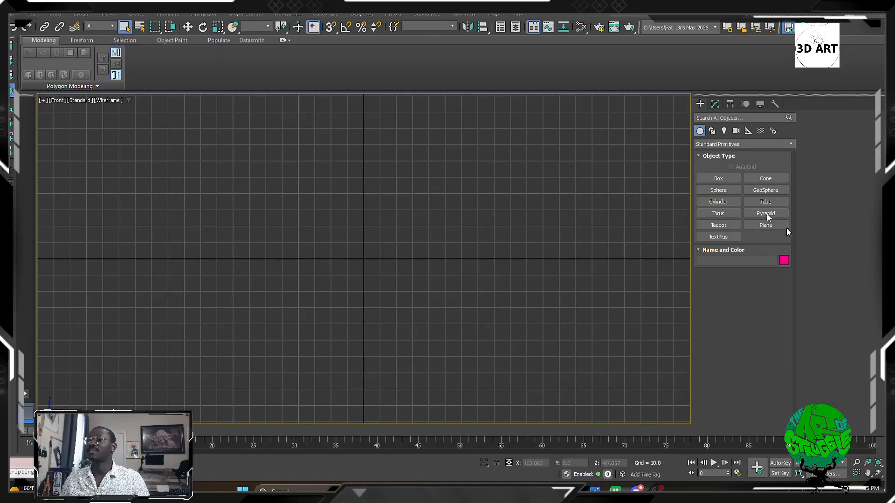
Step: Create a plane about 167 long by 259 wide in the Front view and set its X, Y and Z position to 0
click(761, 226)
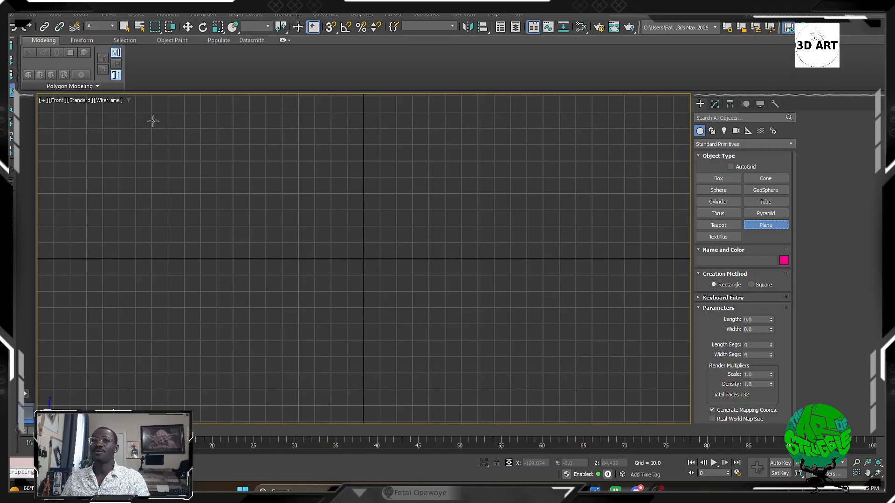
drag(152, 121, 576, 394)
key(w)
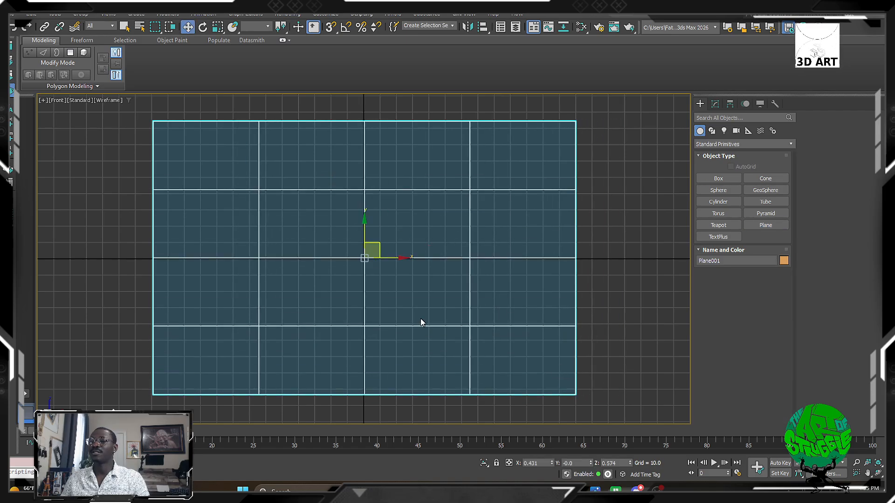
right_click(551, 463)
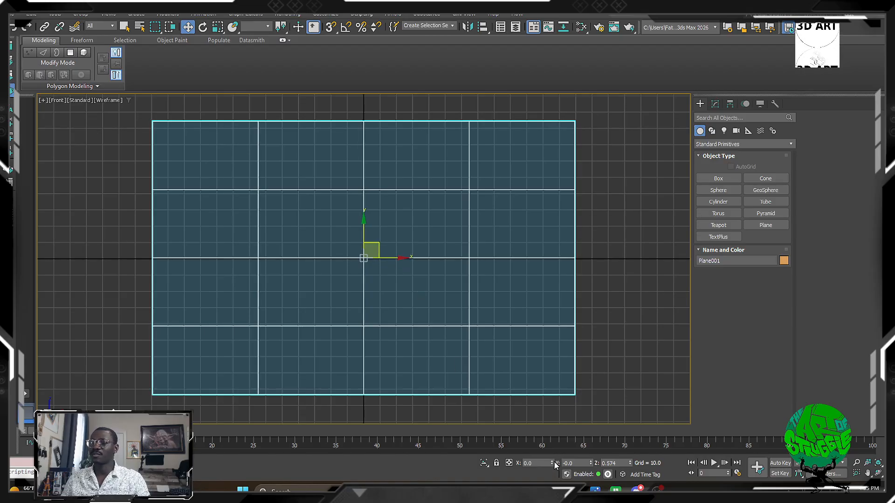
right_click(590, 463)
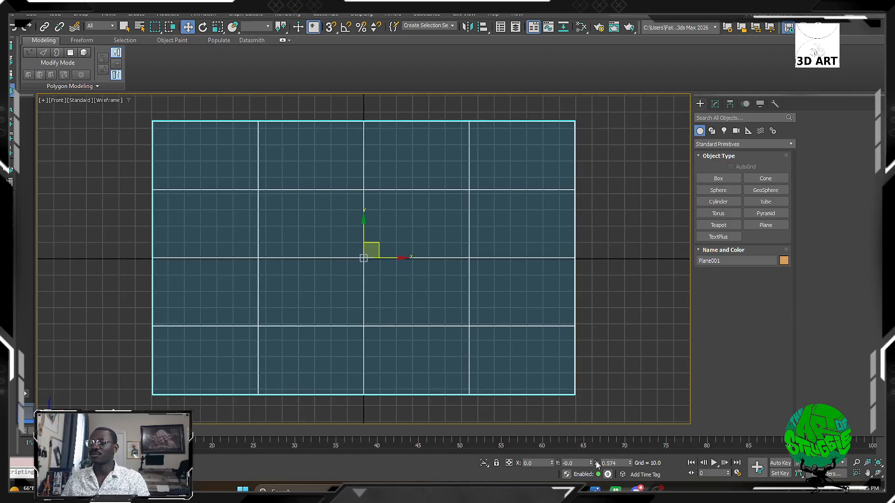
right_click(629, 463)
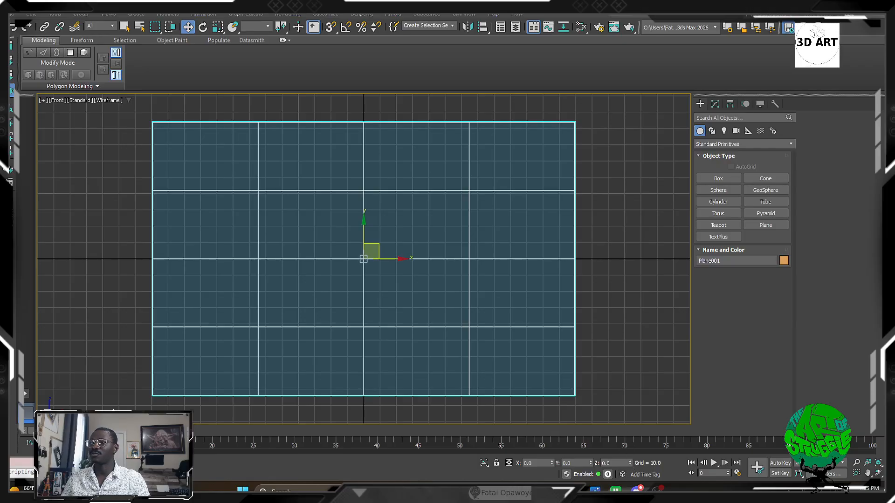
Step: Reduce the plane's length segments and width segments to 1 each
click(715, 104)
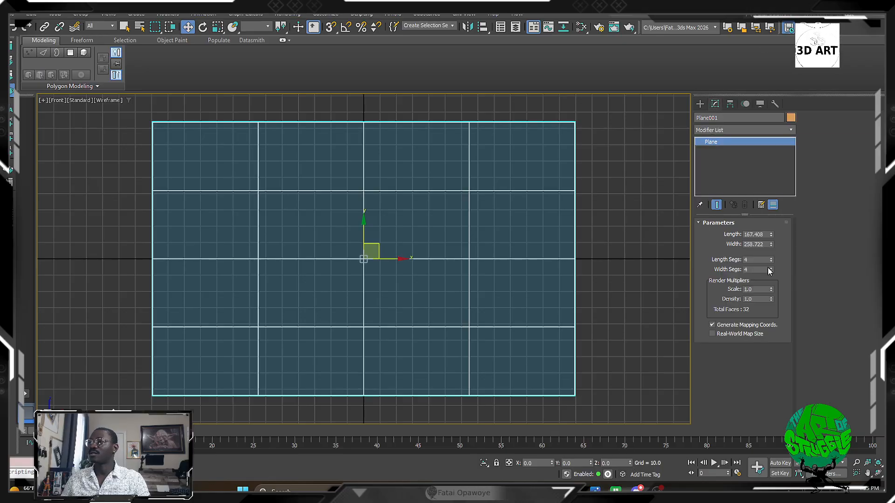
click(771, 262)
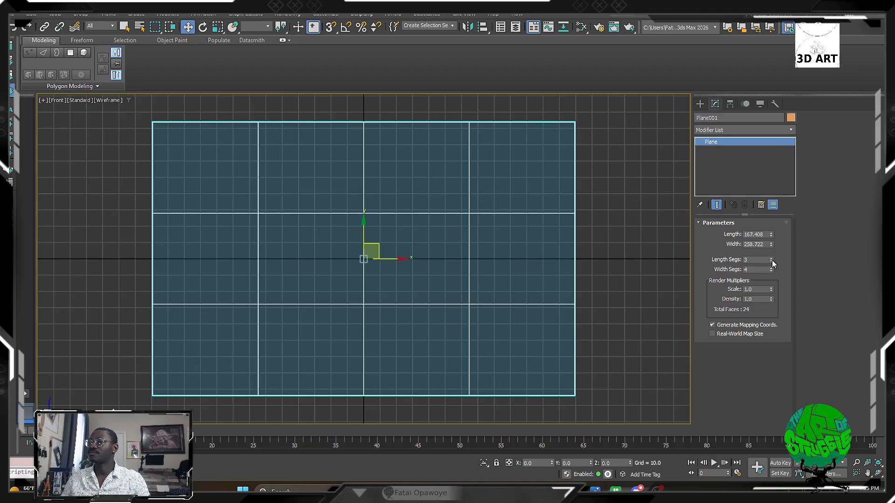
click(772, 272)
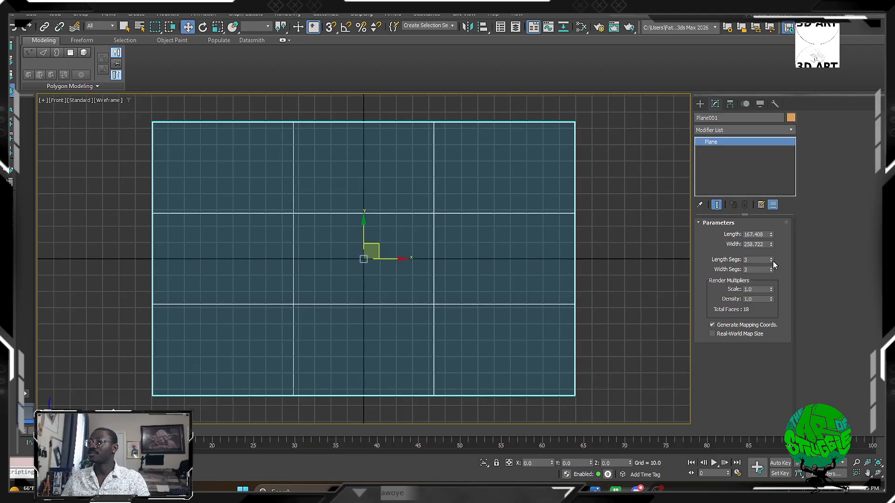
double_click(772, 262)
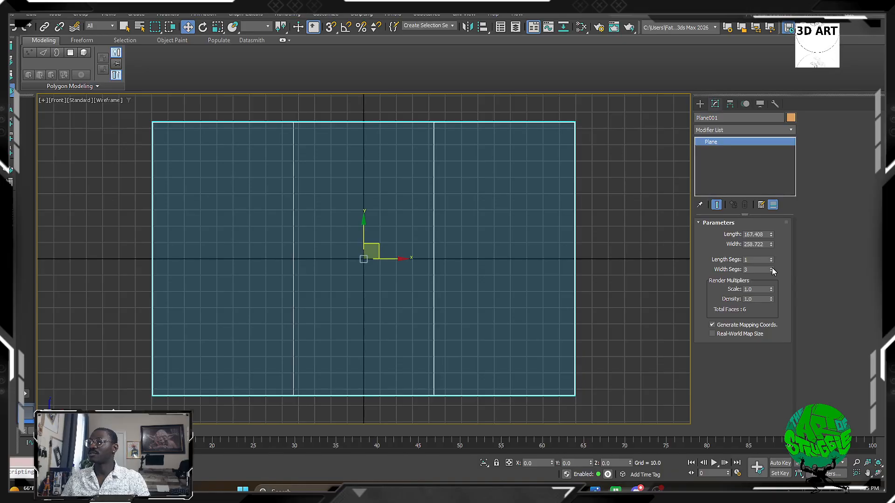
double_click(772, 271)
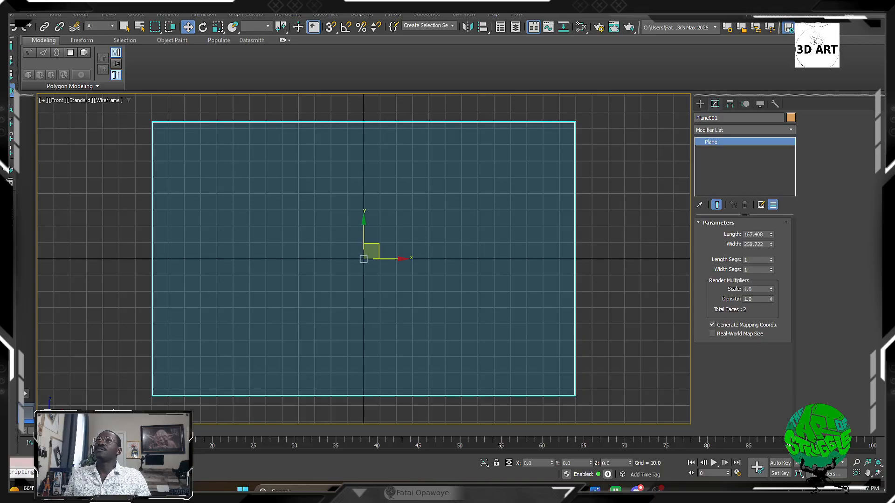
Step: Switch to the Chrome browser, maximize its window and search Google Images for "mario coin"
drag(368, 19, 385, 85)
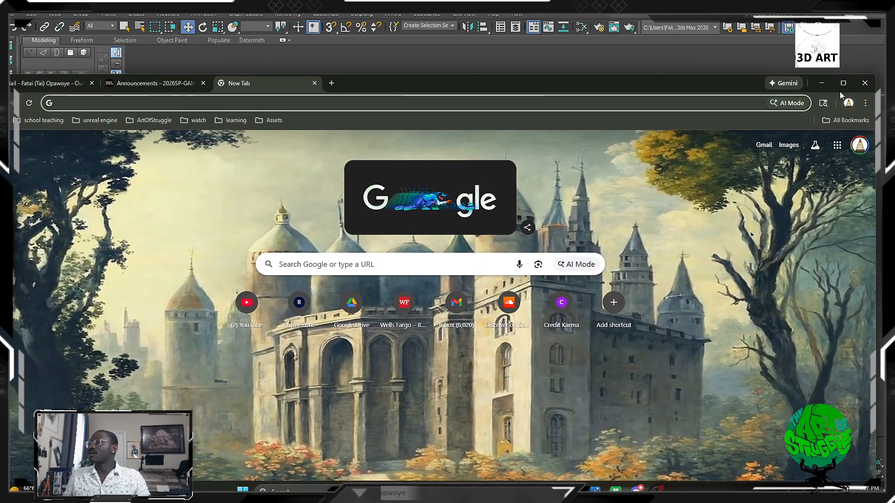
click(843, 86)
click(186, 27)
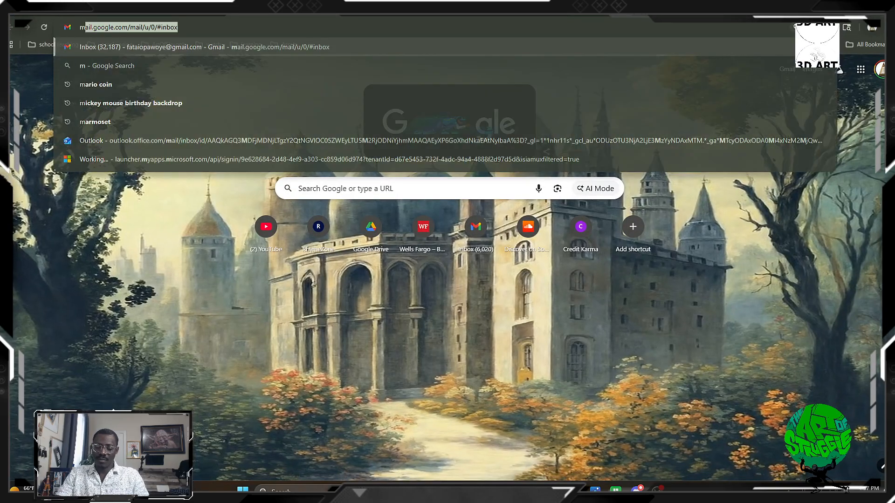
text(mario coin)
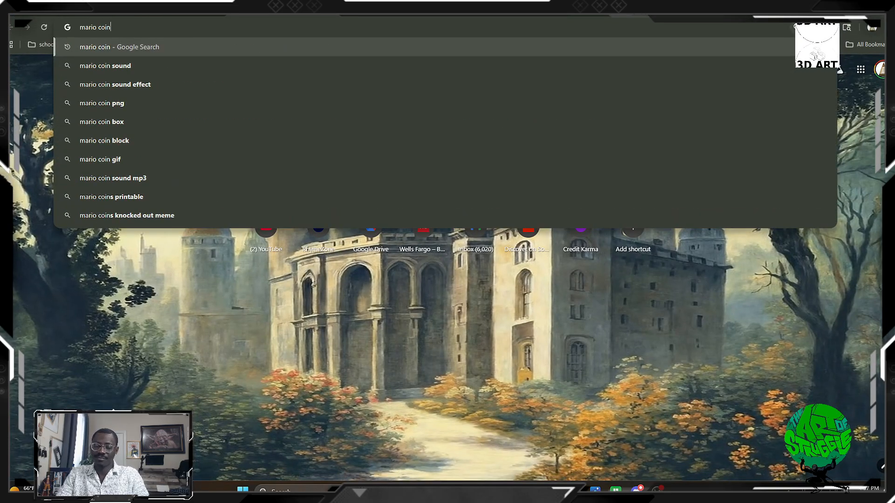
key(Return)
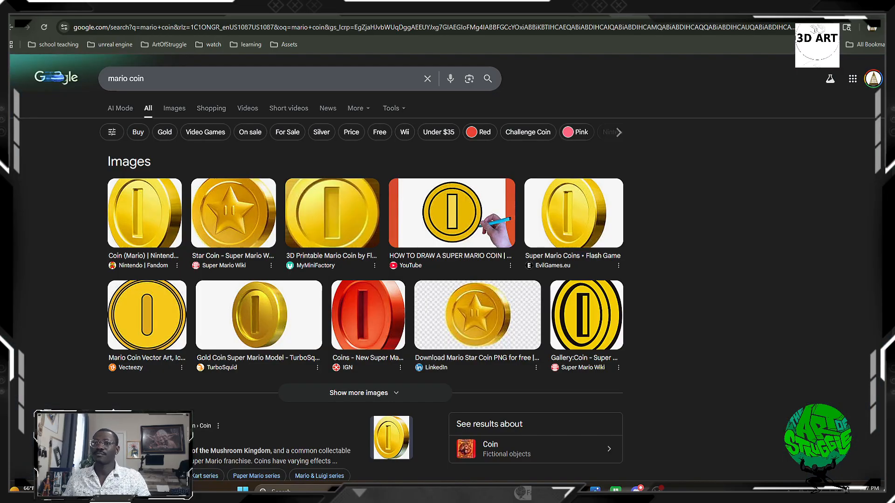
click(169, 110)
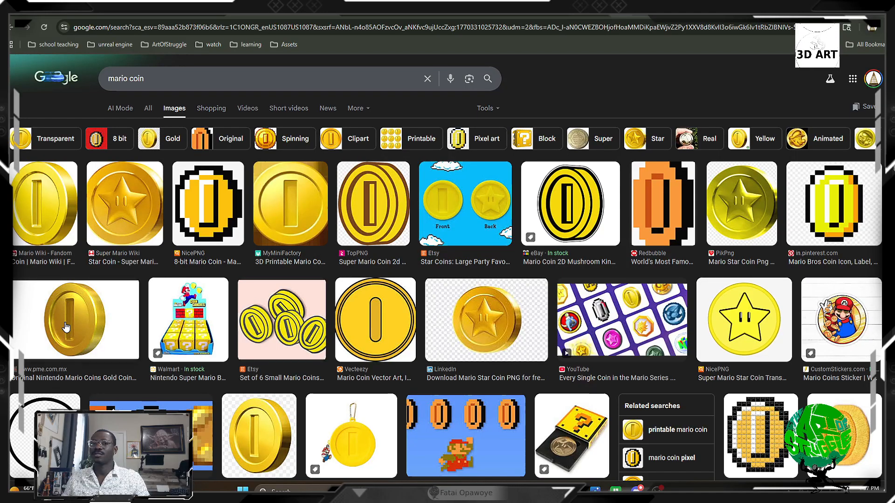
click(68, 323)
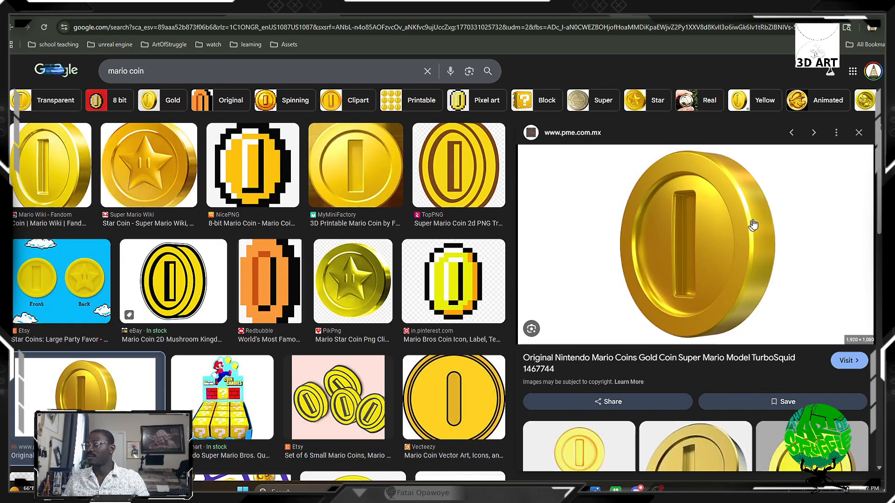
right_click(737, 233)
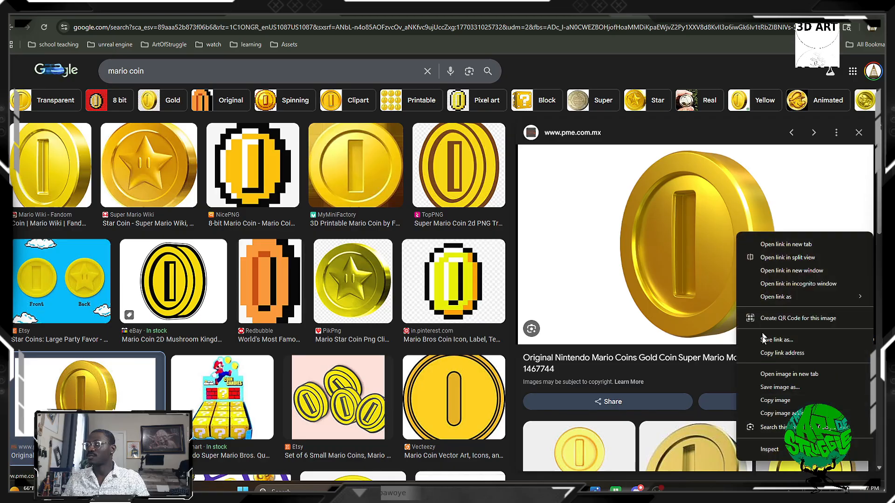
click(782, 387)
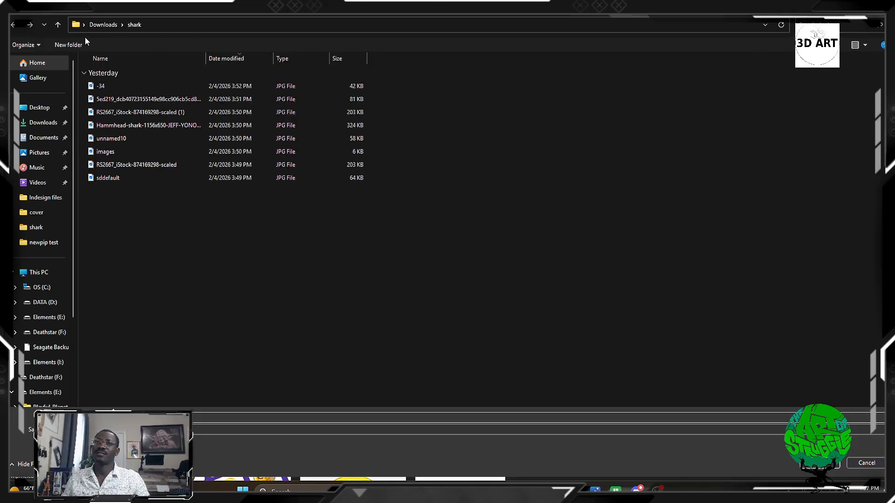
click(94, 25)
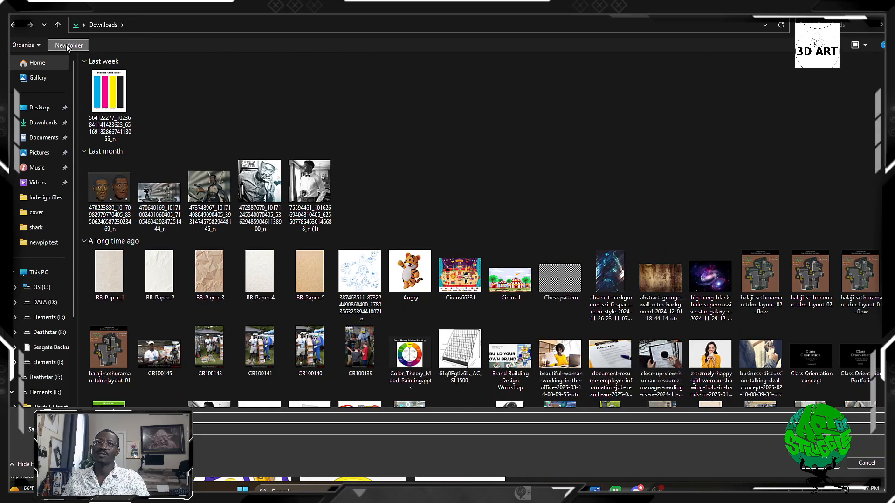
click(68, 45)
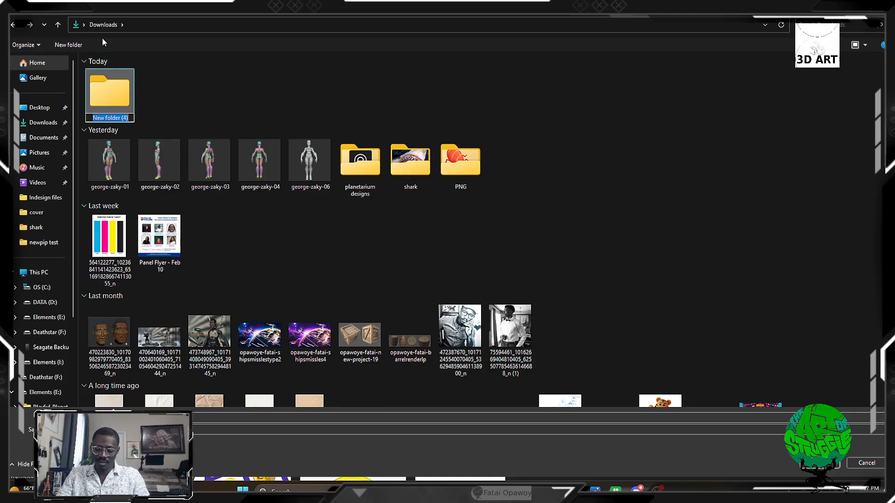
text(mario c)
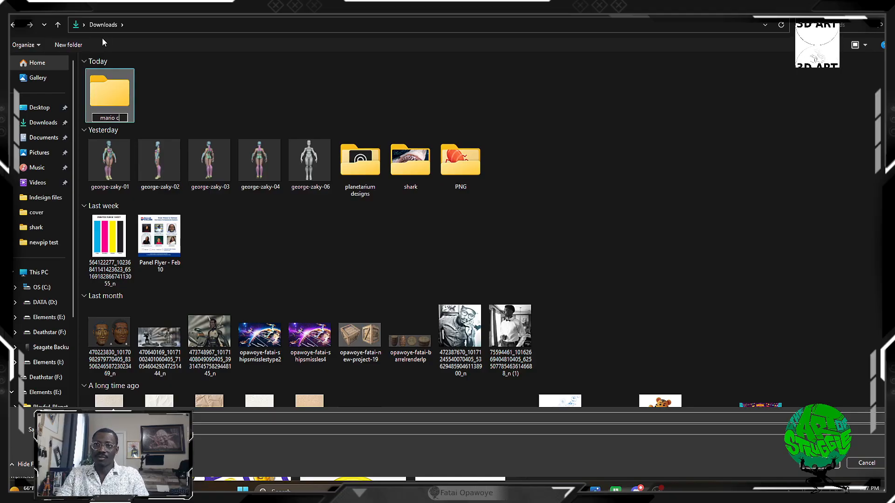
text(oin)
key(Return)
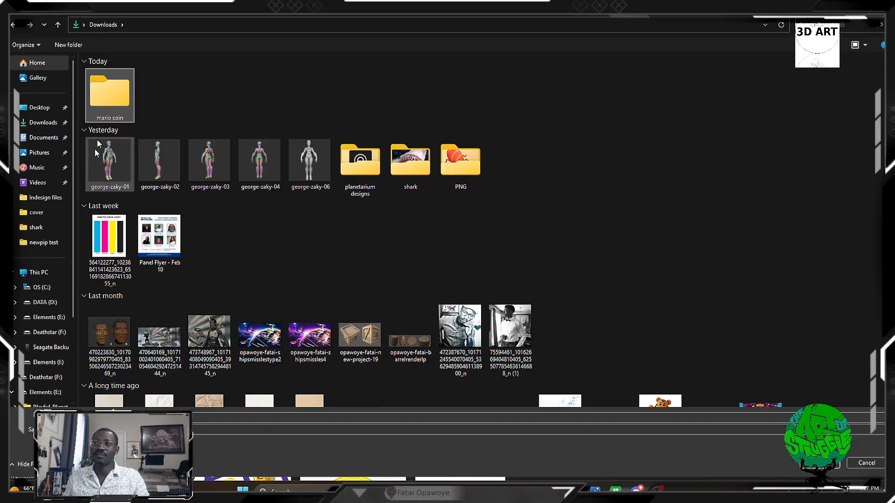
double_click(129, 80)
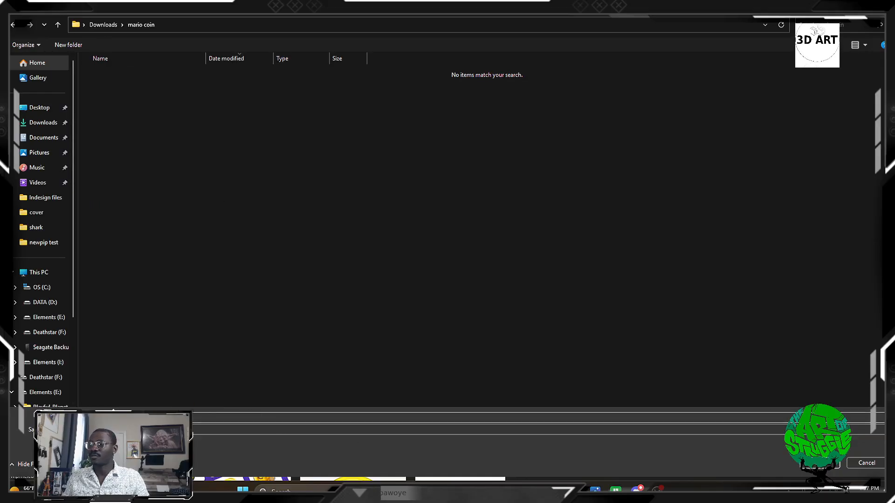
key(Return)
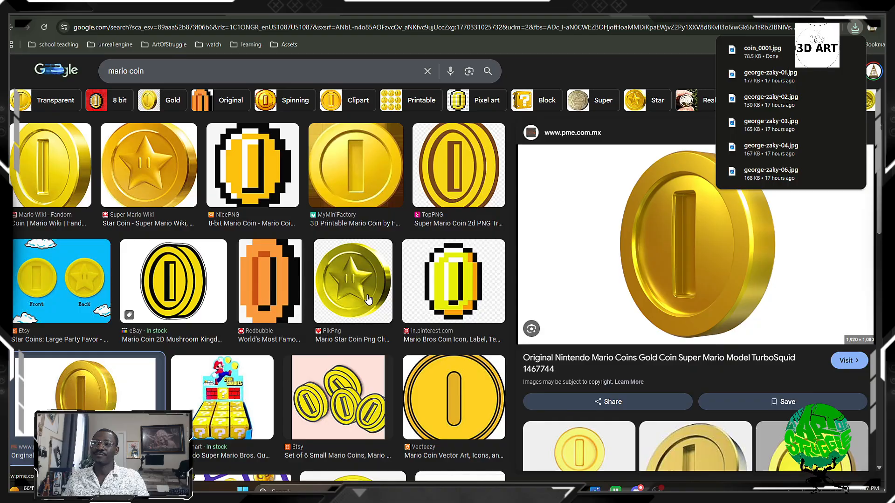
Step: Save the Super Mario Wiki Star Coin image into the mario coin folder
click(367, 290)
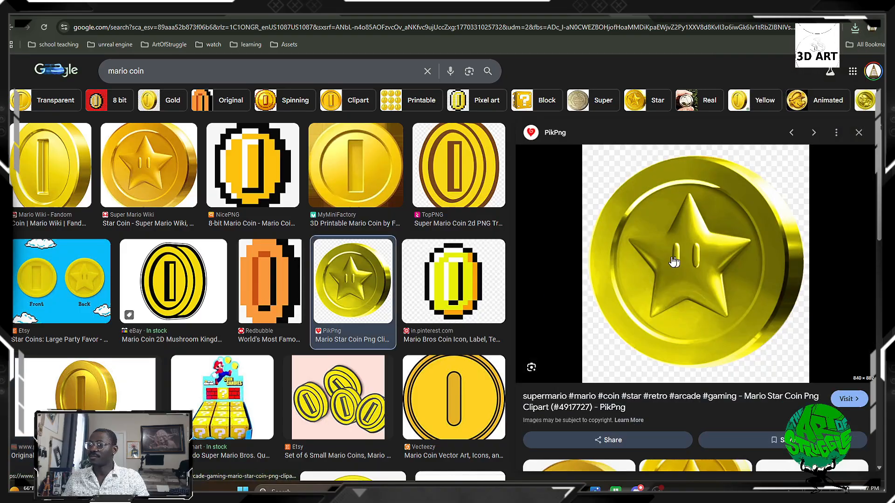
click(104, 181)
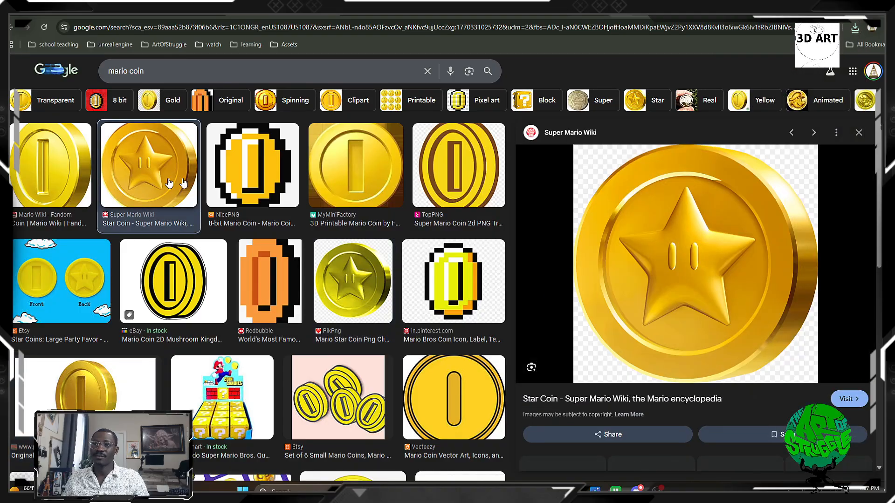
right_click(730, 273)
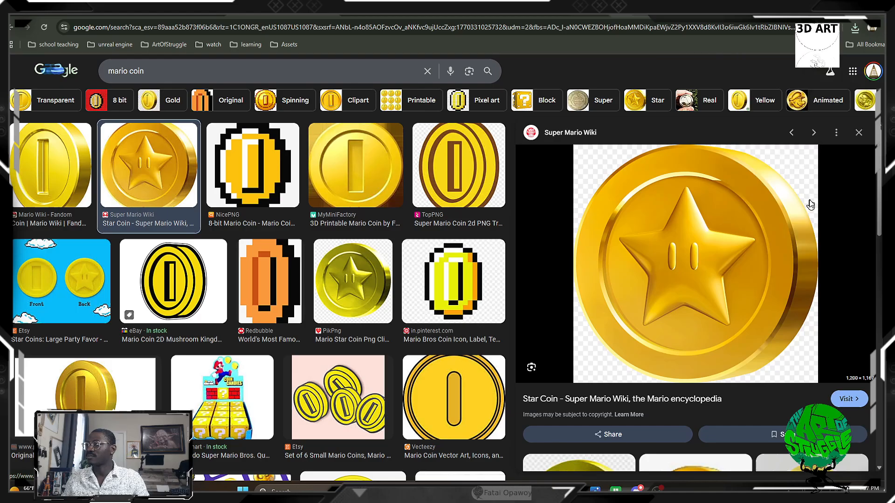
click(810, 200)
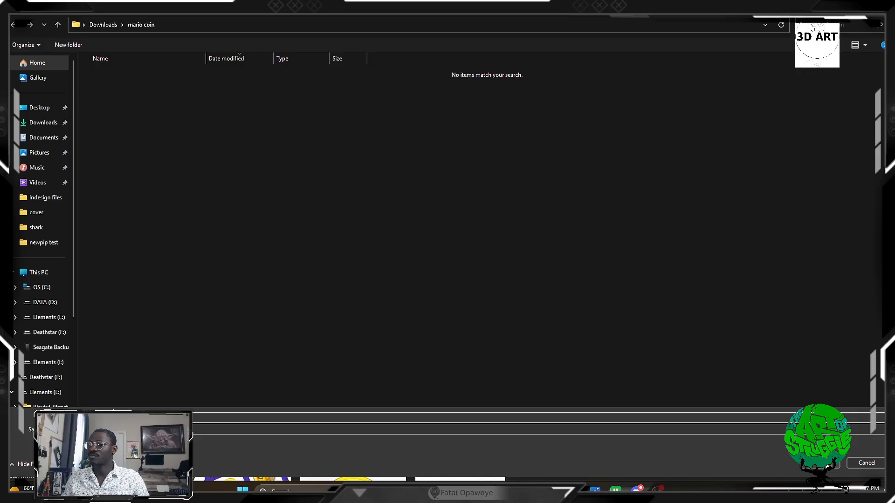
click(820, 463)
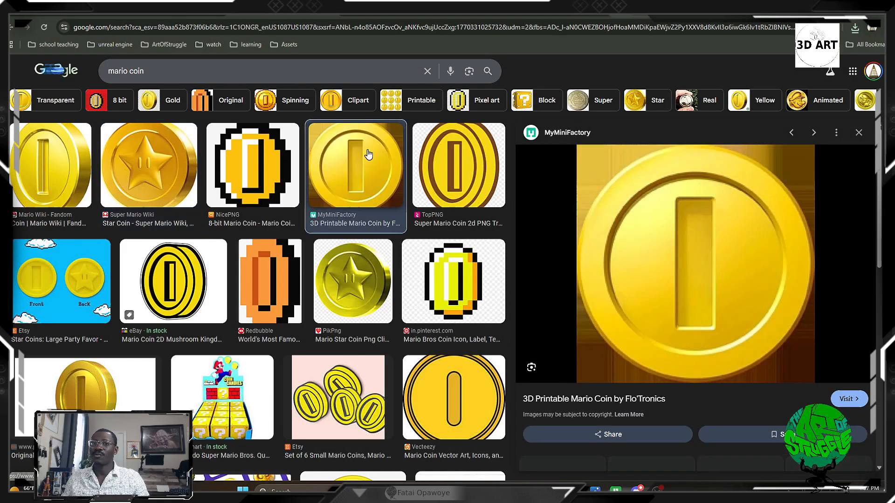
Step: Save the front-facing coin image from MyMiniFactory into the mario coin folder
click(368, 154)
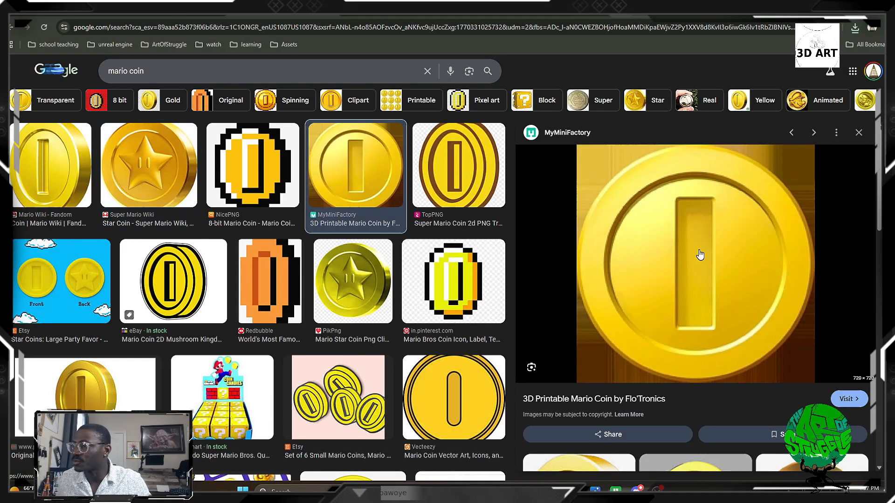
click(61, 129)
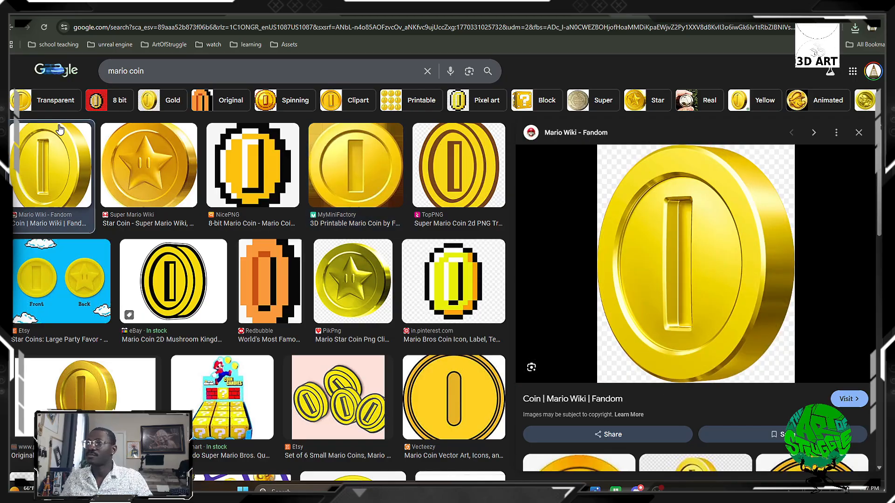
click(343, 179)
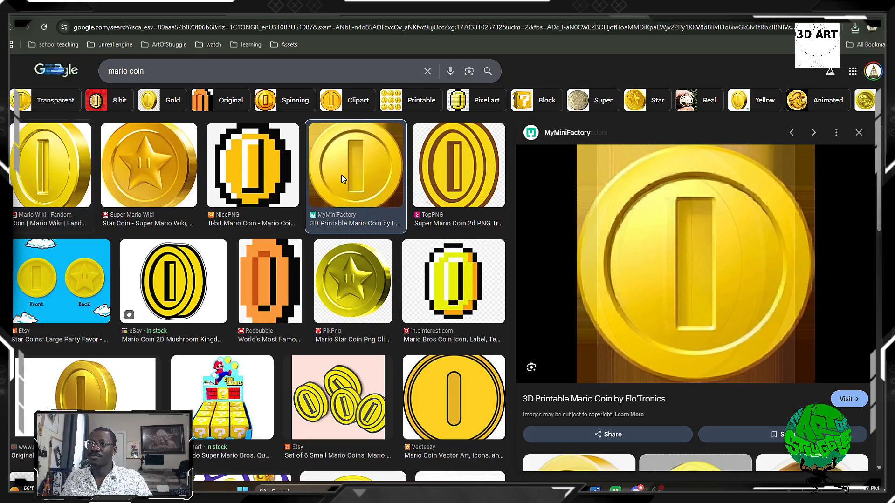
right_click(708, 247)
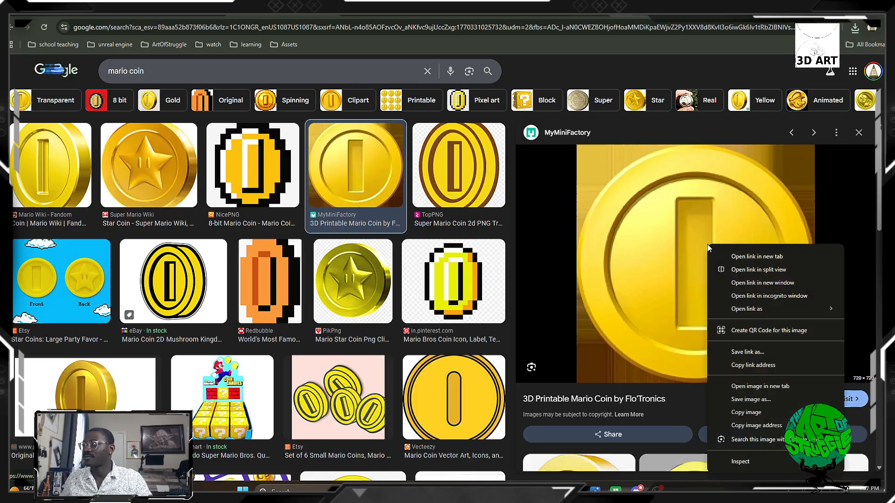
click(748, 400)
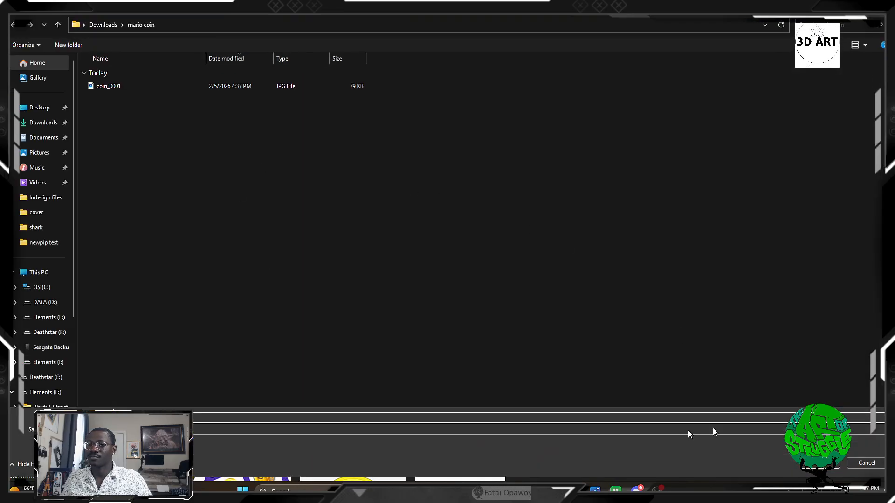
click(820, 463)
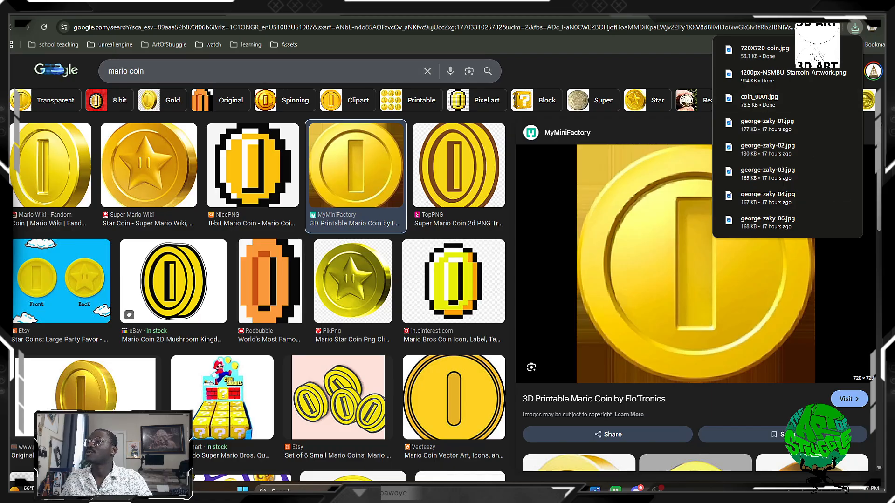
Step: Switch back to 3ds Max and select the reference plane in the front viewport
click(841, 7)
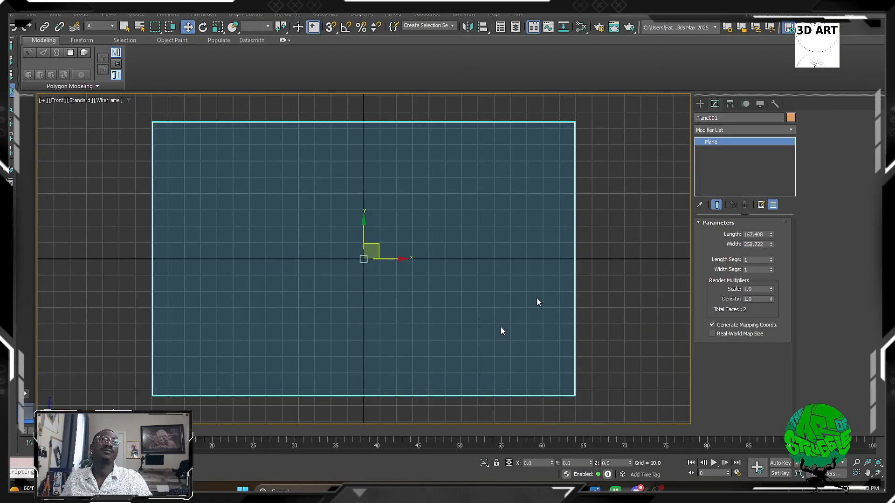
click(637, 261)
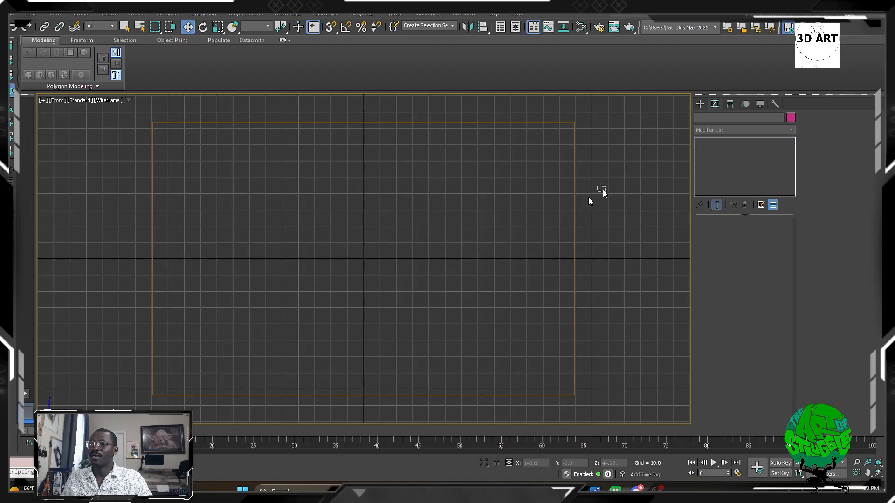
click(435, 272)
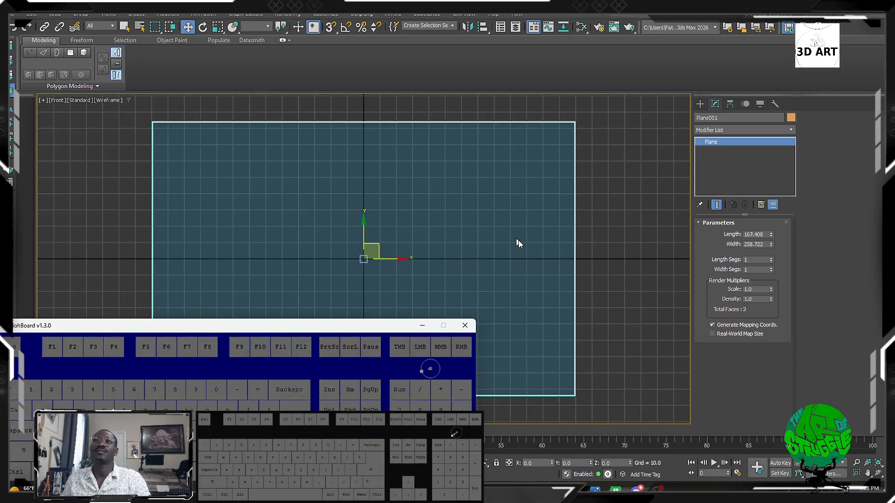
click(625, 234)
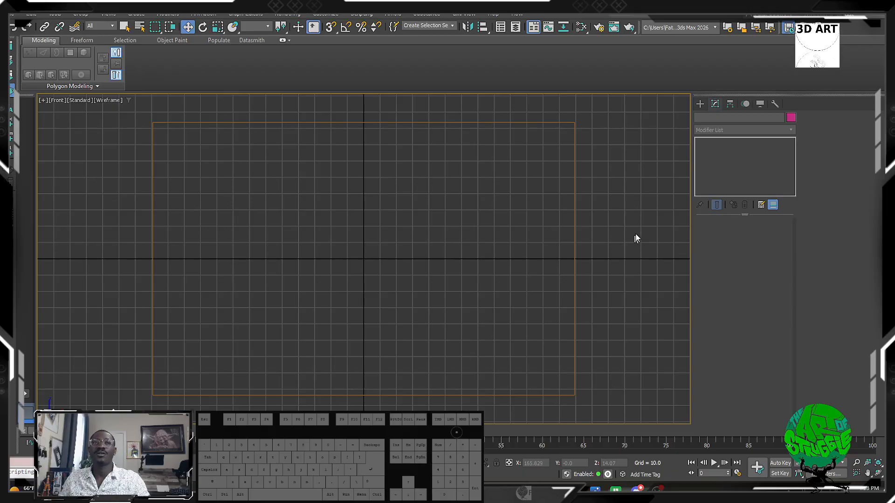
drag(640, 146, 379, 226)
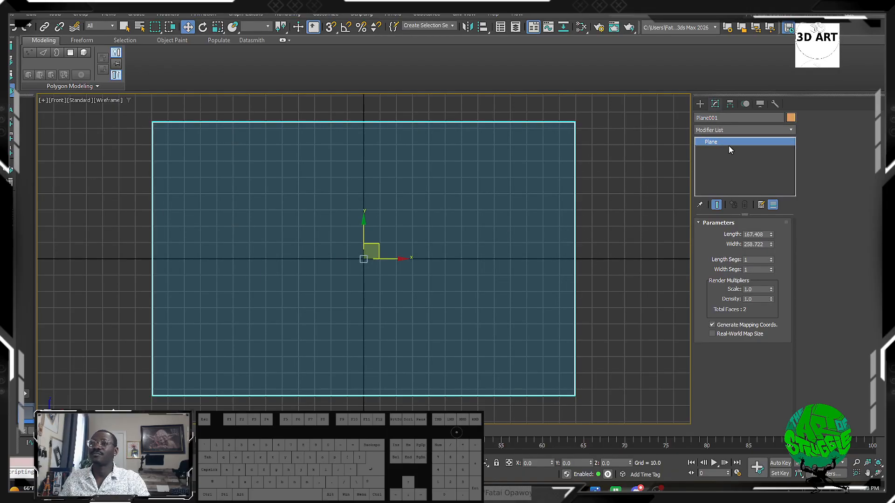
click(630, 184)
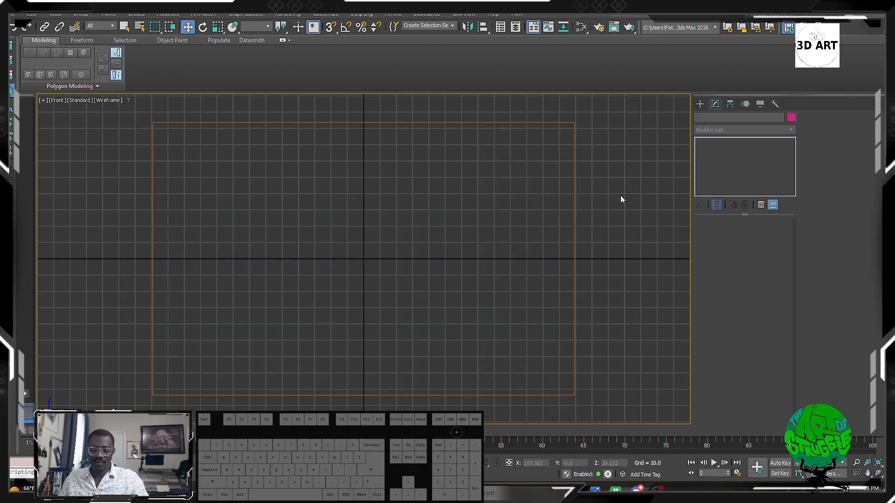
drag(599, 149, 502, 194)
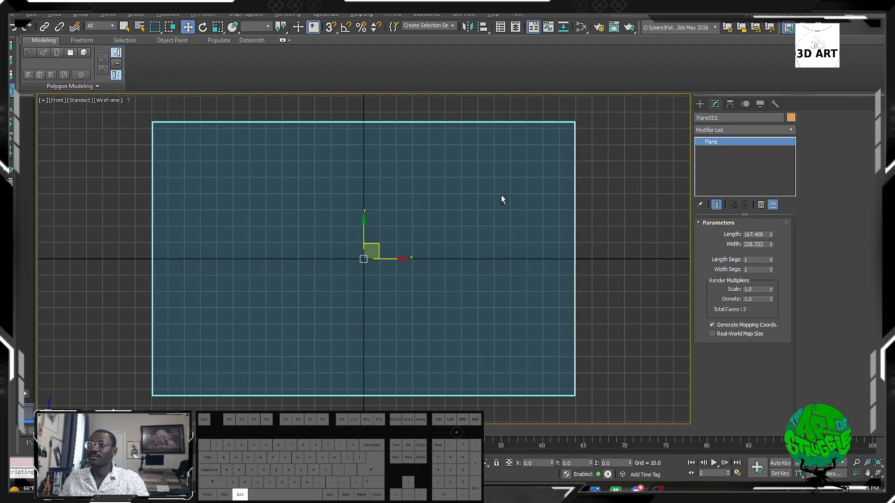
Step: Display the front viewport in default shading without edged faces and hide its grid
key(F3)
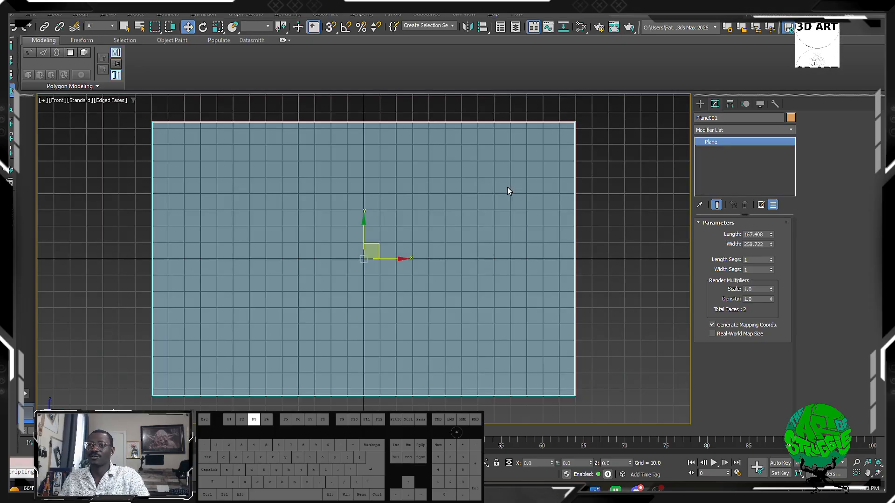
click(591, 207)
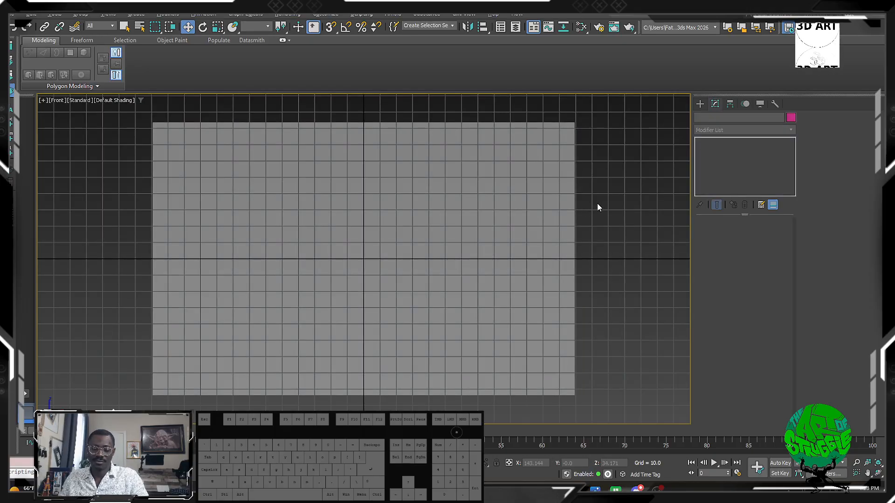
drag(607, 193, 512, 248)
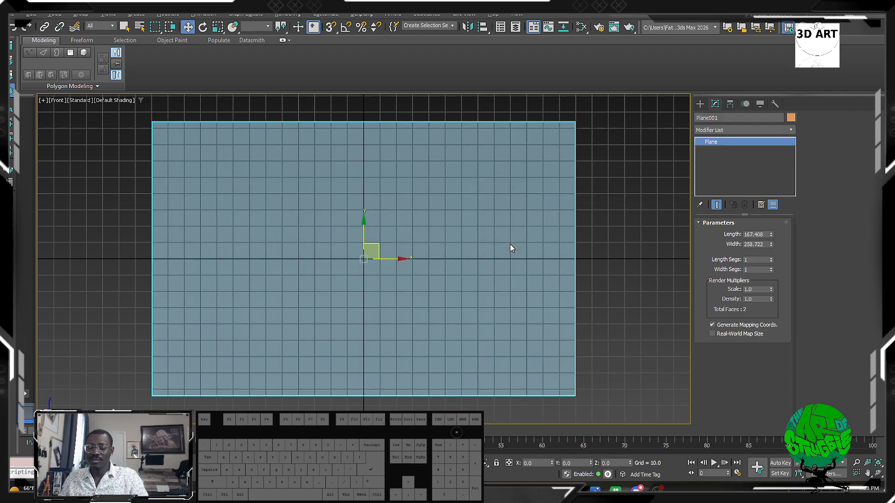
key(g)
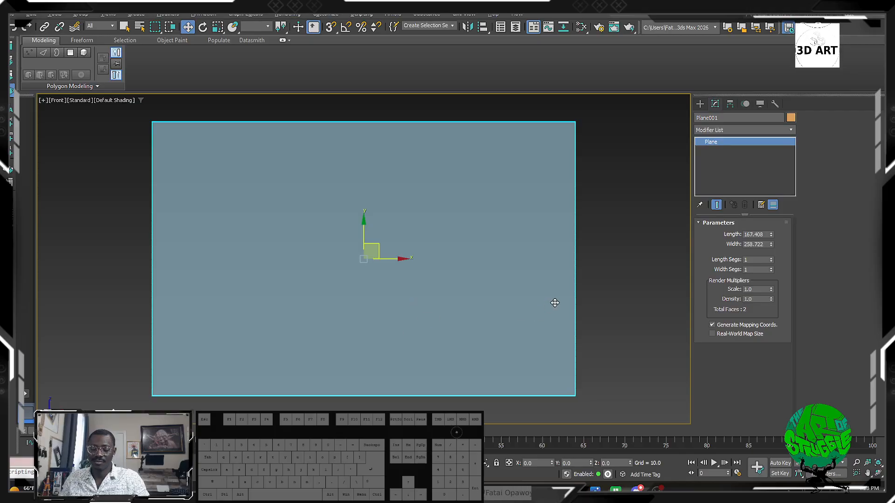
key(alt+x)
key(alt+x)
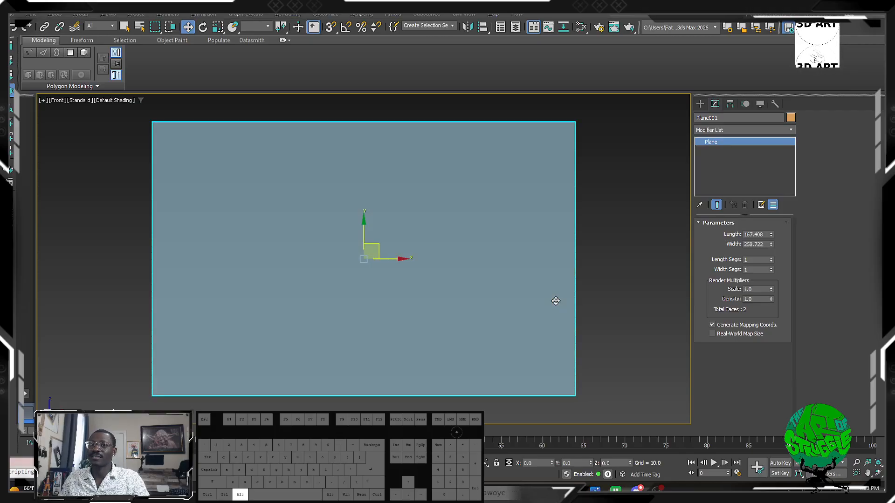
Step: Create a large sphere over the reference plane, move it behind the plane and return to the front view
click(635, 224)
click(700, 103)
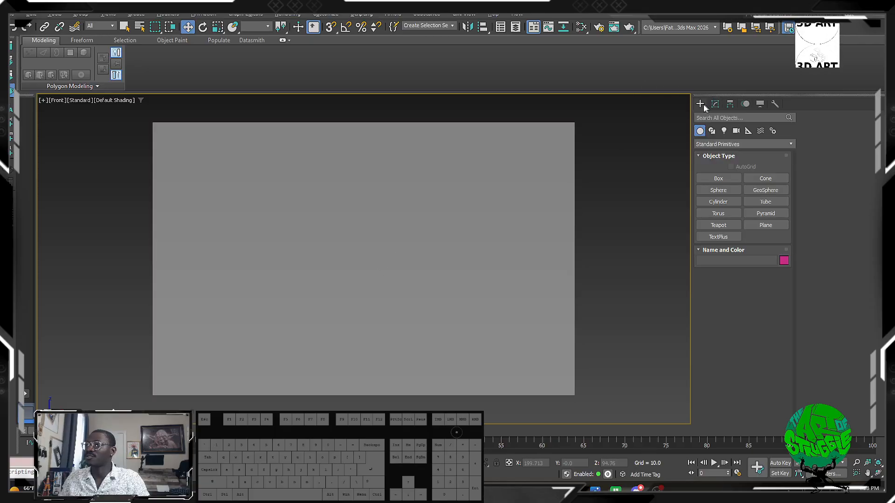
click(720, 189)
drag(326, 227, 406, 317)
key(w)
alt+middle_drag(407, 308, 336, 271)
drag(356, 232, 560, 279)
key(f)
key(z)
middle_drag(393, 291, 378, 239)
middle_drag(343, 171, 352, 196)
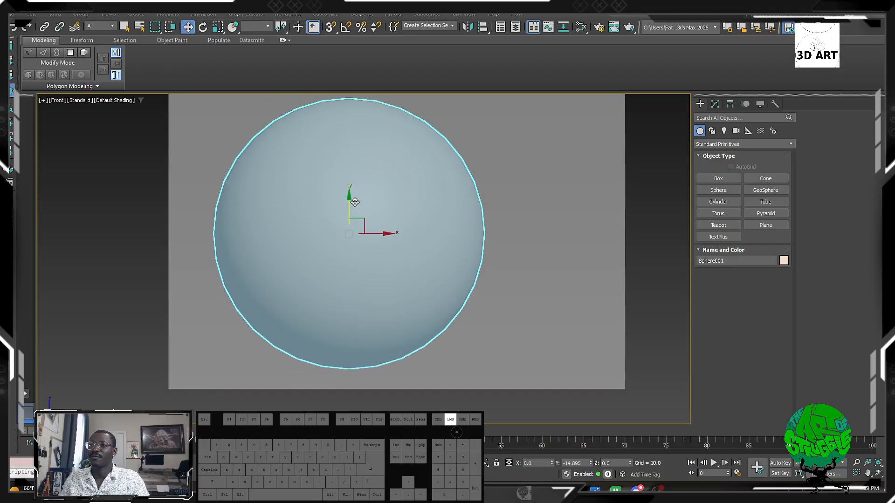
Step: Toggle see-through display on the reference plane, leave it opaque in front of the sphere, and keep the plane selected
click(660, 245)
click(523, 359)
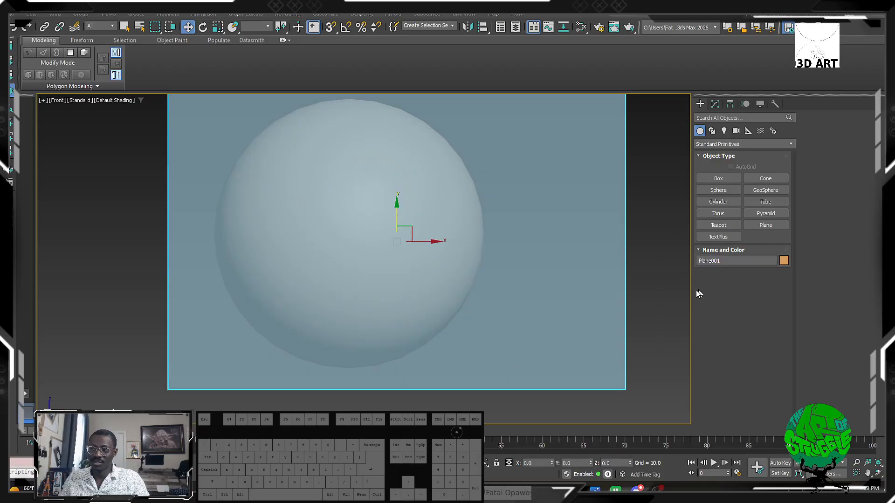
drag(673, 303, 581, 346)
key(alt+q)
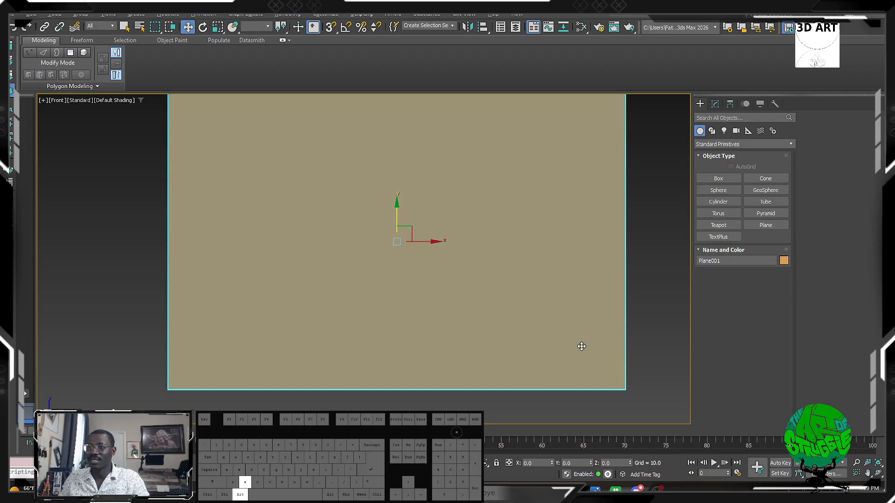
key(alt+x)
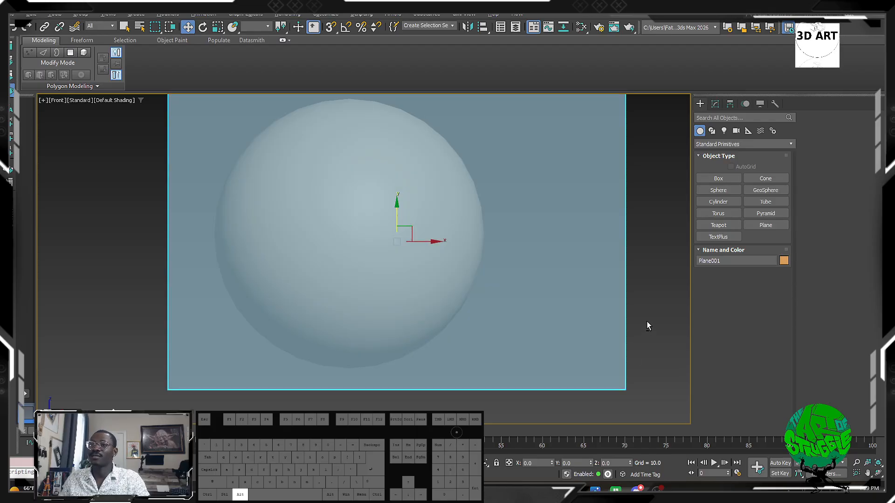
key(alt+x)
key(alt+x)
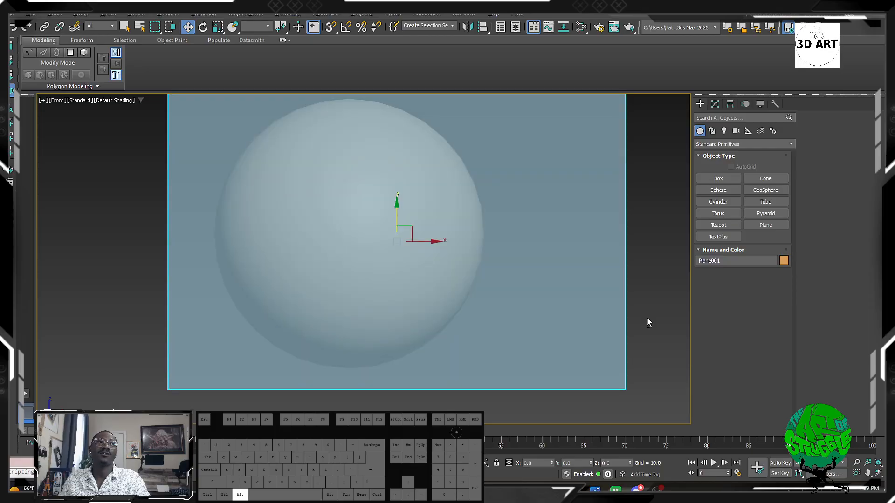
key(alt+x)
key(alt+x)
key(alt+x)
key(alt+x)
key(alt+x)
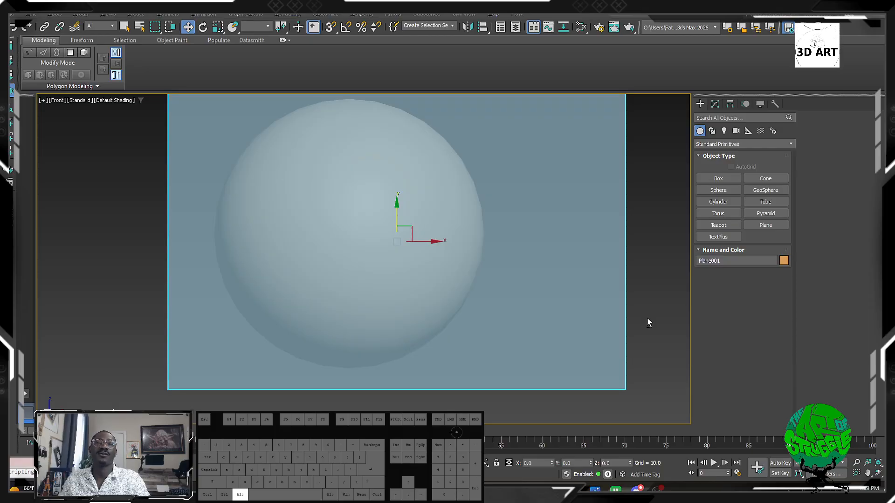
click(662, 284)
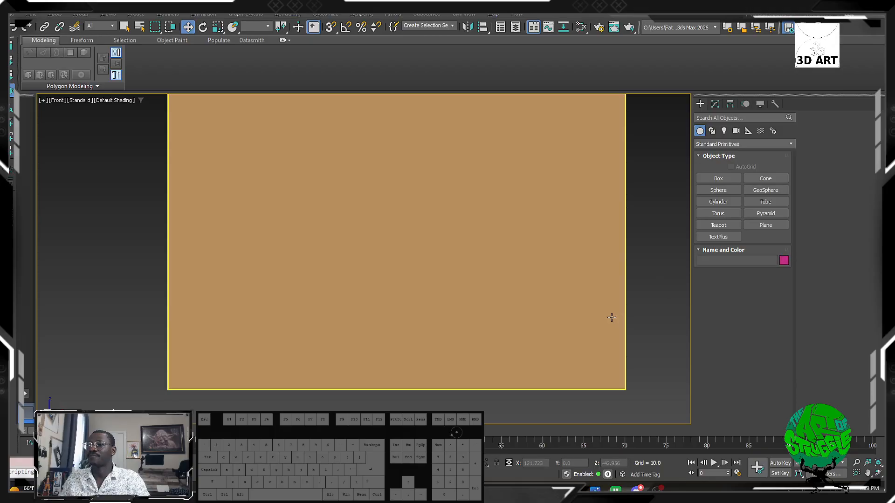
click(612, 318)
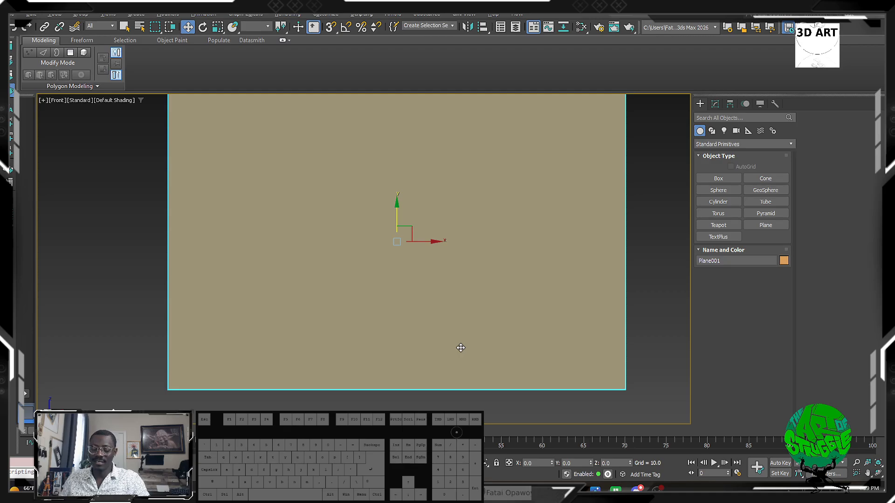
Step: Open the Slate Material Editor and maximize its window
key(m)
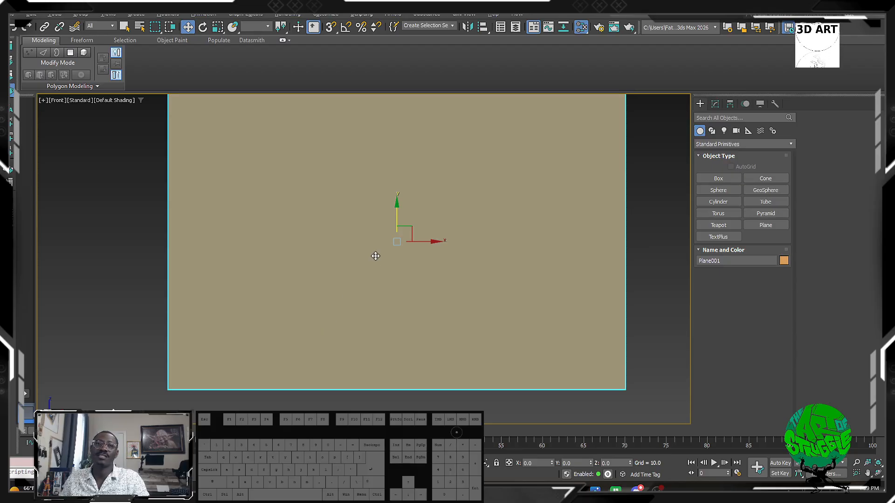
click(581, 28)
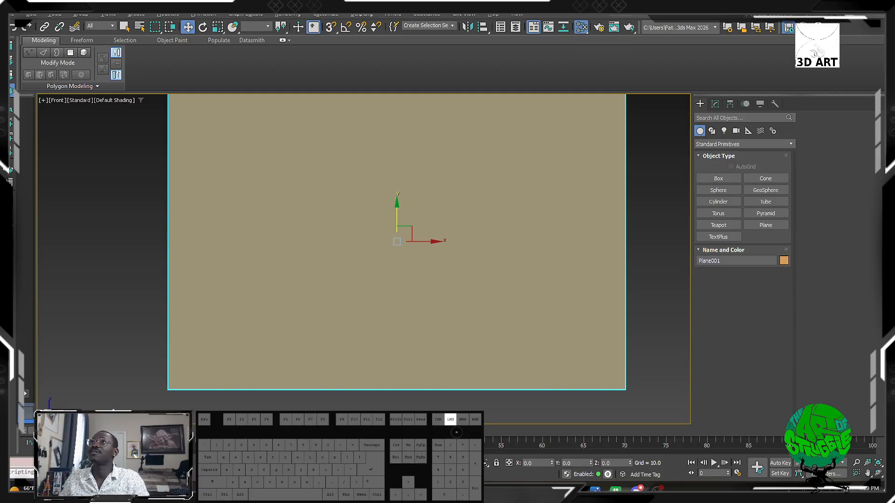
double_click(447, 139)
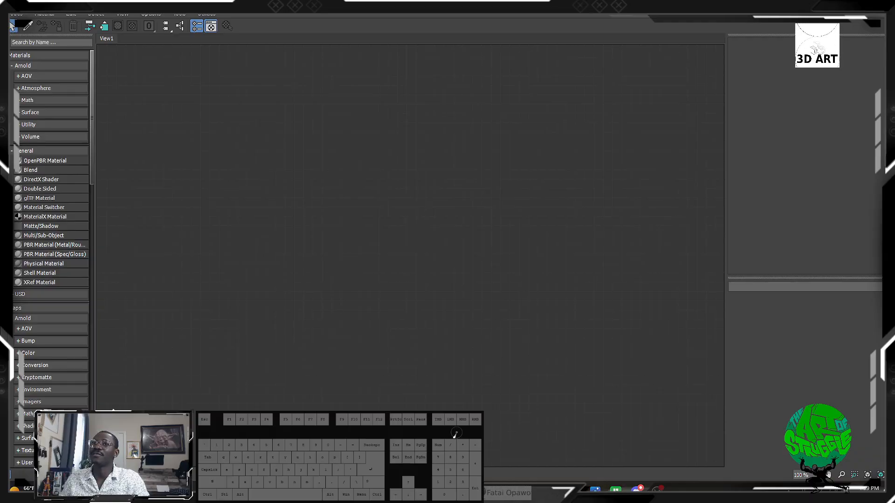
Step: Add a Bitmap map that loads the 720X720-coin image from the mario coin folder in Downloads
right_click(247, 182)
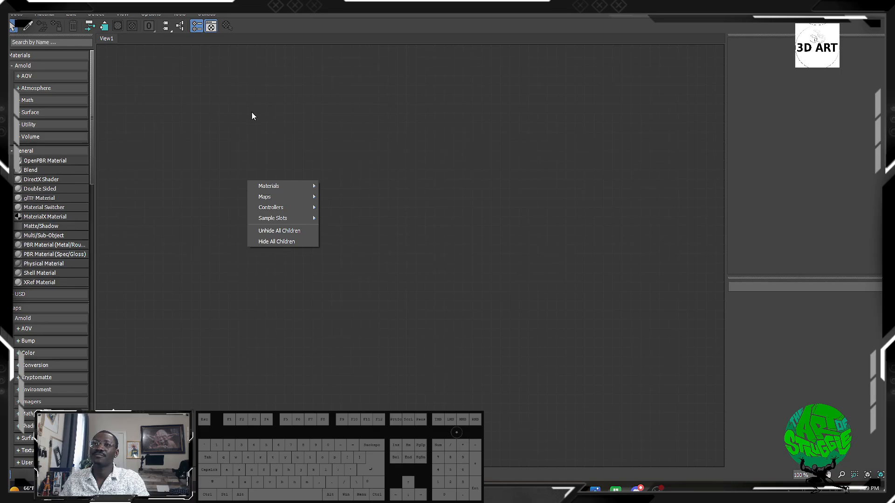
mouse_move(291, 196)
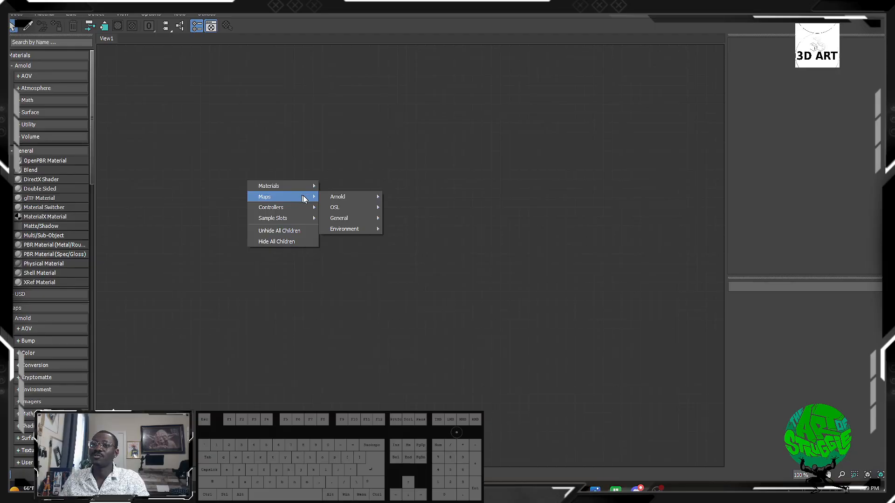
mouse_move(356, 221)
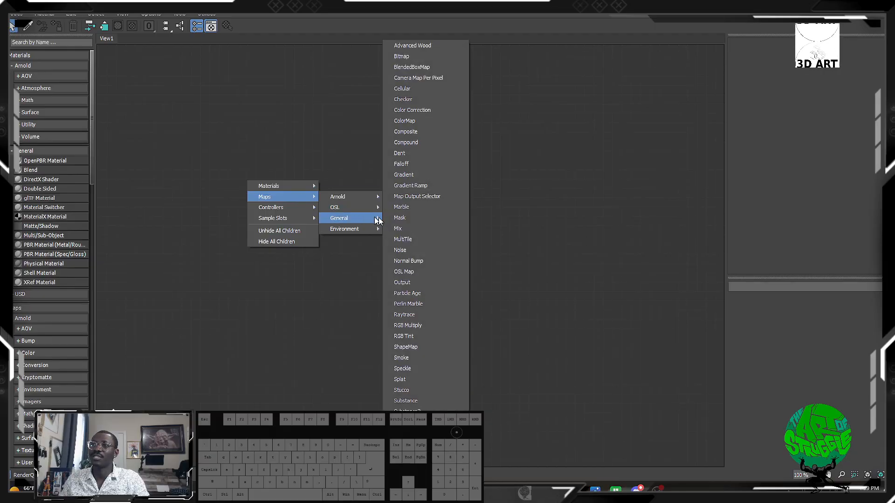
click(428, 58)
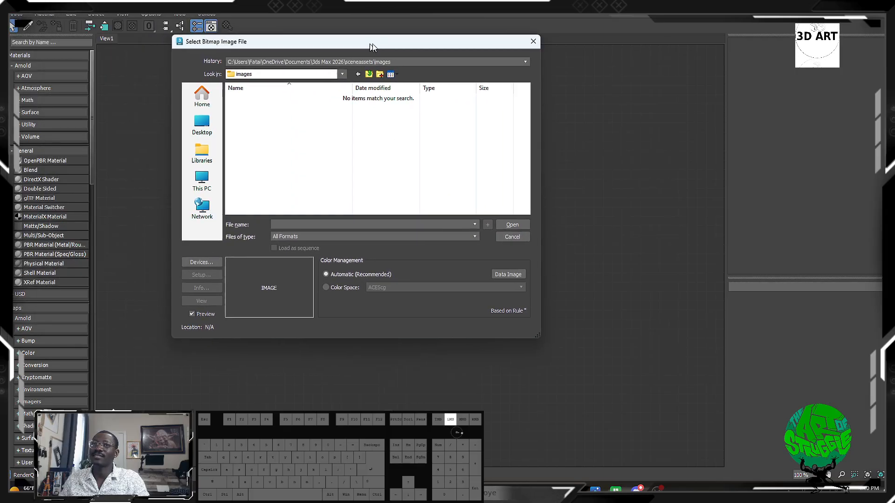
click(385, 63)
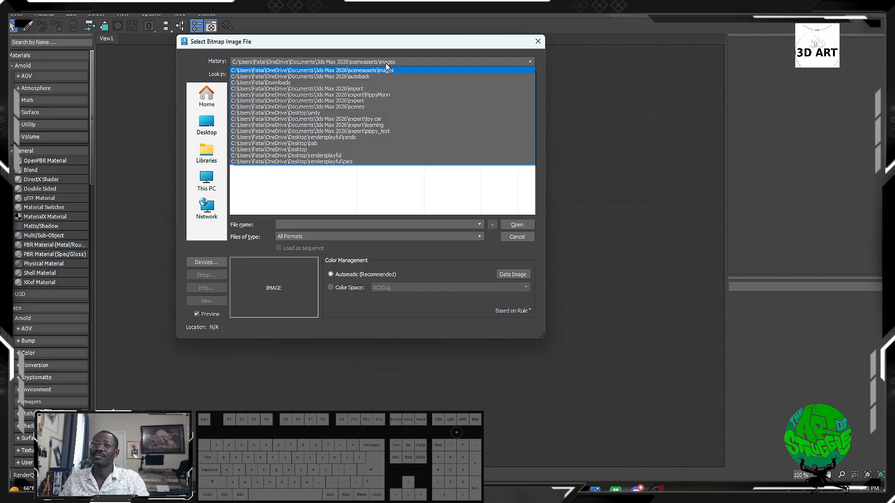
click(317, 83)
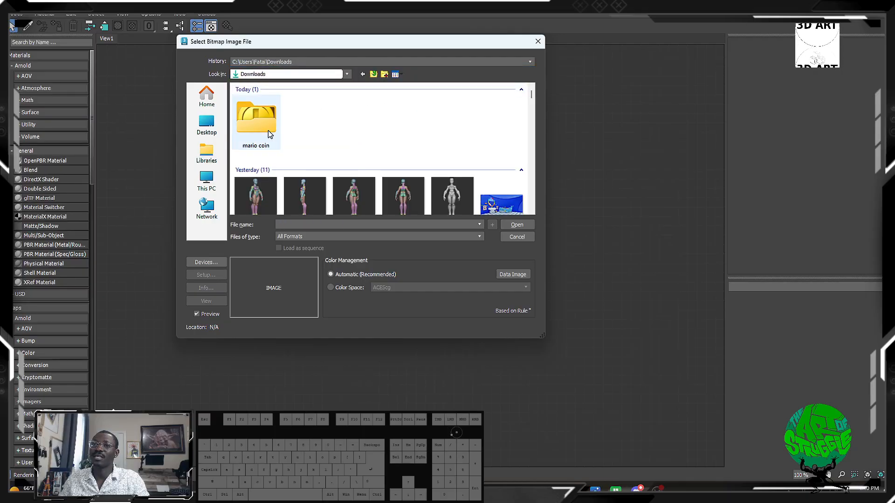
double_click(263, 119)
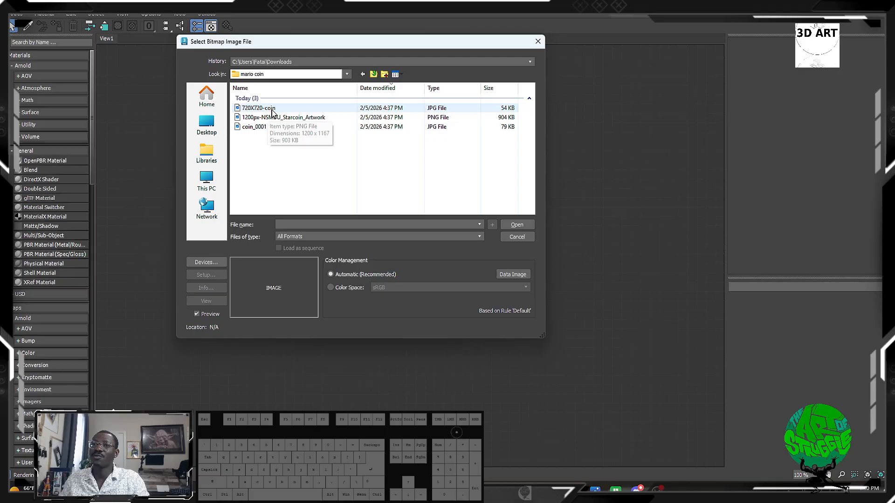
click(268, 108)
click(270, 119)
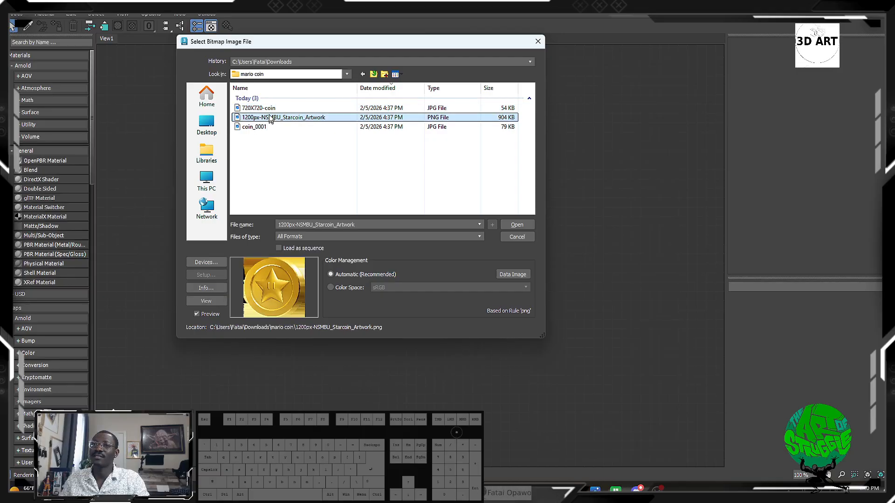
double_click(269, 108)
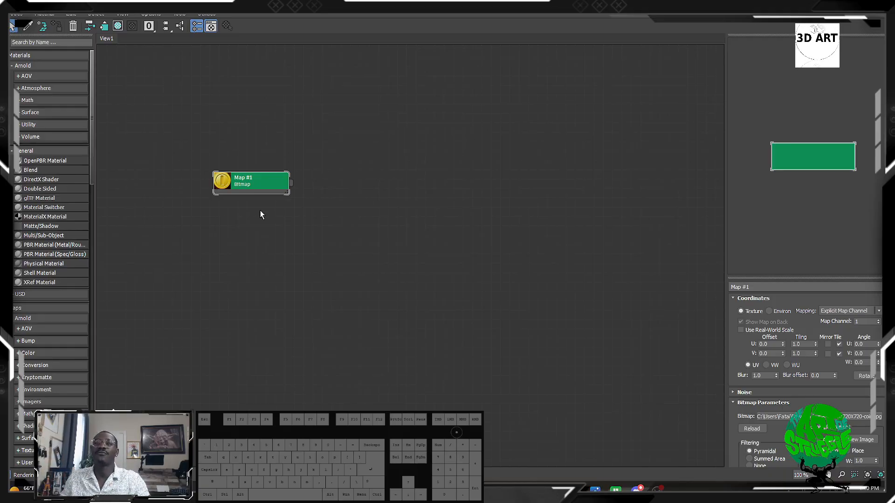
Step: Duplicate the first coin bitmap node below the original and load the 1200px-NSMBU_Starcoin_Artwork image into the copy
drag(308, 126, 263, 247)
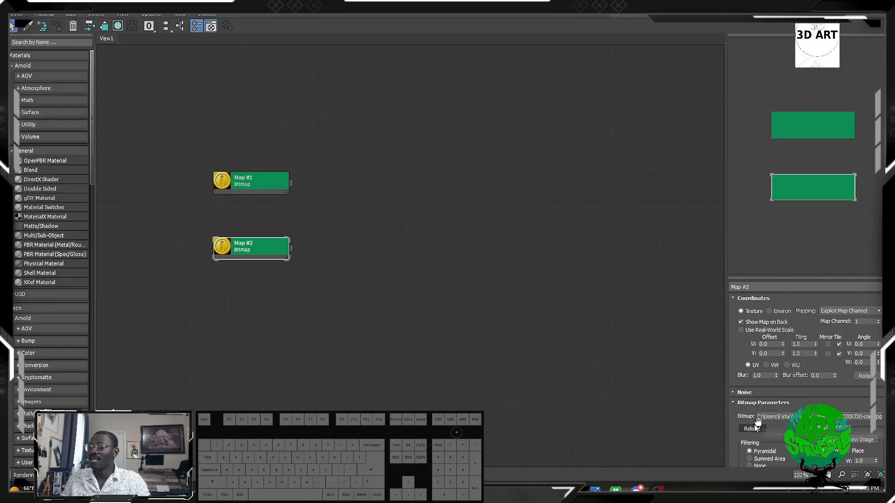
click(785, 419)
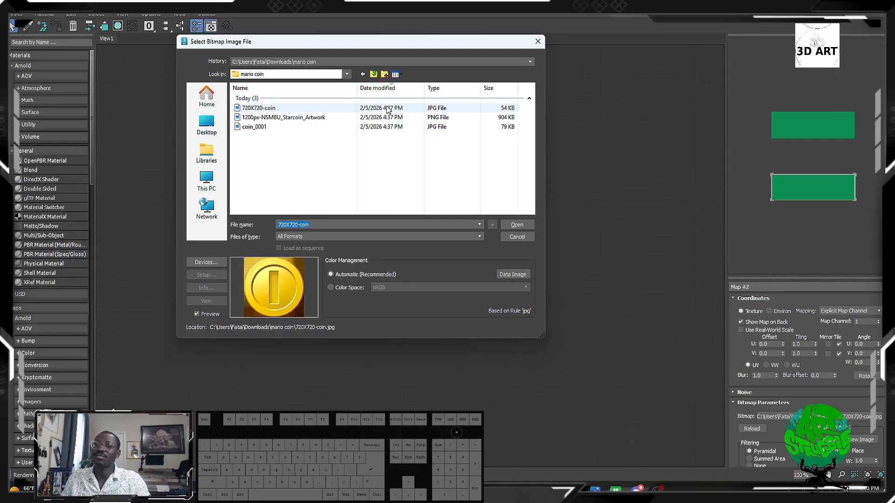
click(309, 118)
double_click(309, 118)
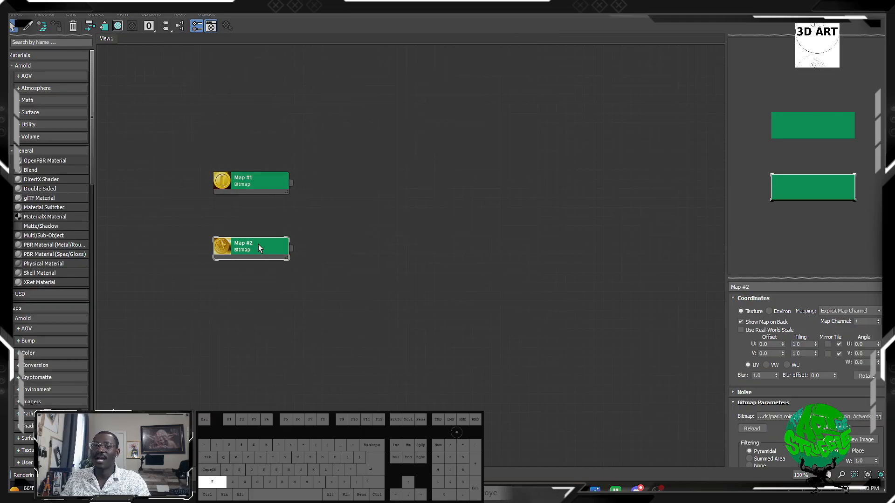
Step: Duplicate the star coin bitmap node below itself and load the coin_0001 image into the new copy
shift+drag(258, 245, 258, 336)
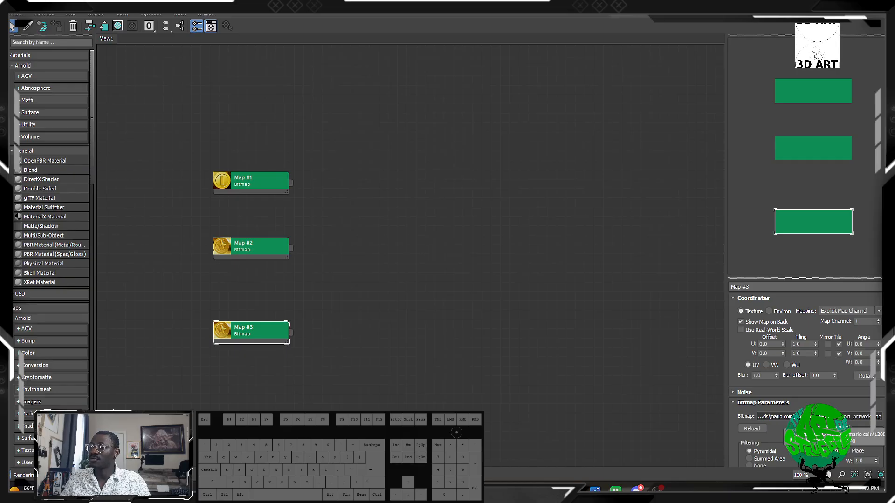
click(821, 417)
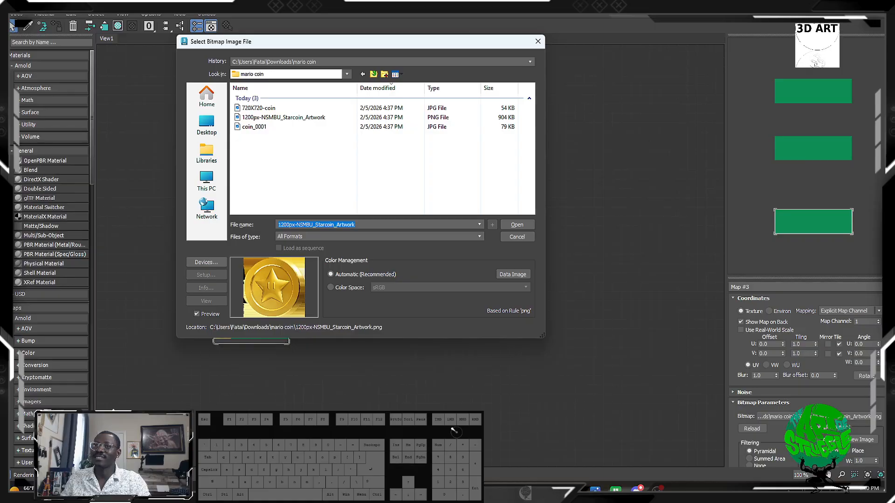
click(254, 126)
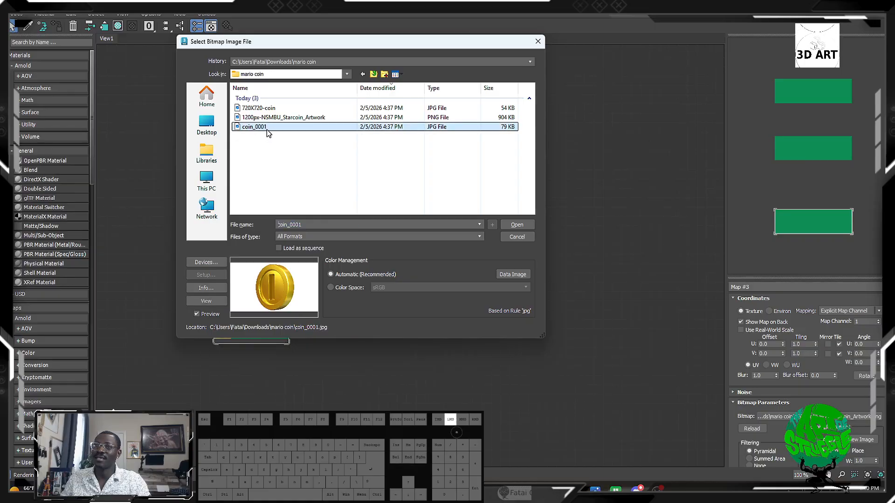
click(522, 224)
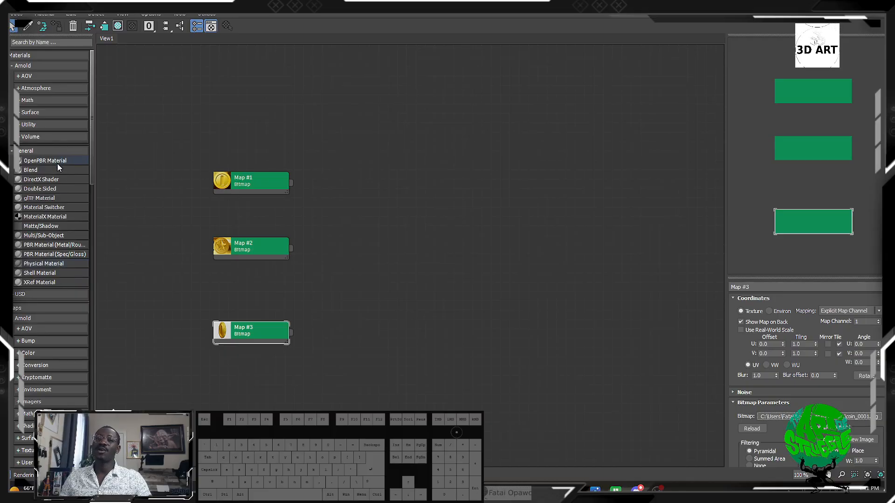
Step: Add a Physical Material beside the bitmap nodes and connect Map #1 to its Base Color Map input
click(54, 264)
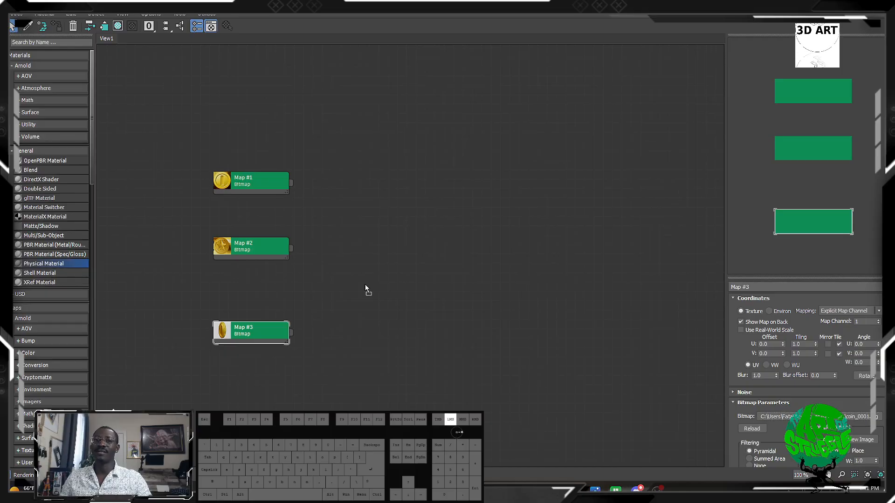
drag(366, 289, 441, 148)
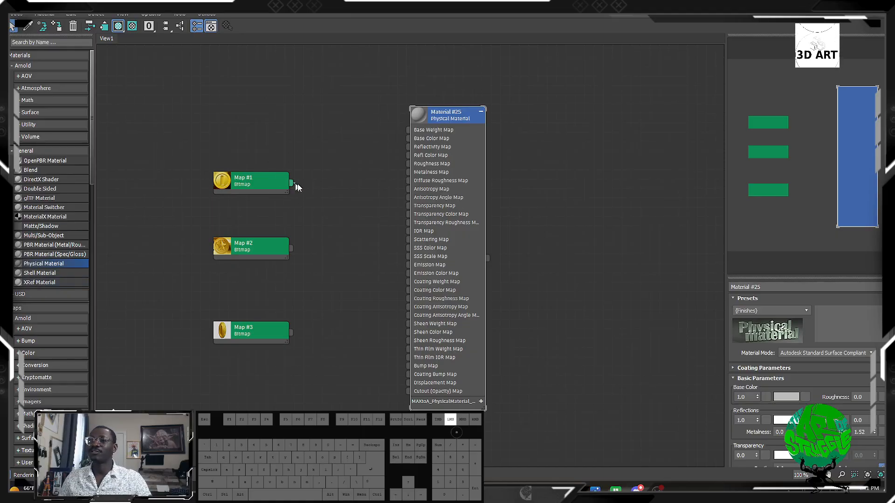
drag(296, 185, 410, 142)
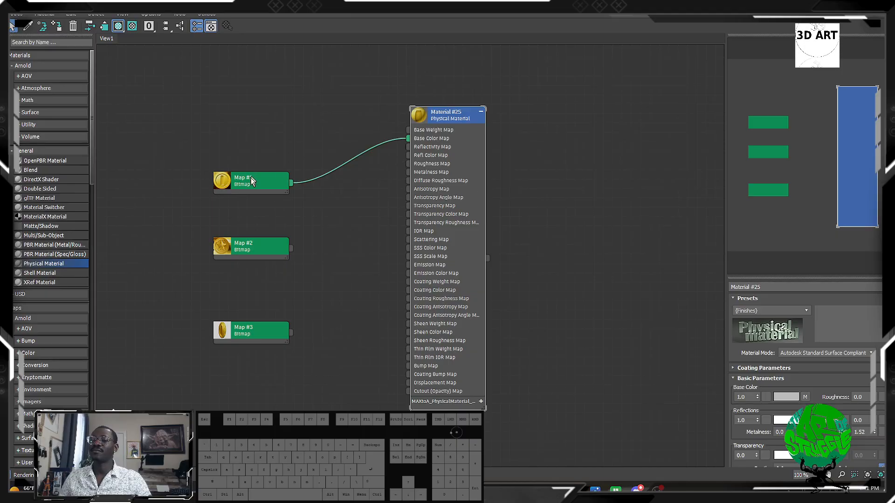
Step: Move the Map #1 node closer to the Physical Material and rename the material Ref
drag(252, 180, 299, 143)
click(468, 136)
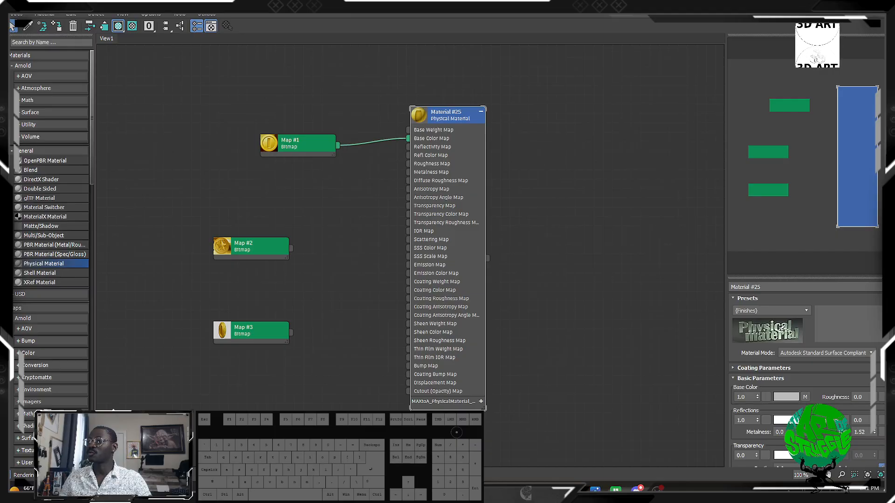
drag(772, 287, 663, 279)
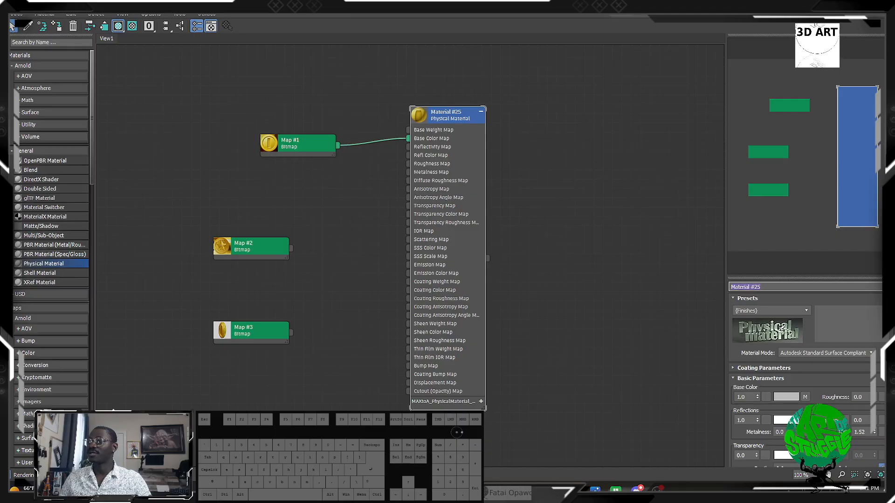
text(Refl)
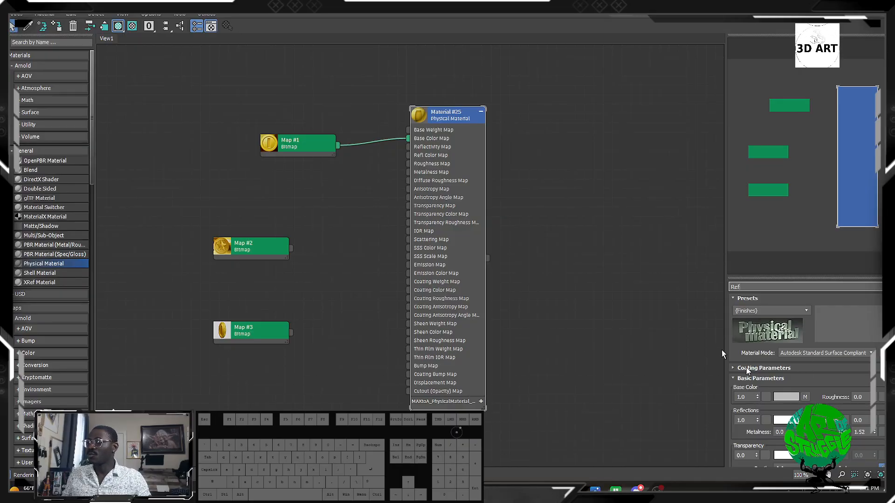
Step: Delete the link between Map #1 and the Ref material and reconnect the map to Base Color Map
click(373, 141)
key(Delete)
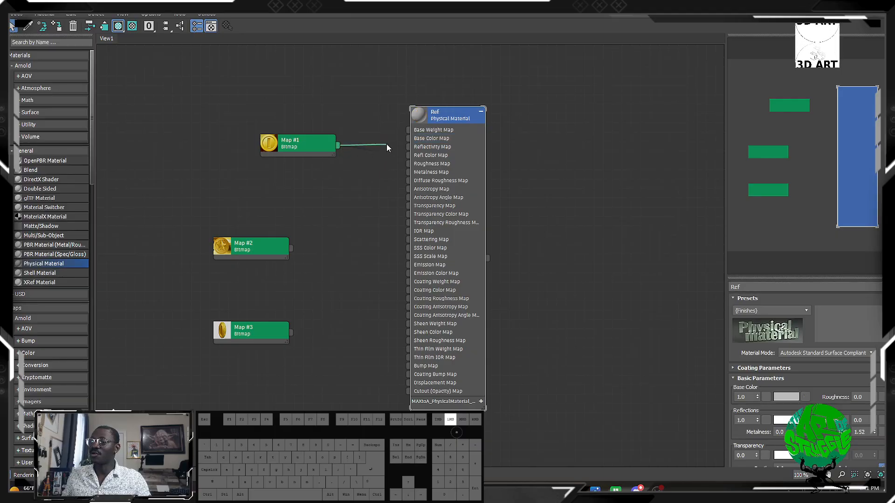
drag(387, 144, 387, 142)
mouse_move(417, 159)
mouse_move(485, 158)
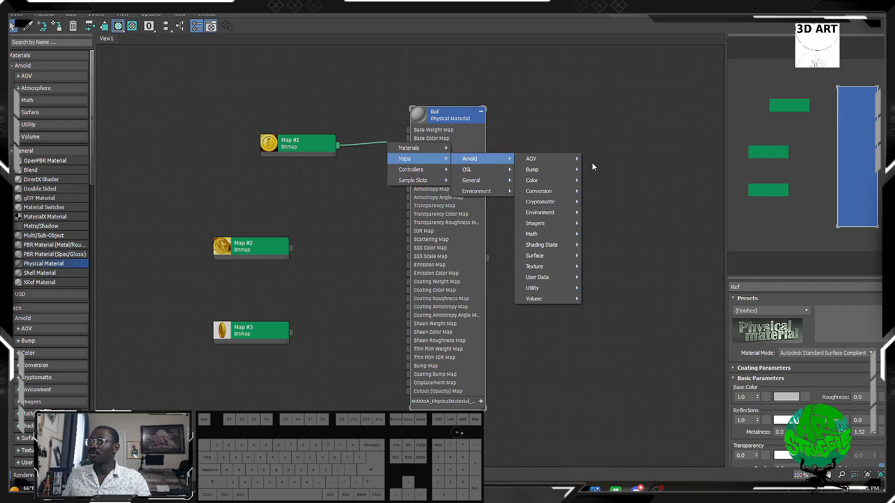
click(629, 178)
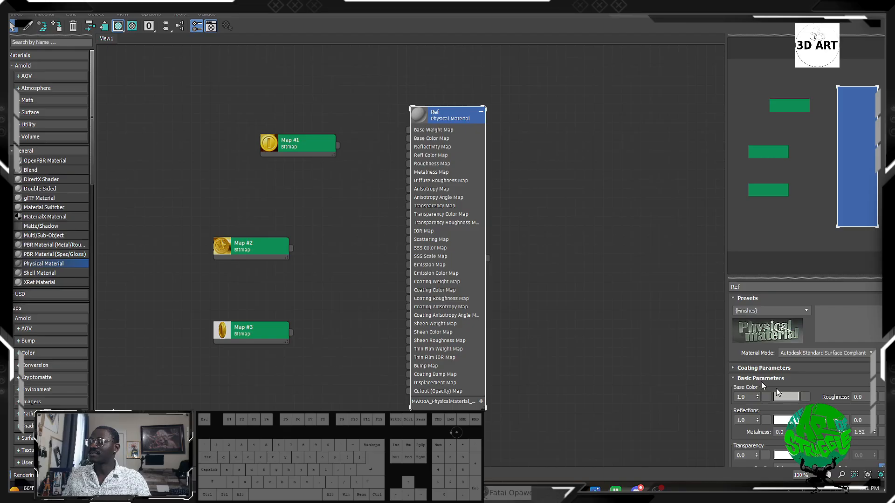
drag(338, 145, 409, 139)
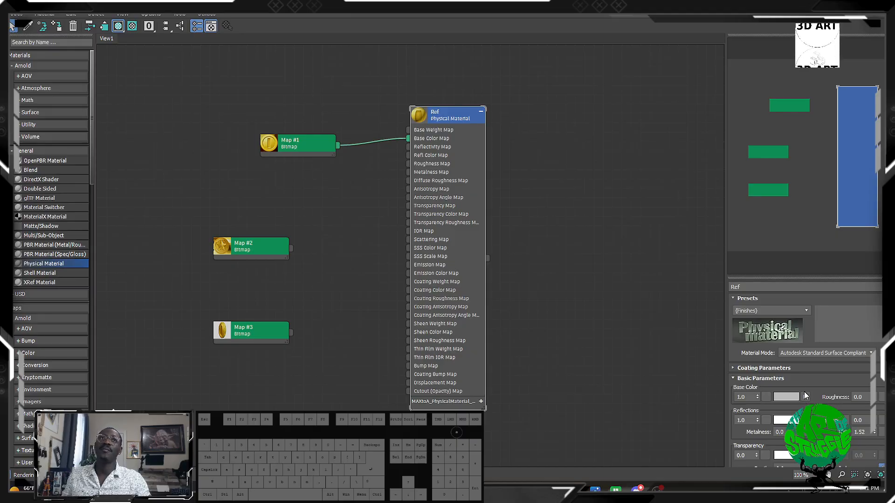
Step: Try linking Map #1 to the Ref material's Reflectivity, Refl Color and Roughness inputs as well, and remove these extra links
scroll(807, 394, down, 2)
scroll(585, 355, up, 2)
scroll(680, 373, up, 2)
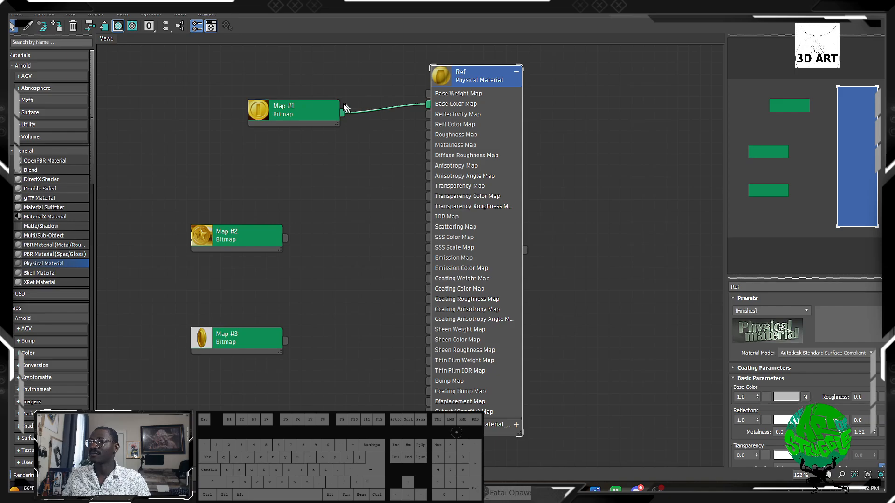
drag(343, 112, 428, 114)
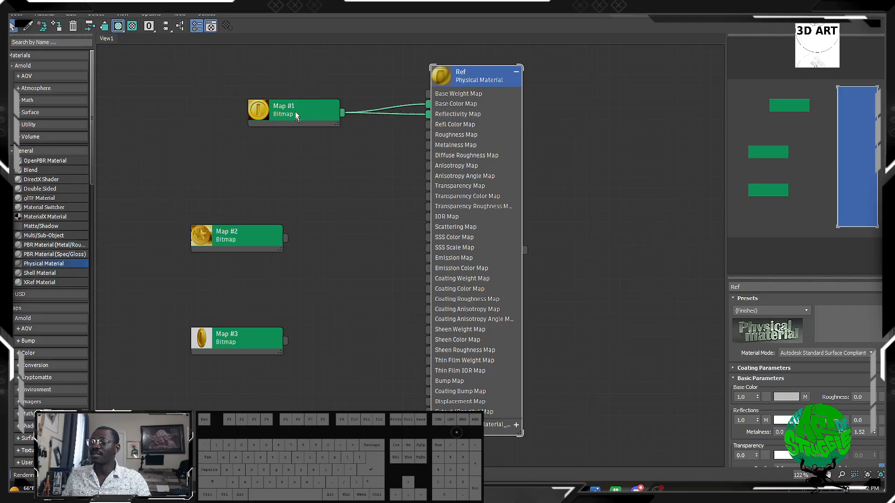
drag(343, 113, 428, 124)
drag(341, 112, 428, 134)
drag(413, 158, 421, 112)
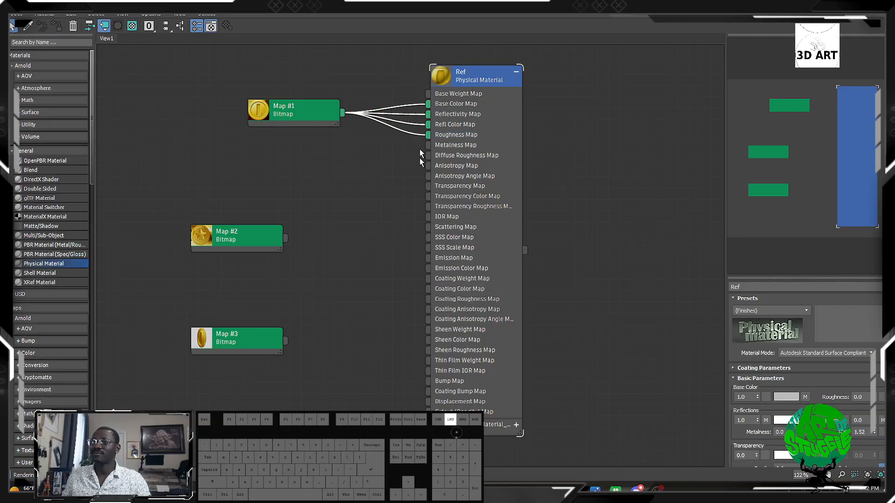
drag(420, 144, 424, 118)
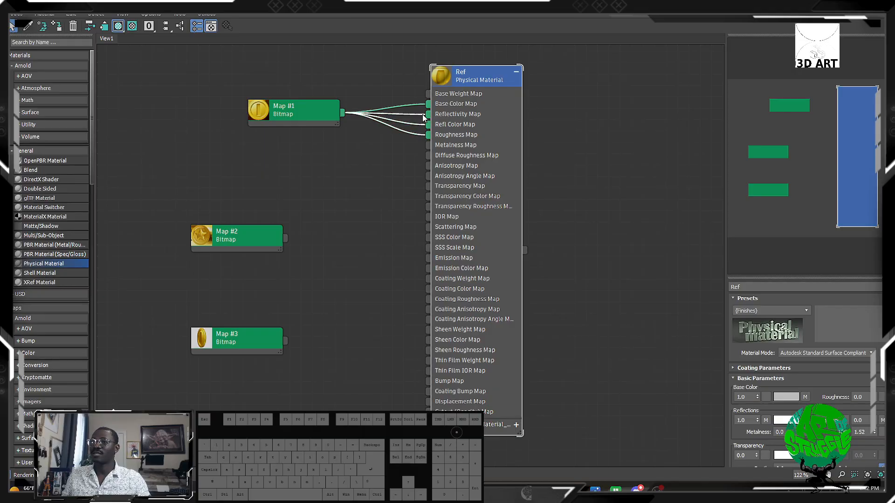
click(425, 120)
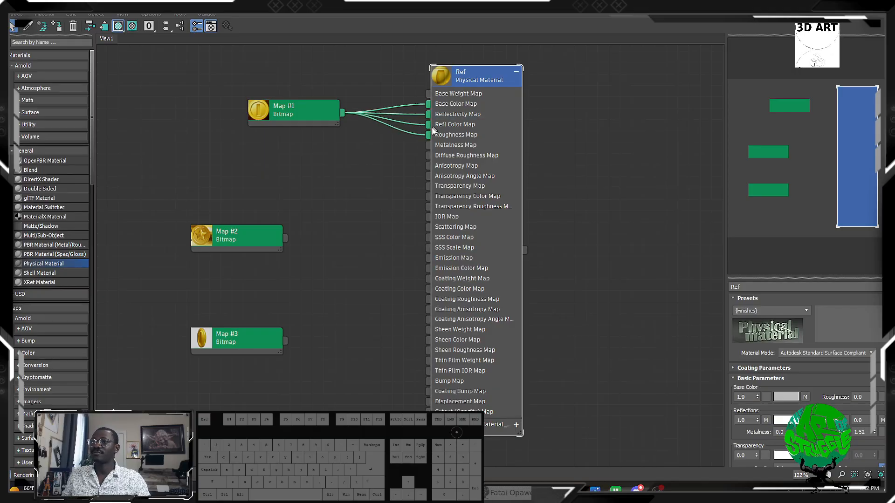
drag(429, 114, 348, 150)
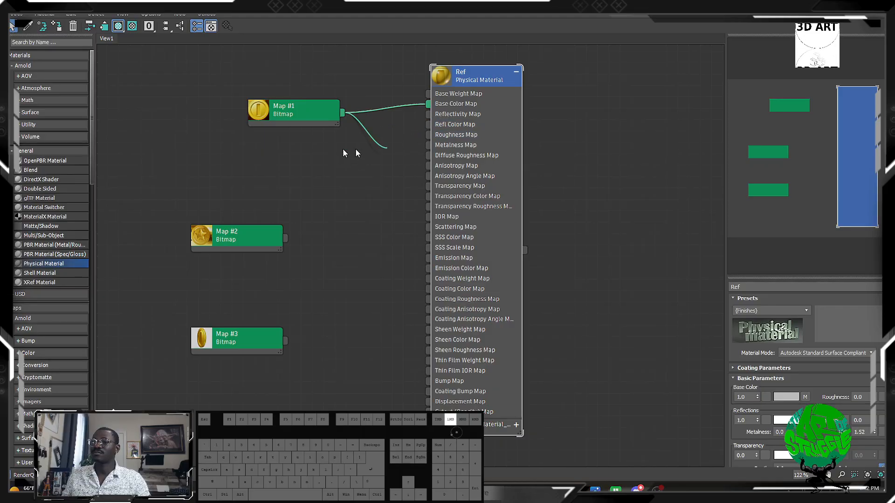
Step: Line up the Ref material with the Map #1 node and move Map #2 below Map #3
click(305, 114)
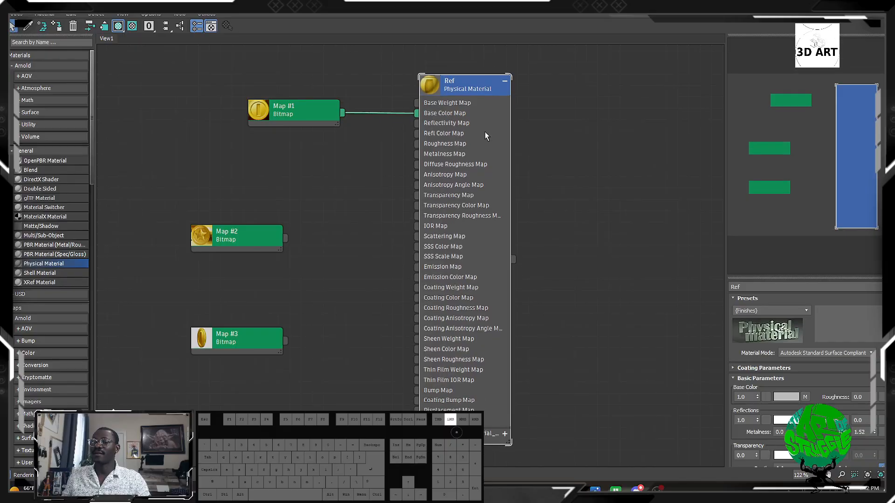
scroll(284, 150, down, 3)
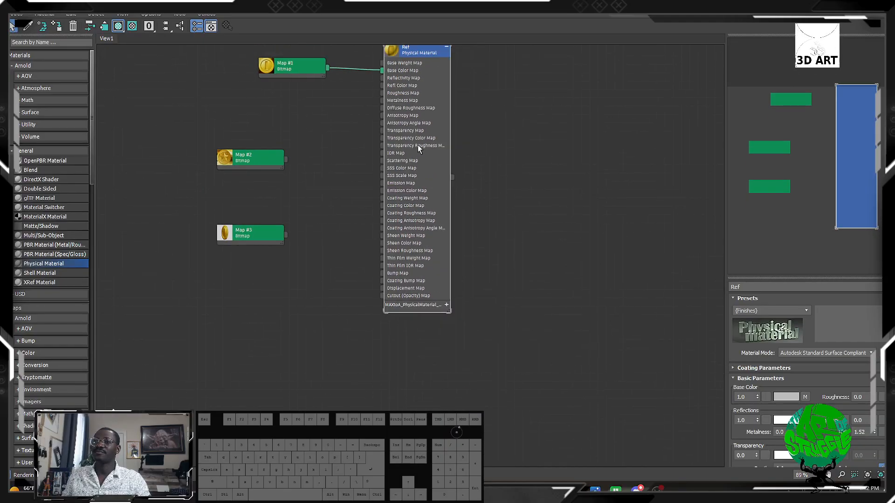
drag(248, 163, 241, 314)
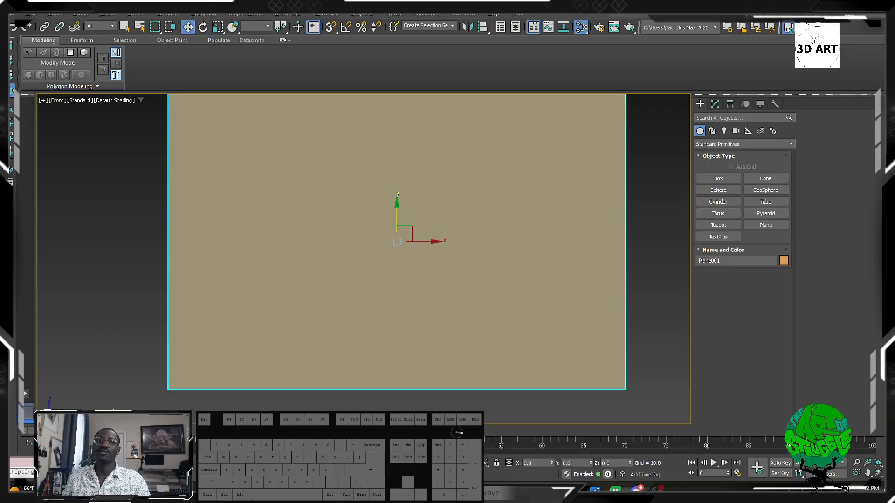
Step: Arrange the Slate Material Editor as a smaller window beside the reference plane so both are in view
middle_drag(464, 214, 472, 230)
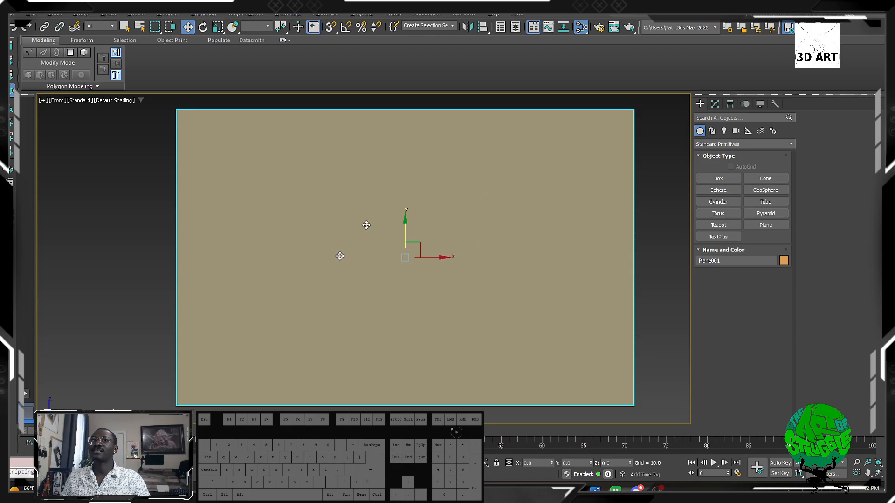
scroll(462, 297, down, 5)
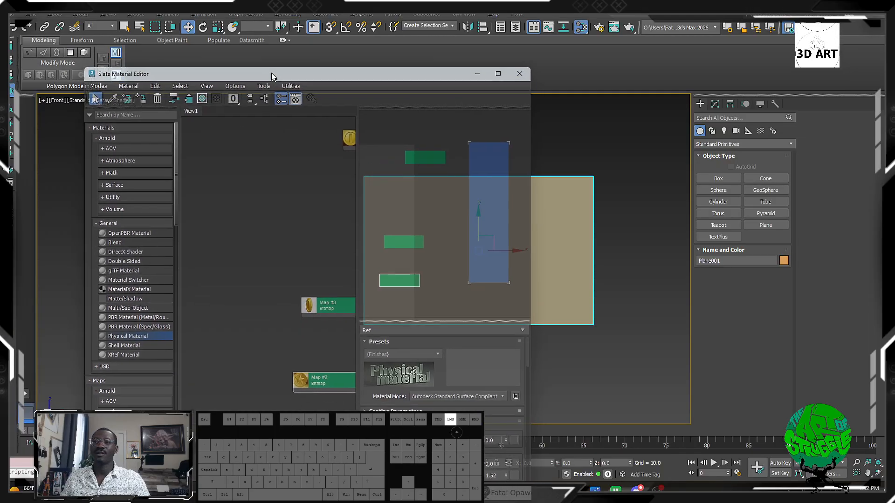
drag(272, 73, 222, 107)
middle_drag(544, 218, 627, 200)
middle_drag(514, 230, 579, 227)
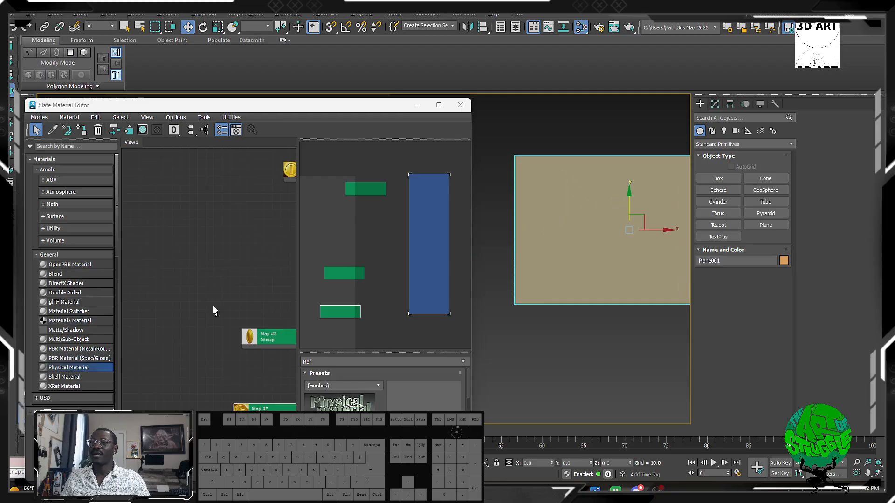
Step: Select the Ref material and assign it to the selected reference plane
middle_drag(233, 270, 168, 272)
middle_drag(271, 242, 151, 257)
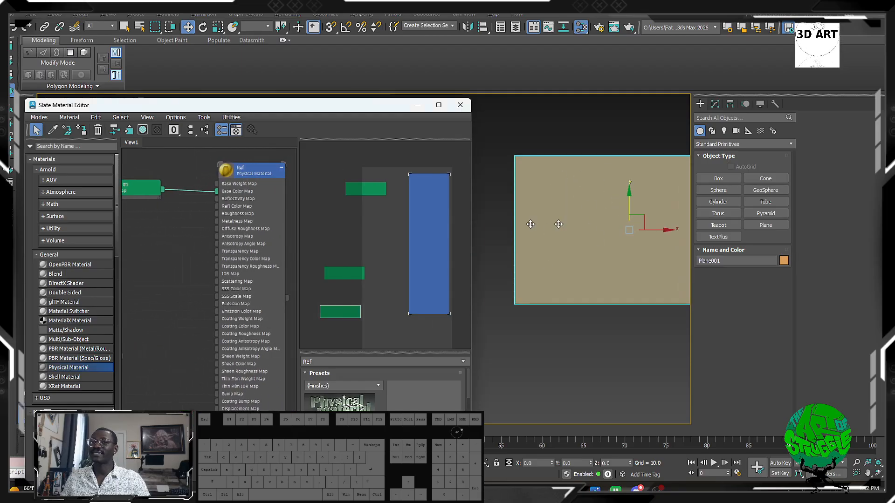
click(255, 180)
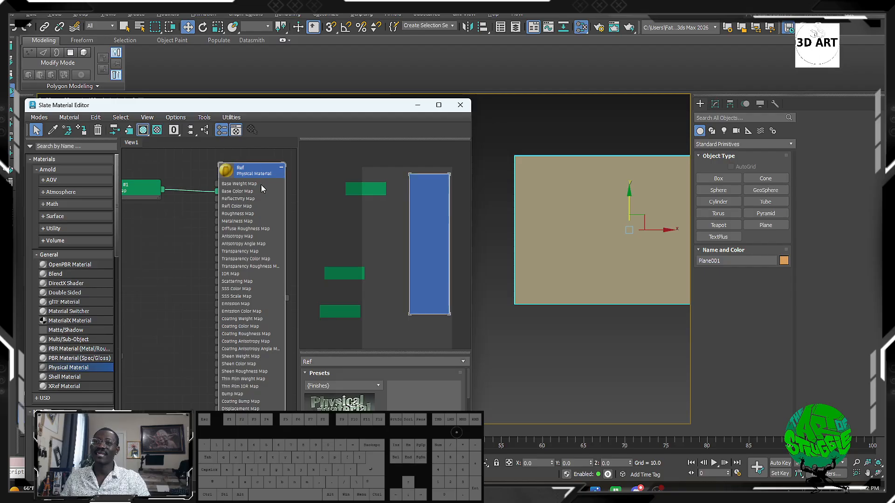
click(82, 130)
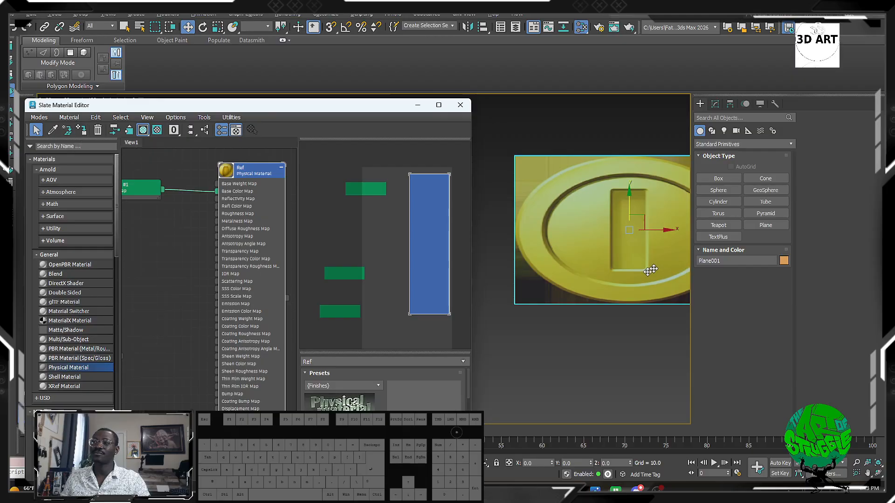
Step: Move the Slate Material Editor off the Front viewport so the whole reference plane is uncovered
middle_drag(595, 280, 536, 277)
drag(370, 108, 1, 105)
middle_drag(583, 171, 412, 176)
scroll(415, 206, up, 4)
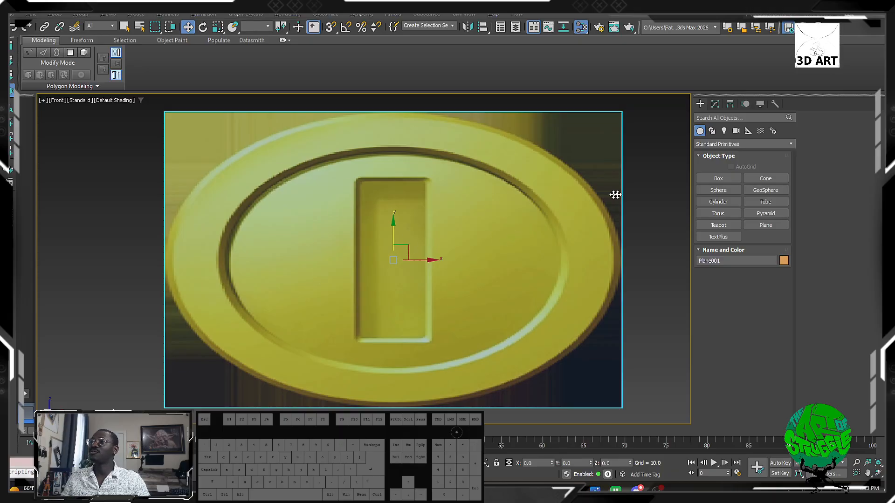
Step: Add a UVW Map modifier to the reference plane and bitmap-fit its mapping to the 720X720-coin image
click(716, 105)
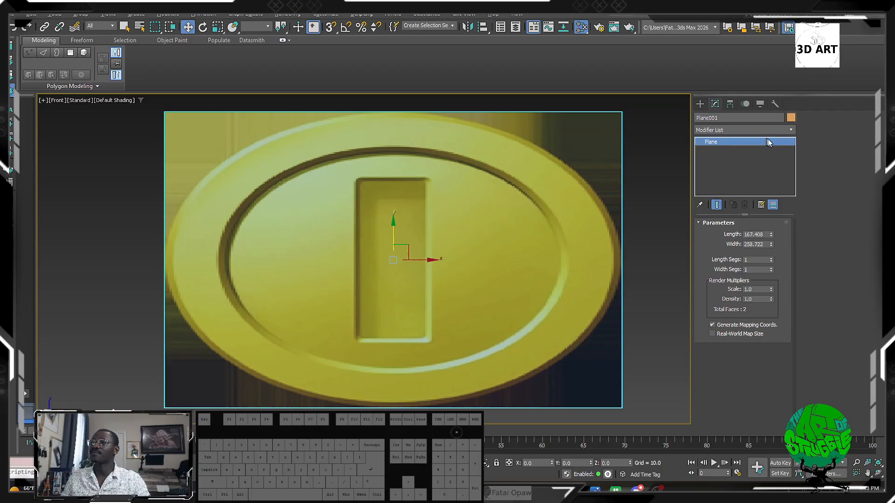
click(791, 130)
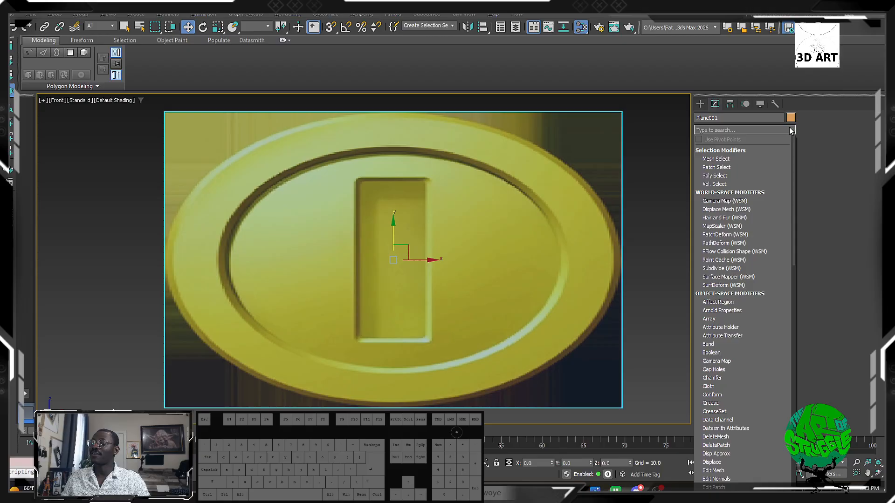
drag(794, 157, 796, 397)
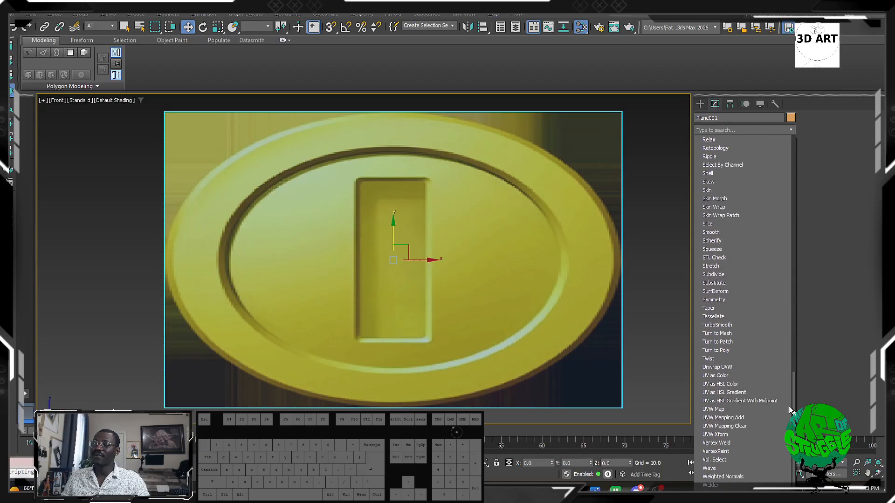
click(736, 410)
scroll(782, 325, down, 5)
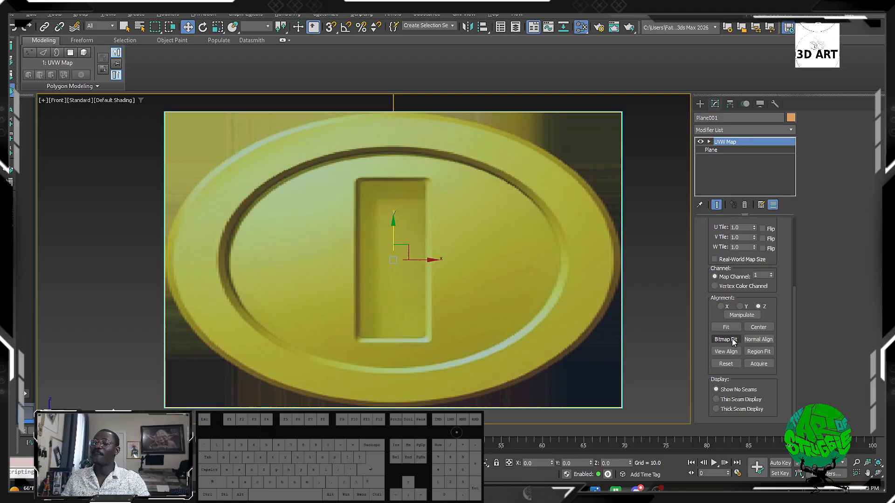
click(726, 340)
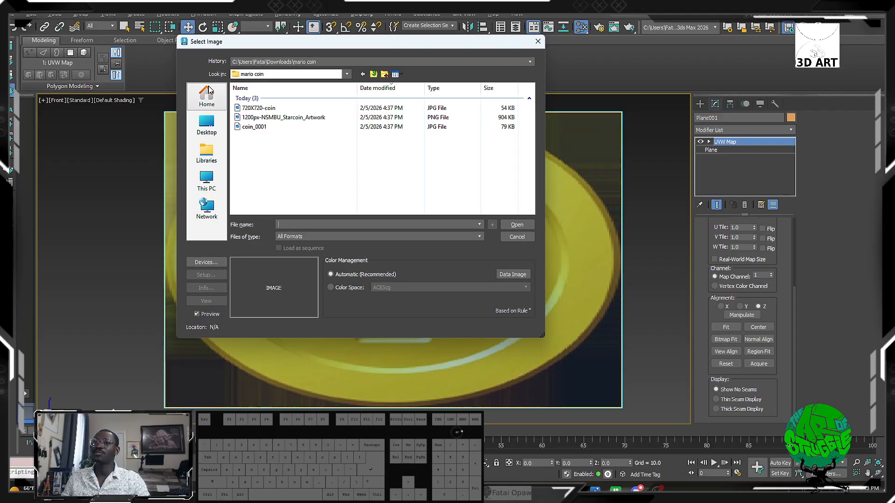
click(262, 108)
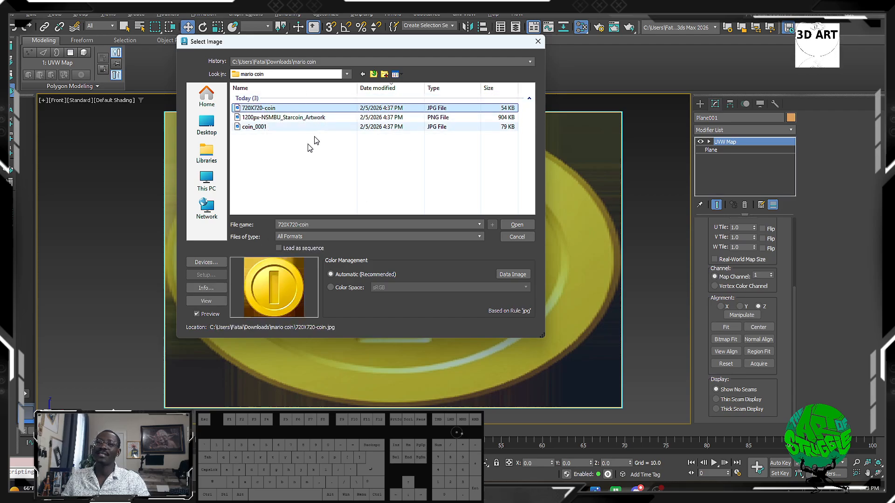
double_click(267, 109)
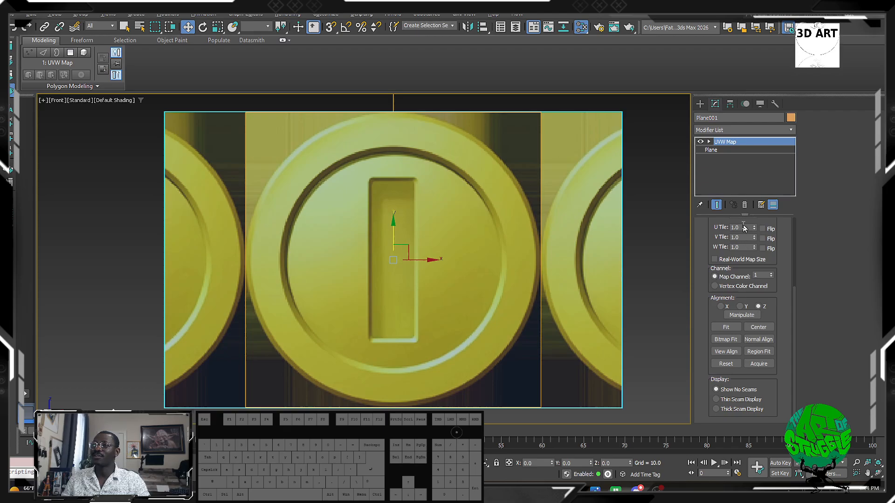
Step: Try resetting the UVW Map's U, V and W tiling to 0, and undo these tiling changes
right_click(756, 231)
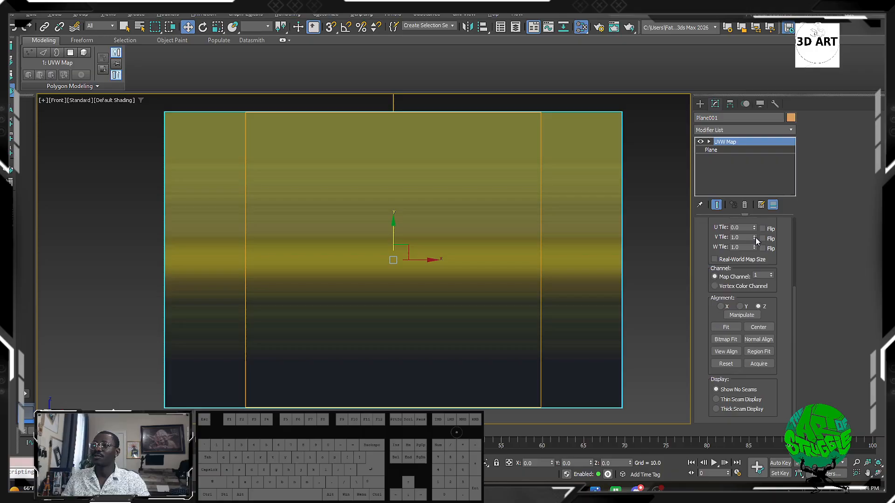
right_click(755, 238)
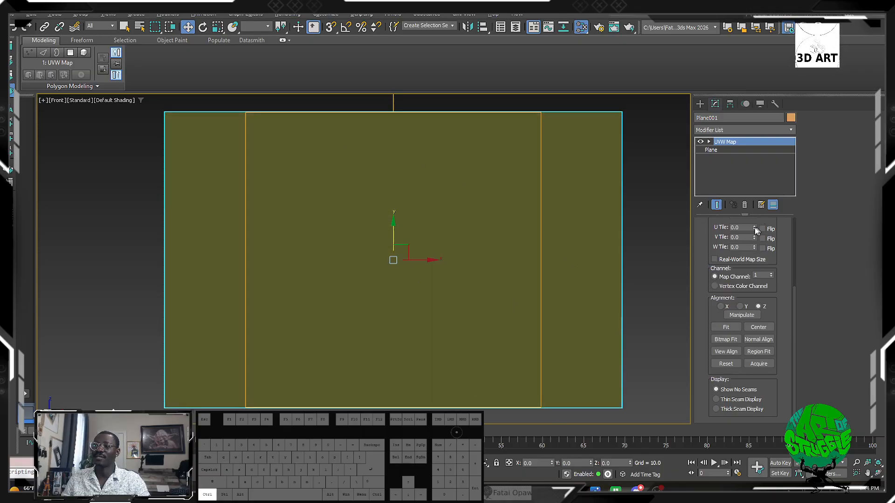
key(ctrl+z)
key(ctrl+z)
key(ctrl+z)
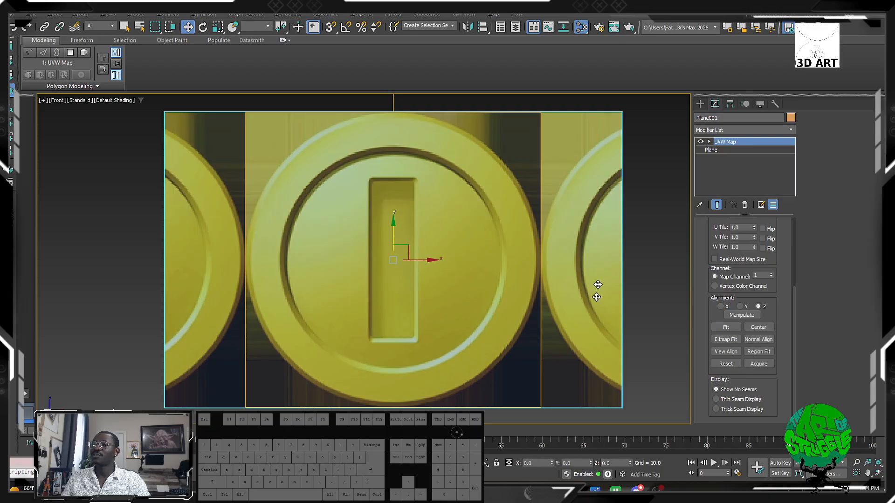
Step: Set the base plane's width to 168.169 so it frames only the single central coin
click(751, 150)
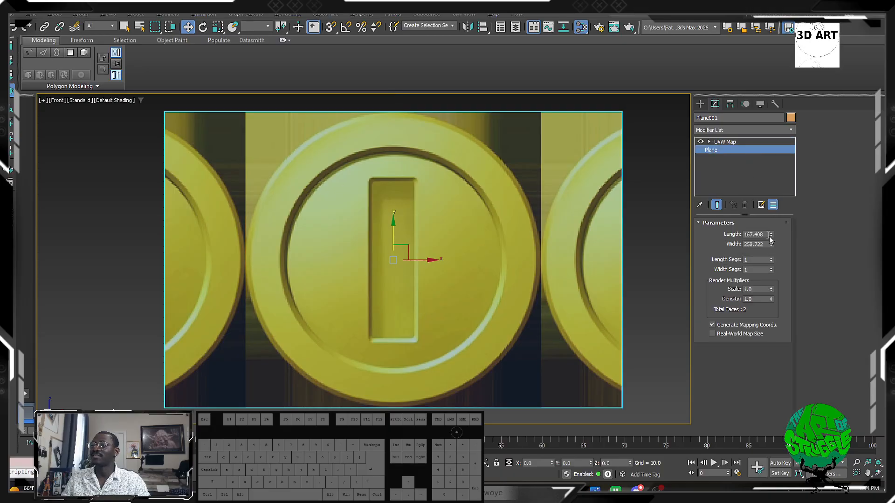
drag(772, 245, 771, 260)
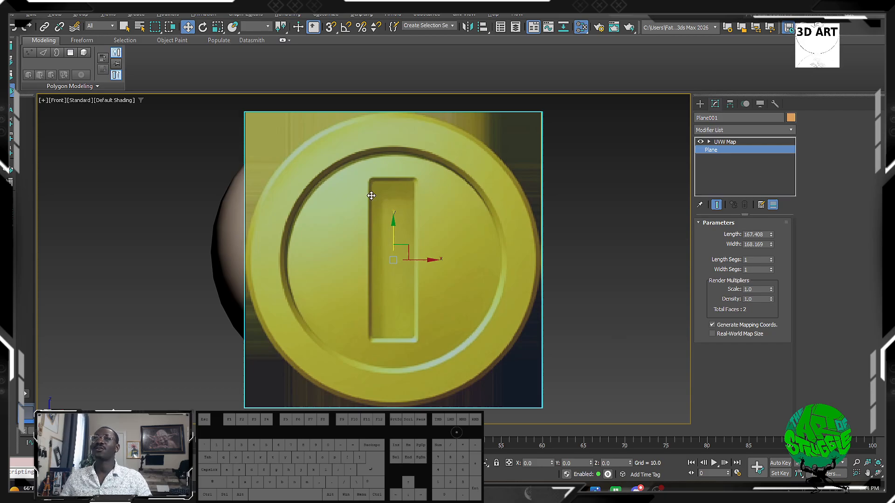
Step: Delete the sphere behind the coin reference plane
middle_drag(579, 246, 528, 236)
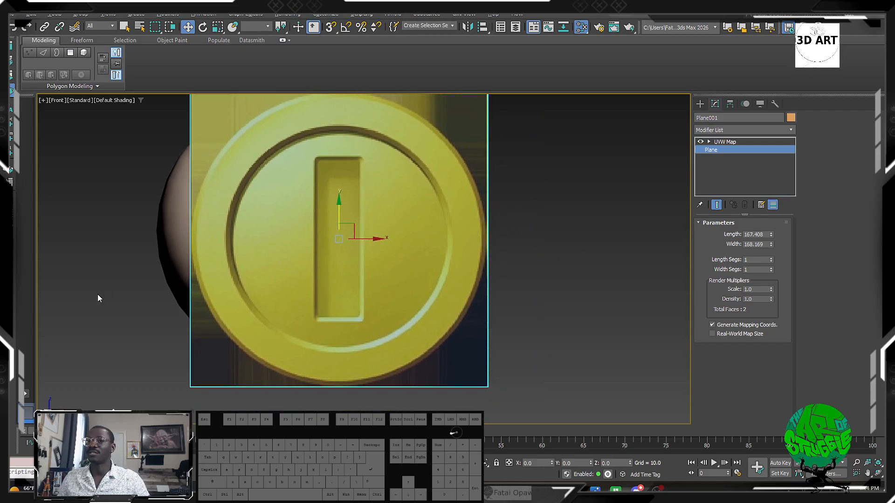
click(172, 240)
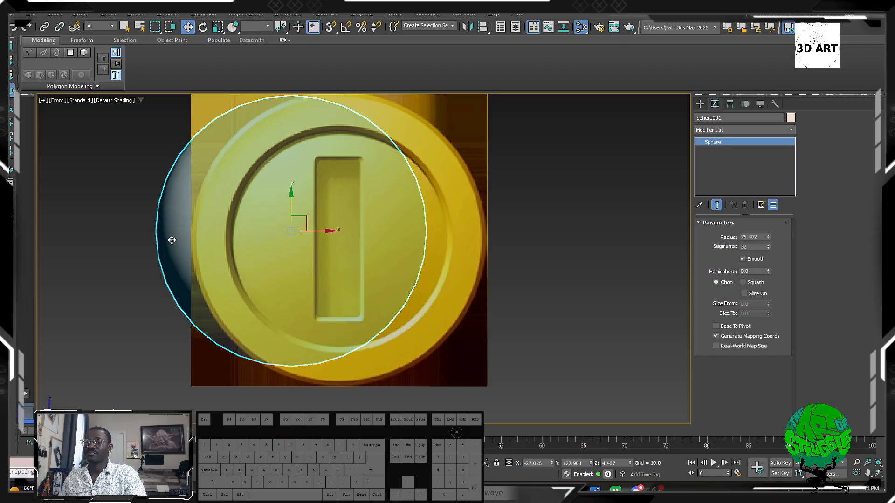
key(Delete)
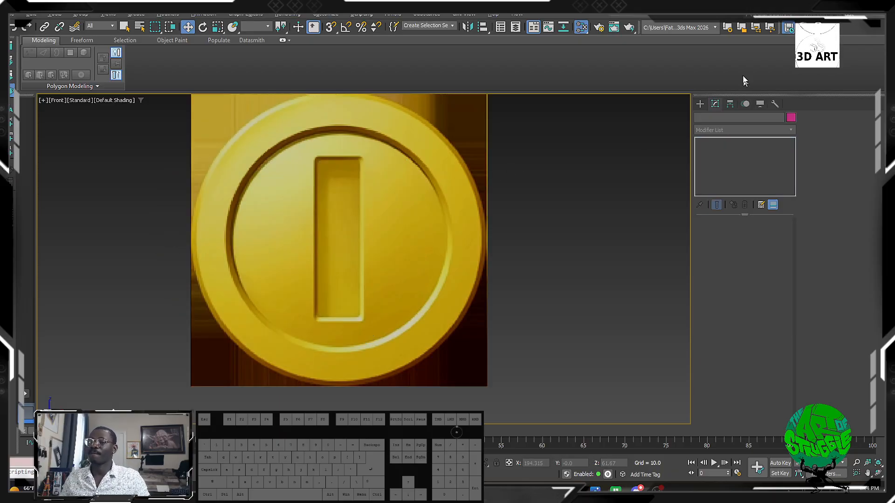
Step: In the reference plane's object properties, disable Show Frozen in Gray and enable Freeze
drag(616, 202, 333, 256)
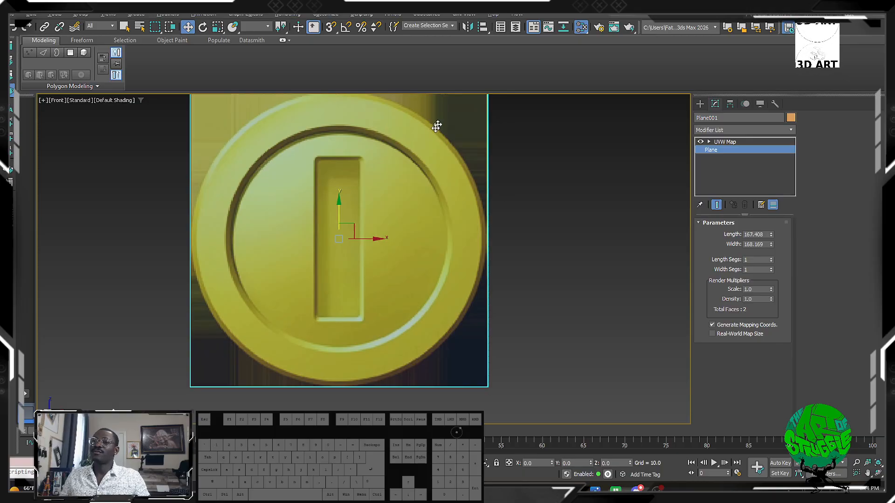
right_click(396, 234)
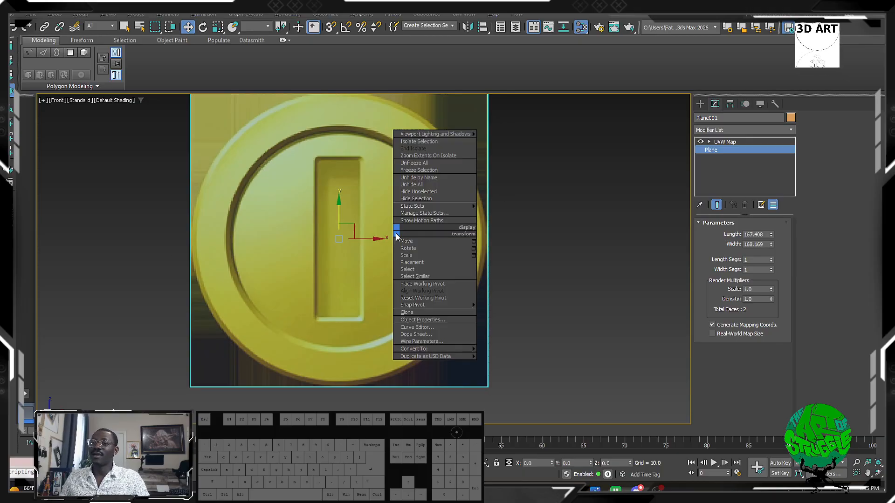
click(431, 320)
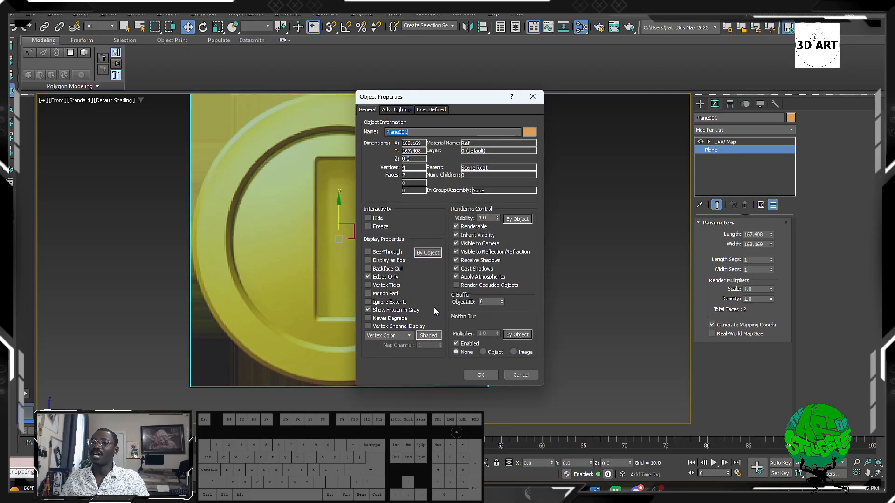
drag(436, 98, 599, 103)
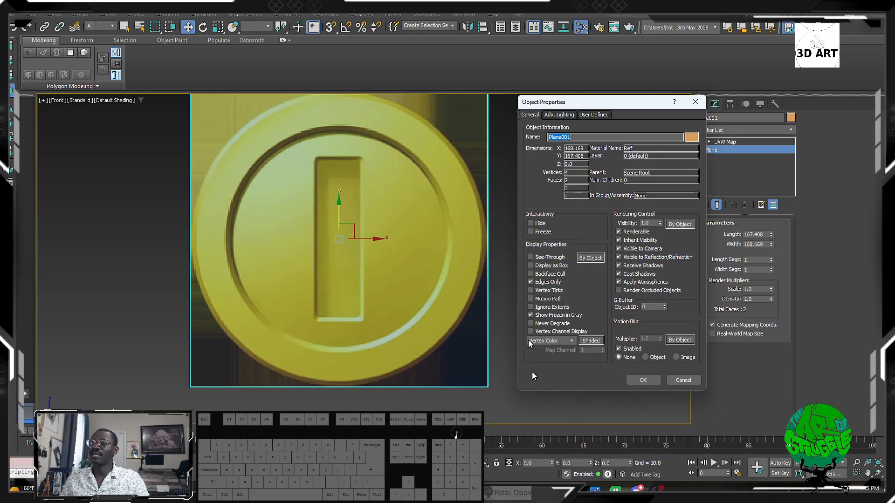
click(533, 316)
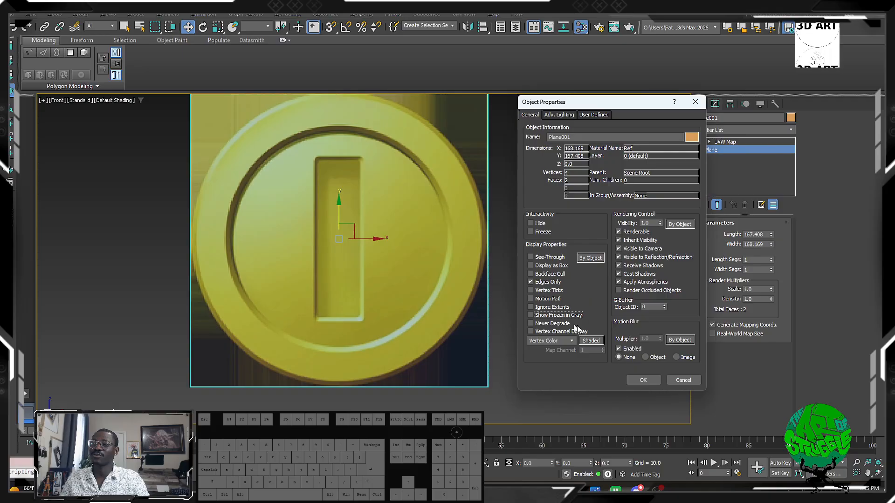
click(531, 232)
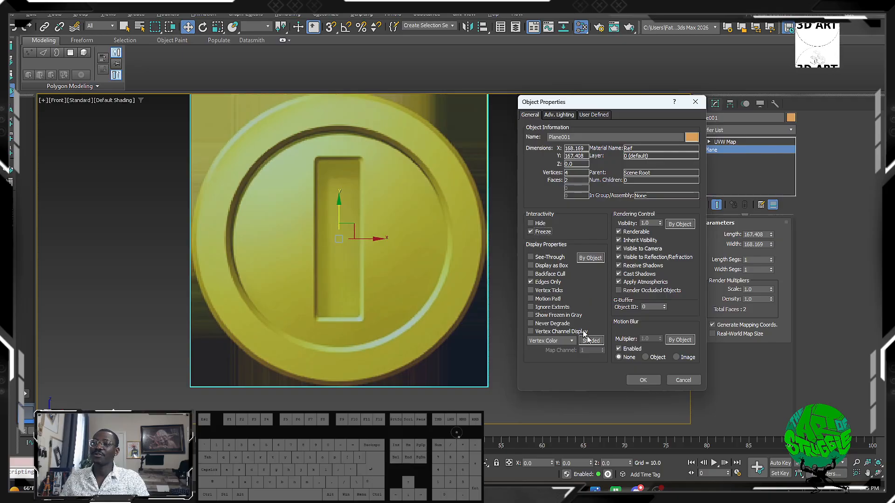
click(643, 380)
Step: Test whether the frozen reference plane can still be picked by drawing selection windows across it
drag(573, 203, 197, 309)
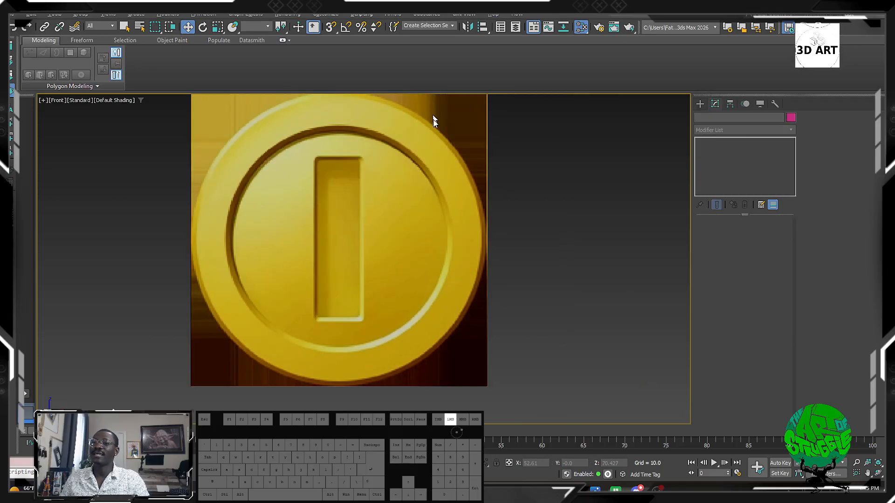
drag(434, 119, 150, 386)
drag(103, 176, 534, 364)
drag(606, 195, 75, 405)
drag(219, 223, 568, 317)
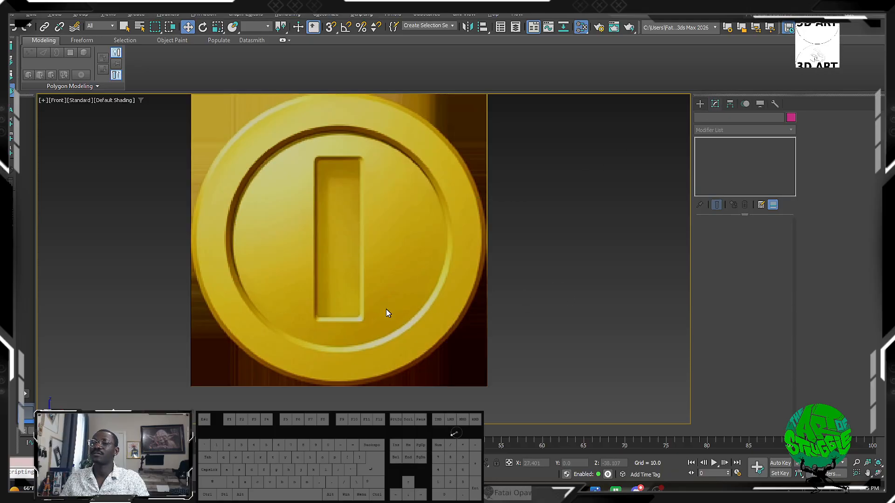
Step: Unfreeze all objects, select the reference plane and freeze it again
right_click(558, 207)
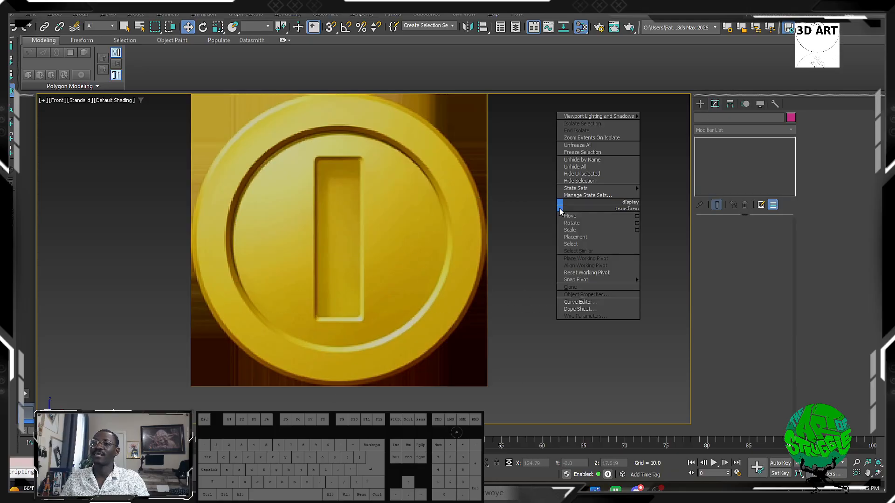
click(578, 144)
drag(516, 224, 487, 238)
right_click(558, 193)
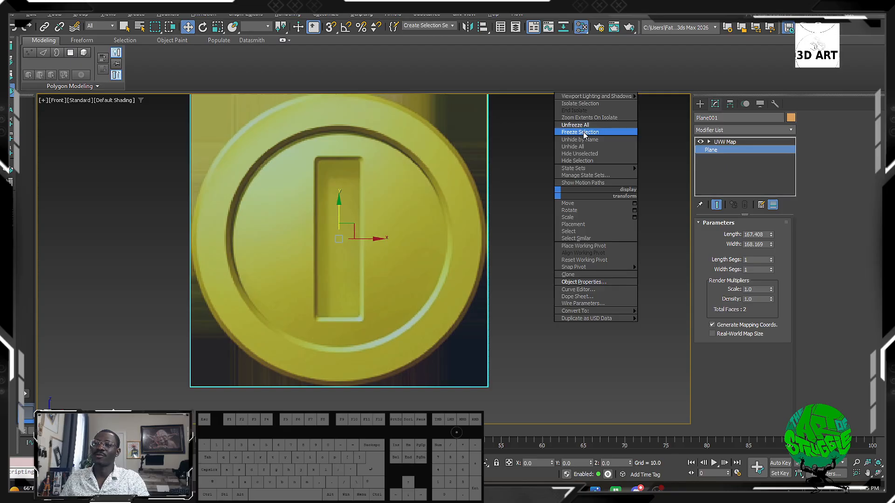
click(581, 132)
drag(611, 203, 173, 391)
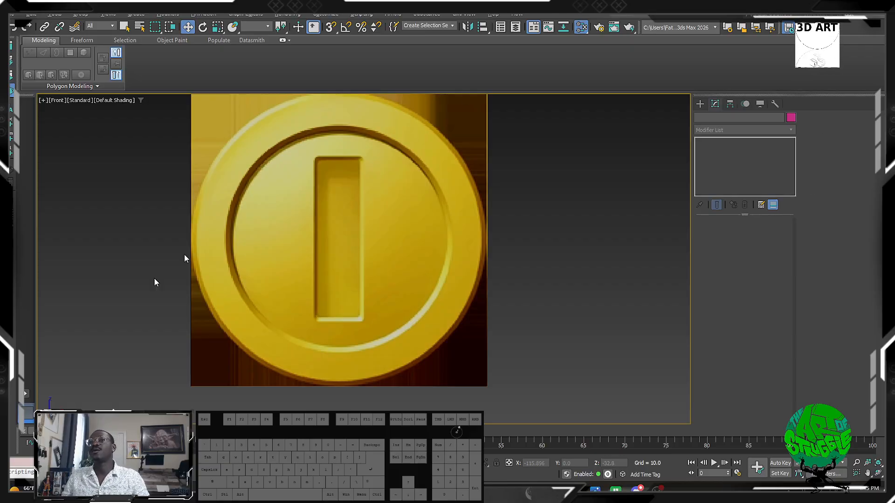
Step: Bring up the creation options for Standard Primitives with the coin reference in view
middle_drag(480, 182, 488, 210)
scroll(493, 202, down, 5)
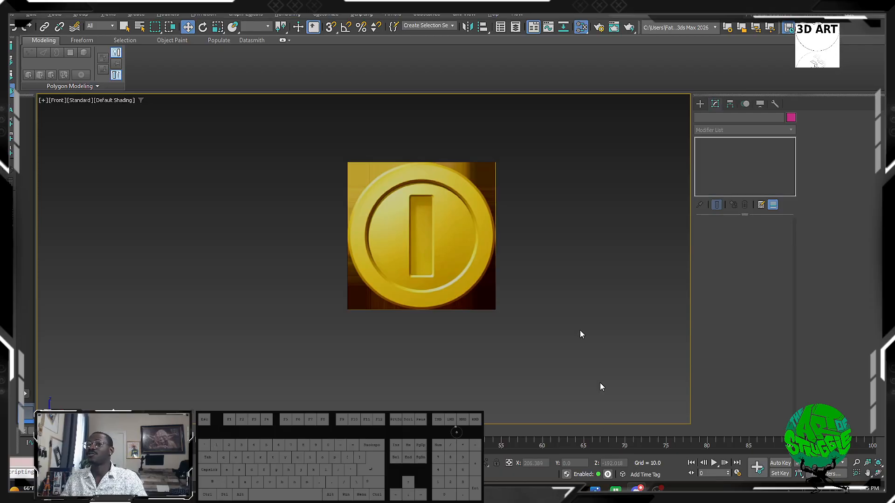
scroll(471, 241, up, 5)
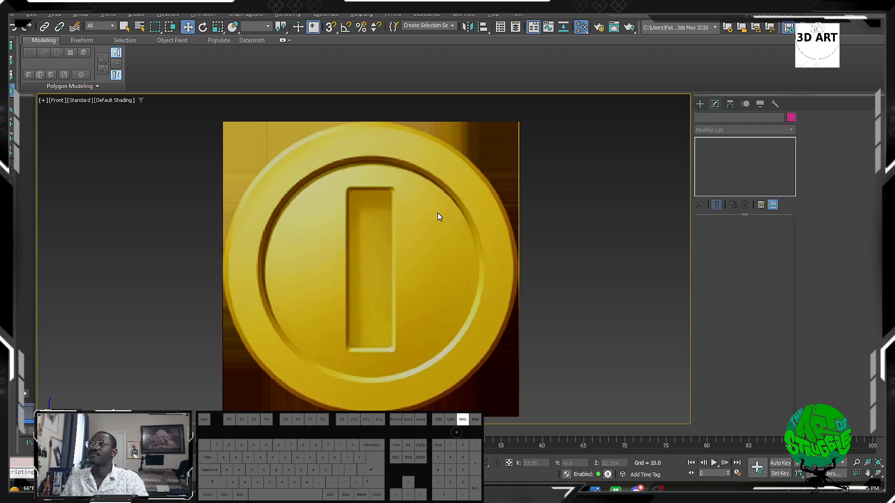
middle_drag(477, 273, 496, 251)
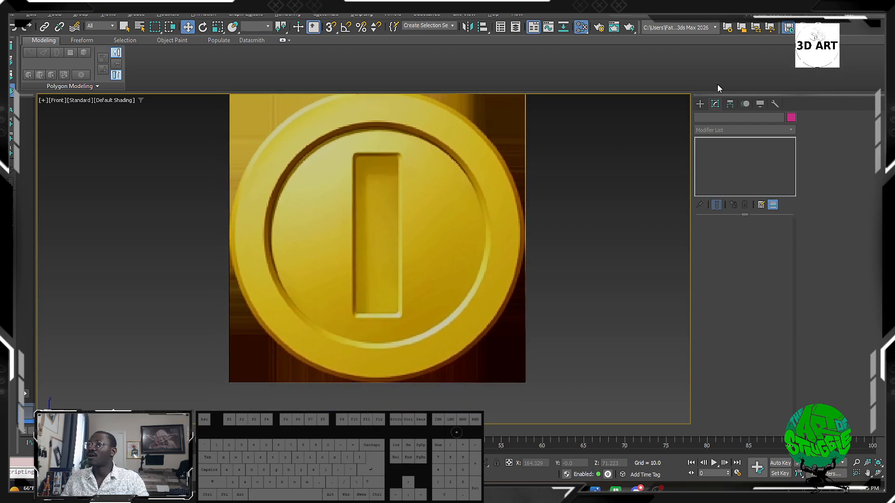
click(699, 103)
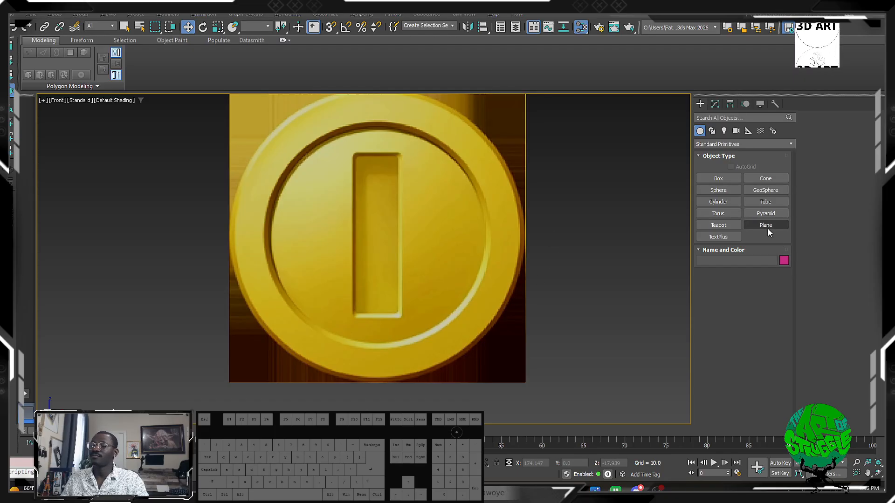
click(718, 212)
click(716, 193)
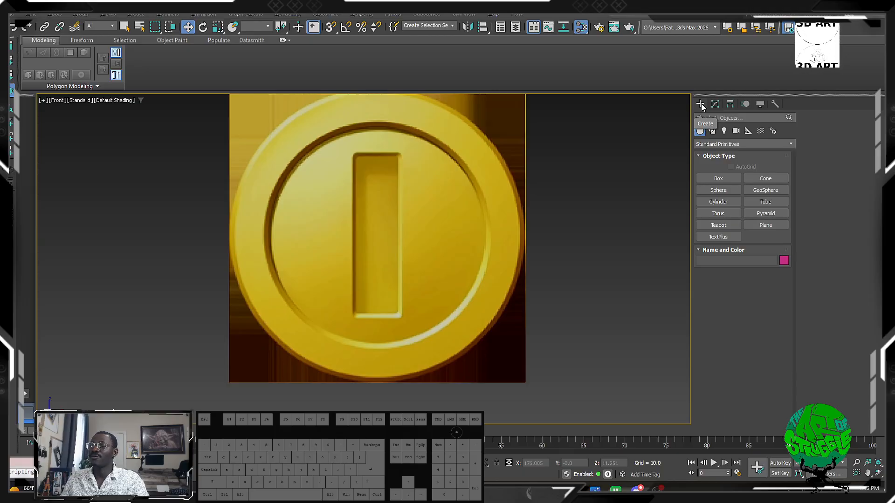
click(136, 14)
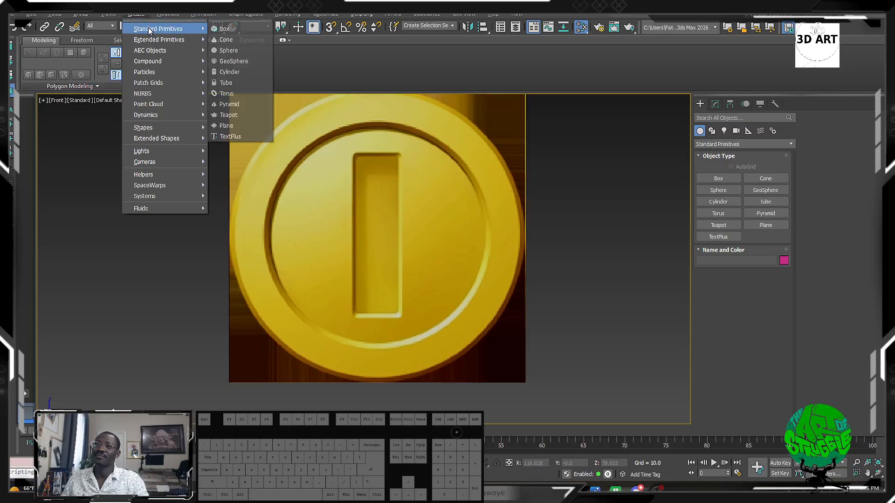
mouse_move(156, 52)
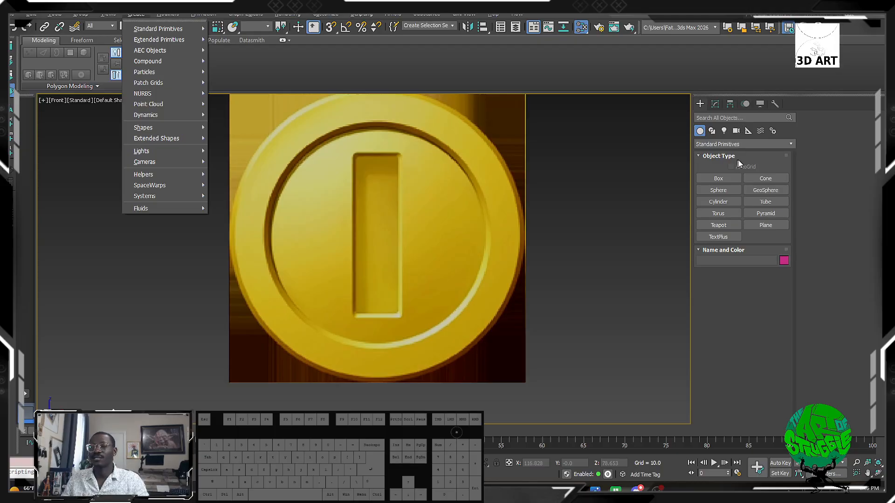
click(585, 163)
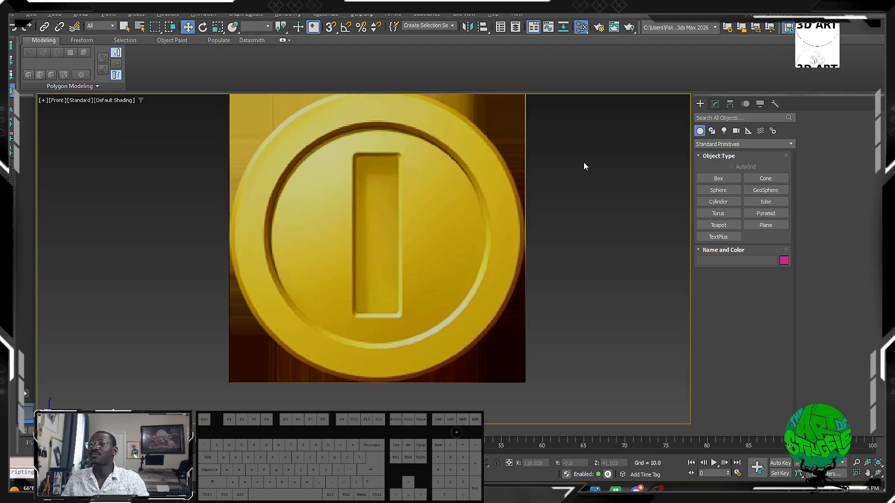
Step: Create a cylinder centred on the coin reference, with a radius of about 85 and a height of about 26
click(718, 201)
middle_drag(389, 221, 389, 225)
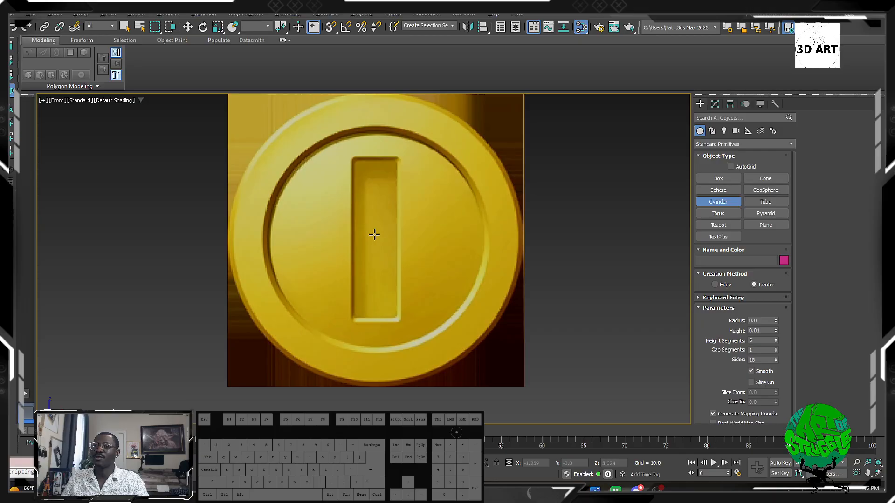
drag(375, 234, 486, 338)
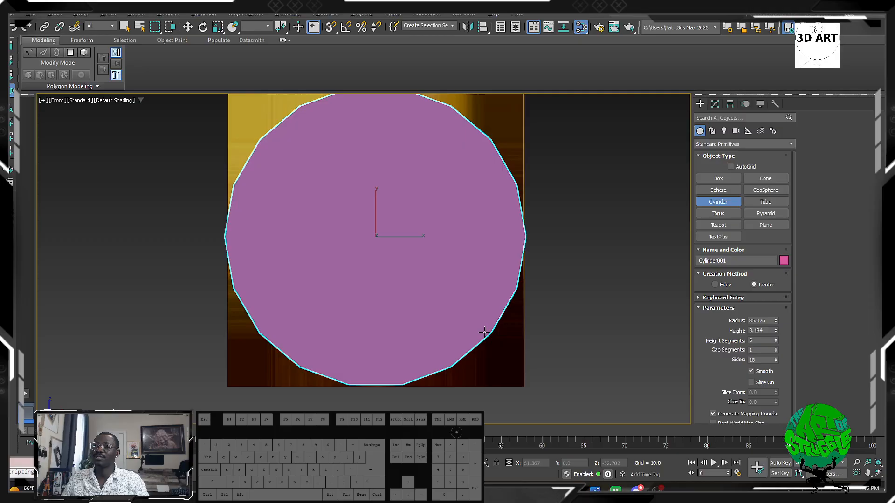
alt+middle_drag(483, 325, 411, 340)
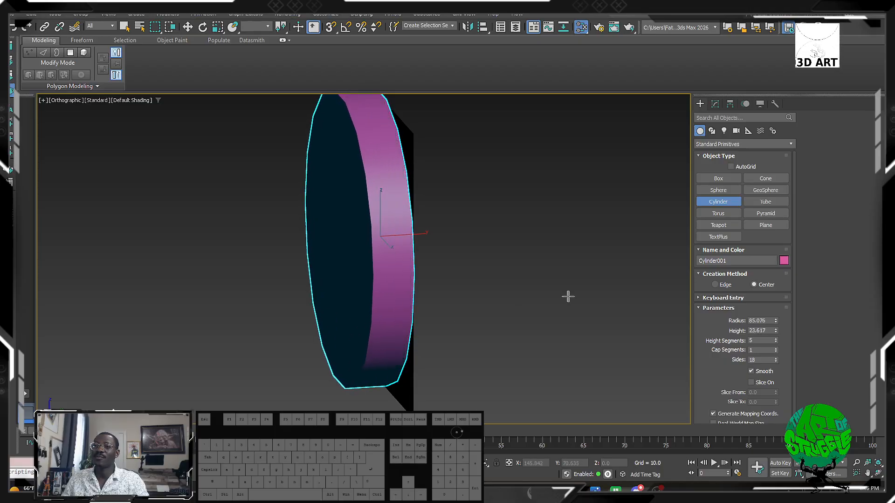
click(400, 293)
key(w)
Step: Make the cylinder see-through and zero its X and Z position over the coin reference in the front view
alt+middle_drag(403, 293, 353, 268)
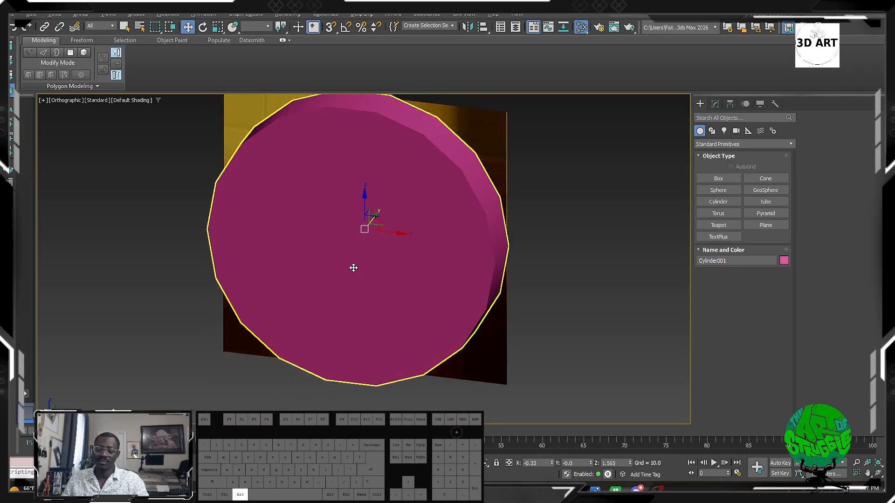
key(alt+x)
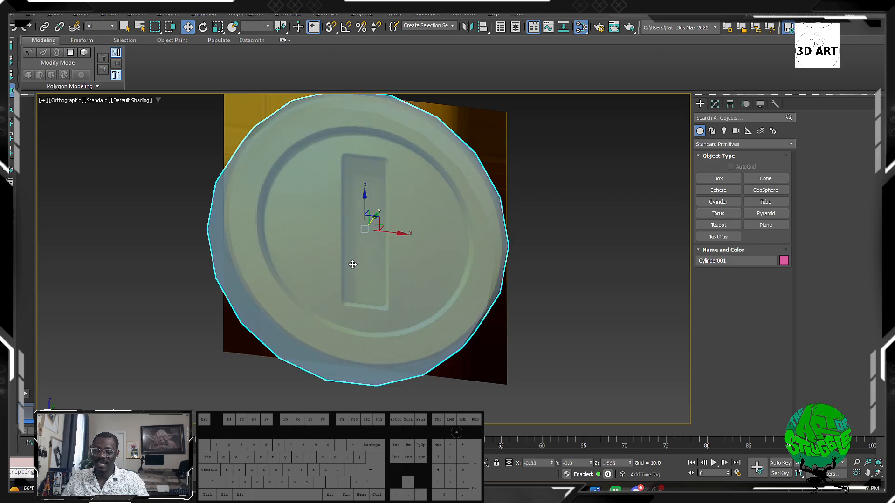
key(f)
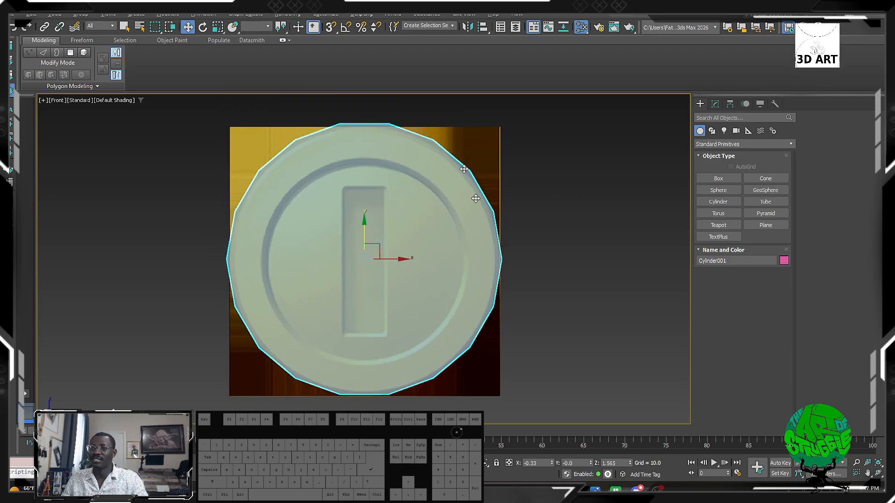
right_click(552, 463)
right_click(630, 463)
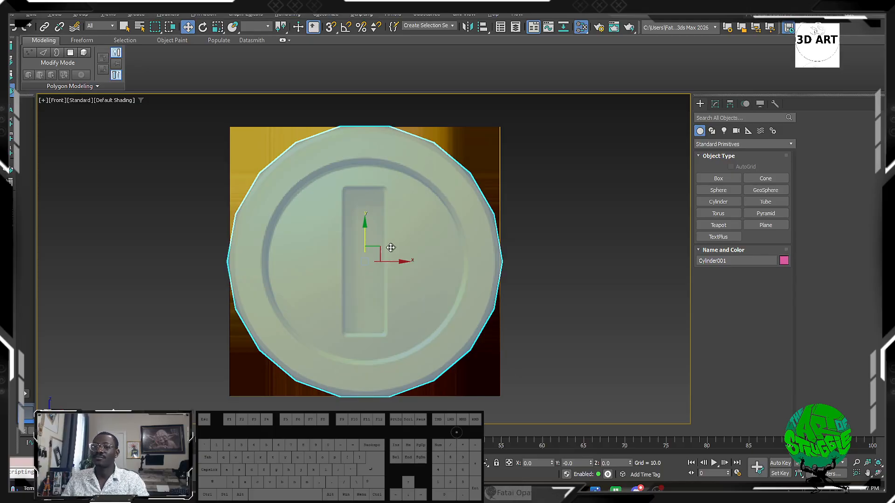
Step: Set the cylinder's number of sides to 32 so its outline follows the round coin
click(713, 104)
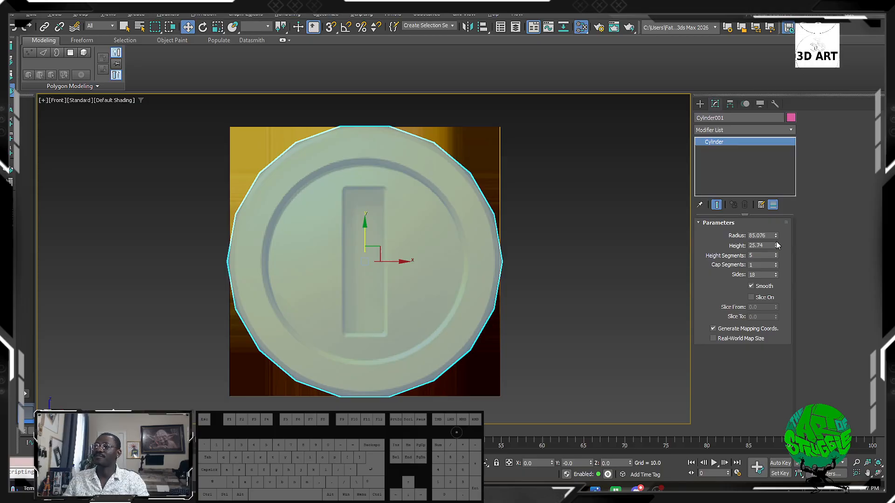
click(777, 273)
click(776, 273)
click(777, 273)
click(776, 273)
click(777, 273)
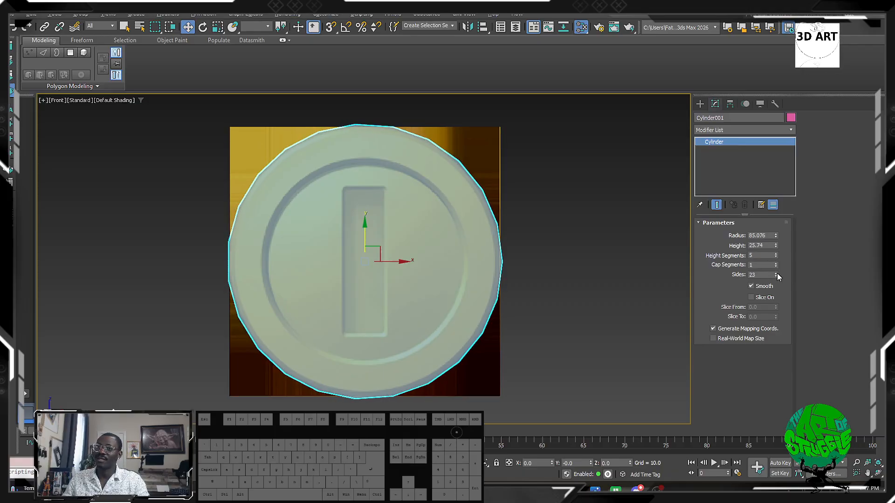
click(776, 274)
click(776, 273)
click(777, 273)
click(777, 273)
click(777, 273)
click(777, 273)
click(777, 273)
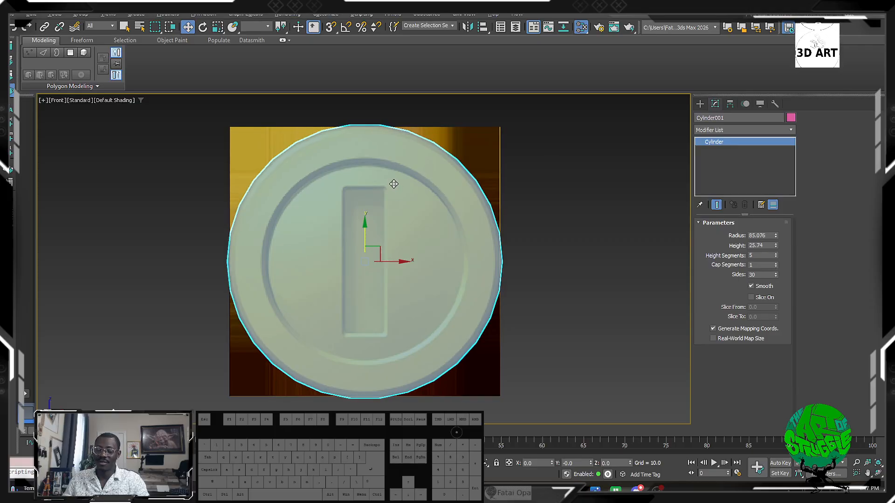
click(777, 273)
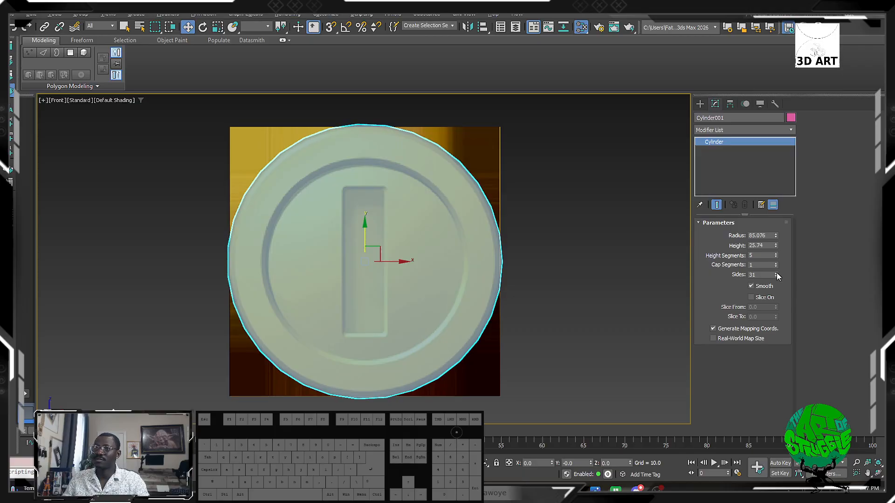
click(776, 274)
click(777, 274)
click(777, 274)
click(776, 278)
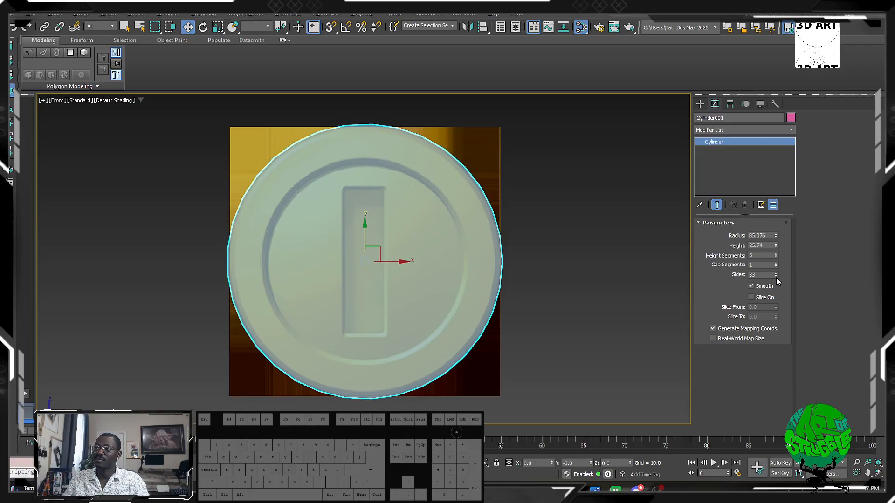
click(776, 278)
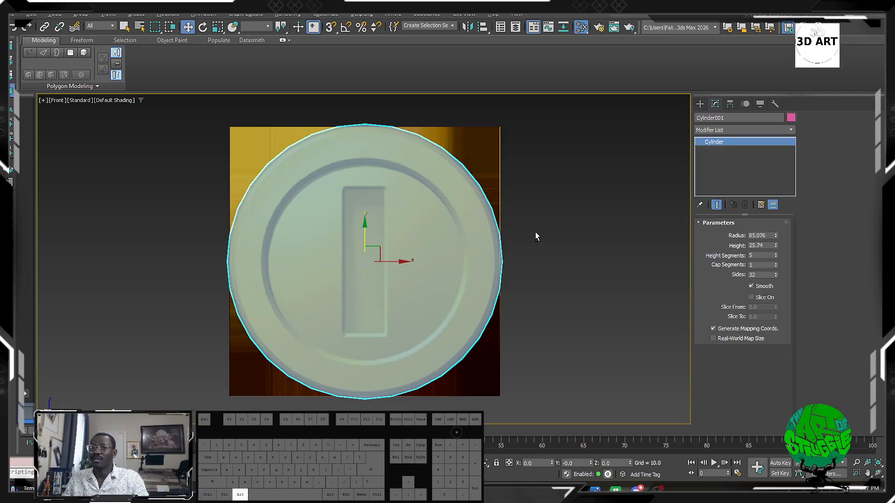
Step: Turn on the edged faces display, reduce the cylinder's height segments to 1 and return to the front view
alt+middle_drag(536, 236, 482, 241)
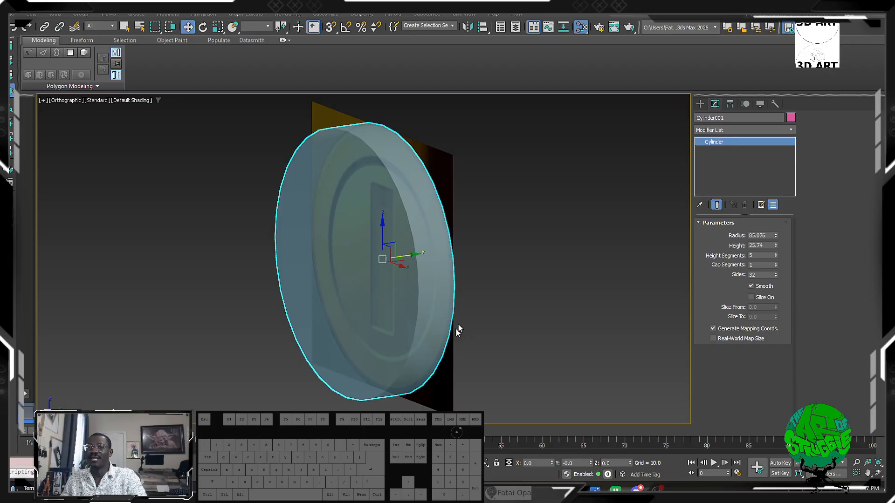
key(F4)
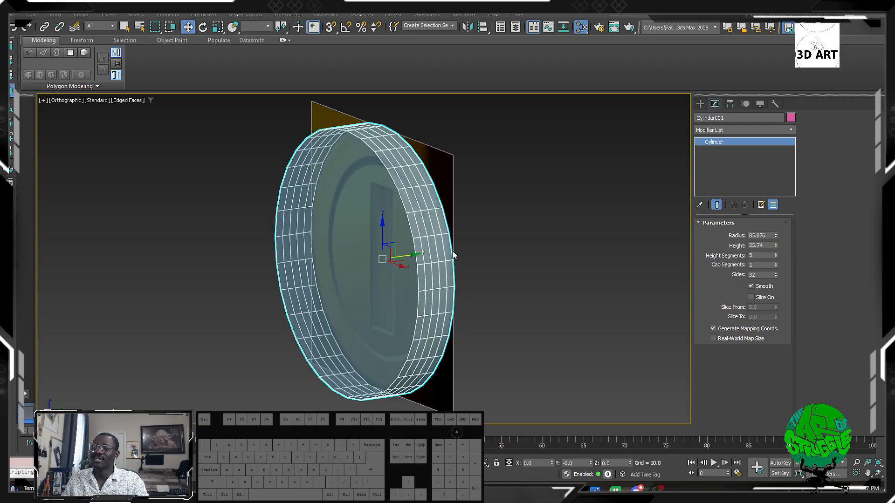
click(776, 257)
click(776, 257)
click(776, 257)
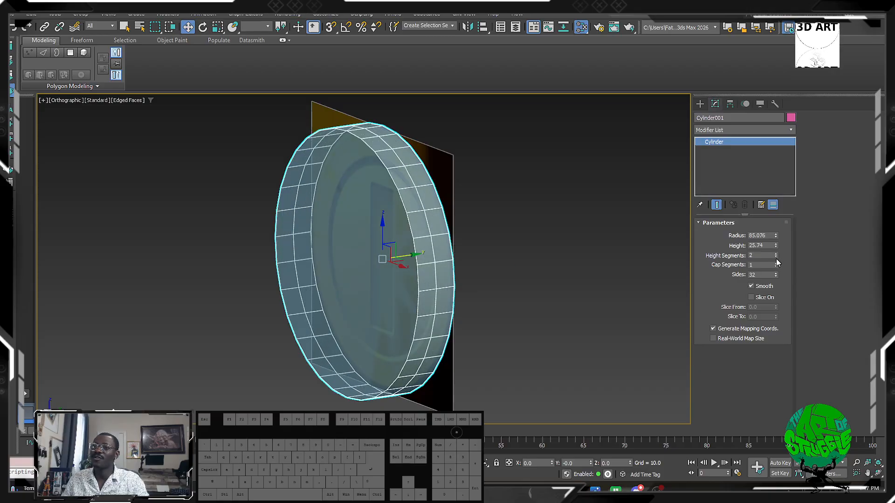
click(776, 257)
alt+middle_drag(188, 326, 287, 314)
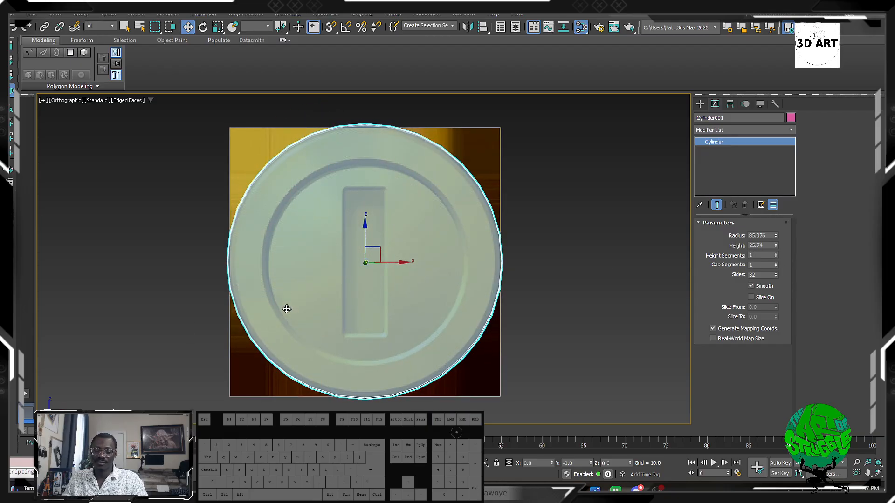
key(f)
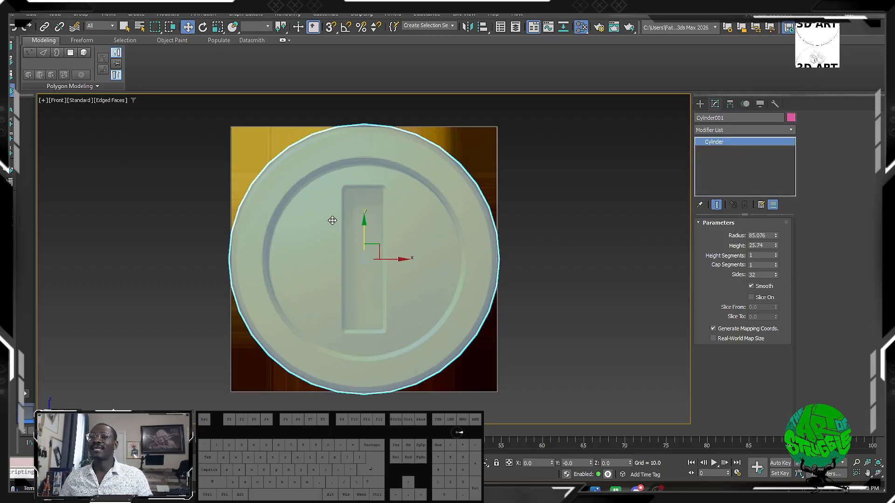
click(749, 131)
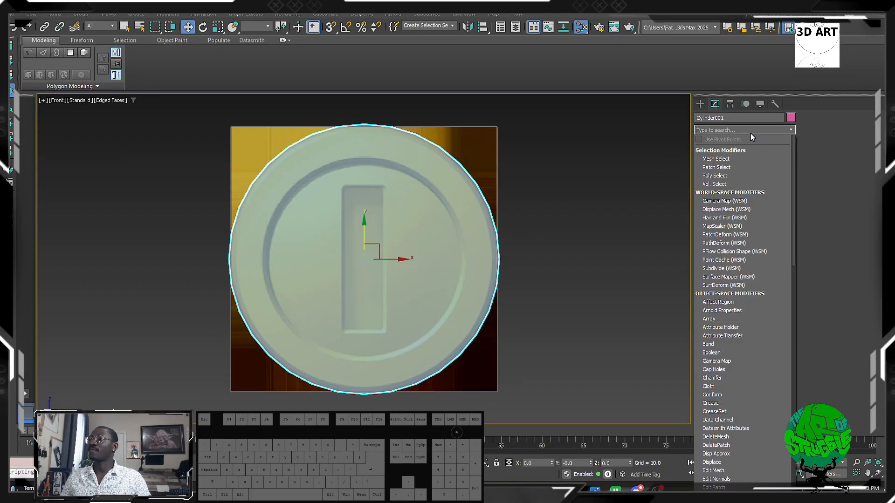
text(e)
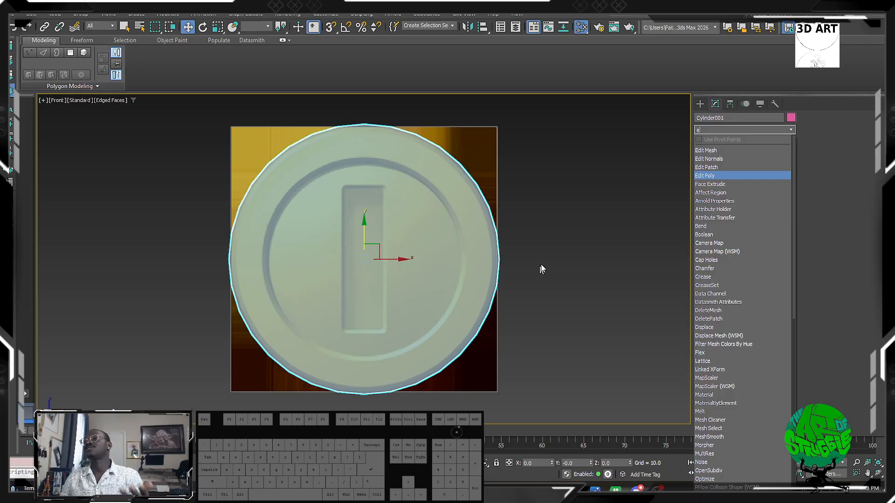
key(Escape)
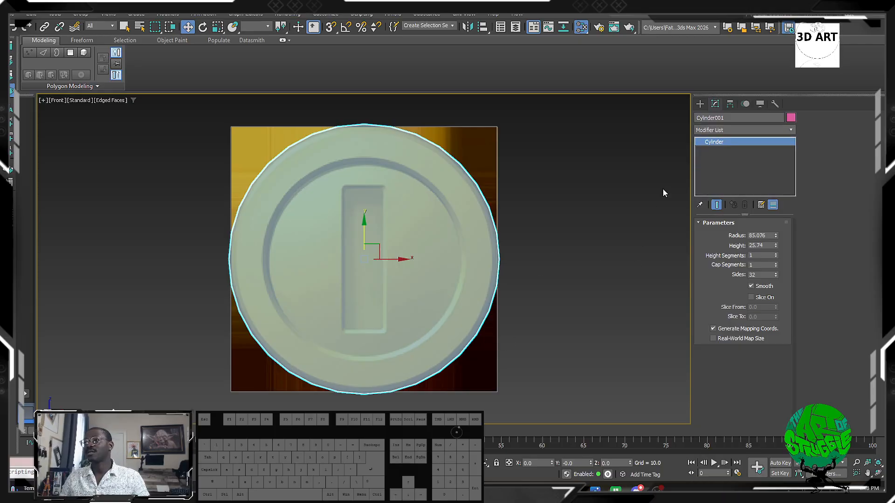
Step: Add an Edit Poly modifier on top of the cylinder
click(756, 130)
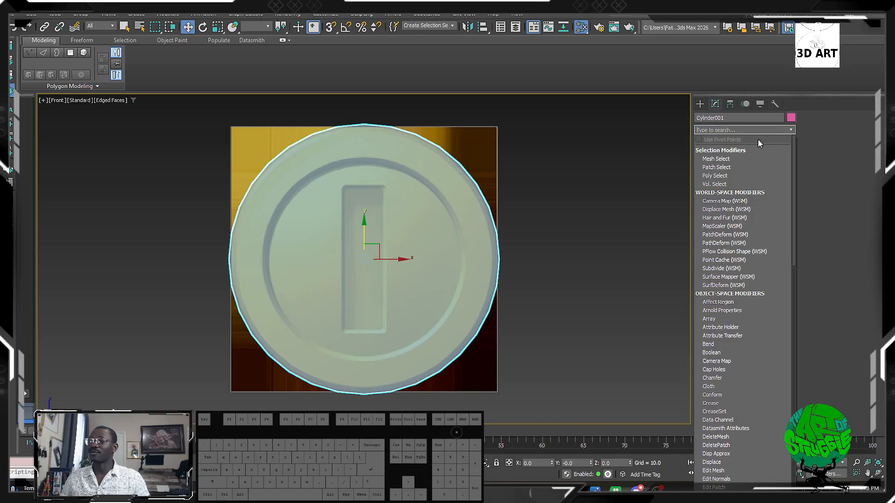
scroll(757, 147, down, 3)
scroll(741, 214, down, 5)
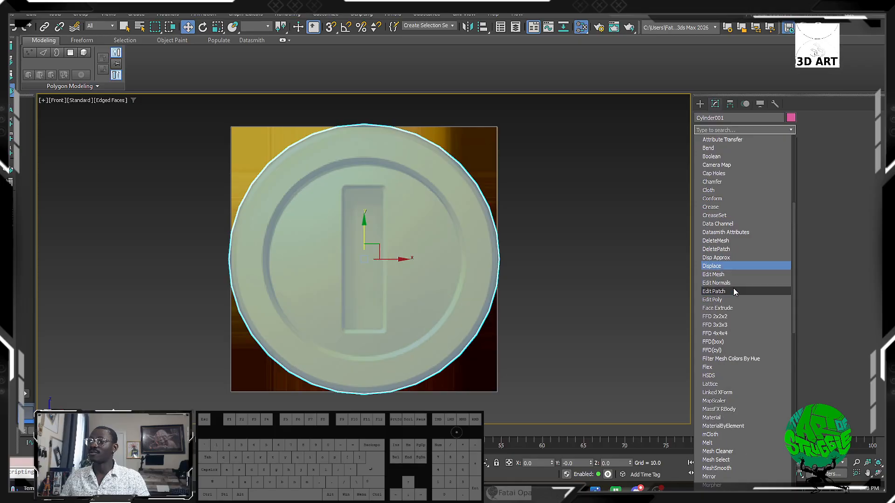
click(741, 300)
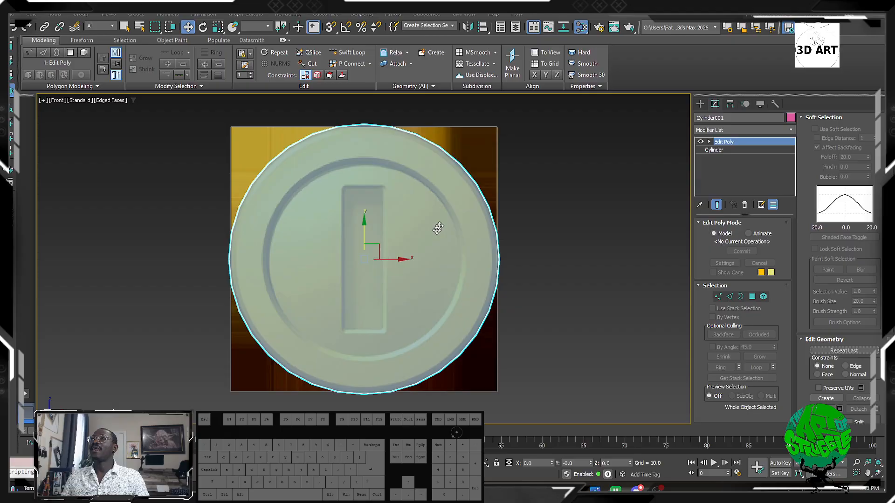
Step: Try converting the cylinder to an Editable Poly, and undo the conversion
right_click(421, 205)
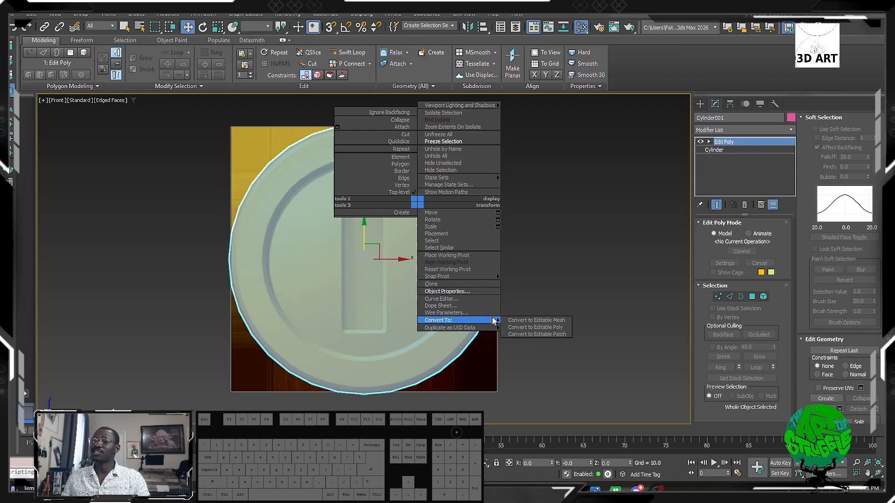
mouse_move(494, 321)
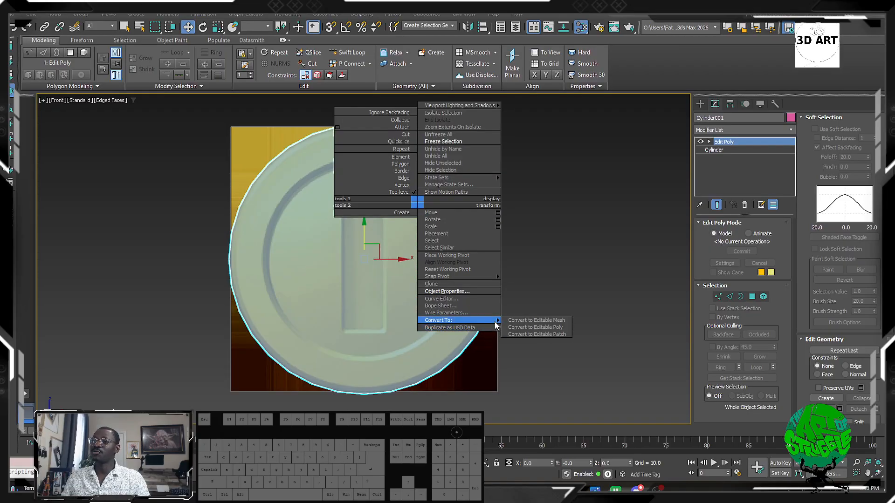
click(533, 329)
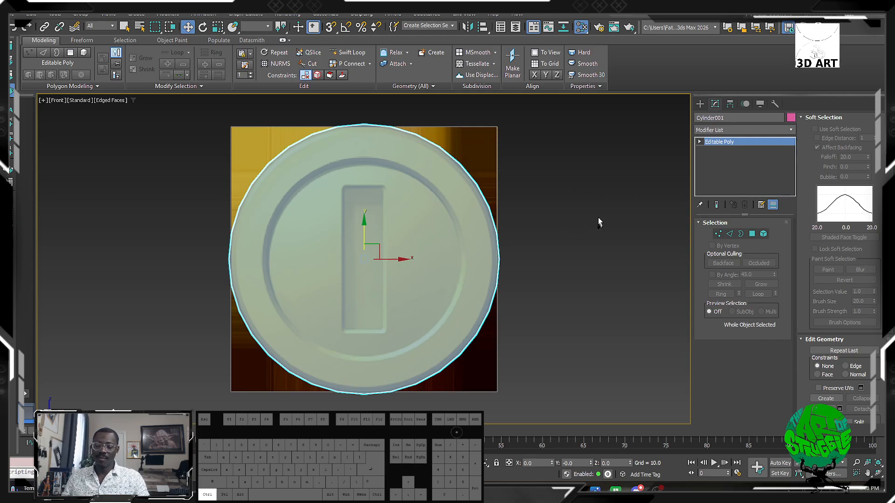
key(ctrl+z)
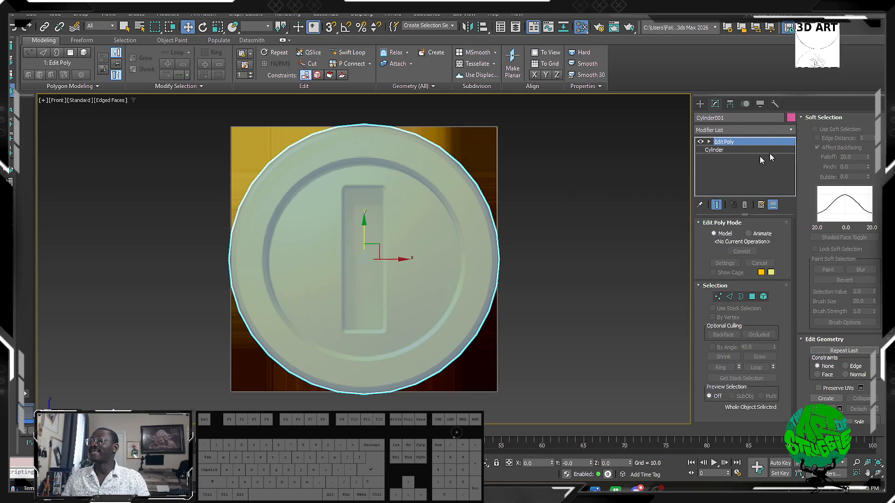
Step: Return to the base Cylinder level beneath Edit Poly, try out different sides and height values, and undo both changes
click(745, 150)
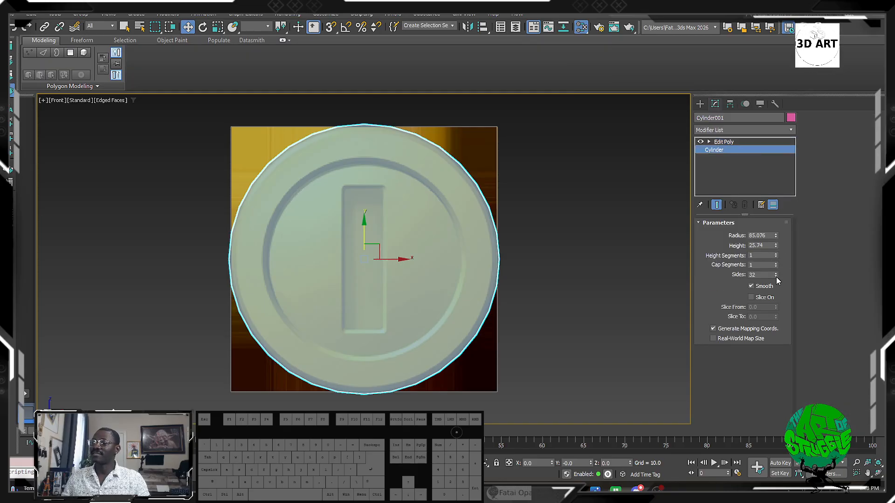
drag(776, 277, 780, 232)
key(ctrl+z)
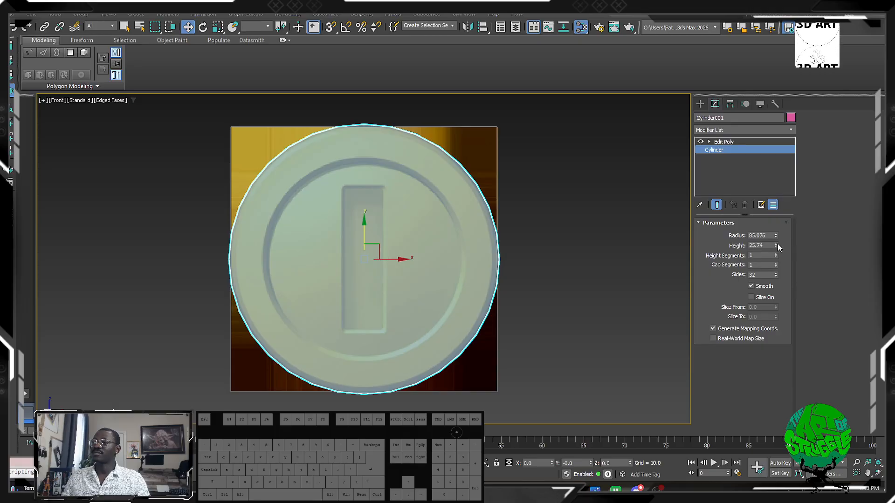
alt+middle_drag(588, 255, 478, 274)
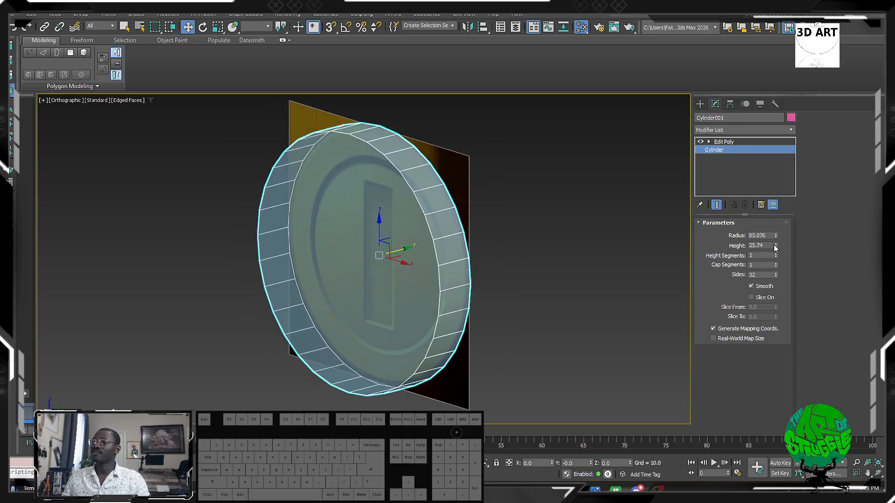
drag(776, 245, 805, 252)
key(ctrl+z)
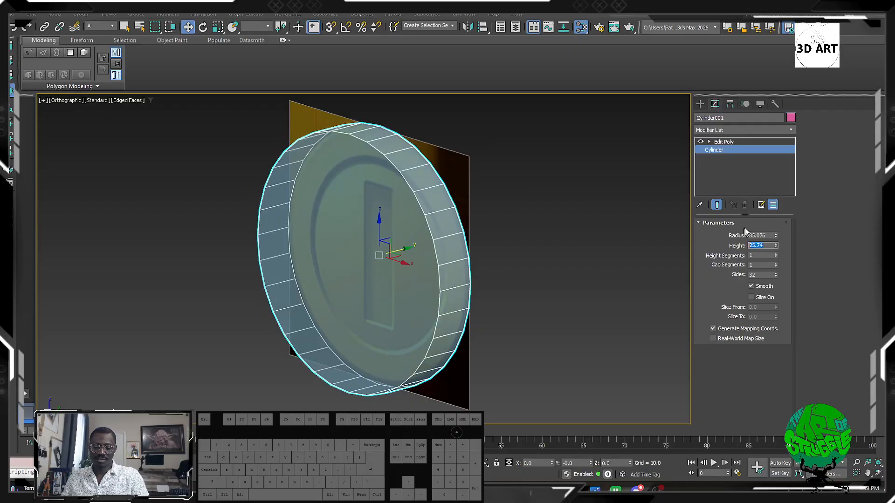
Step: Set the base cylinder's height to 25 and its radius to 85
text(25)
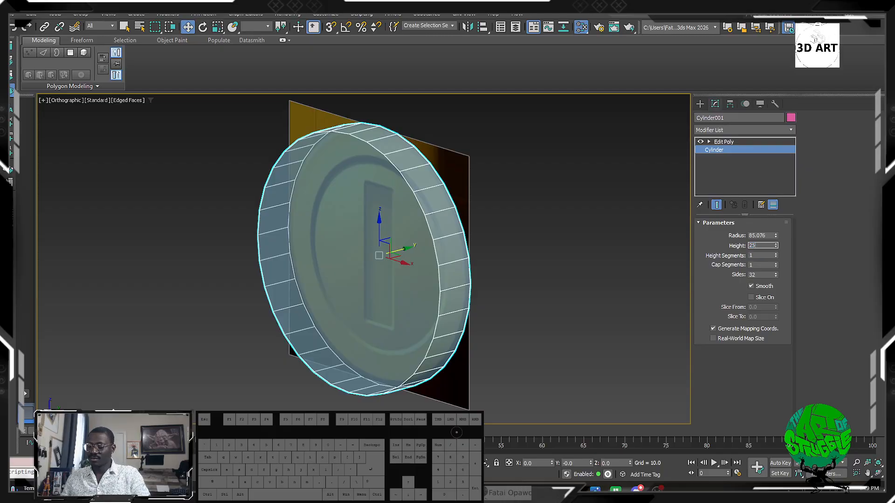
key(Return)
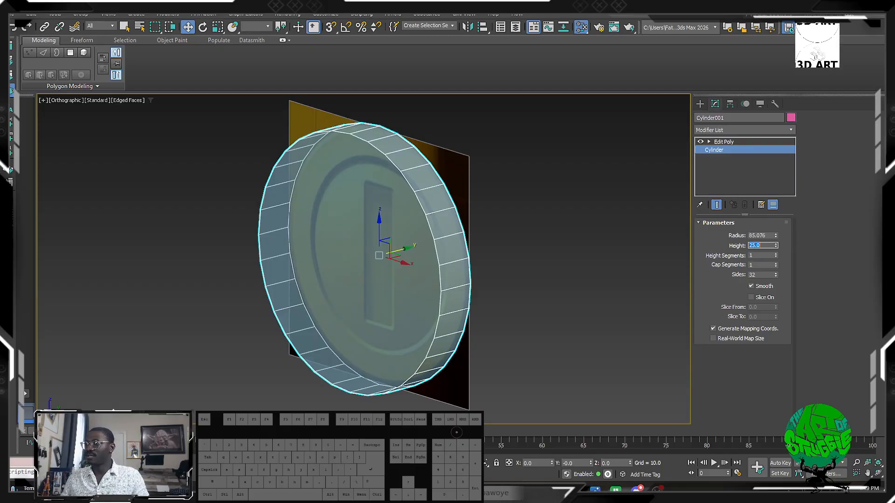
double_click(759, 235)
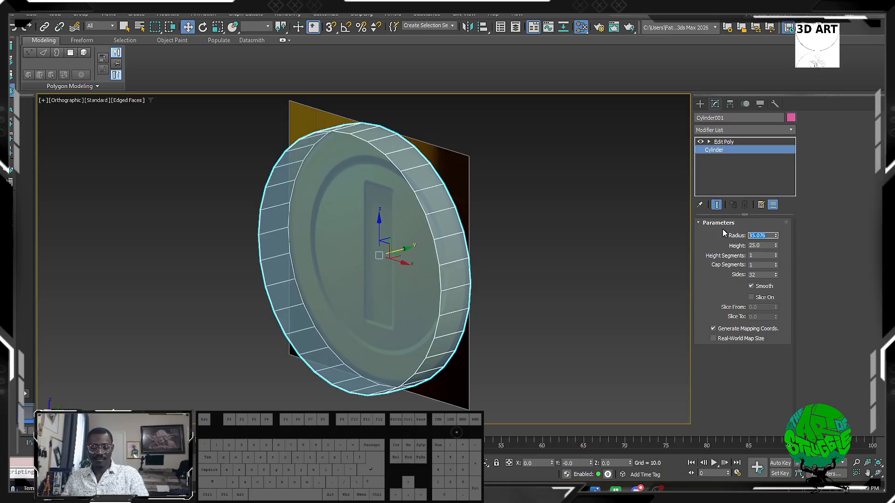
text(85)
key(Return)
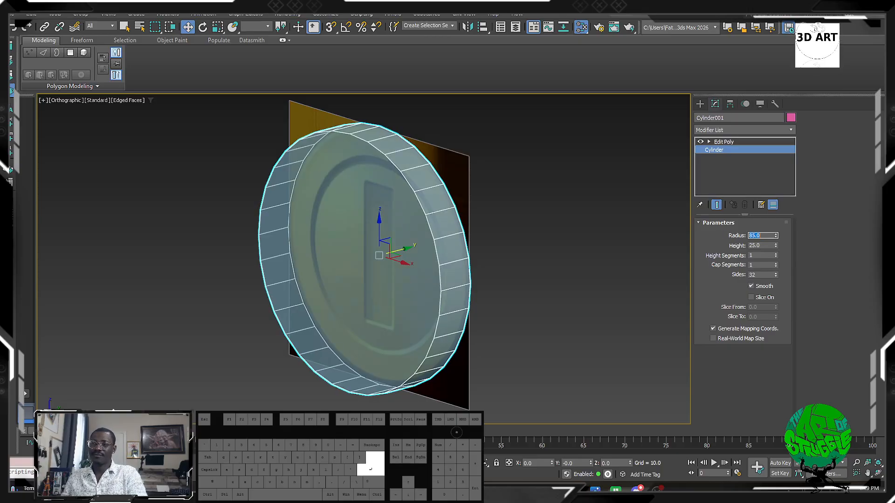
Step: Return to the Edit Poly level and rename the cylinder to Mario Coin High Poly
alt+middle_drag(461, 347, 544, 309)
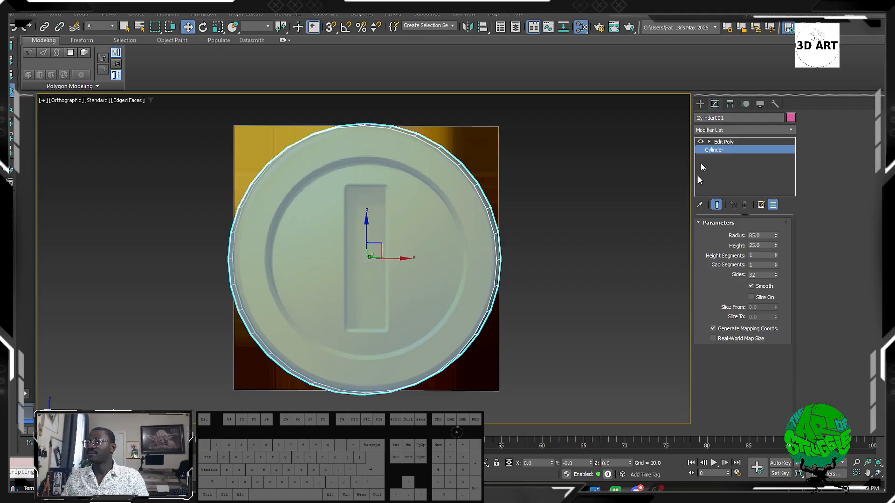
click(747, 142)
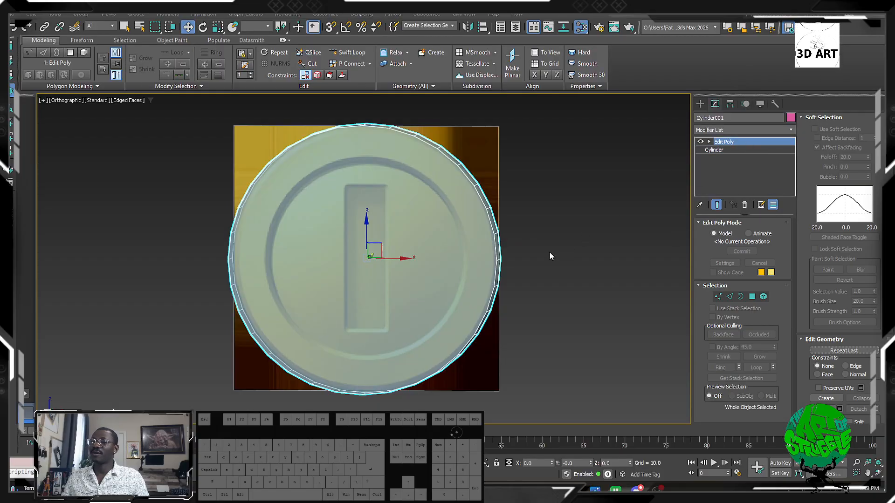
drag(746, 118, 599, 110)
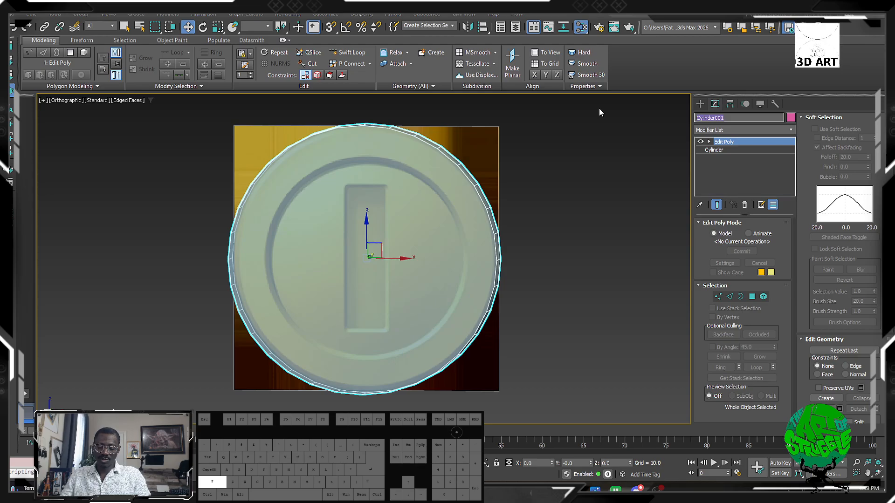
text(Mart)
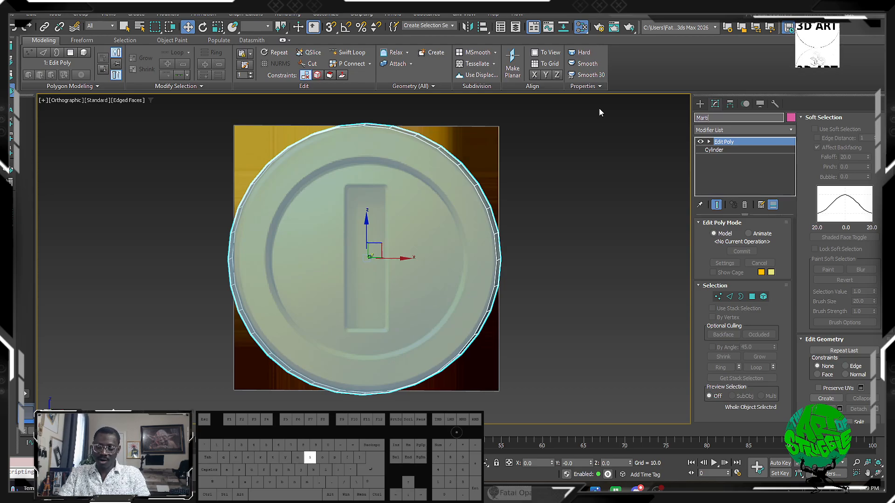
key(BackSpace)
text(io )
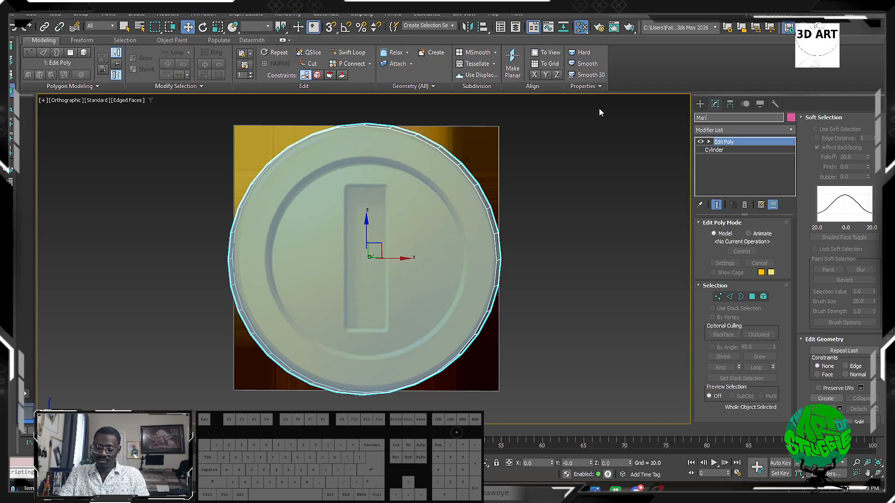
text(Coin H)
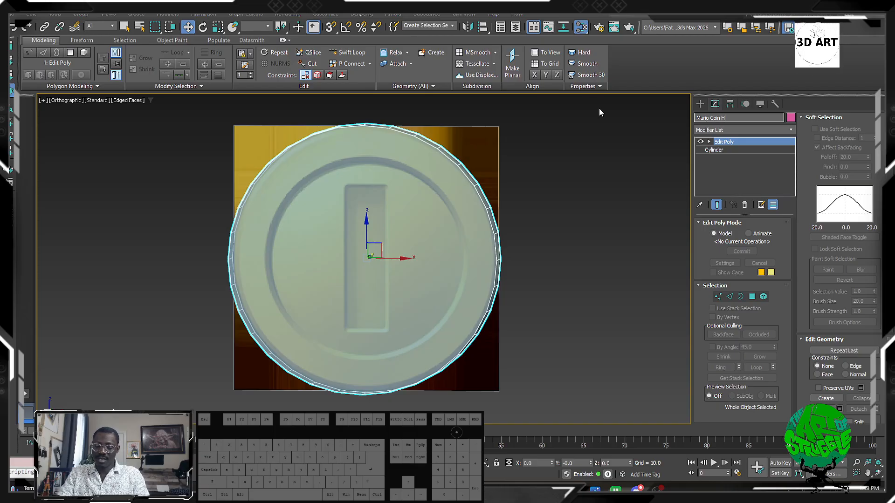
text(igh Poly)
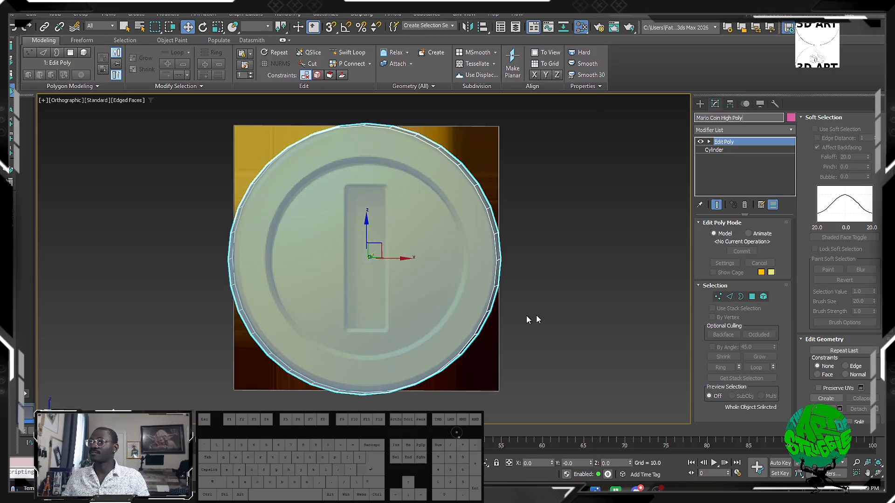
click(561, 284)
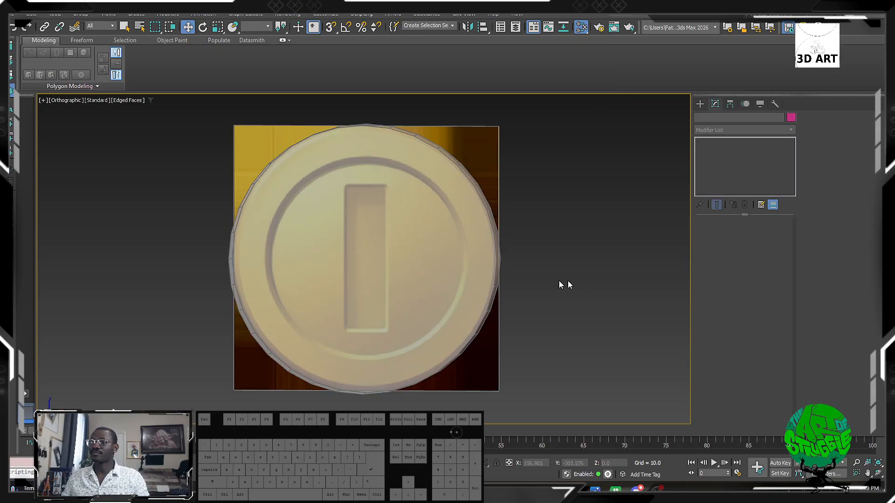
Step: In the front view, enter the coin's polygon level, select its front cap polygon and activate the Scale tool
click(404, 261)
key(f)
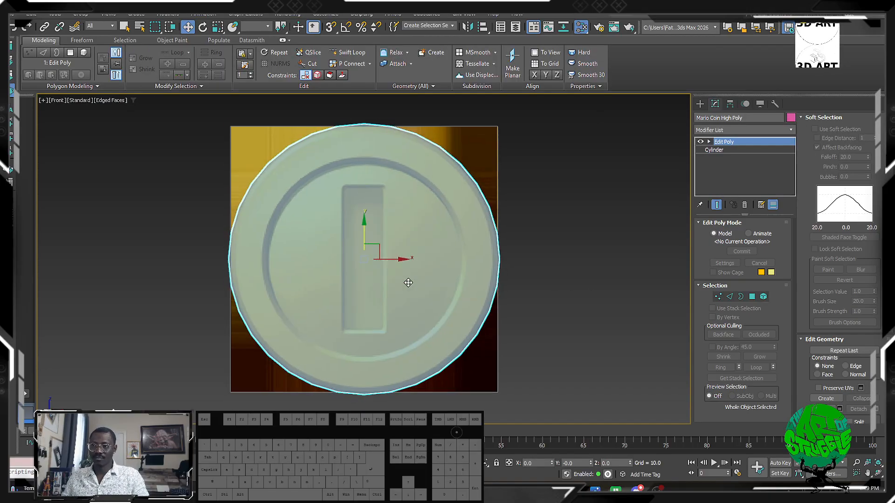
click(752, 297)
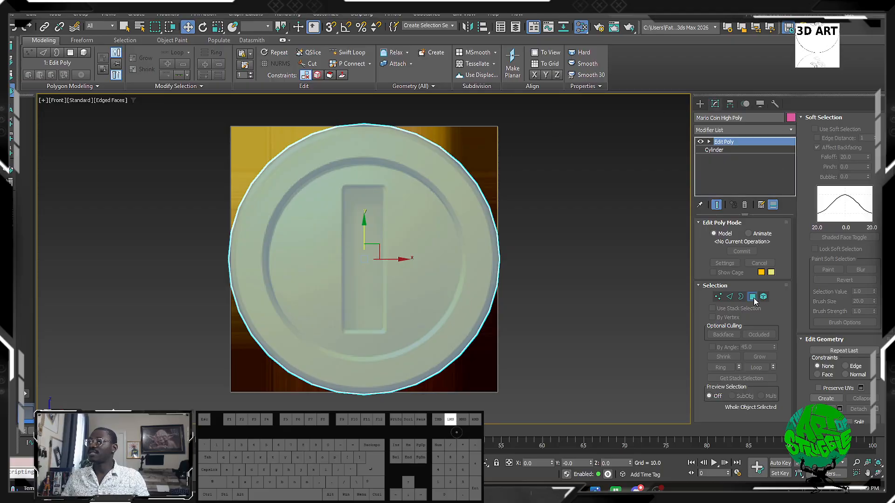
click(435, 179)
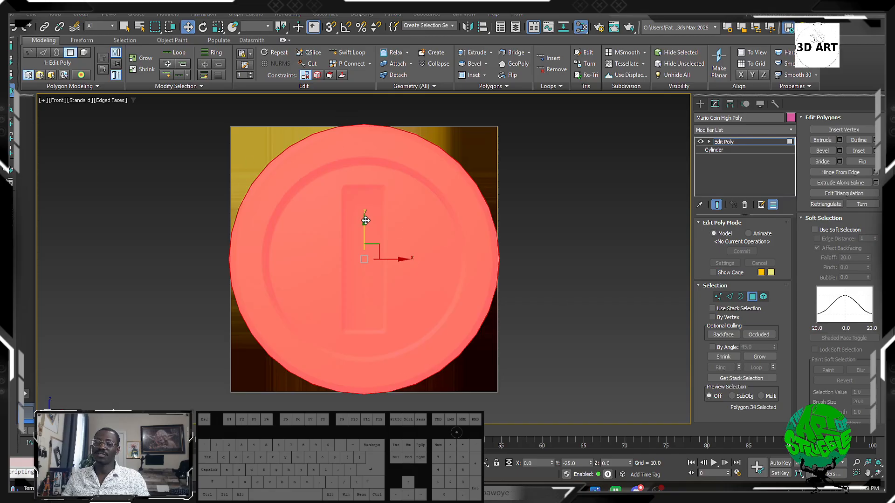
key(r)
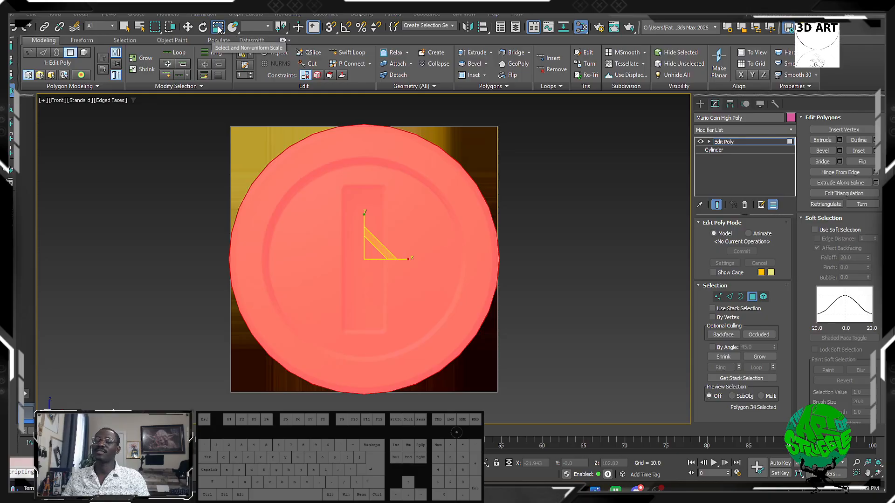
click(193, 160)
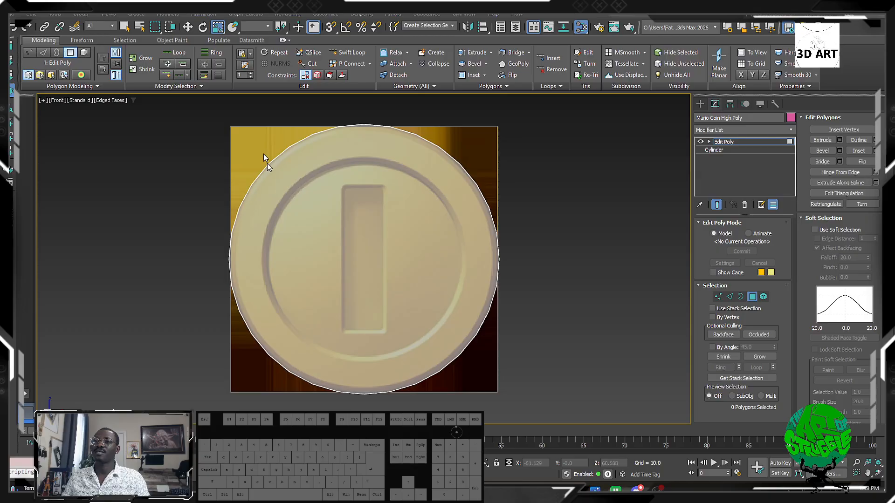
click(353, 256)
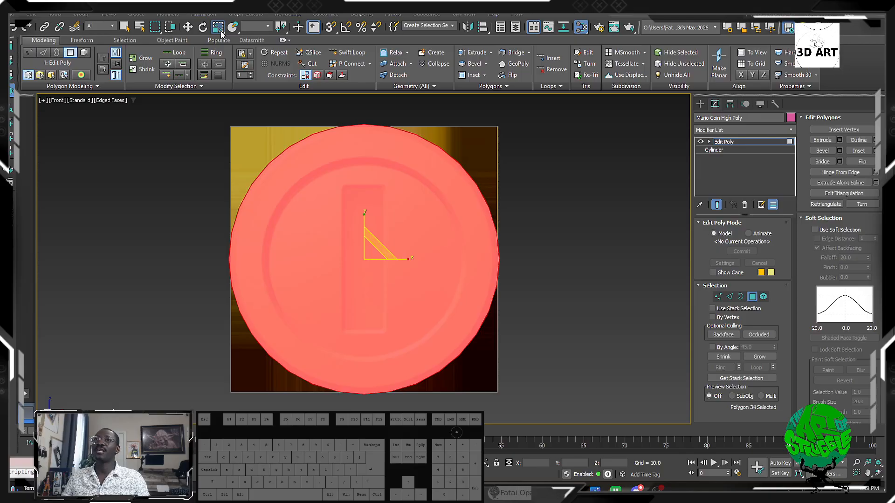
Step: Look through the available scale types, try scaling the front cap polygon with one of them, and undo the scaling
drag(221, 31, 221, 32)
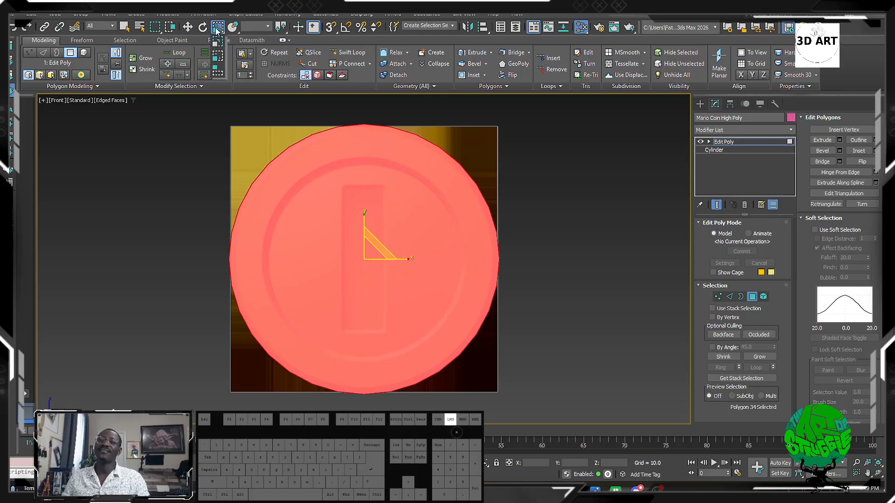
drag(217, 44, 220, 77)
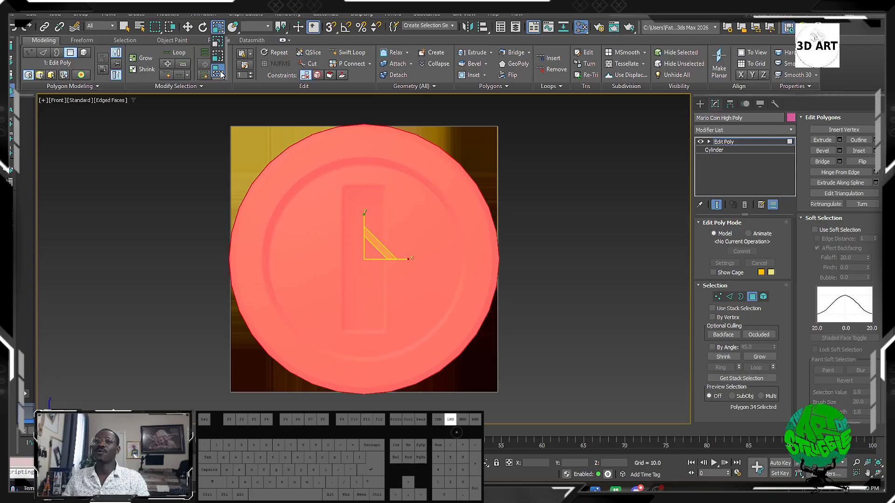
drag(221, 75, 221, 74)
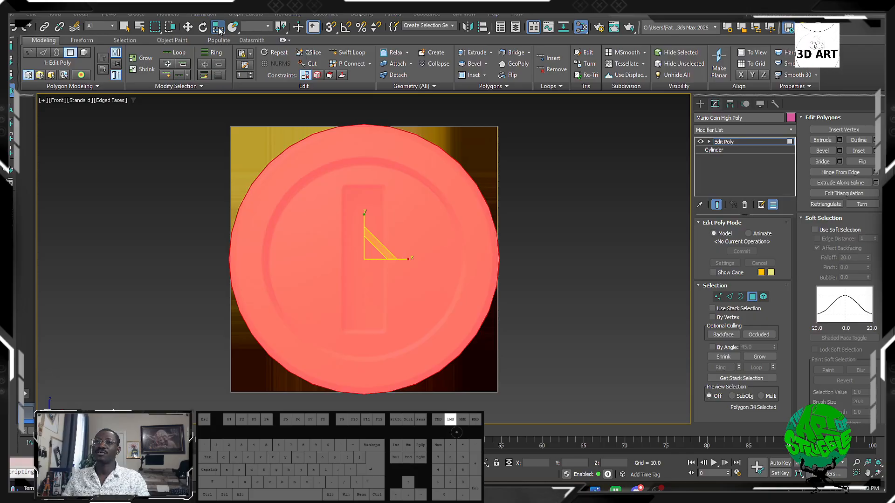
drag(219, 28, 221, 56)
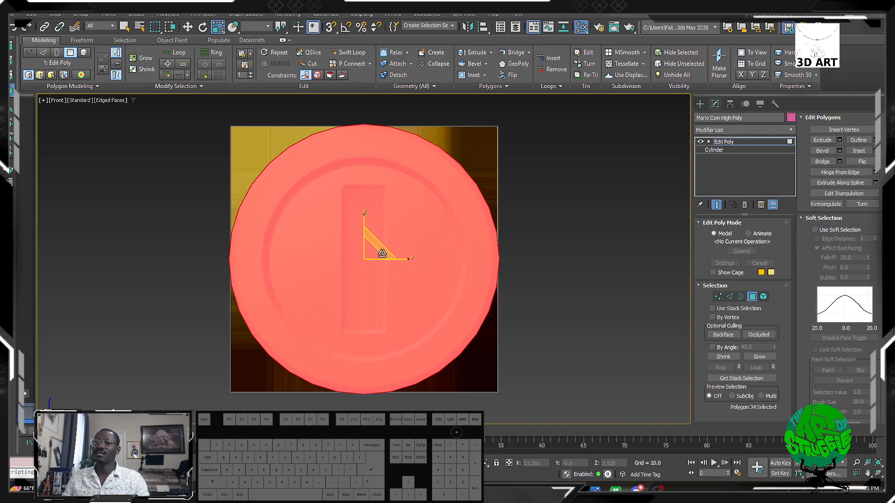
drag(376, 254, 376, 284)
key(ctrl+z)
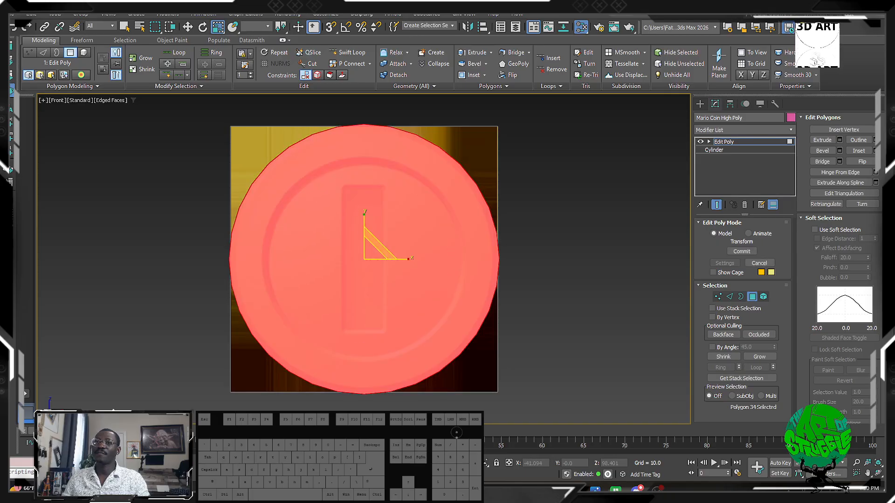
Step: Switch to uniform scale, try scaling the front cap polygon in the front and an angled view, and undo each attempt
drag(220, 28, 222, 41)
mouse_move(371, 257)
mouse_down()
mouse_move(368, 268)
mouse_move(368, 241)
mouse_up()
key(ctrl+z)
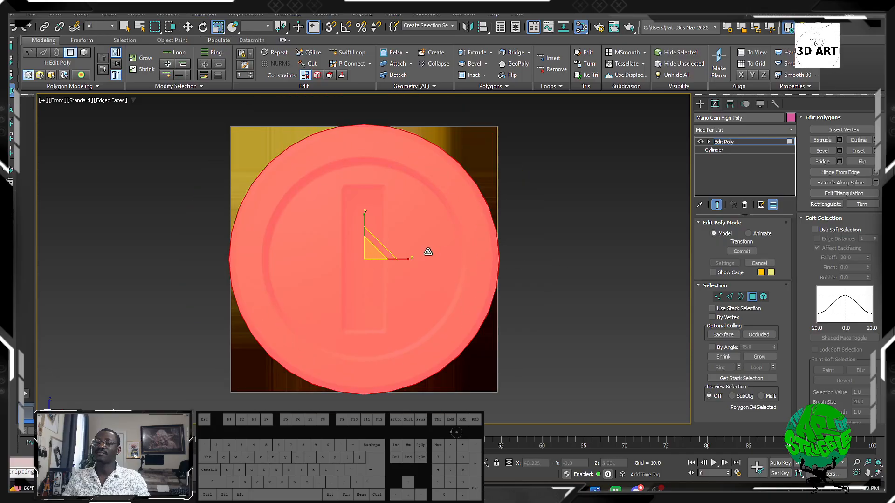
alt+middle_drag(554, 312, 527, 243)
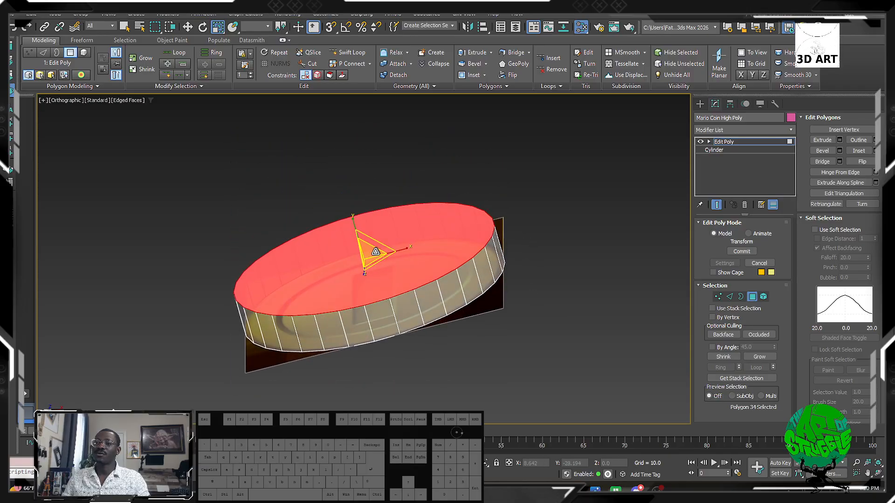
drag(375, 252, 432, 356)
key(ctrl+z)
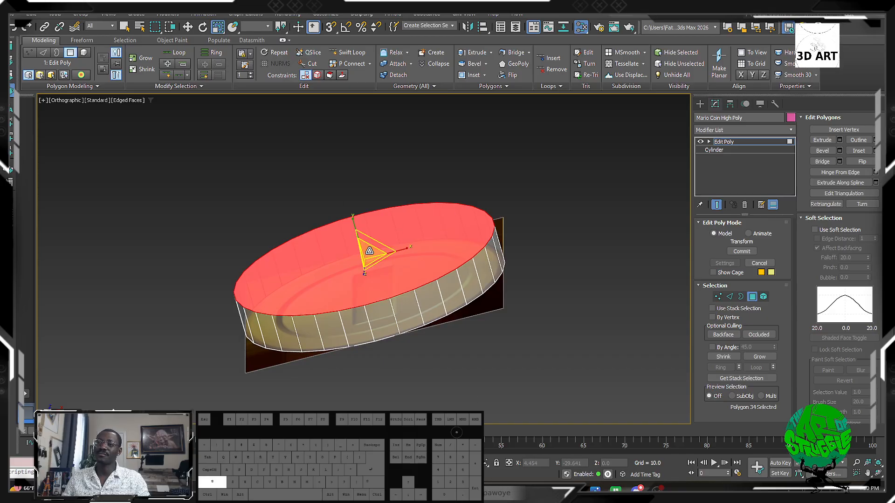
Step: Try creating an inset ring on the coin's front cap by scaling a copied polygon inward, and undo it
shift+drag(370, 250, 322, 247)
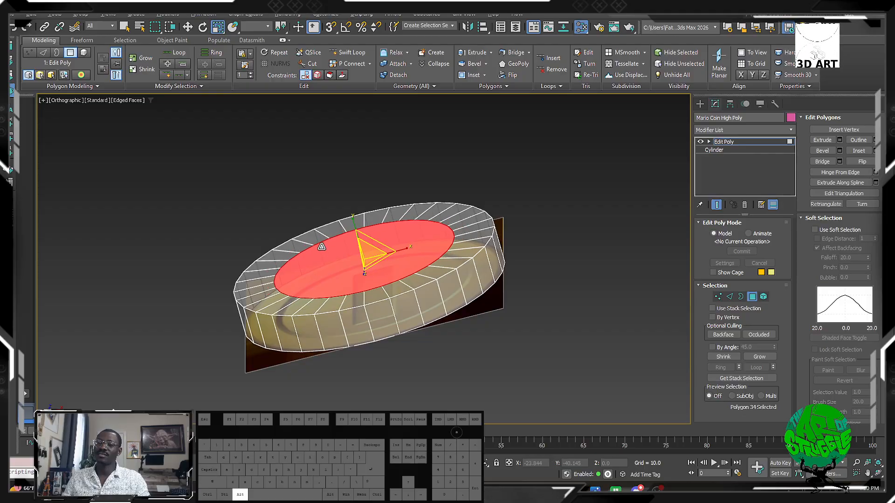
alt+middle_drag(322, 247, 363, 315)
key(f)
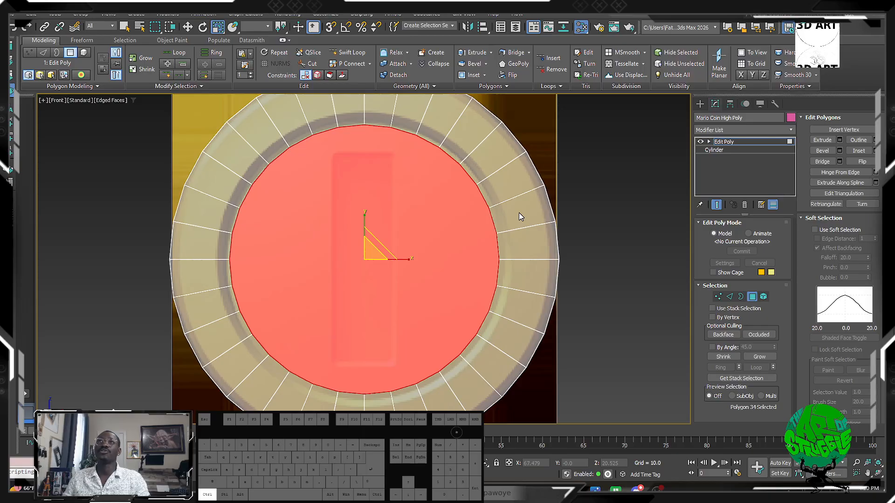
key(ctrl+a)
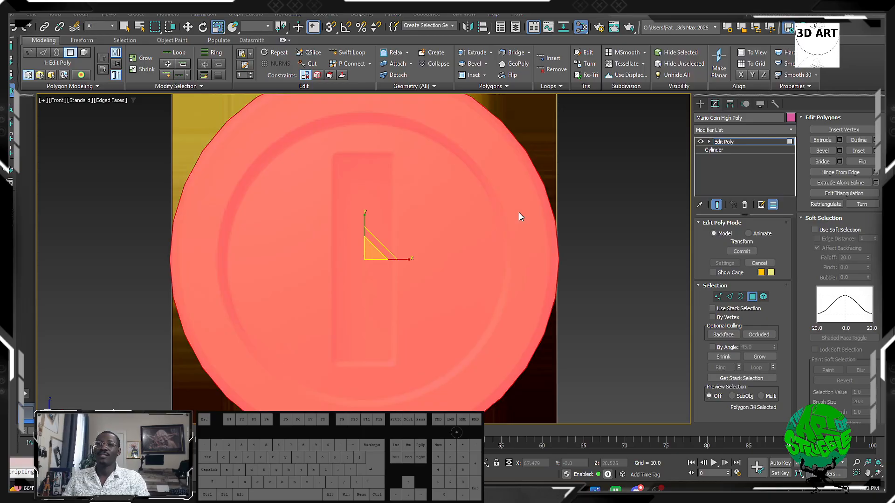
Step: Inset the front cap polygon by 20.033, matching the reference's outer ring, and repeat the inset three more times toward the centre
click(875, 151)
drag(377, 279, 368, 230)
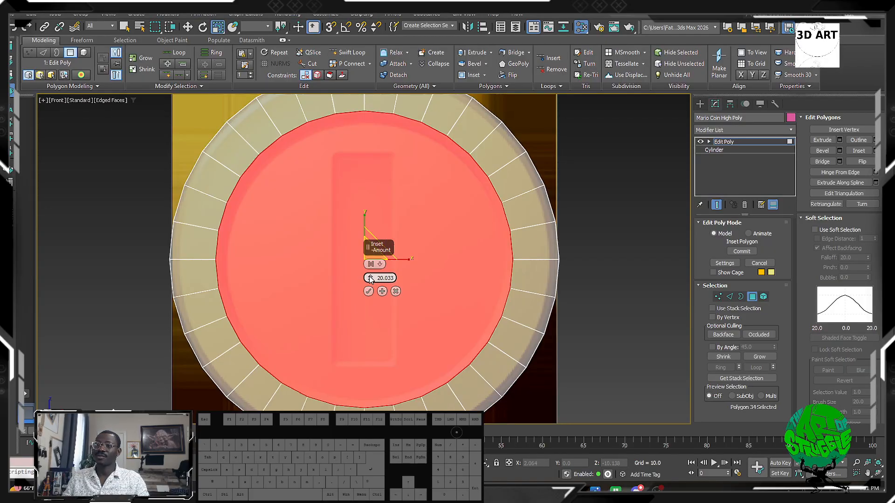
drag(370, 278, 369, 240)
key(ctrl+z)
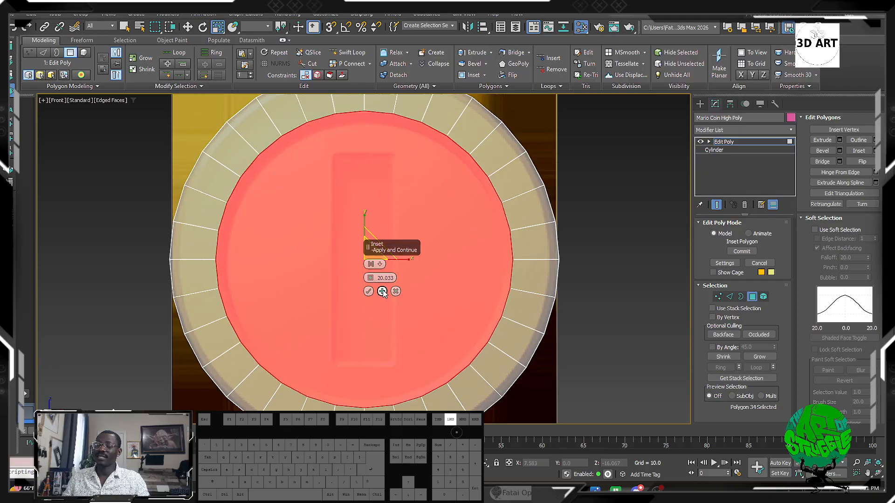
click(382, 292)
click(381, 292)
click(382, 292)
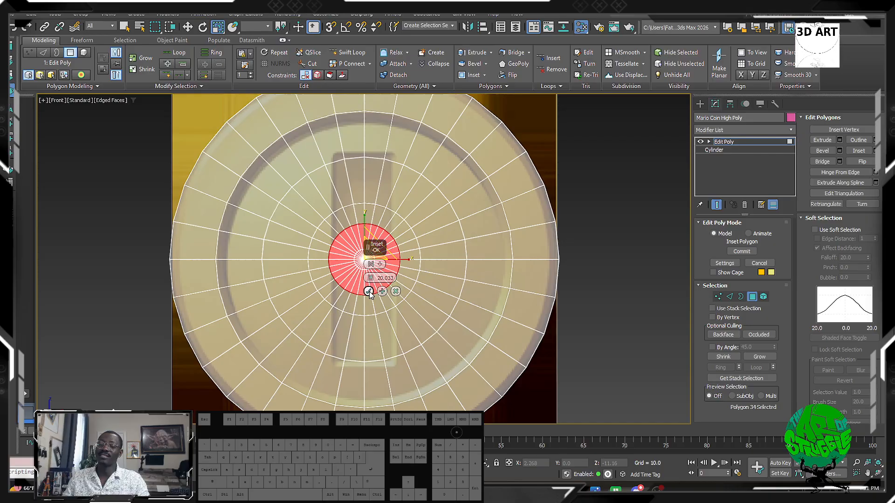
click(368, 292)
Step: Try scaling the inset centre polygon, and undo the scaling together with the applied insets
drag(370, 256, 297, 295)
key(ctrl+z)
key(ctrl+z)
key(ctrl+z)
key(ctrl+z)
key(ctrl+z)
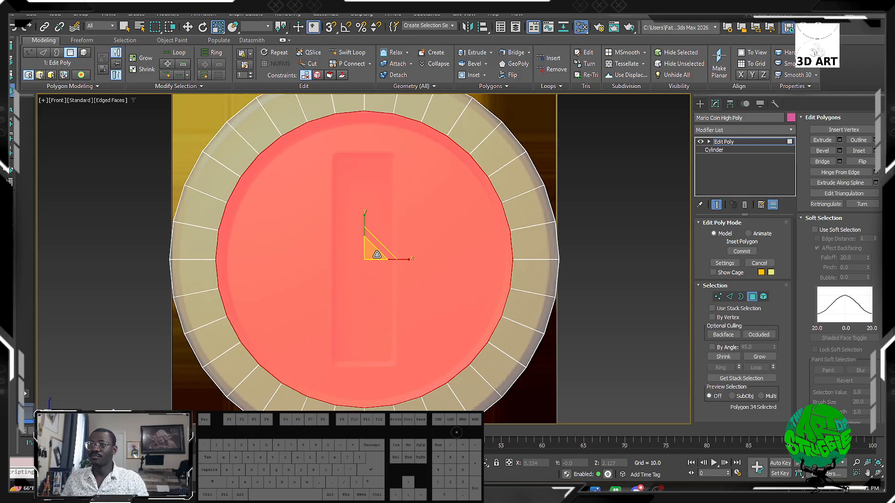
click(375, 253)
drag(376, 257, 375, 247)
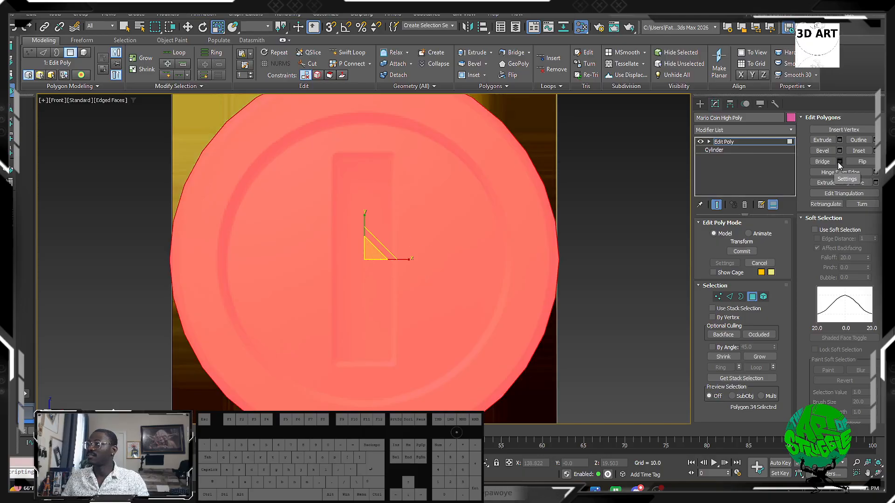
Step: Inset the coin's front cap polygon by 23.917 to match the reference's inner ring
click(875, 150)
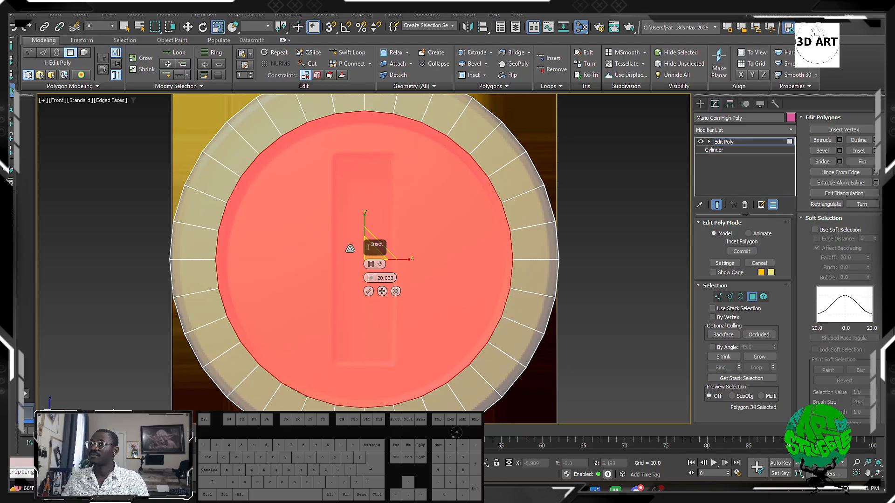
drag(371, 278, 373, 266)
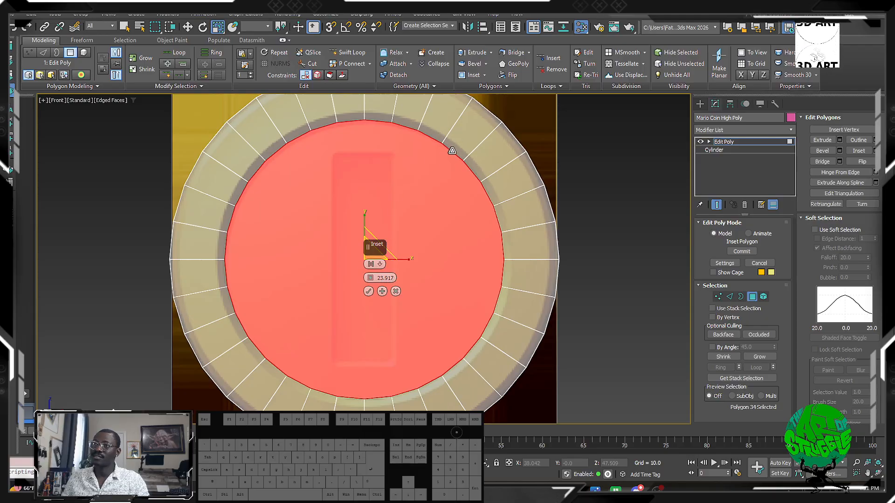
click(369, 292)
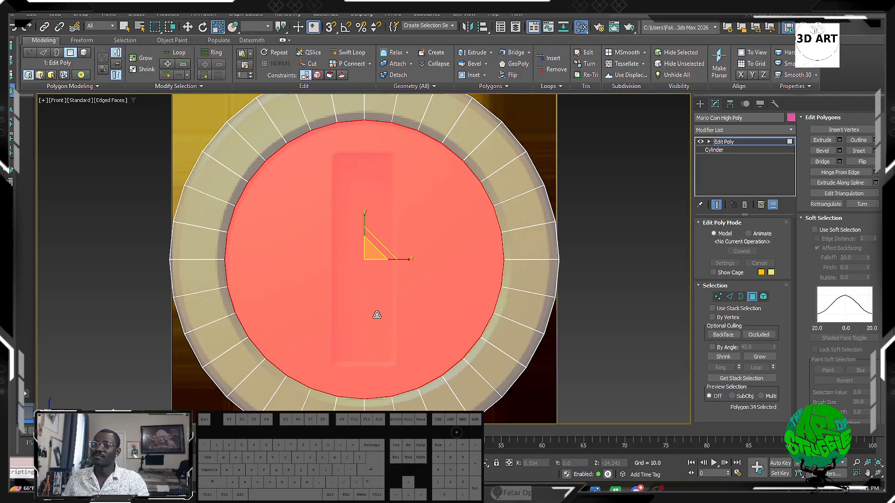
Step: Try moving the inset centre polygon back into the coin along Y, and undo the move
alt+middle_drag(374, 314, 359, 270)
key(w)
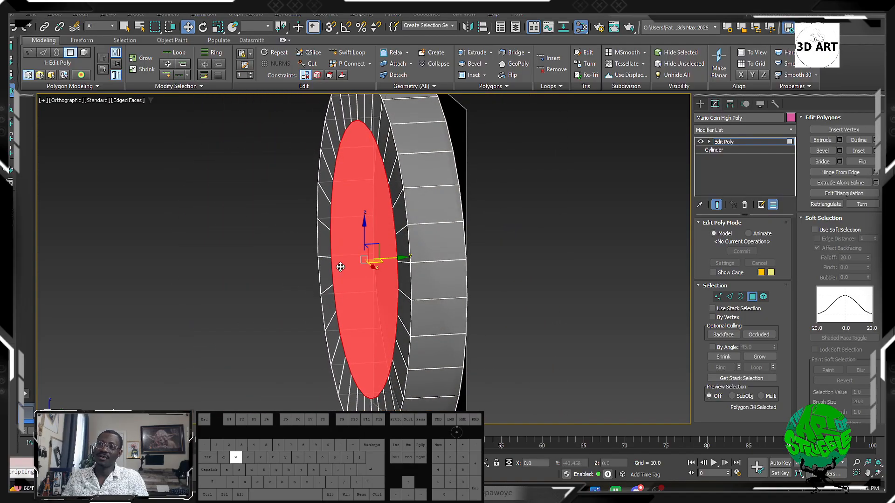
shift+drag(390, 260, 410, 264)
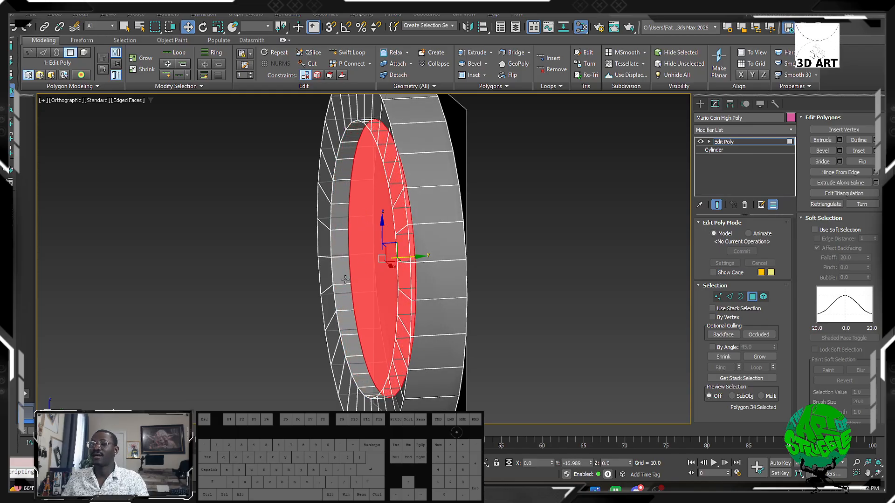
alt+middle_drag(345, 279, 456, 262)
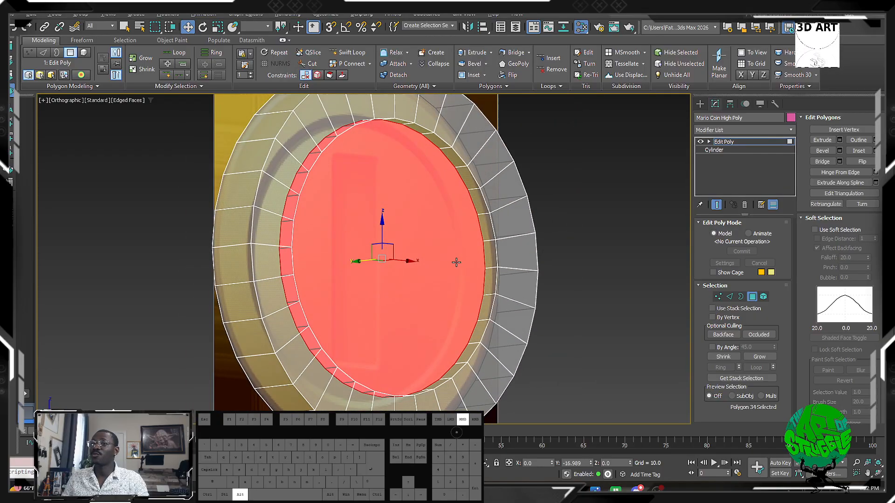
key(ctrl+z)
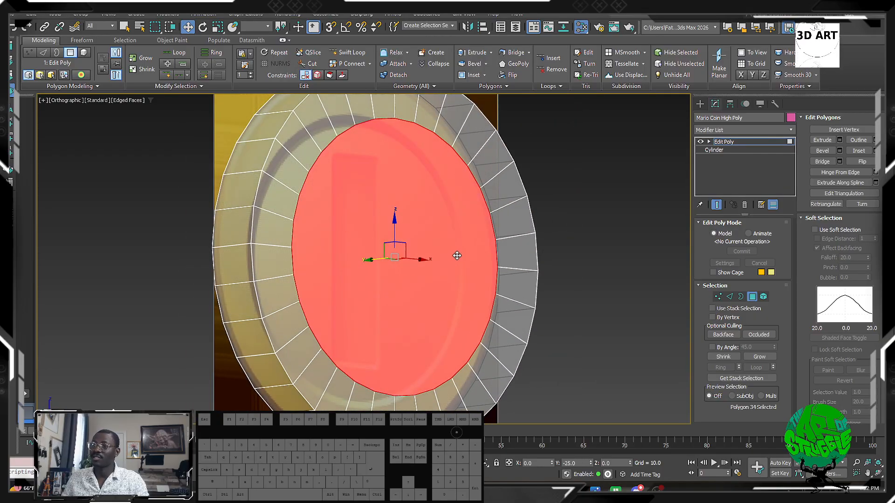
Step: Extrude the inset centre polygon inward with a height of -10.0
click(840, 139)
mouse_move(398, 293)
alt+middle_down()
mouse_move(530, 296)
mouse_move(433, 308)
mouse_move(391, 285)
alt+middle_up()
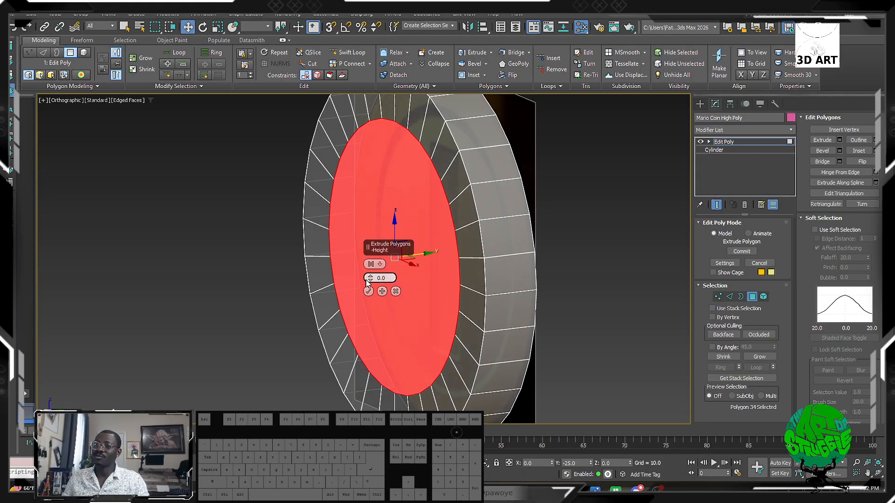
click(370, 278)
mouse_move(369, 279)
mouse_down()
mouse_move(362, 228)
mouse_move(369, 295)
mouse_up()
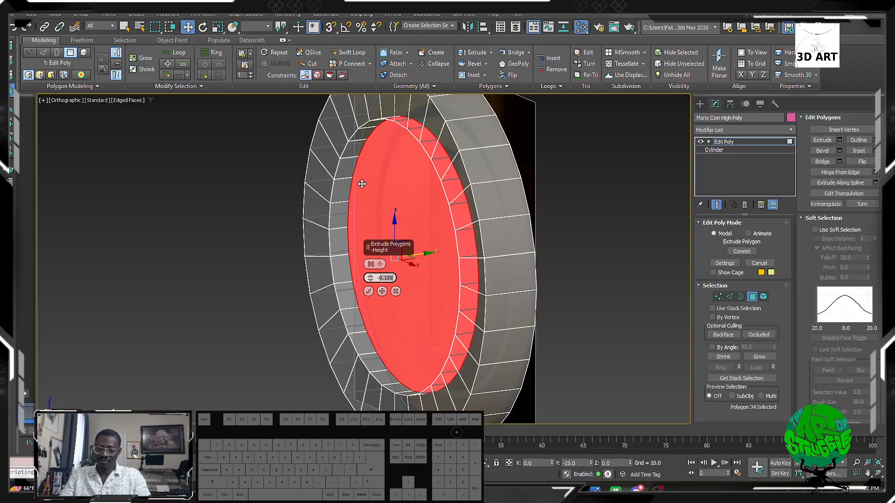
text(-10.0)
key(Return)
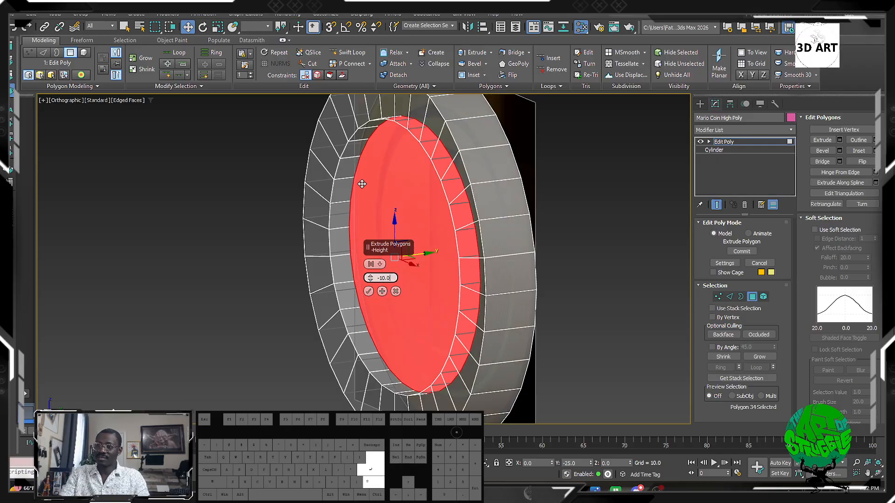
click(368, 292)
alt+middle_drag(368, 291, 411, 308)
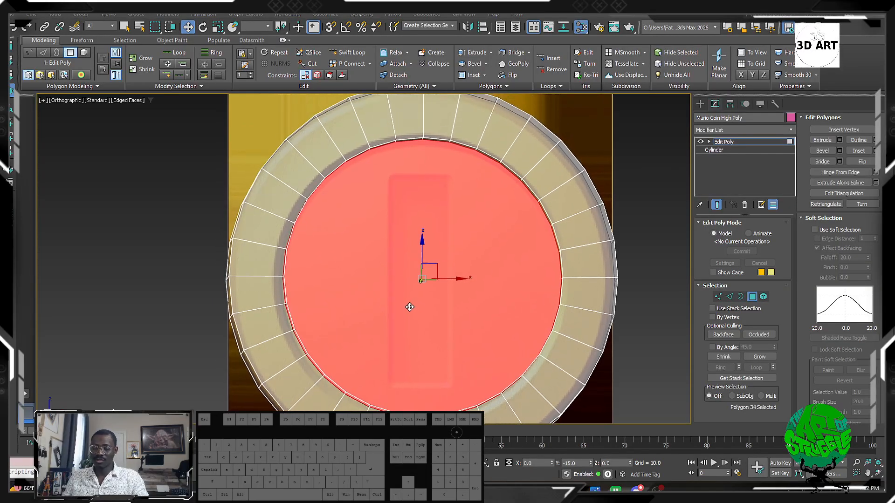
Step: Compare the recessed face with the reference's ring from the front and at an angle, with edged faces turned off
key(f)
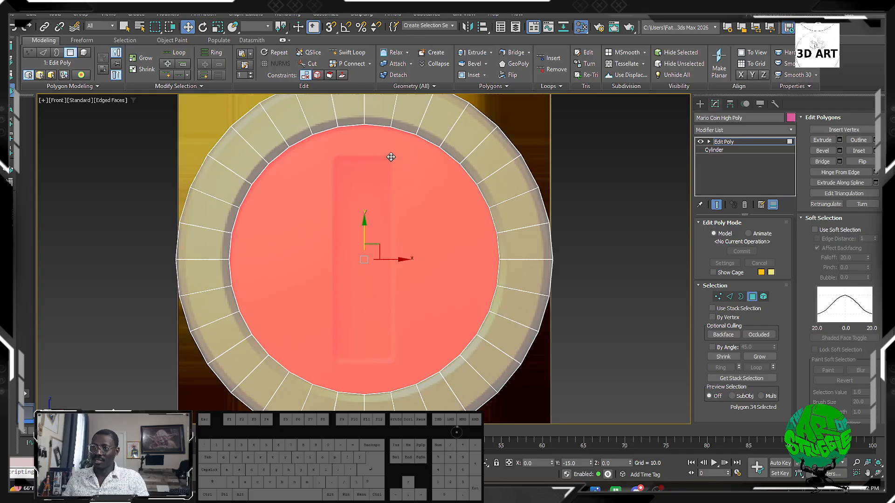
middle_drag(406, 231, 439, 185)
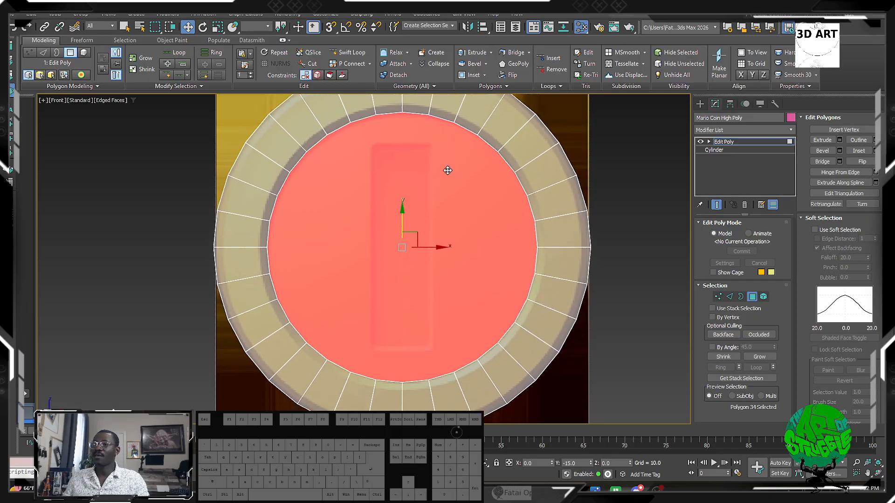
alt+middle_drag(501, 223, 623, 227)
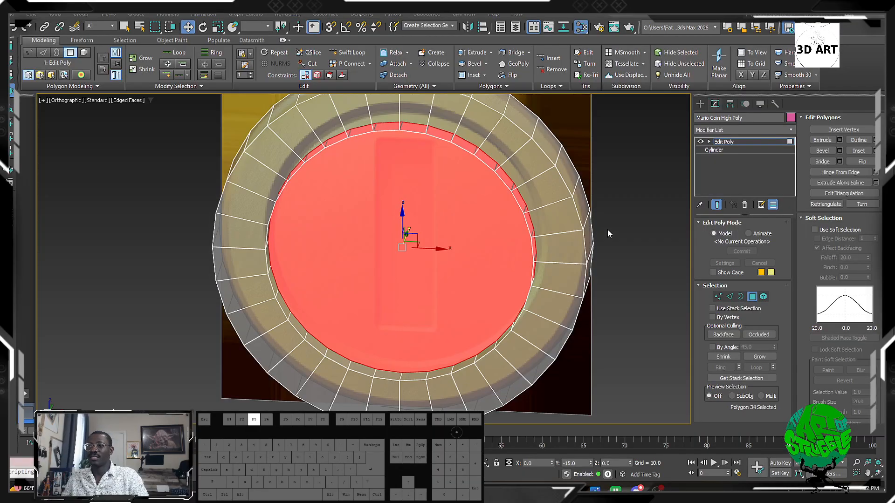
key(F4)
alt+middle_drag(540, 236, 481, 236)
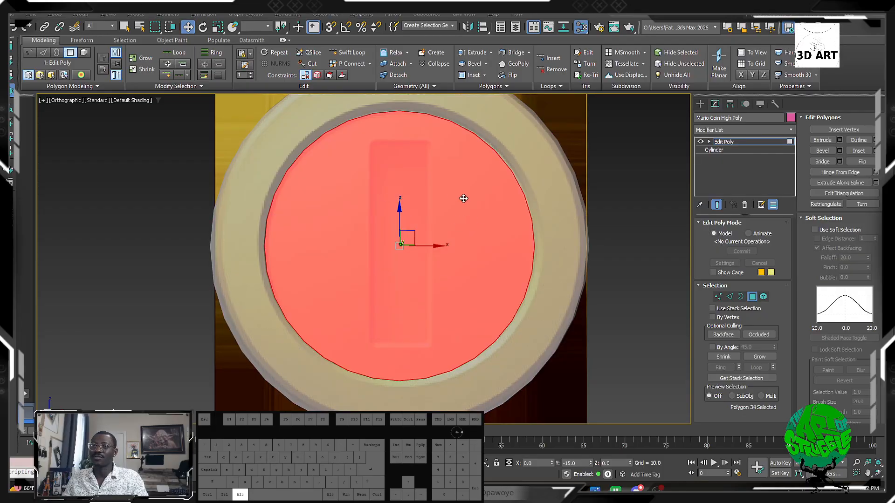
mouse_move(463, 197)
alt+middle_down()
mouse_move(494, 201)
mouse_move(449, 199)
mouse_move(477, 140)
mouse_move(520, 172)
mouse_move(489, 208)
alt+middle_up()
scroll(288, 200, up, 5)
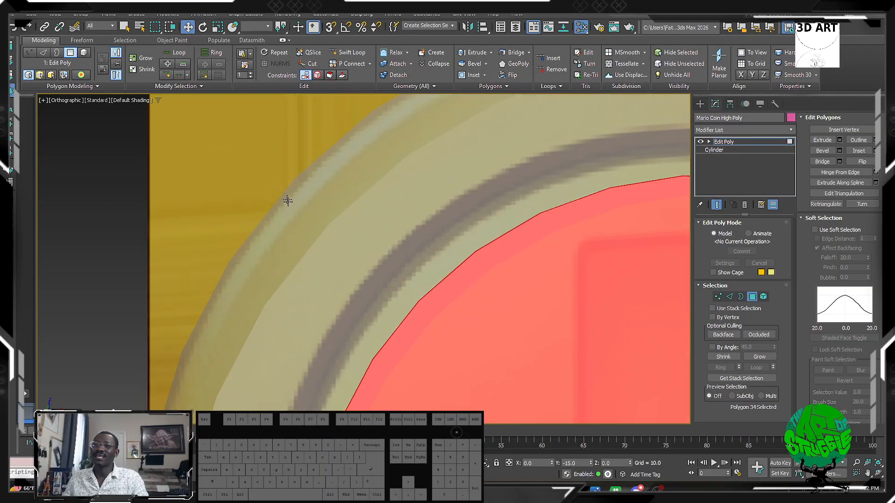
scroll(312, 185, down, 8)
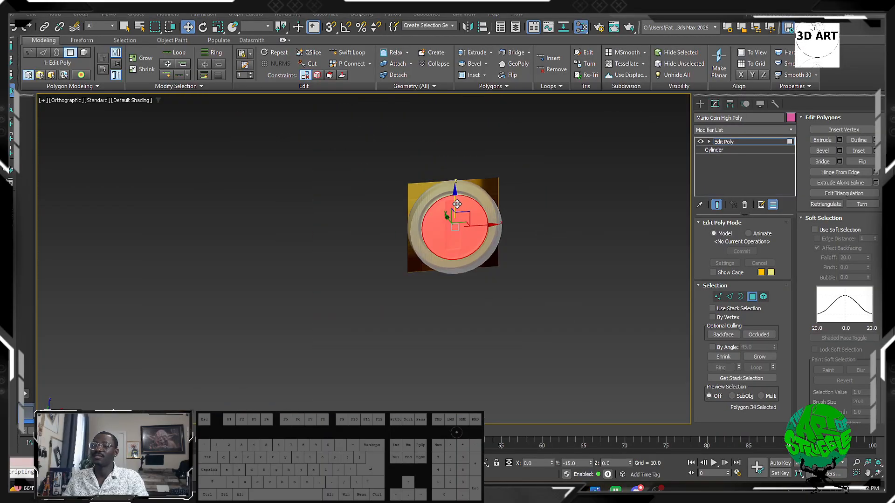
Step: Temporarily hide the coin, examine the ring groove and centre slot on the reference image, and undo the hiding
click(697, 102)
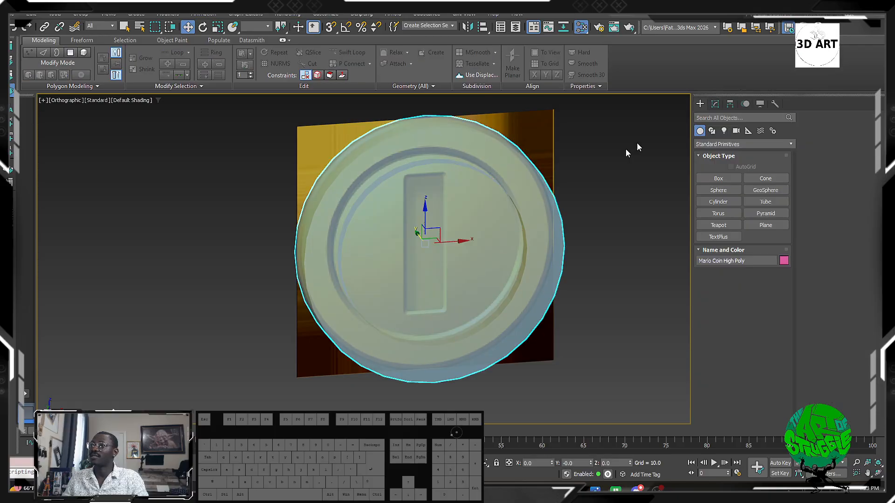
right_click(564, 180)
click(586, 149)
scroll(466, 158, up, 5)
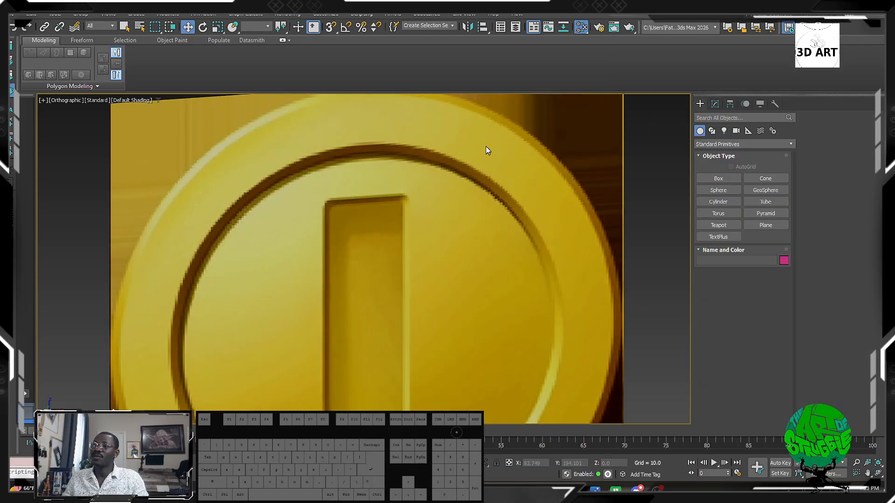
middle_drag(508, 167, 671, 172)
alt+middle_drag(351, 162, 329, 144)
middle_drag(329, 145, 196, 158)
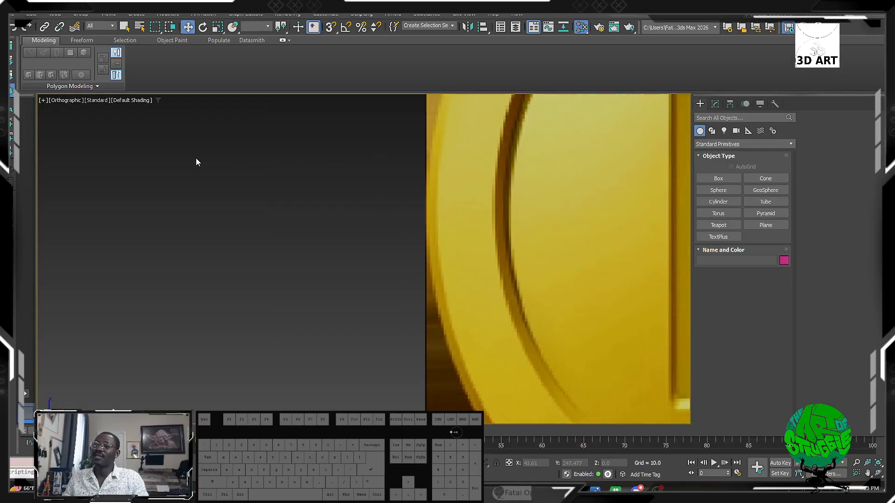
scroll(196, 157, down, 2)
scroll(385, 261, down, 5)
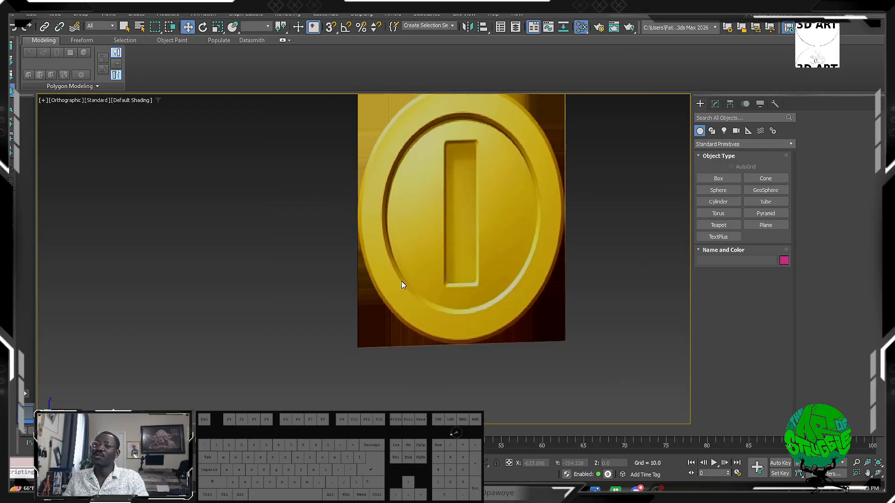
scroll(403, 299, up, 5)
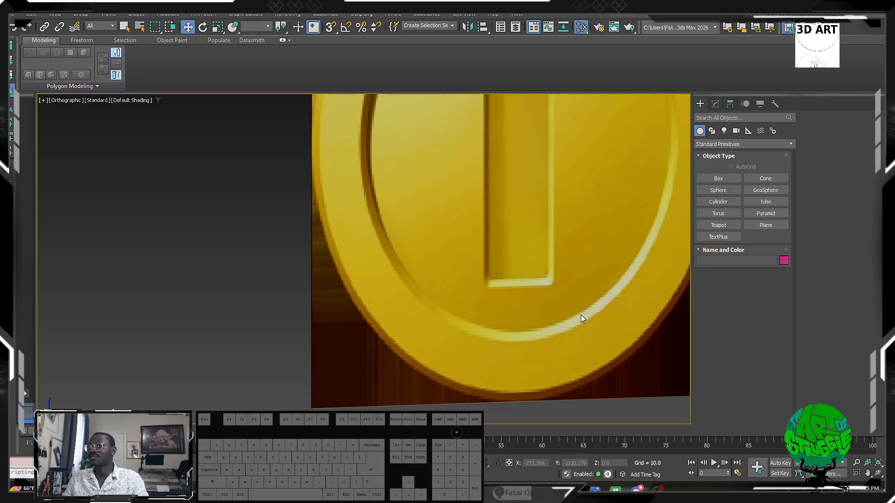
scroll(581, 314, down, 4)
middle_drag(561, 151, 526, 155)
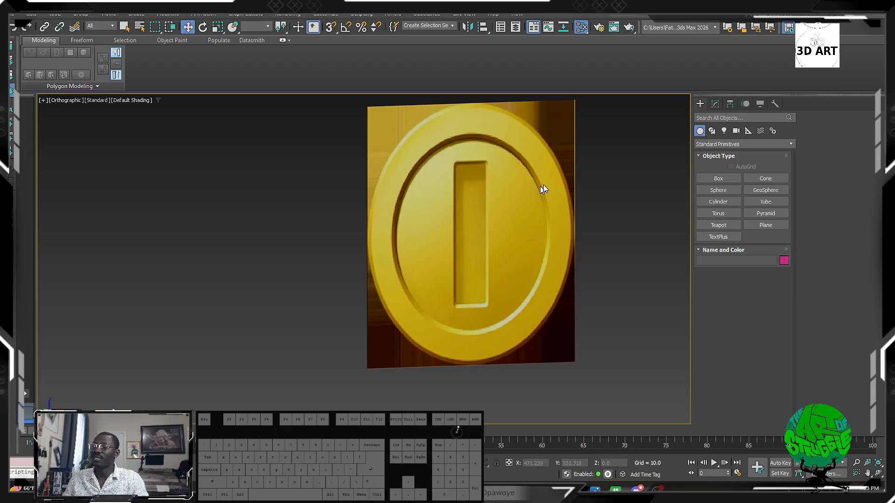
key(ctrl+z)
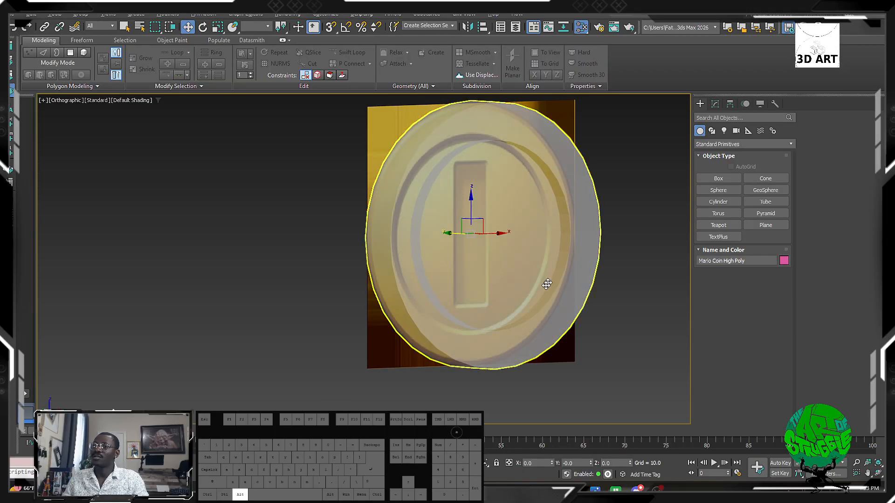
Step: Turn off see-through to check the coin's recess at element level, and restore see-through in the front view
alt+middle_drag(546, 279, 512, 244)
key(alt+x)
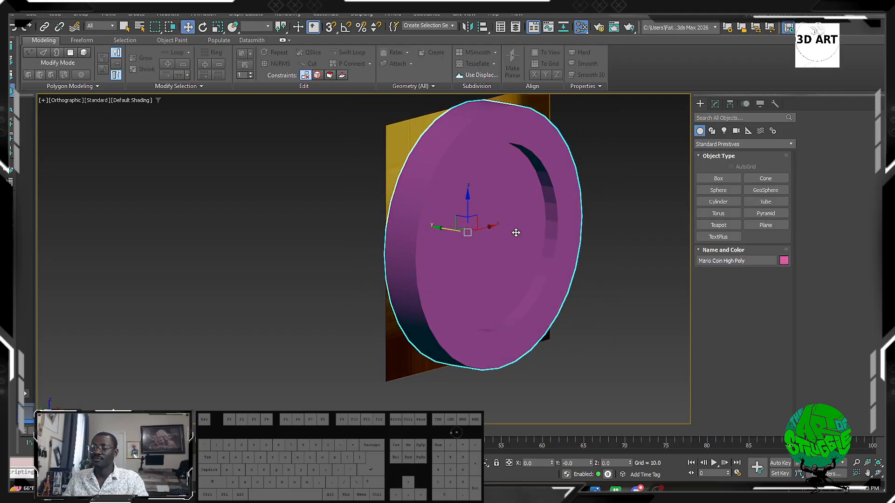
click(716, 104)
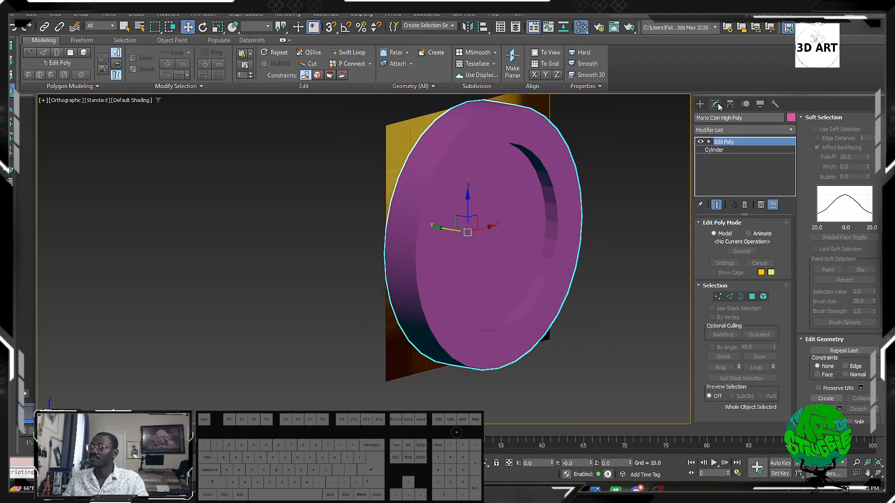
click(763, 297)
alt+middle_drag(571, 250, 499, 248)
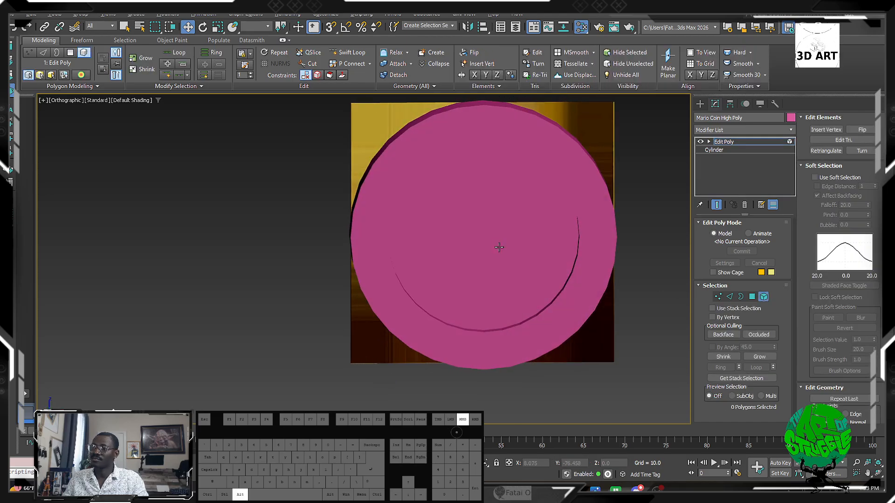
middle_drag(416, 301, 407, 338)
key(alt+x)
middle_drag(446, 303, 439, 329)
key(f)
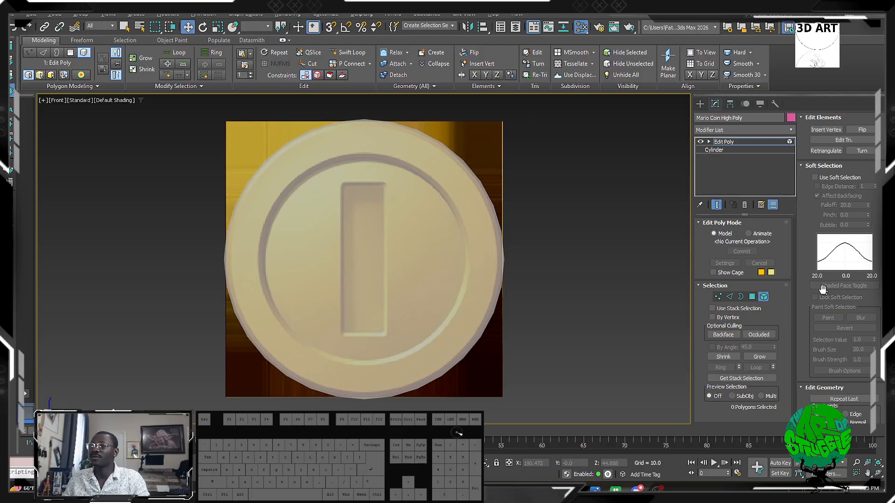
Step: Switch to edge selection, show edged faces, and select the edge loop around the rim's inner border
click(730, 297)
middle_drag(392, 165, 396, 171)
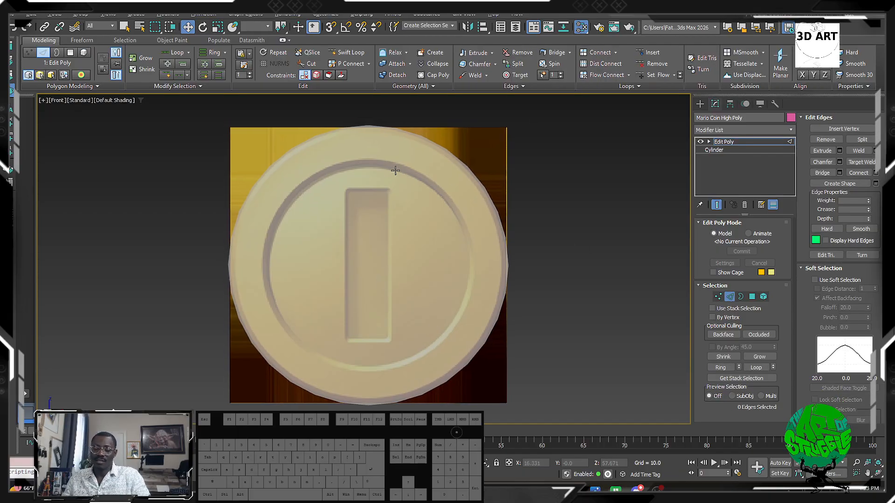
key(F4)
double_click(431, 188)
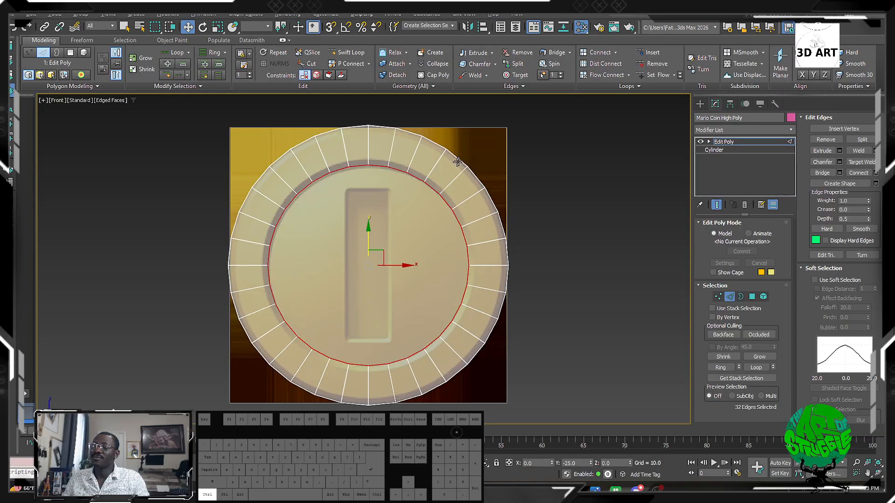
click(418, 210)
double_click(429, 186)
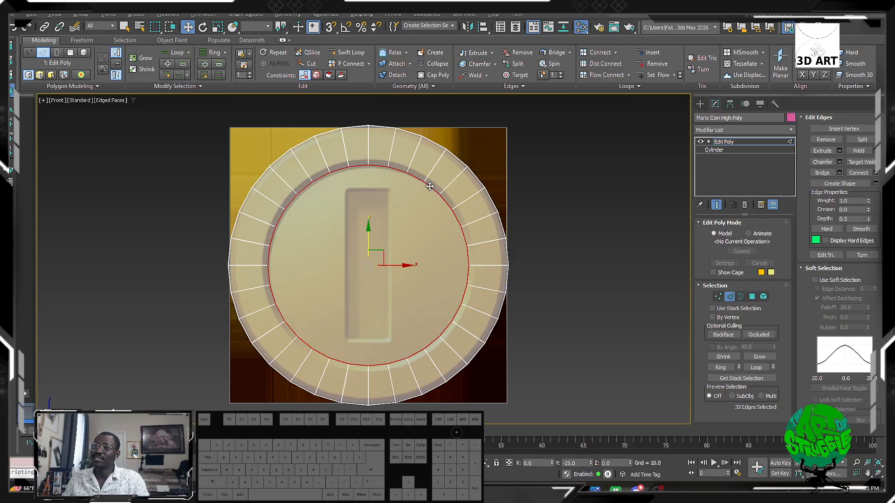
Step: Clear the edge selection and reselect the recess's front border from one of its edges using Loop
mouse_move(429, 183)
alt+middle_down()
mouse_move(435, 228)
mouse_move(441, 191)
alt+middle_up()
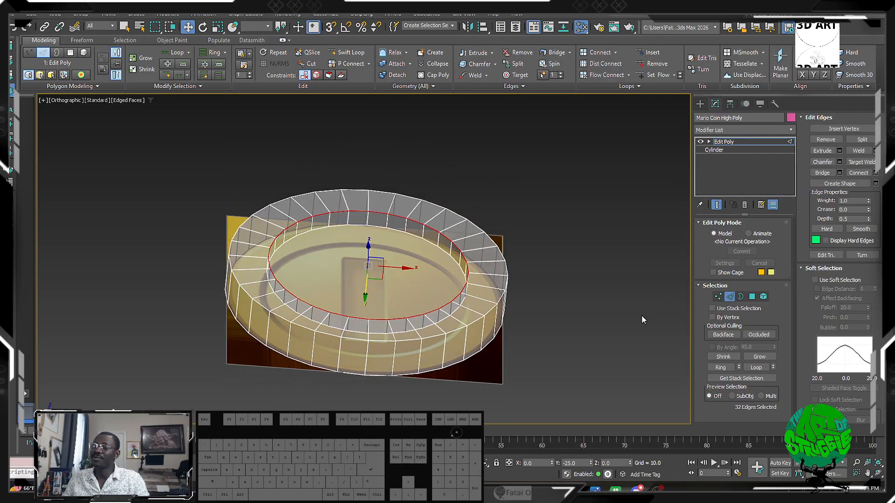
click(575, 282)
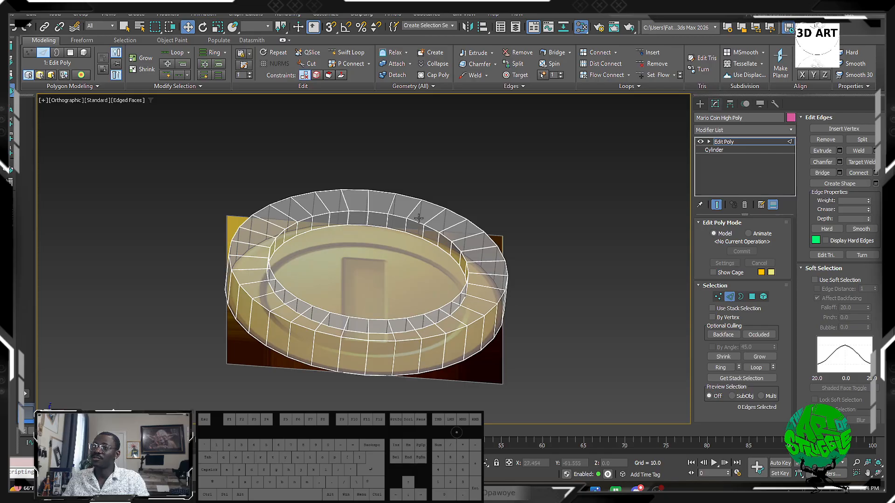
click(418, 222)
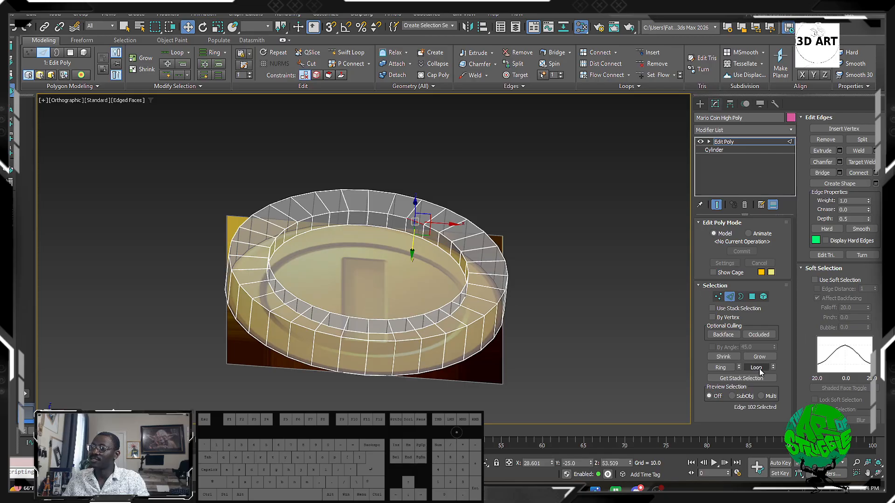
click(758, 368)
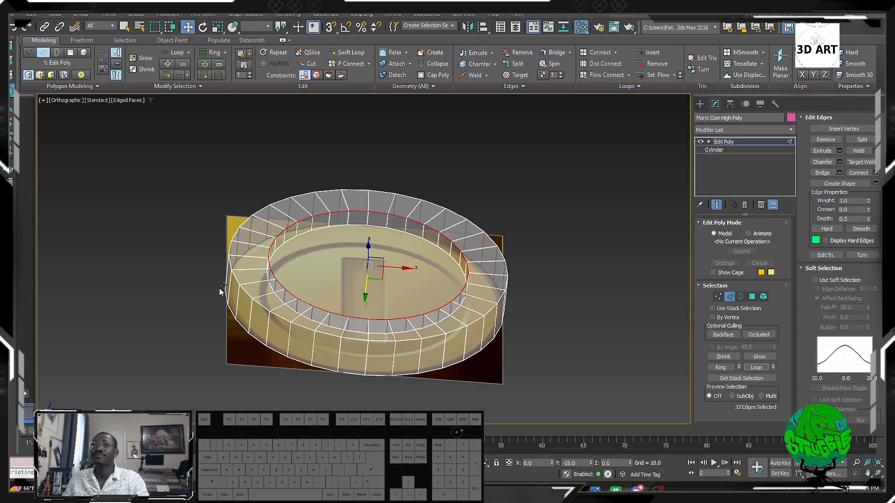
Step: Add the coin's outer front edge loop to the selected recess border loop
alt+middle_drag(219, 289, 409, 183)
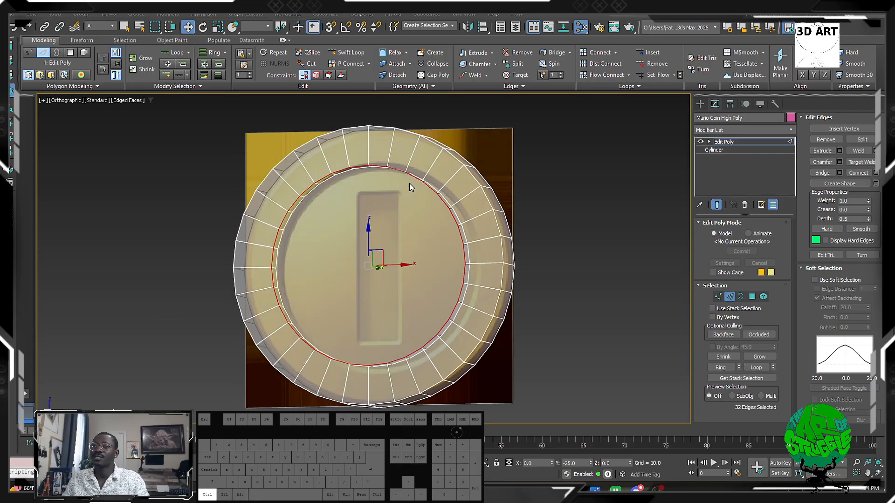
ctrl+double_click(457, 158)
alt+middle_drag(399, 248, 422, 234)
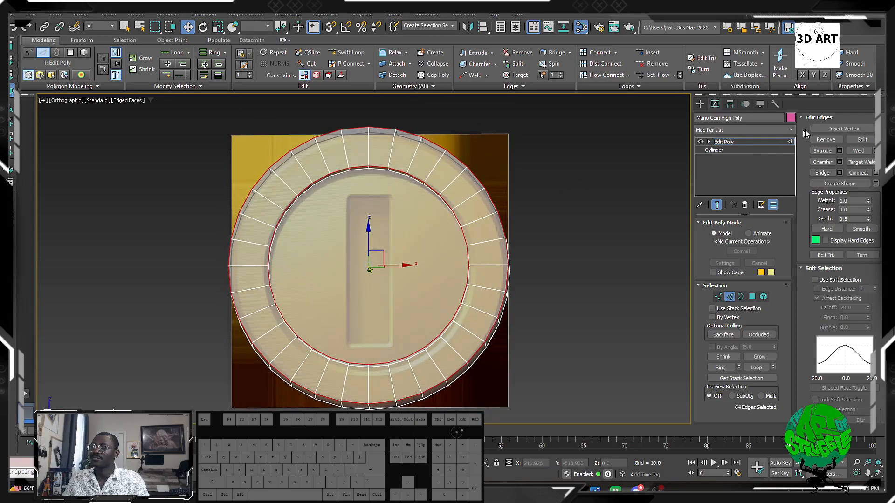
Step: Try a freehand chamfer on both selected rim loops, and undo it
click(840, 163)
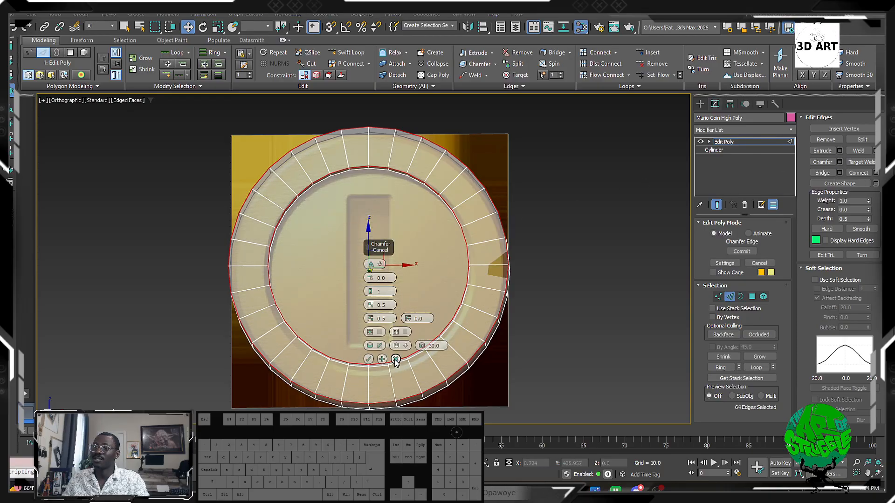
click(396, 359)
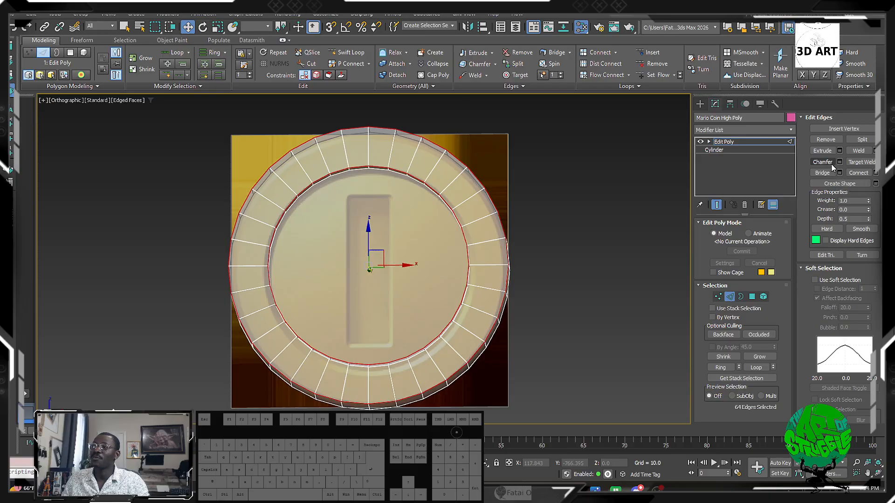
click(832, 163)
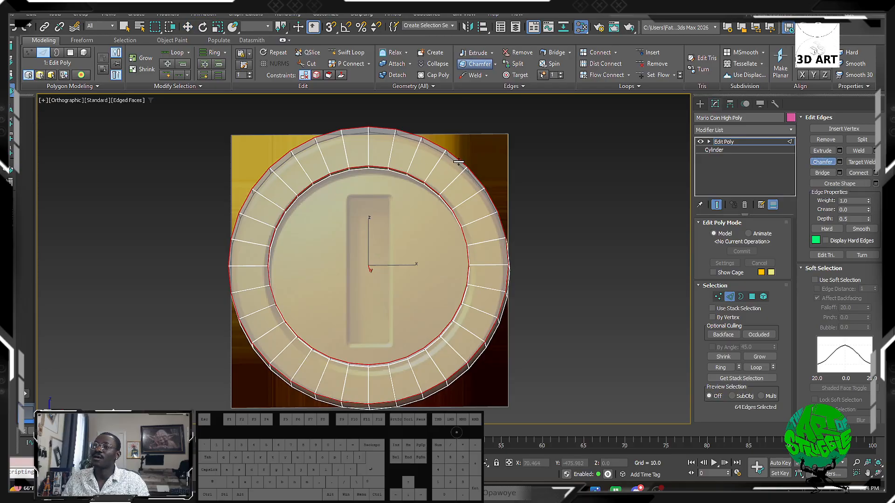
drag(459, 158, 479, 146)
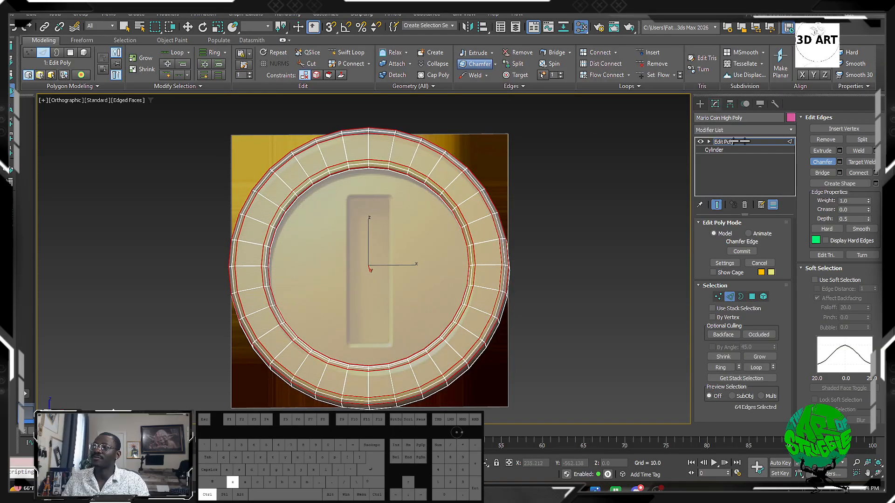
key(ctrl+z)
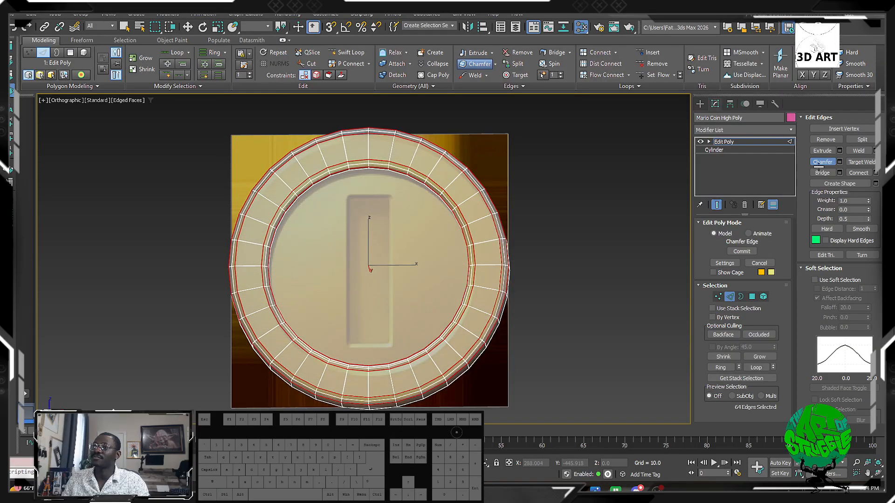
right_click(498, 242)
key(ctrl+z)
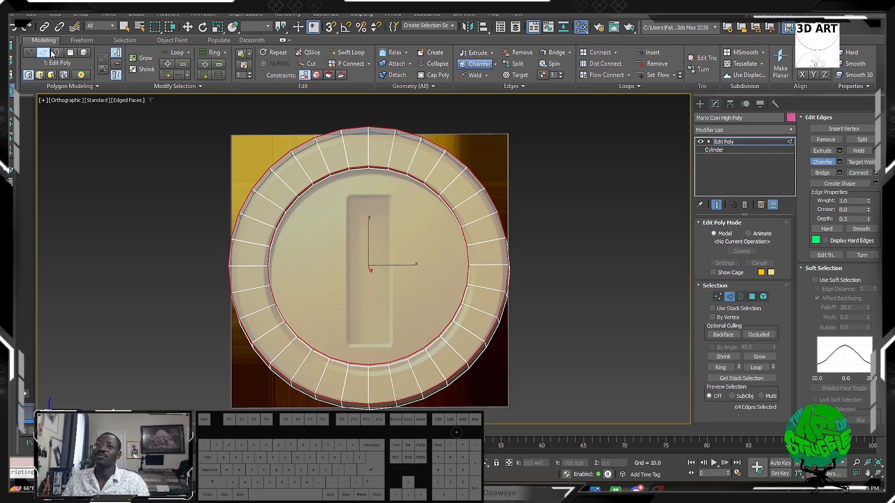
Step: Start a chamfer of about 5.4 on both selected rim loops and change its type to Quad
click(496, 64)
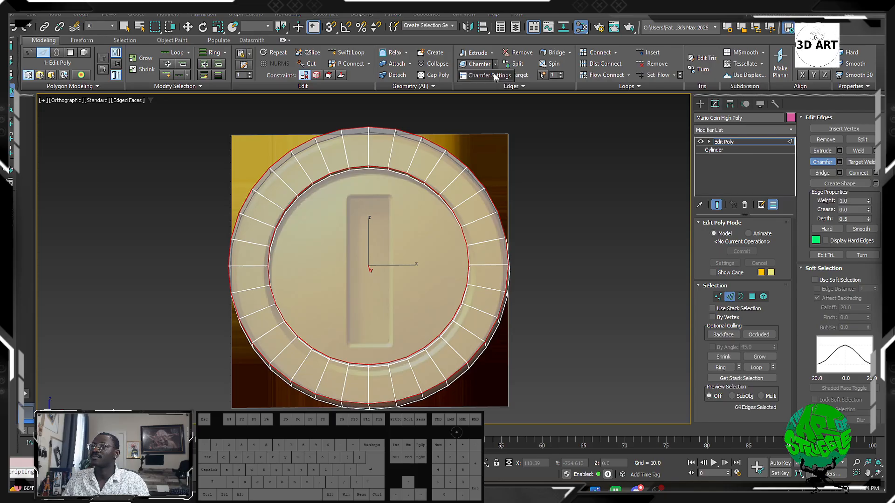
click(485, 75)
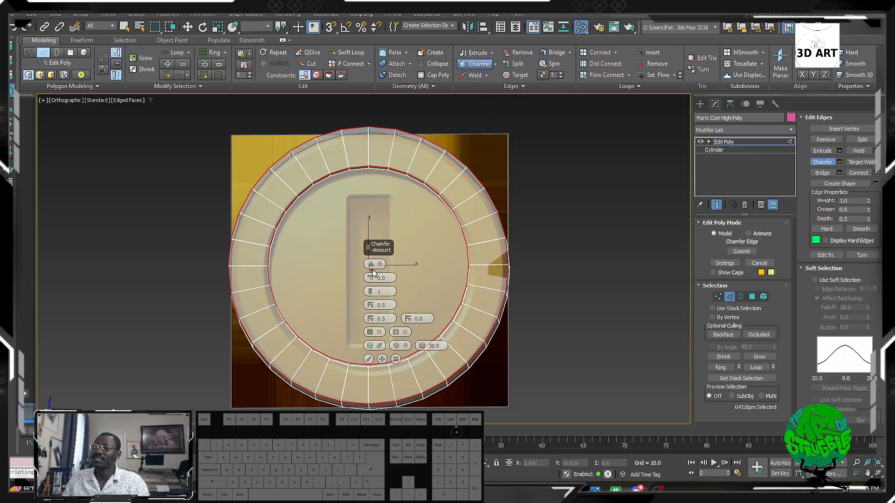
drag(376, 279, 372, 271)
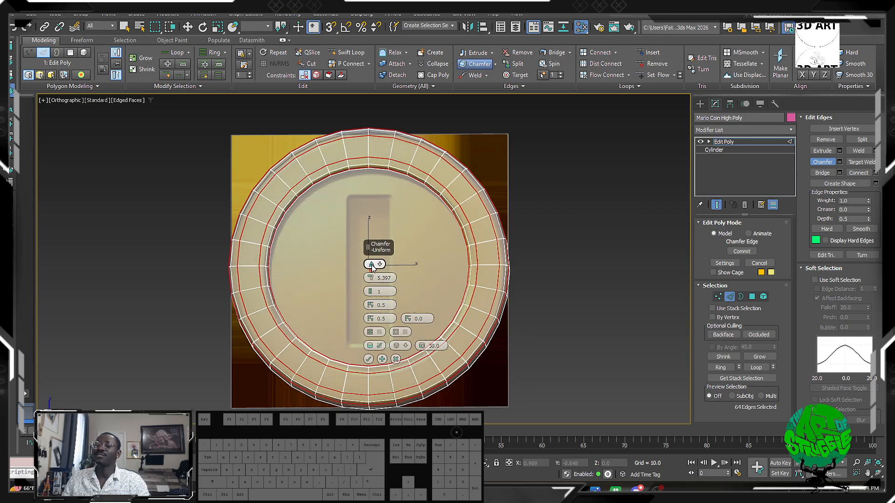
alt+middle_drag(457, 221, 465, 190)
scroll(465, 190, up, 7)
scroll(465, 189, down, 5)
scroll(455, 200, up, 5)
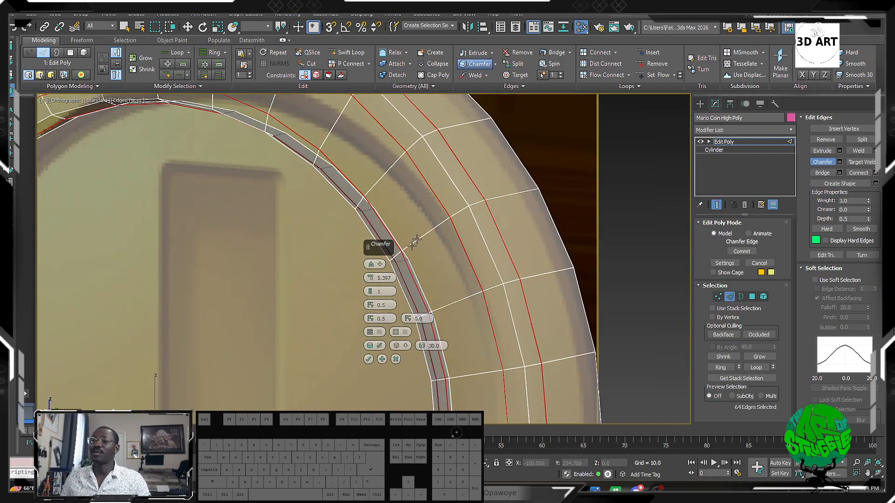
click(372, 265)
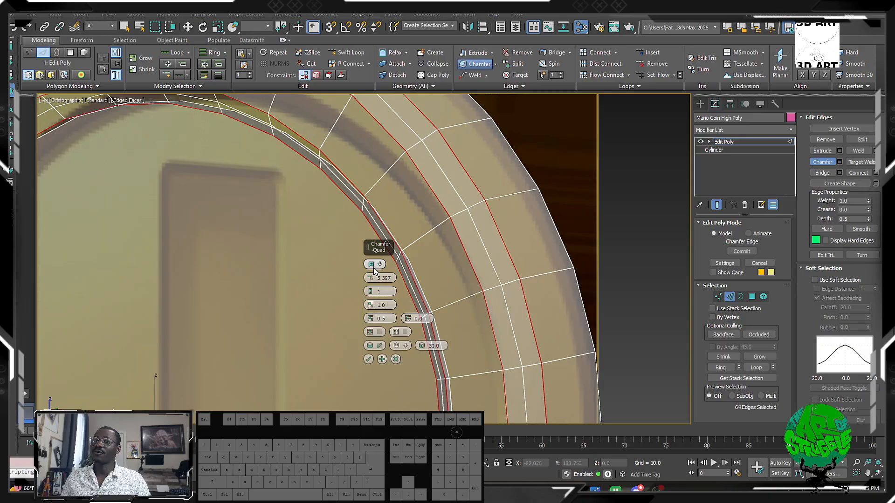
scroll(481, 207, down, 5)
alt+middle_drag(481, 207, 457, 226)
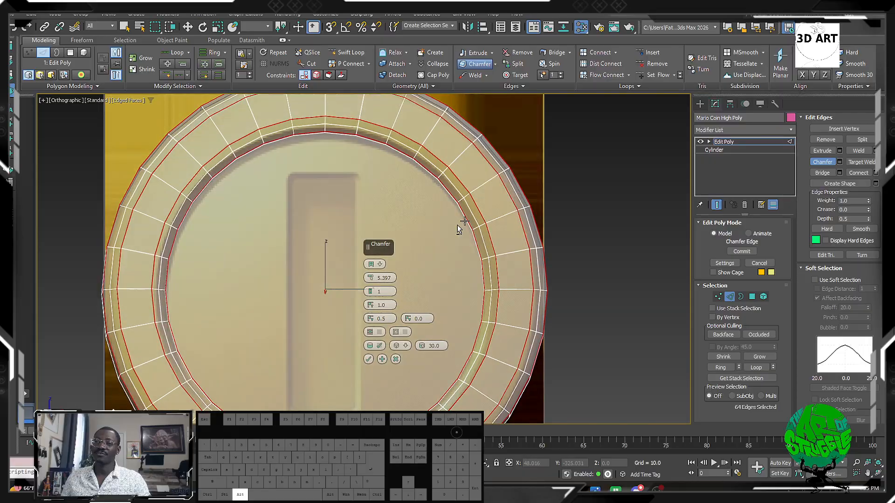
Step: Adjust the chamfer amount to about 4.24 to match the reference in the front view, and apply the chamfer
drag(372, 281, 373, 284)
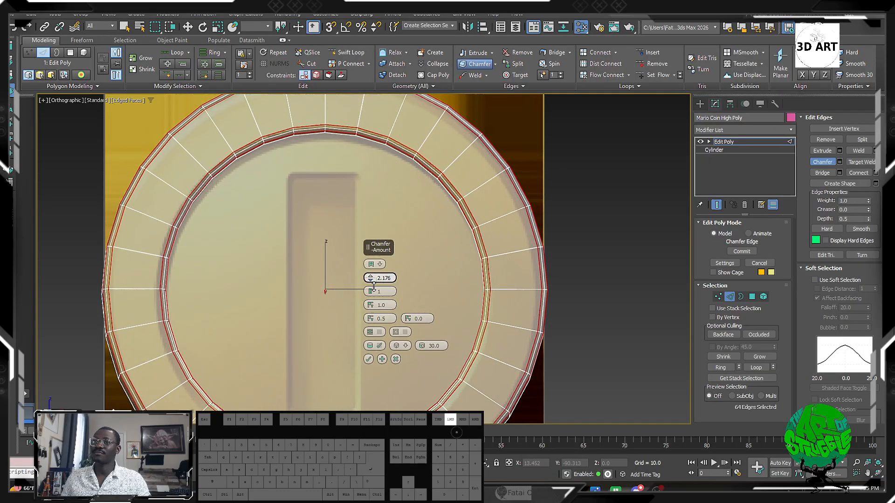
middle_drag(452, 220, 459, 245)
key(f)
key(z)
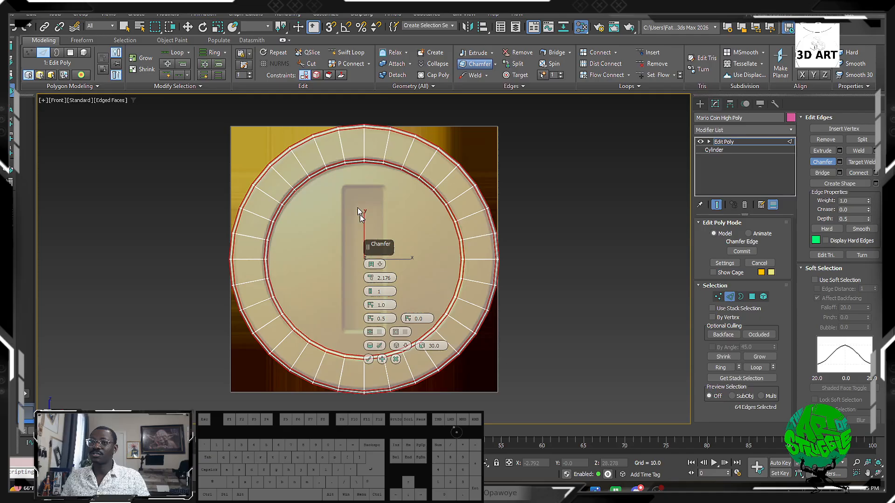
scroll(356, 202, up, 4)
drag(371, 279, 378, 272)
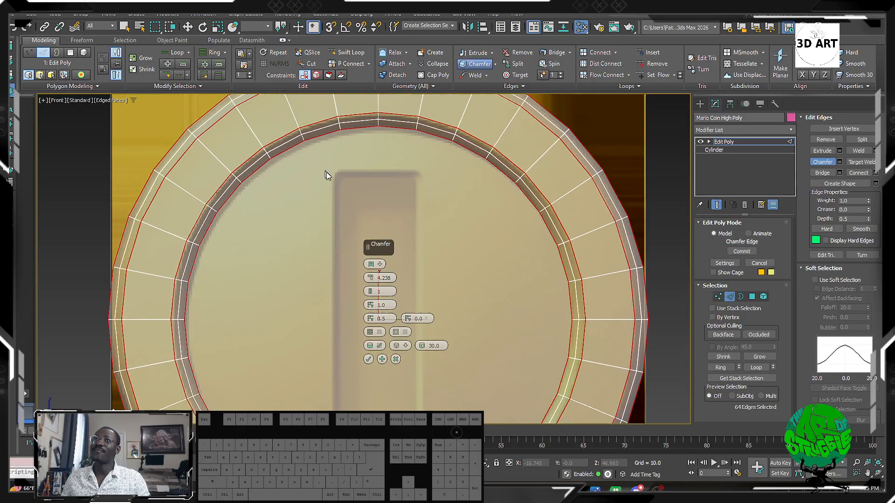
middle_drag(429, 185, 424, 177)
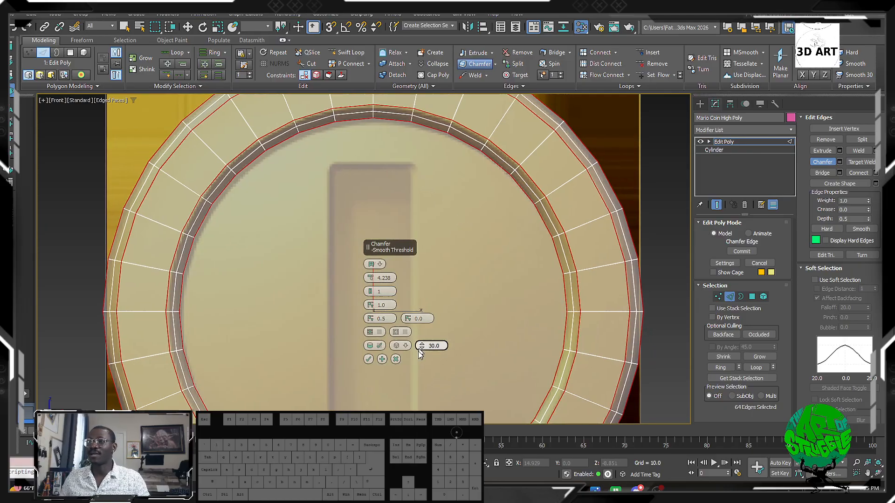
click(368, 359)
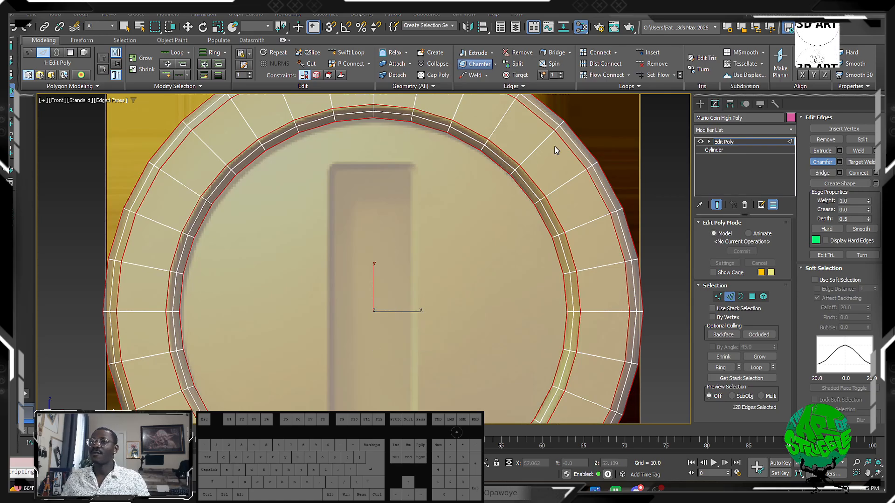
Step: Examine the chamfered rim loops against the coin reference image from near the front
scroll(522, 159, down, 3)
mouse_move(448, 276)
alt+middle_down()
mouse_move(433, 203)
mouse_move(460, 202)
mouse_move(499, 257)
mouse_move(380, 274)
mouse_move(464, 250)
mouse_move(449, 276)
alt+middle_up()
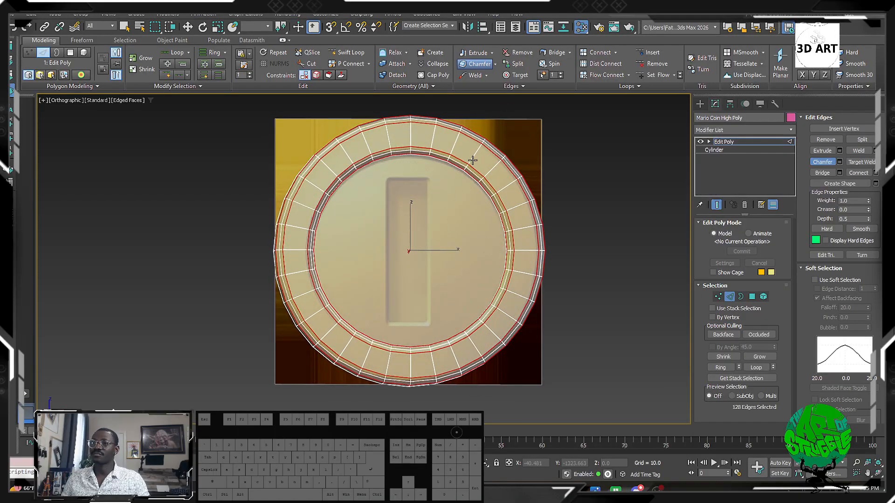
middle_drag(447, 171, 428, 143)
scroll(427, 145, down, 2)
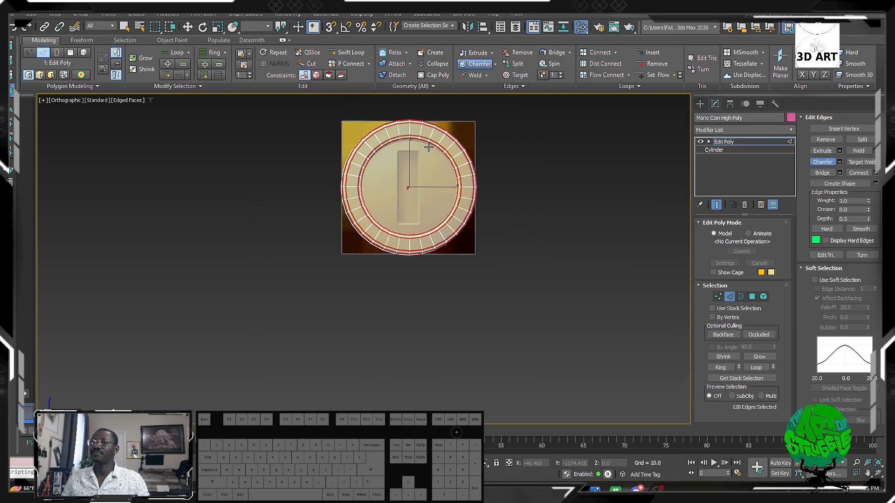
scroll(424, 146, up, 4)
scroll(423, 146, down, 2)
scroll(422, 144, up, 2)
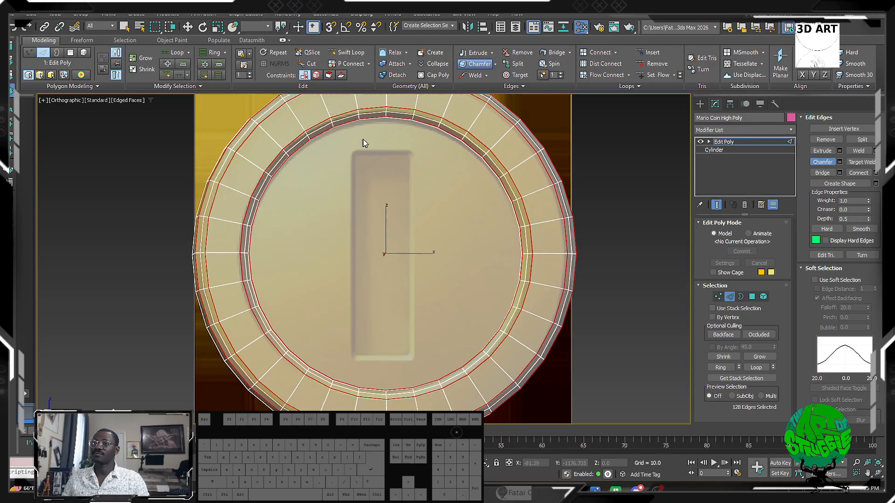
mouse_move(375, 123)
alt+middle_down()
mouse_move(375, 76)
mouse_move(363, 90)
mouse_move(366, 110)
mouse_move(387, 118)
alt+middle_up()
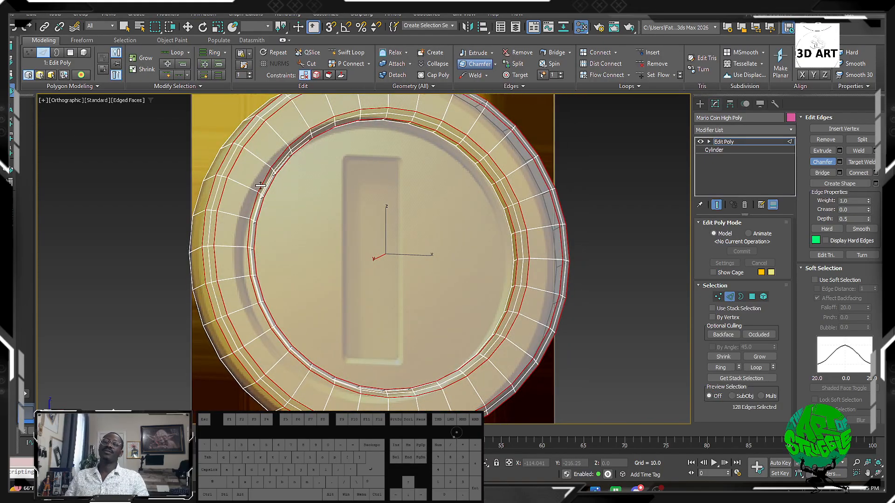
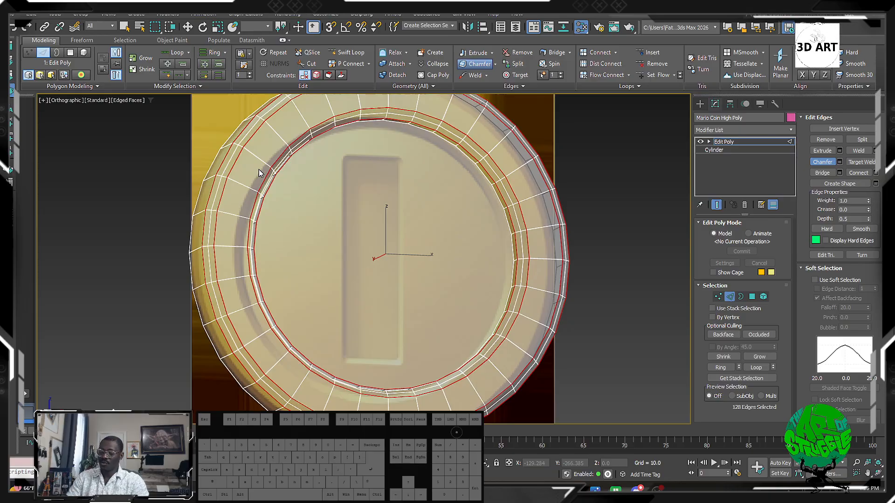
Step: Switch to polygon selection, select the coin's flat back face, and clear the selection
alt+middle_drag(418, 149, 443, 200)
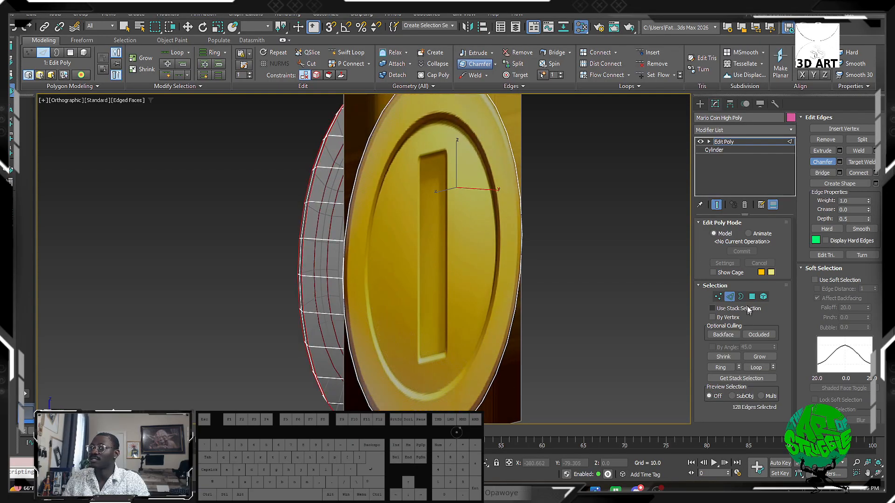
click(752, 297)
click(404, 200)
alt+middle_drag(404, 200, 424, 207)
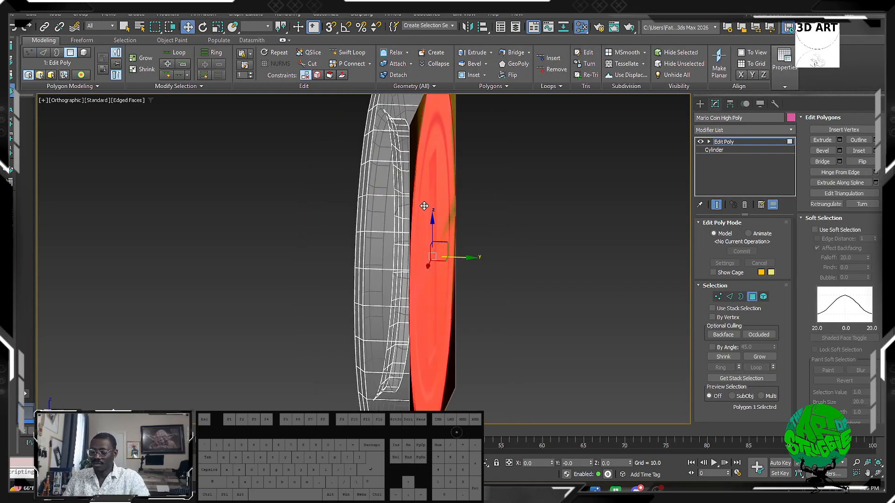
key(ctrl+d)
Step: Add a TurboSmooth modifier to the coin above Edit Poly
click(774, 130)
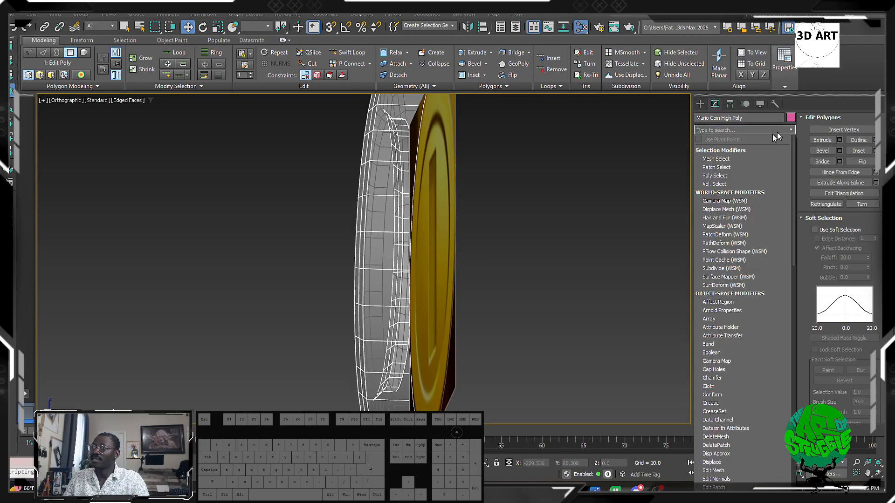
text(t)
click(709, 167)
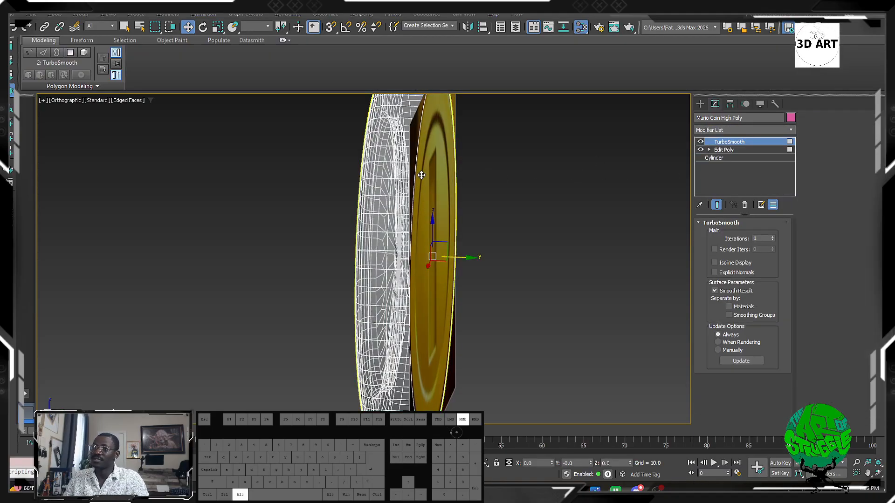
Step: Turn off see-through and edged faces, and inspect the smoothed coin's recessed front face
mouse_move(420, 178)
alt+middle_down()
mouse_move(543, 156)
mouse_move(538, 175)
alt+middle_up()
key(alt+x)
scroll(546, 157, up, 4)
scroll(546, 160, down, 4)
key(F4)
scroll(546, 163, up, 5)
scroll(541, 167, down, 6)
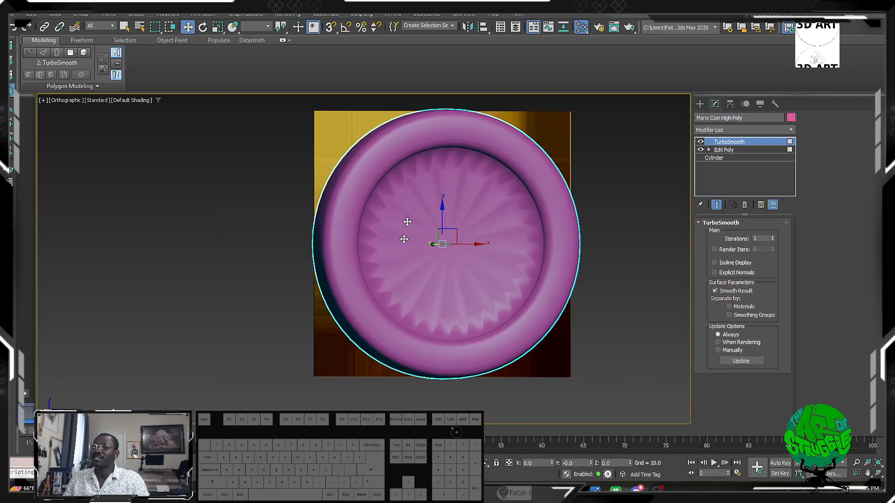
Step: Assign a glossy dark grey material to the coin using the material editor
mouse_move(442, 273)
alt+middle_down()
mouse_move(366, 226)
mouse_move(342, 194)
mouse_move(413, 216)
alt+middle_up()
key(m)
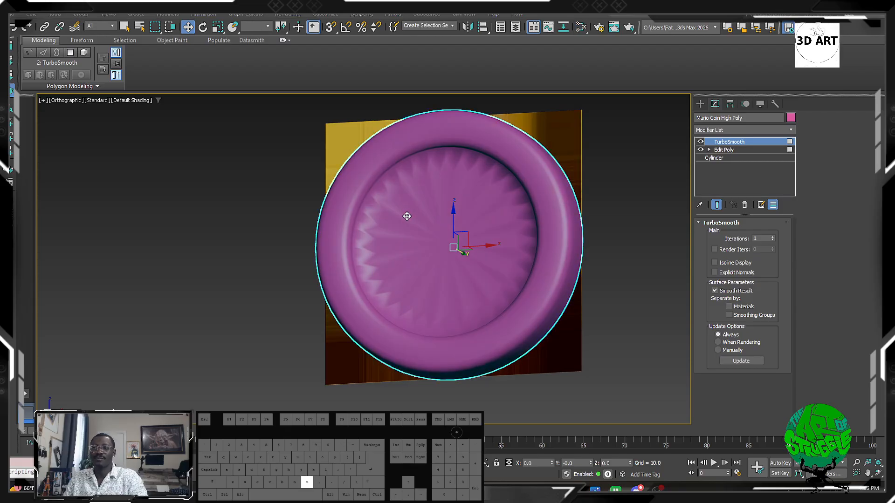
key(m)
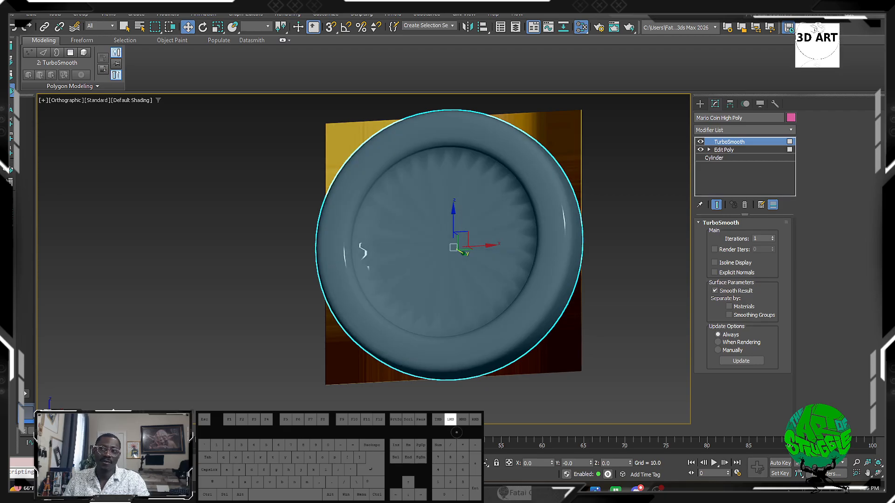
Step: Examine the highlights and shading on the smoothed rim and recess floor from several angles
alt+middle_drag(410, 215, 497, 238)
scroll(385, 160, up, 3)
mouse_move(373, 190)
alt+middle_down()
mouse_move(318, 215)
mouse_move(339, 199)
mouse_move(339, 155)
alt+middle_up()
key(F4)
key(F4)
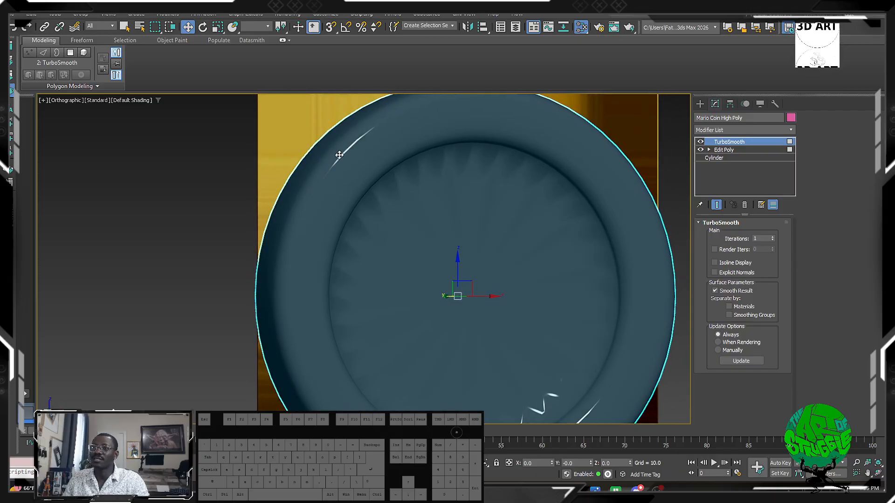
alt+click(332, 186)
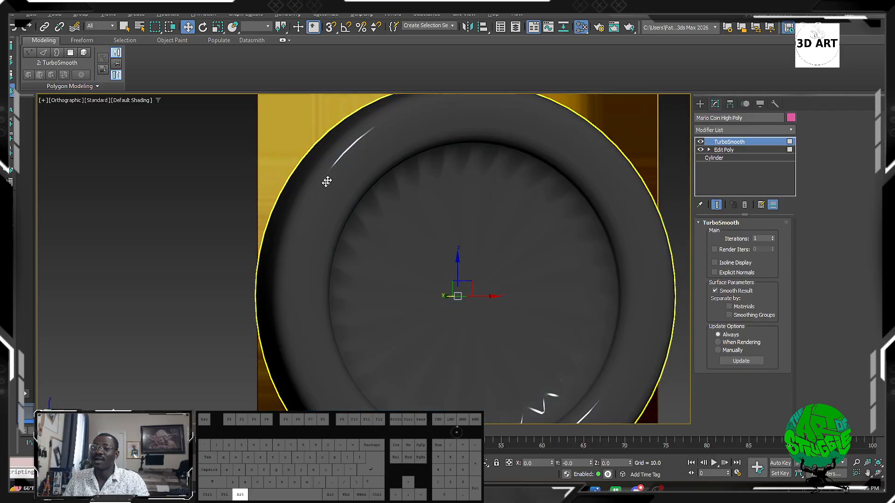
click(348, 141)
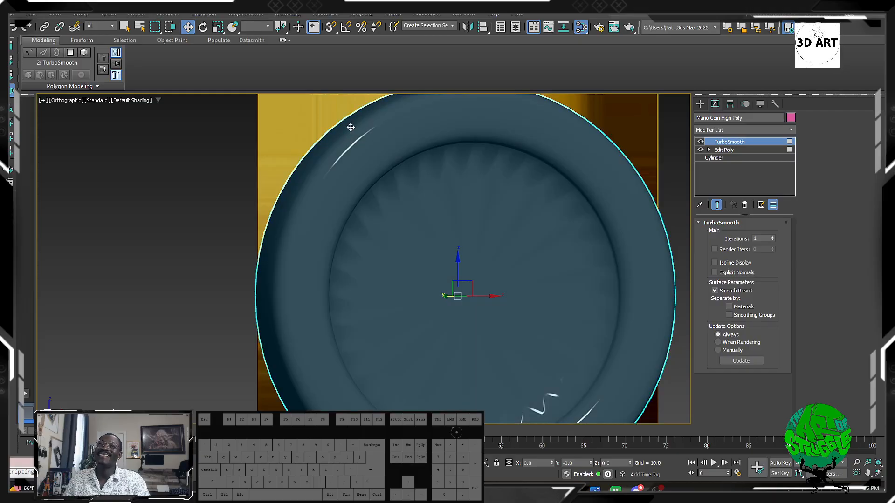
alt+middle_drag(363, 148, 398, 151)
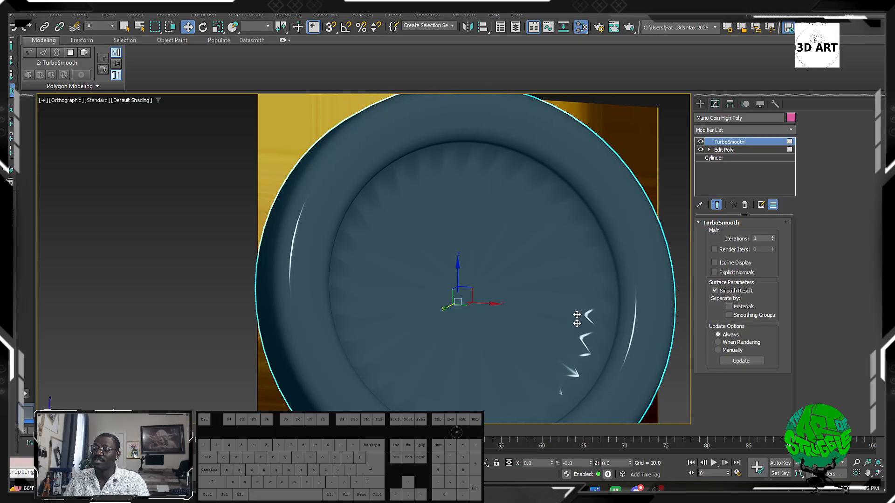
Step: Return to the coin's Edit Poly at edge level, with TurboSmooth hidden and edged faces shown
key(alt)
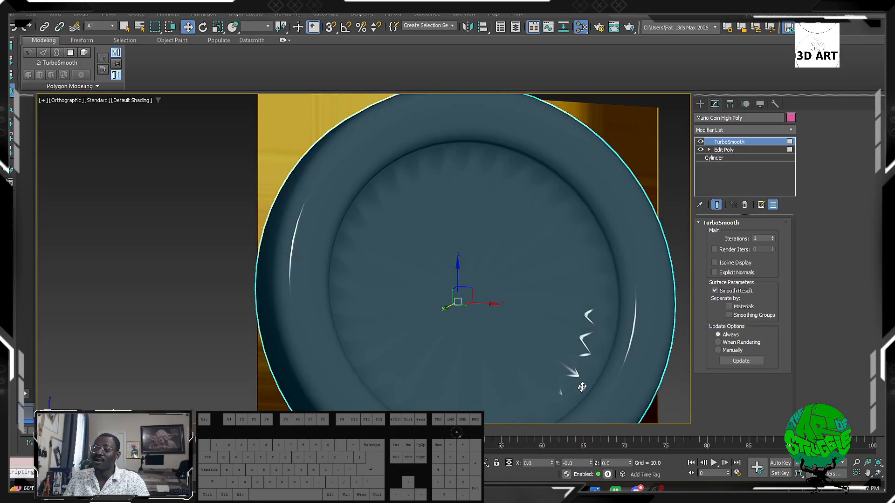
alt+middle_drag(360, 248, 527, 175)
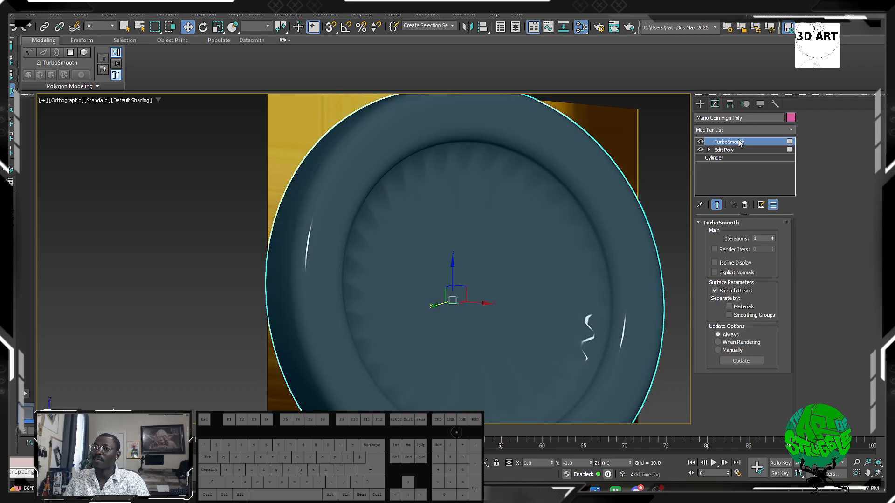
click(724, 150)
click(701, 142)
alt+middle_drag(420, 161, 360, 193)
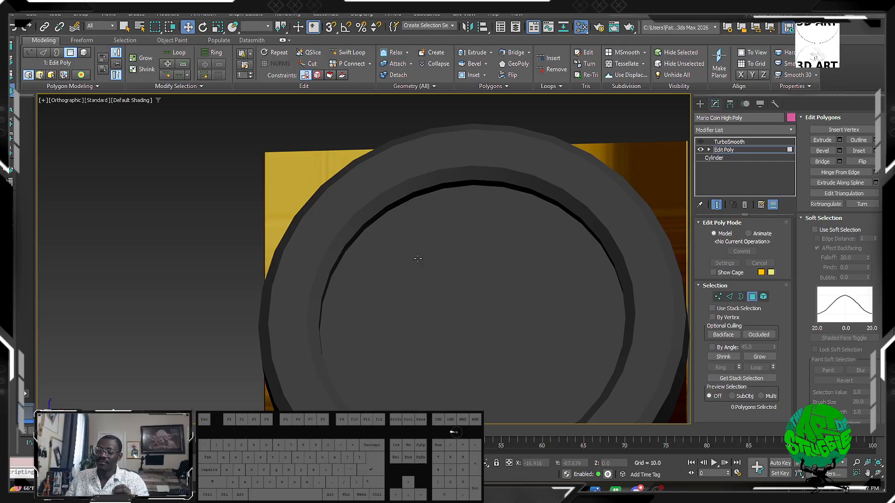
middle_drag(418, 258, 418, 269)
key(F4)
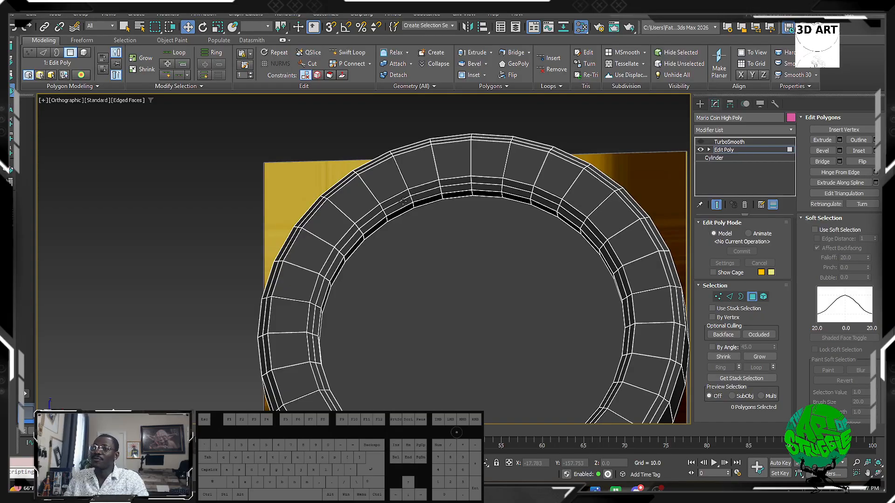
click(730, 298)
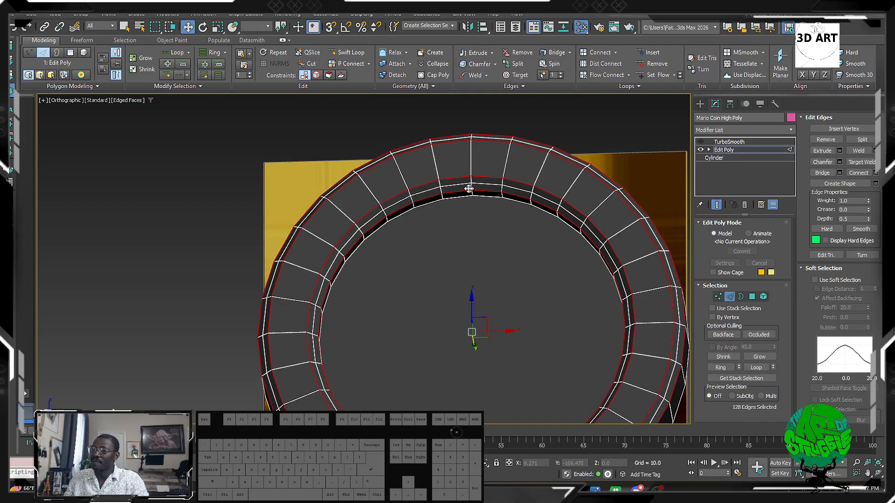
Step: Apply a Chamfer of 0.526 to the selected edge loops around the coin's inner and outer rim
alt+middle_drag(387, 184, 371, 199)
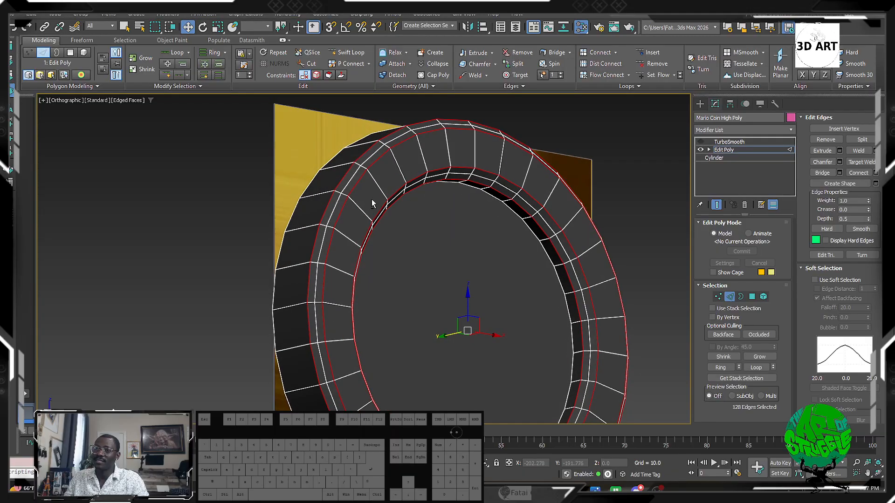
right_click(369, 196)
click(288, 247)
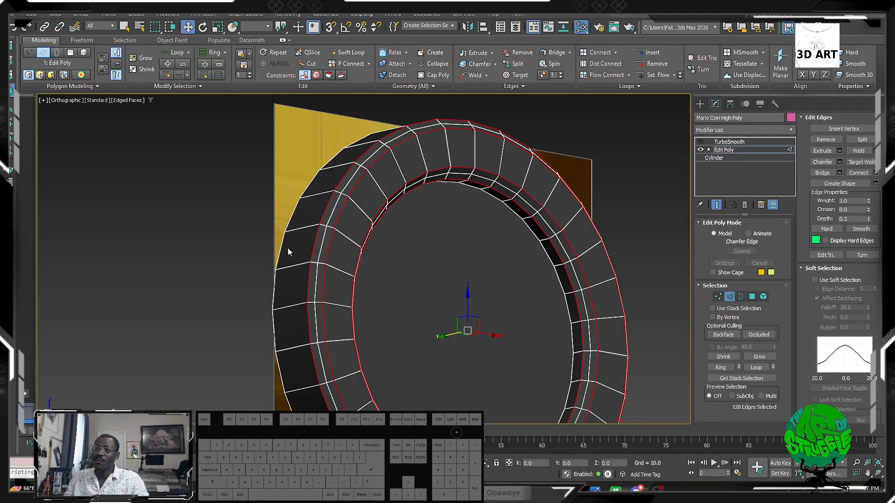
scroll(312, 203, up, 2)
scroll(312, 203, up, 2)
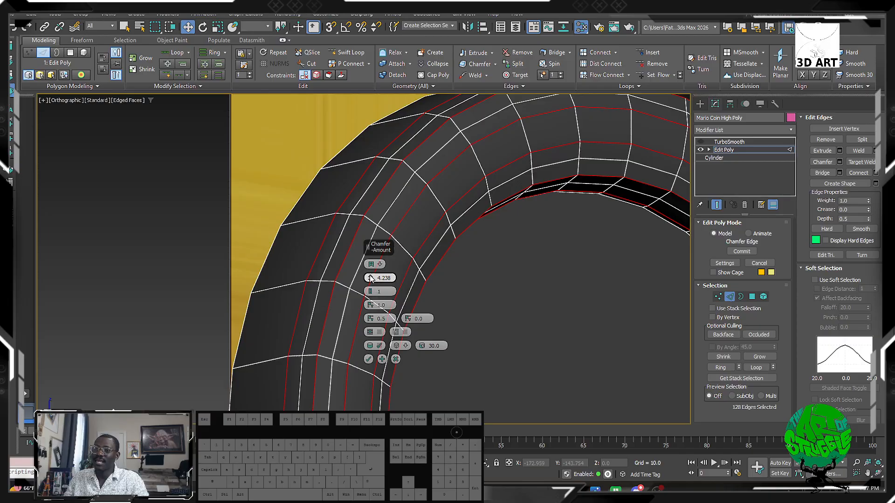
drag(371, 277, 374, 292)
alt+middle_drag(373, 292, 328, 206)
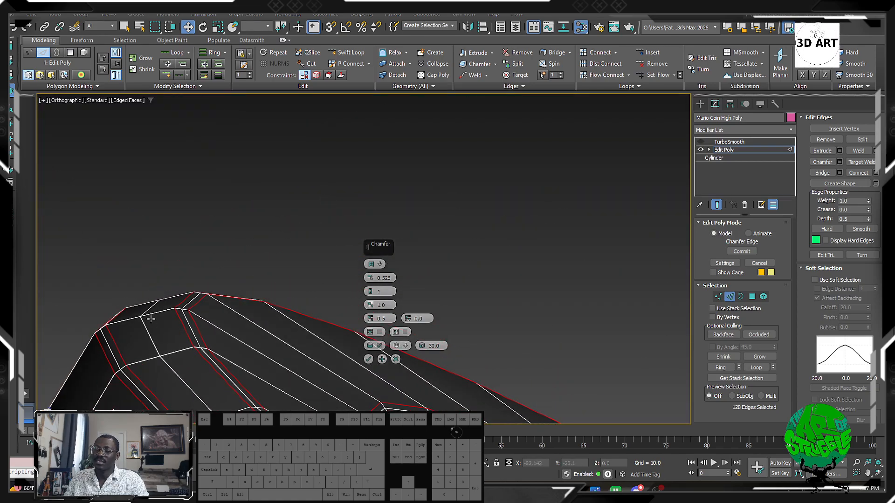
Step: Change the rim chamfer to the Uniform type with an amount of 0.132 and 2 segments, and accept it
click(373, 265)
click(372, 264)
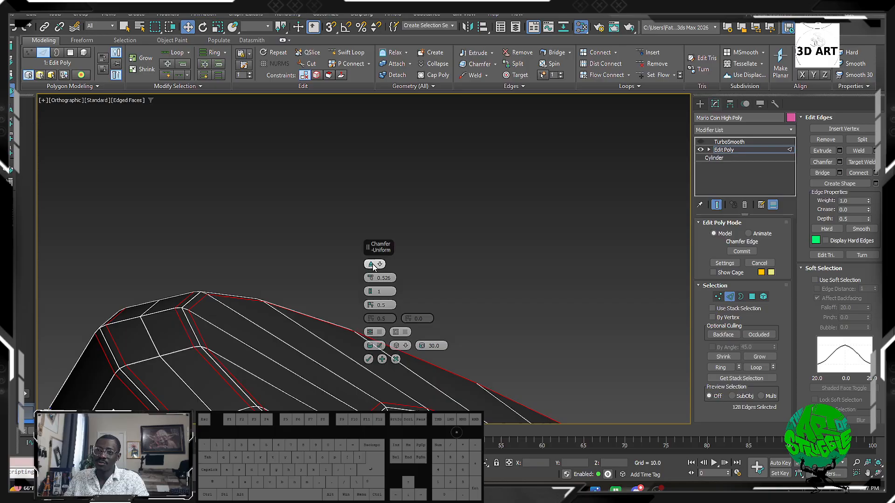
drag(372, 279, 372, 281)
click(372, 291)
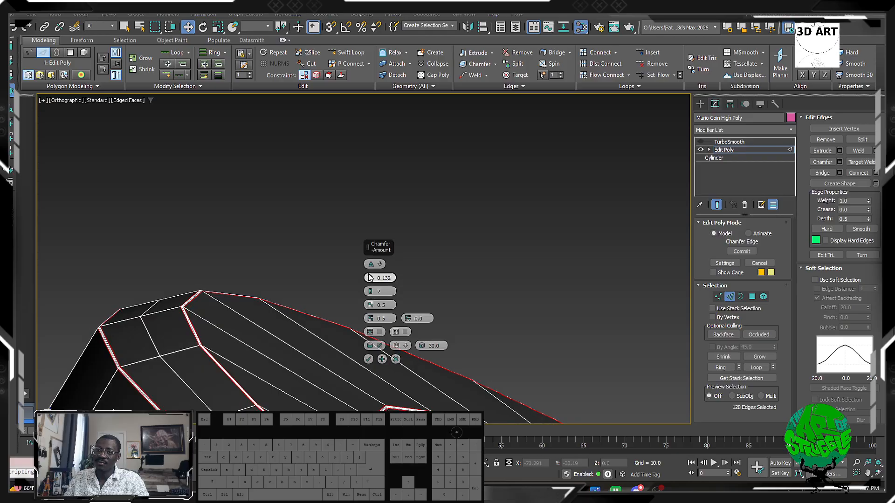
scroll(276, 353, up, 5)
middle_drag(322, 312, 418, 390)
click(368, 359)
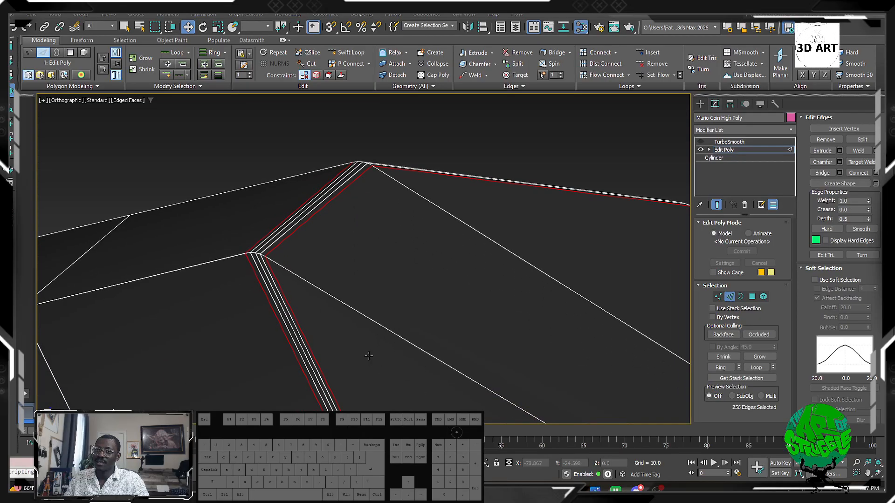
Step: Turn TurboSmooth back on over the chamfered rim and hide the edged faces
scroll(366, 355, down, 5)
middle_drag(314, 285, 346, 219)
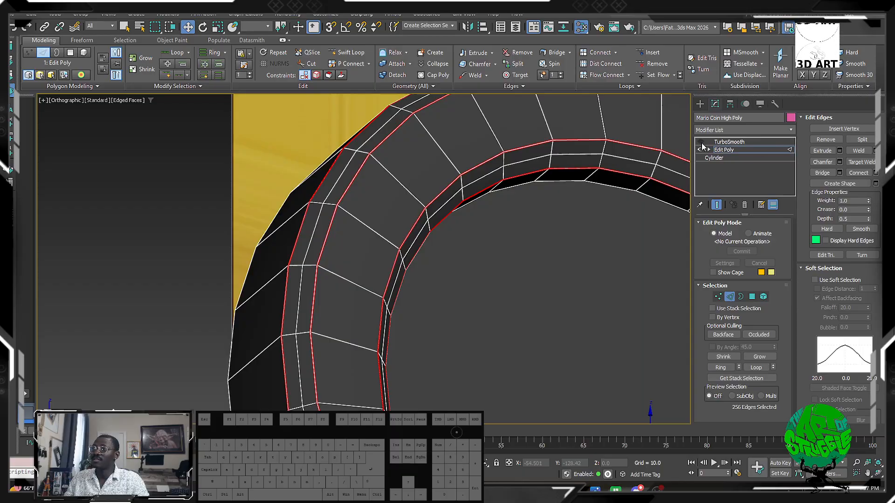
click(700, 142)
scroll(300, 200, up, 4)
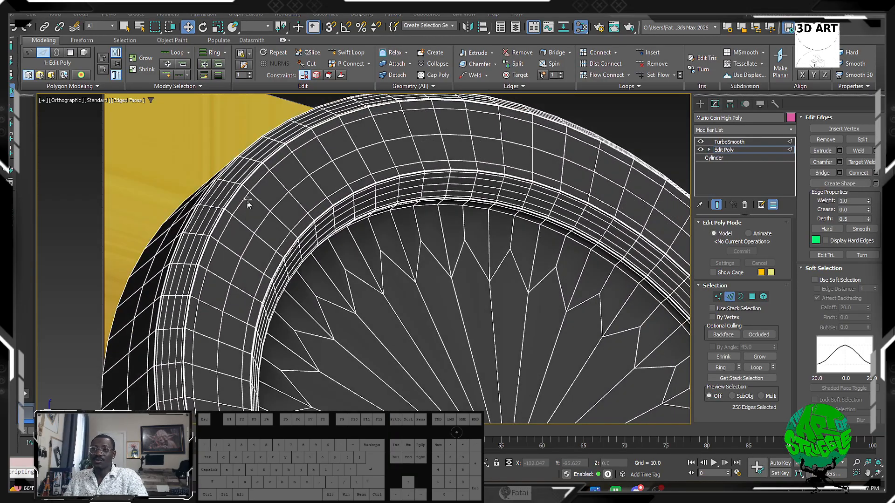
key(F4)
Step: Examine the highlights and edge sharpness on the smoothed coin rim from several angles and distances
scroll(298, 201, down, 5)
mouse_move(322, 220)
alt+middle_down()
mouse_move(311, 237)
mouse_move(294, 237)
mouse_move(302, 222)
mouse_move(275, 226)
mouse_move(289, 238)
mouse_move(277, 244)
mouse_move(300, 256)
mouse_move(296, 237)
mouse_move(282, 222)
mouse_move(316, 290)
mouse_move(287, 262)
alt+middle_up()
scroll(270, 224, up, 5)
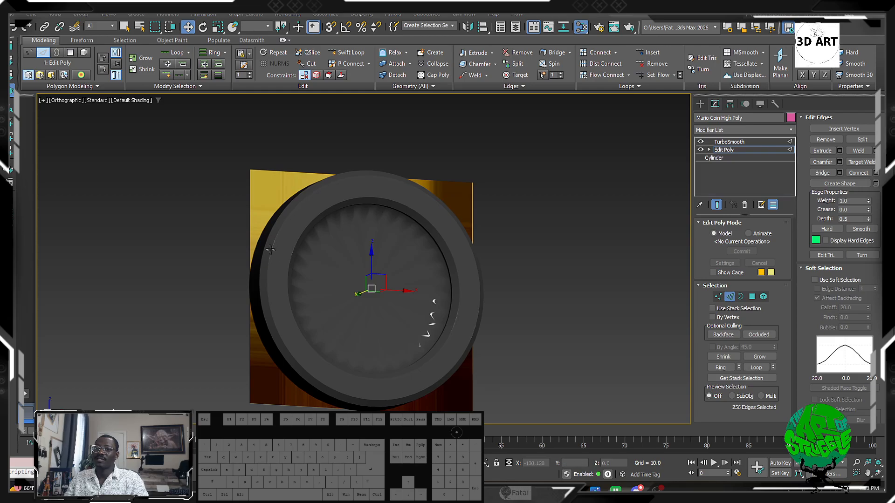
alt+middle_drag(264, 245, 453, 342)
alt+middle_drag(446, 335, 442, 319)
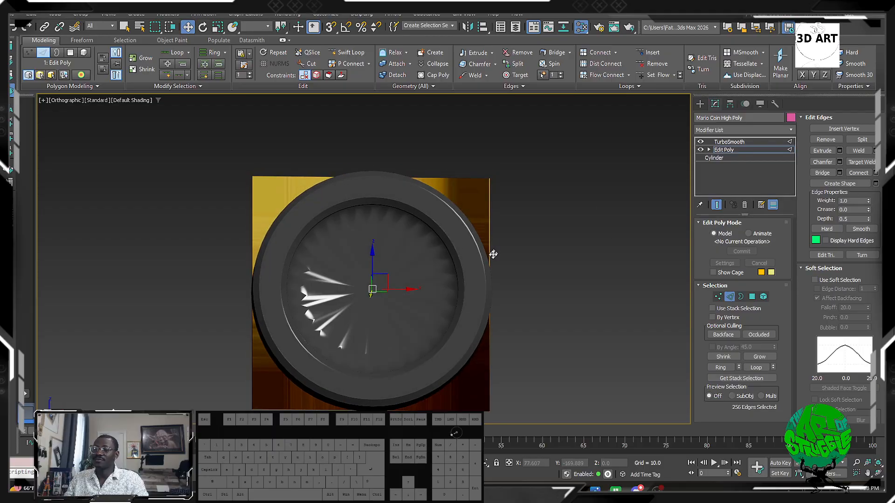
alt+middle_drag(494, 254, 402, 279)
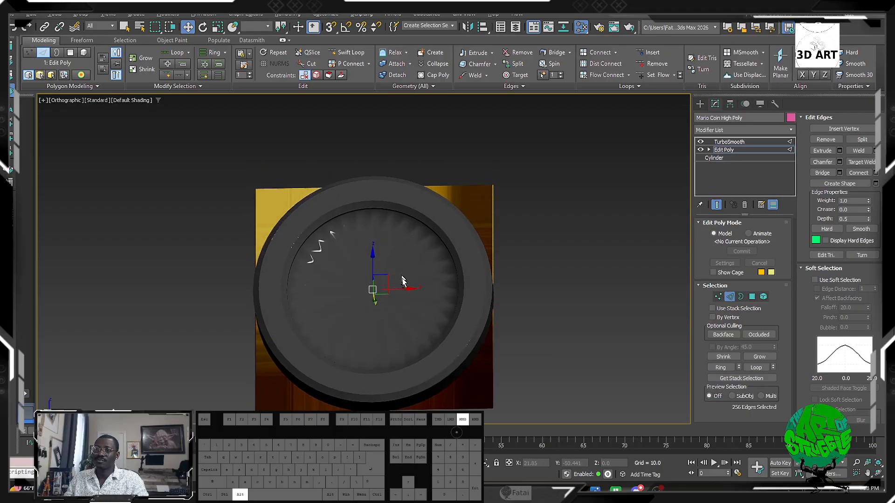
scroll(284, 230, up, 10)
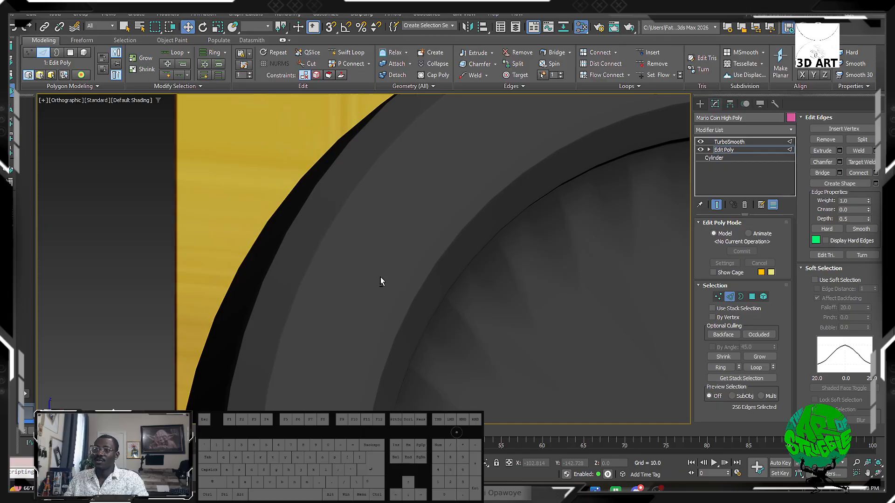
scroll(377, 280, down, 5)
scroll(321, 277, up, 4)
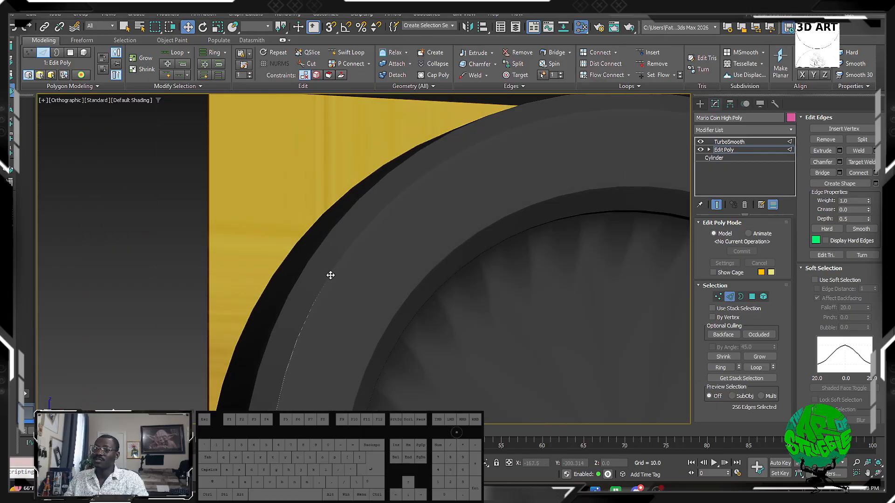
Step: Hide TurboSmooth, show edged faces, and undo the last two chamfer changes on the rim edges
click(700, 142)
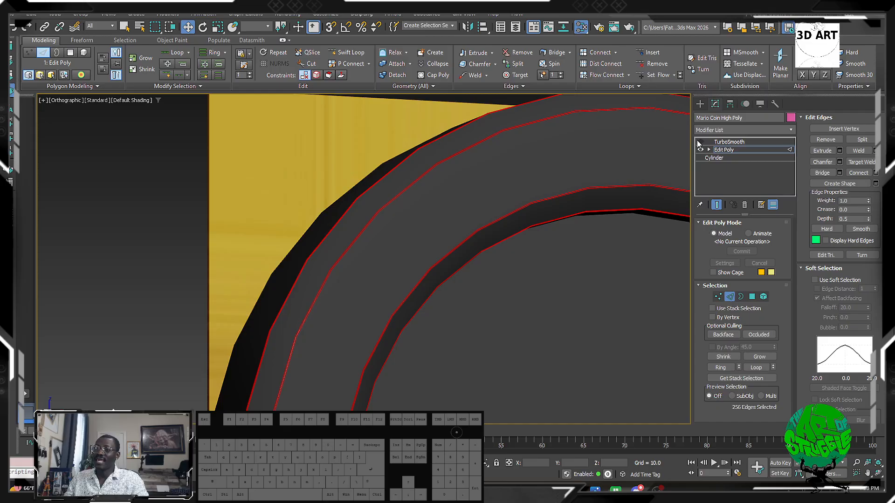
scroll(335, 261, up, 5)
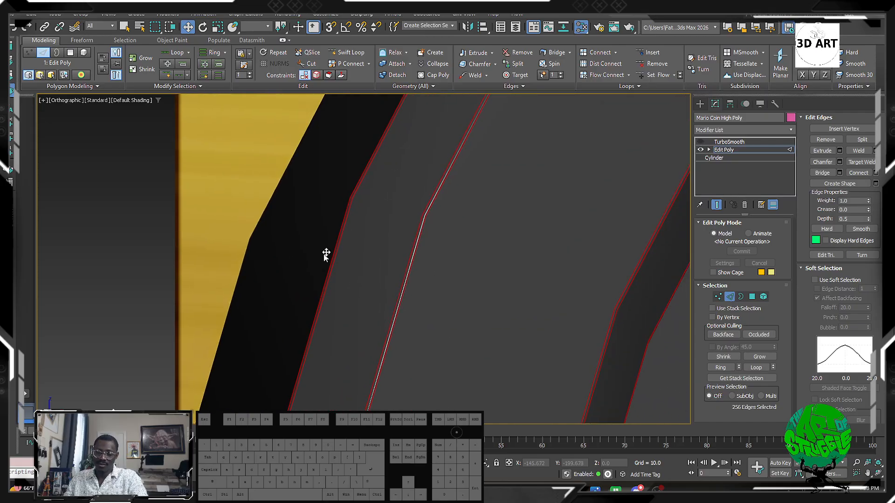
key(F4)
scroll(429, 286, up, 3)
scroll(430, 286, down, 3)
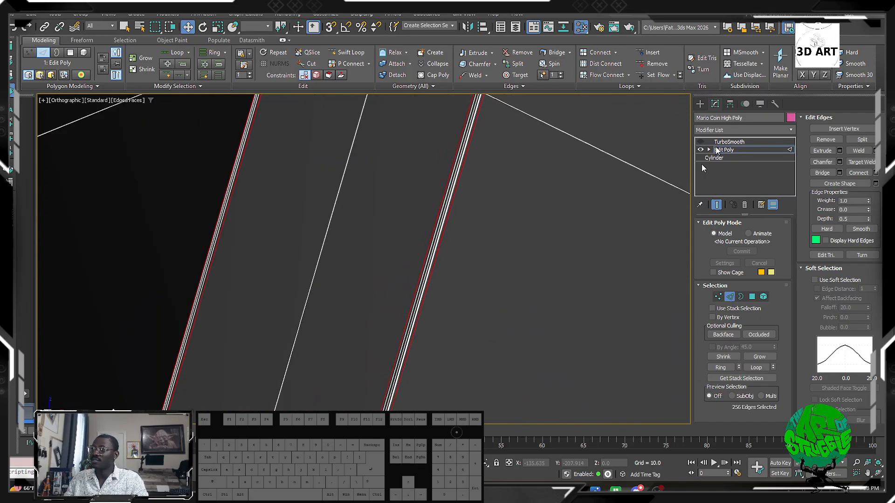
key(ctrl+z)
key(ctrl+z)
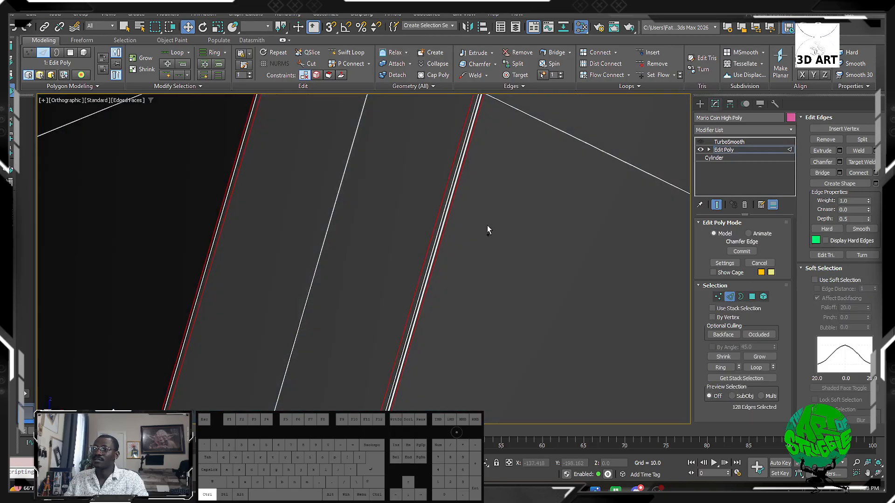
Step: Re-enable and select TurboSmooth, with edged faces turned off, to preview the revised rim chamfer
scroll(320, 210, down, 6)
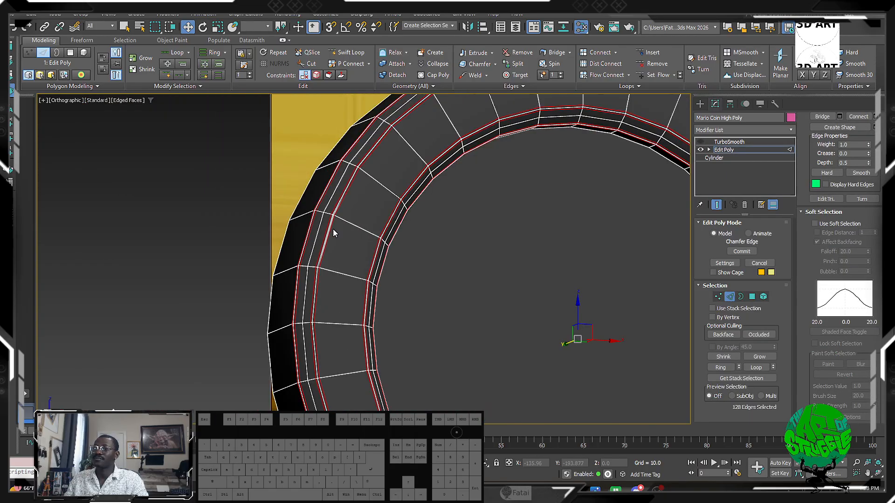
alt+middle_drag(334, 231, 334, 205)
click(700, 142)
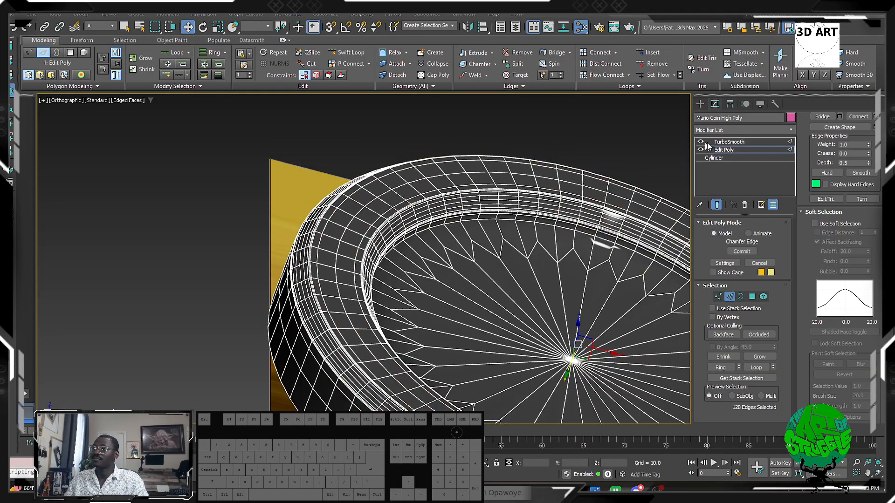
click(730, 142)
scroll(349, 260, up, 4)
key(F4)
alt+middle_drag(348, 260, 343, 326)
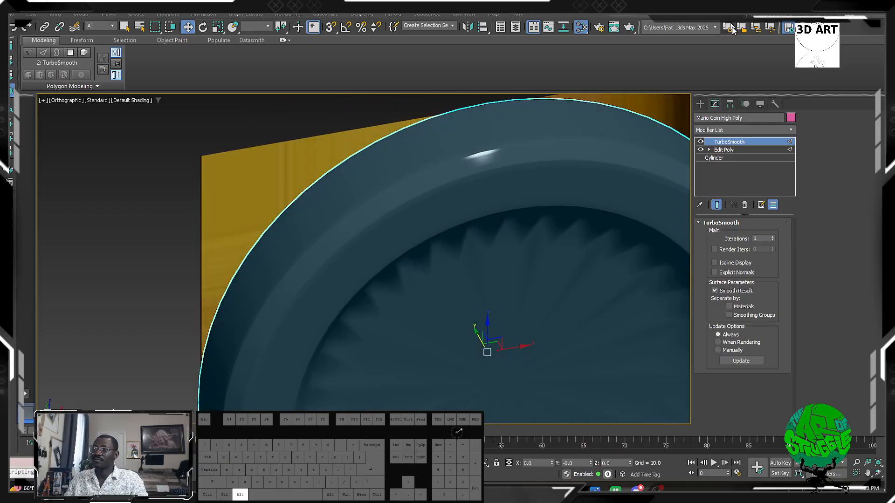
Step: Set the TurboSmooth iterations to 2 and inspect the rim highlights around the coin
click(773, 238)
alt+middle_drag(452, 232, 425, 183)
scroll(337, 345, up, 5)
alt+middle_drag(335, 340, 348, 303)
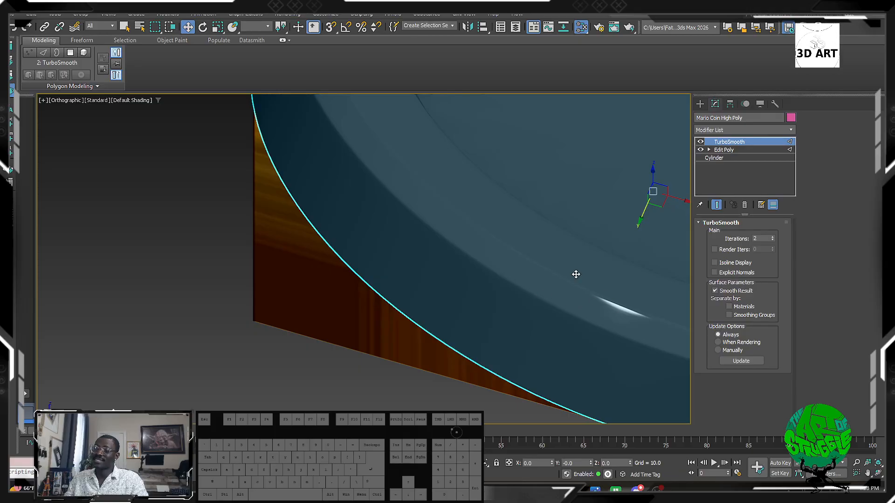
alt+middle_drag(577, 275, 452, 347)
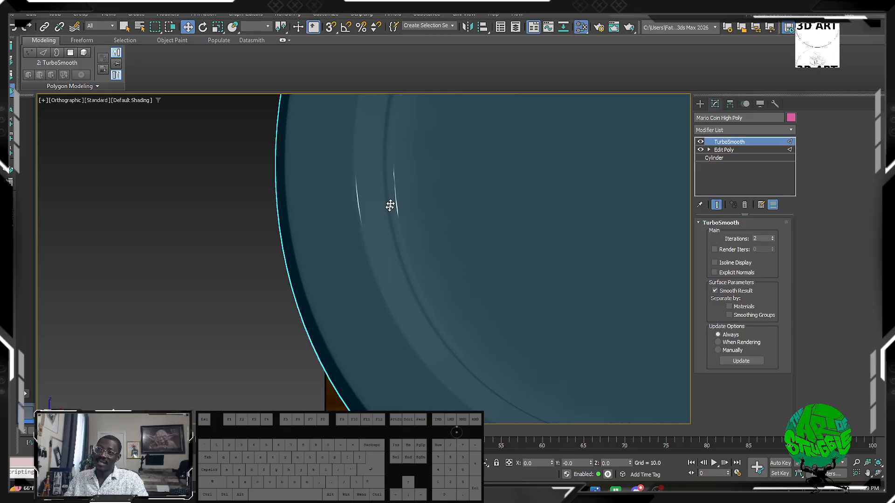
alt+middle_drag(390, 206, 494, 215)
alt+scroll(382, 182, down, 6)
scroll(441, 184, up, 6)
Step: Hide TurboSmooth and go back to the Edit Poly level with the coin's edged faces shown
click(700, 142)
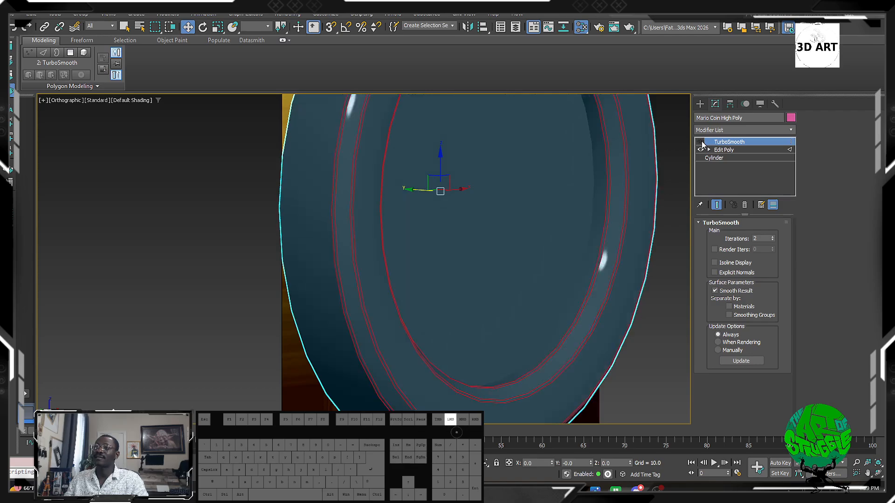
click(720, 150)
alt+middle_drag(546, 206, 505, 208)
scroll(443, 251, up, 3)
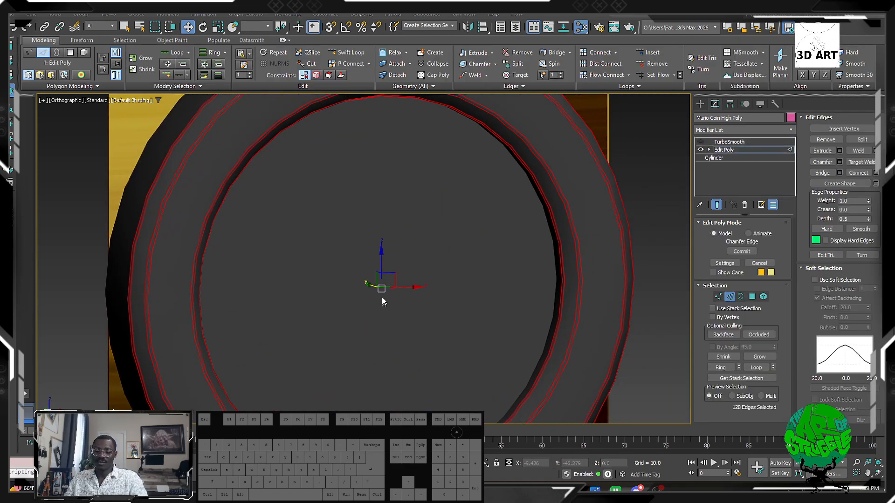
scroll(492, 259, up, 5)
scroll(479, 299, down, 2)
middle_drag(492, 260, 619, 206)
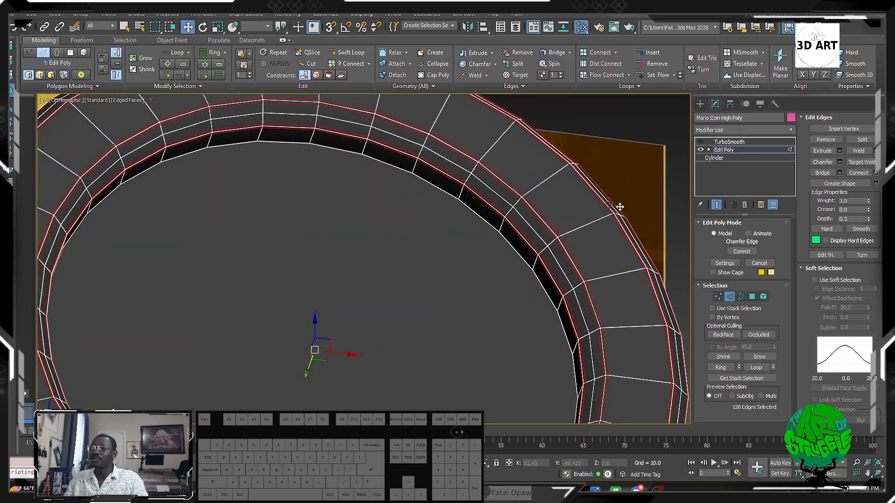
Step: Add a second Edit Poly modifier above the existing one and enter its polygon level
click(773, 129)
text(e)
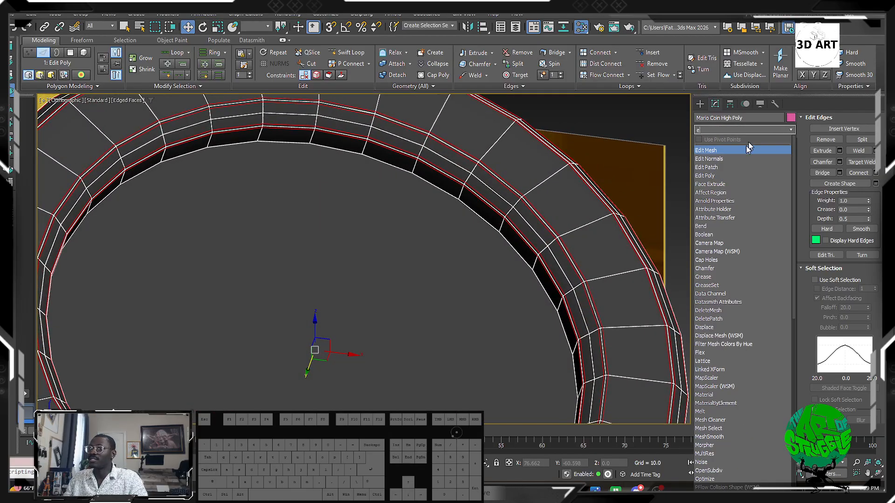
click(718, 175)
click(753, 297)
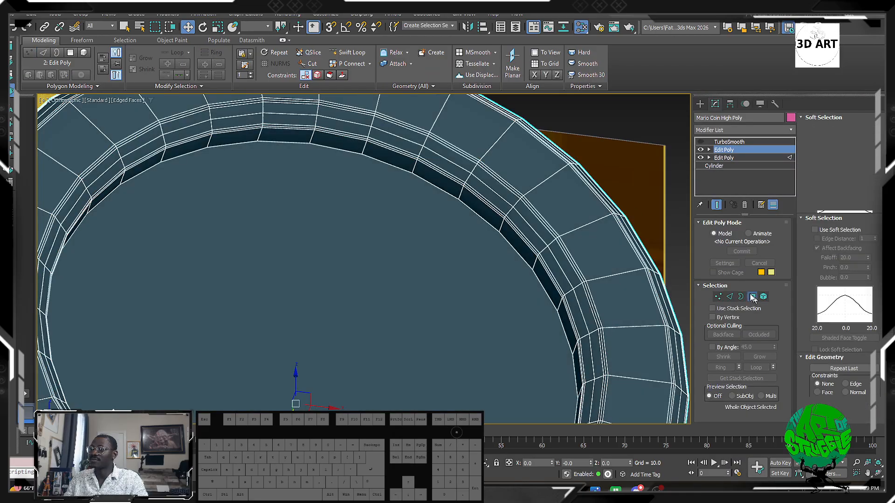
Step: Make the coin see-through and show it shaded in the front view, framed over the reference image's central slot
scroll(463, 226, down, 4)
middle_drag(437, 295, 448, 251)
mouse_move(417, 205)
middle_down()
mouse_move(425, 219)
mouse_move(414, 248)
mouse_move(418, 212)
middle_up()
scroll(425, 219, down, 3)
key(alt+x)
key(t)
key(z)
scroll(412, 243, down, 5)
key(f)
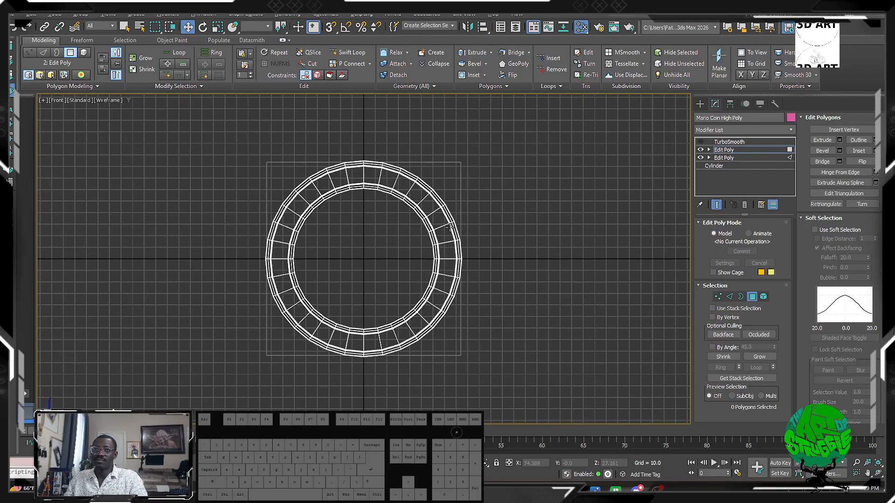
key(F3)
scroll(340, 282, up, 3)
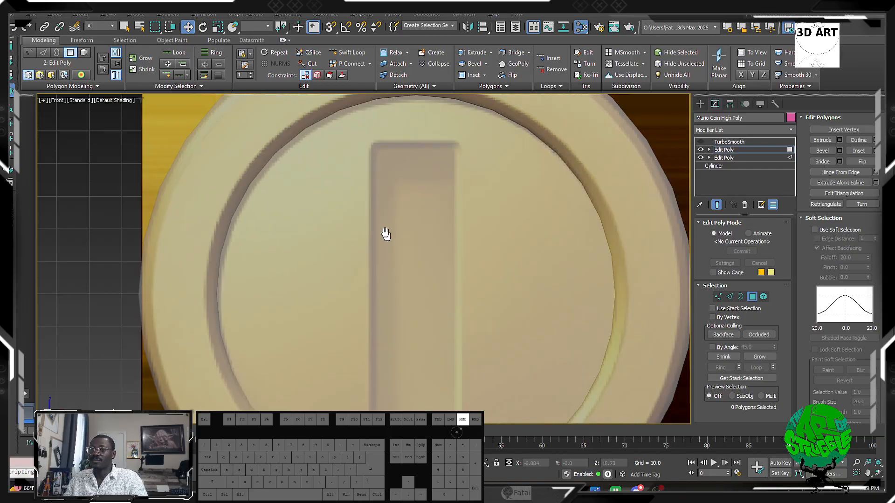
Step: Display edged faces and place a copy of the coin beside the original, about 280 units away along X
scroll(381, 227, down, 2)
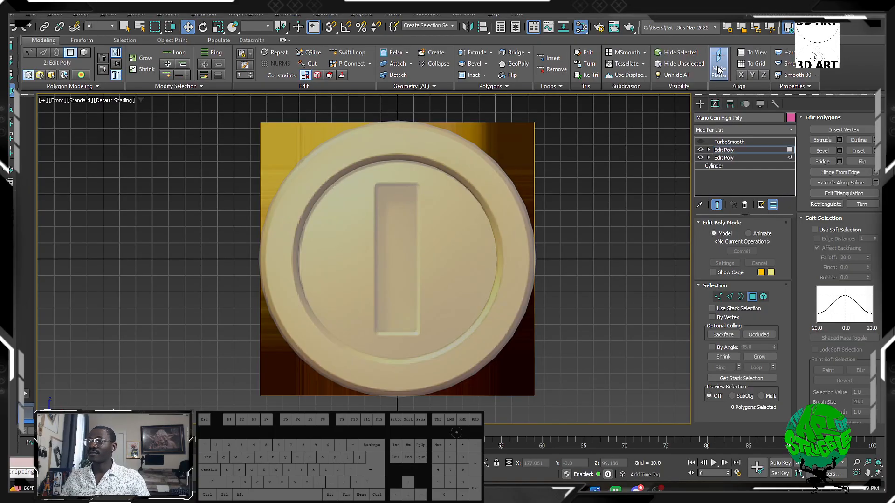
middle_drag(443, 222, 436, 254)
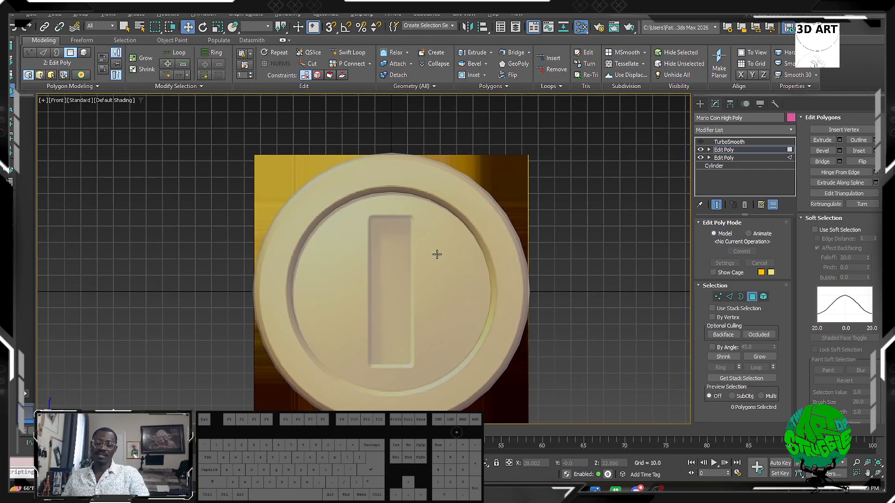
key(F4)
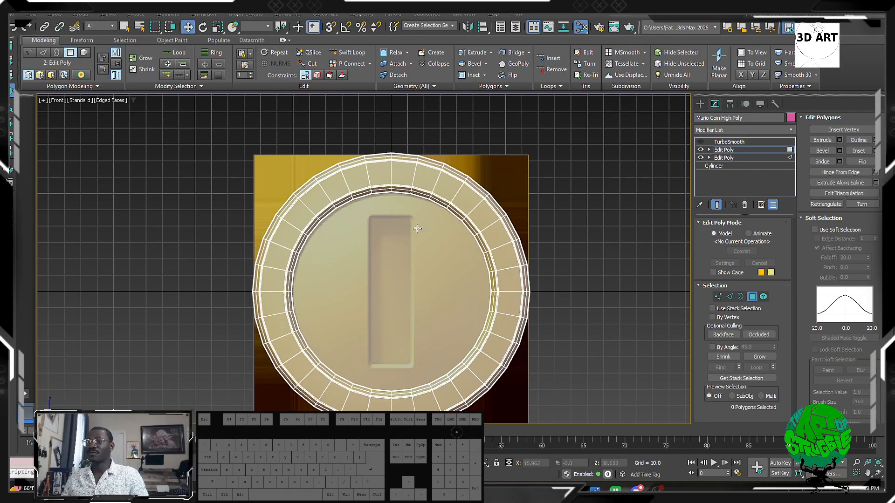
scroll(308, 324, down, 4)
click(698, 105)
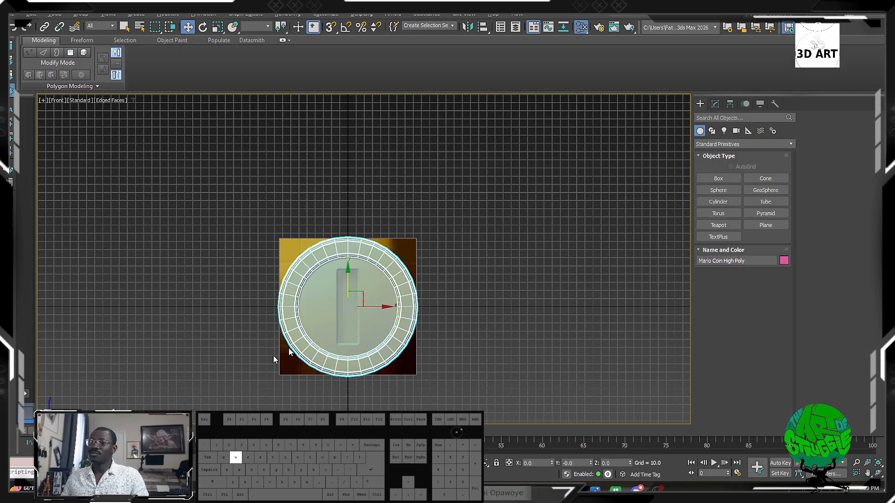
shift+drag(387, 306, 615, 307)
click(449, 284)
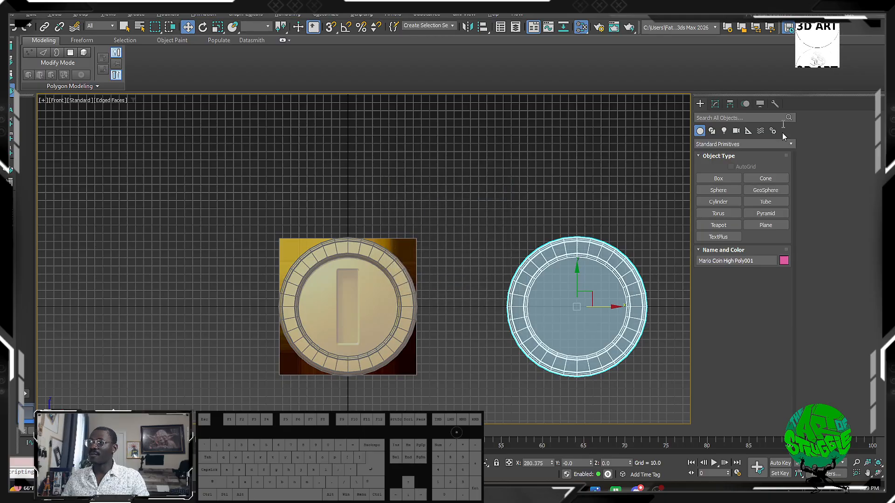
Step: Create a box over the reference slot, about 95 long, 28 wide and 79 high, passing through the coin
click(718, 179)
scroll(314, 203, up, 5)
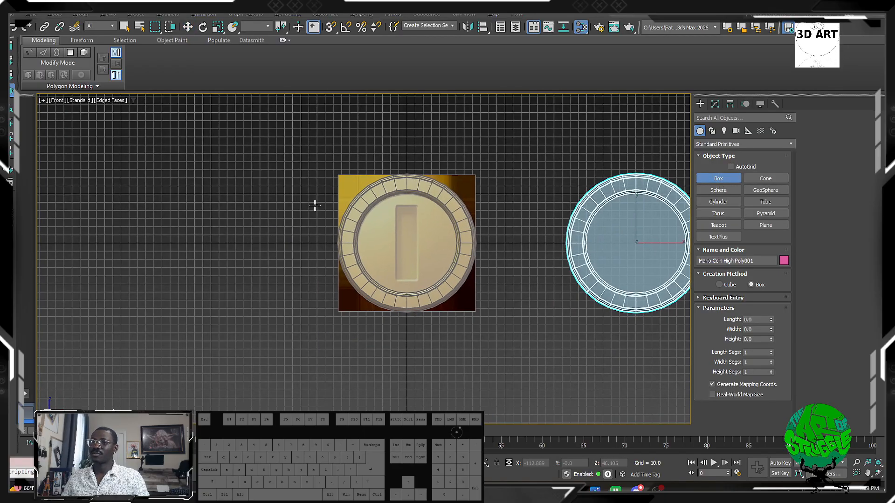
drag(402, 176, 466, 396)
alt+middle_drag(427, 213, 487, 227)
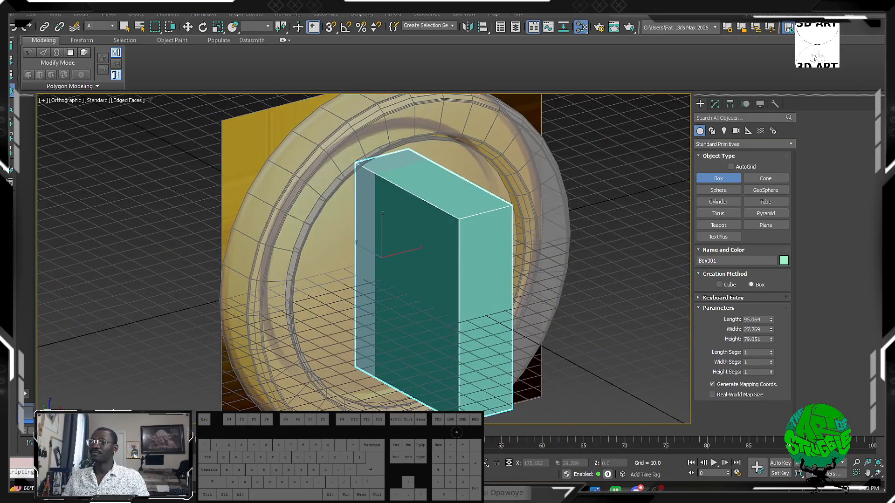
Step: Convert the box to an Editable Poly and select one of its upper depth edges at edge level
click(715, 104)
right_click(380, 290)
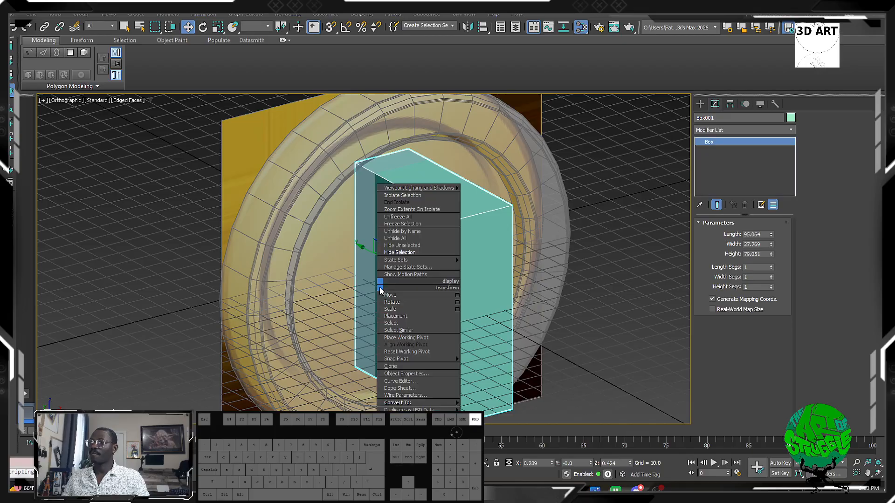
mouse_move(438, 404)
click(485, 410)
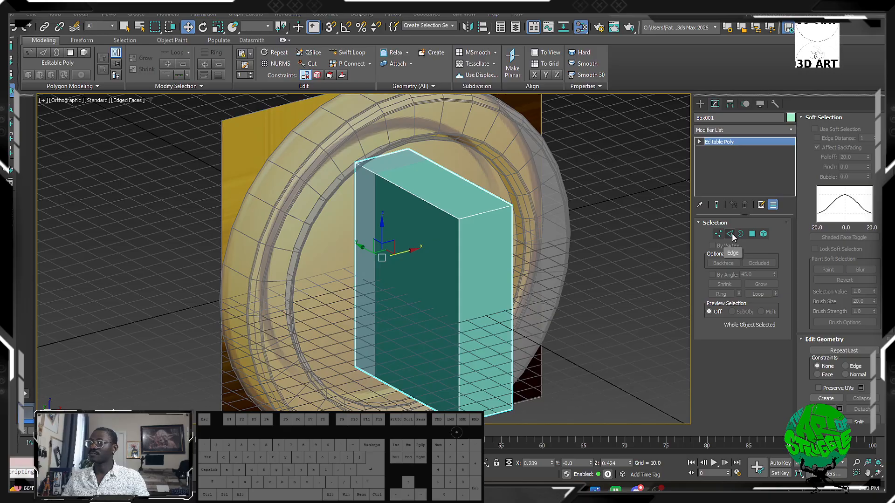
click(731, 234)
click(418, 203)
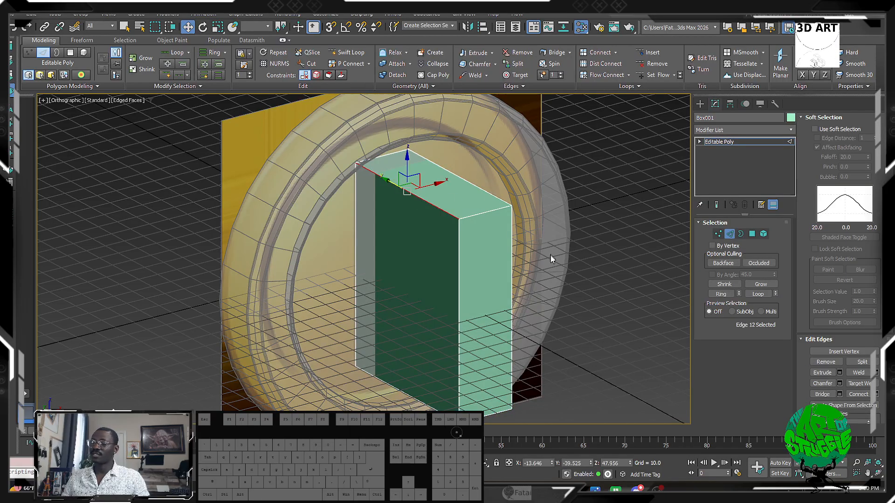
Step: Make the box see-through and frame it over the reference slot in the front view
alt+middle_drag(550, 255, 449, 244)
key(alt+x)
scroll(363, 230, down, 3)
key(f)
middle_drag(363, 230, 400, 118)
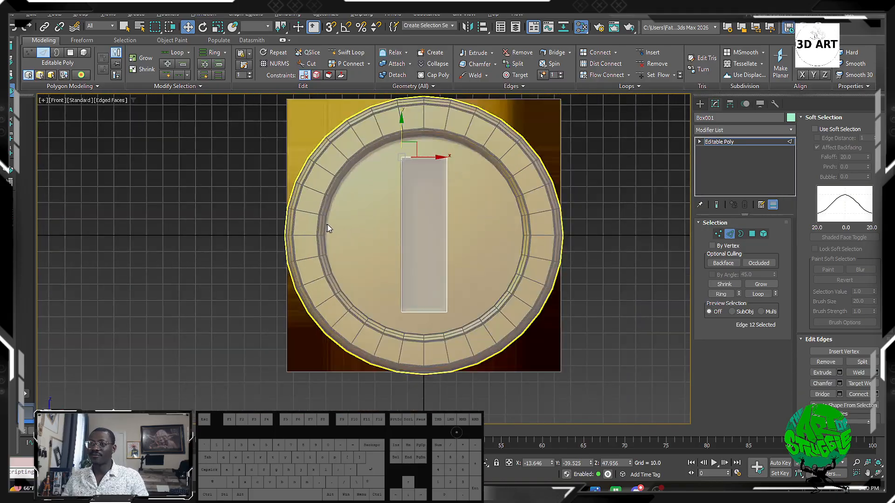
scroll(328, 228, up, 1)
scroll(488, 282, up, 1)
middle_drag(489, 281, 491, 289)
scroll(491, 289, down, 1)
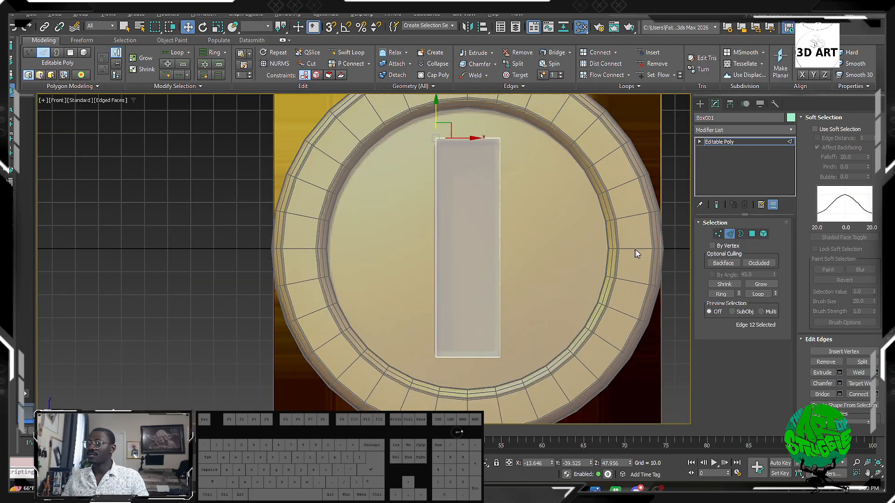
Step: Align the box to the original coin on X, Y and Z, matching centre to centre
alt+middle_drag(575, 230, 496, 228)
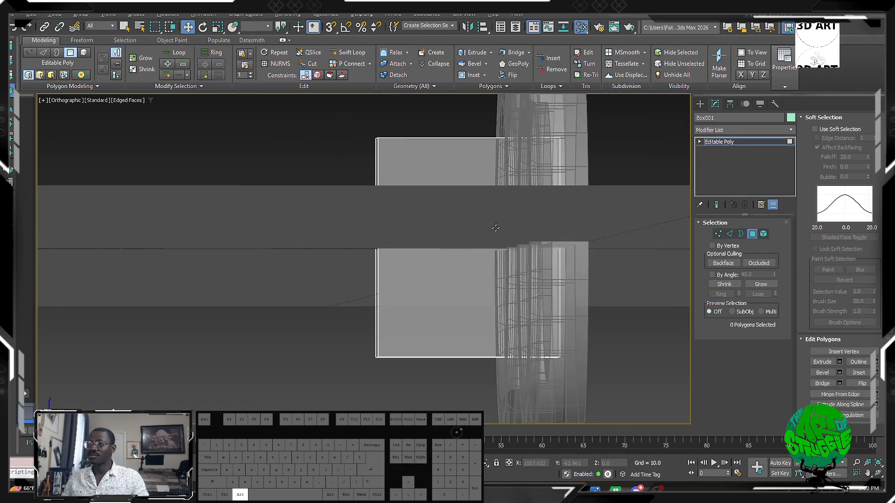
click(471, 186)
alt+middle_drag(471, 186, 619, 224)
click(703, 105)
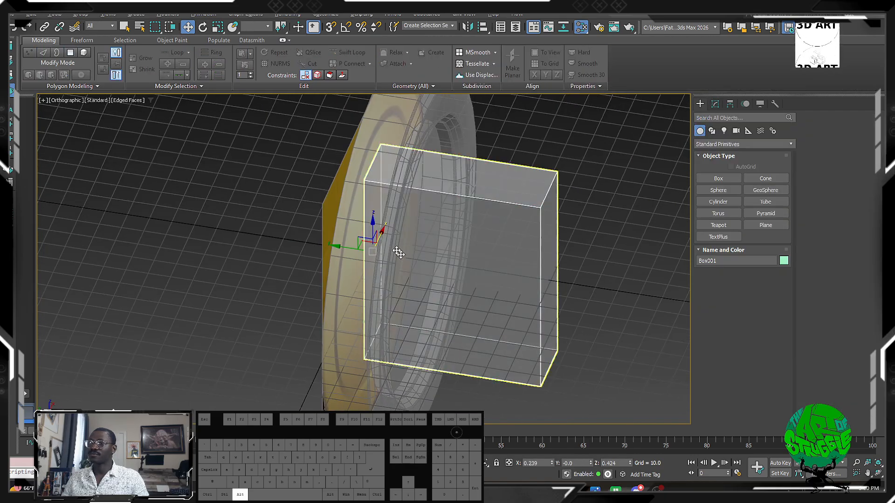
alt+middle_drag(399, 253, 434, 231)
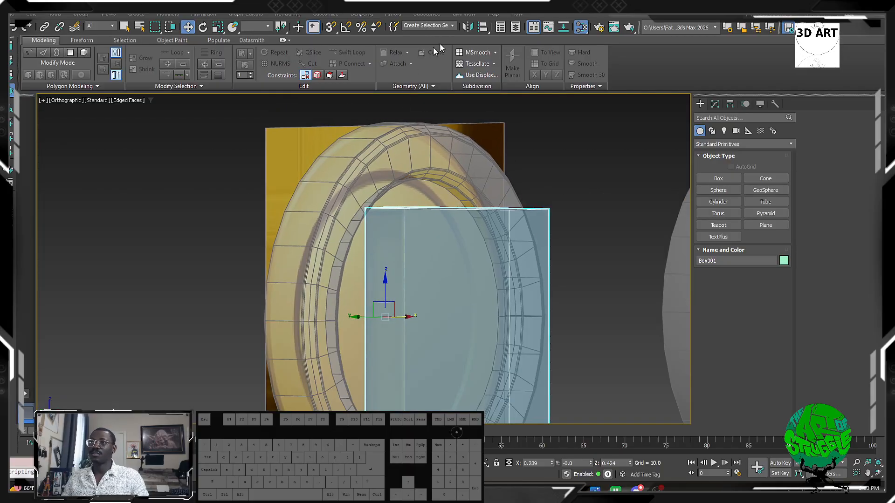
key(alt+a)
click(395, 181)
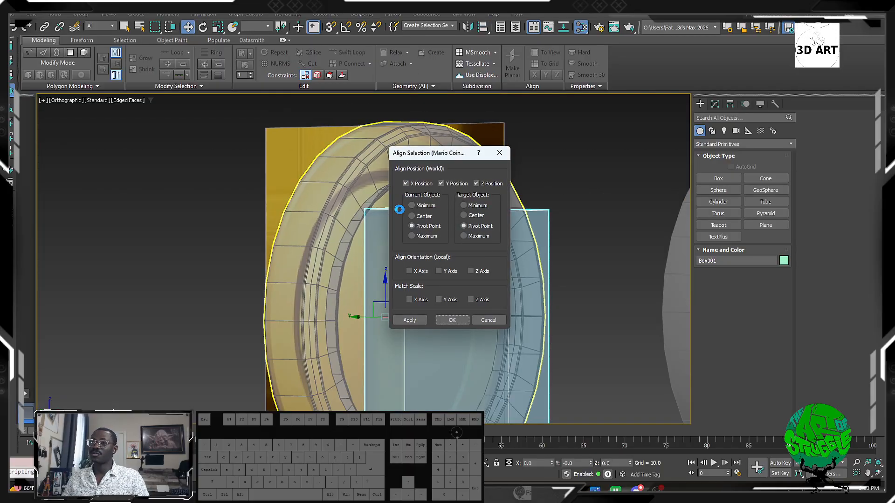
click(432, 215)
click(464, 216)
click(452, 320)
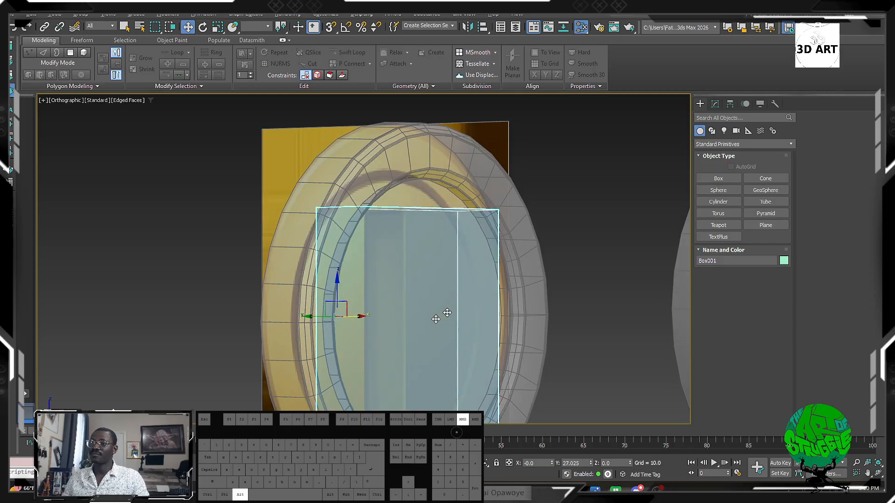
Step: Hide the original coin in the front view, leaving the box over the reference image
alt+middle_drag(439, 314, 419, 306)
key(f)
scroll(420, 294, down, 3)
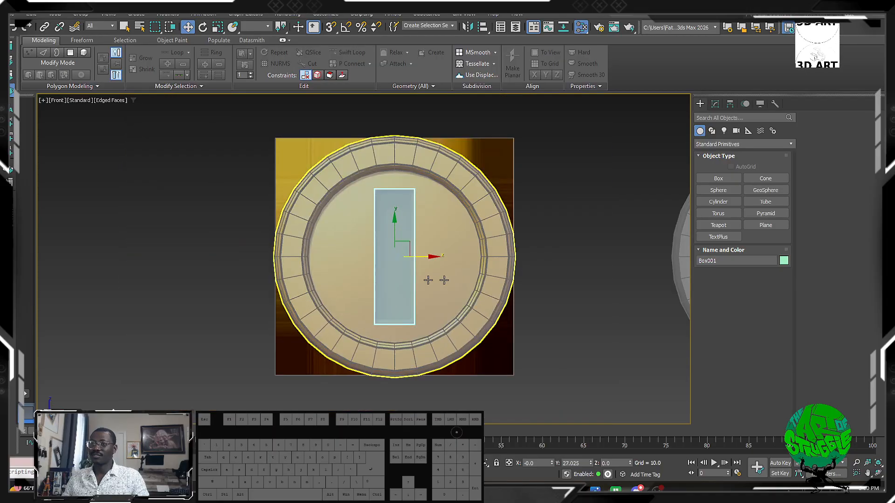
click(486, 257)
right_click(485, 258)
click(498, 224)
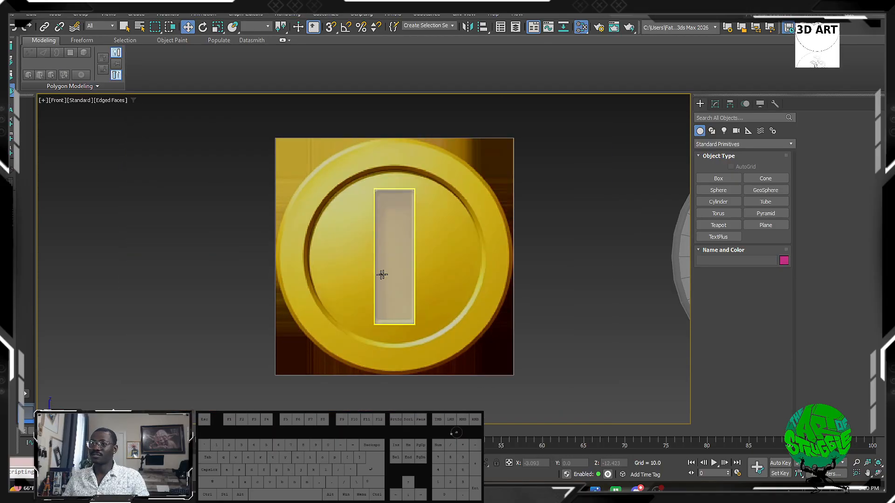
Step: Select the box's four depth edges as a ring at edge level and frame them in the front view
scroll(379, 274, up, 3)
click(408, 221)
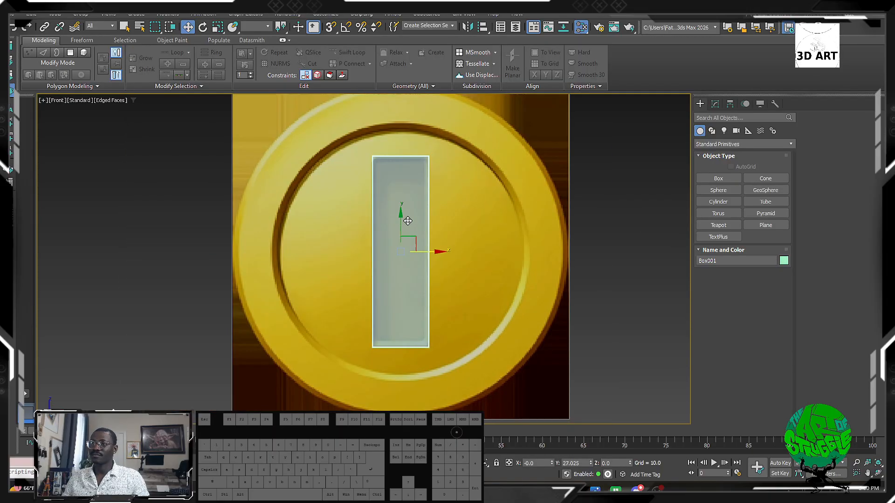
click(714, 104)
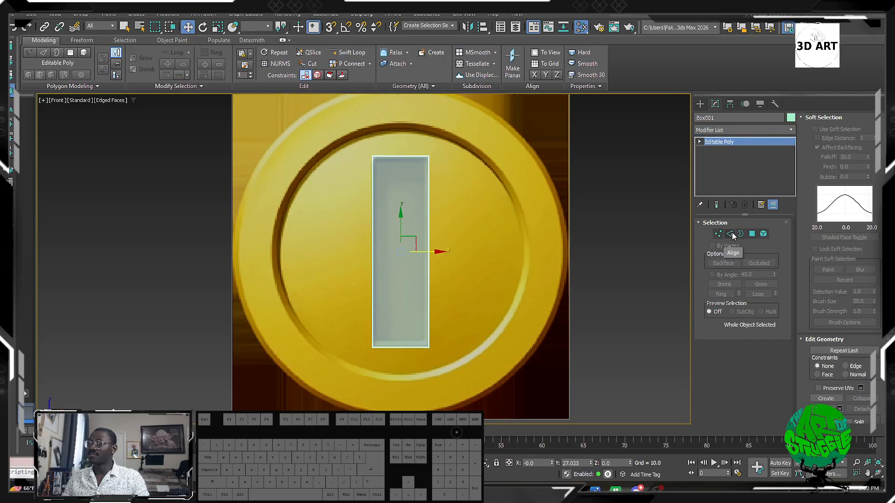
click(730, 234)
alt+middle_drag(531, 222, 486, 233)
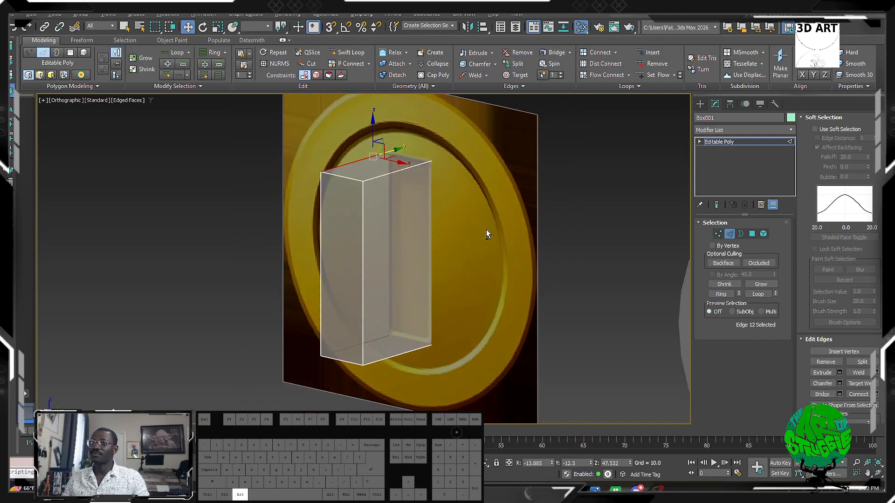
click(721, 294)
alt+middle_drag(404, 250, 354, 236)
key(f)
key(z)
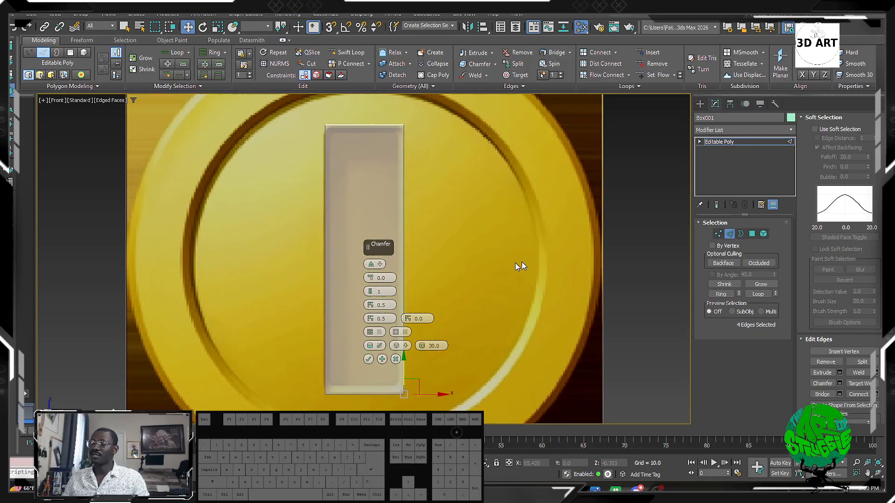
Step: Chamfer the box's four depth edges by about 3.467 with 3 connecting segments
drag(371, 281, 375, 272)
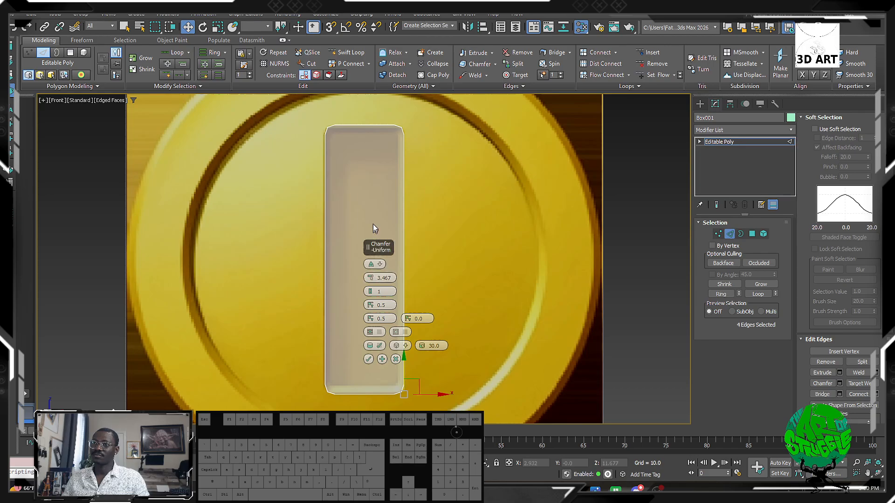
alt+middle_drag(374, 230, 331, 219)
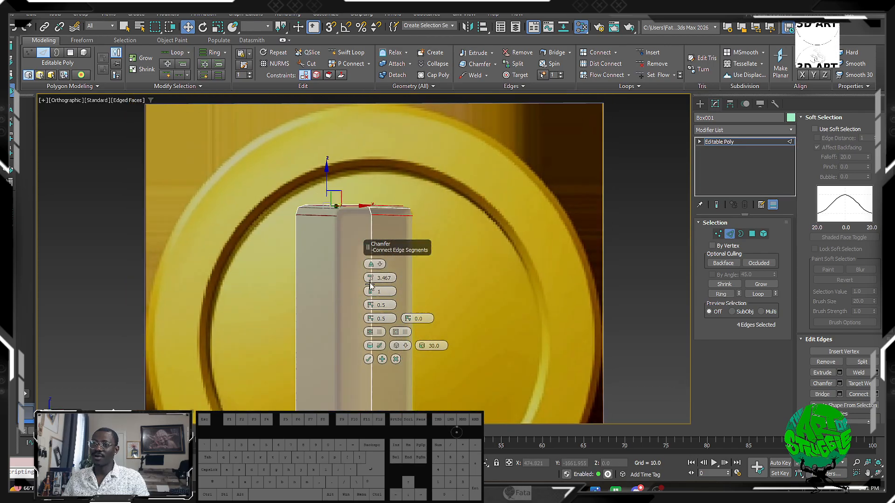
click(373, 291)
click(373, 291)
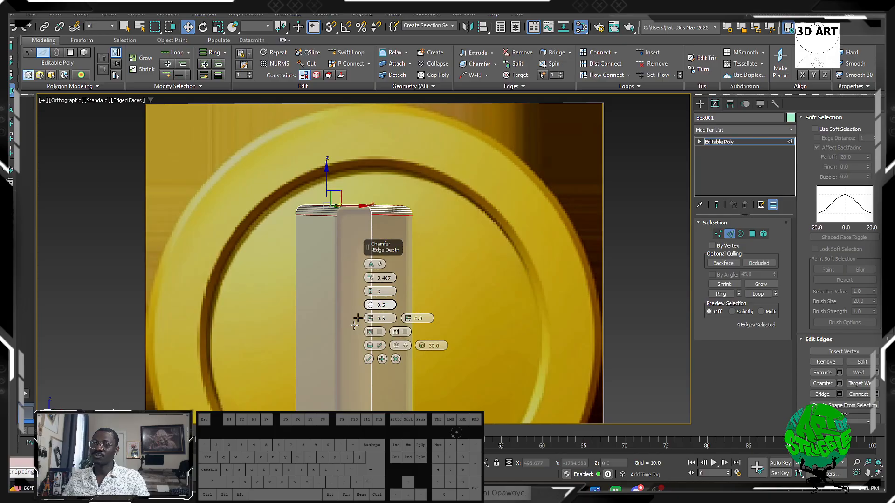
click(368, 359)
Step: Select the polygon at one end of the box and convert that selection to its border edges
alt+middle_drag(328, 256, 247, 233)
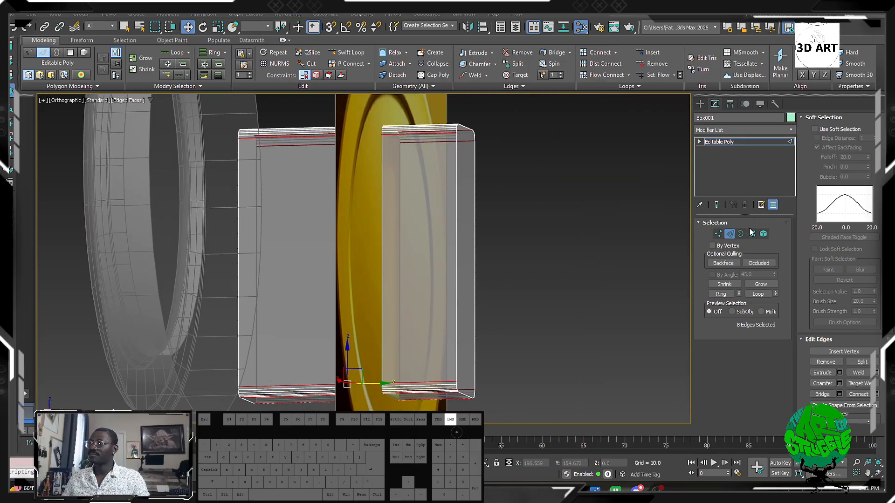
key(4)
click(464, 210)
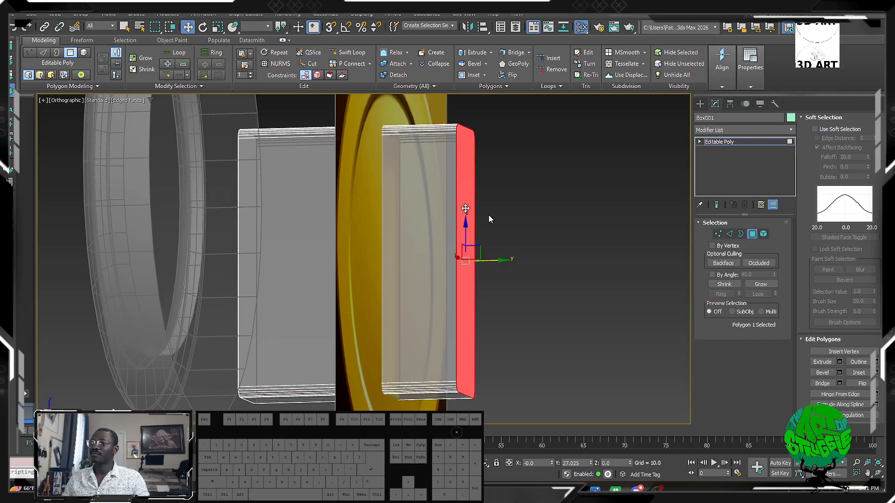
click(733, 234)
alt+middle_drag(502, 228, 529, 231)
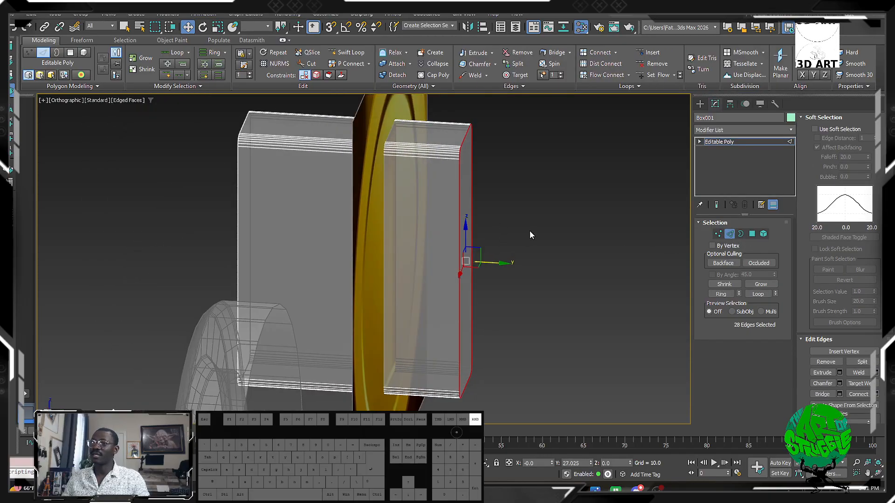
Step: Chamfer the border edges at the box's end by about 1.858 with 3 segments, keeping the Uniform chamfer type
right_click(527, 229)
click(509, 282)
alt+middle_drag(509, 282, 452, 138)
scroll(453, 140, up, 4)
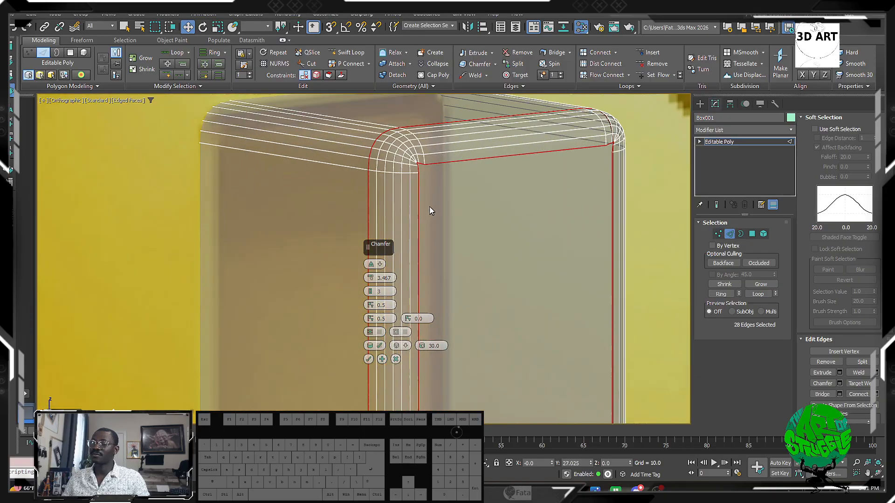
click(374, 265)
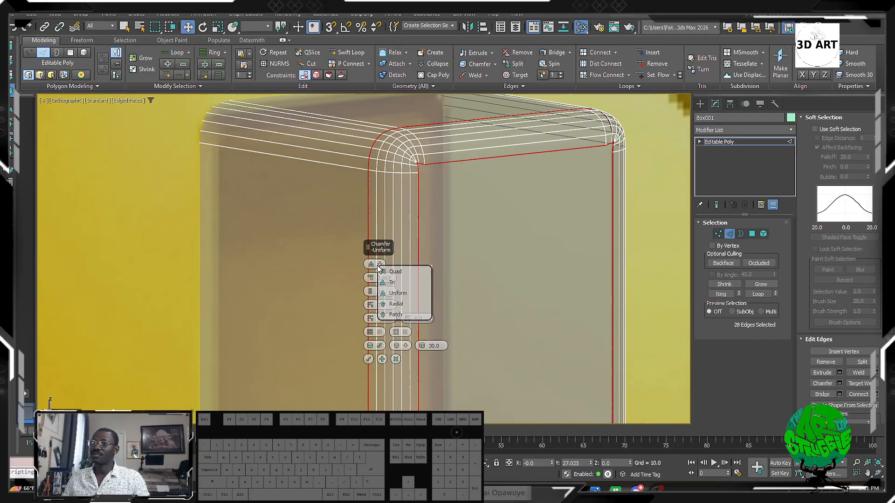
click(396, 304)
click(373, 265)
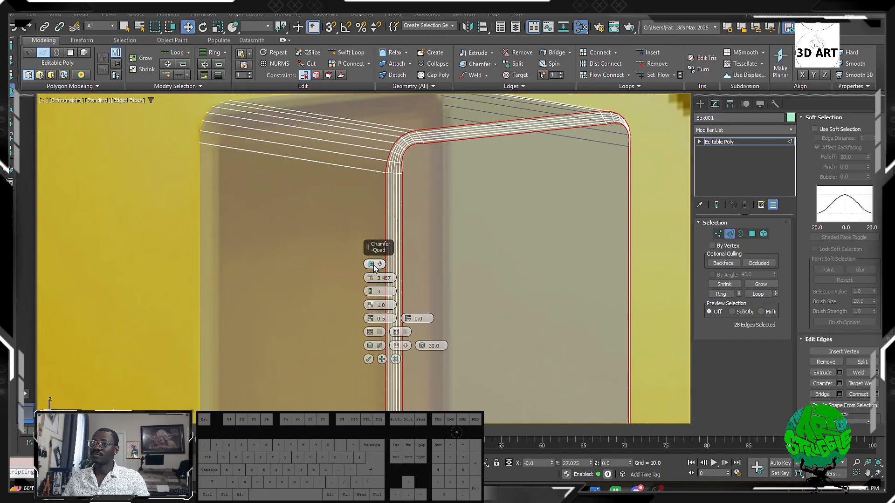
click(373, 265)
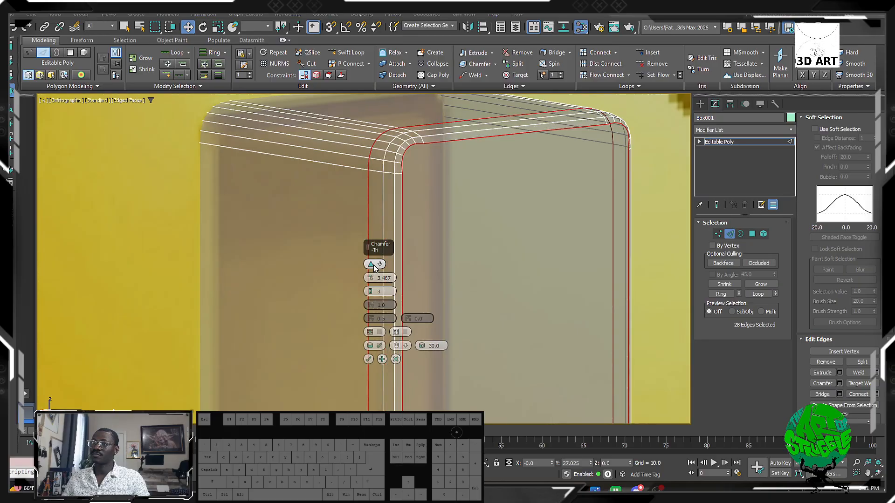
click(373, 265)
click(373, 265)
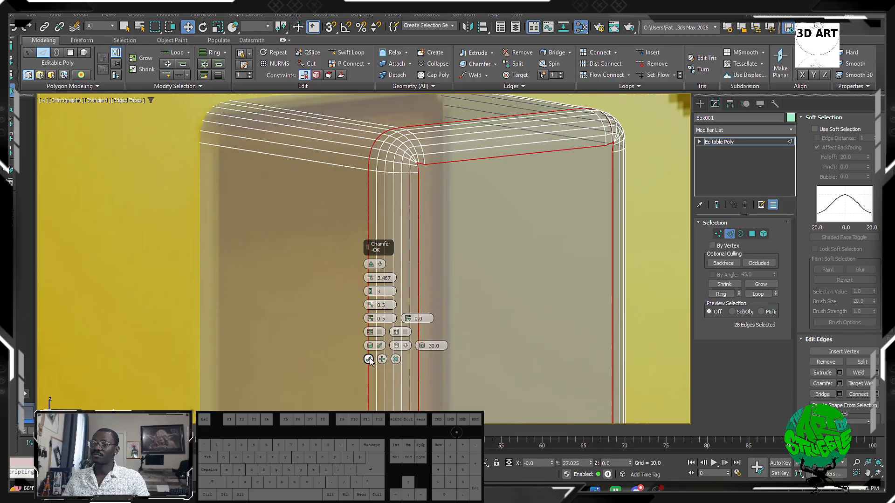
drag(370, 279, 379, 298)
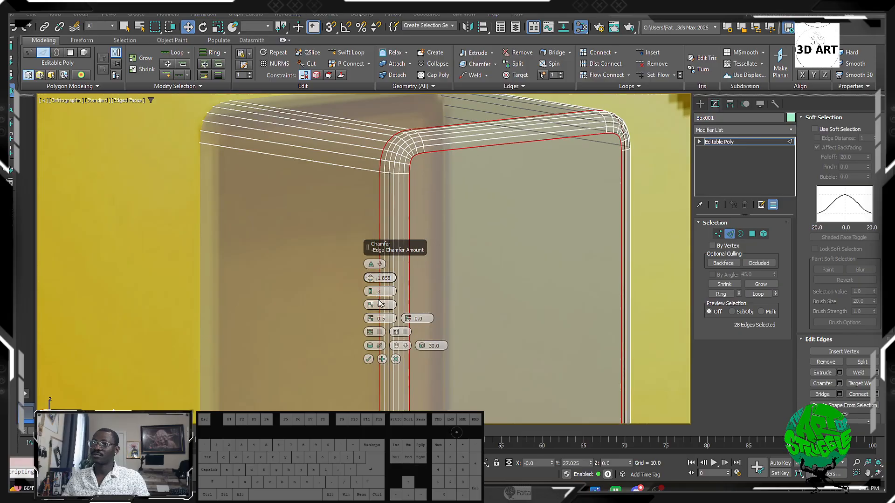
click(368, 359)
Step: Unhide all objects to bring the original coin back around the box
scroll(340, 350, down, 5)
alt+middle_drag(332, 347, 444, 148)
scroll(371, 357, down, 3)
right_click(555, 183)
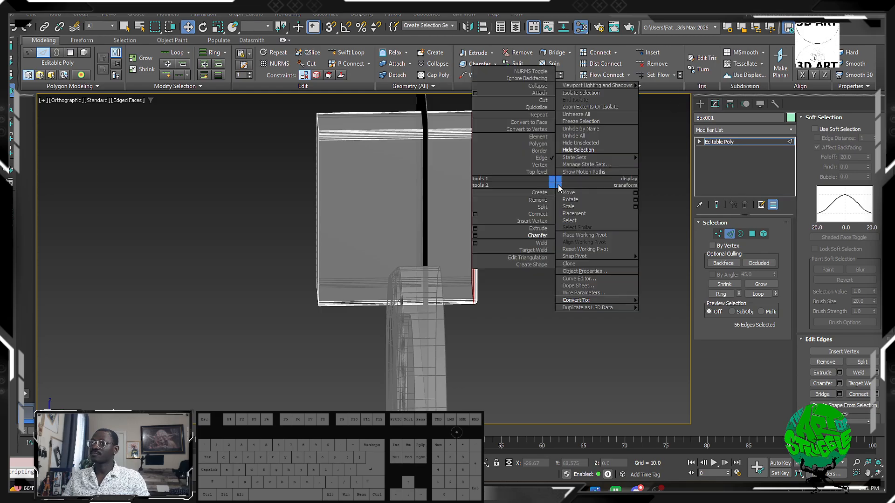
click(580, 138)
Step: Leave edge editing and move the whole box along Y to about -18.04 at the coin's front
alt+middle_drag(446, 214, 435, 238)
key(w)
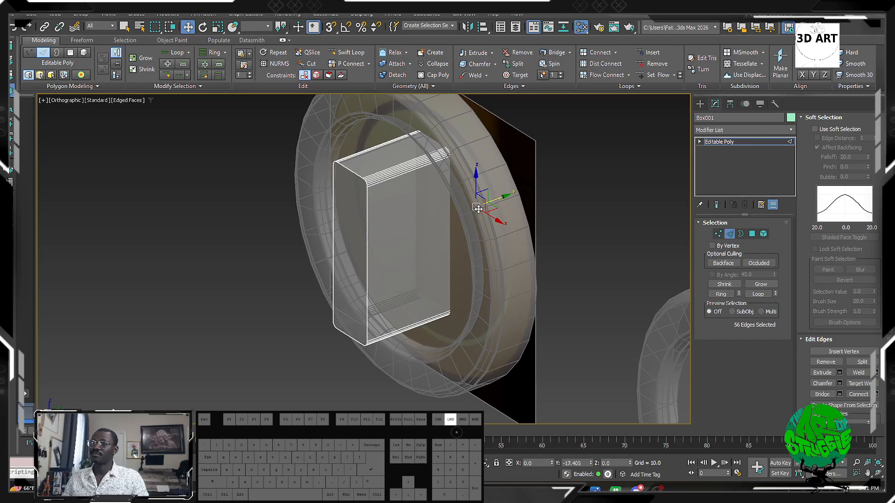
drag(507, 205, 411, 213)
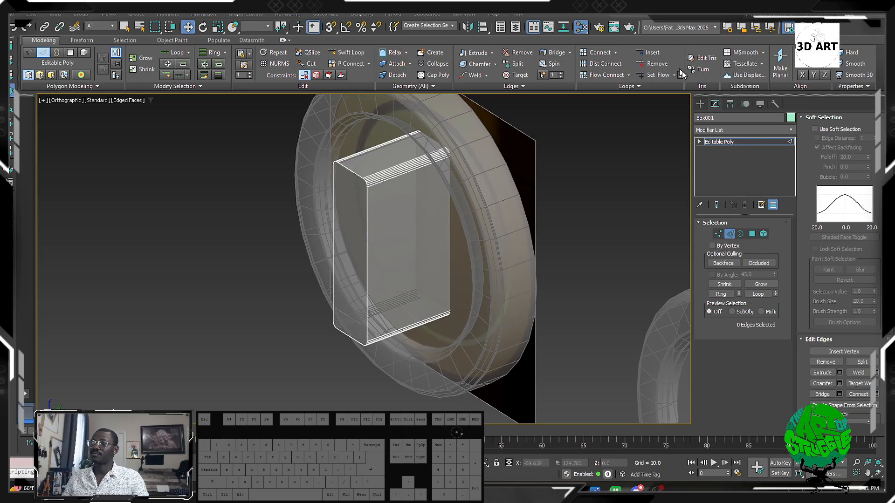
click(700, 104)
mouse_move(446, 198)
mouse_down()
mouse_move(428, 218)
mouse_move(434, 211)
mouse_up()
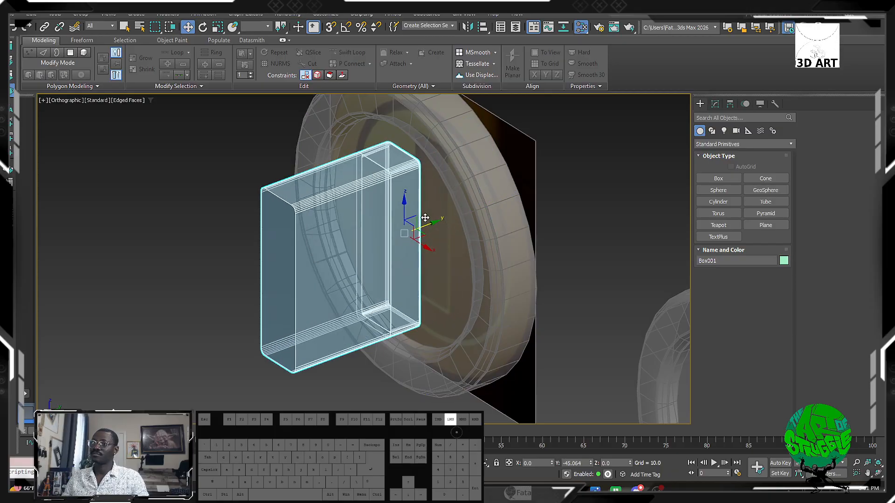
Step: Turn off the see-through display of the box, keeping the view shaded with edged faces
alt+middle_drag(434, 211, 467, 210)
key(F3)
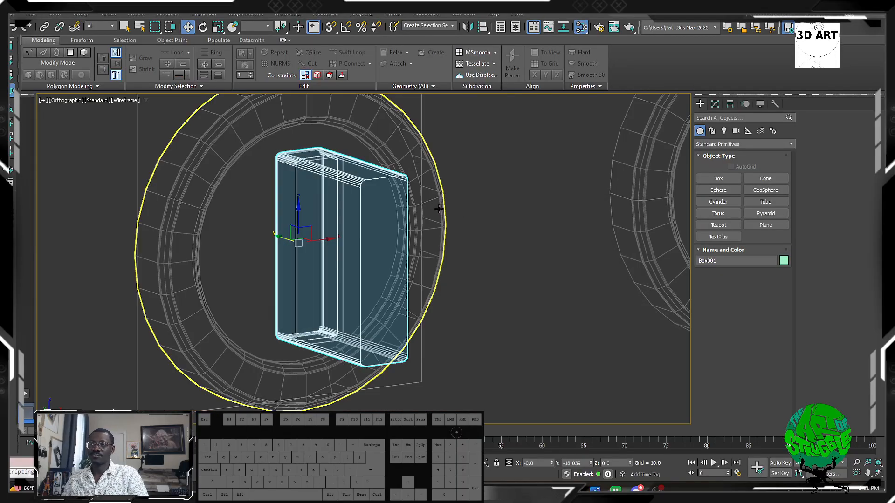
key(F3)
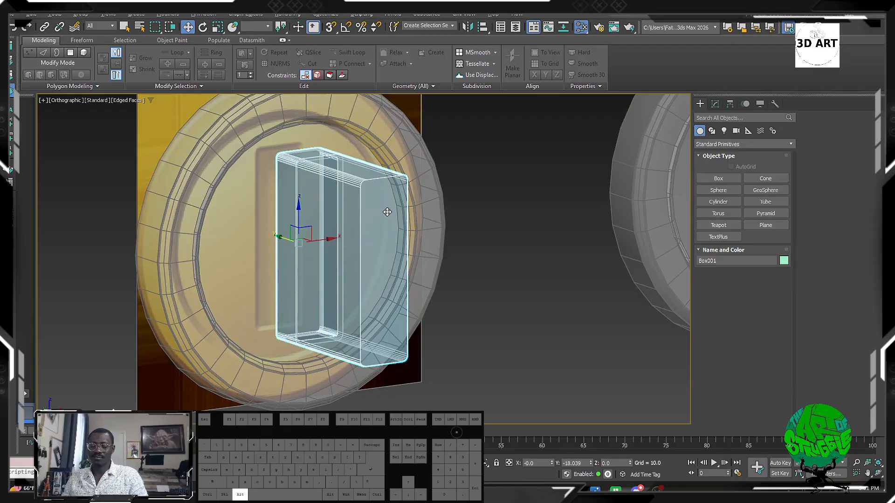
key(alt+x)
alt+middle_drag(387, 212, 402, 230)
Step: Remove the edge loop that runs around the box partway along its depth
key(2)
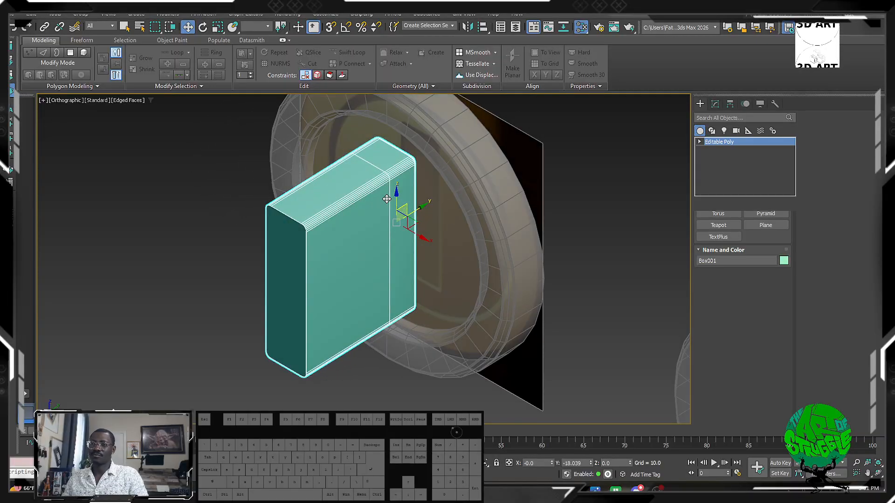
click(388, 187)
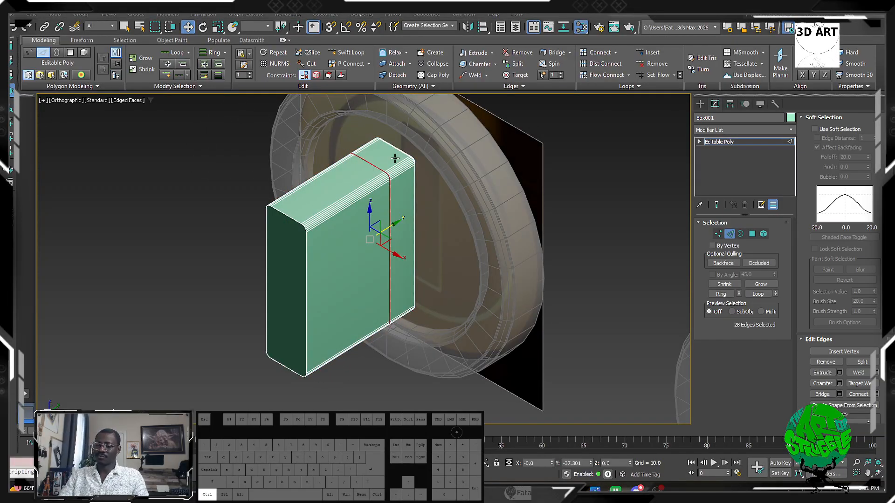
key(ctrl+d)
alt+middle_drag(364, 282, 401, 245)
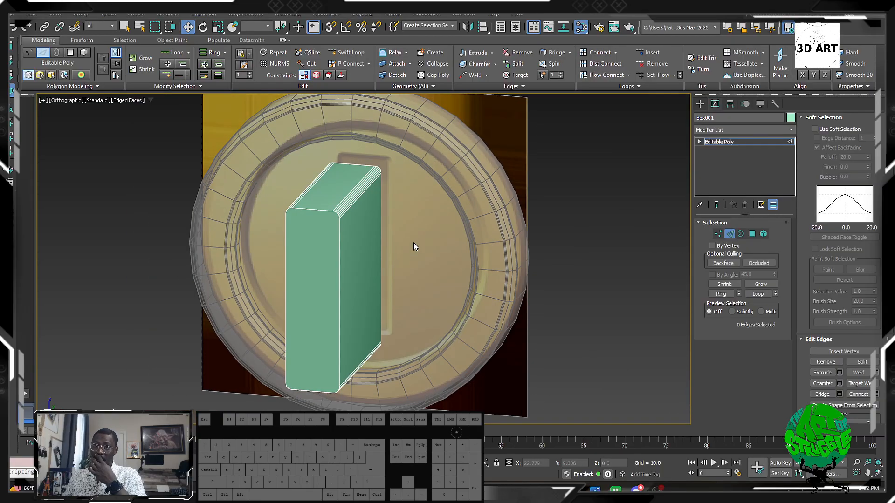
alt+middle_drag(388, 209, 411, 215)
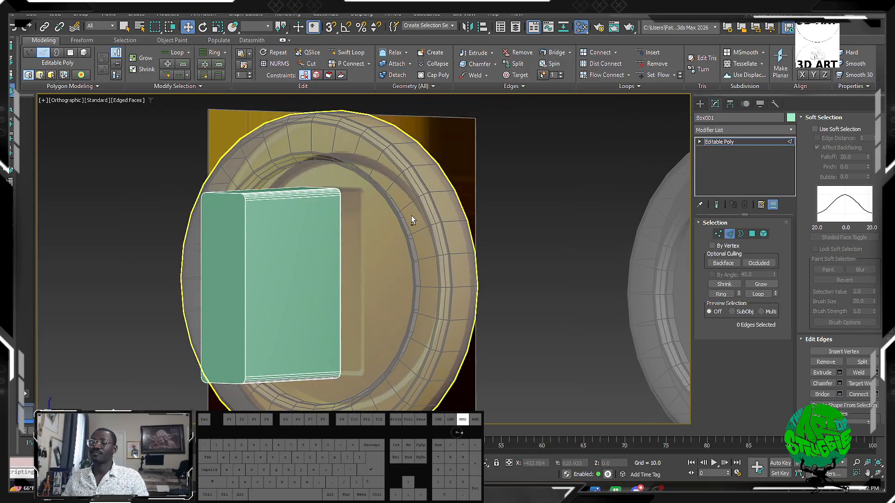
scroll(385, 194, down, 2)
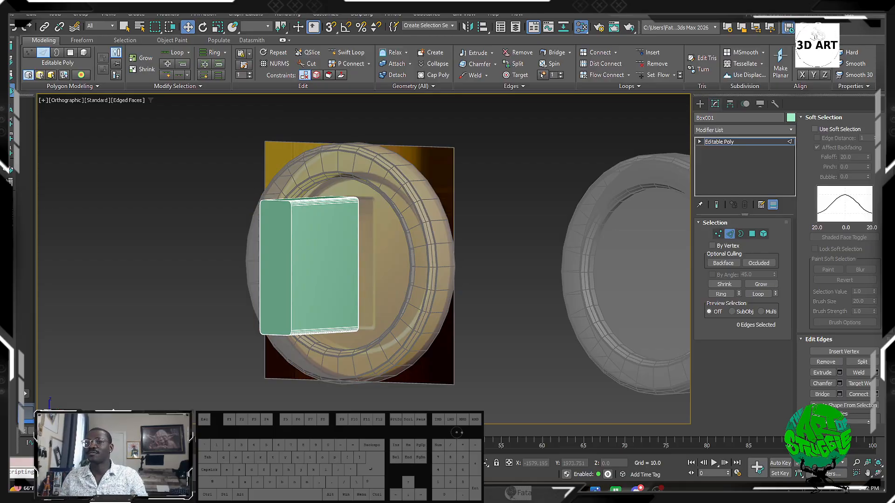
Step: Clone the box as a copy along X and place it on the second coin
click(701, 103)
alt+middle_drag(138, 276, 390, 285)
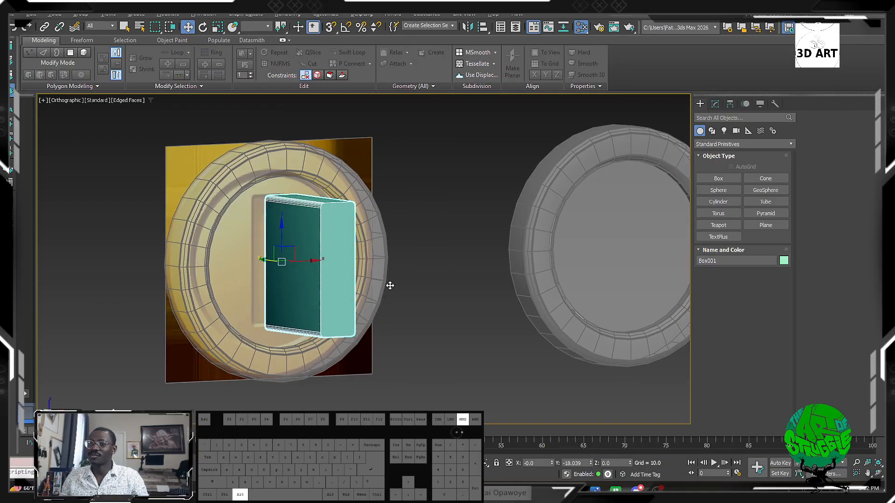
mouse_move(307, 258)
shift+mouse_down()
mouse_move(654, 225)
mouse_move(639, 228)
shift+mouse_up()
click(449, 281)
mouse_move(451, 281)
alt+middle_down()
mouse_move(387, 282)
mouse_move(271, 306)
alt+middle_up()
click(453, 193)
ctrl+click(480, 245)
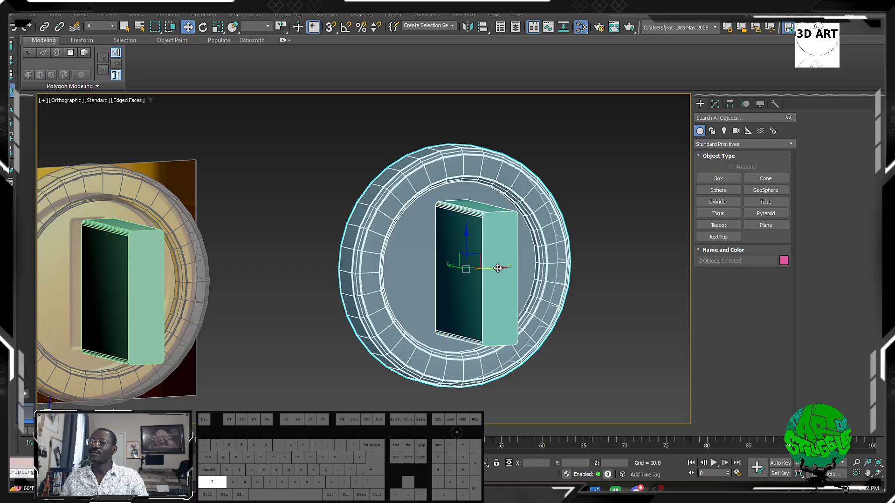
click(529, 197)
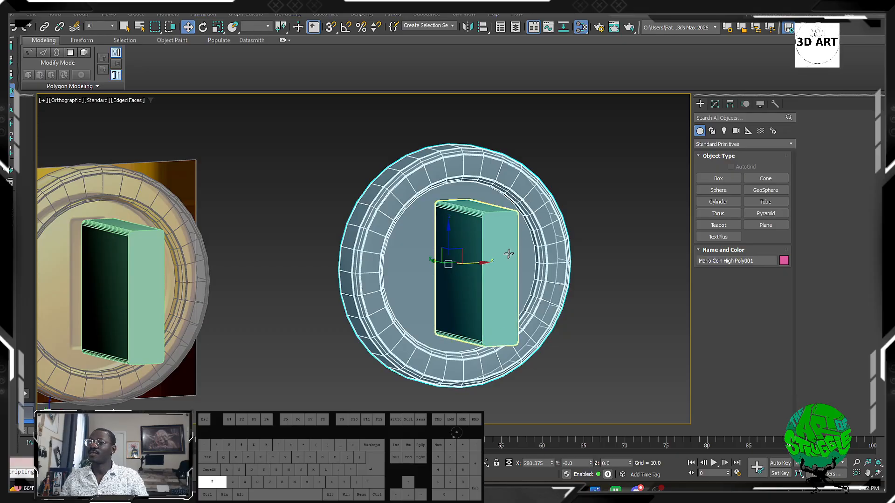
Step: Select the coin over the reference image together with its box and clone both as a copy beyond the second coin
scroll(214, 212, down, 5)
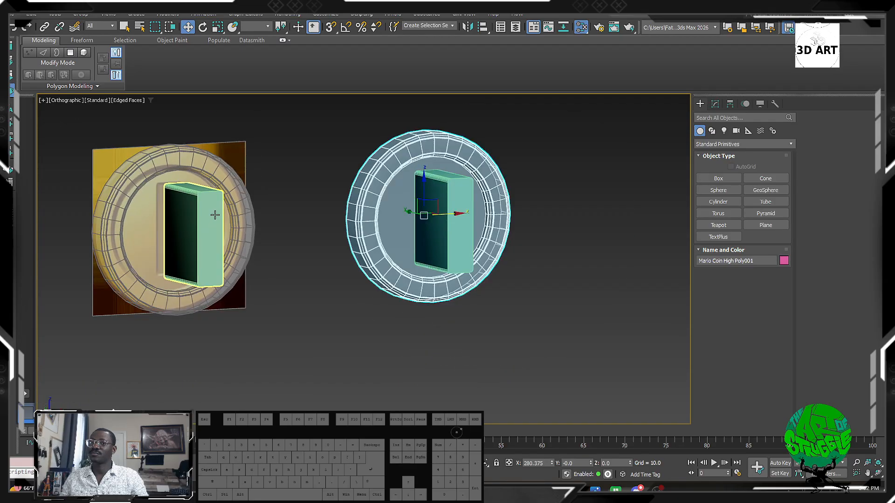
click(211, 217)
ctrl+click(210, 217)
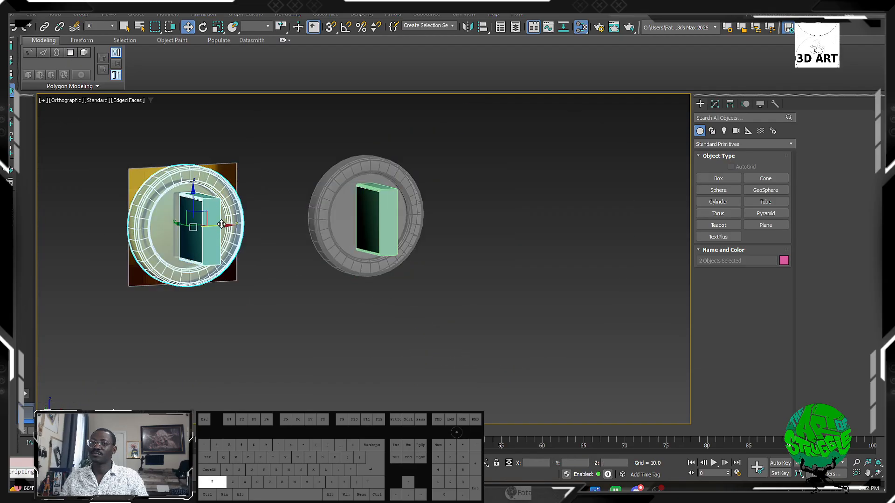
mouse_move(211, 217)
shift+mouse_down()
mouse_move(526, 211)
mouse_move(576, 173)
shift+mouse_up()
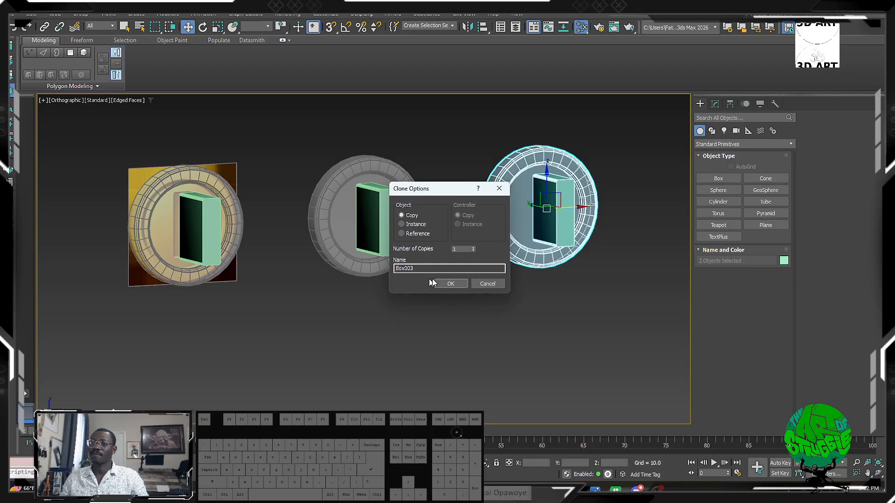
click(445, 282)
Step: Delete the original box from the coin over the reference image
click(188, 204)
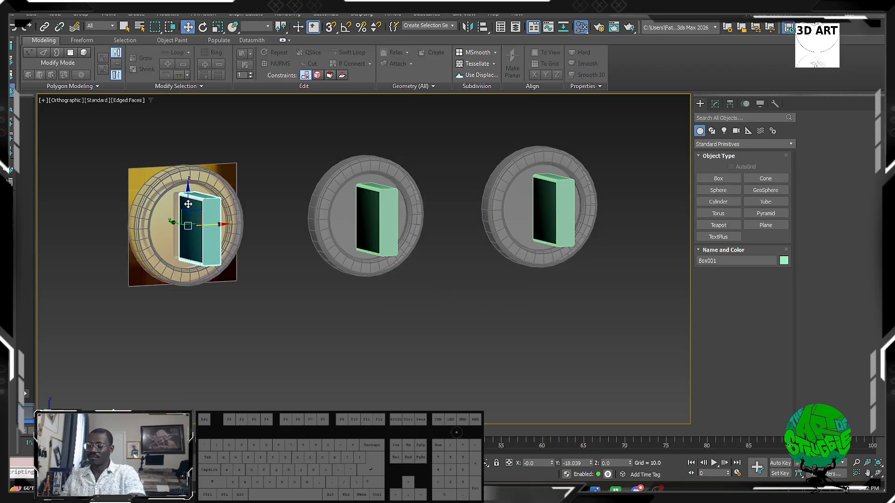
key(Delete)
middle_drag(362, 223, 235, 250)
Step: Select the third coin on its own, without its box, and show its modifier stack
click(419, 226)
alt+middle_drag(420, 221, 398, 224)
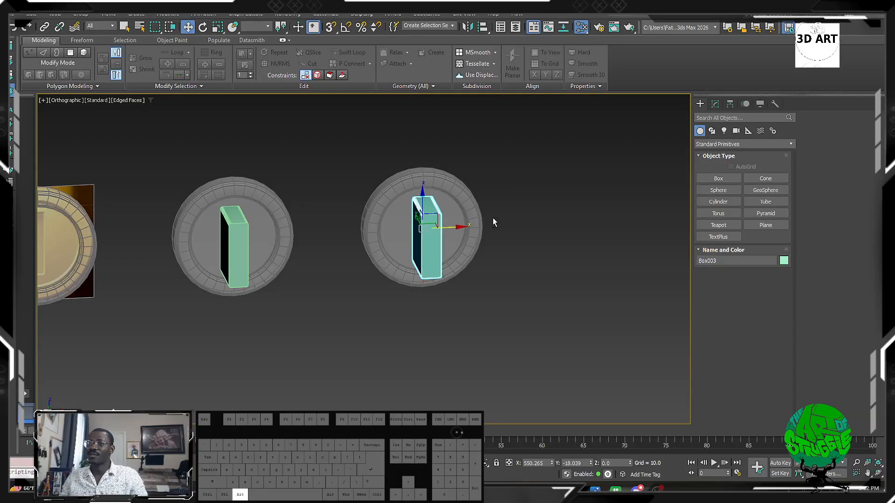
alt+middle_drag(493, 222, 466, 233)
scroll(466, 229, up, 5)
scroll(471, 235, down, 4)
click(458, 241)
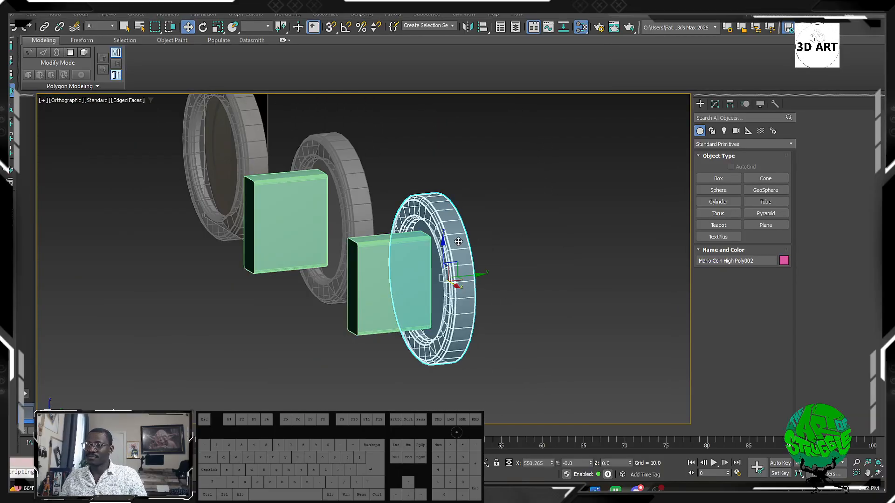
click(714, 104)
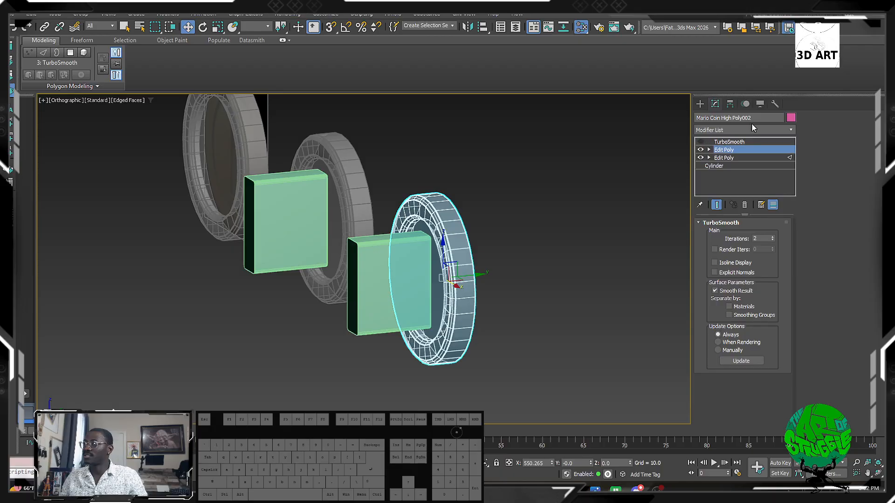
click(752, 126)
text(s)
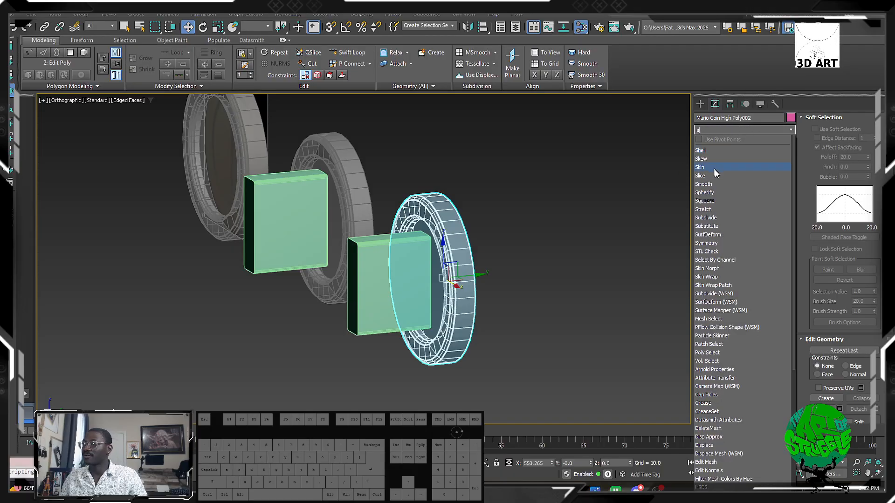
click(719, 251)
Step: Add a Symmetry modifier above the third coin's TurboSmooth and set its mirror axis to Z
click(746, 142)
click(765, 130)
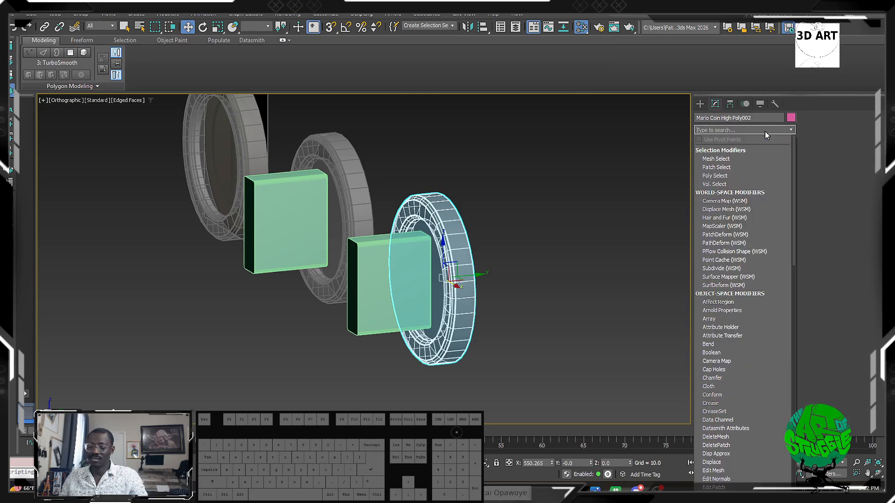
text(s)
click(729, 243)
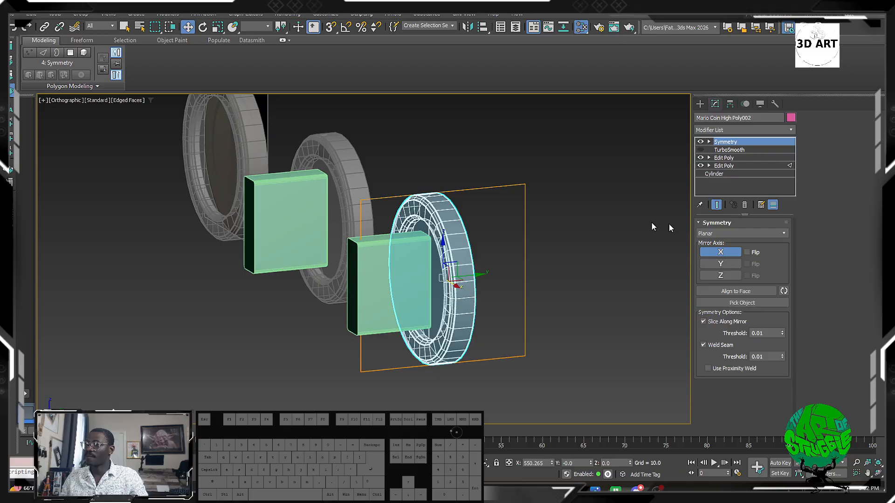
click(731, 266)
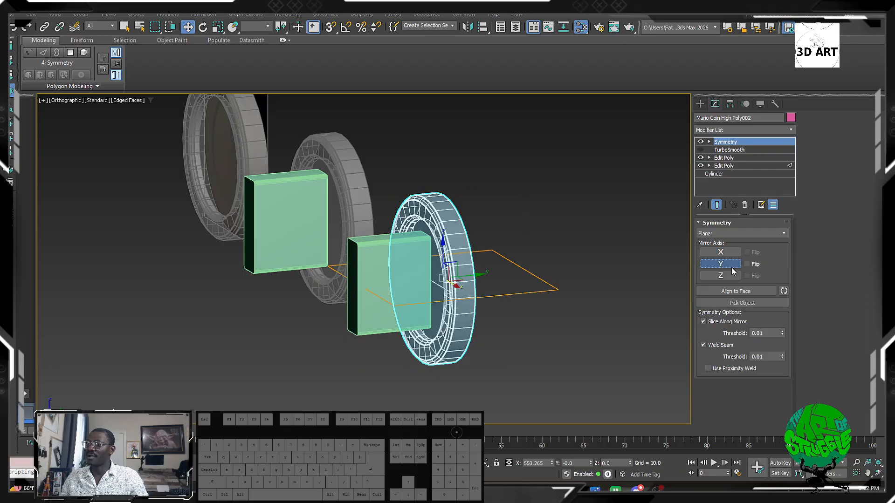
click(721, 276)
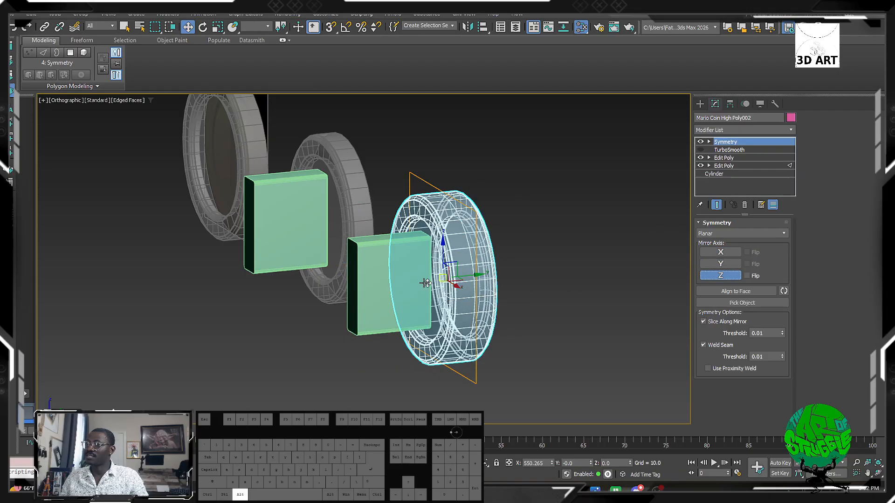
Step: Move the Symmetry mirror plane along Y to about -3.037 to adjust the thickness of the mirrored coin
alt+middle_drag(426, 283, 422, 292)
scroll(426, 292, up, 4)
key(1)
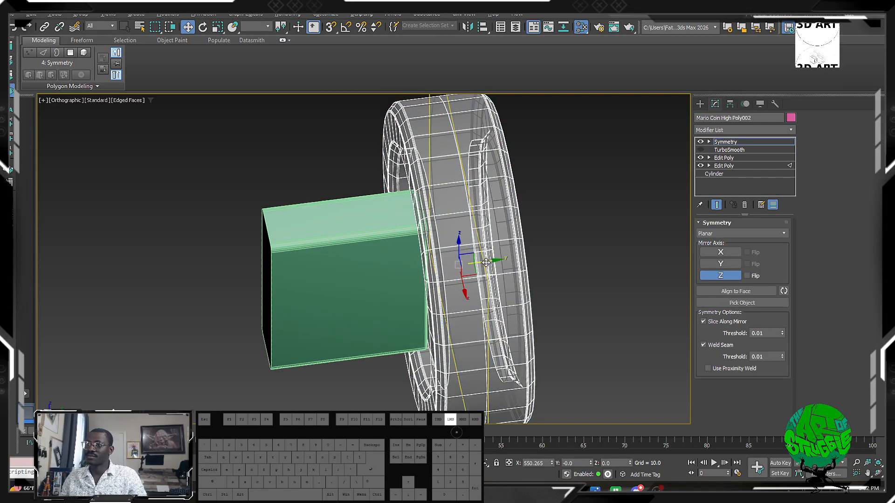
drag(486, 263, 480, 268)
Step: Convert the mirrored third coin to an Editable Poly
alt+middle_drag(483, 265, 588, 228)
right_click(588, 227)
mouse_move(638, 345)
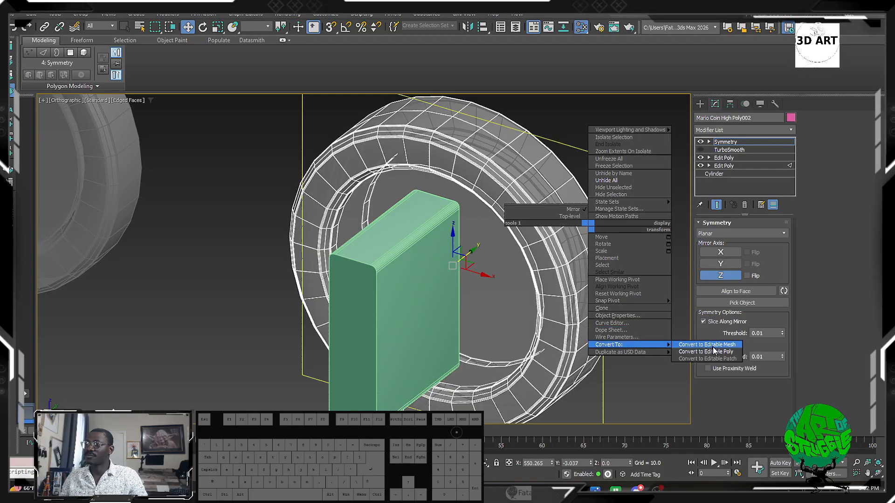
click(713, 351)
alt+middle_drag(512, 210, 467, 170)
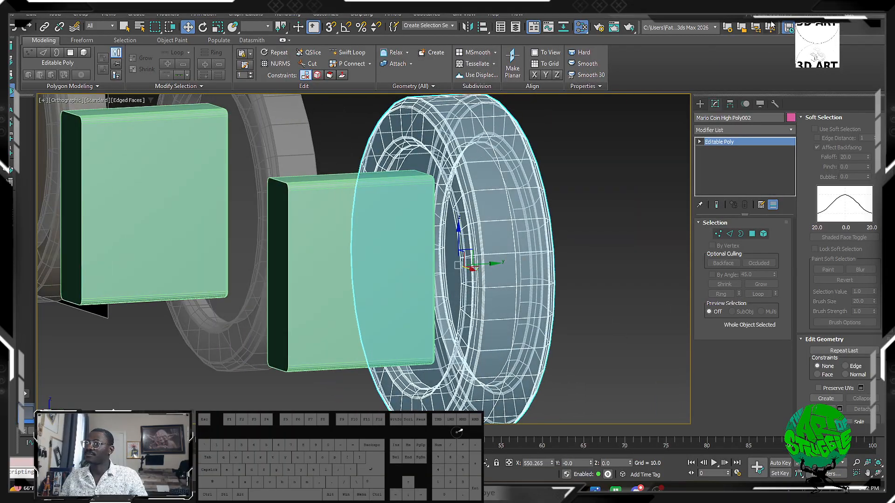
Step: Select the third coin's box cutter and display the viewport in default shading without edged faces
click(700, 105)
click(369, 224)
alt+middle_drag(370, 224, 522, 192)
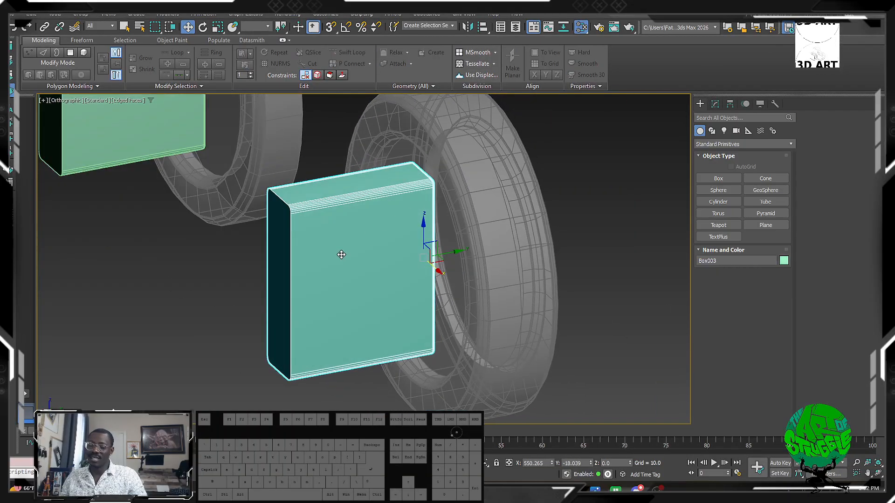
middle_drag(352, 253, 343, 285)
key(F3)
key(F3)
key(F4)
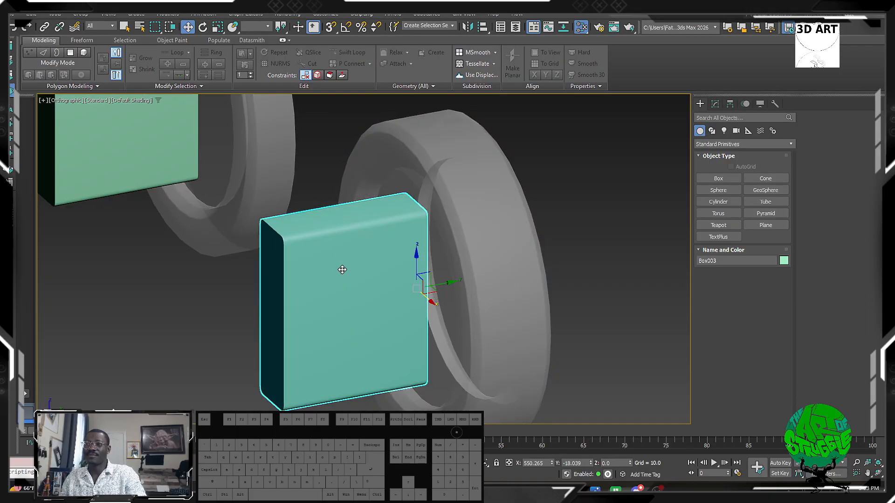
Step: Turn off the see-through display of the third coin and keep only that coin selected
click(470, 259)
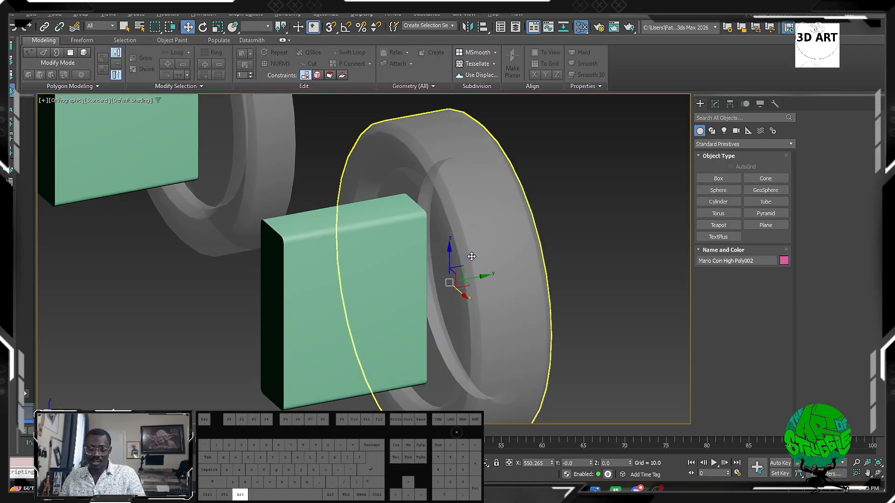
key(alt+x)
alt+middle_drag(485, 249, 503, 151)
click(360, 226)
alt+middle_drag(360, 225, 451, 133)
drag(589, 132, 507, 158)
alt+middle_drag(506, 159, 507, 283)
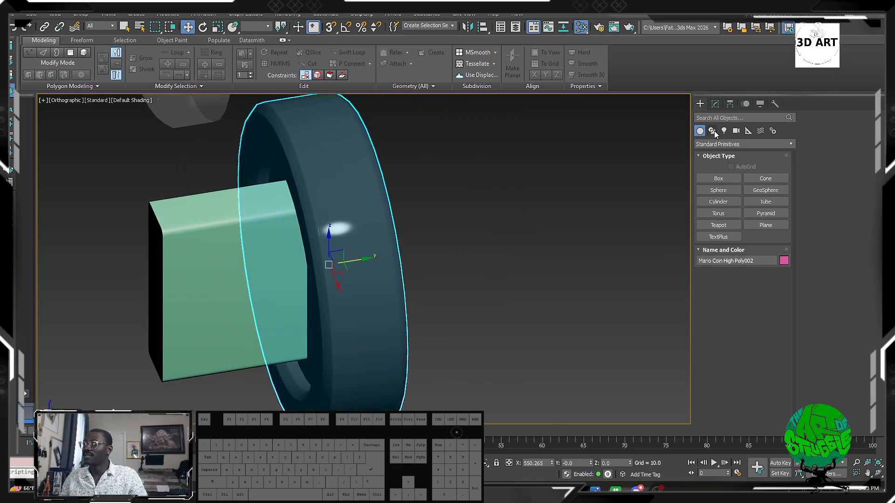
Step: Create a Boolean compound object from the third coin, set to Subtract, with its box cutter as the operand
click(729, 144)
click(726, 172)
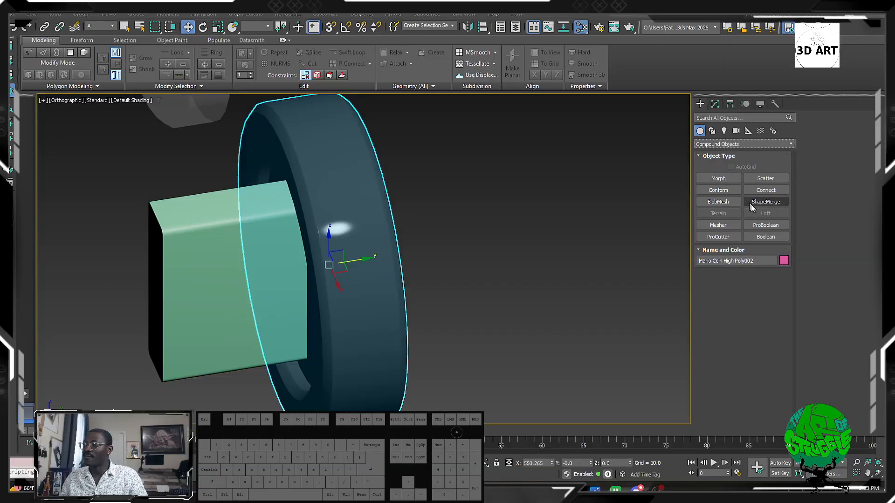
click(767, 238)
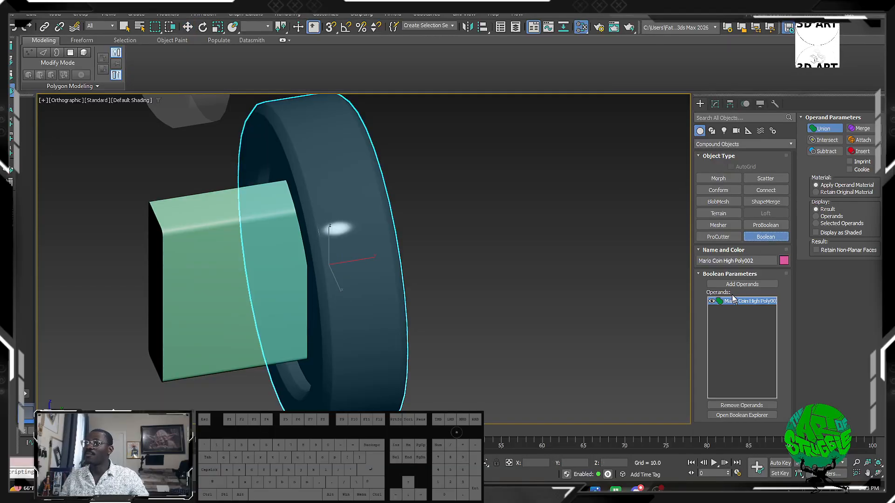
click(826, 152)
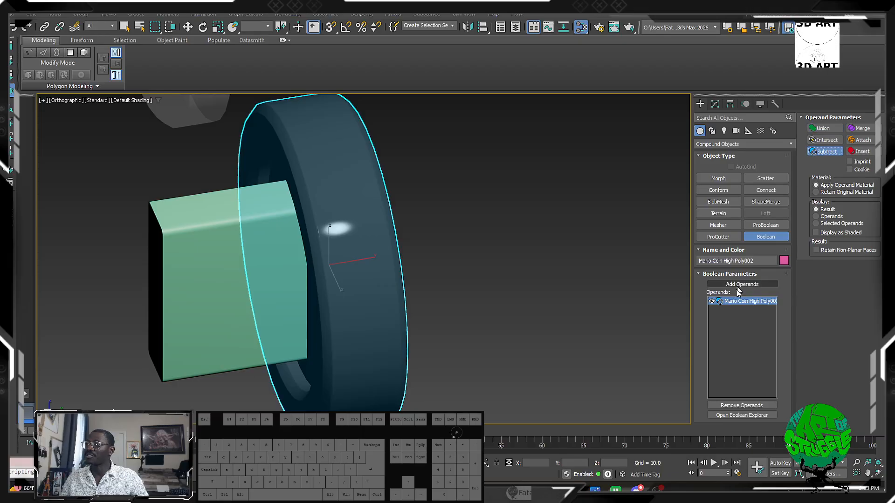
click(748, 285)
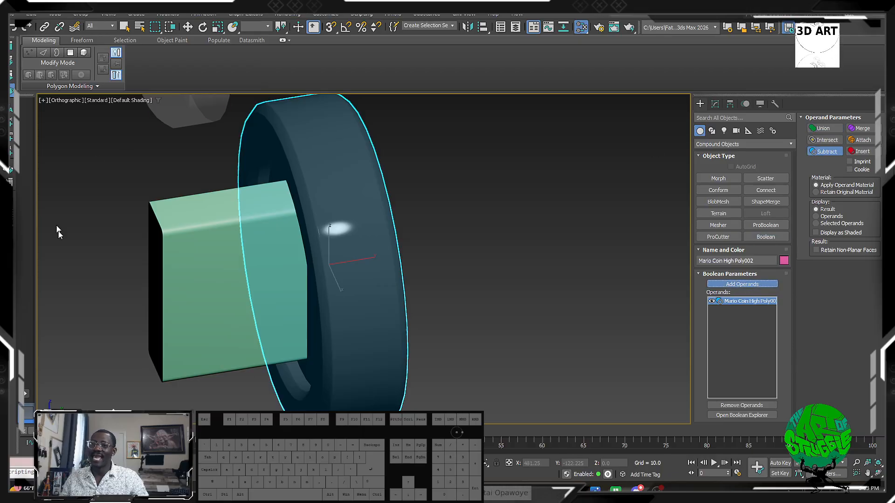
click(189, 253)
alt+middle_drag(189, 253, 325, 190)
scroll(318, 212, up, 6)
scroll(330, 192, down, 2)
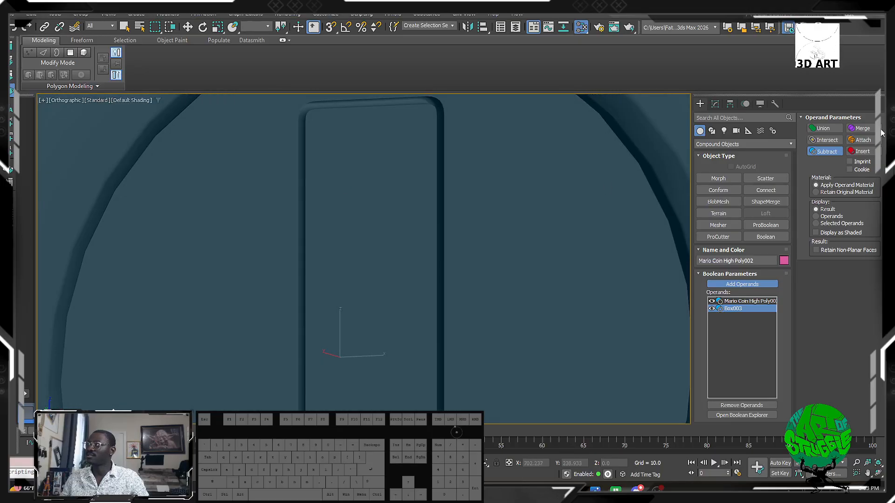
Step: Try the Intersect and Union operations on the box operand of the third coin's Boolean
click(839, 141)
click(824, 129)
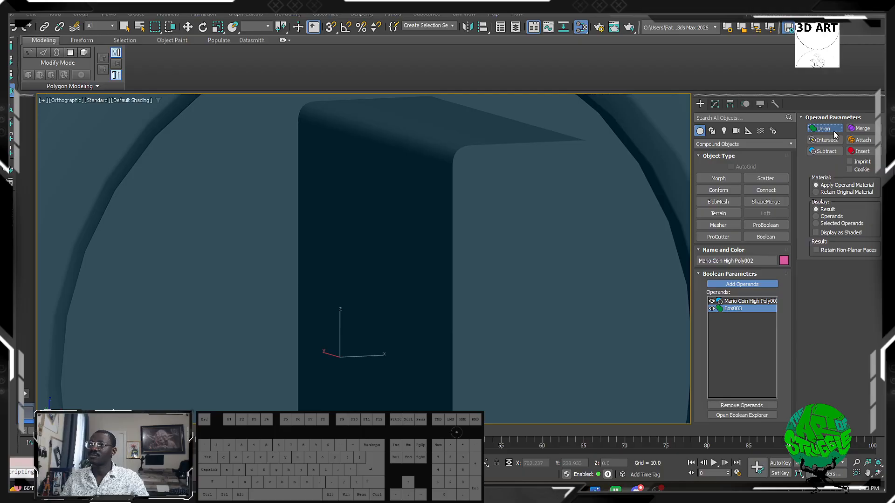
scroll(437, 176, down, 3)
alt+middle_drag(437, 176, 396, 166)
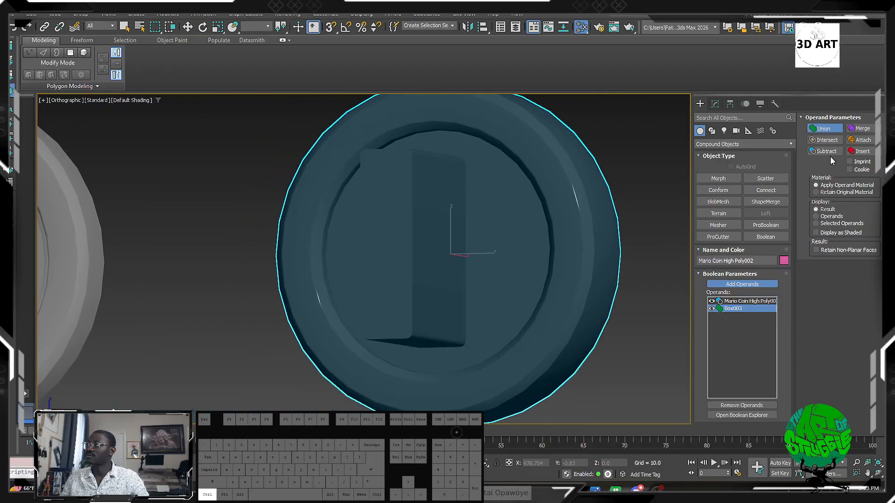
Step: Undo the Boolean operation that combined the box with the coin
key(ctrl+z)
key(ctrl+z)
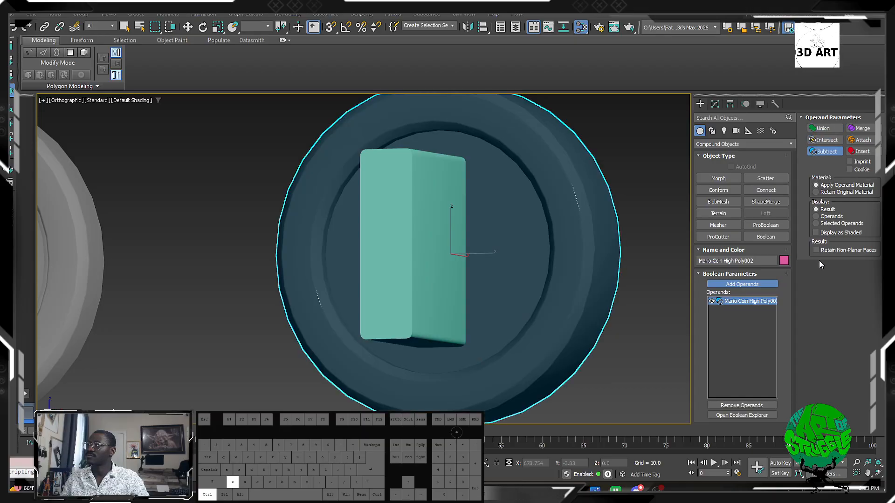
alt+middle_drag(447, 233, 474, 248)
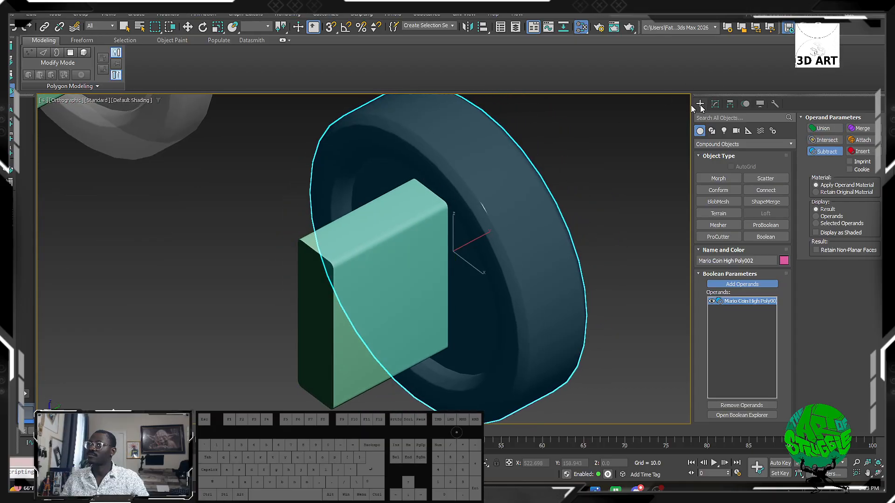
click(392, 276)
alt+middle_drag(393, 276, 374, 282)
key(ctrl+z)
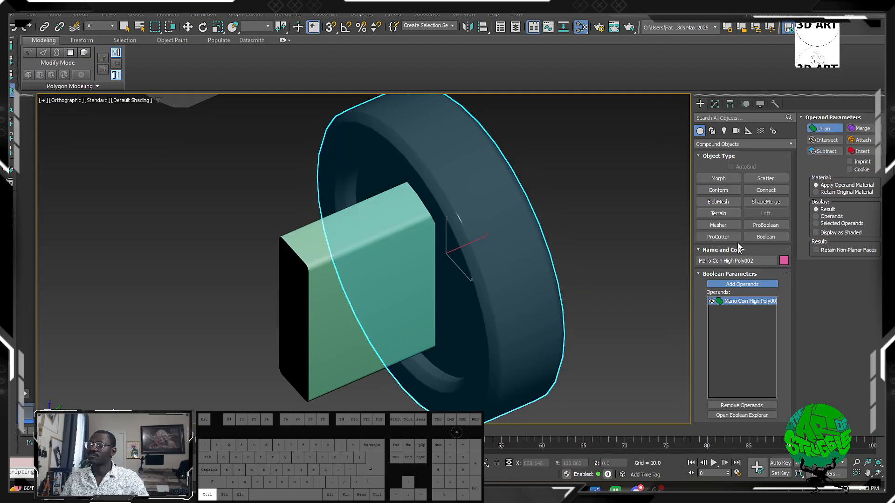
Step: Move the box along Y out of the coin, to about -71.6
key(w)
click(390, 261)
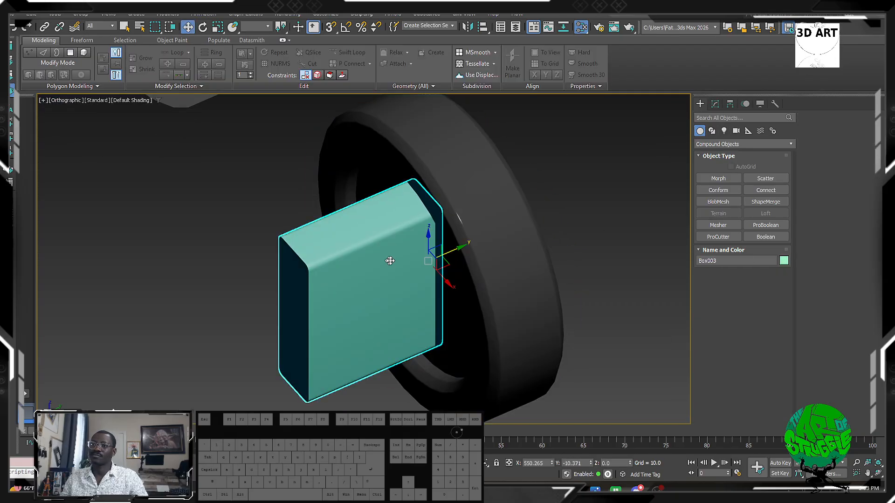
alt+middle_drag(446, 251, 340, 345)
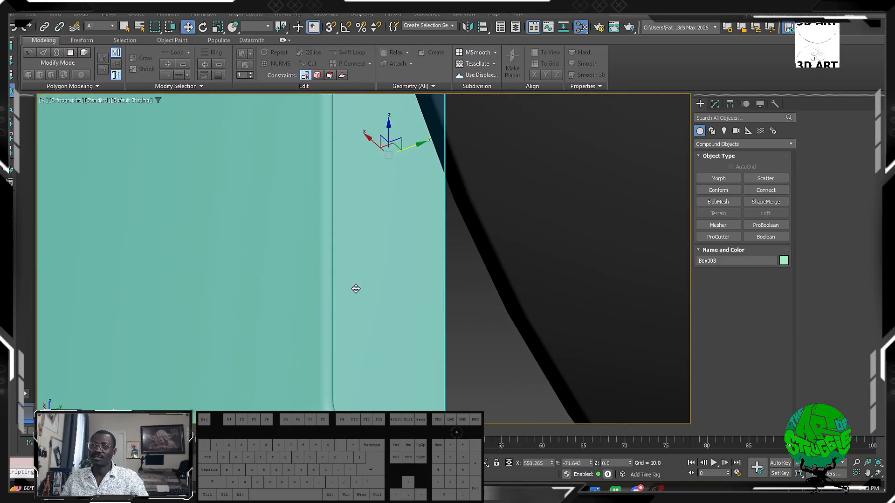
Step: Examine the rounded box's mesh at edge level in wireframe display
click(725, 106)
click(717, 108)
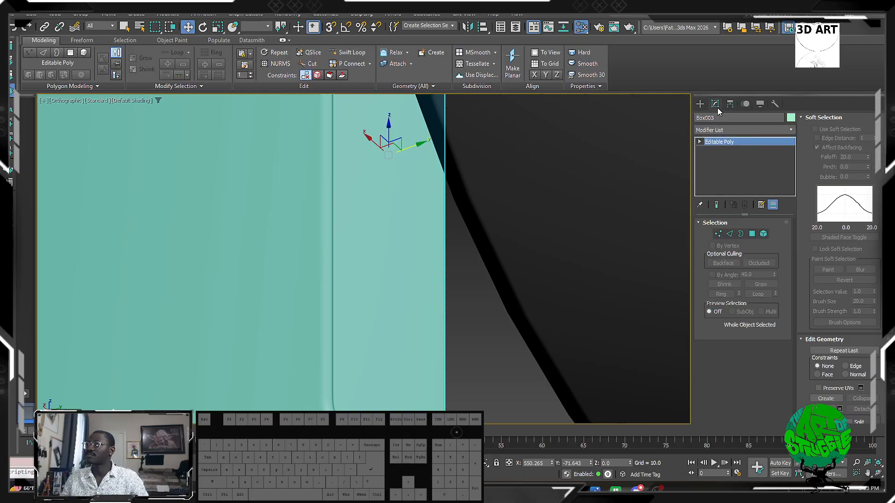
middle_drag(301, 256, 316, 376)
scroll(284, 298, down, 4)
click(730, 234)
mouse_move(322, 261)
alt+middle_down()
mouse_move(274, 232)
mouse_move(168, 211)
mouse_move(164, 234)
mouse_move(241, 284)
alt+middle_up()
key(F3)
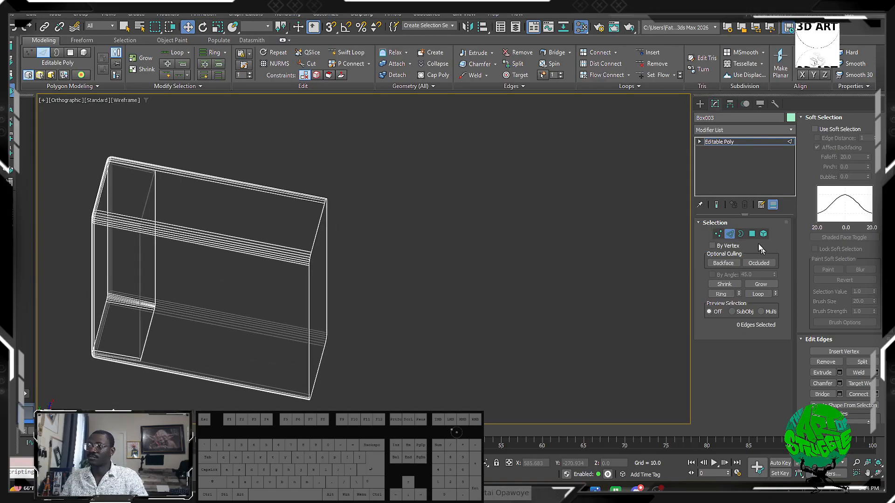
Step: Select the box's end polygon facing the coin at polygon level and examine that end cap
click(752, 234)
click(145, 208)
alt+middle_drag(146, 208, 204, 194)
click(148, 302)
alt+middle_drag(148, 302, 173, 317)
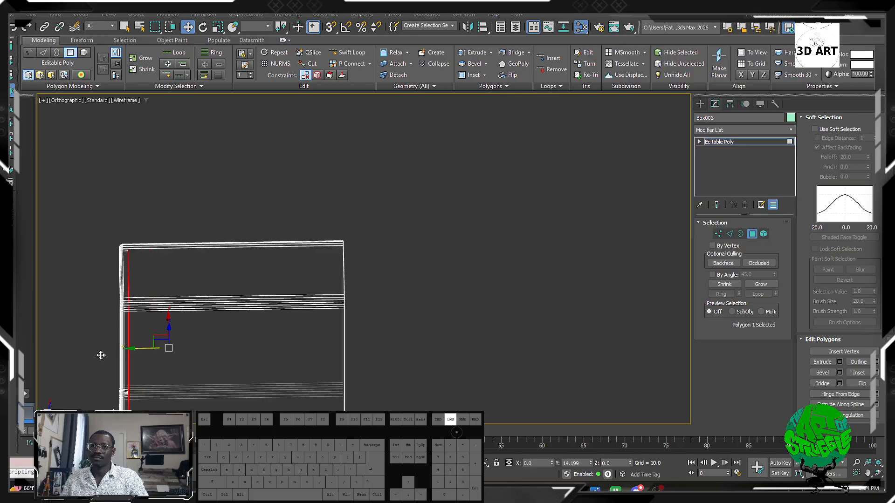
alt+middle_drag(92, 358, 213, 193)
scroll(213, 192, down, 8)
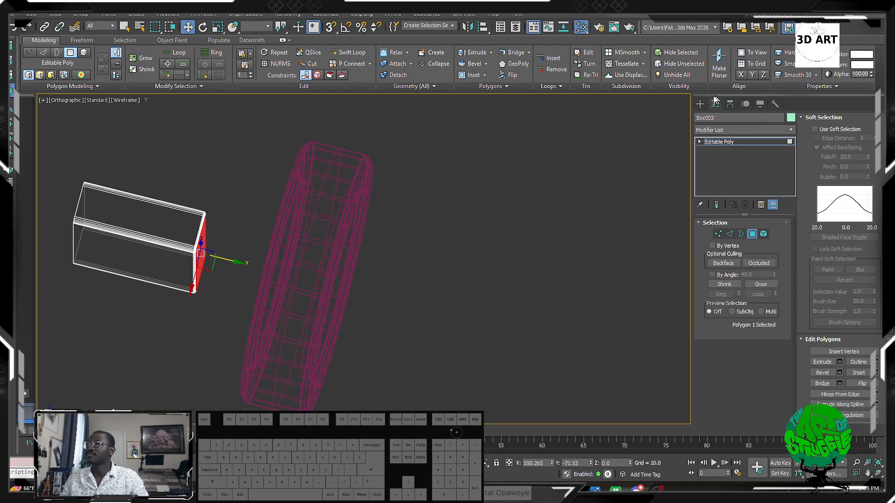
Step: Restore the shaded edged-faces display and move the box along Y into the coin's recessed face, to about -8.4
click(699, 104)
drag(228, 258, 272, 275)
key(F3)
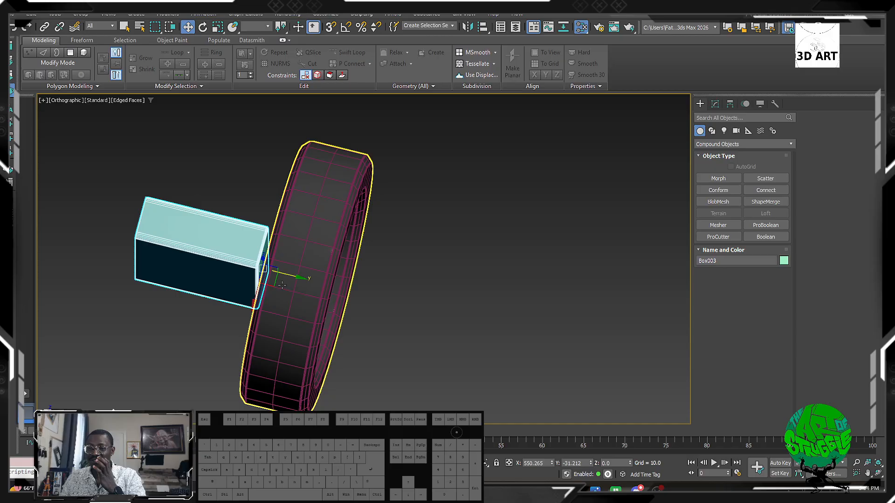
alt+middle_drag(278, 276, 295, 250)
scroll(296, 247, up, 5)
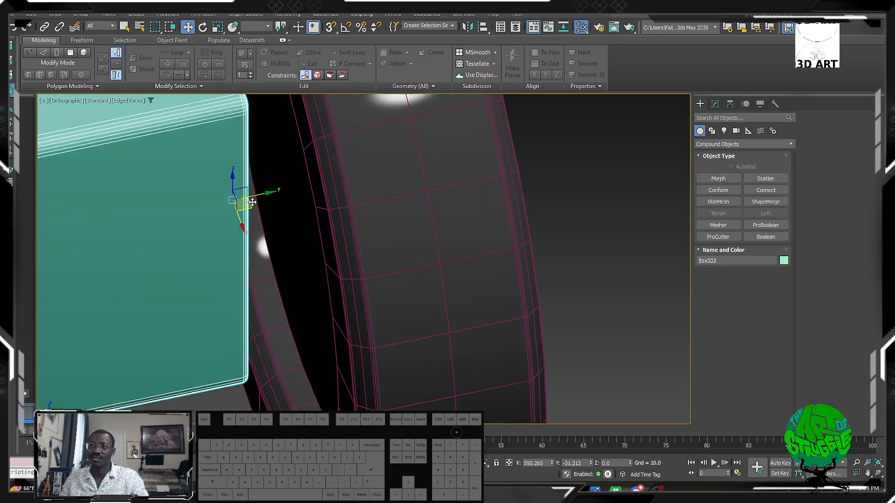
drag(252, 202, 319, 186)
mouse_move(320, 186)
alt+middle_down()
mouse_move(293, 238)
mouse_move(321, 189)
alt+middle_up()
drag(338, 178, 349, 176)
scroll(343, 197, down, 3)
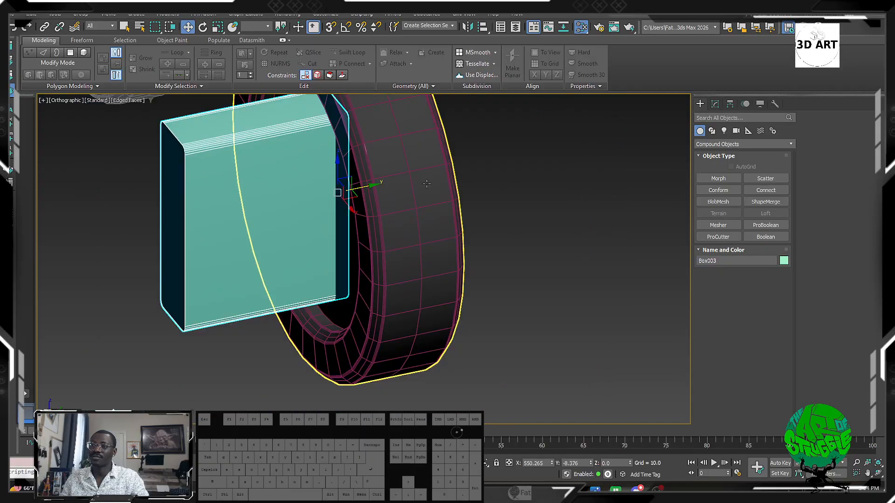
Step: Subtract the box from the coin with a Boolean compound object to carve the rectangular slot
click(425, 187)
click(713, 107)
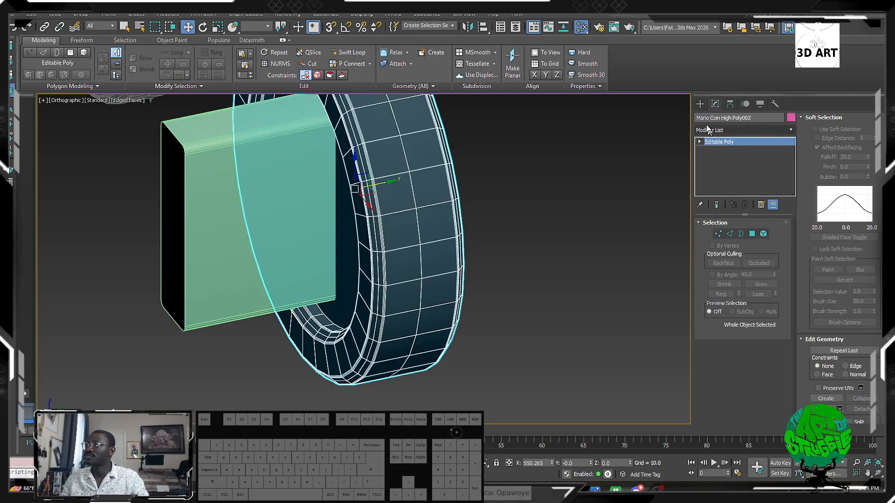
click(702, 103)
click(765, 237)
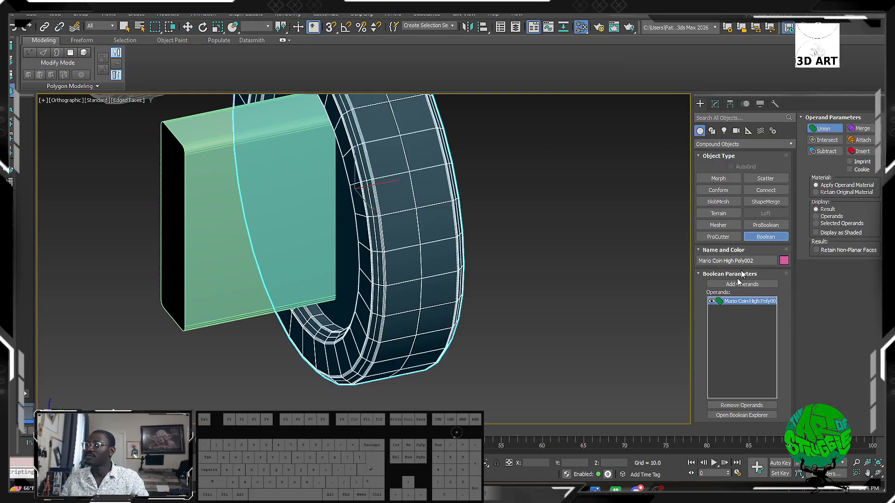
click(836, 152)
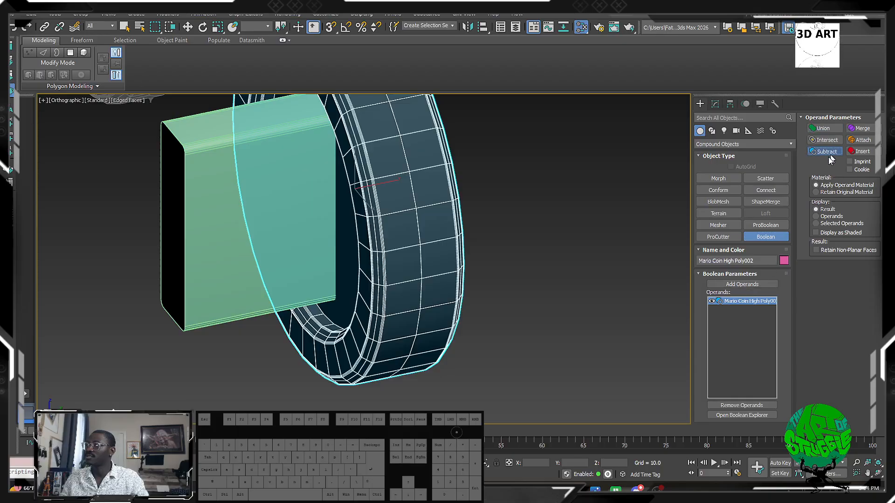
click(742, 284)
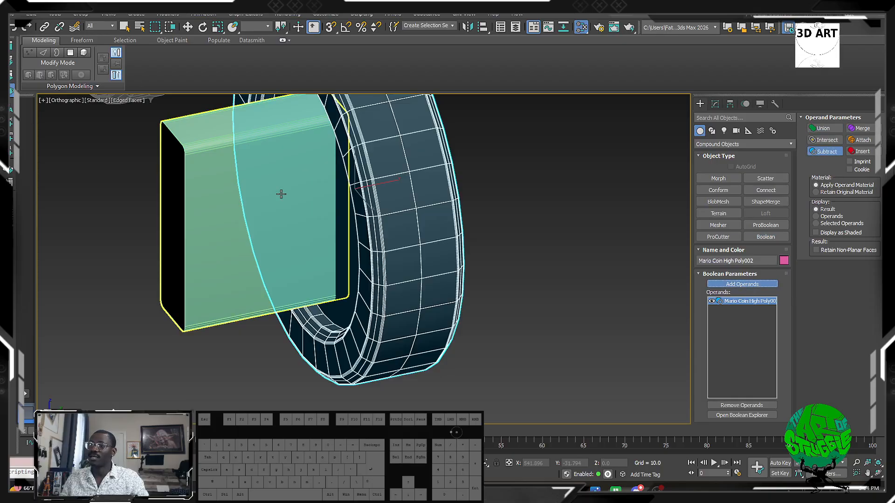
click(280, 194)
mouse_move(280, 194)
alt+middle_down()
mouse_move(305, 205)
mouse_move(325, 186)
mouse_move(323, 294)
alt+middle_up()
key(F4)
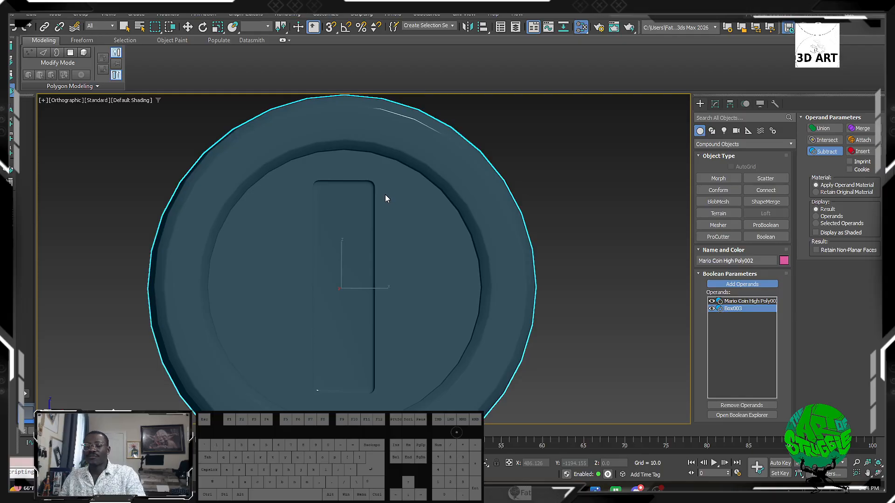
Step: Show the coin with edged faces and convert the Boolean result to an Editable Poly
key(F4)
alt+middle_drag(544, 186, 502, 161)
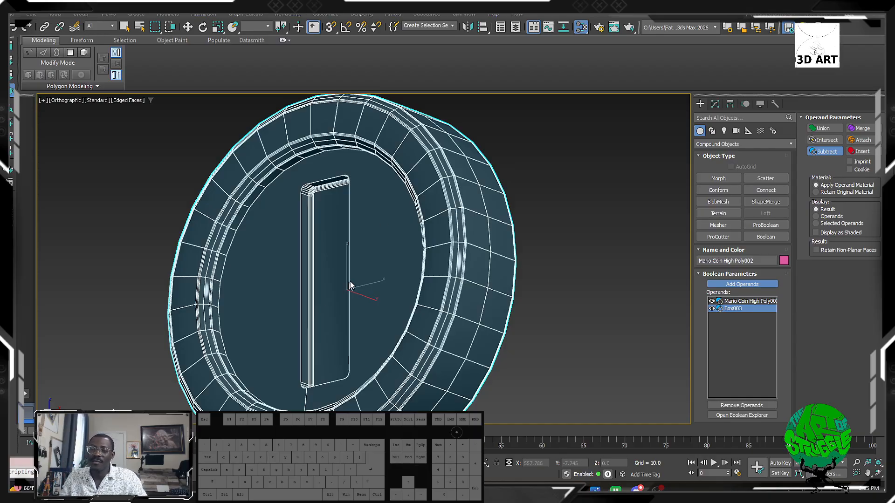
alt+middle_drag(350, 286, 360, 223)
key(w)
right_click(360, 222)
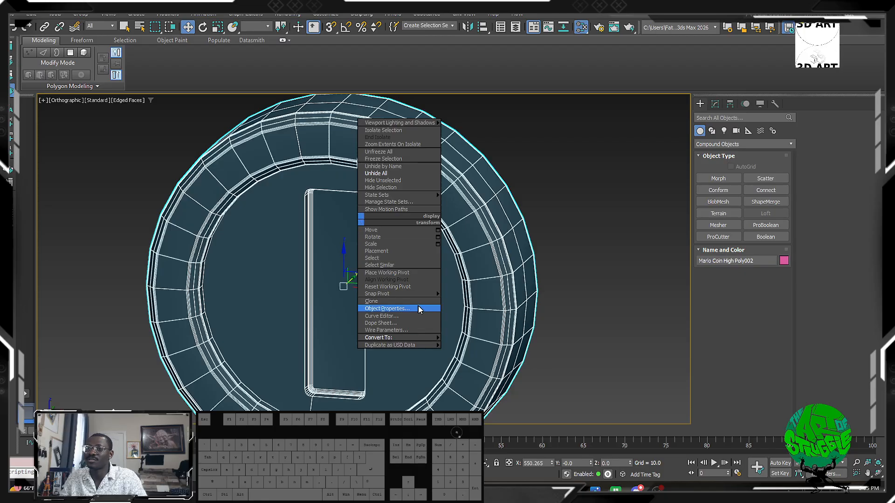
mouse_move(413, 338)
click(471, 345)
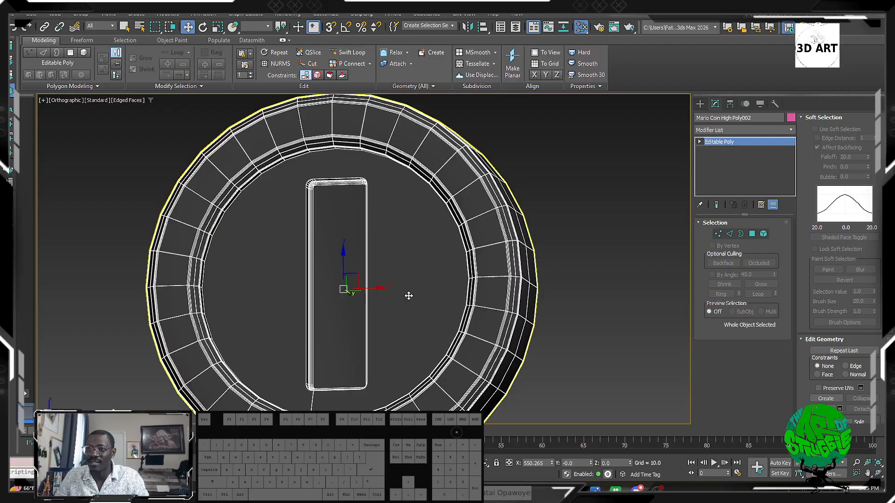
alt+middle_drag(386, 202, 345, 186)
alt+middle_drag(283, 314, 416, 311)
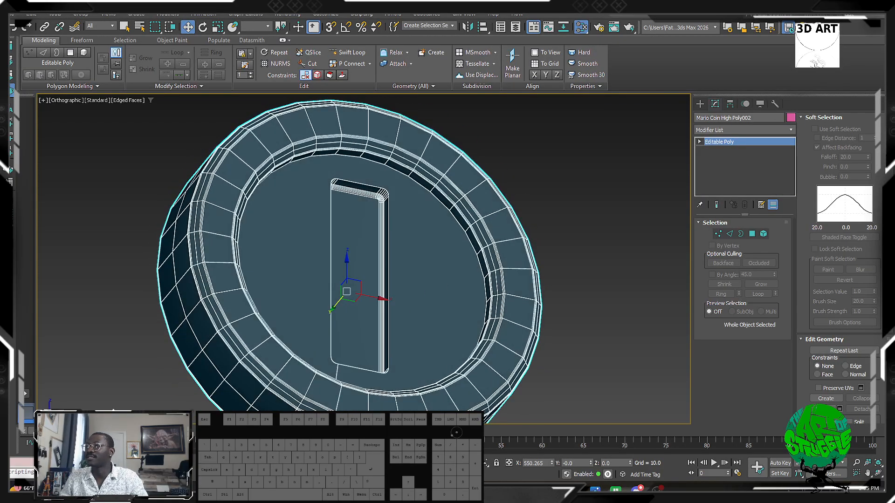
Step: Add a TurboSmooth modifier to the slotted coin
click(753, 130)
text(t)
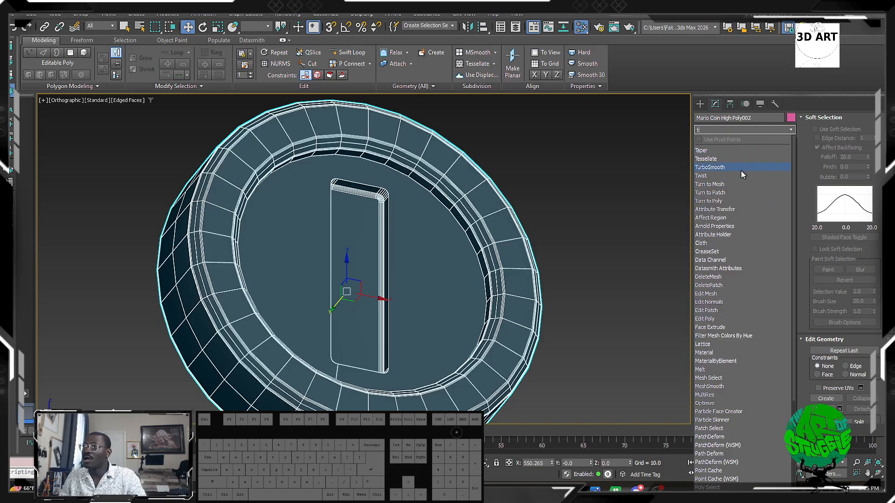
click(737, 167)
alt+middle_drag(645, 180, 549, 234)
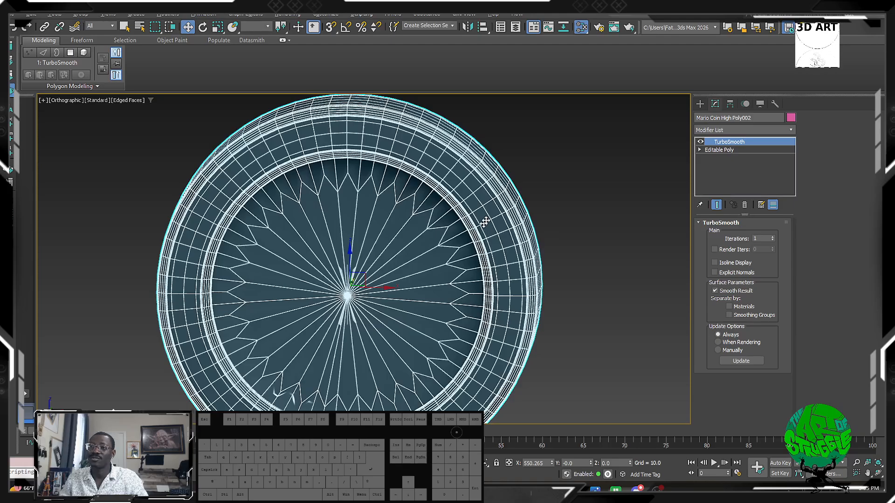
Step: Compare the coin's face with and without TurboSmooth, leaving the modifier's effect switched off
click(700, 142)
key(alt+x)
key(alt+x)
mouse_move(449, 176)
alt+middle_down()
mouse_move(396, 200)
mouse_move(447, 184)
alt+middle_up()
click(701, 141)
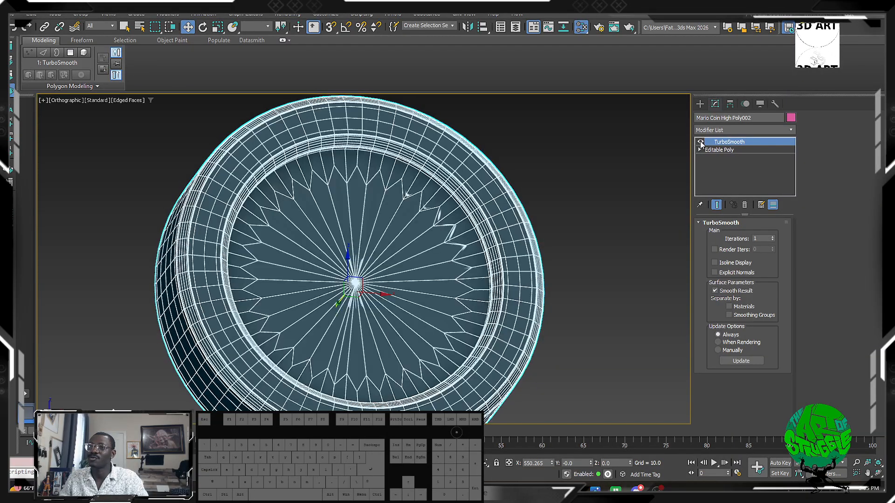
mouse_move(445, 273)
alt+middle_down()
mouse_move(404, 306)
mouse_move(393, 282)
mouse_move(313, 255)
mouse_move(443, 273)
alt+middle_up()
scroll(404, 305, up, 4)
click(701, 142)
key(alt+x)
key(alt+x)
scroll(426, 204, down, 5)
scroll(396, 195, up, 6)
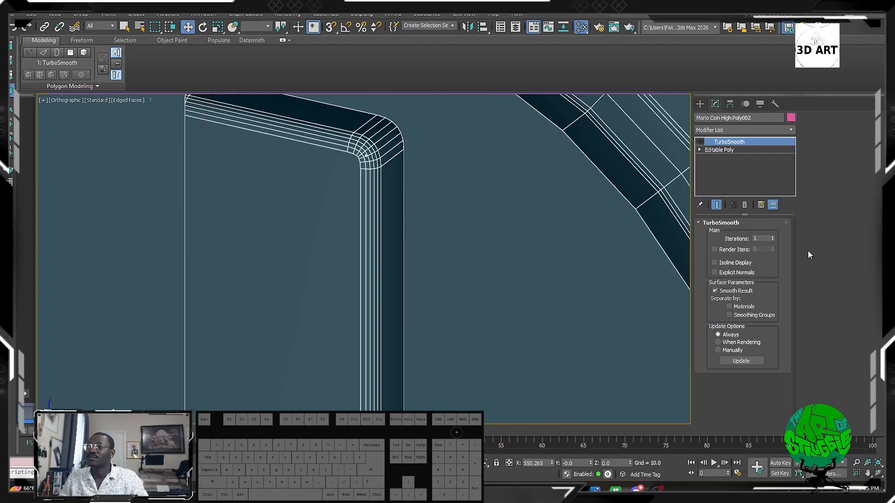
Step: At the Editable Poly's vertex level, select the slot's upper-right corner vertex and the nearest vertex on the inner rim above it
click(719, 149)
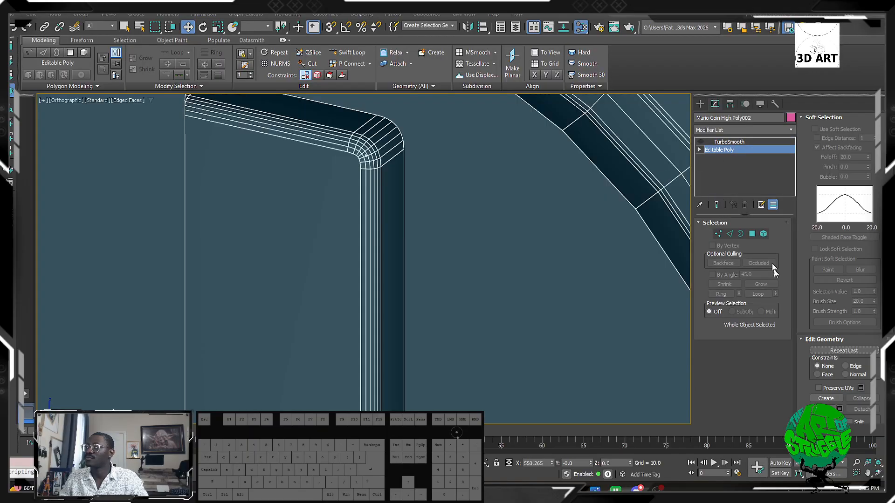
click(763, 234)
click(279, 242)
scroll(278, 242, down, 5)
alt+middle_drag(279, 242, 287, 183)
click(719, 237)
scroll(287, 183, up, 5)
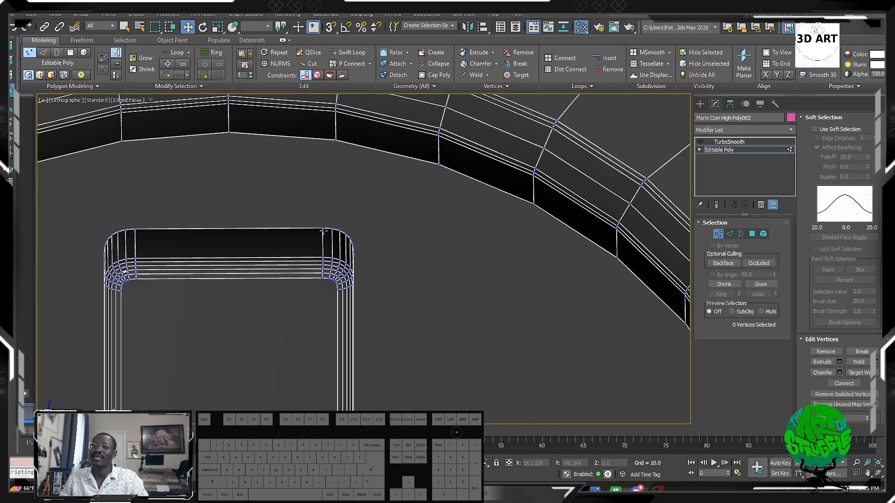
click(324, 229)
right_click(334, 145)
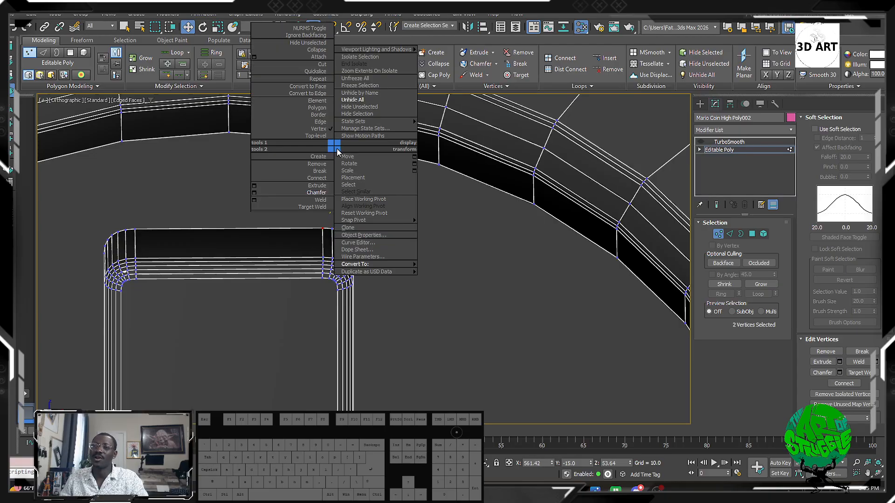
click(315, 185)
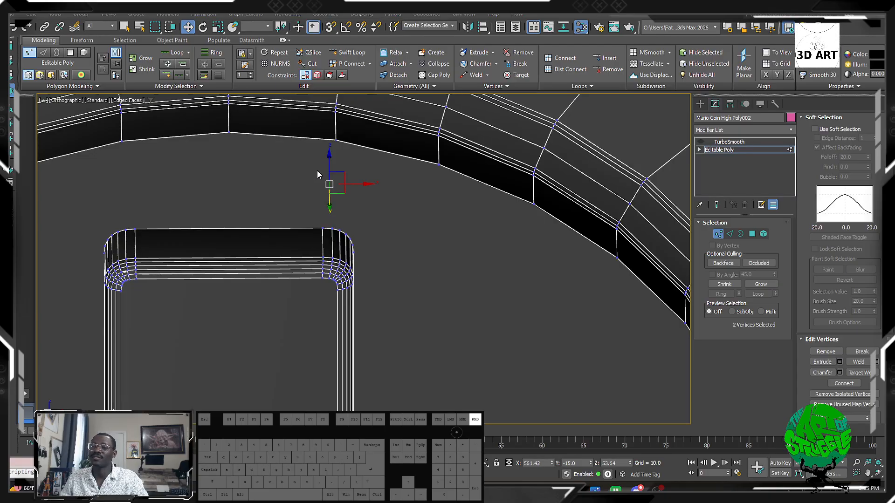
right_click(316, 169)
click(300, 189)
key(ctrl+z)
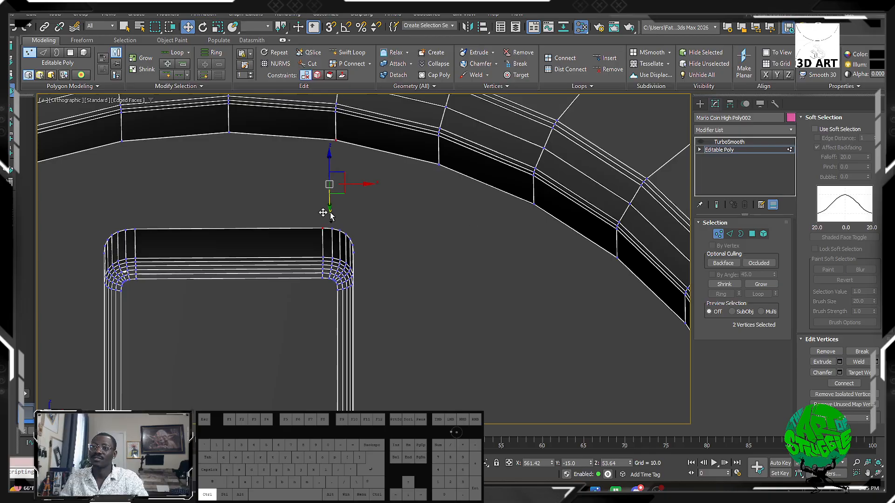
Step: Connect the two selected vertices, and cut an edge from the side of the slot's upper-right corner to an inner rim vertex
right_click(339, 199)
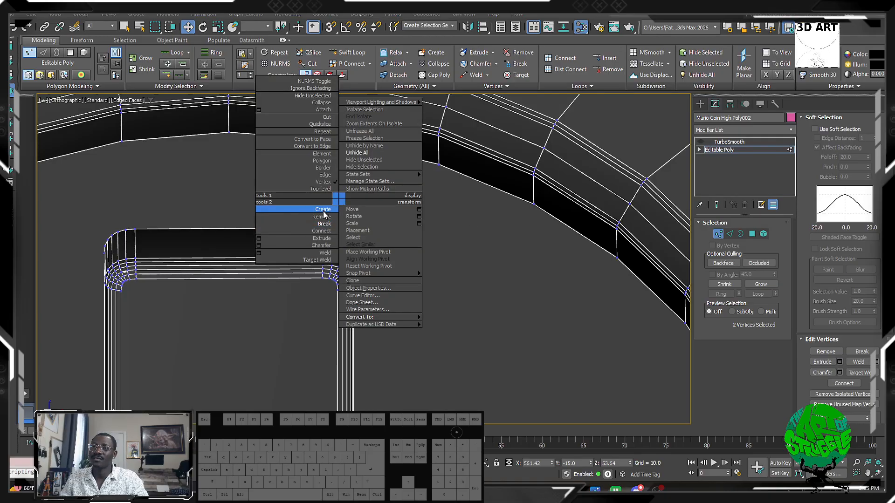
click(323, 231)
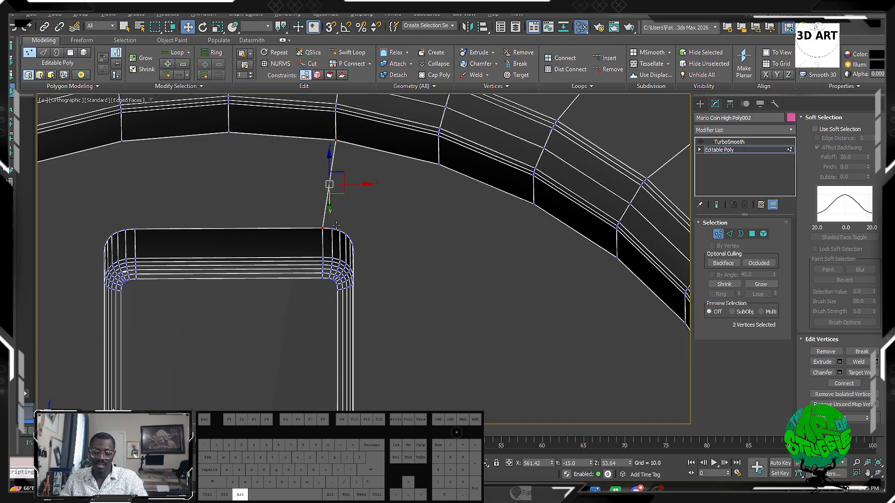
key(alt+c)
click(353, 252)
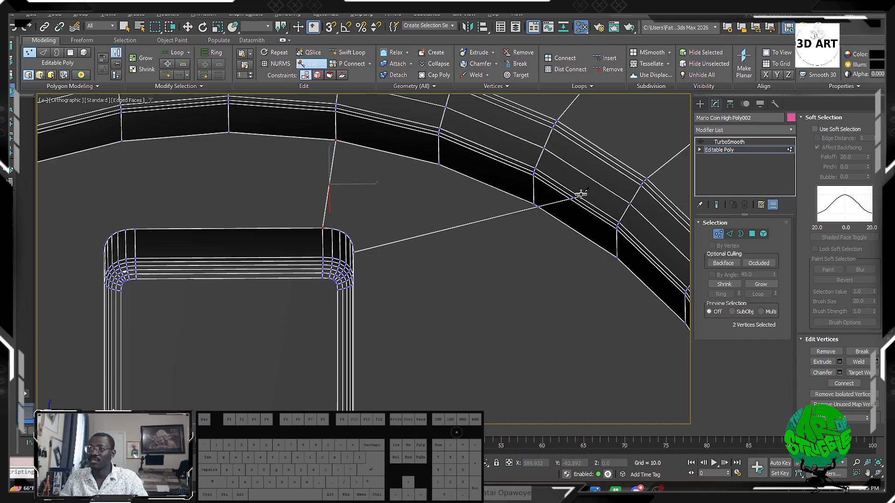
click(538, 204)
right_click(537, 205)
Step: Cut edges from the top and side of the slot's upper-left corner to two inner rim vertices
middle_drag(179, 213, 511, 220)
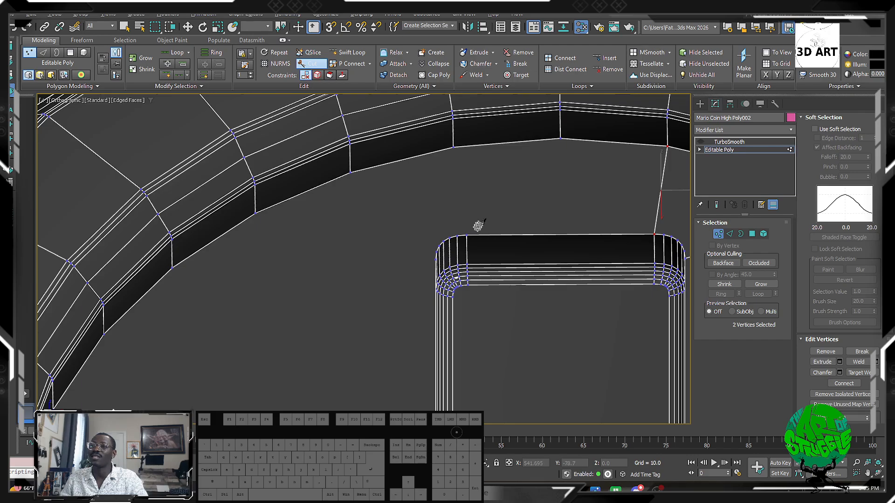
click(467, 234)
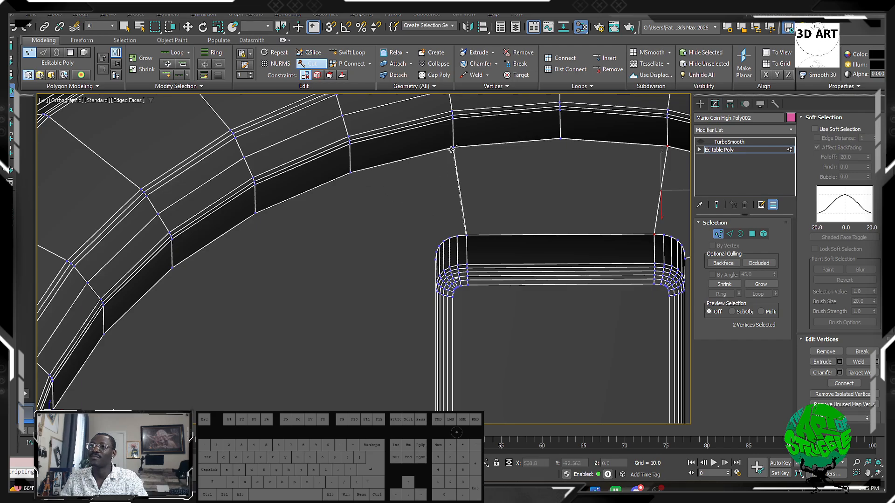
click(434, 260)
click(173, 268)
right_click(177, 268)
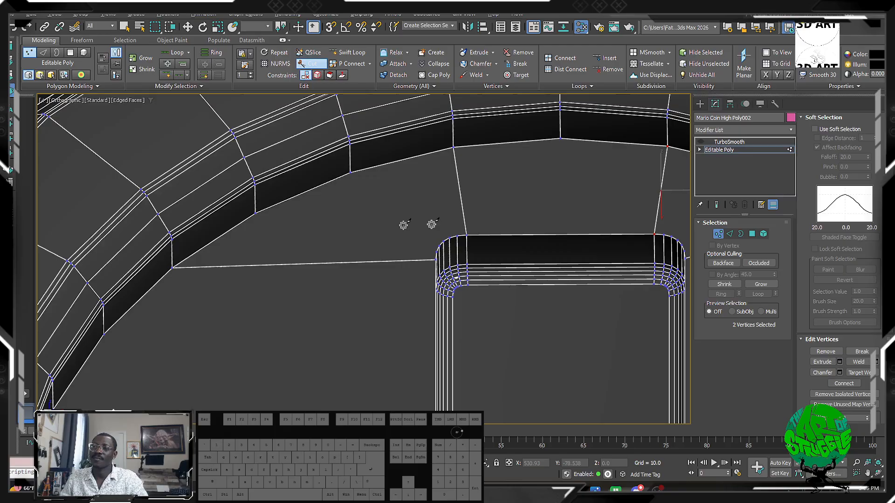
Step: Cut two more edges from the slot's rounded upper-left corner to the neighbouring inner rim vertices between the existing cuts
click(437, 251)
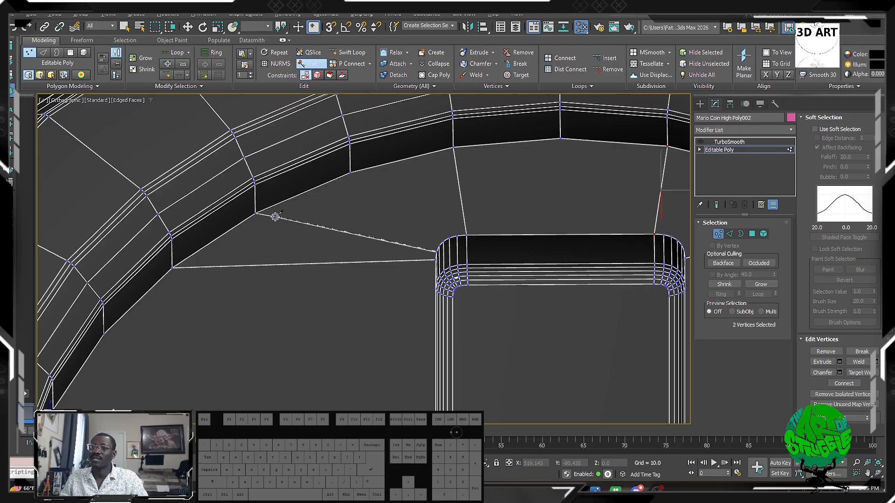
click(256, 214)
right_click(257, 209)
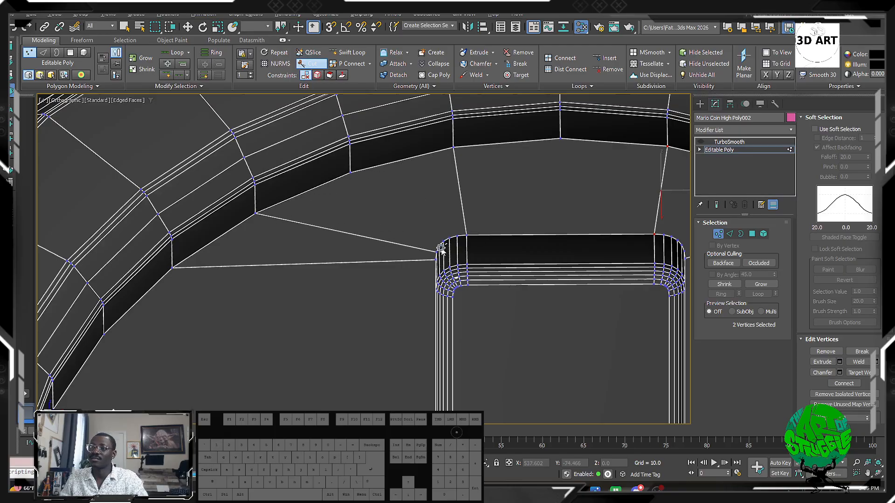
click(440, 247)
click(351, 173)
right_click(355, 174)
Step: Cut edges linking the slot's lower-left corner vertices to the inner rim vertices
scroll(422, 246, down, 5)
alt+middle_drag(427, 260, 341, 96)
scroll(341, 96, up, 5)
middle_drag(429, 200, 439, 230)
scroll(426, 187, up, 4)
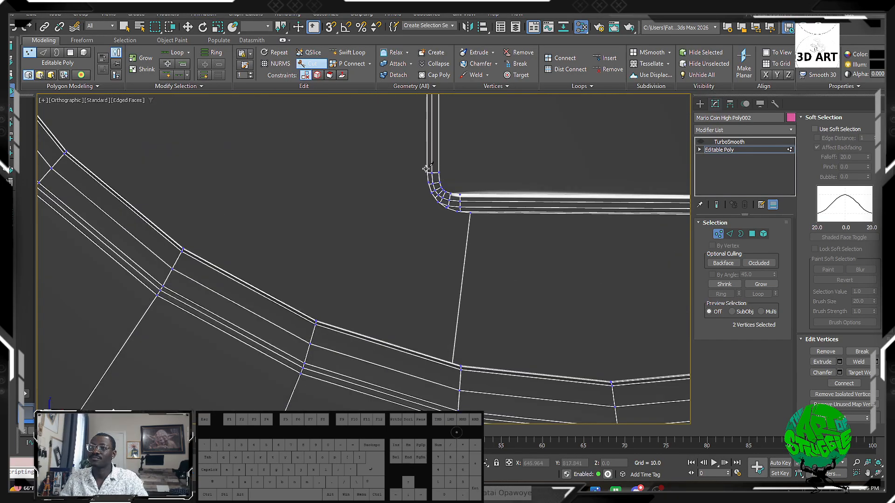
click(426, 169)
click(66, 151)
scroll(146, 171, down, 2)
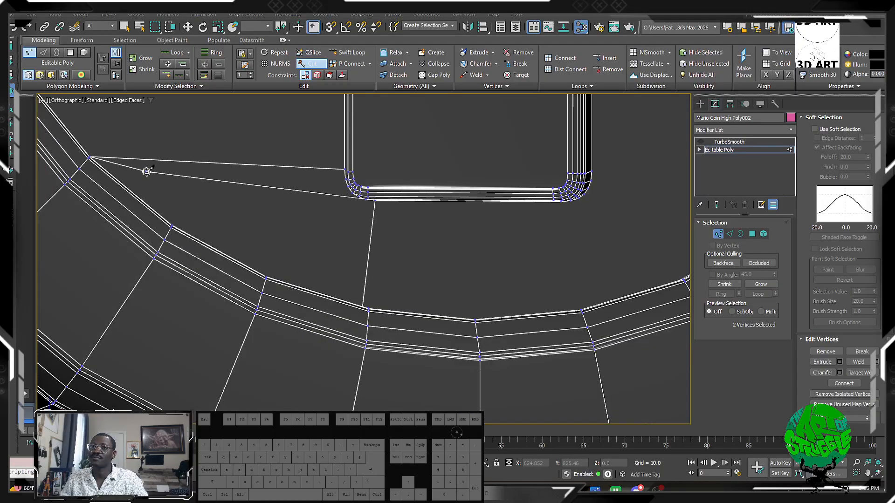
Step: Cut edges from the side and bottom of the slot's lower-right corner to two inner rim vertices
scroll(147, 172, down, 5)
alt+right_click(156, 162)
alt+middle_drag(155, 162, 174, 156)
scroll(310, 179, up, 5)
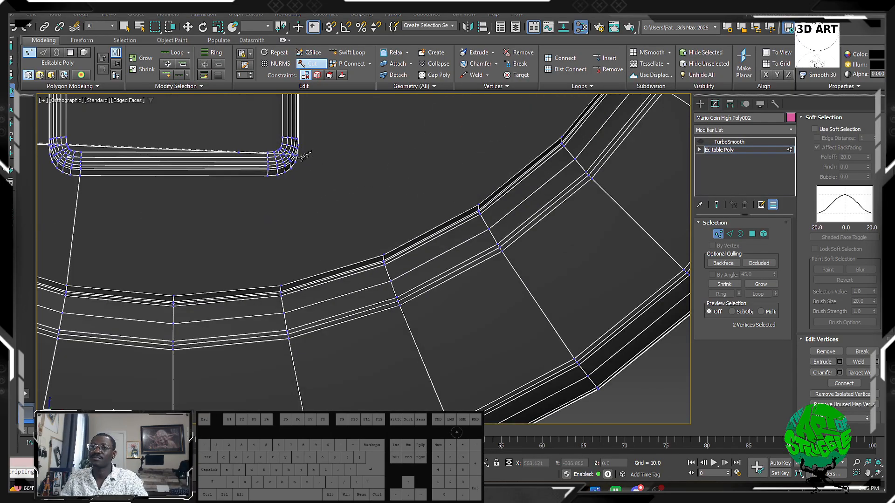
right_click(300, 146)
alt+middle_drag(303, 163, 309, 151)
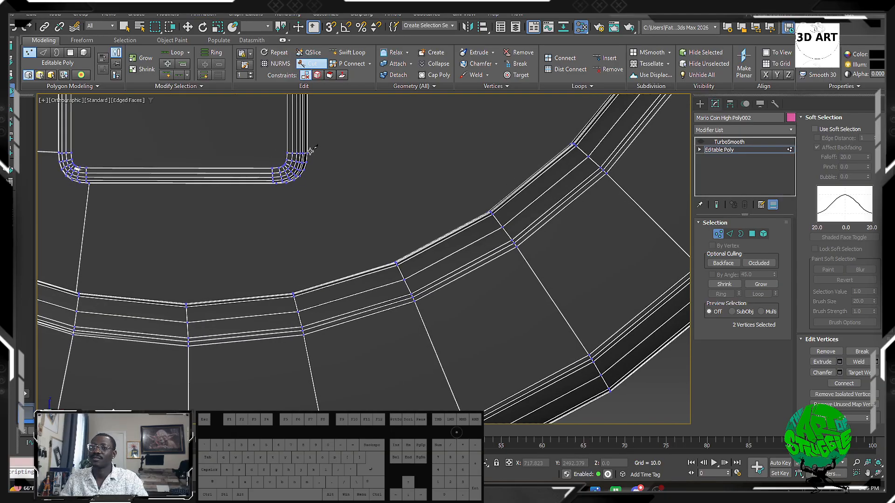
click(308, 152)
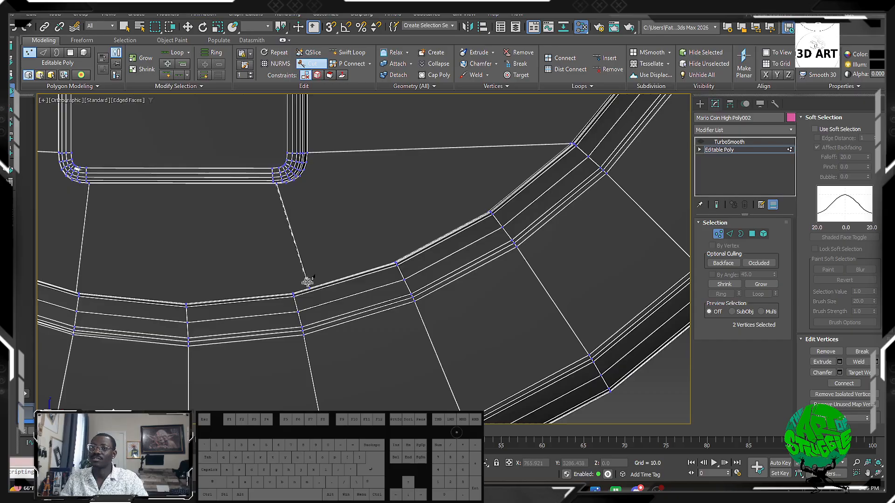
click(291, 291)
Step: Switch on the coin's TurboSmooth effect and display the coin shaded without edged faces
click(727, 143)
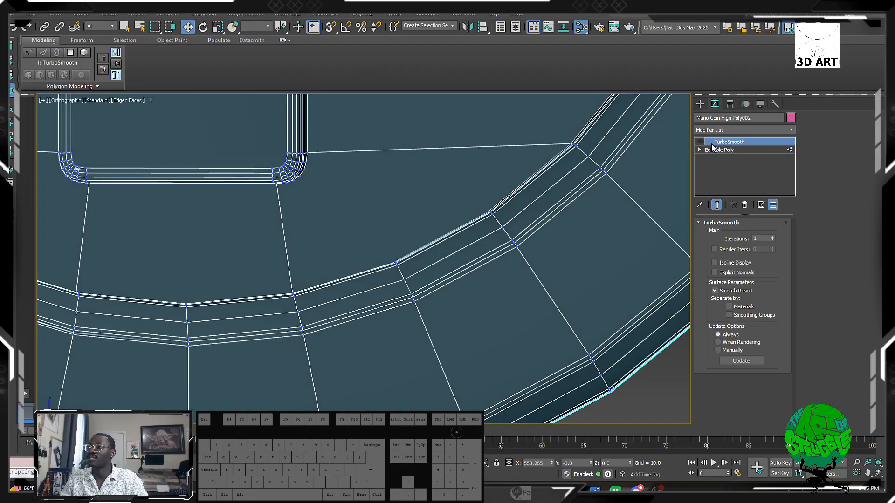
click(700, 142)
scroll(469, 188, down, 6)
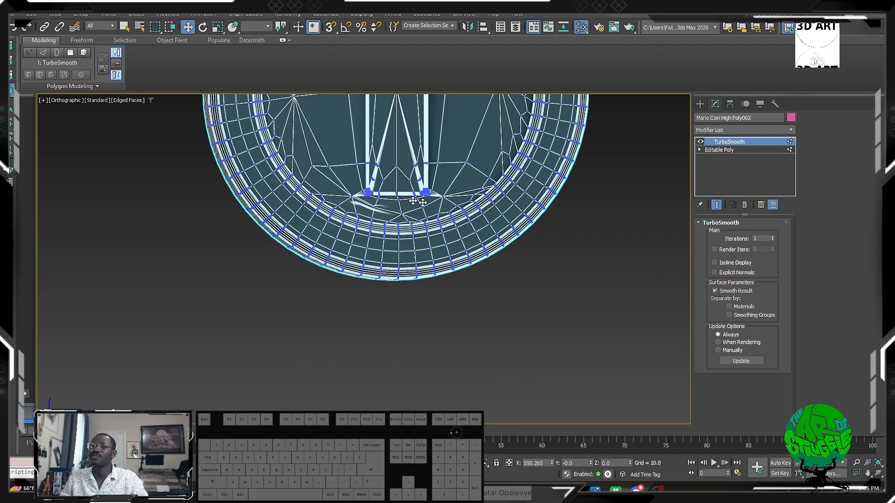
middle_drag(405, 196, 417, 253)
key(F3)
key(F3)
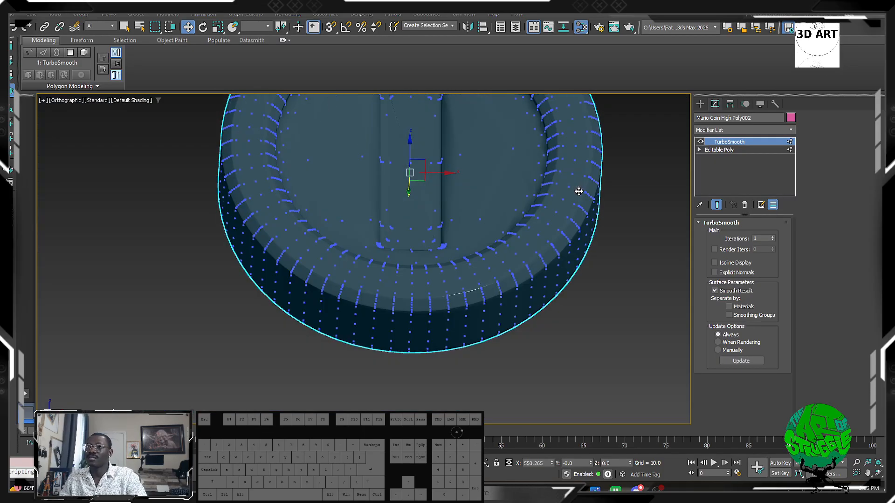
Step: Examine the smoothed coin's face and slot for shading artifacts from several angles, with the coin selected and deselected
scroll(597, 204, up, 4)
mouse_move(596, 204)
middle_down()
mouse_move(599, 233)
mouse_move(564, 247)
middle_up()
scroll(564, 247, down, 6)
mouse_move(462, 221)
alt+middle_down()
mouse_move(426, 192)
mouse_move(485, 114)
mouse_move(500, 136)
mouse_move(464, 142)
mouse_move(439, 132)
mouse_move(442, 150)
alt+middle_up()
scroll(427, 192, up, 5)
scroll(439, 132, down, 5)
alt+middle_drag(441, 150, 441, 180)
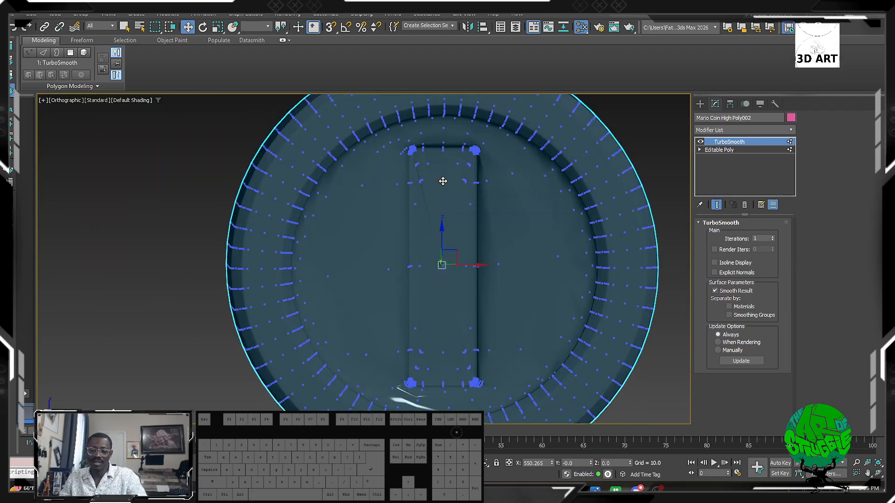
click(642, 150)
scroll(550, 240, down, 5)
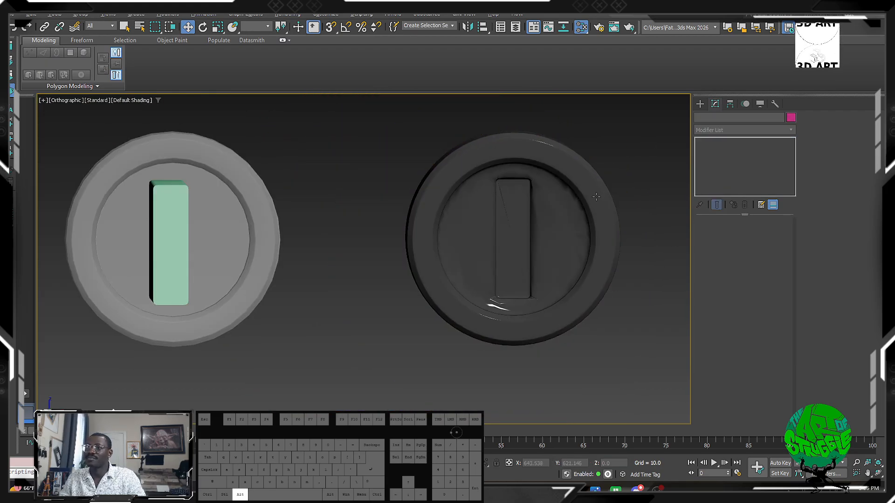
middle_drag(585, 260, 396, 244)
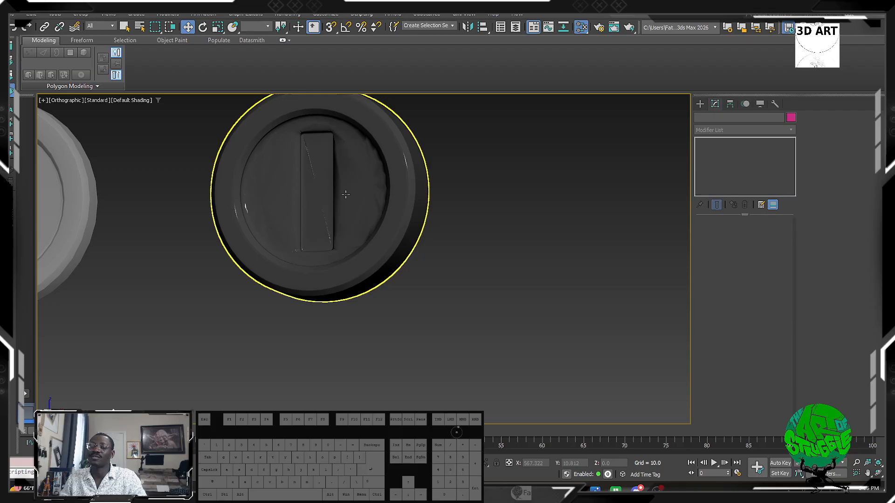
scroll(345, 195, up, 5)
Step: Reselect the high-poly coin, switch off its TurboSmooth effect, and show edged faces
click(386, 194)
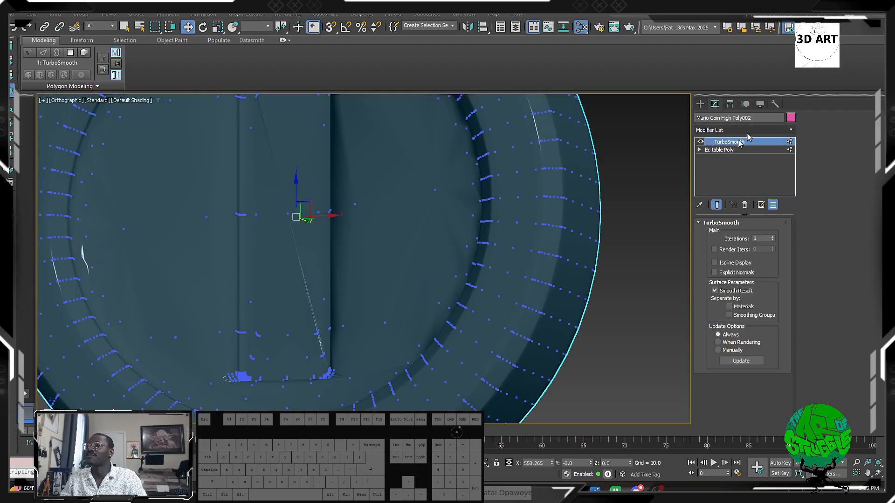
click(700, 141)
scroll(443, 206, down, 5)
middle_drag(350, 313, 382, 332)
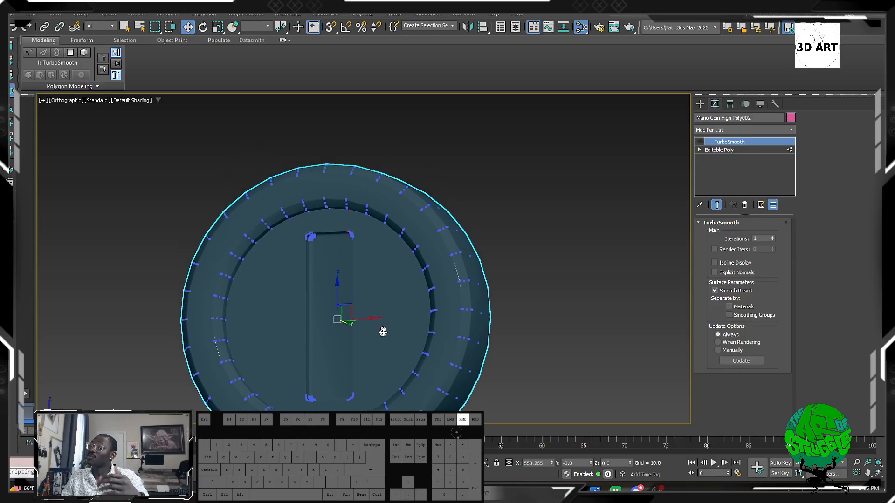
key(F4)
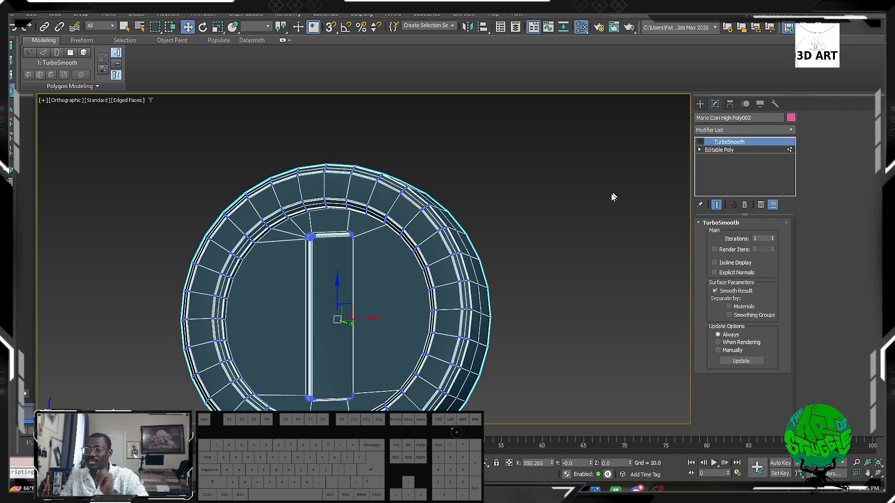
alt+middle_drag(338, 292, 347, 276)
Step: Insert a Retopology modifier between the Editable Poly and TurboSmooth, and compute it with a face count of 5000
click(745, 151)
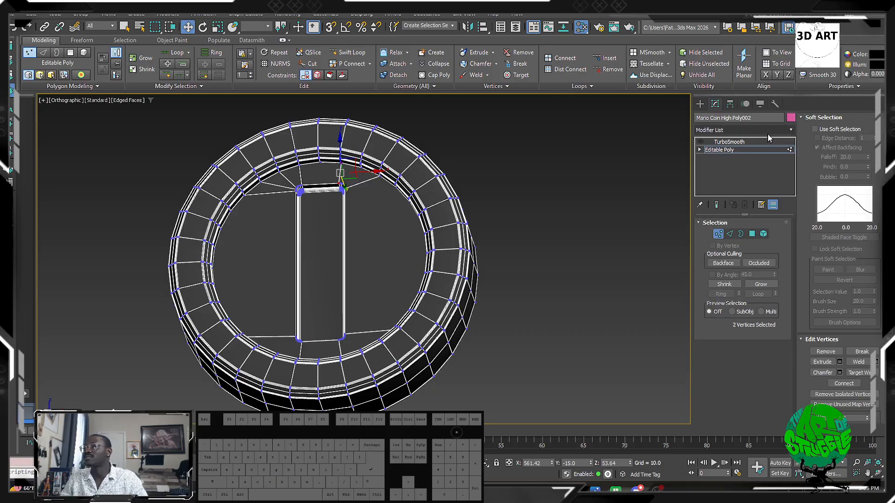
click(768, 130)
text(r)
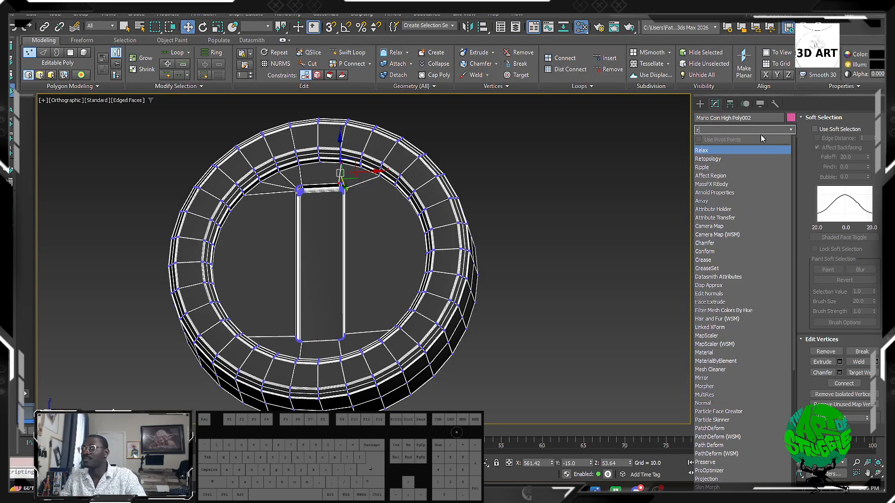
click(722, 160)
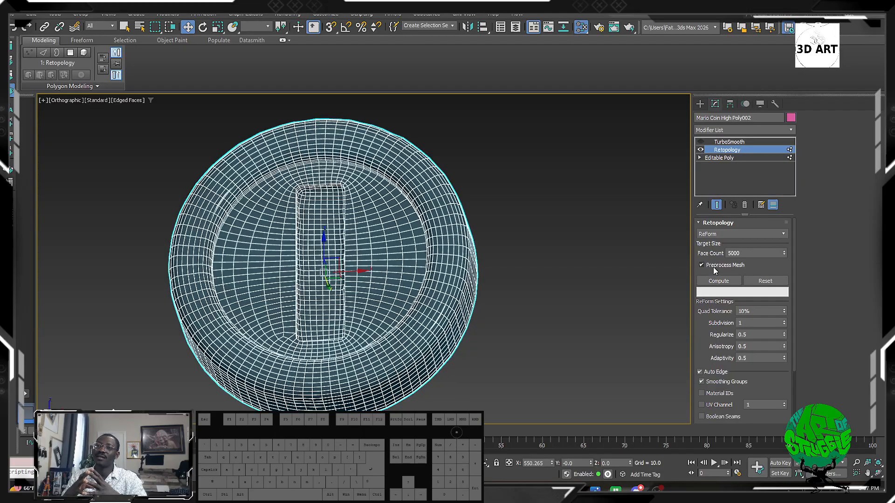
Step: Reset the retopology and try recomputing it with the By Angle auto edge option at 30°
alt+middle_drag(410, 347, 431, 368)
click(758, 282)
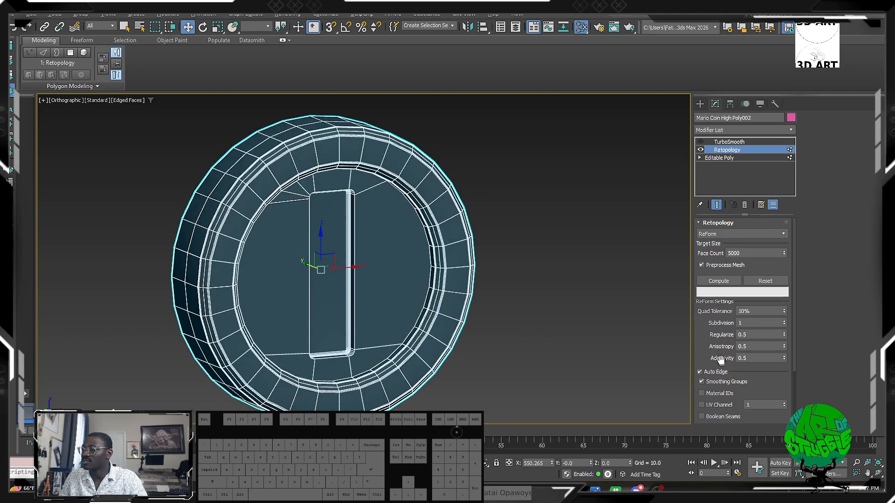
scroll(709, 345, down, 3)
click(706, 373)
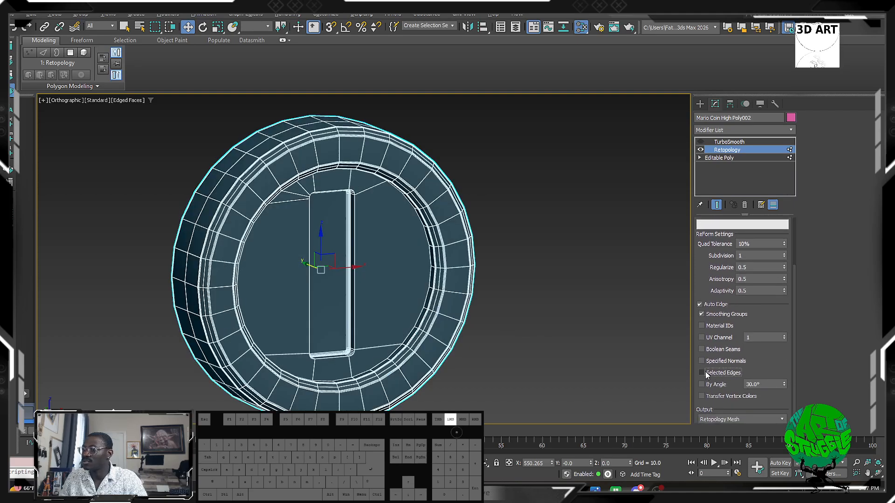
click(703, 383)
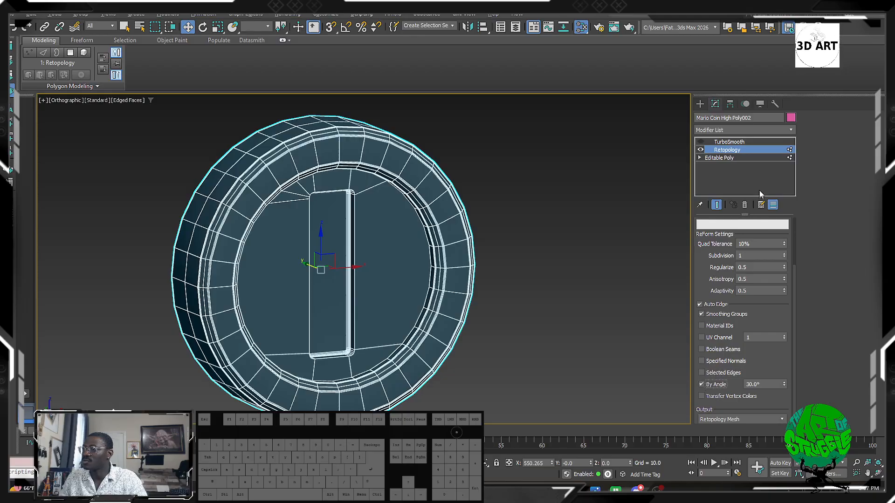
scroll(712, 276, up, 3)
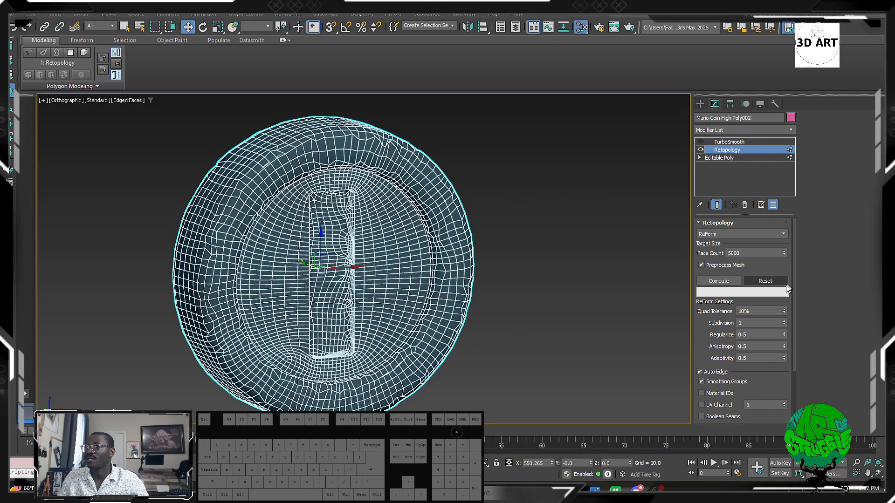
Step: Reset the retopology, enable the Selected Edges auto edge option, and recompute the mesh at a face count of 5000
click(774, 283)
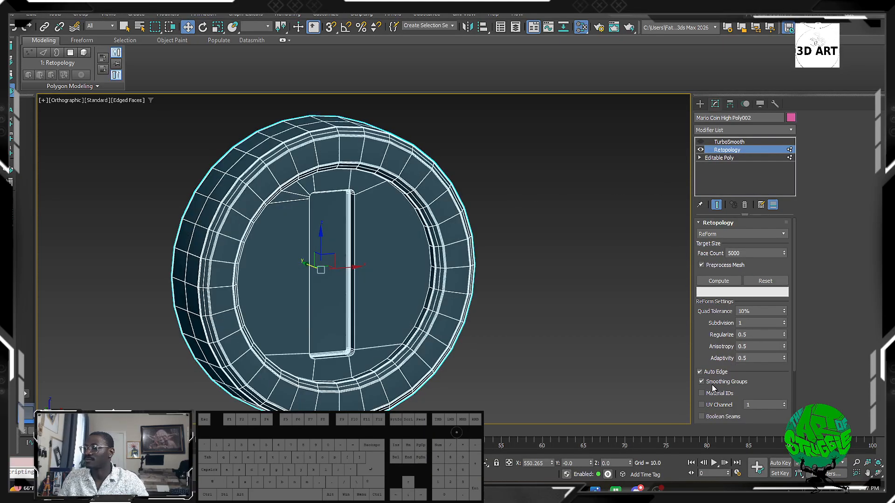
scroll(782, 376, down, 3)
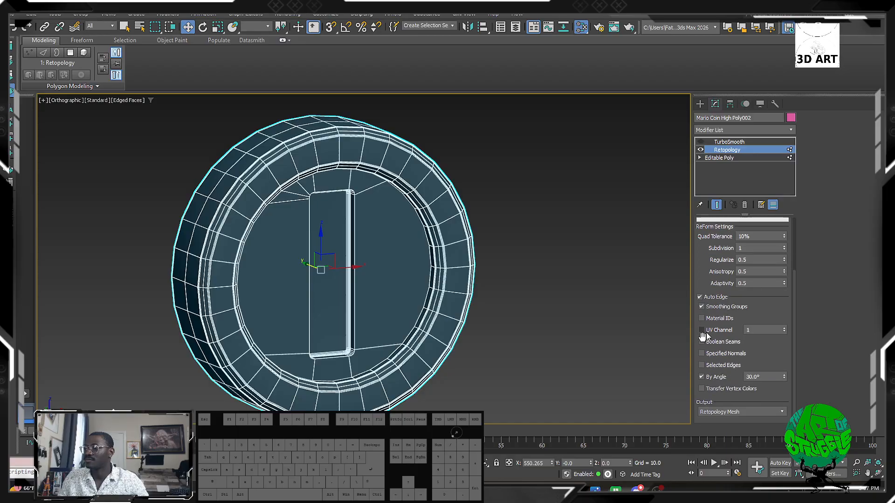
click(703, 365)
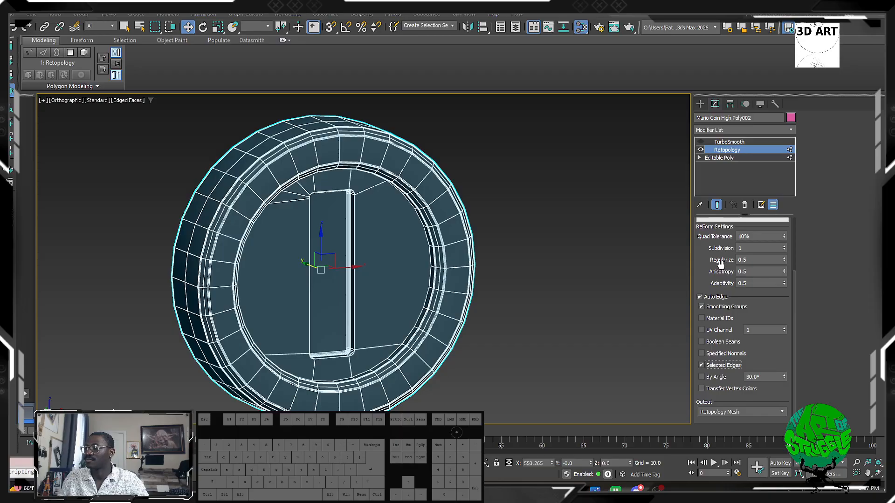
drag(722, 263, 725, 351)
click(731, 282)
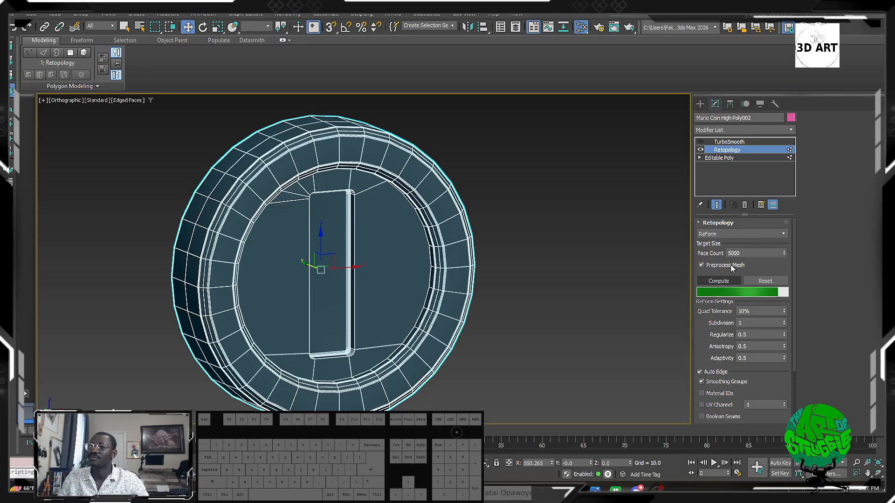
click(480, 215)
click(445, 240)
Step: Switch on TurboSmooth above the Retopology modifier, deselect the coin, and hide the edged faces
click(731, 143)
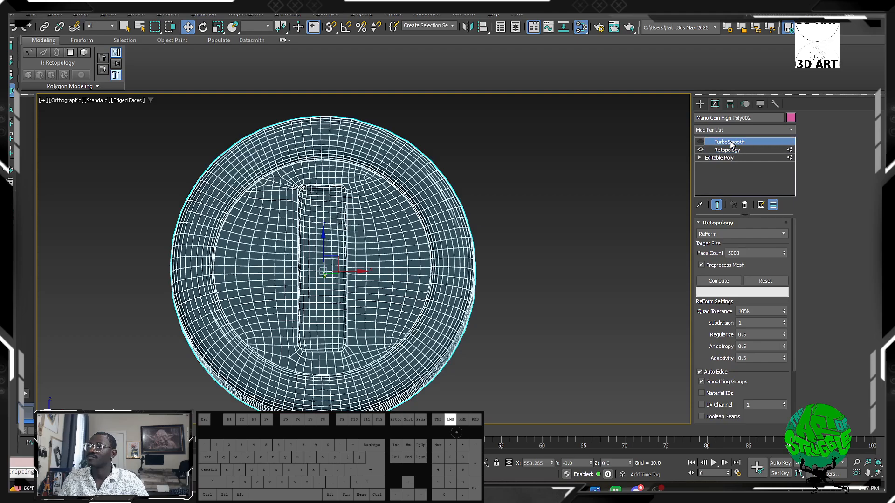
click(700, 142)
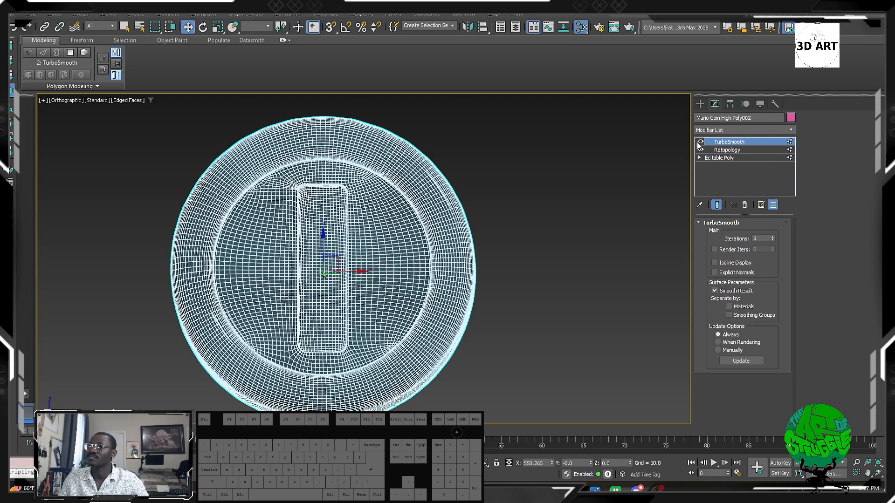
click(513, 217)
key(F4)
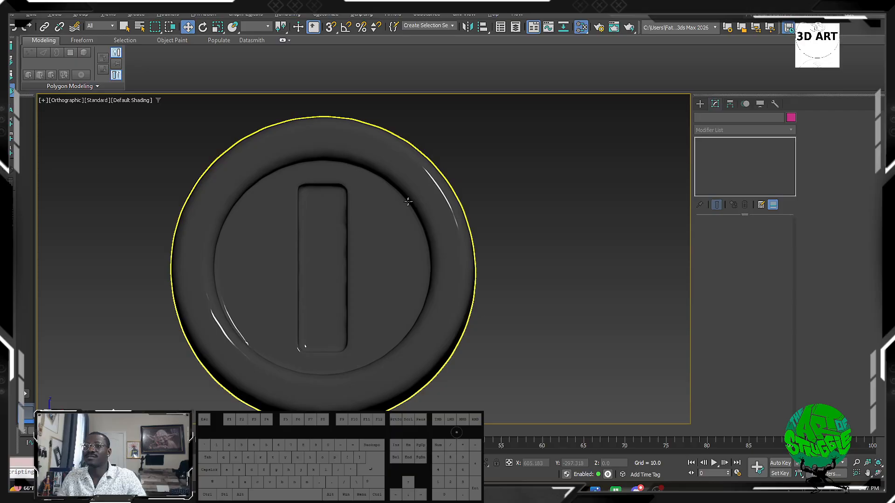
Step: Check the smoothed high-poly coin beside the original coin, and select the high-poly coin
middle_drag(407, 202, 430, 188)
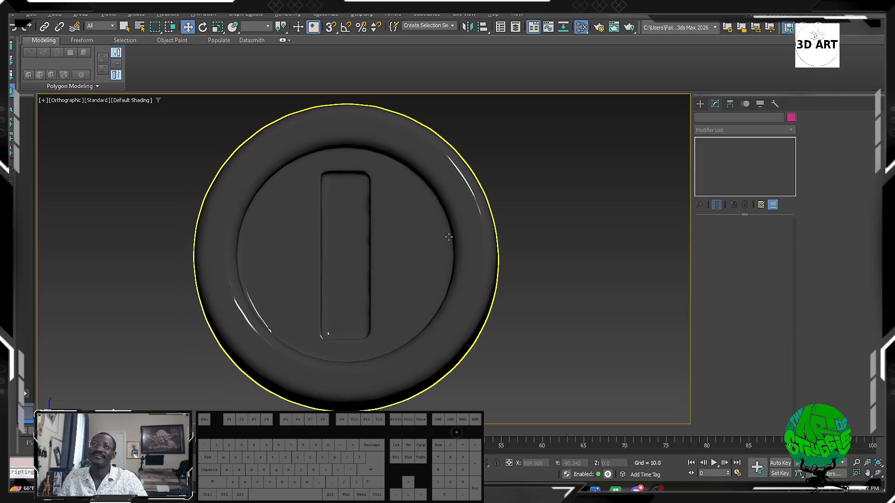
scroll(440, 241, down, 4)
drag(524, 346, 427, 152)
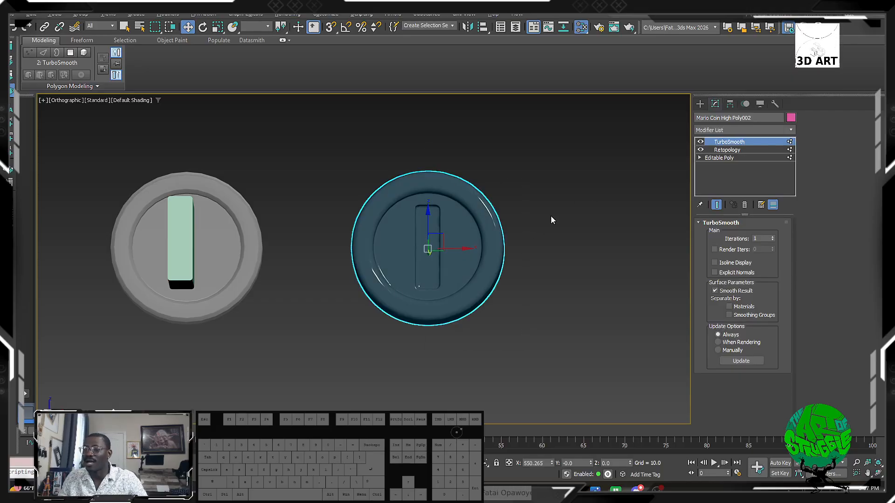
Step: Delete the TurboSmooth modifier from the carved high-poly coin and deselect it to compare it with the other coins
right_click(727, 142)
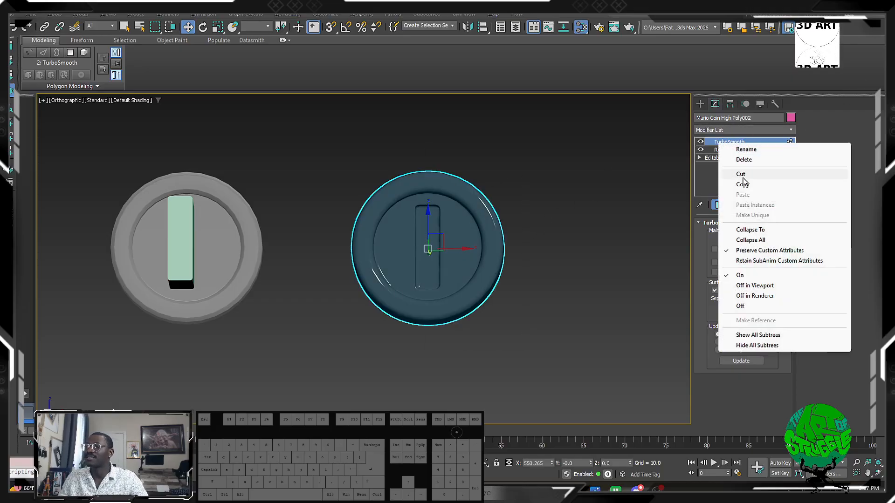
click(728, 158)
scroll(523, 212, down, 3)
middle_drag(422, 248, 384, 200)
scroll(384, 200, up, 5)
click(494, 196)
scroll(389, 211, down, 4)
middle_drag(490, 196, 622, 198)
click(537, 206)
click(296, 208)
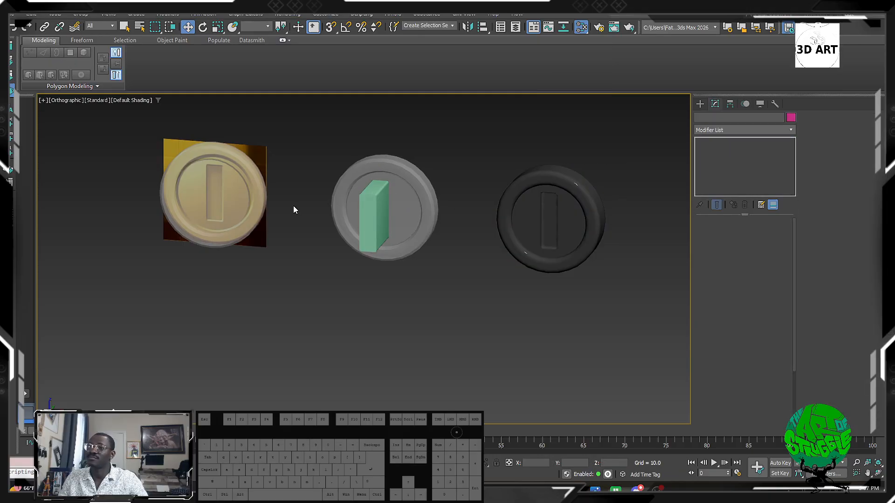
Step: Select the carved high-poly coin again and remove its Retopology modifier
click(376, 209)
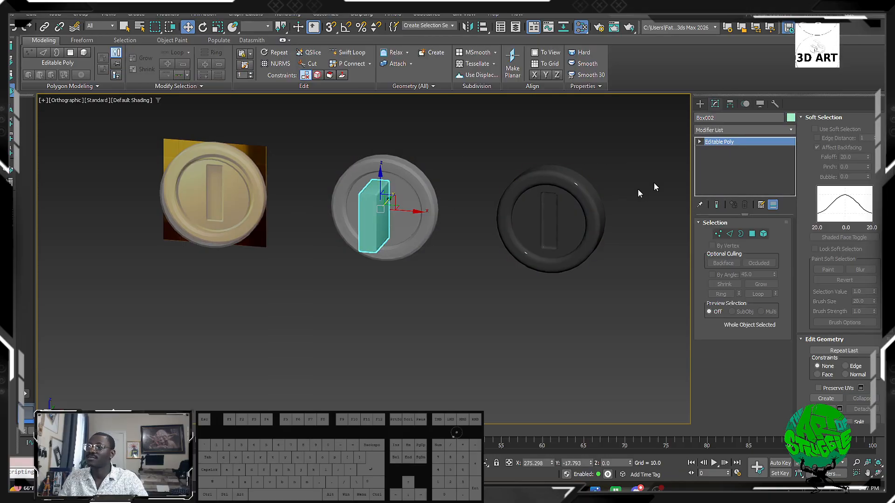
click(592, 207)
right_click(737, 143)
click(759, 175)
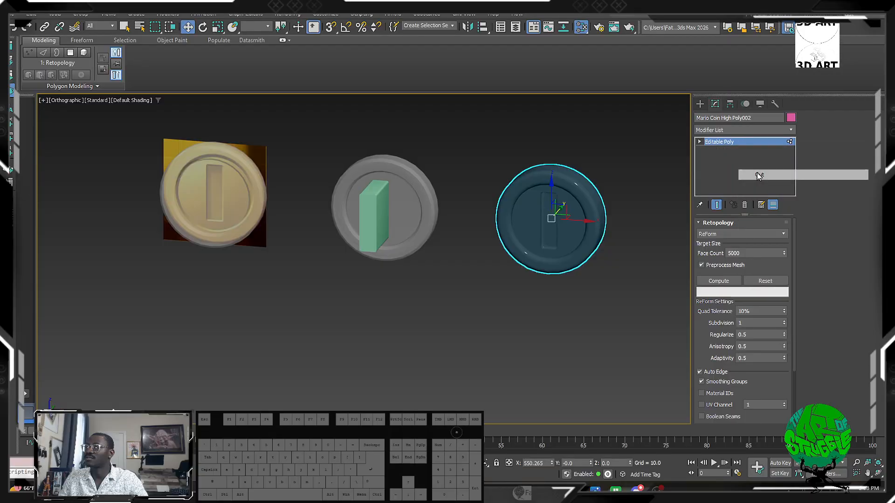
Step: Examine the carved coin's vertices and edges around the slot, with and without edged faces
key(1)
alt+middle_drag(493, 185, 559, 166)
scroll(557, 211, up, 6)
alt+middle_drag(557, 211, 508, 237)
key(F4)
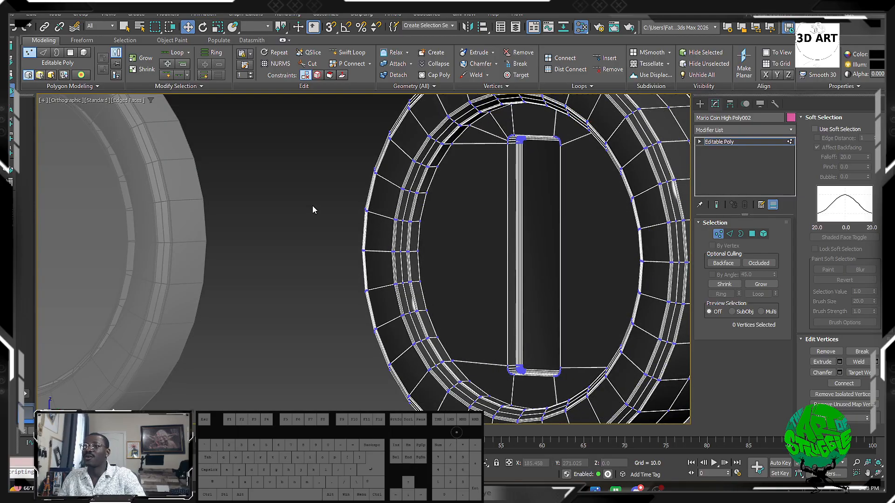
click(313, 207)
key(F4)
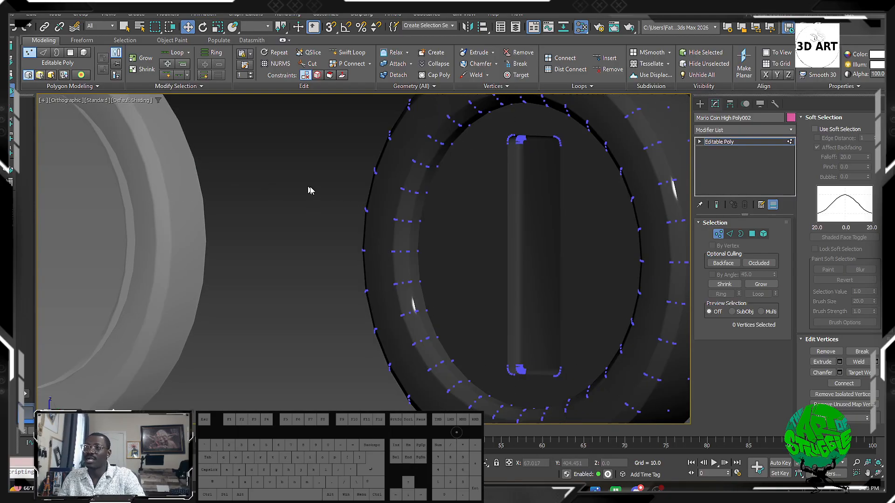
mouse_move(326, 220)
alt+middle_down()
mouse_move(354, 197)
mouse_move(381, 225)
mouse_move(336, 216)
mouse_move(344, 200)
mouse_move(337, 264)
mouse_move(359, 260)
alt+middle_up()
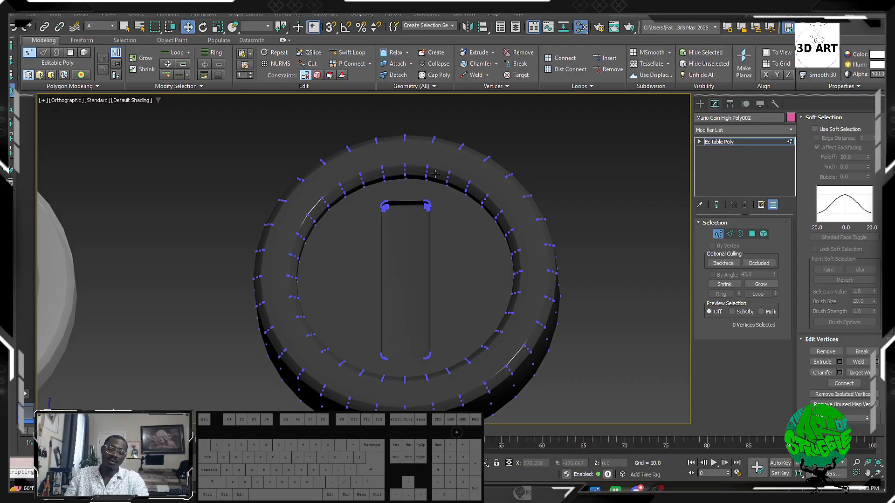
key(F4)
scroll(665, 349, down, 3)
scroll(268, 210, up, 3)
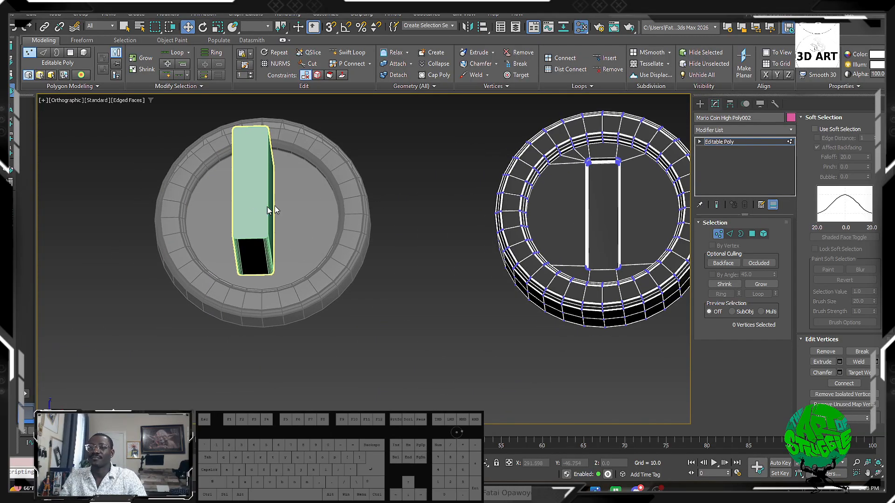
Step: Delete every polygon of the slot-shaped box except its outer end face, the one farthest from the coin
click(700, 103)
click(277, 223)
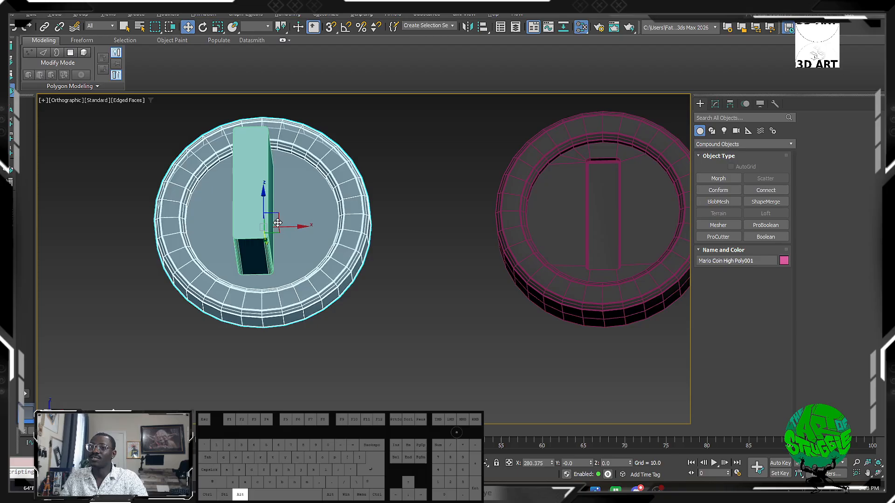
alt+middle_drag(278, 223, 346, 252)
click(274, 211)
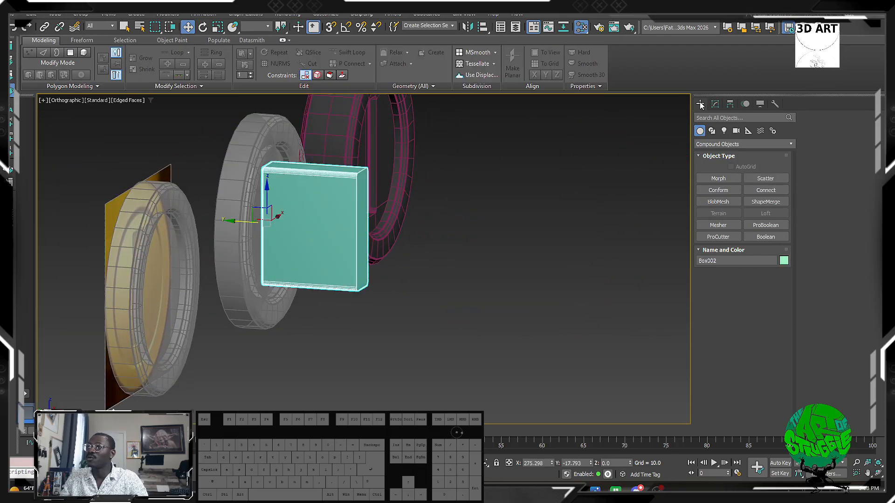
click(715, 104)
click(752, 233)
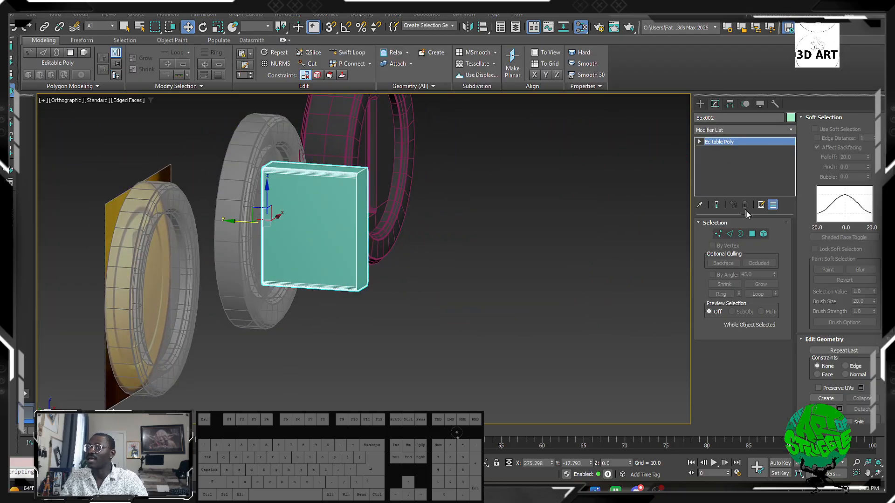
click(364, 190)
key(ctrl+i)
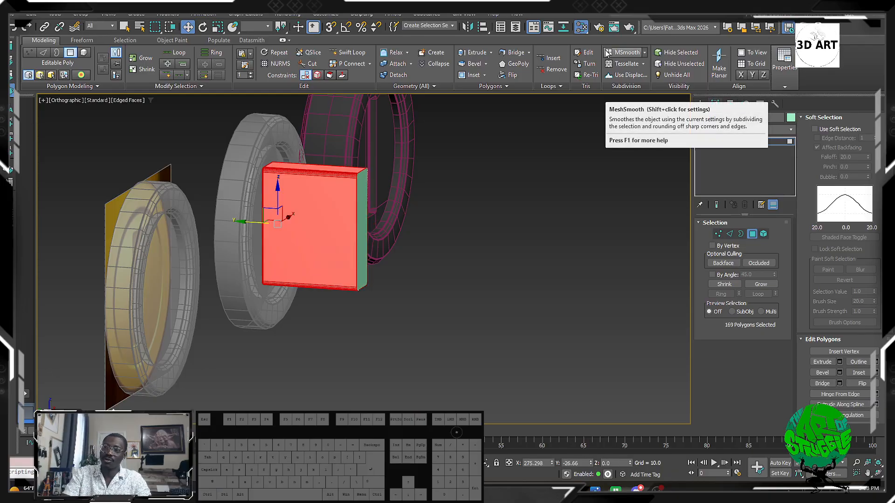
key(Delete)
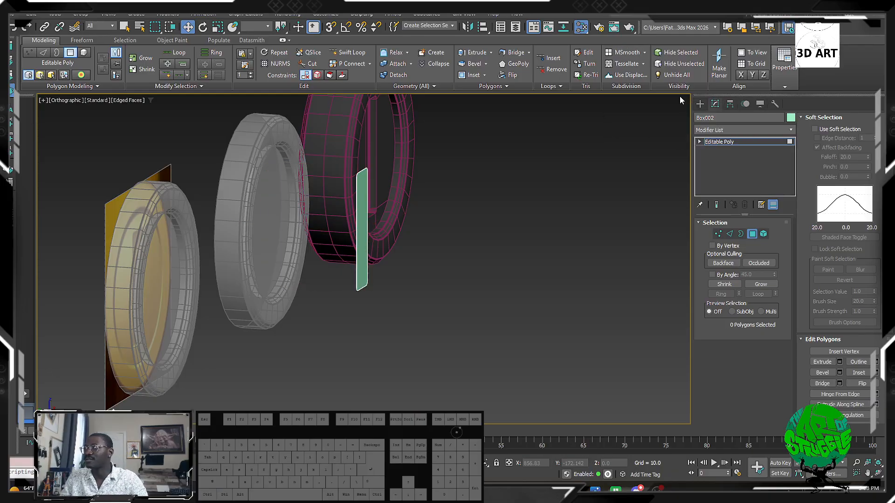
Step: Add another Edit Poly modifier to the uncarved high-poly coin, directly below its TurboSmooth
click(699, 104)
click(243, 256)
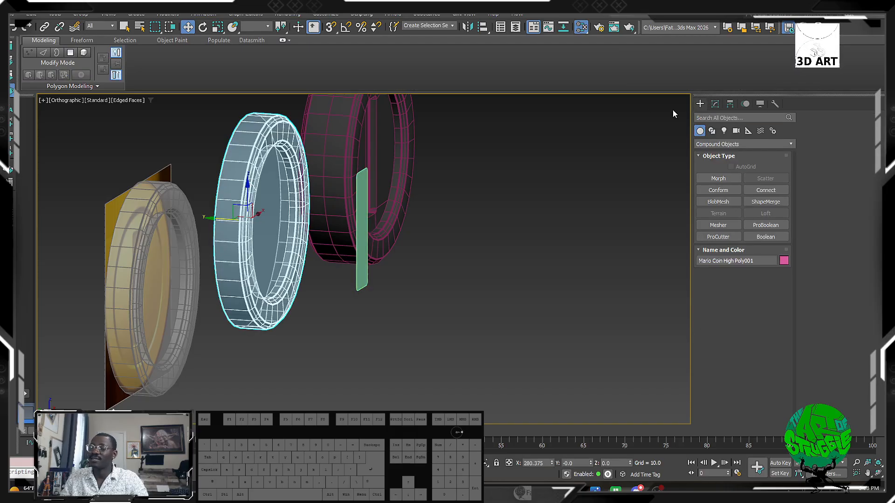
click(715, 103)
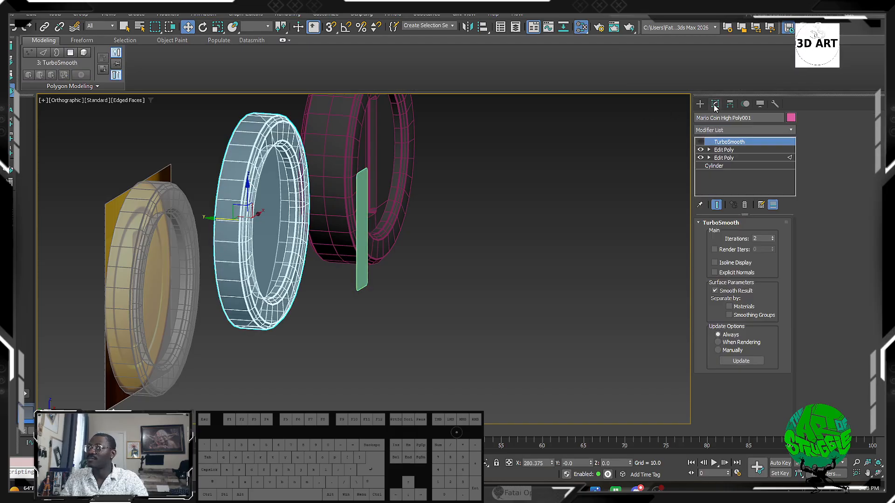
click(728, 151)
click(742, 130)
text(e)
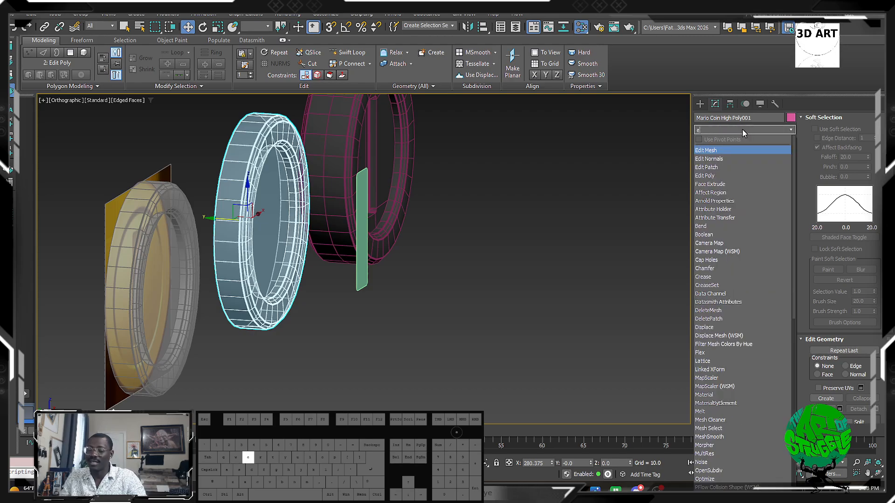
click(714, 175)
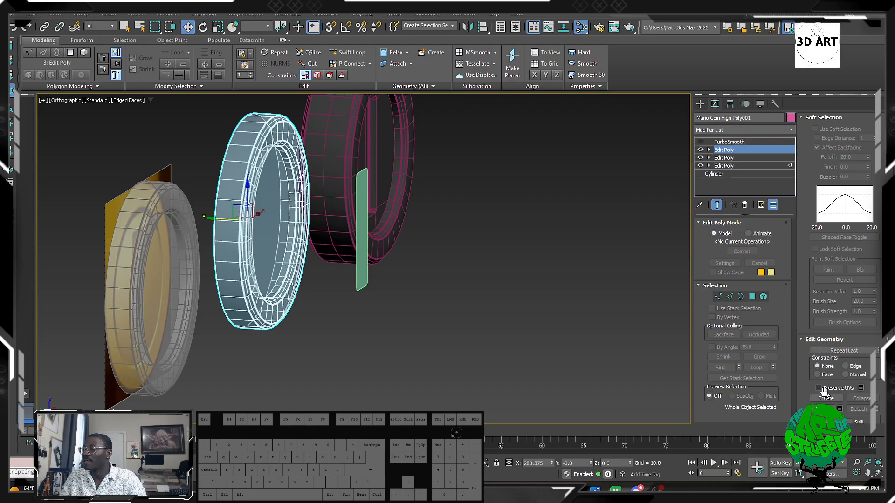
Step: Attach the remaining flat slot-shaped face to the high-poly coin
click(395, 63)
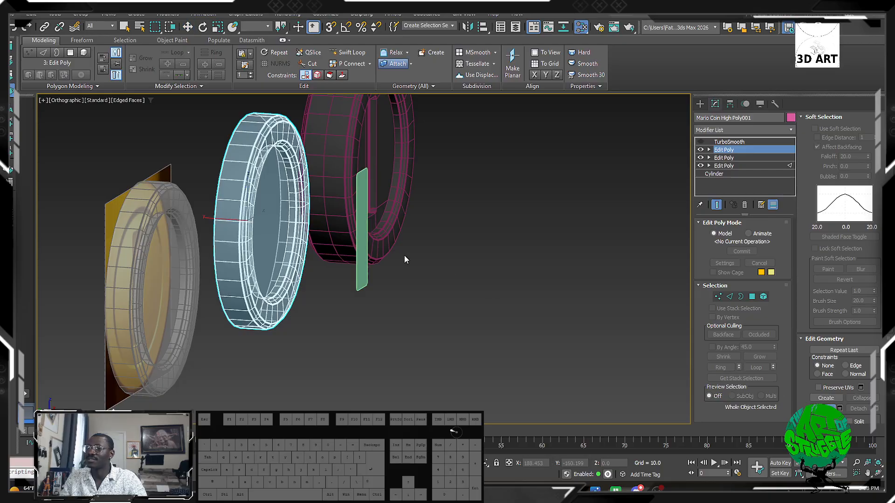
click(363, 241)
alt+middle_drag(362, 241, 551, 293)
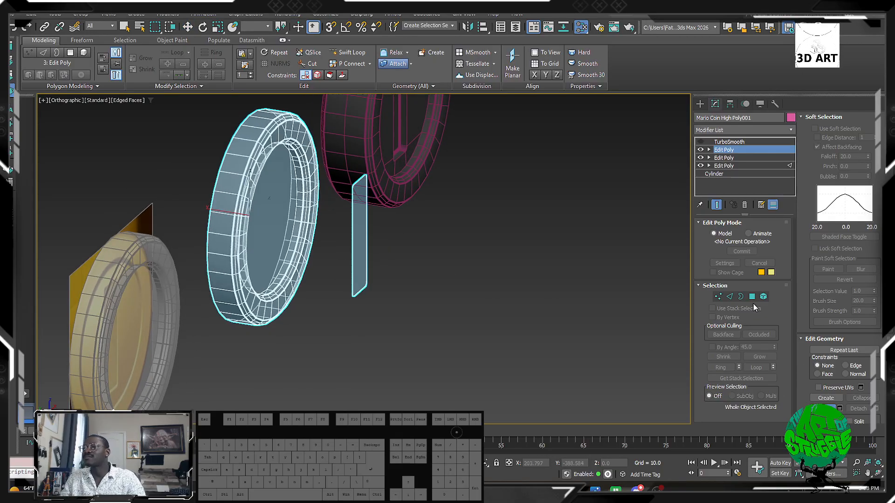
Step: Extrude the attached slot-shaped polygon along Y into the coin's face to cut the recessed slot
click(752, 297)
click(358, 233)
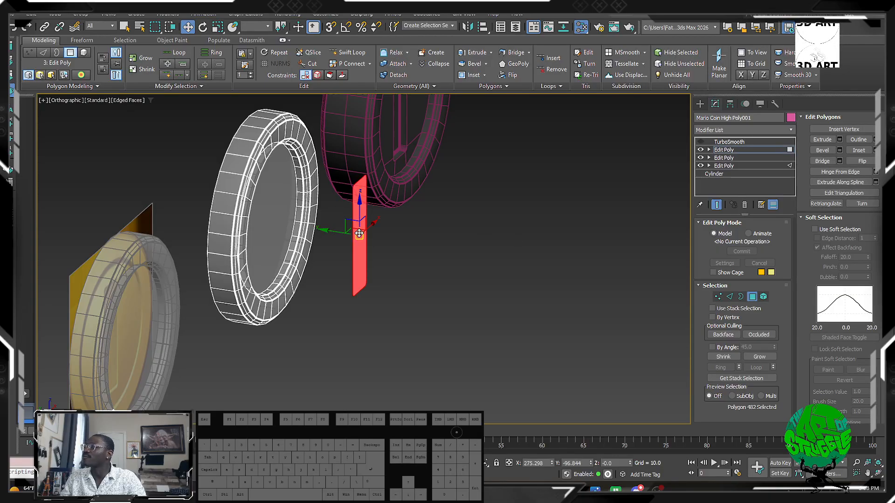
scroll(31, 255, up, 3)
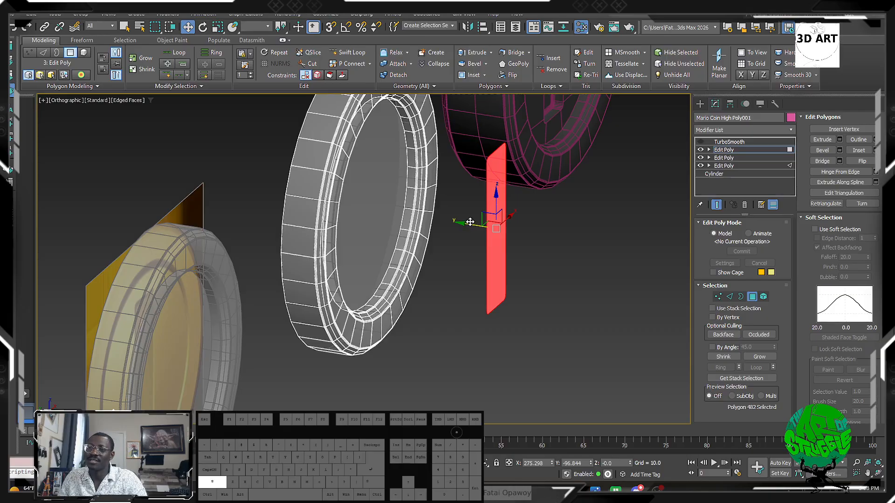
shift+drag(470, 225, 318, 198)
mouse_move(360, 183)
alt+middle_down()
mouse_move(334, 115)
mouse_move(362, 188)
alt+middle_up()
scroll(378, 193, up, 5)
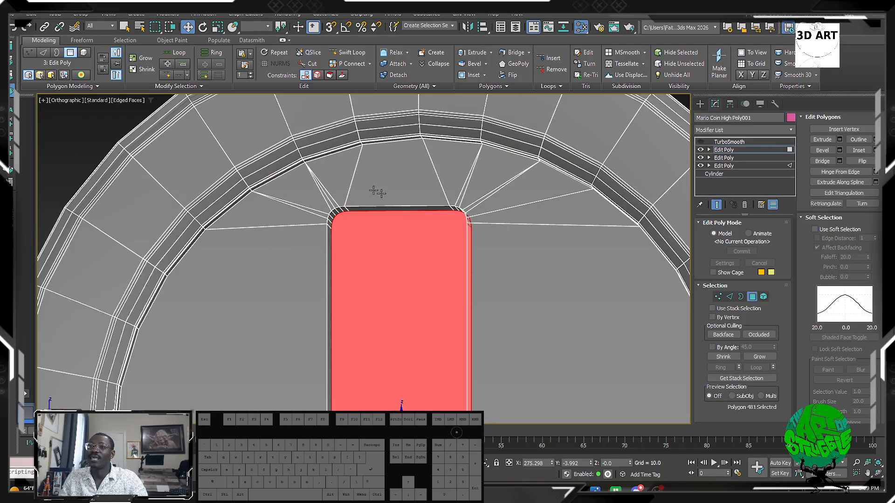
Step: Examine the cut slot and its connecting edges from several angles, switching to a perspective view framed on the slot
middle_drag(439, 216, 465, 87)
scroll(466, 88, down, 3)
mouse_move(467, 169)
alt+middle_down()
mouse_move(393, 162)
mouse_move(489, 179)
mouse_move(524, 198)
mouse_move(454, 191)
mouse_move(418, 173)
mouse_move(425, 180)
mouse_move(471, 150)
mouse_move(444, 184)
mouse_move(477, 133)
mouse_move(472, 162)
alt+middle_up()
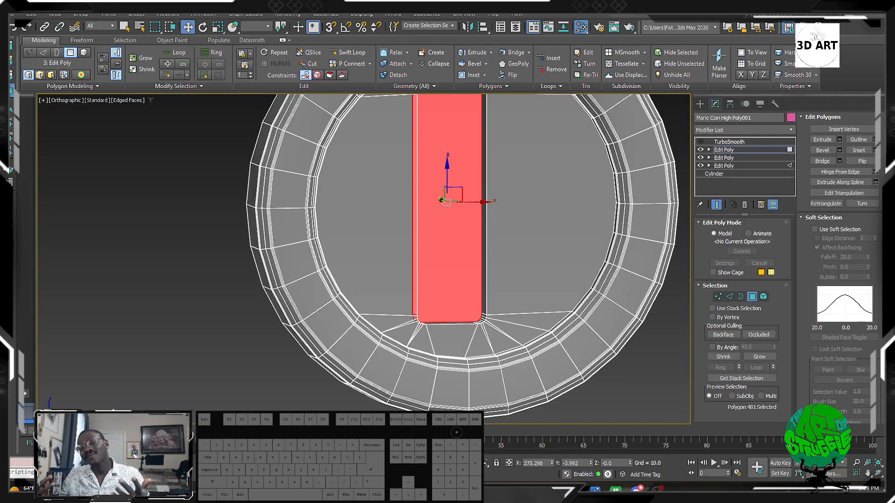
alt+middle_drag(527, 261, 456, 330)
scroll(451, 298, down, 3)
middle_drag(451, 298, 442, 323)
key(p)
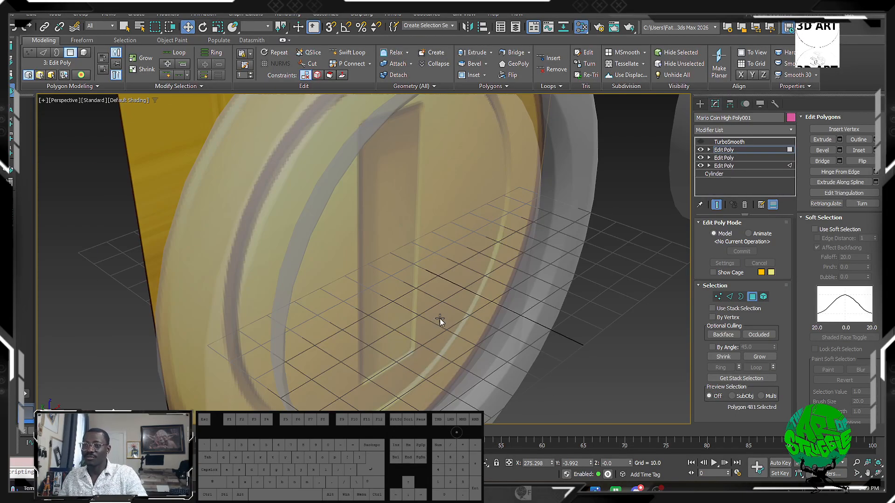
key(z)
mouse_move(444, 280)
alt+middle_down()
mouse_move(427, 176)
mouse_move(377, 248)
alt+middle_up()
scroll(377, 248, down, 2)
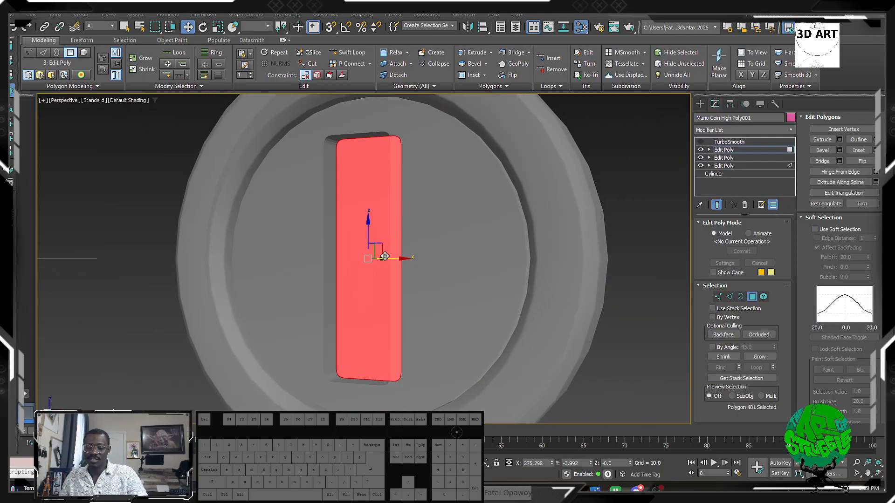
key(F4)
alt+middle_drag(479, 181, 504, 190)
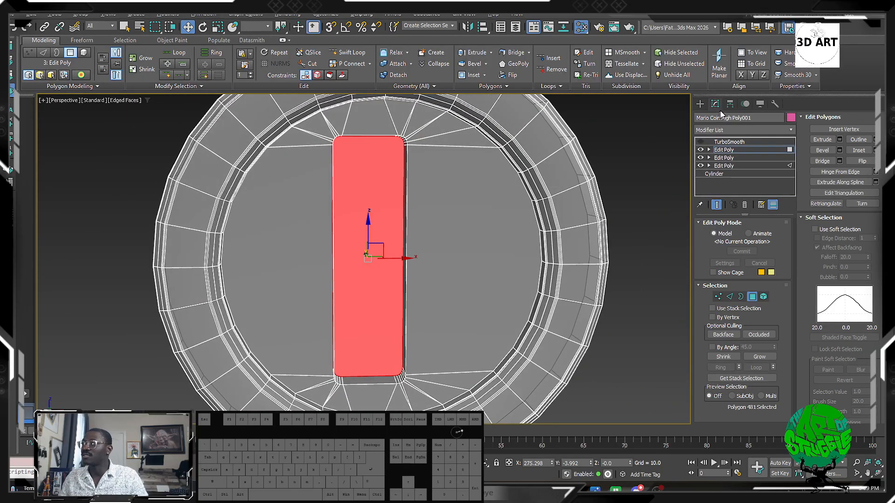
Step: Preview the cut coin with TurboSmooth switched on, compare it with and without edged faces, and switch TurboSmooth off again
click(700, 142)
click(730, 141)
alt+middle_drag(382, 205, 371, 192)
key(F3)
key(F3)
key(F4)
click(638, 161)
key(F4)
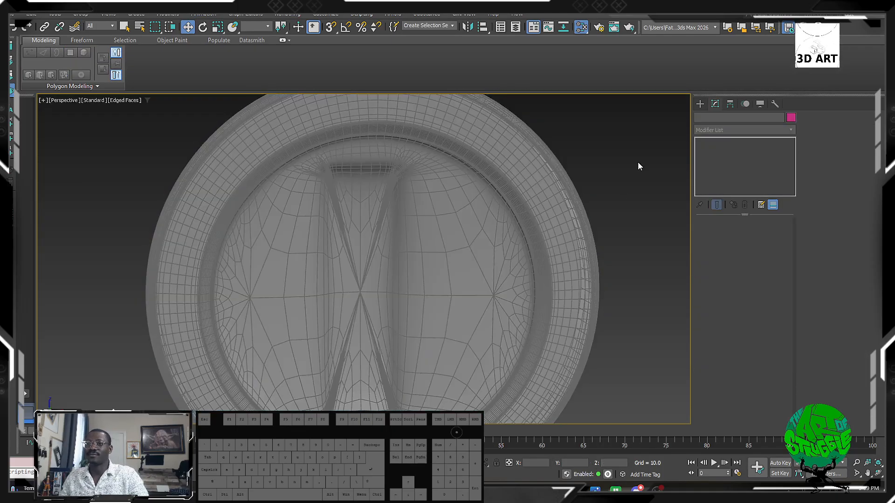
key(F4)
key(F4)
click(399, 214)
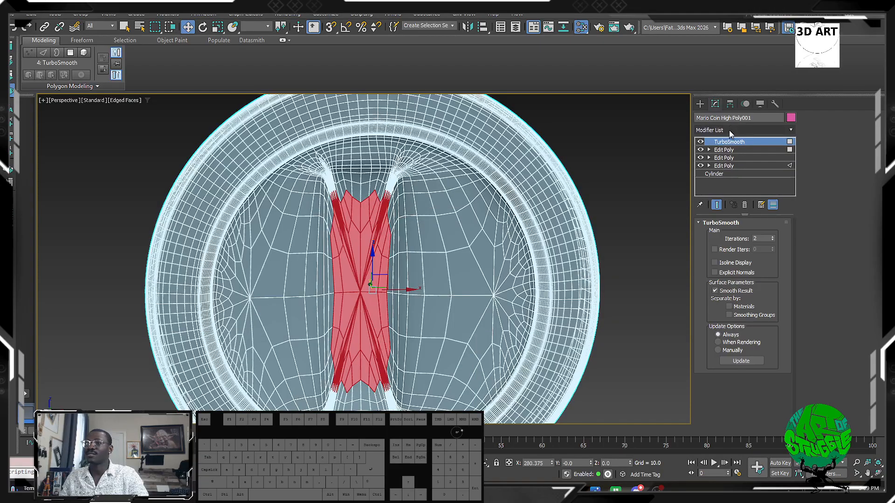
click(701, 142)
Step: Insert a supporting edge loop around the slot's inner walls close to its floor, using Swift Loop on the top Edit Poly
click(723, 150)
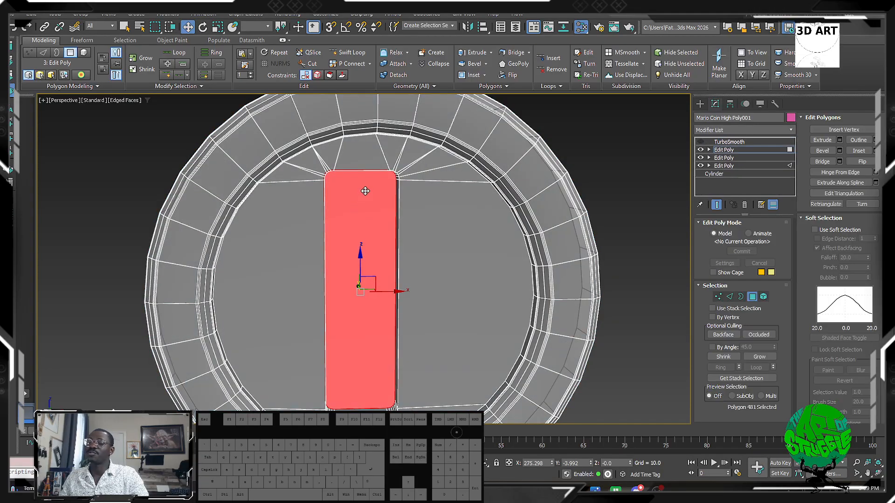
key(alt+1)
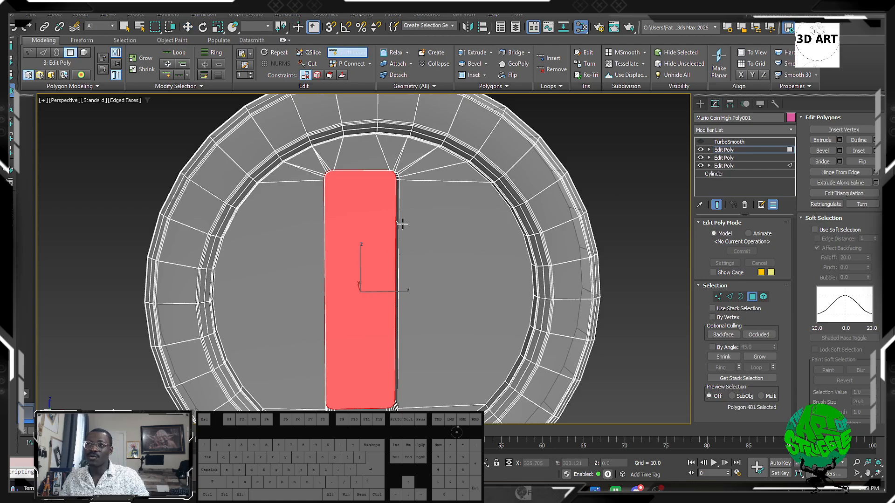
alt+middle_drag(385, 227, 424, 198)
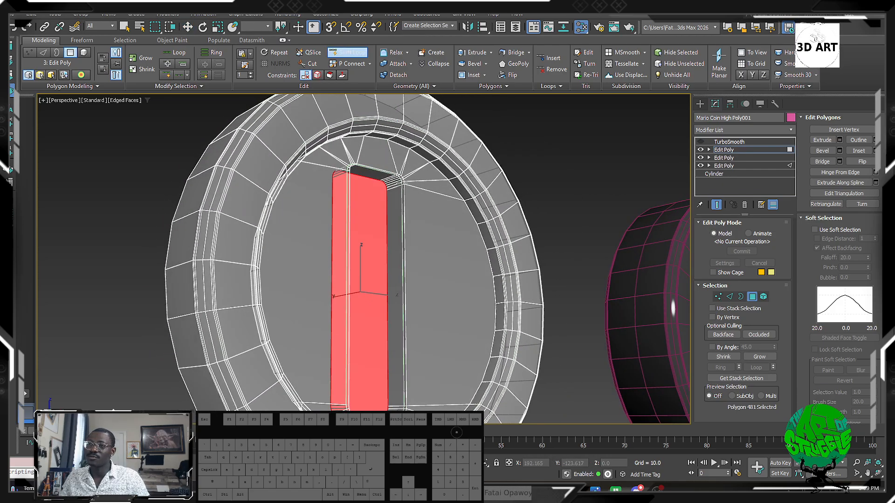
click(401, 182)
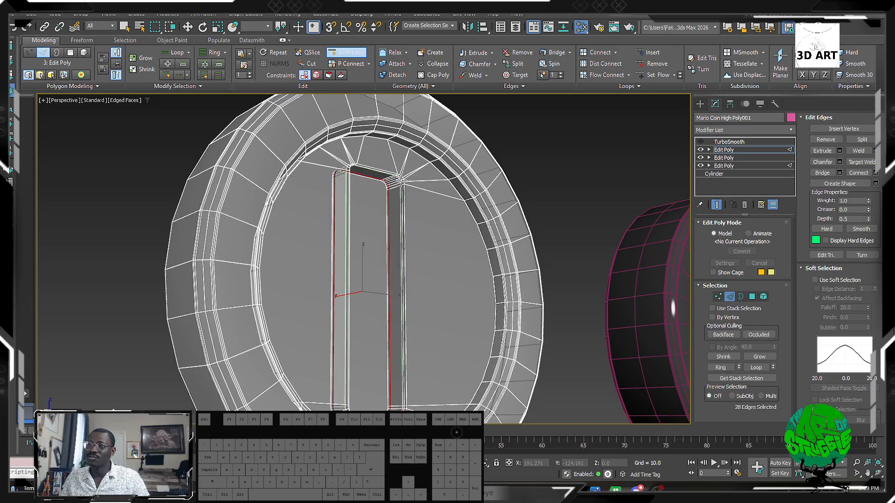
right_click(388, 186)
Step: Examine the new edge loop at the slot's lower and upper corners
alt+middle_drag(388, 185, 398, 315)
scroll(364, 187, down, 4)
scroll(396, 233, up, 5)
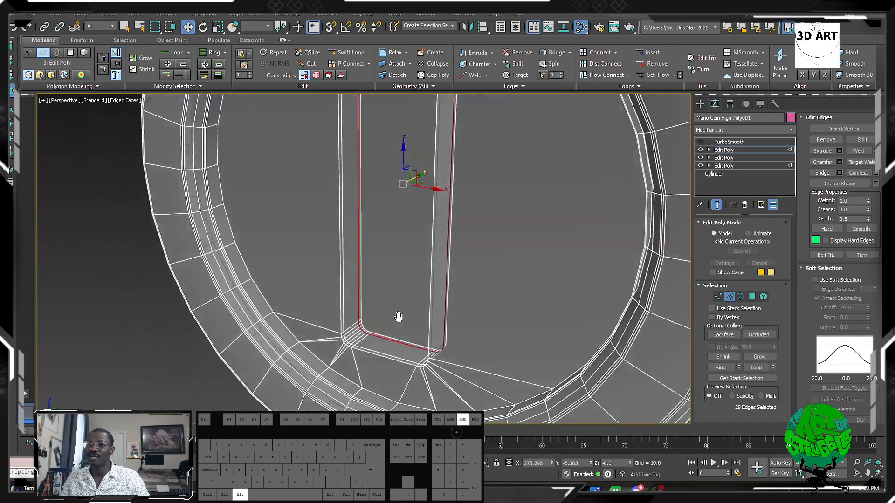
scroll(349, 213, down, 6)
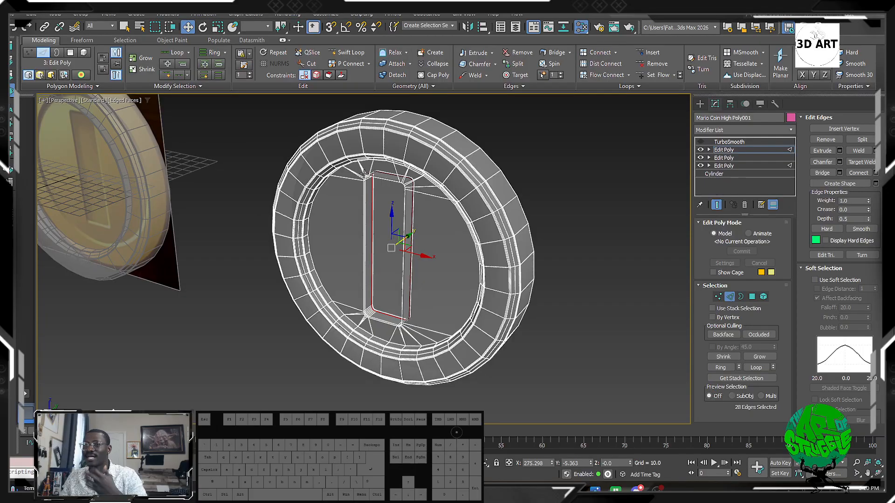
scroll(364, 175, up, 6)
alt+middle_drag(380, 181, 417, 163)
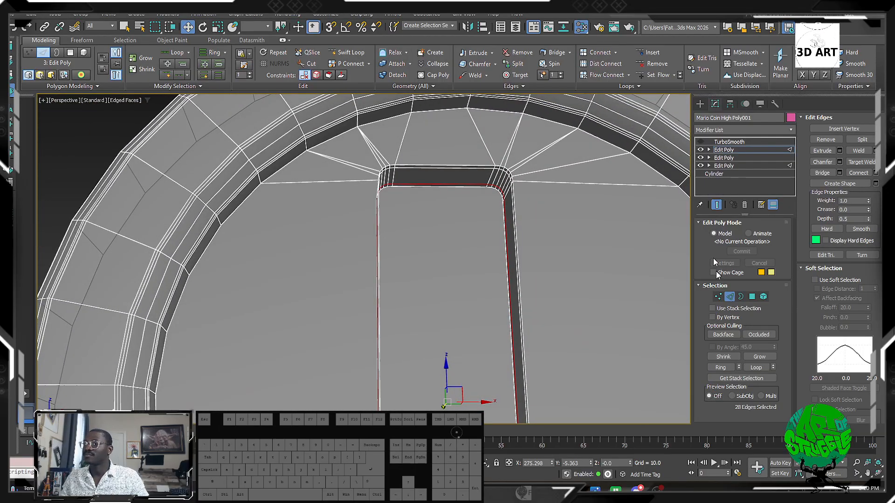
Step: Chamfer the edge loop around the slot's outer rim with an amount of 1.309 and 0 segments
double_click(515, 187)
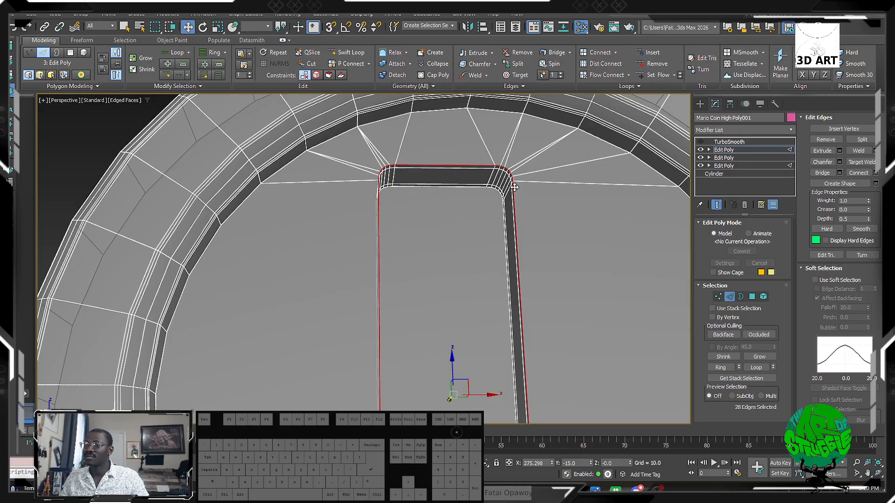
scroll(514, 187, down, 6)
middle_drag(505, 247, 470, 180)
scroll(470, 180, up, 5)
right_click(554, 197)
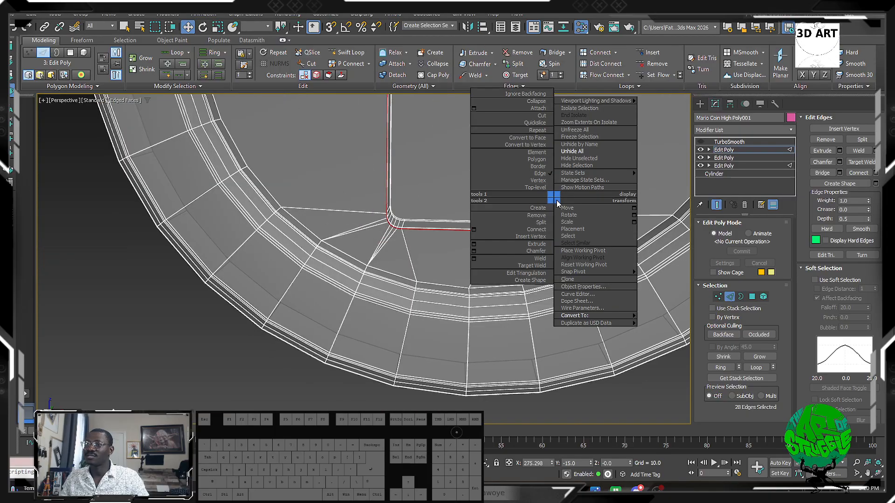
click(474, 252)
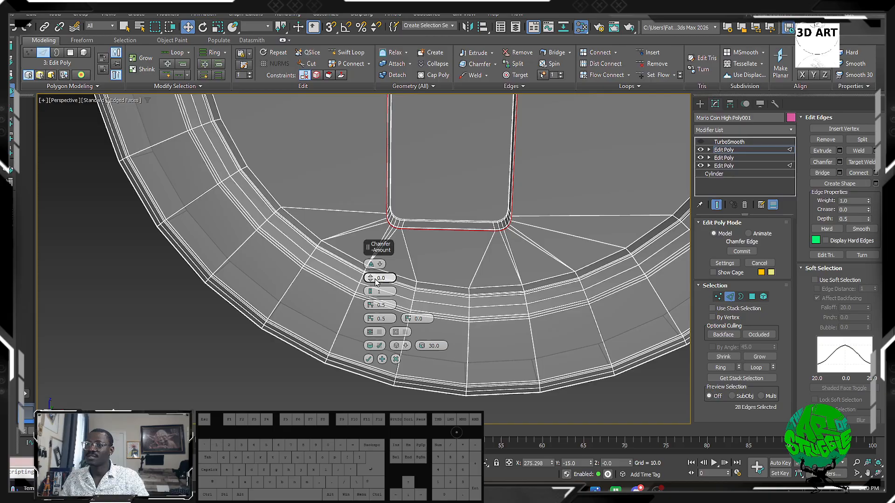
drag(371, 278, 373, 266)
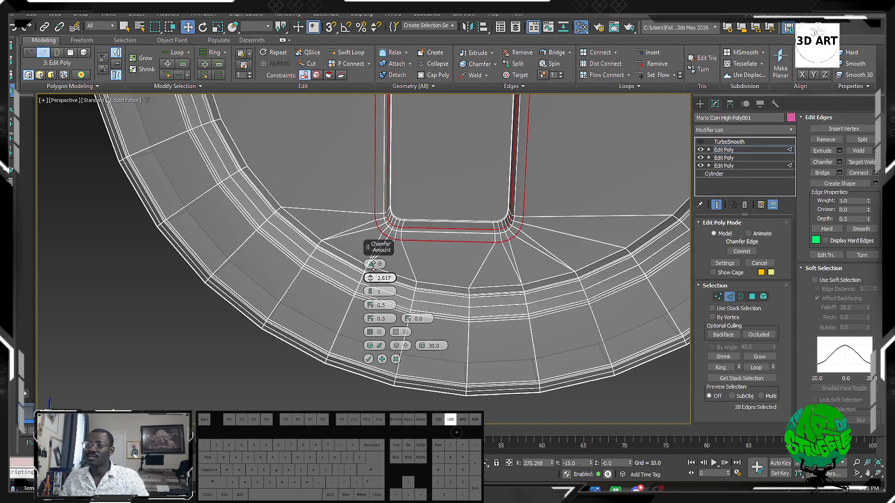
click(371, 294)
alt+middle_drag(490, 185, 423, 253)
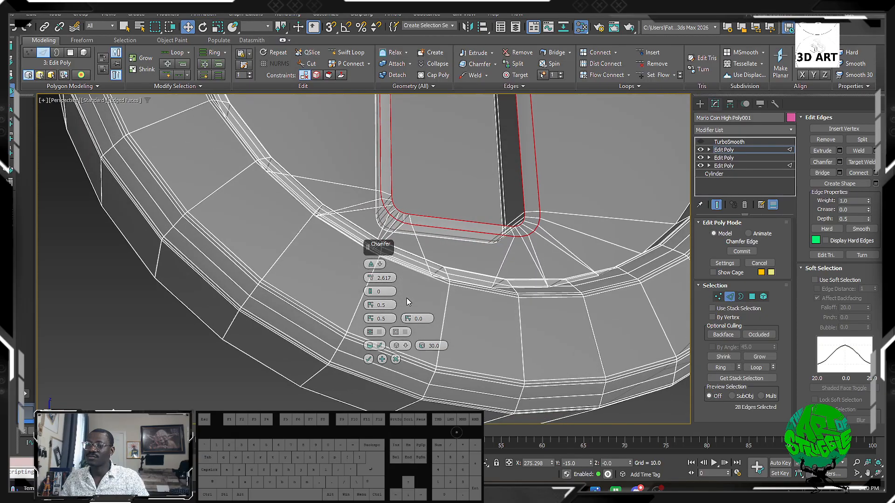
drag(377, 278, 378, 283)
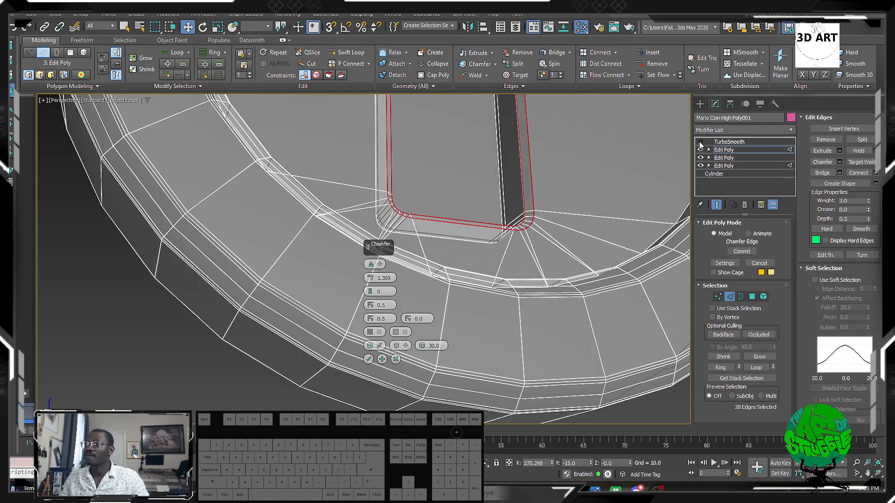
click(369, 359)
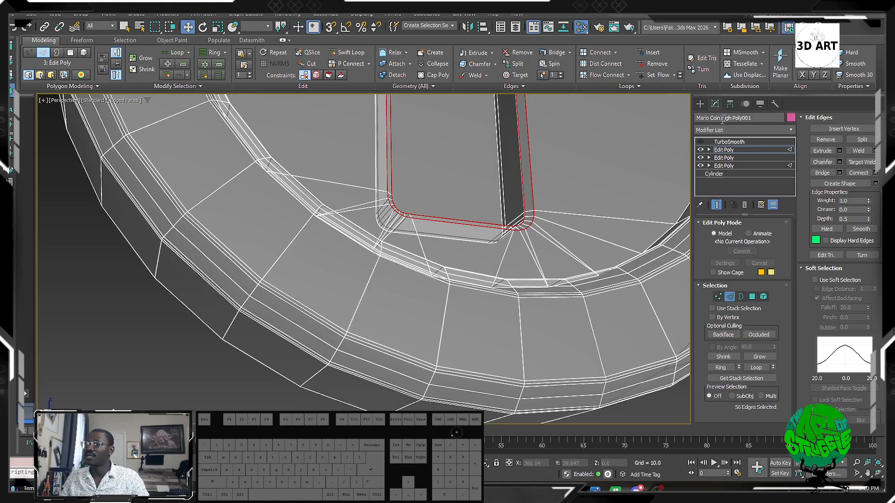
Step: Preview the coin with TurboSmooth on and edged faces off, checking the slot's rim and corners from several angles
click(700, 142)
scroll(543, 268, down, 5)
alt+middle_drag(544, 270, 514, 277)
key(F3)
key(F3)
key(F4)
scroll(593, 197, down, 3)
mouse_move(592, 200)
alt+middle_down()
mouse_move(562, 221)
mouse_move(531, 222)
mouse_move(563, 169)
mouse_move(690, 201)
mouse_move(642, 185)
mouse_move(640, 167)
alt+middle_up()
click(589, 158)
drag(567, 351, 488, 174)
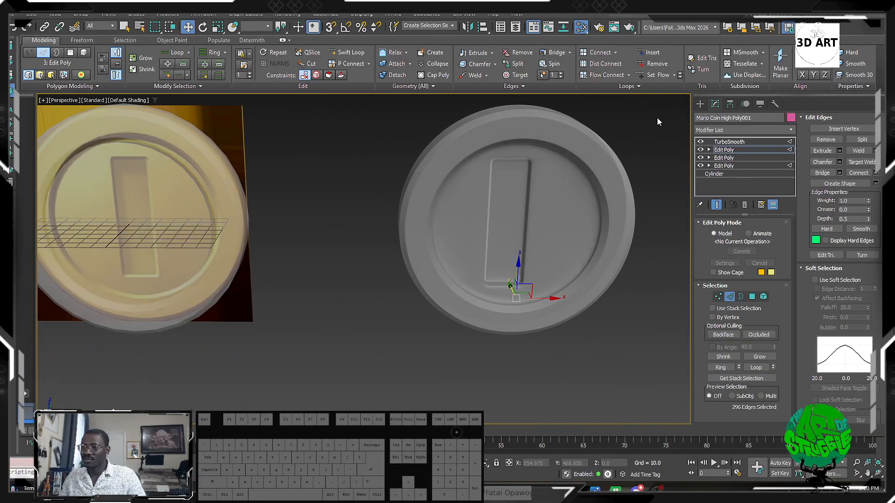
alt+middle_drag(632, 133, 493, 220)
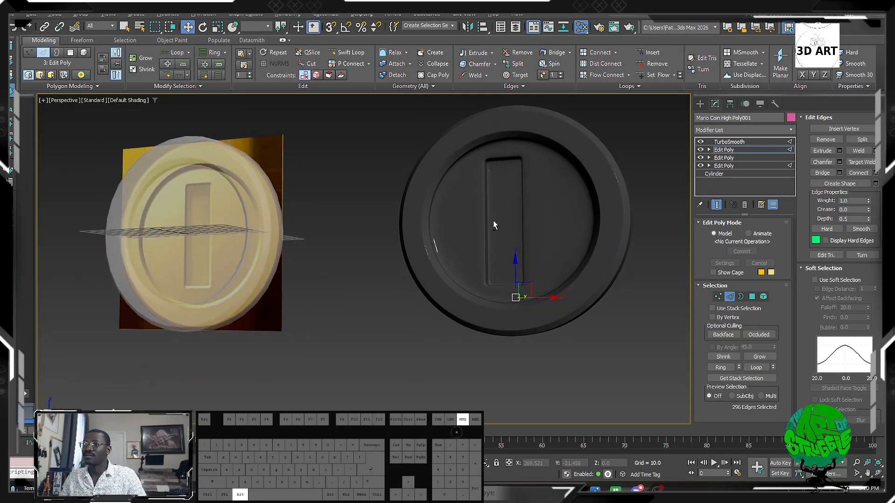
scroll(511, 191, up, 5)
scroll(511, 191, down, 3)
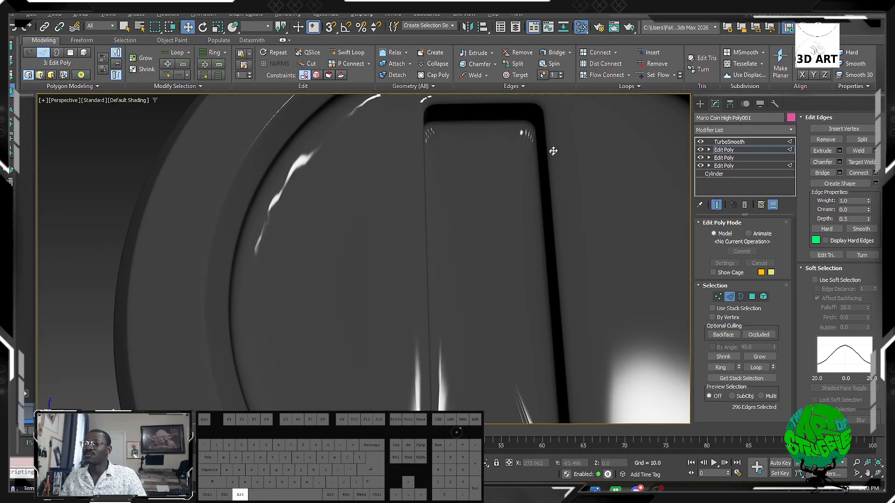
Step: Select the slot's floor polygon, switch TurboSmooth off with edged faces shown, and inset the polygon slightly
click(527, 158)
click(752, 297)
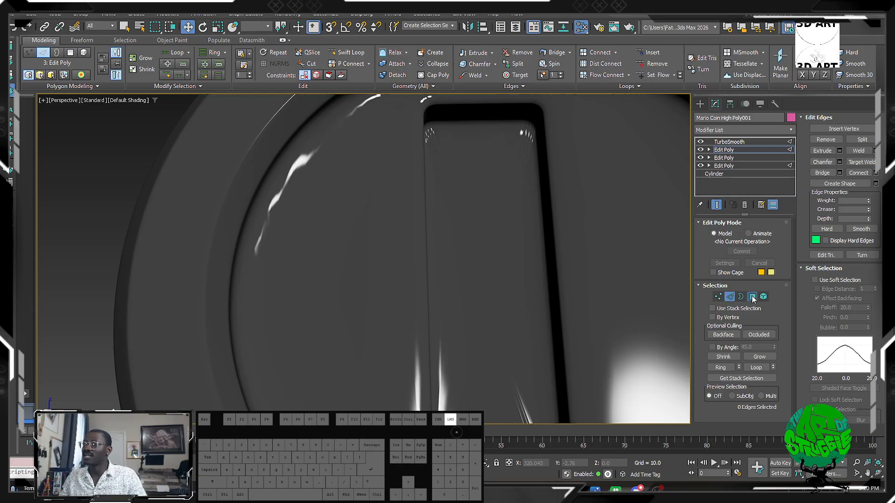
click(536, 249)
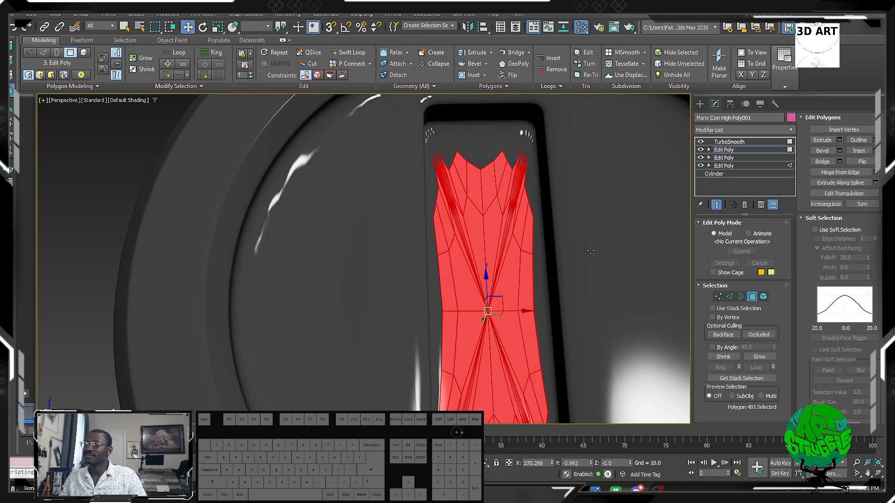
key(F4)
key(F4)
key(F4)
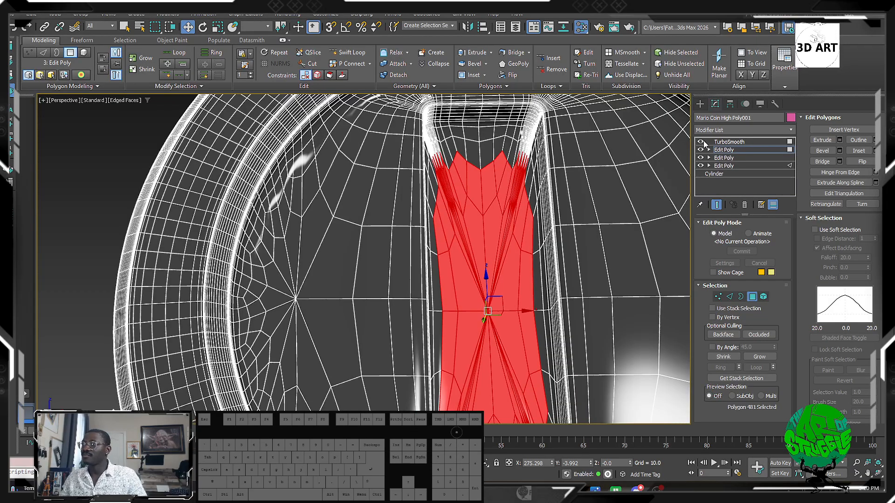
click(700, 141)
key(r)
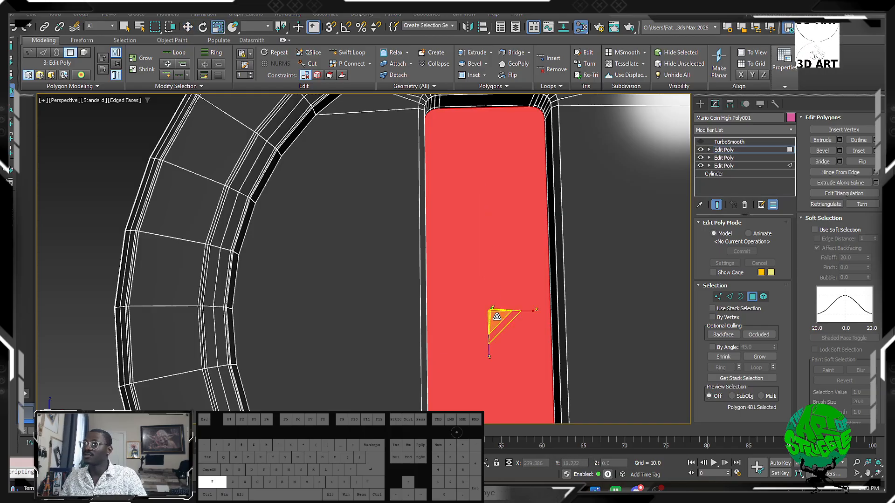
drag(497, 316, 502, 319)
click(876, 151)
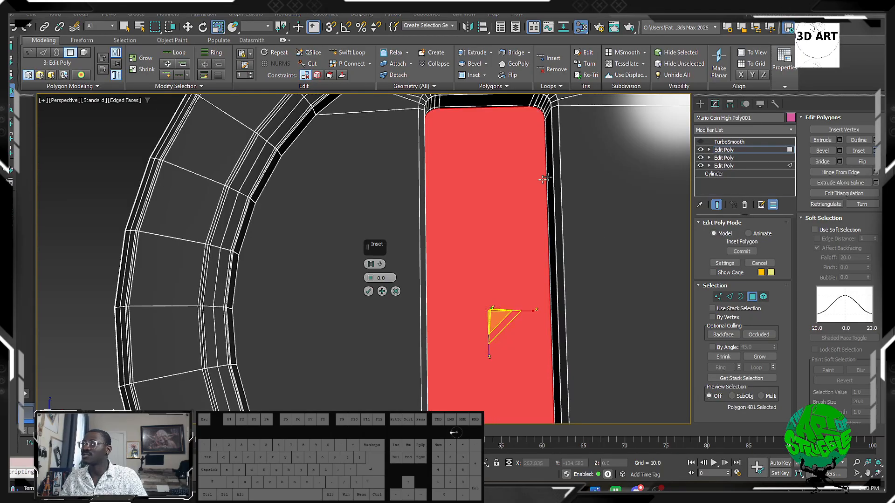
drag(369, 283, 376, 279)
click(369, 292)
Step: Cut an edge straight across the slot floor's upper end, joining the vertices where the two rounded corners begin
alt+middle_drag(488, 140, 456, 207)
scroll(471, 163, up, 3)
scroll(456, 208, up, 2)
click(347, 52)
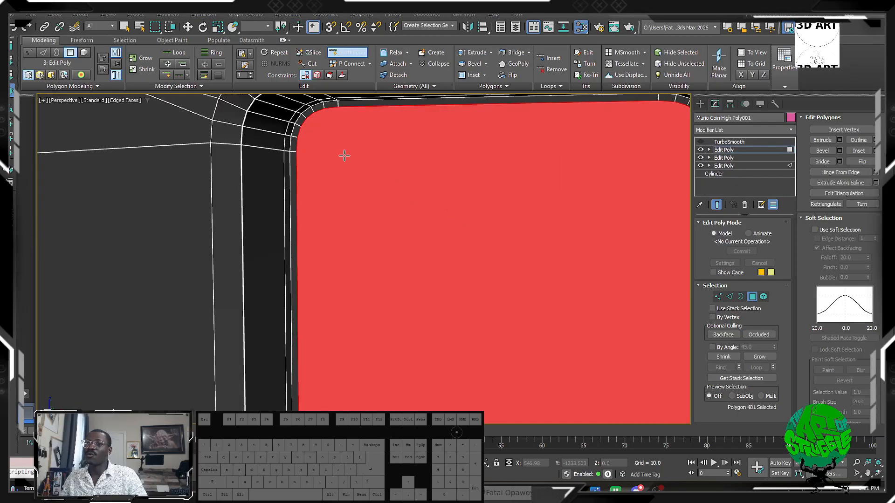
click(719, 296)
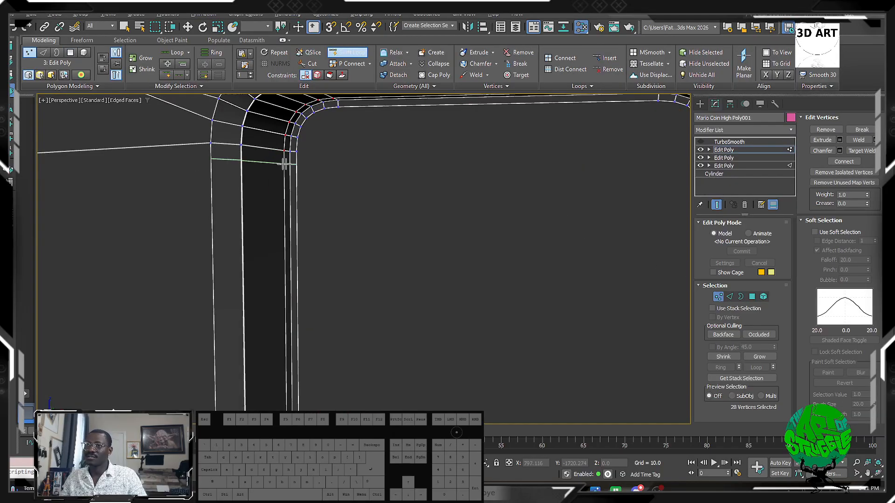
right_click(302, 155)
key(alt+c)
scroll(299, 153, down, 3)
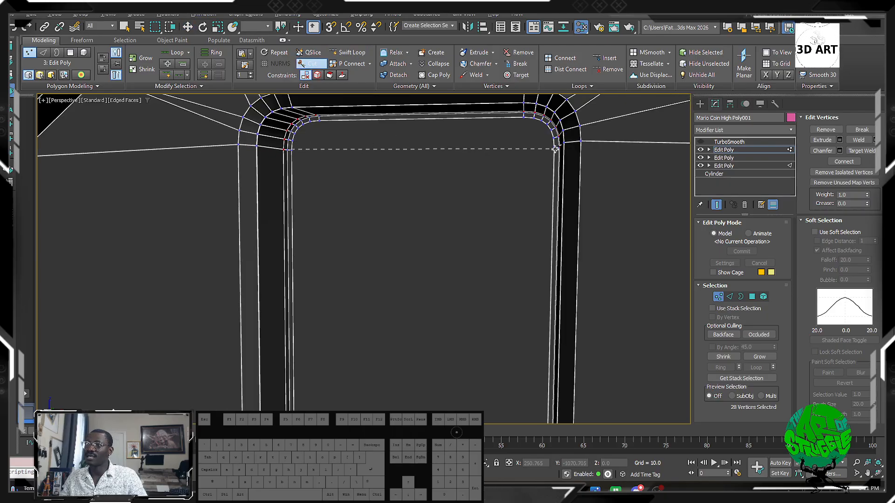
click(555, 149)
right_click(554, 151)
Step: Cut an edge straight across the slot floor's lower end, joining the vertices where the two rounded corners begin
scroll(524, 212, down, 5)
middle_drag(522, 373, 482, 252)
scroll(482, 247, up, 5)
scroll(333, 174, up, 2)
middle_drag(338, 180, 365, 226)
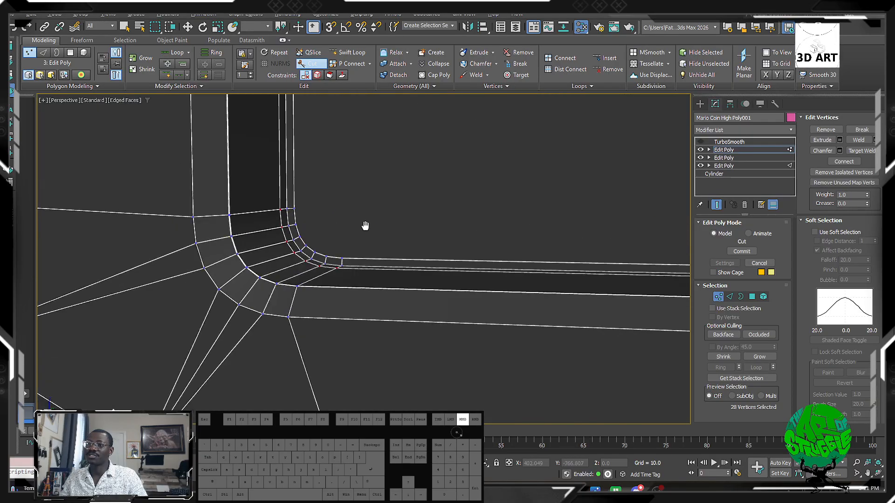
scroll(283, 211, down, 3)
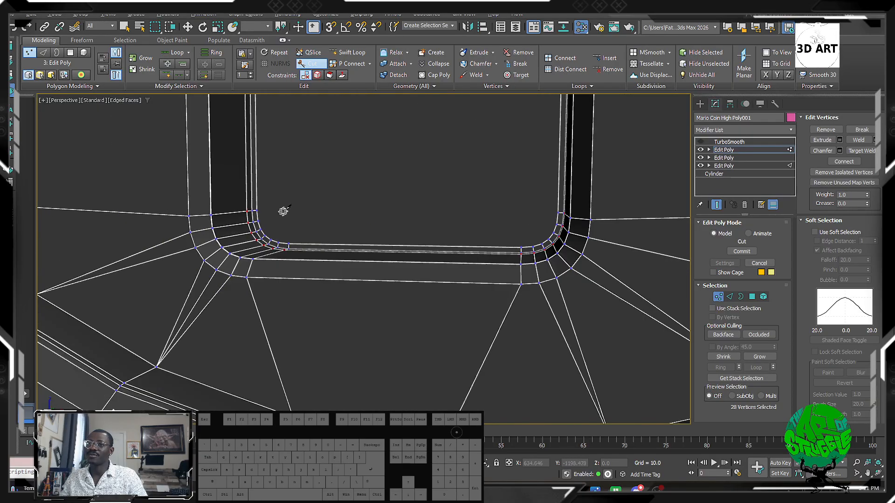
click(559, 213)
right_click(560, 213)
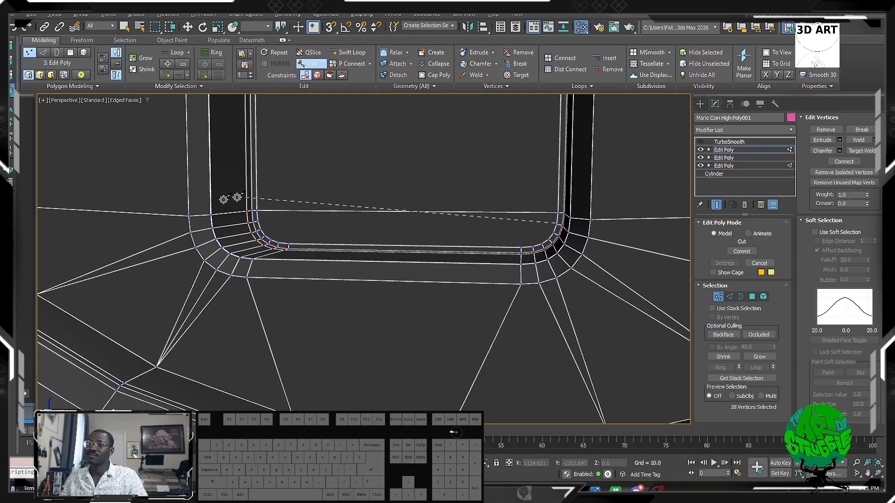
Step: Cut the remaining parallel edges between matching corner vertices at the slot floor's lower end
click(257, 222)
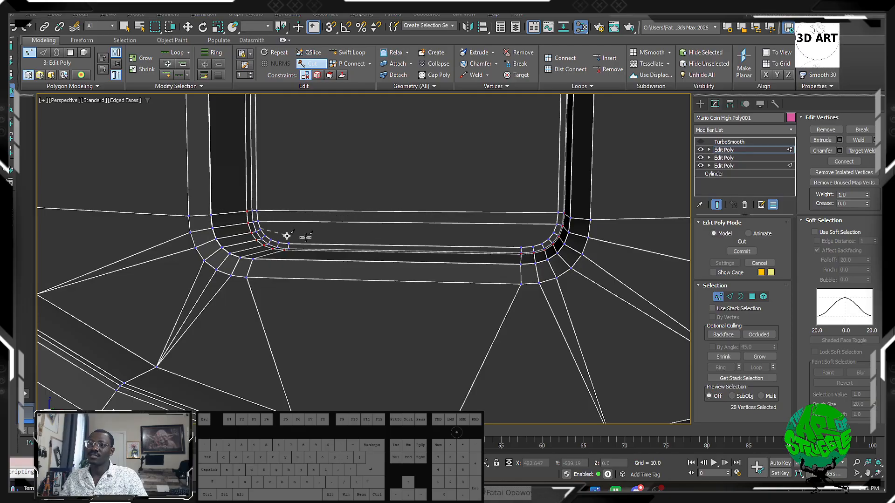
click(553, 233)
right_click(554, 234)
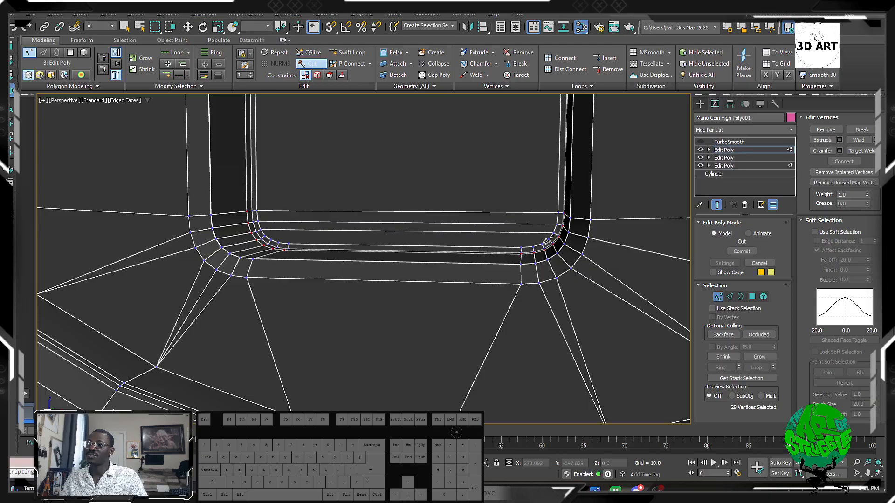
click(546, 242)
click(266, 234)
right_click(265, 234)
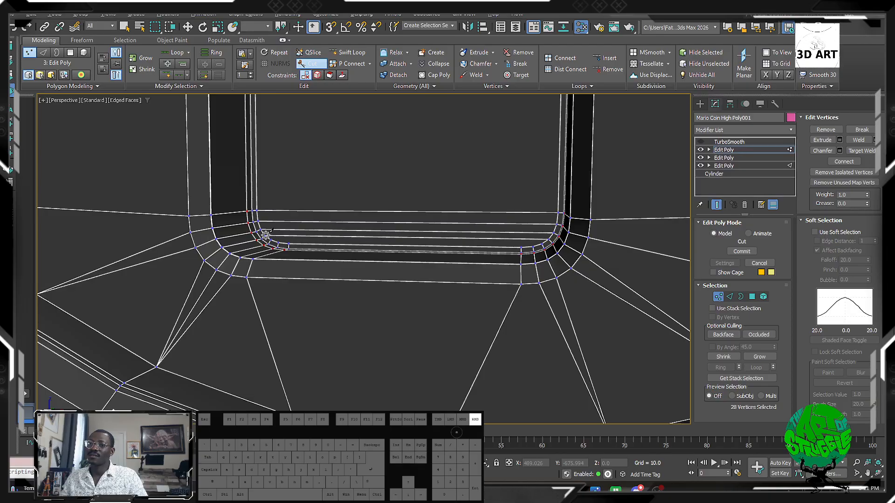
click(274, 238)
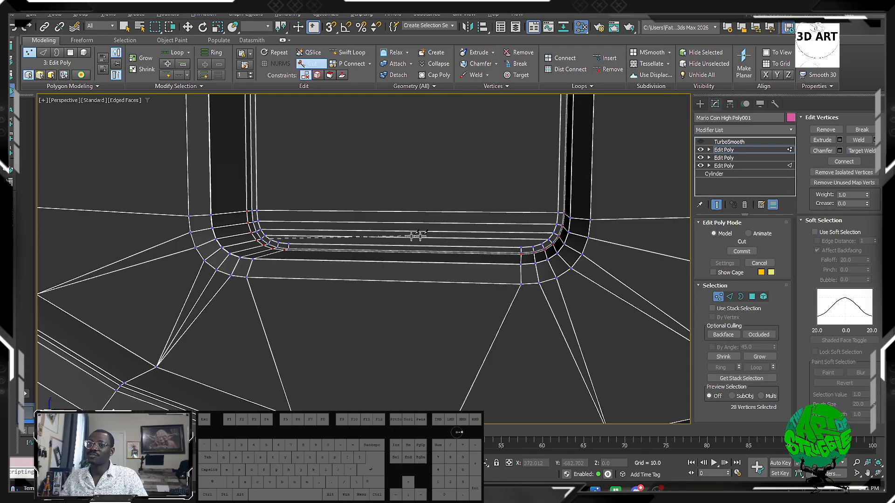
click(542, 244)
right_click(542, 243)
Step: Cut the remaining parallel edges between matching corner vertices at the slot floor's upper end
scroll(518, 175, down, 6)
middle_drag(452, 252, 536, 248)
scroll(568, 247, up, 4)
click(609, 262)
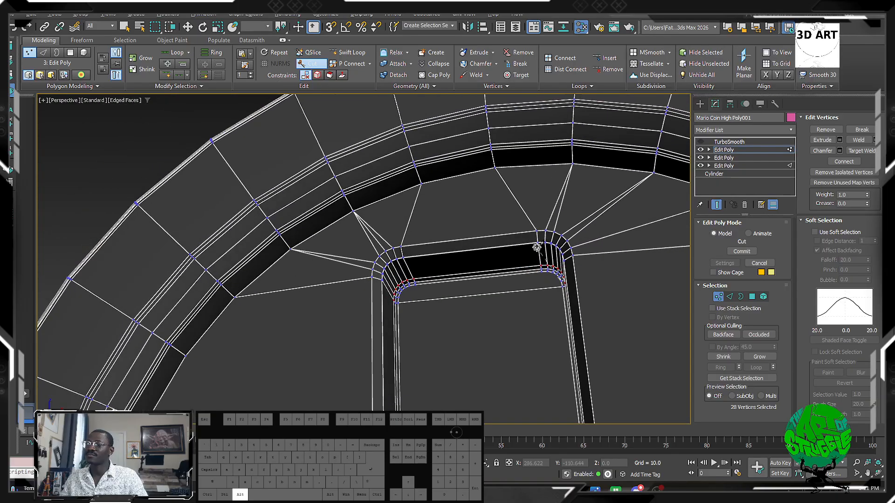
scroll(400, 297, up, 5)
click(410, 299)
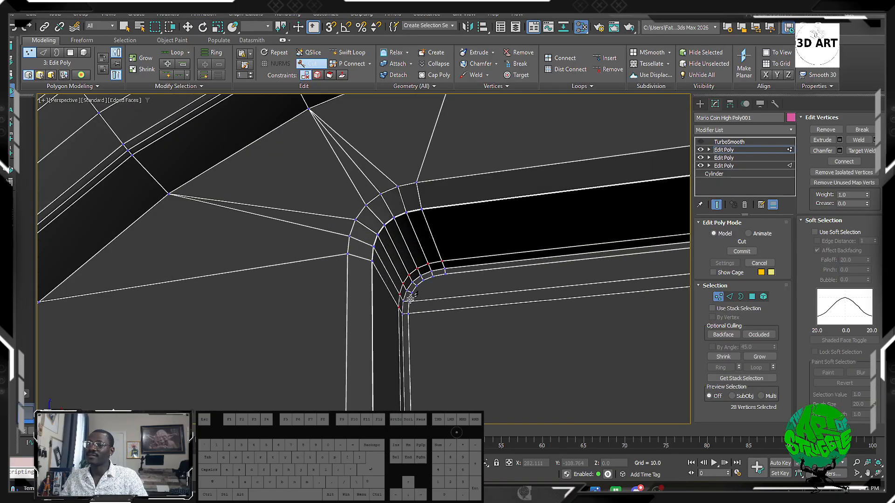
scroll(415, 291, down, 5)
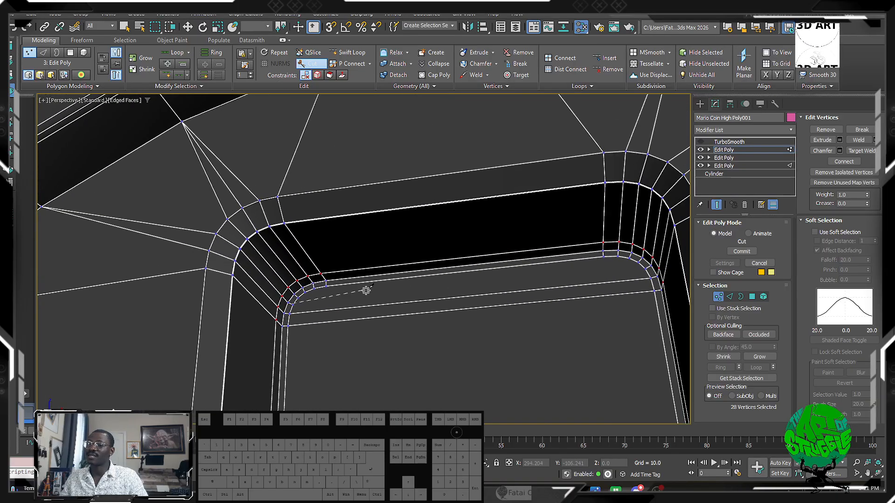
click(648, 269)
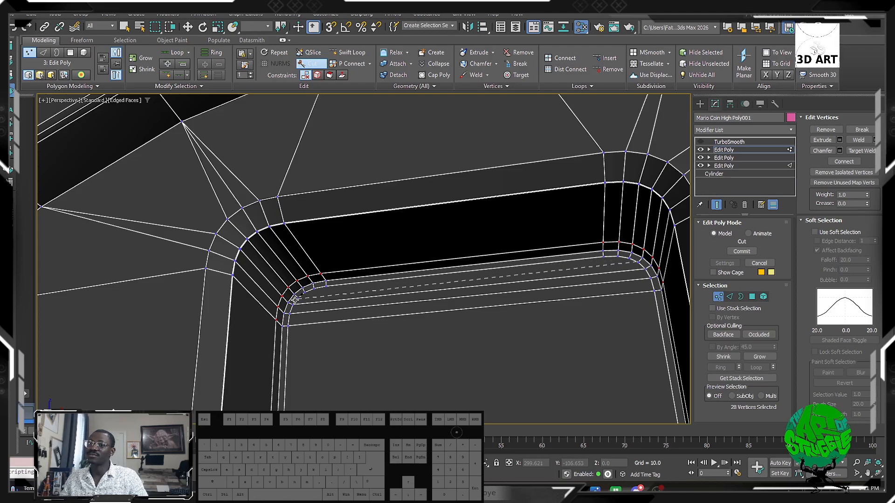
click(308, 289)
right_click(309, 289)
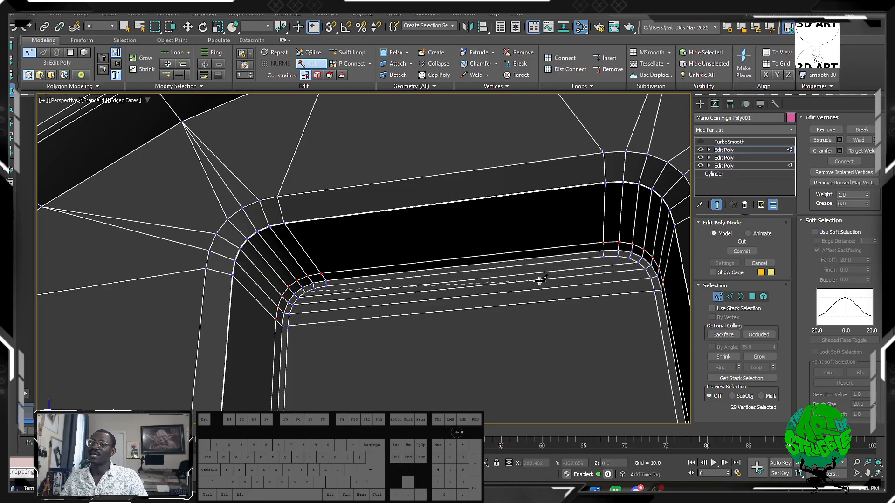
click(629, 258)
right_click(630, 258)
Step: Switch TurboSmooth back on and compare the smoothed coin in wireframe, shaded and edged-faces display
scroll(425, 244, down, 5)
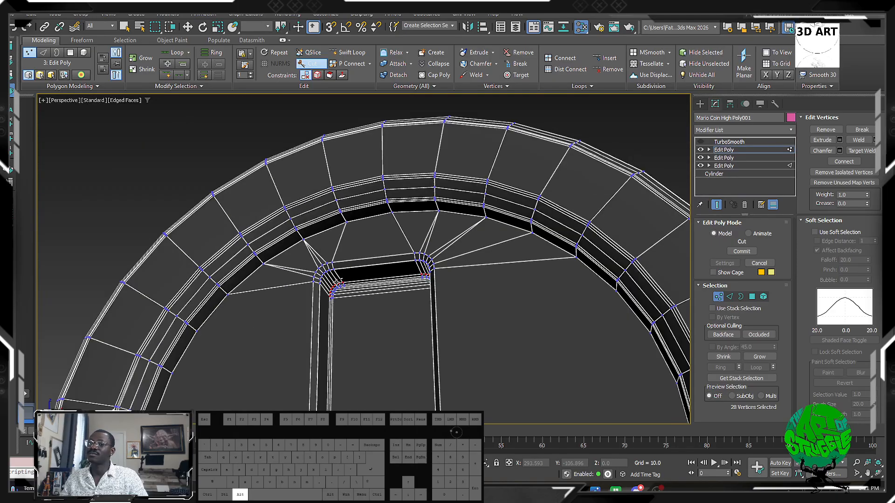
click(701, 142)
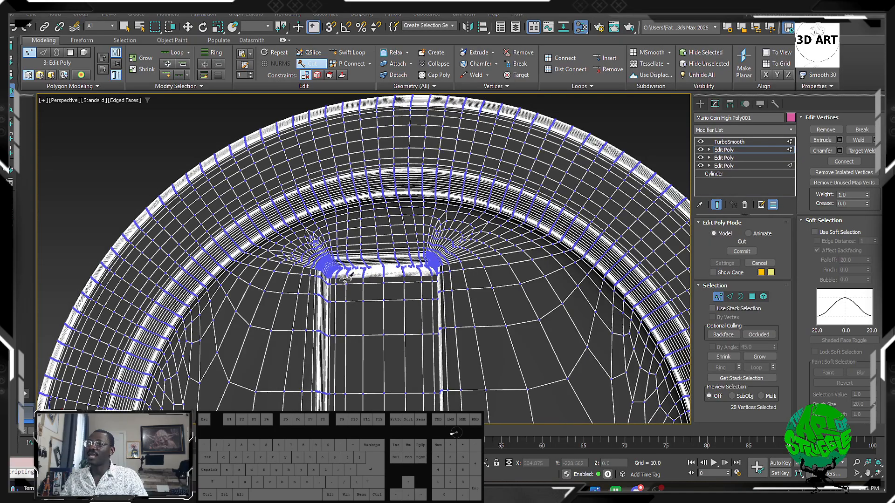
scroll(316, 231, down, 5)
key(F3)
key(F3)
key(F3)
key(F3)
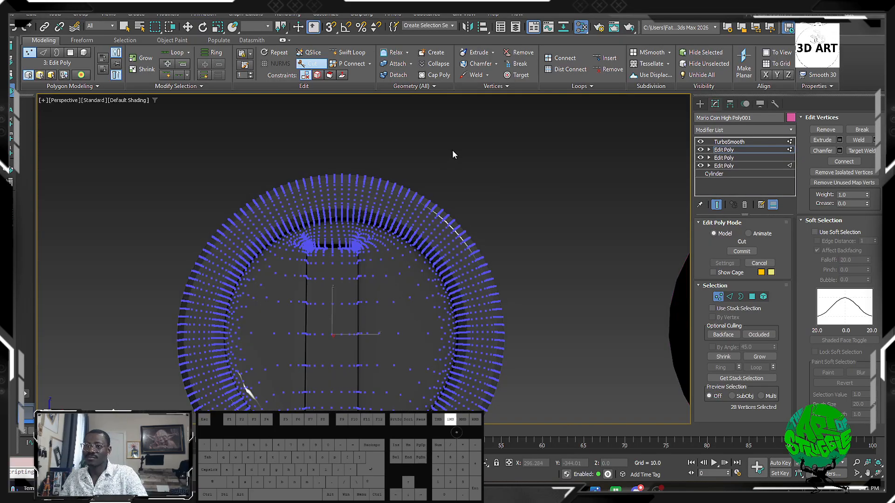
key(F4)
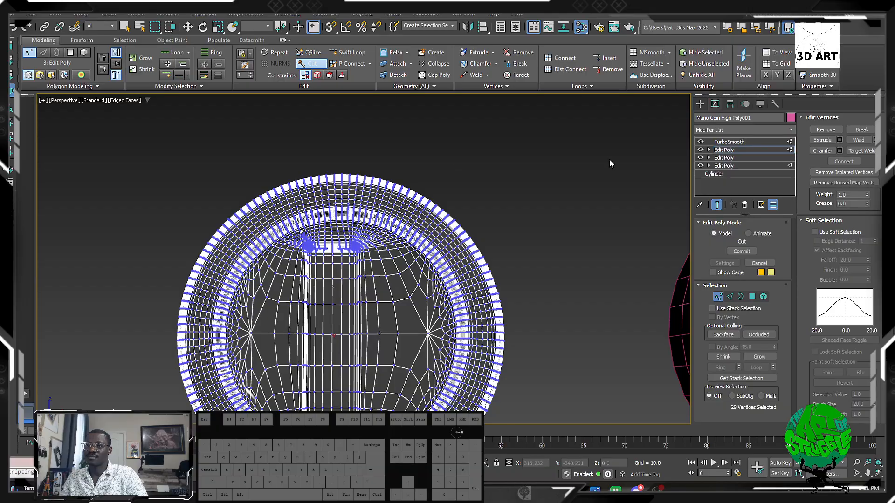
Step: Leave vertex editing and examine the smoothed slot and its upper corners up close without edged faces
click(700, 104)
key(F4)
mouse_move(441, 193)
alt+middle_down()
mouse_move(436, 200)
mouse_move(447, 165)
mouse_move(420, 176)
alt+middle_up()
scroll(334, 222, up, 5)
alt+middle_drag(334, 222, 387, 190)
scroll(300, 160, up, 5)
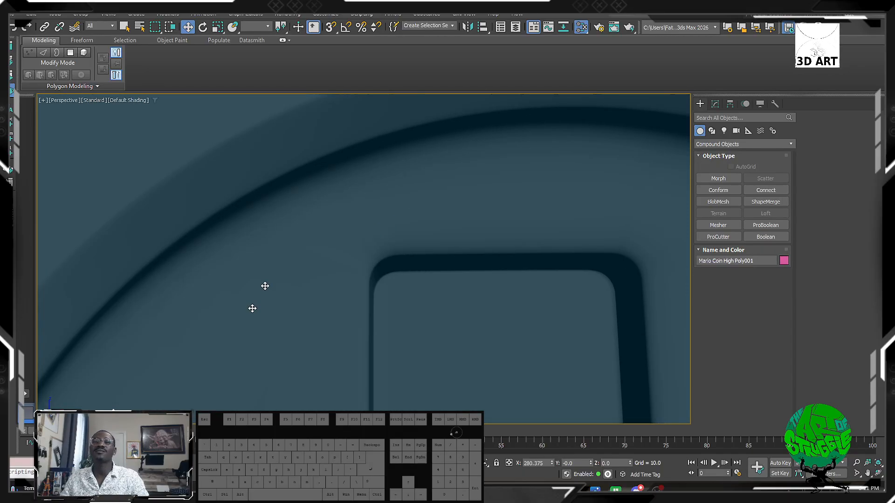
Step: Examine the smoothed slotted coin alongside the other two coins from several angles and distances
scroll(321, 240, down, 5)
scroll(396, 156, down, 3)
alt+middle_drag(396, 156, 410, 214)
scroll(407, 196, down, 5)
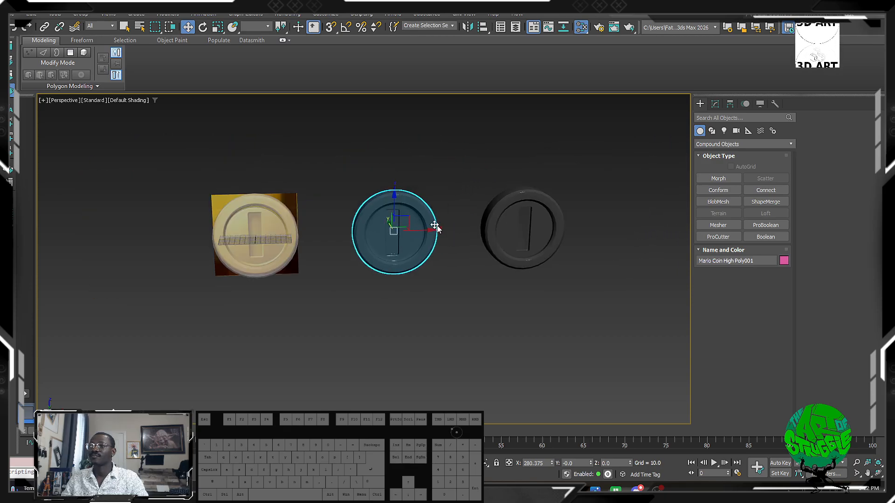
scroll(432, 225, up, 5)
scroll(430, 216, down, 5)
scroll(413, 214, up, 5)
scroll(413, 214, down, 5)
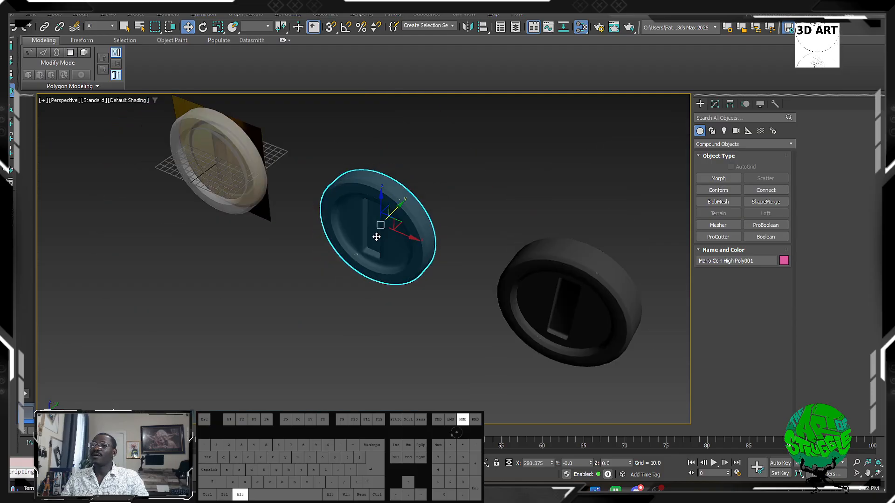
alt+middle_drag(413, 214, 412, 181)
scroll(401, 186, up, 4)
scroll(401, 183, down, 2)
scroll(413, 181, down, 3)
scroll(328, 180, up, 3)
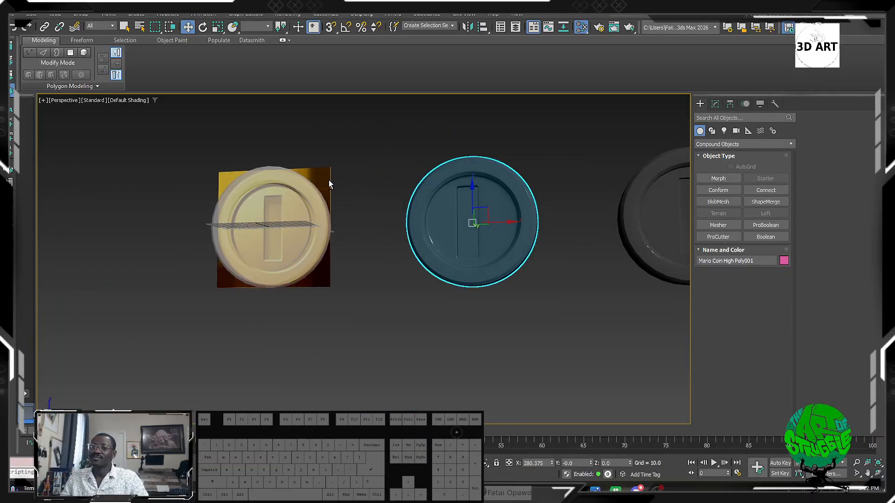
alt+middle_drag(329, 180, 248, 275)
scroll(245, 271, down, 5)
Step: Select the original high-poly coin over the reference image and frame it in the front view
key(f)
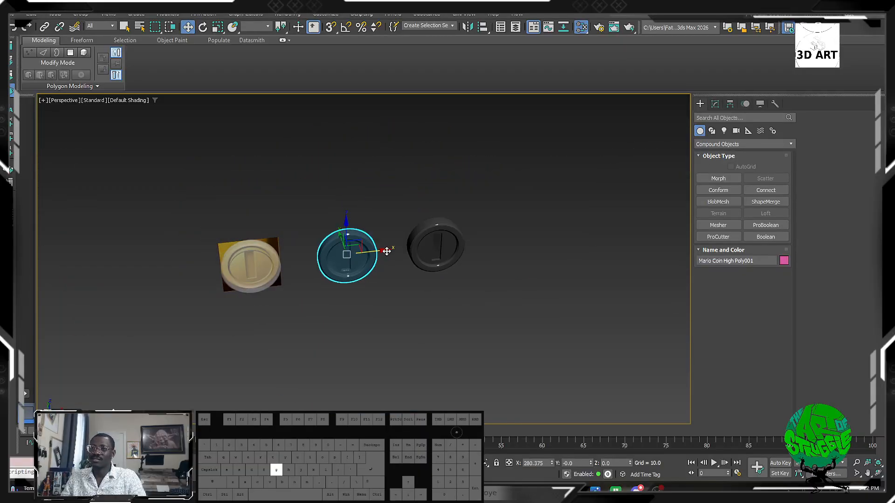
scroll(237, 261, up, 5)
key(z)
middle_drag(235, 267, 540, 249)
scroll(541, 250, down, 3)
click(375, 216)
key(z)
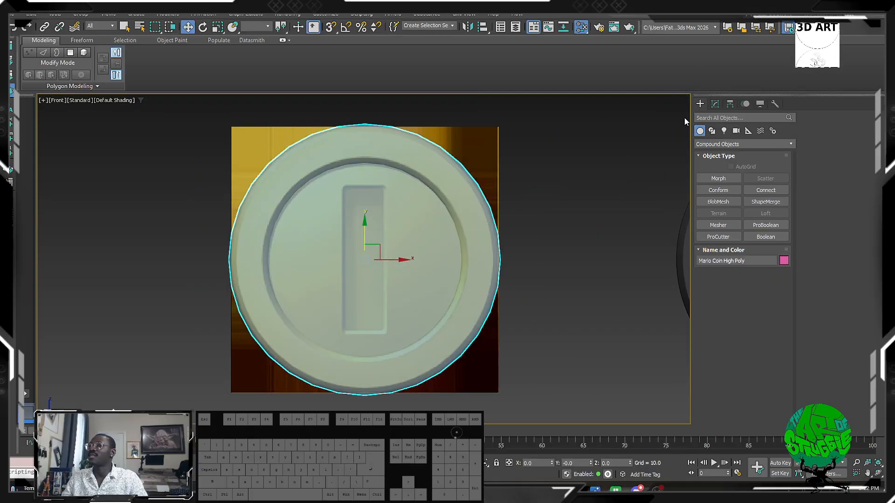
Step: Add a new Edit Poly modifier directly beneath TurboSmooth on the original coin and show its edged faces over the reference
click(715, 103)
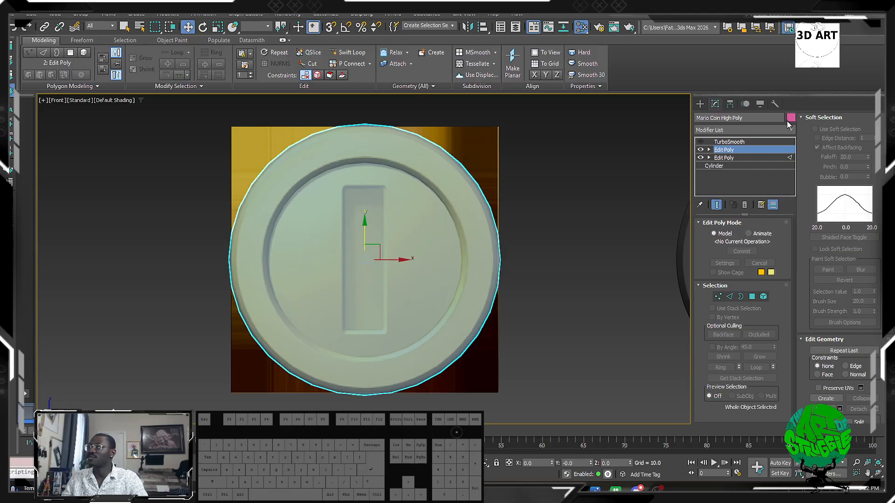
click(788, 130)
text(e)
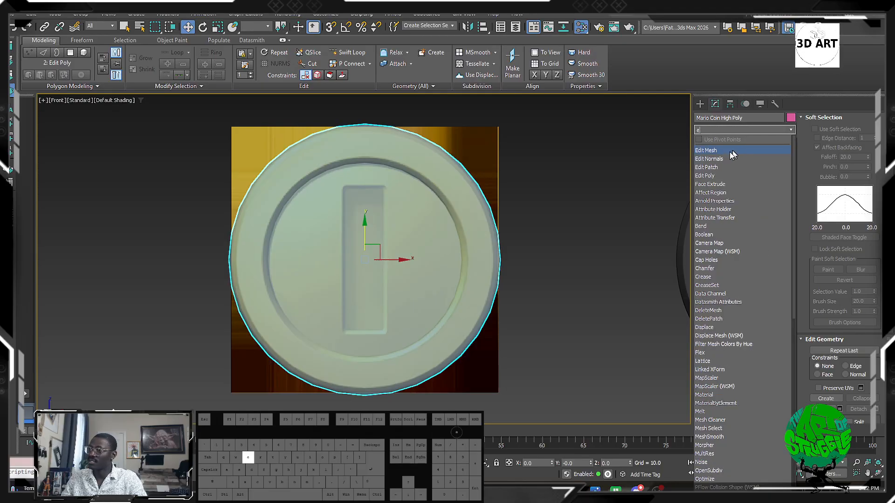
click(705, 176)
middle_drag(326, 303, 320, 332)
key(F3)
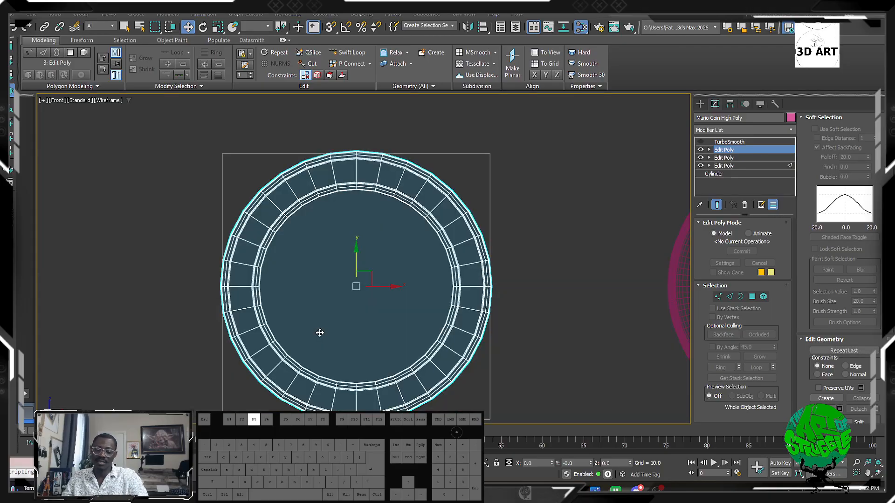
key(F3)
middle_drag(347, 246, 349, 201)
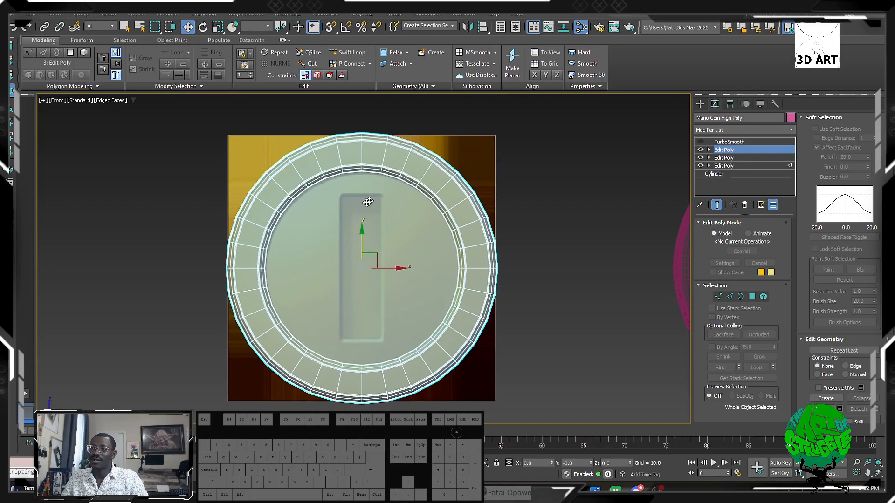
click(718, 296)
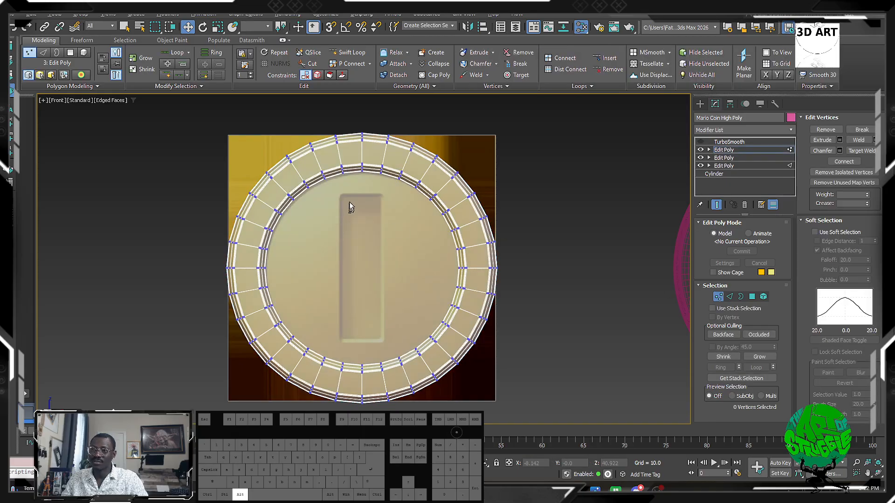
key(alt+c)
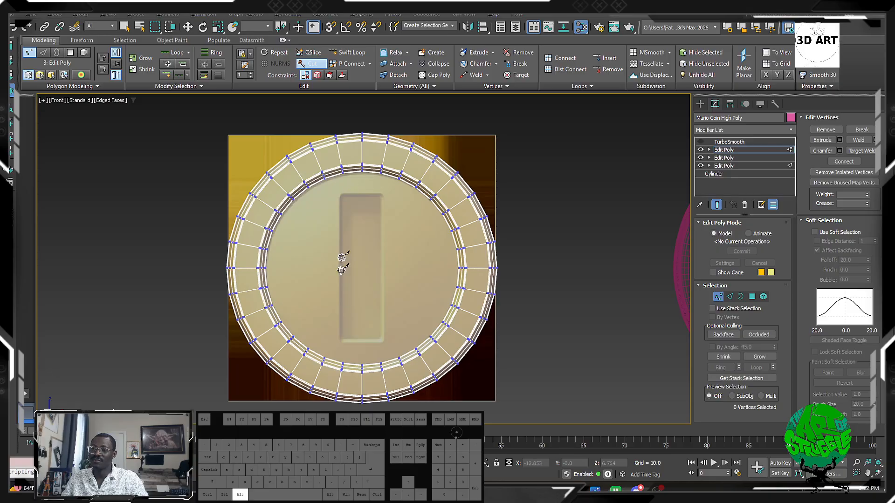
mouse_move(343, 268)
alt+middle_down()
mouse_move(353, 244)
mouse_move(352, 258)
alt+middle_up()
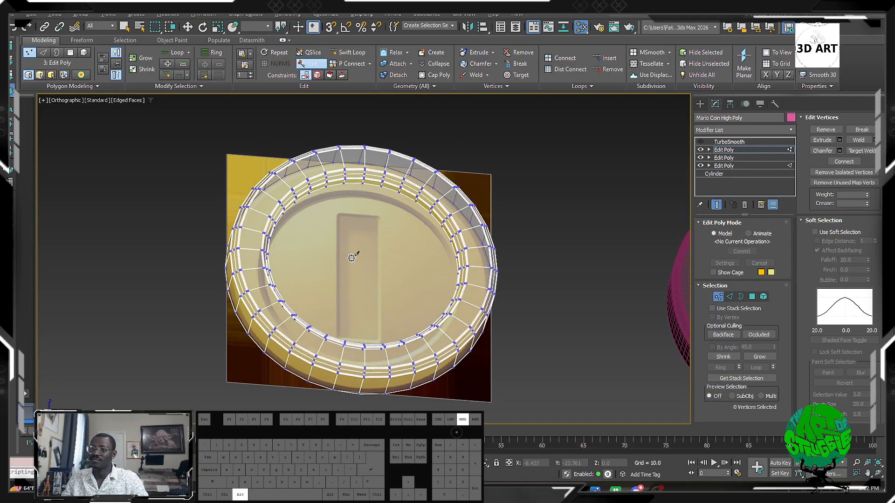
Step: Select the recessed inner disc polygon on the coin's face and check it in the top and front views
click(753, 297)
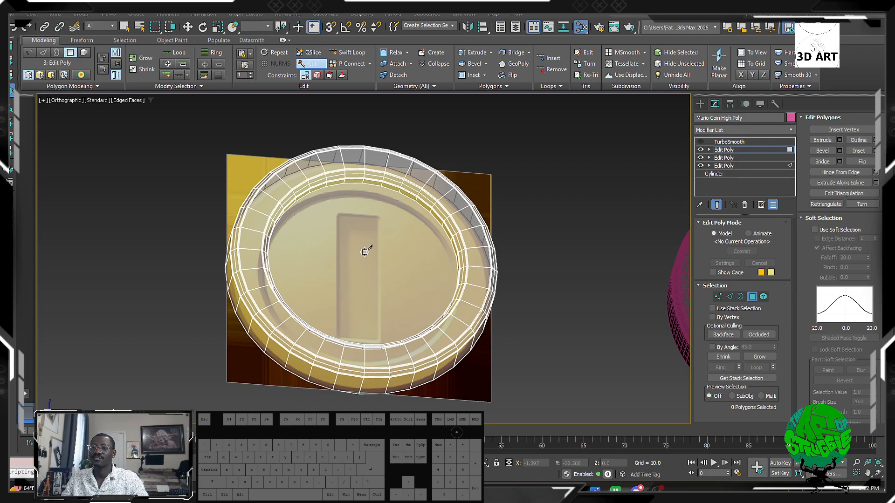
key(w)
click(372, 228)
alt+middle_drag(372, 227, 362, 249)
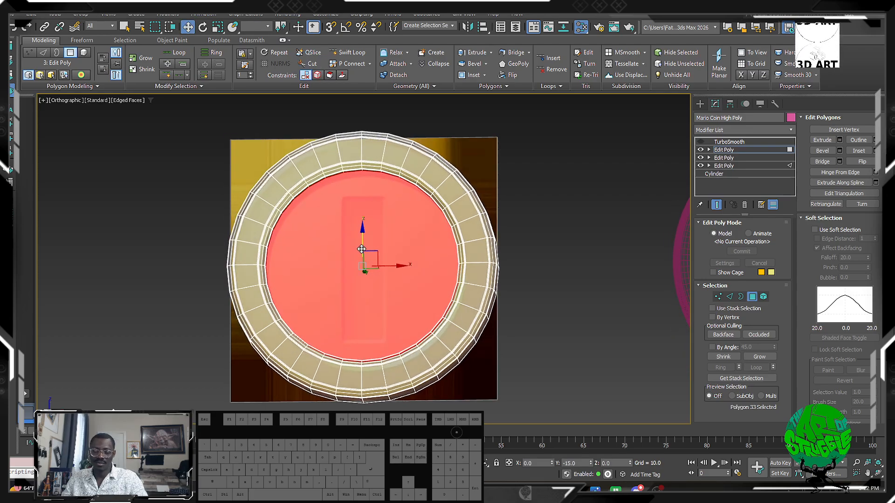
key(t)
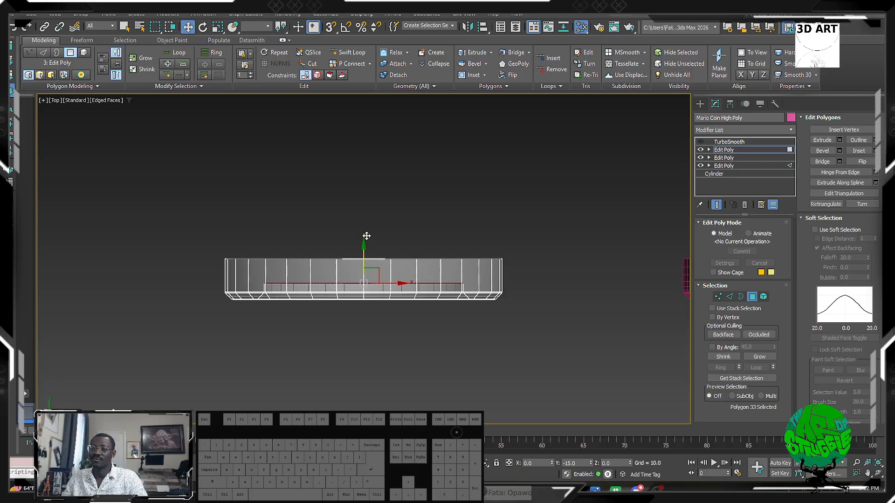
key(f)
scroll(362, 242, up, 2)
scroll(363, 241, down, 2)
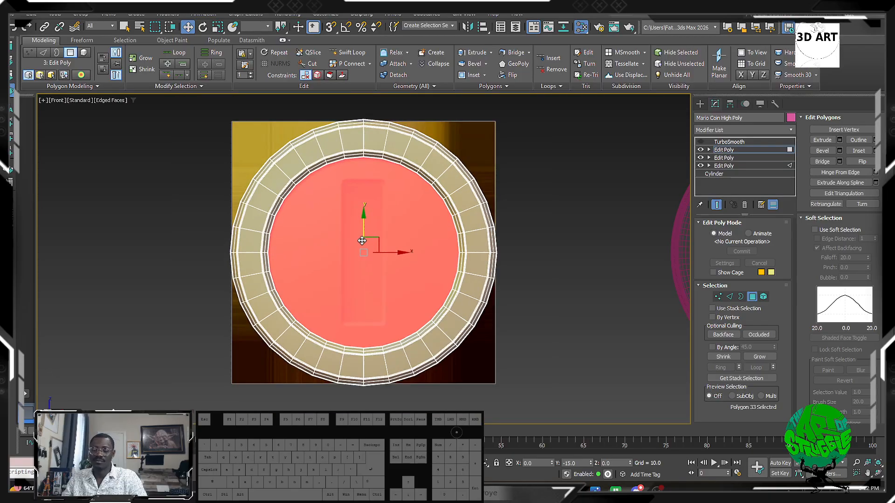
Step: Try to scale the inner disc polygon vertically flat to a centre line, both with and without creating new faces
key(r)
shift+drag(364, 219, 116, 187)
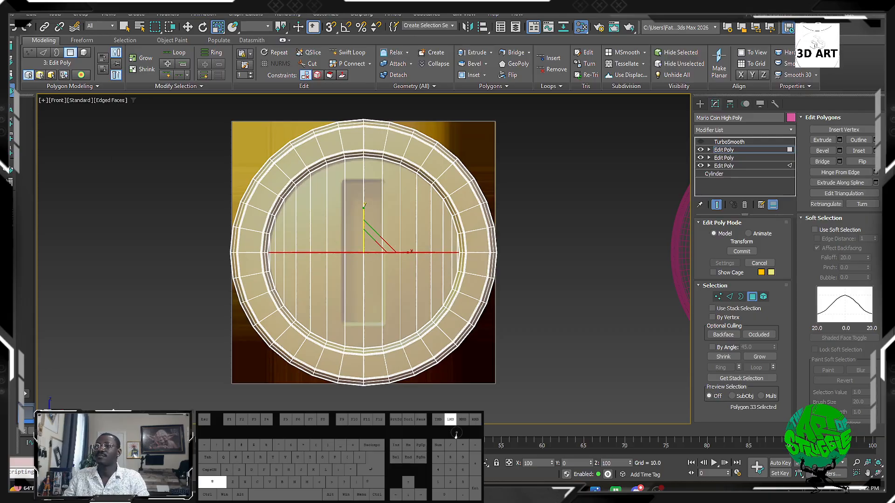
key(ctrl+z)
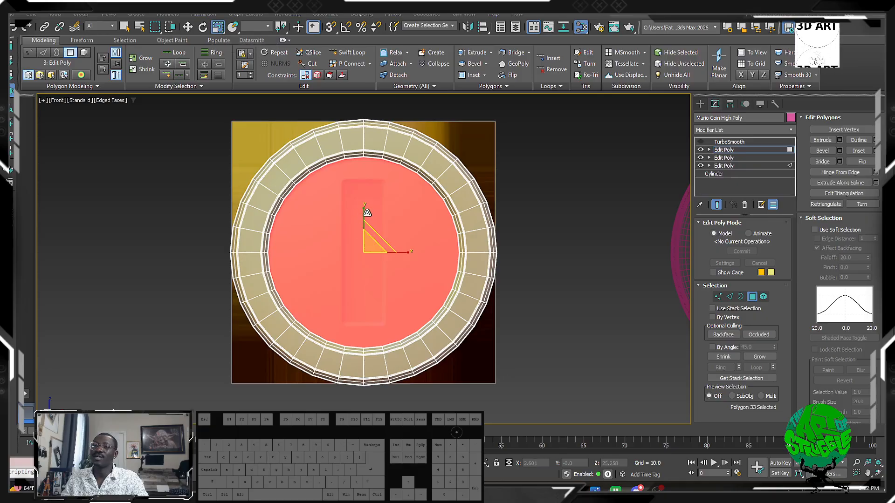
drag(366, 210, 874, 266)
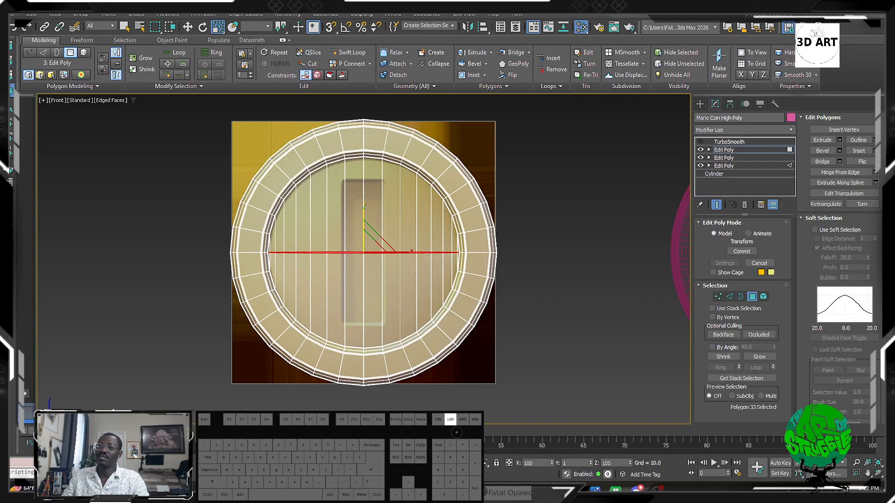
key(ctrl+z)
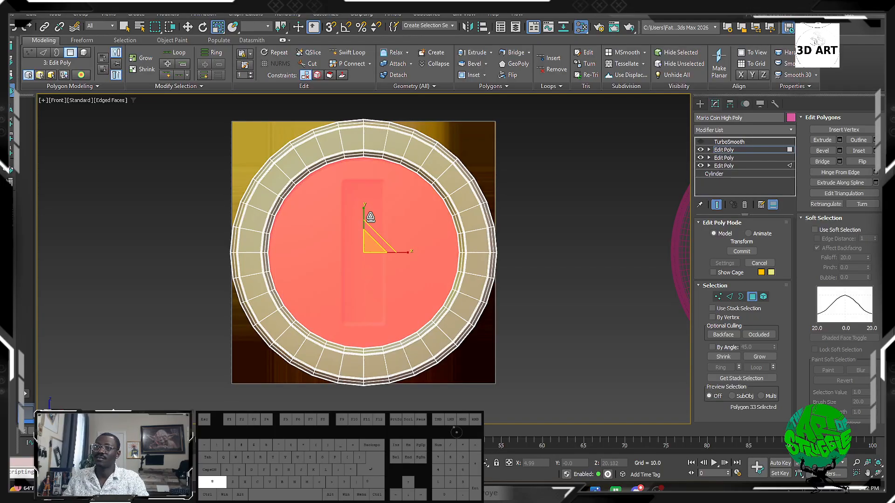
Step: Create new faces by scaling the inner disc polygon flat onto a horizontal centre line, and delete the collapsed polygon
shift+drag(364, 211, 373, 450)
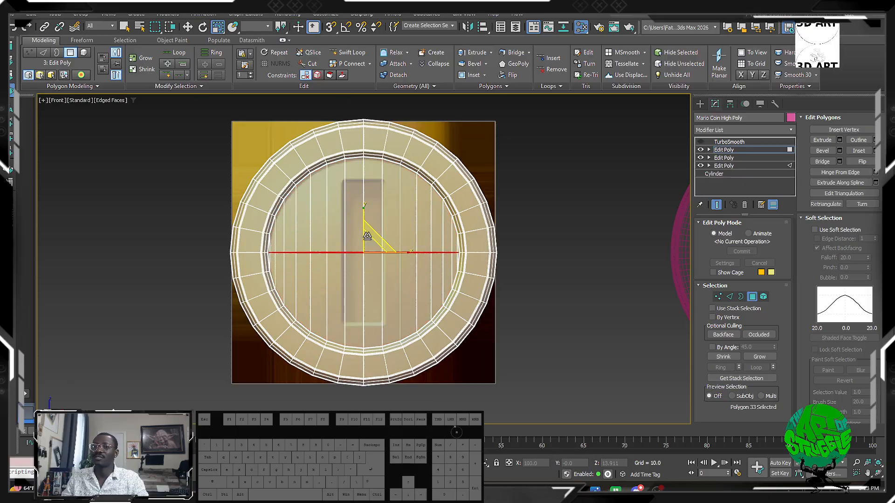
scroll(367, 236, up, 4)
drag(386, 216, 790, 266)
drag(576, 470, 573, 474)
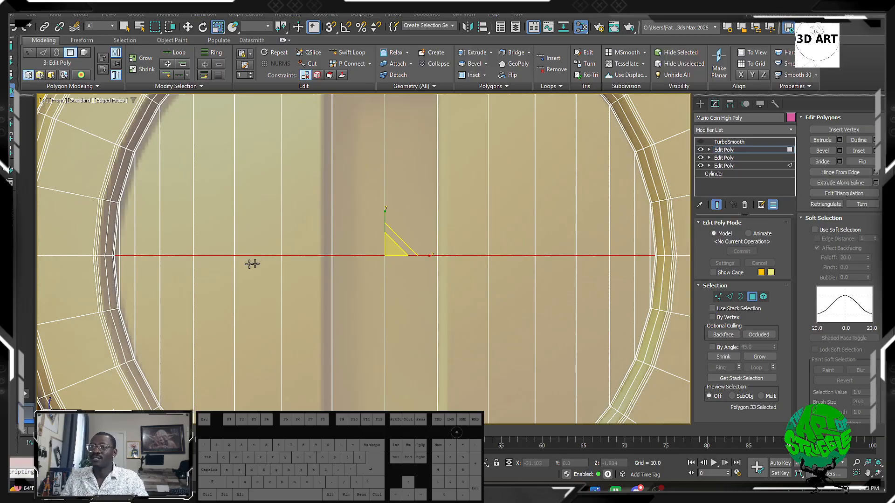
alt+middle_drag(406, 254, 500, 357)
key(Delete)
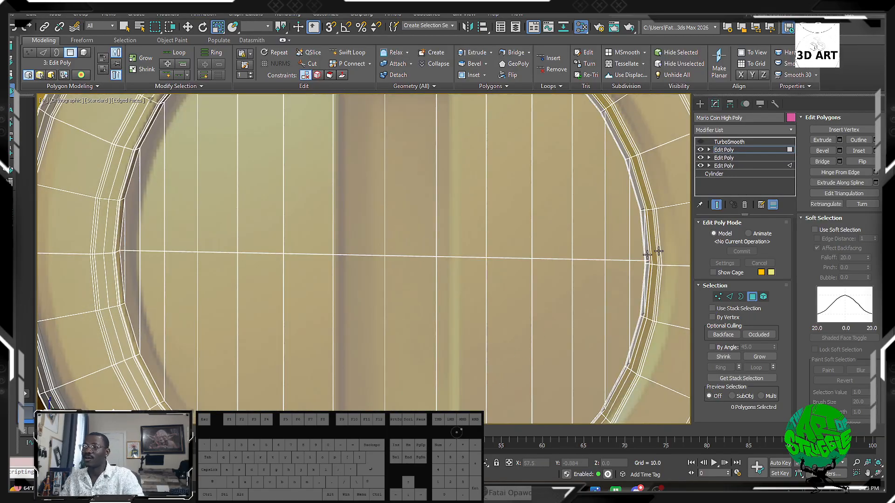
Step: Select the open border along the inner disc's horizontal centre line and scale it completely flat vertically
click(718, 297)
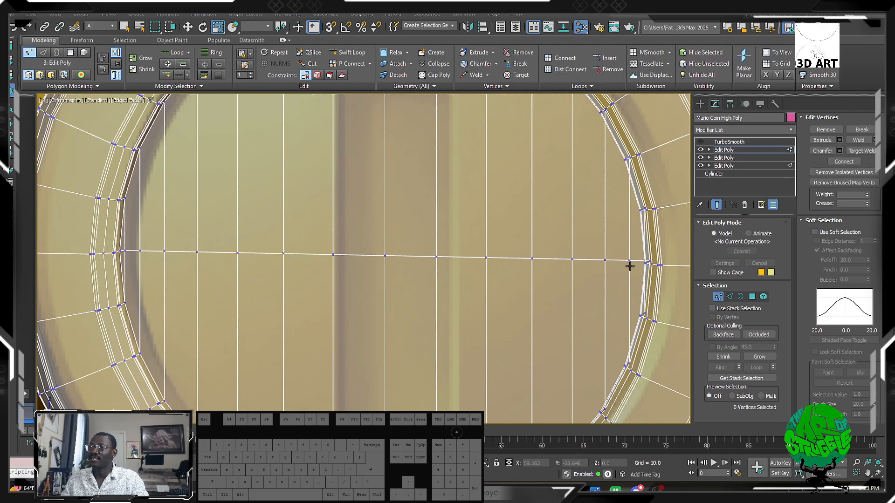
mouse_move(629, 264)
alt+middle_down()
mouse_move(655, 270)
mouse_move(597, 260)
mouse_move(617, 267)
alt+middle_up()
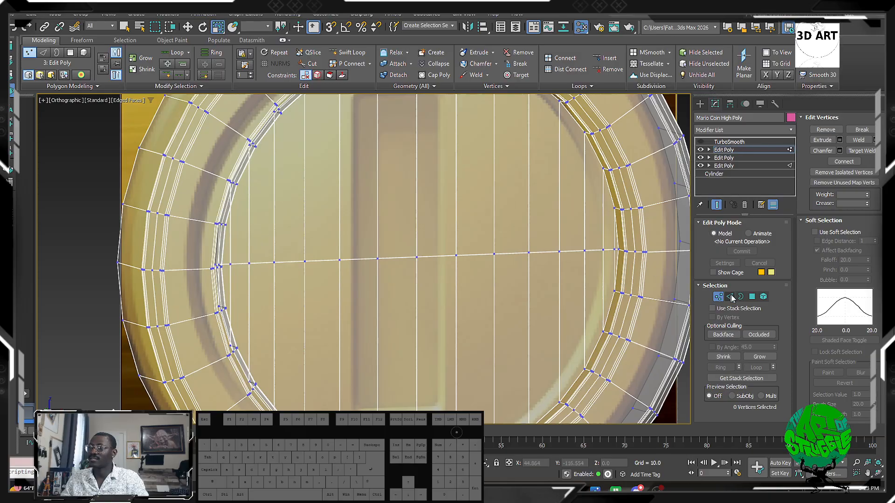
click(741, 297)
click(541, 252)
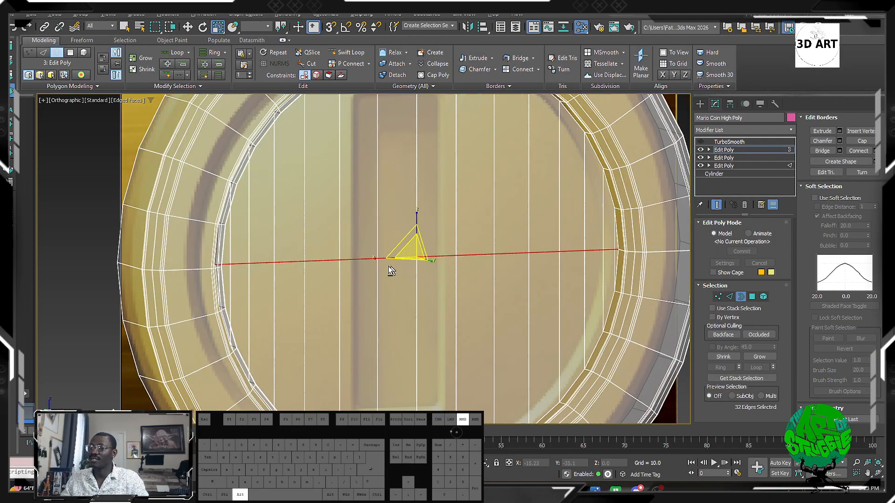
alt+middle_drag(389, 267, 360, 268)
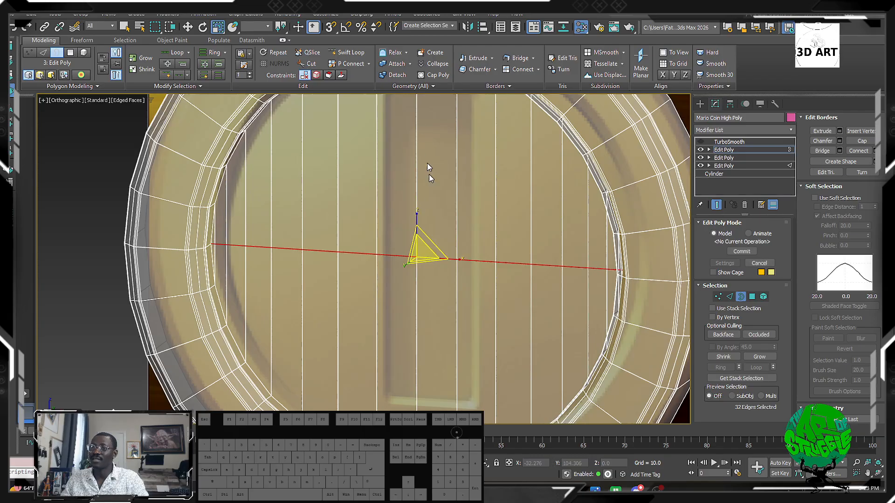
drag(413, 228, 413, 102)
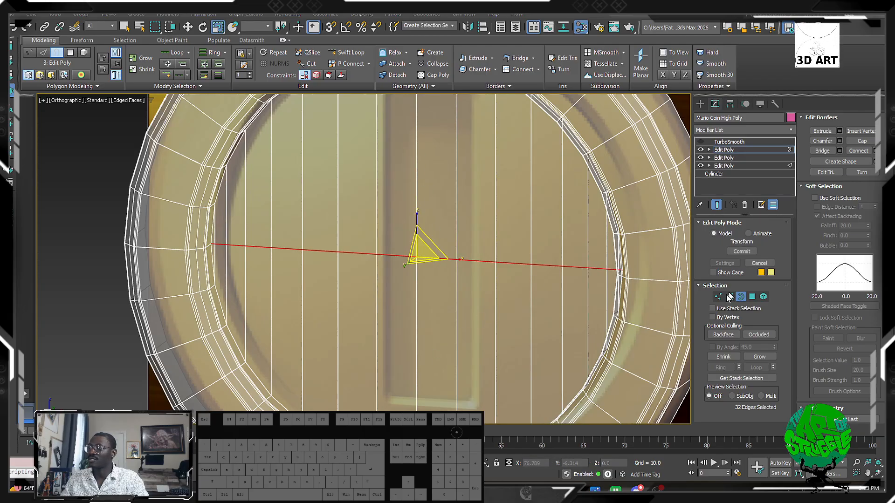
Step: Convert the centre-line border to a vertex selection and weld the overlapping vertices with a 0.1 threshold
ctrl+click(718, 297)
right_click(368, 285)
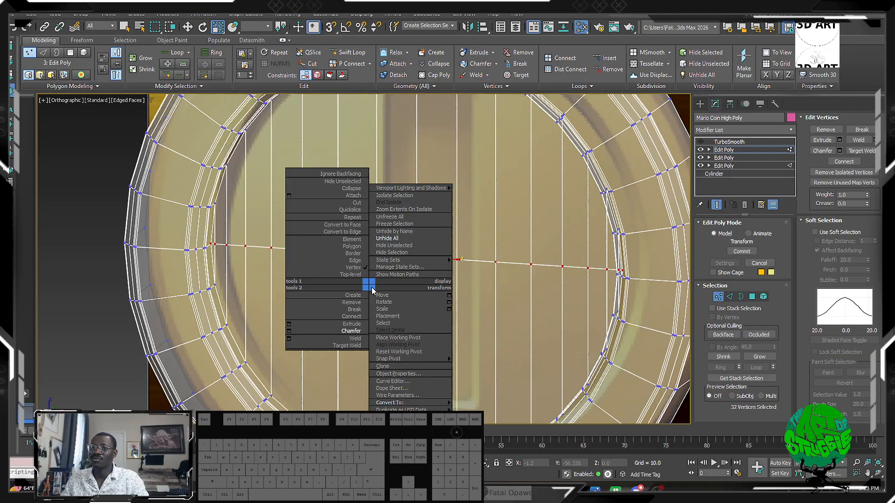
click(288, 338)
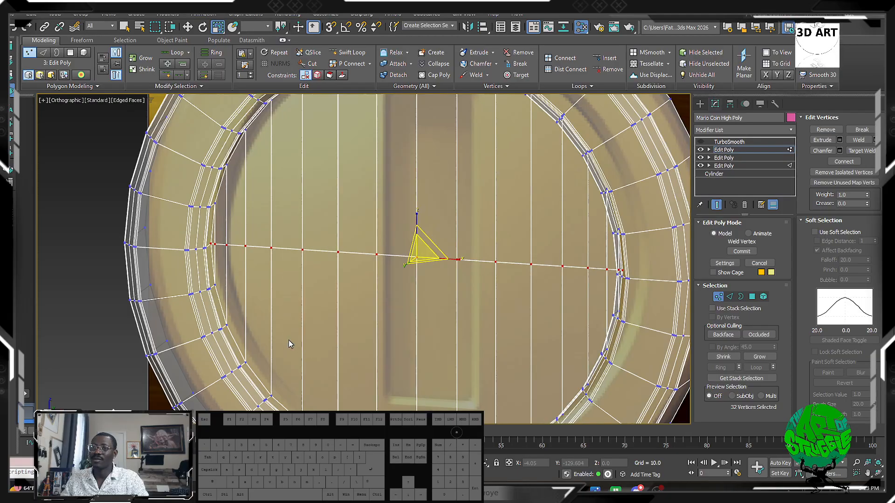
scroll(391, 283, up, 5)
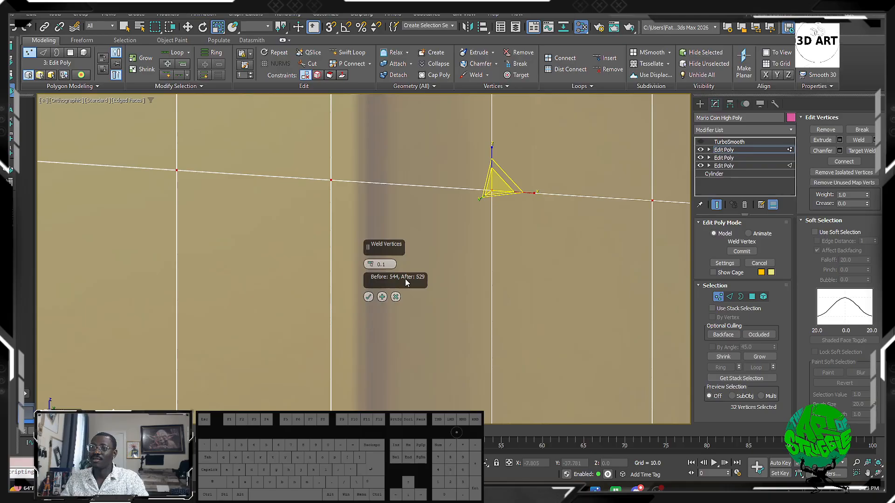
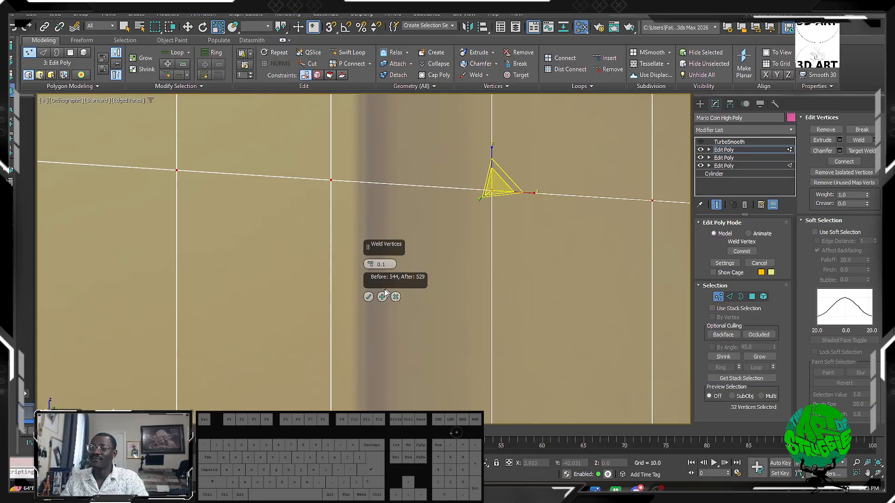
click(369, 298)
Step: Finish the weld, switch to edge level with no edges selected, and view the coin from the front
scroll(530, 304, down, 5)
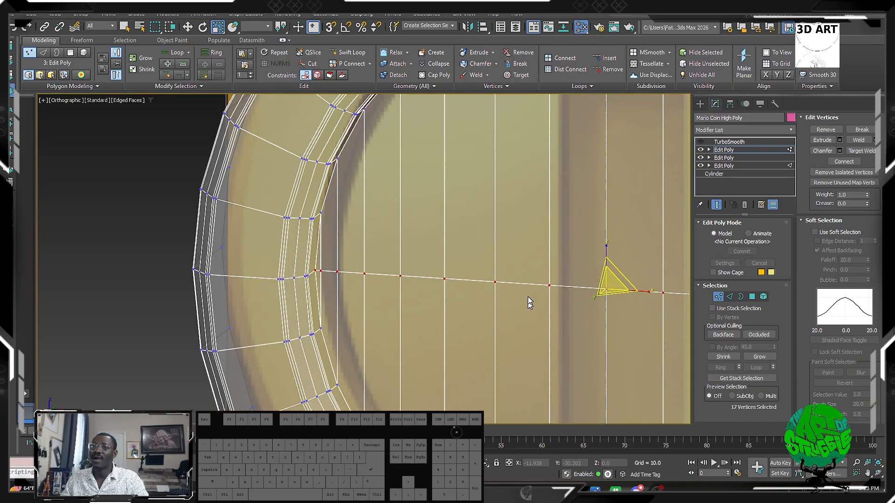
middle_drag(530, 304, 320, 274)
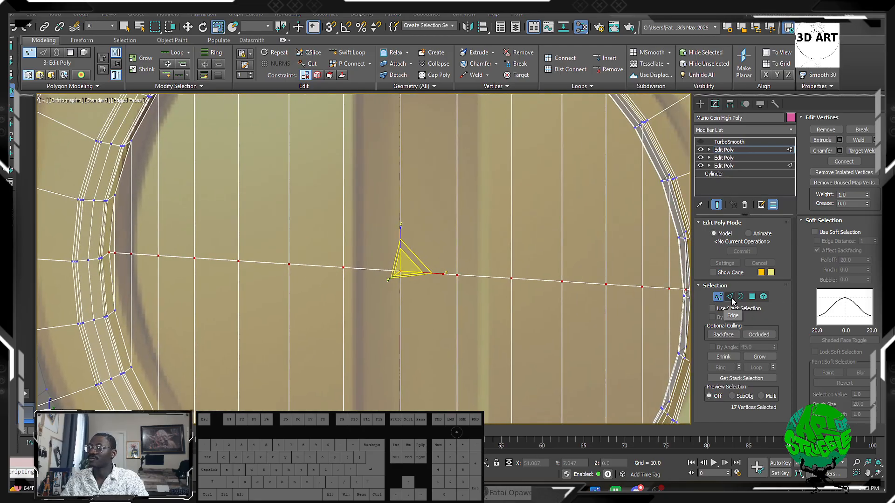
click(731, 298)
alt+middle_drag(452, 270, 437, 275)
scroll(446, 272, down, 2)
scroll(444, 271, down, 5)
key(f)
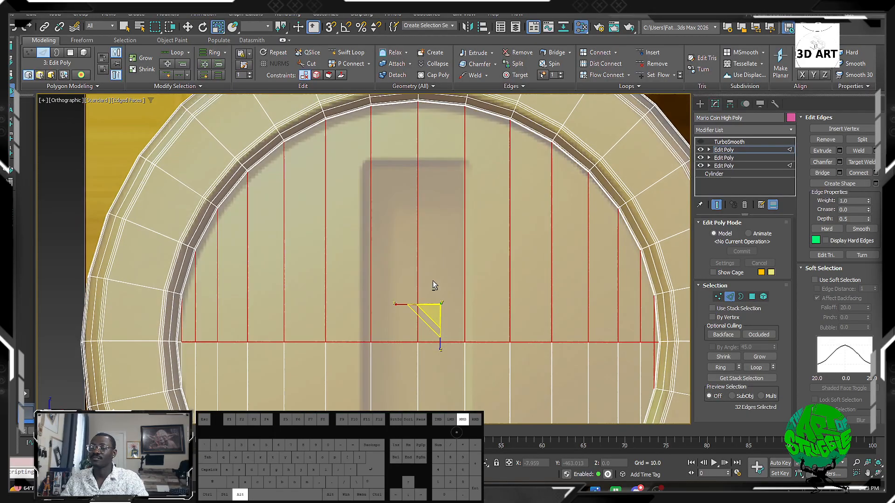
key(z)
scroll(401, 266, down, 4)
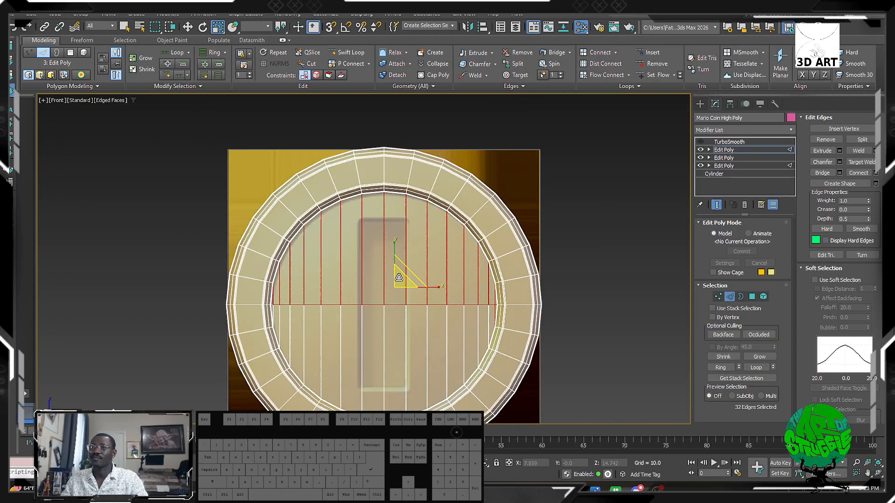
scroll(400, 267, up, 2)
scroll(401, 268, down, 4)
click(612, 385)
scroll(364, 283, up, 5)
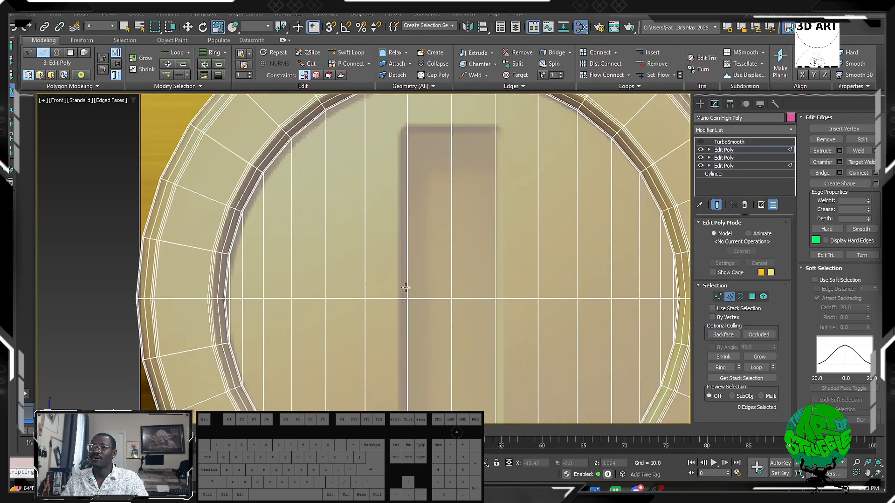
Step: Cut horizontal edges across the two middle columns of the inner disc along the reference slot's upper and lower ends
scroll(407, 282, down, 4)
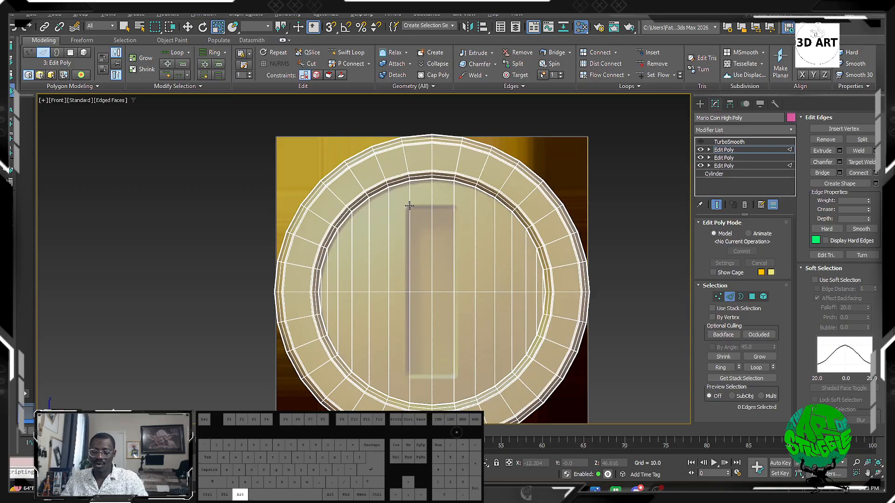
key(alt+c)
scroll(411, 205, up, 3)
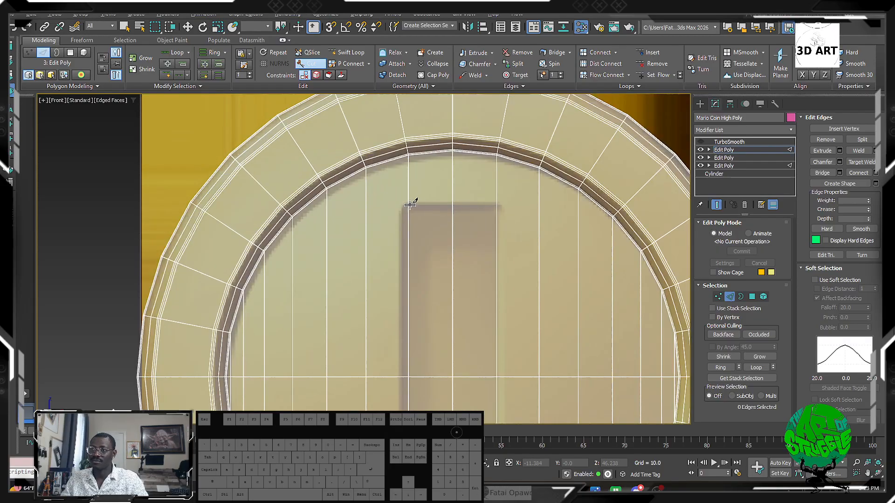
click(408, 202)
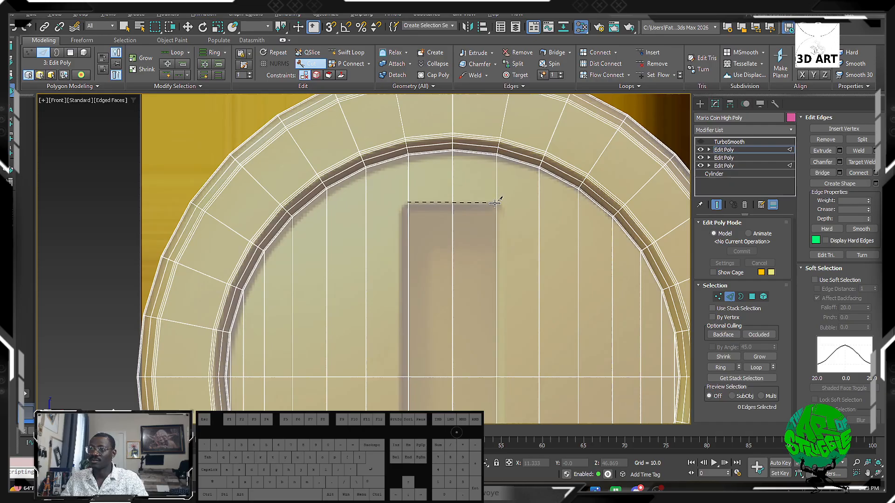
click(497, 202)
scroll(465, 249, down, 3)
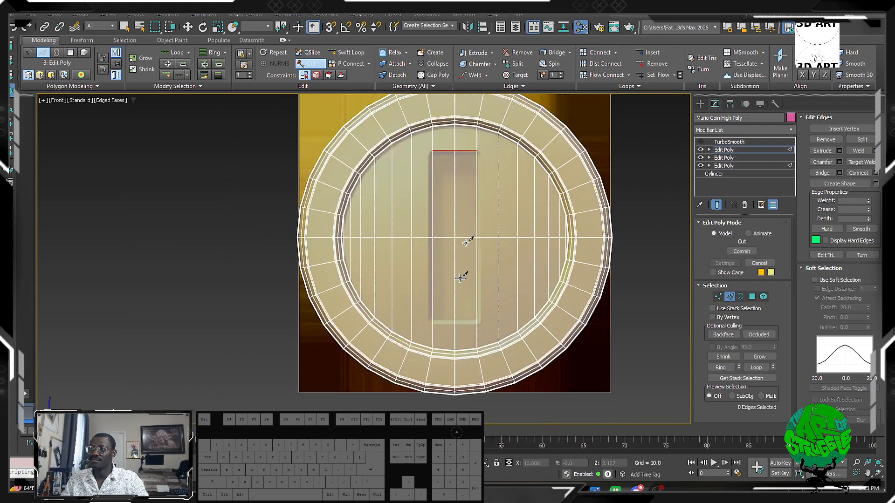
scroll(451, 331, up, 6)
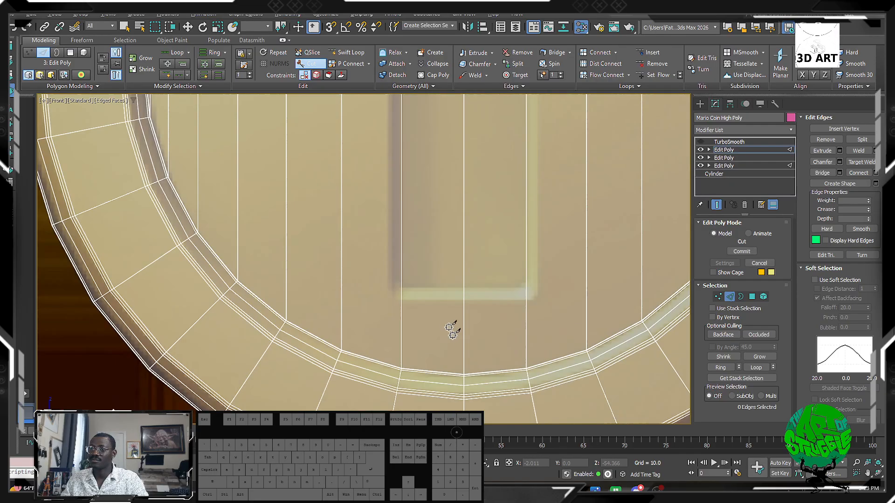
click(527, 300)
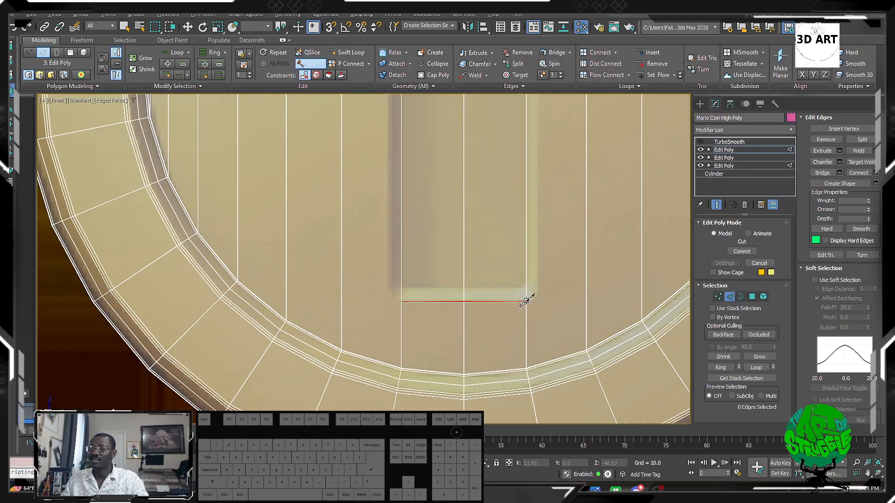
scroll(452, 303, down, 4)
Step: Move the slot's left and right pairs of vertical edges outward to match the sides of the reference slot
key(2)
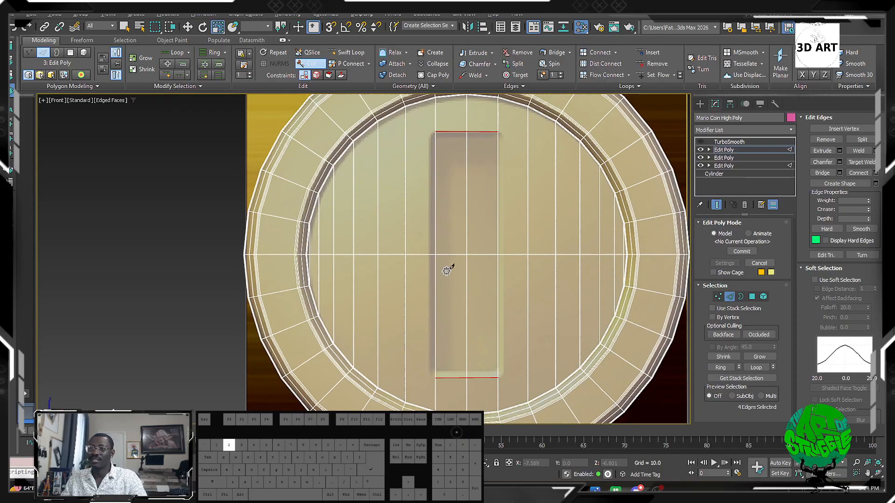
key(w)
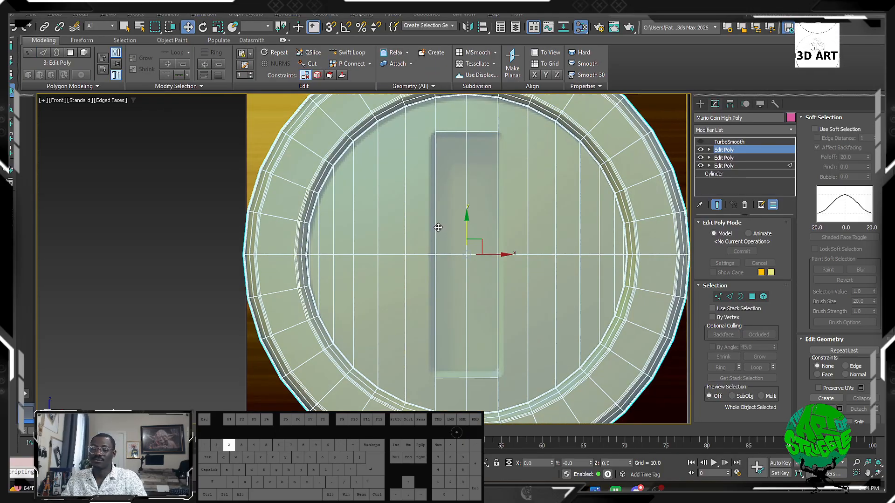
key(2)
click(436, 226)
ctrl+click(434, 280)
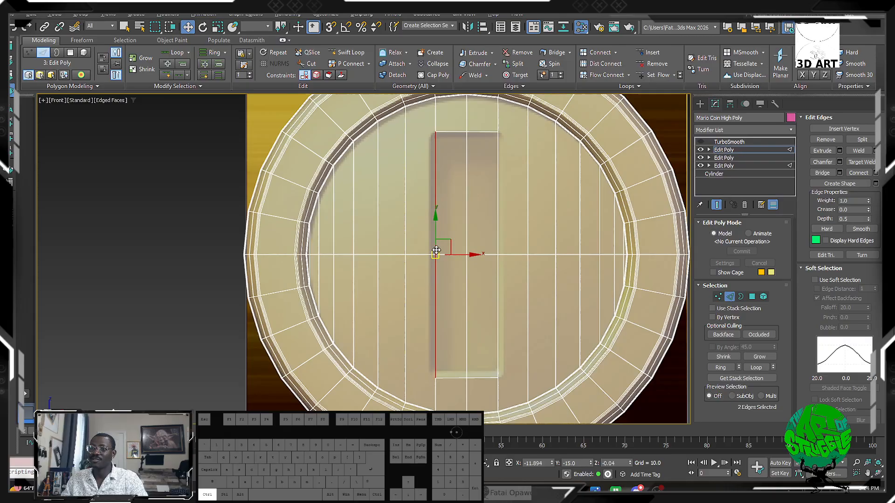
drag(466, 256, 460, 267)
click(497, 191)
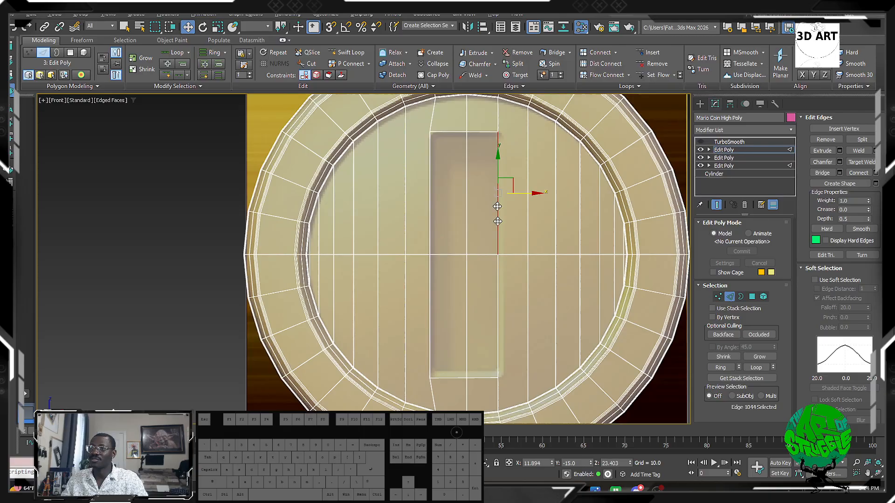
ctrl+click(500, 292)
drag(521, 252, 523, 253)
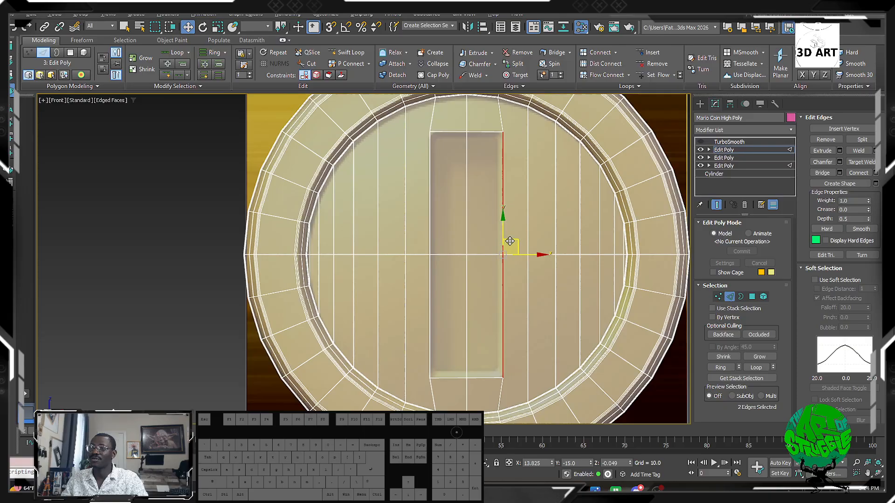
Step: Try a diagonal cut from the slot's upper-right corner vertex to the inner rim, and undo the cut
middle_drag(504, 155, 513, 177)
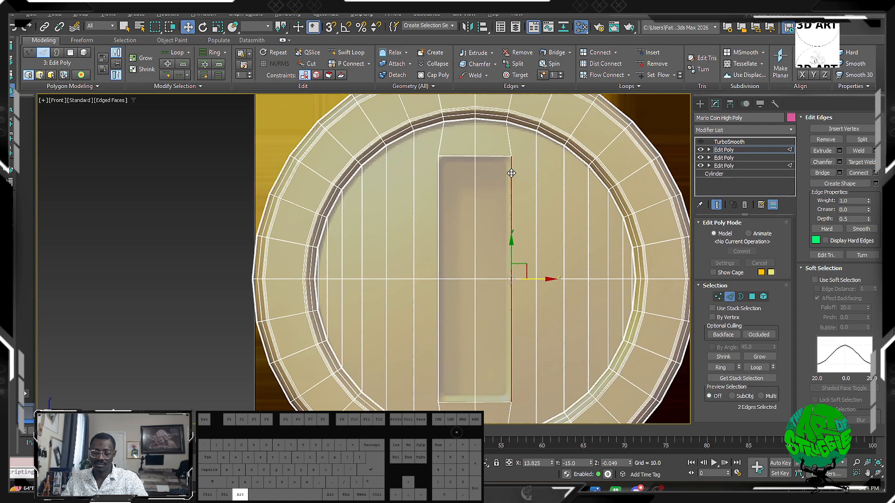
key(1)
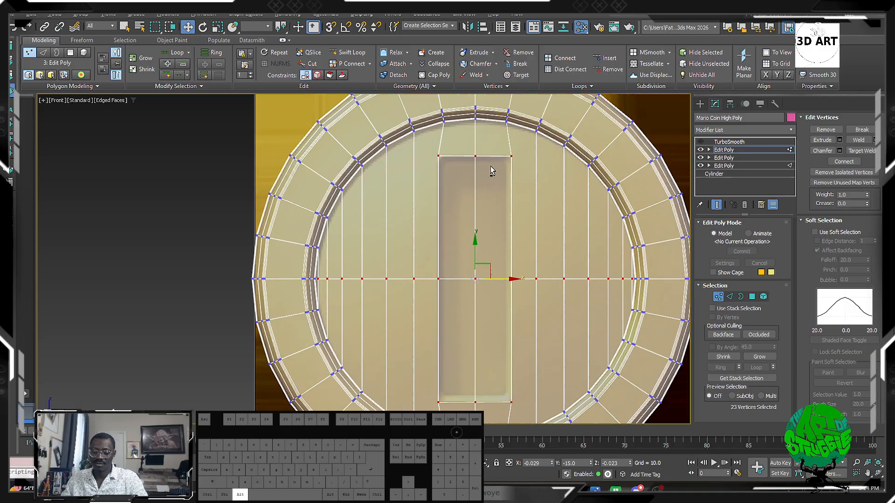
key(alt+c)
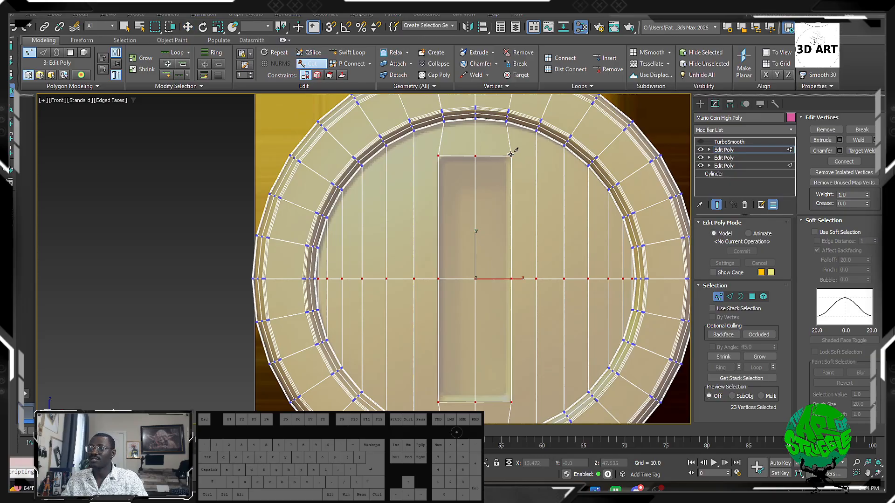
right_click(536, 132)
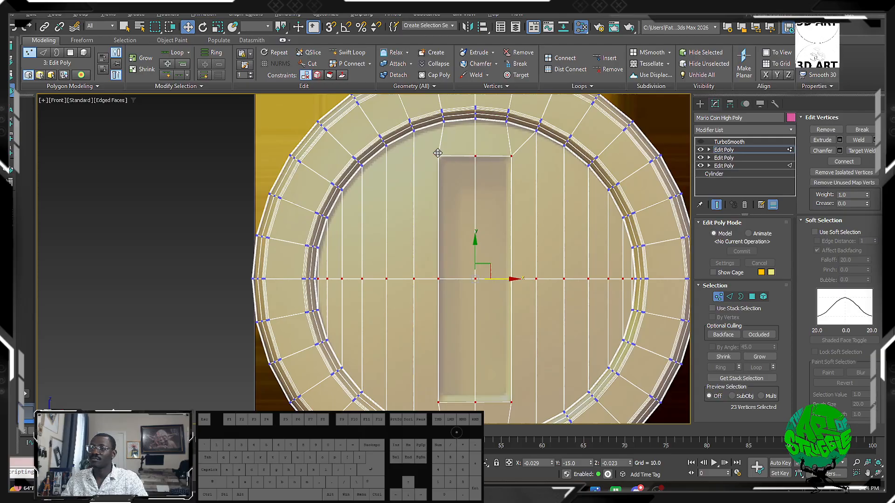
key(ctrl+z)
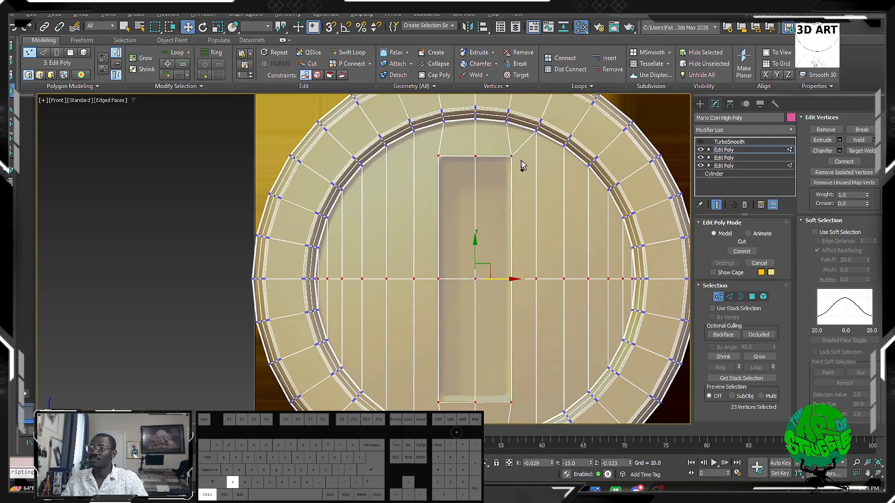
key(ctrl+z)
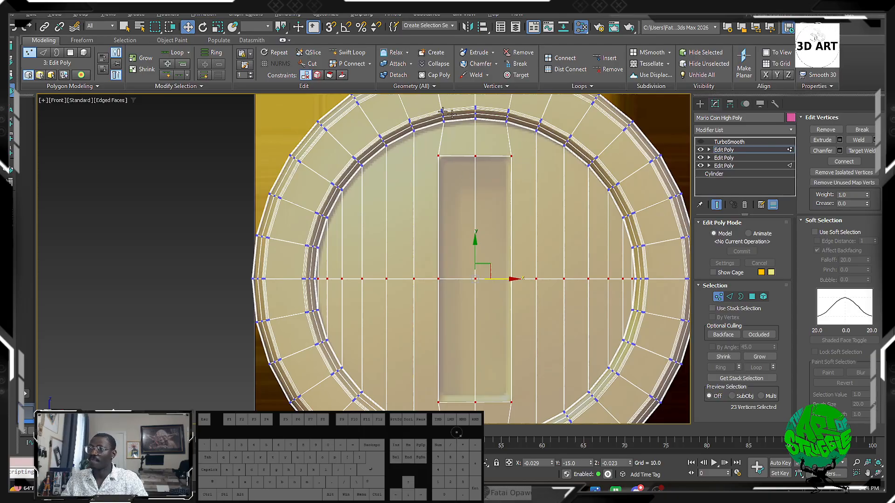
Step: Select the slot's four corner vertices and try chamfering them by 7.318
click(511, 156)
ctrl+drag(434, 148, 451, 176)
middle_drag(442, 358, 444, 285)
ctrl+drag(443, 307, 437, 333)
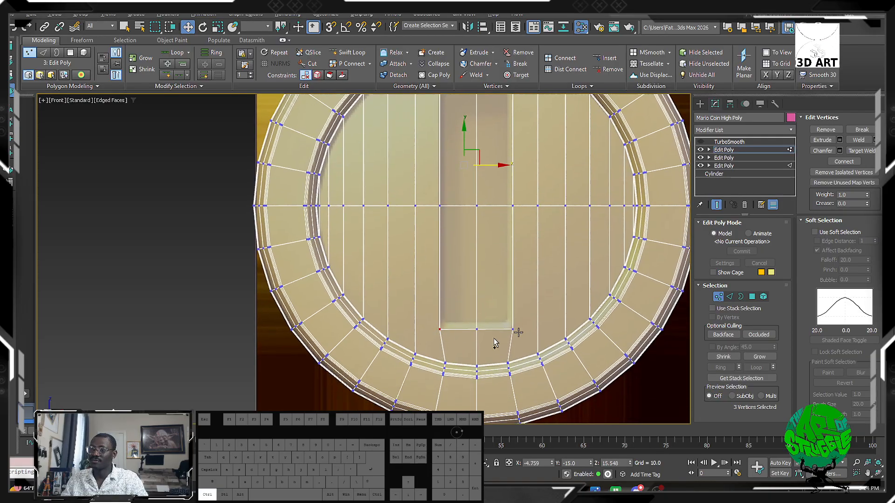
ctrl+drag(514, 331, 503, 333)
right_click(516, 307)
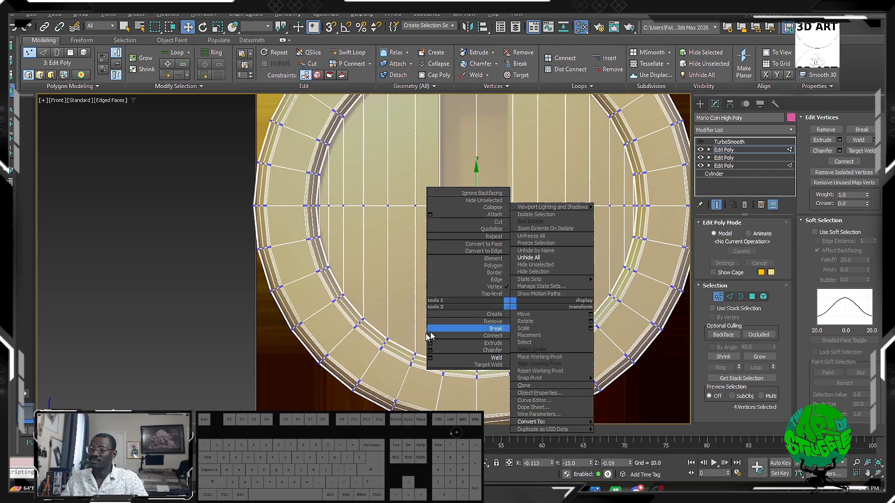
click(430, 351)
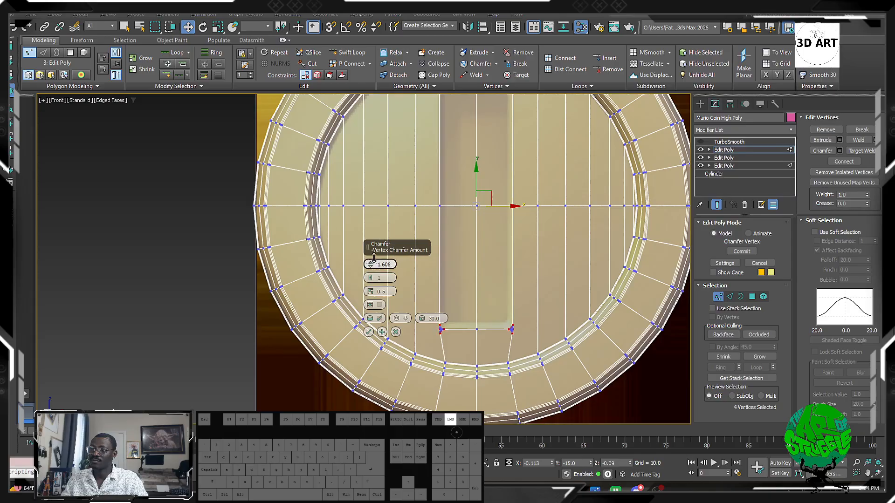
drag(377, 252, 378, 241)
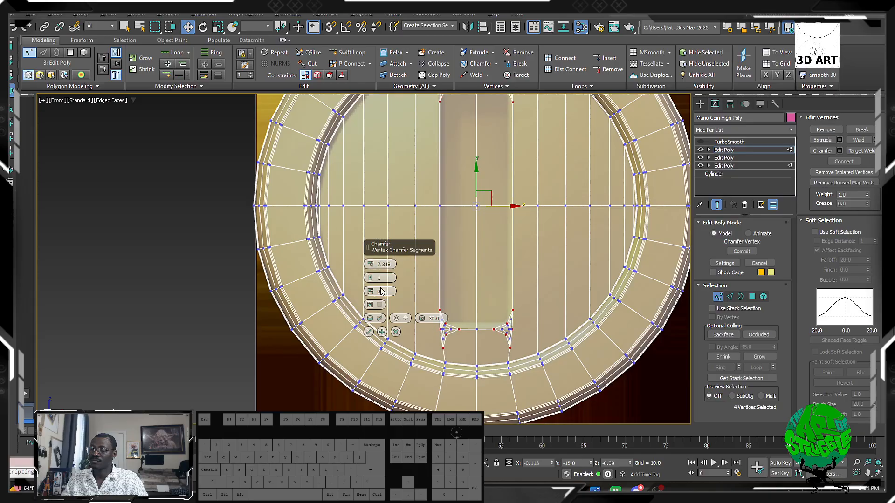
click(396, 332)
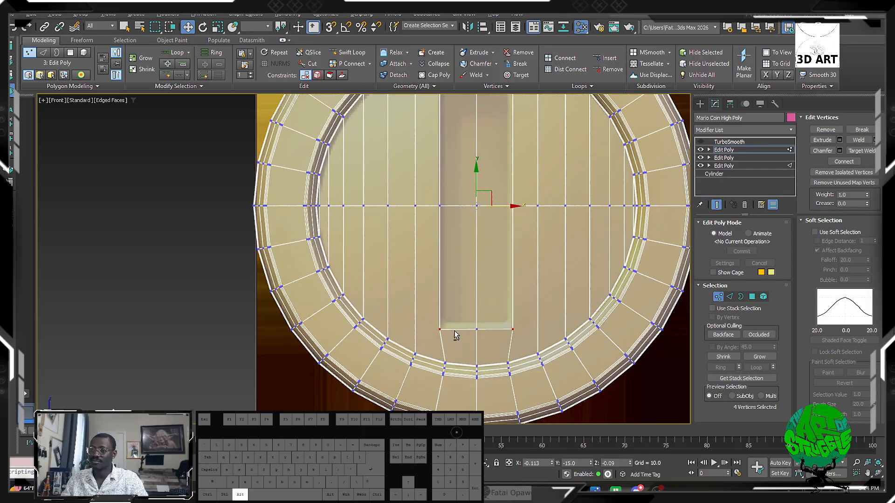
Step: Cut diagonal edges from the slot's two lower corners to the neighbouring vertices on the inner rim
key(alt+c)
click(441, 330)
scroll(422, 350, up, 5)
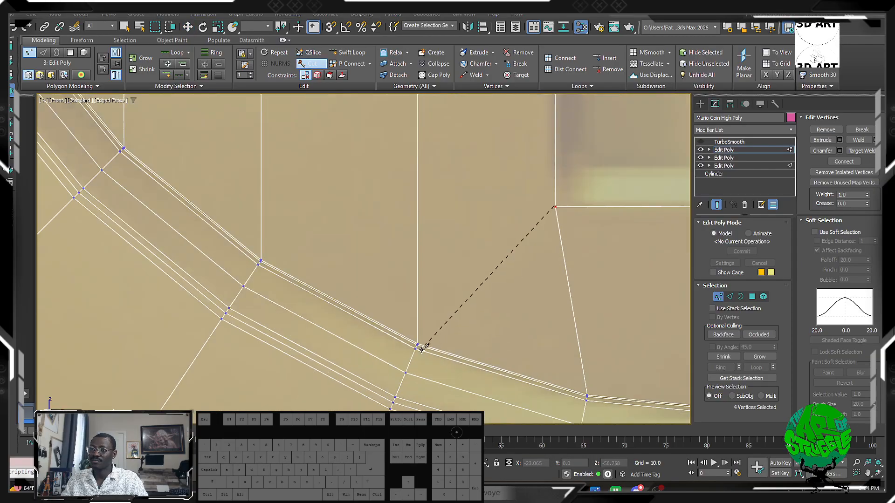
click(421, 338)
scroll(467, 280, down, 5)
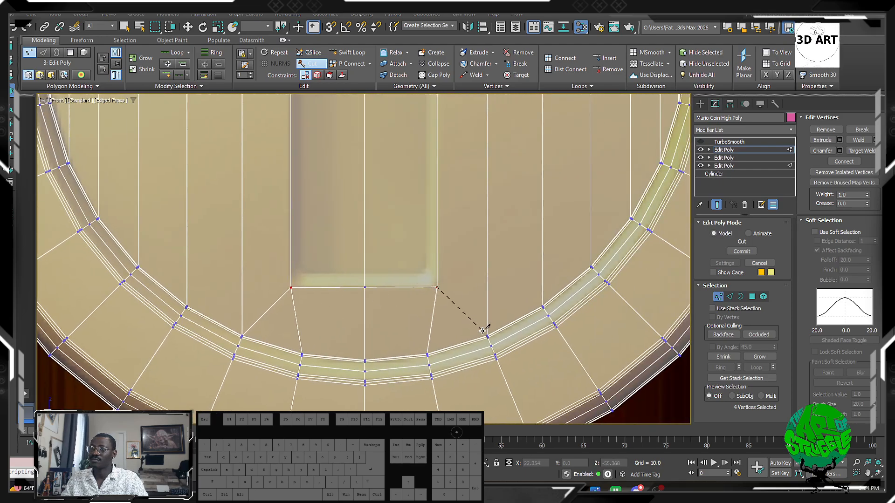
scroll(443, 245, down, 5)
scroll(431, 171, up, 5)
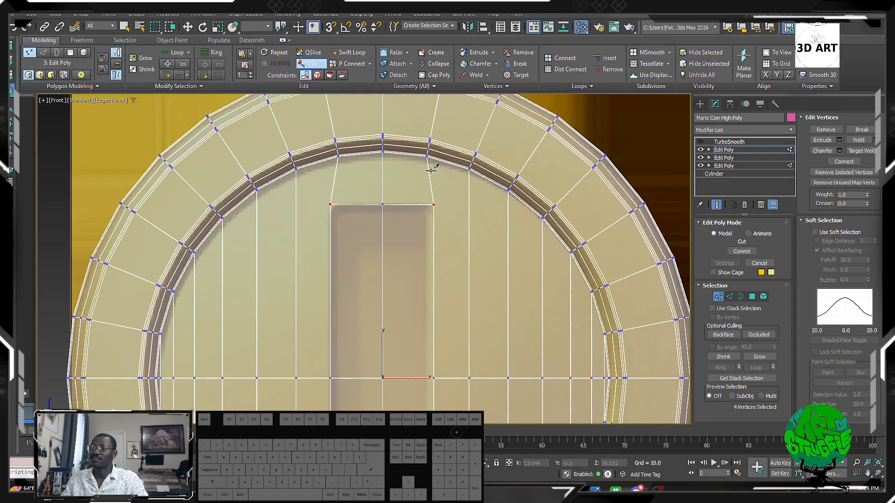
Step: Cut diagonal edges from the slot's two upper corners to the neighbouring inner-rim vertices, and switch to polygon level
click(433, 204)
scroll(450, 174, up, 3)
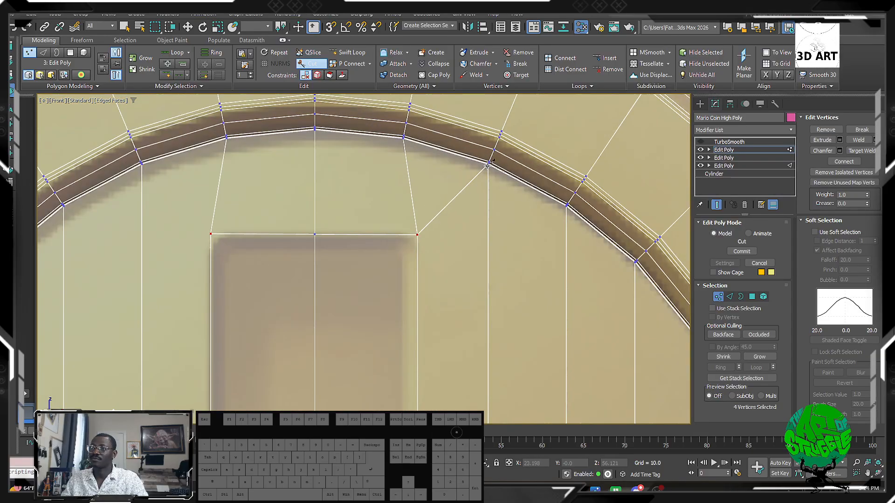
middle_drag(422, 206, 631, 206)
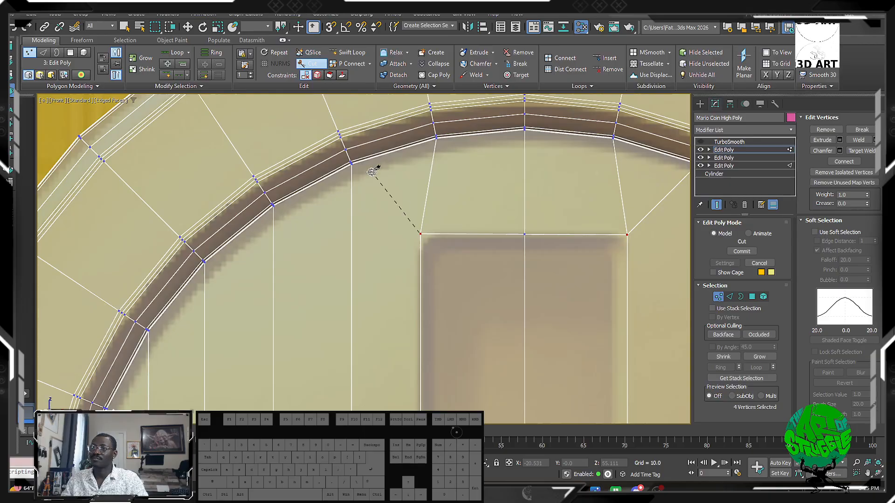
scroll(443, 210, down, 4)
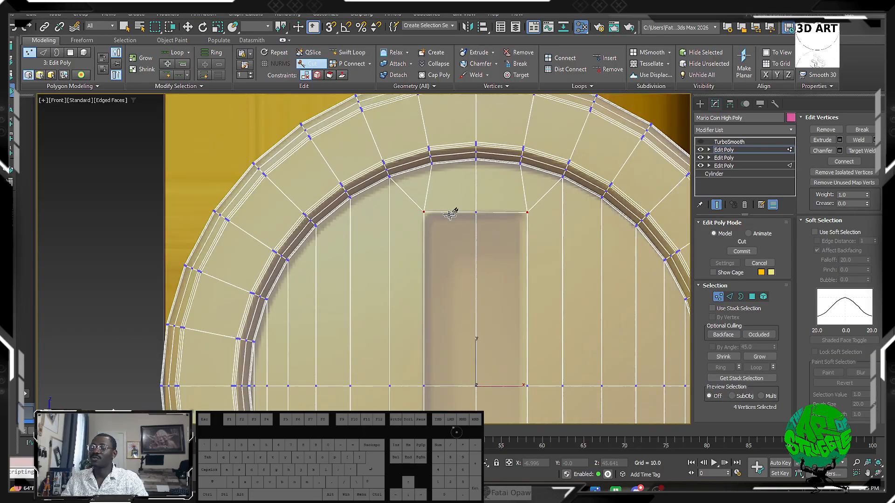
click(752, 297)
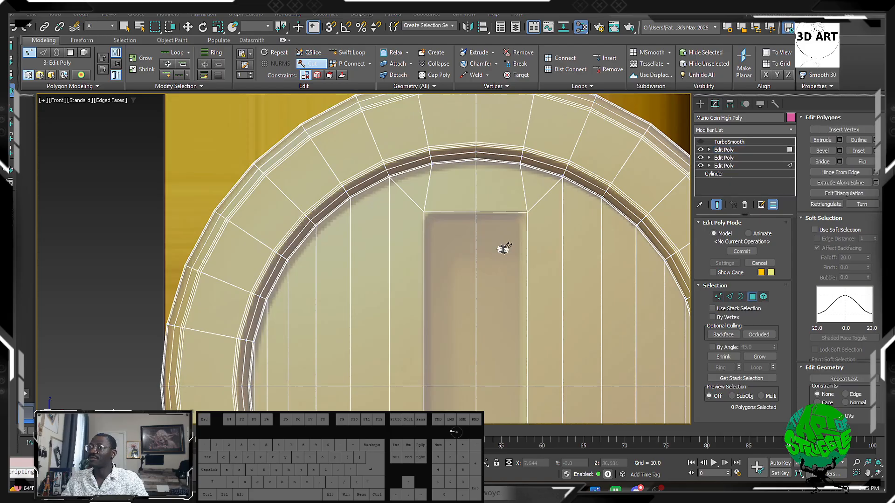
key(w)
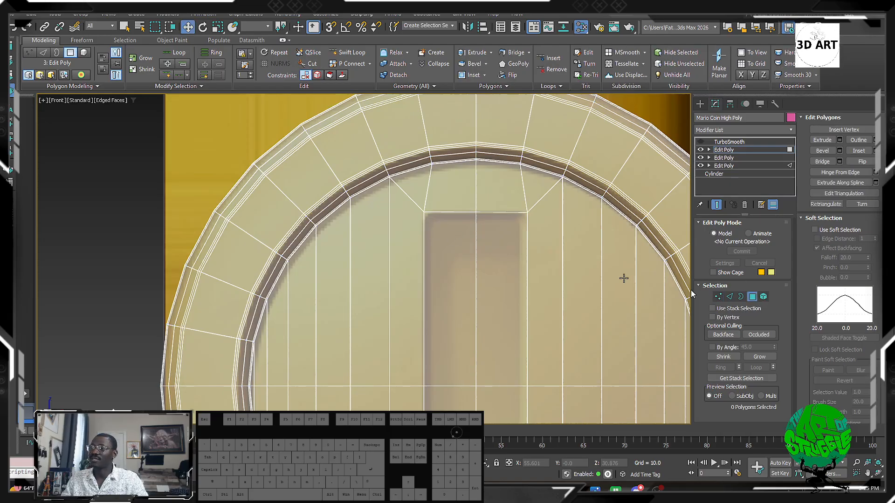
Step: Select the four polygons of the rectangular slot and extrude them inward along Y to about -2.635
click(449, 256)
ctrl+click(503, 250)
middle_drag(497, 361, 489, 230)
ctrl+click(433, 299)
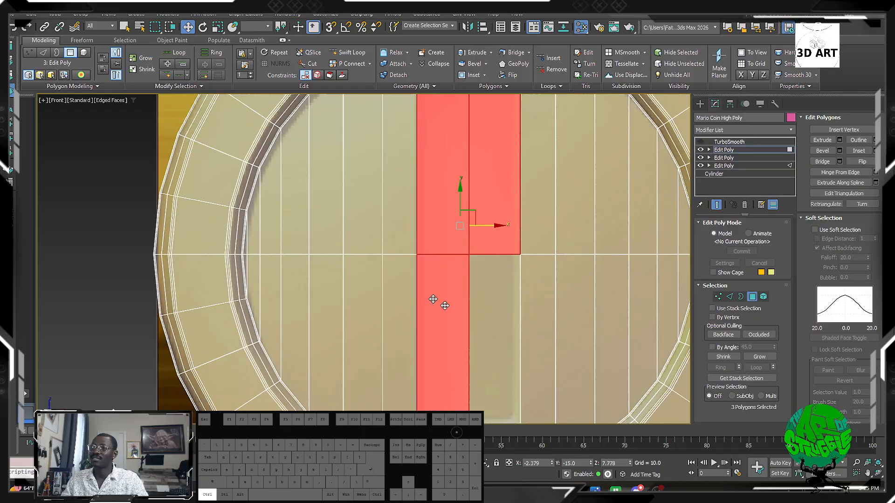
ctrl+click(500, 321)
scroll(484, 286, down, 4)
alt+middle_drag(483, 285, 499, 264)
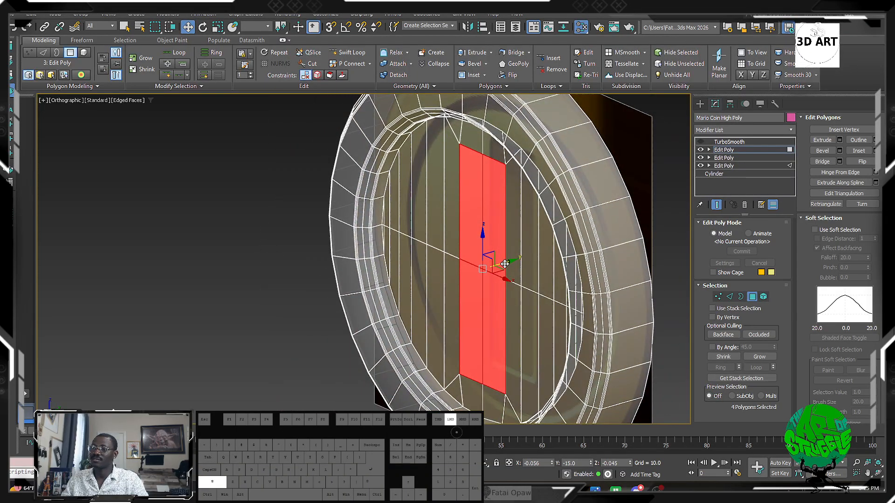
drag(505, 264, 529, 262)
mouse_move(529, 262)
alt+middle_down()
mouse_move(514, 279)
mouse_move(582, 315)
alt+middle_up()
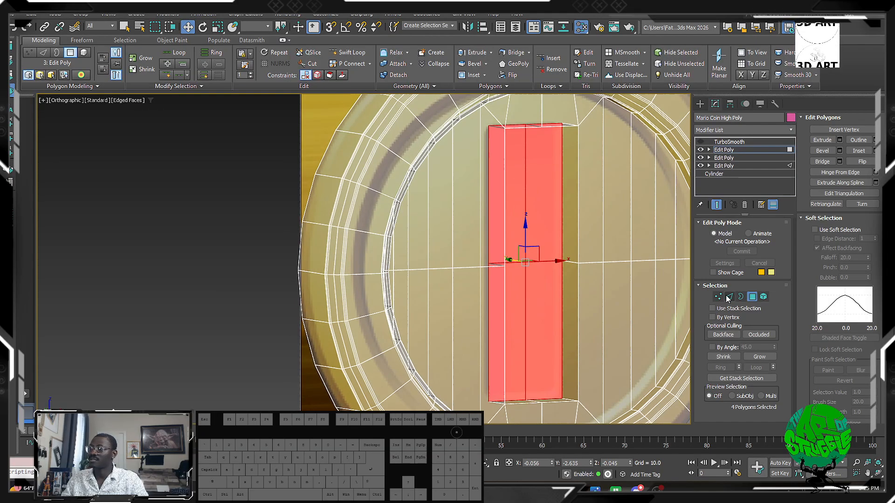
Step: Select the four short depth edges at the corners of the recessed slot at edge level
click(729, 297)
click(566, 352)
alt+middle_drag(566, 352, 514, 323)
ctrl+click(575, 243)
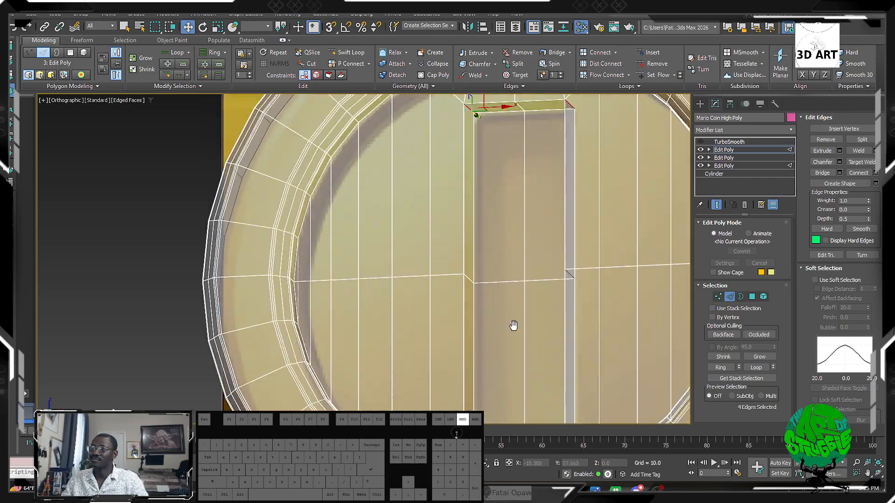
scroll(510, 304, down, 4)
scroll(517, 240, up, 4)
Step: Chamfer the slot's four corner edges with an amount of 1.963 and 2 segments
right_click(518, 240)
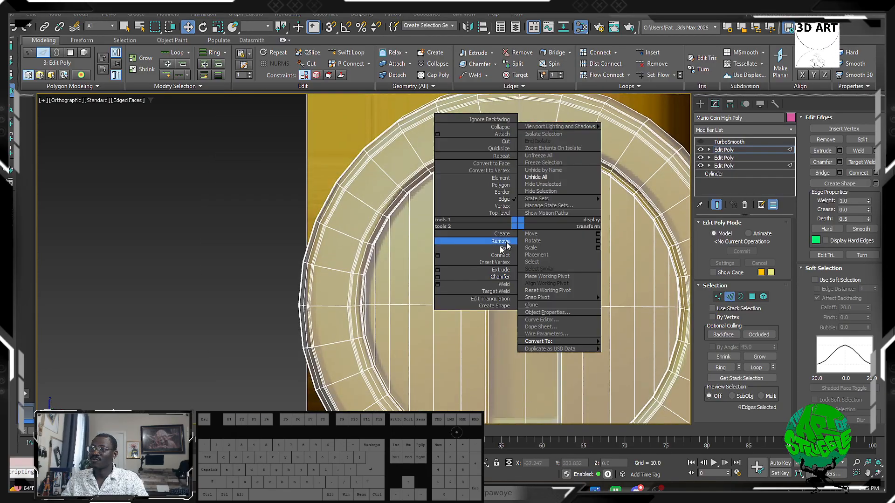
click(441, 275)
alt+middle_drag(495, 194, 489, 285)
scroll(490, 286, up, 3)
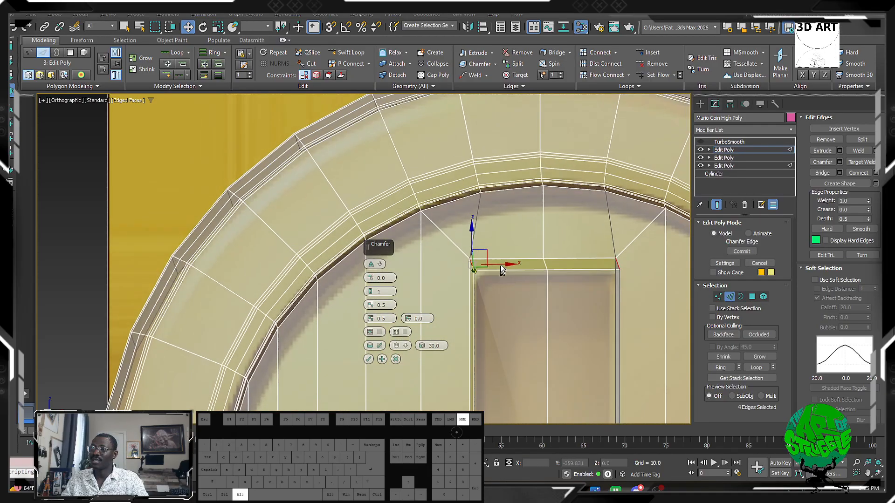
mouse_move(366, 277)
mouse_down()
mouse_move(380, 264)
mouse_move(381, 274)
mouse_up()
middle_drag(652, 345, 607, 338)
scroll(583, 341, down, 5)
key(f)
scroll(400, 186, up, 6)
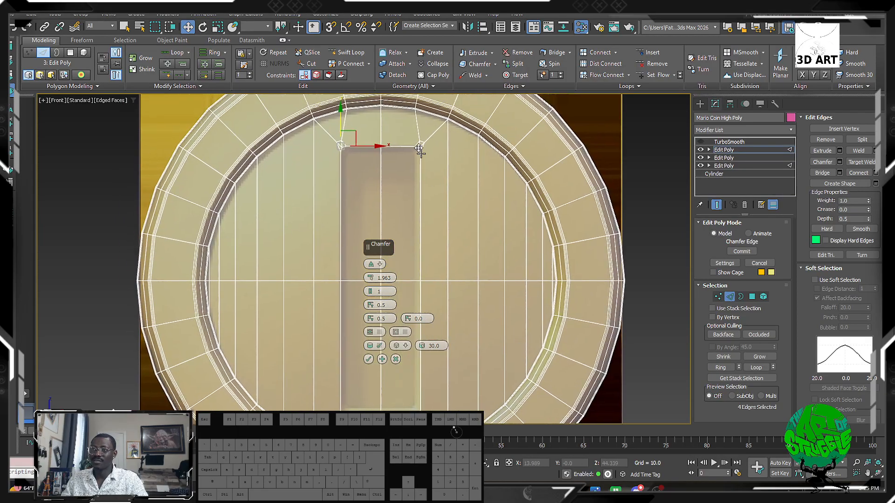
middle_drag(400, 186, 403, 199)
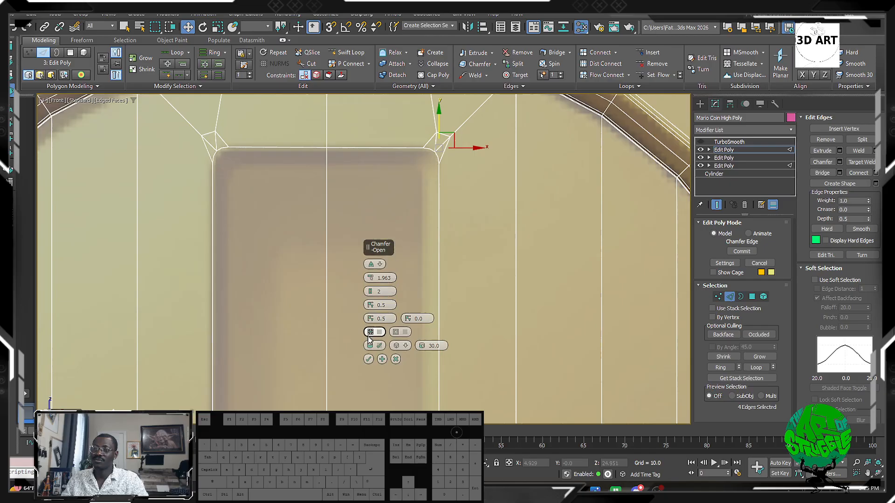
click(369, 360)
scroll(364, 237, down, 3)
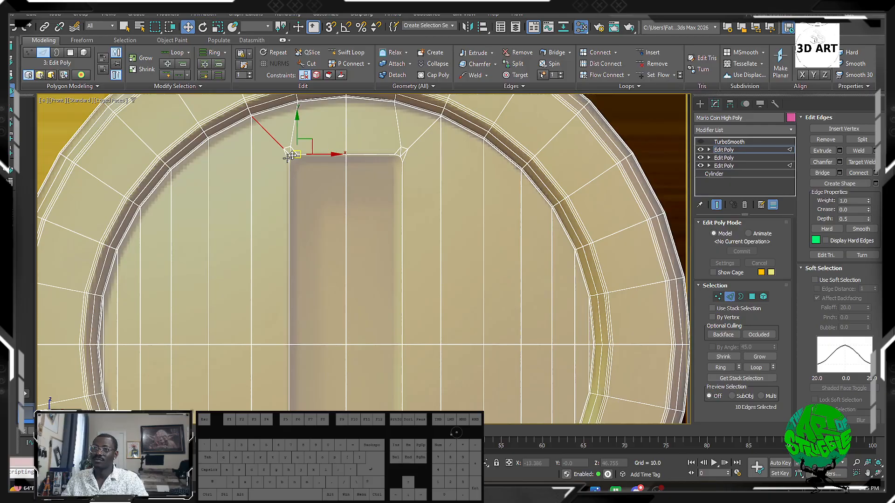
Step: Remove the short outer edge joining the two diagonals at the slot's upper-left corner
scroll(289, 155, up, 4)
click(300, 170)
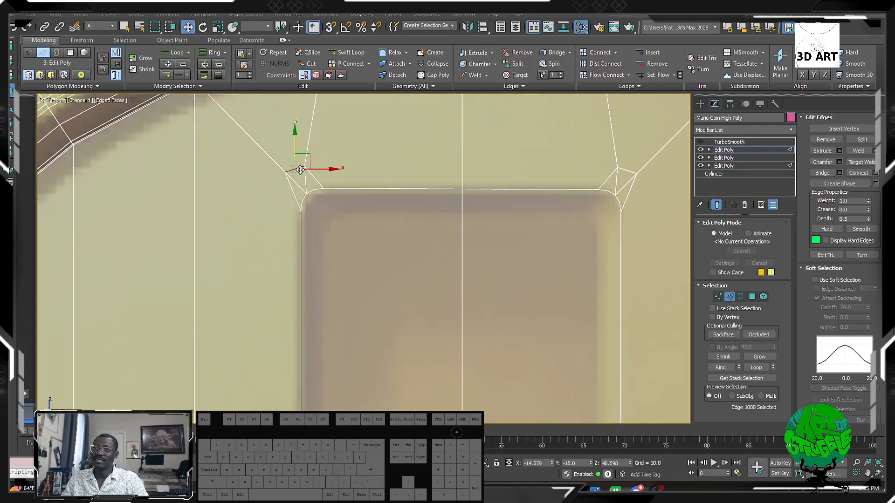
click(314, 178)
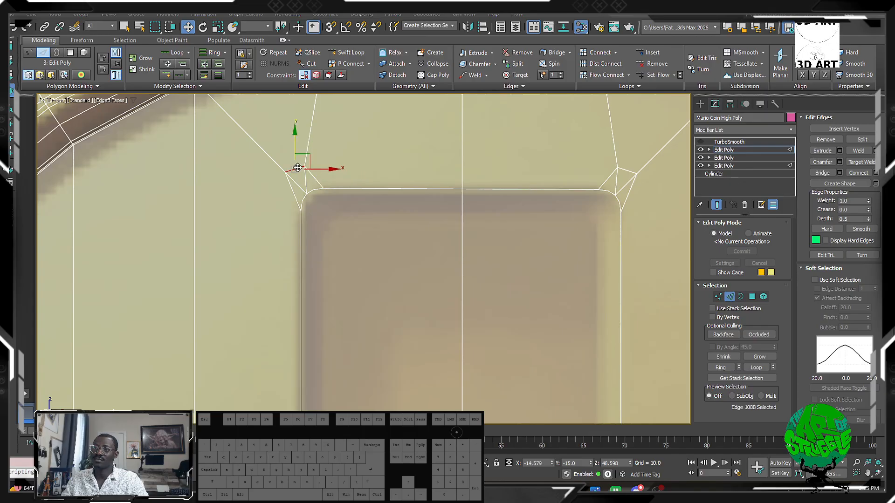
key(ctrl+d)
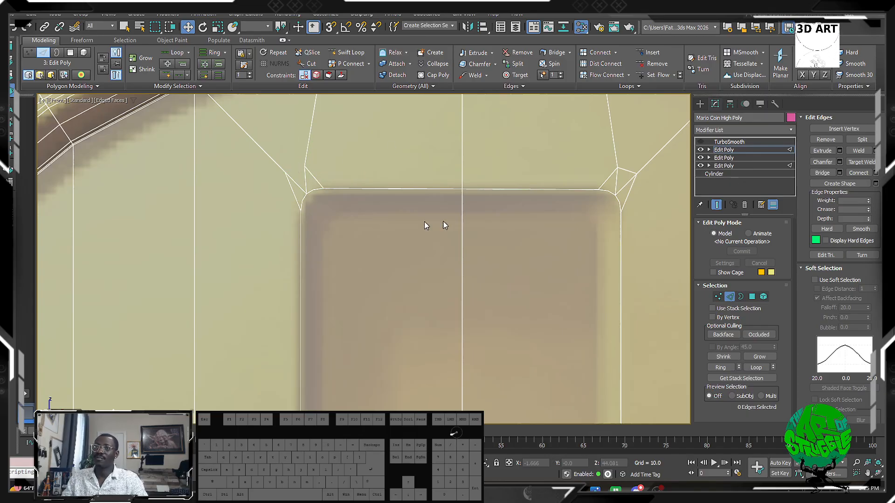
middle_drag(356, 191, 371, 243)
scroll(369, 238, down, 2)
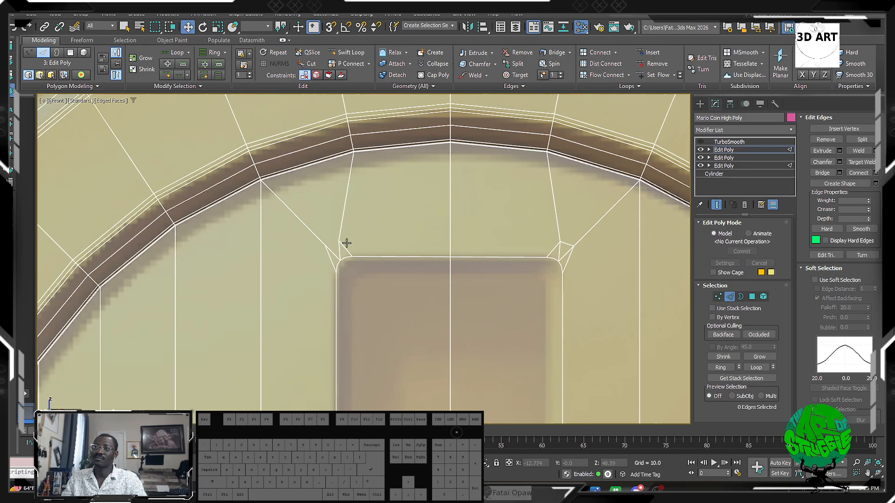
Step: Target-weld the upper loose vertex at the slot's upper-left corner to the inner-rim vertex above it
click(346, 243)
key(1)
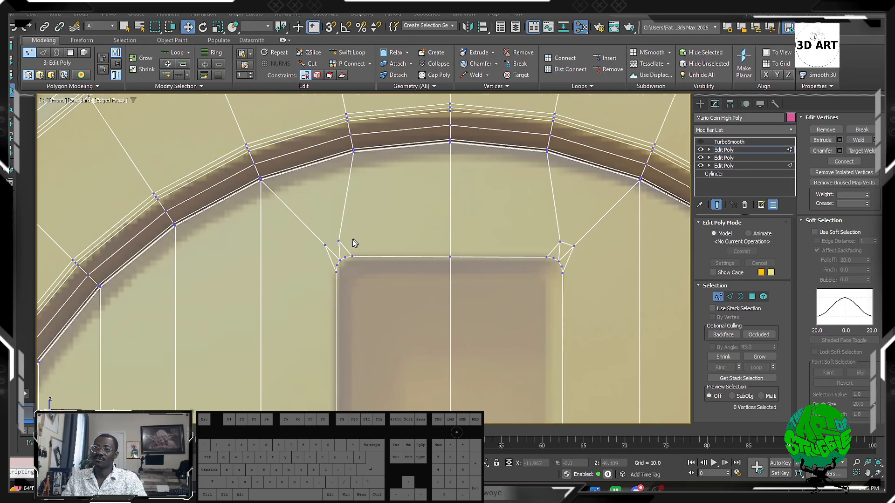
middle_drag(347, 251, 380, 238)
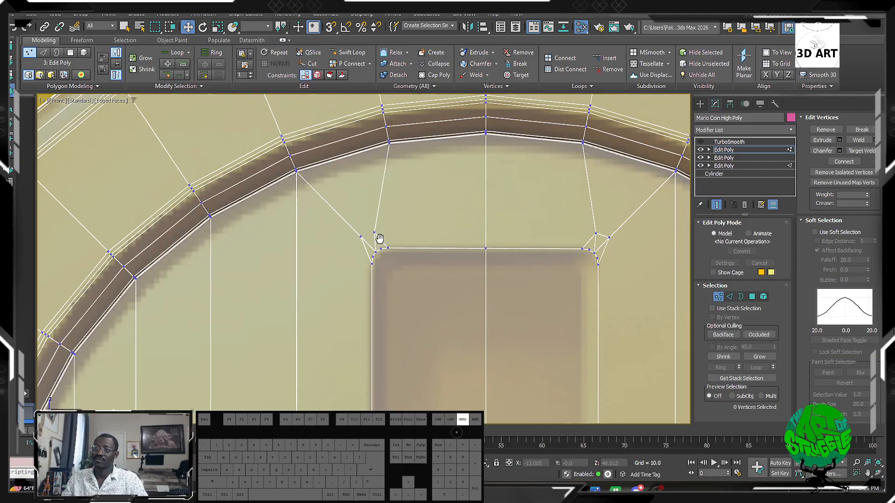
right_click(371, 231)
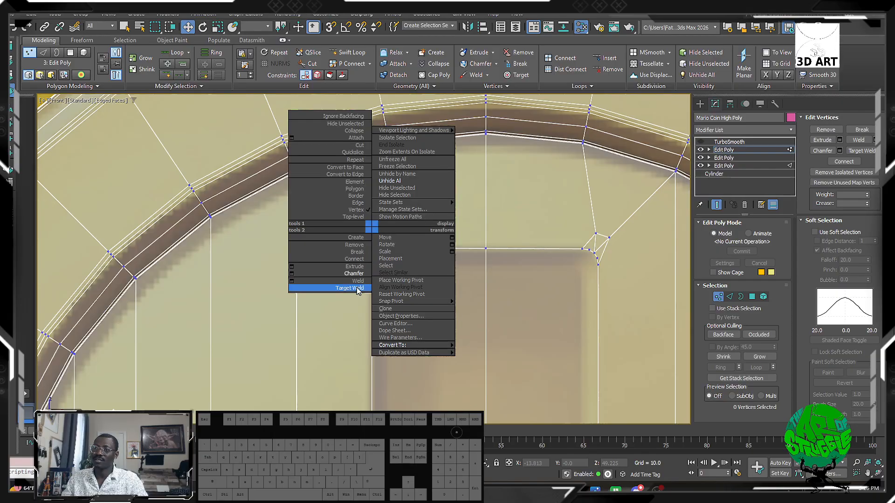
click(361, 290)
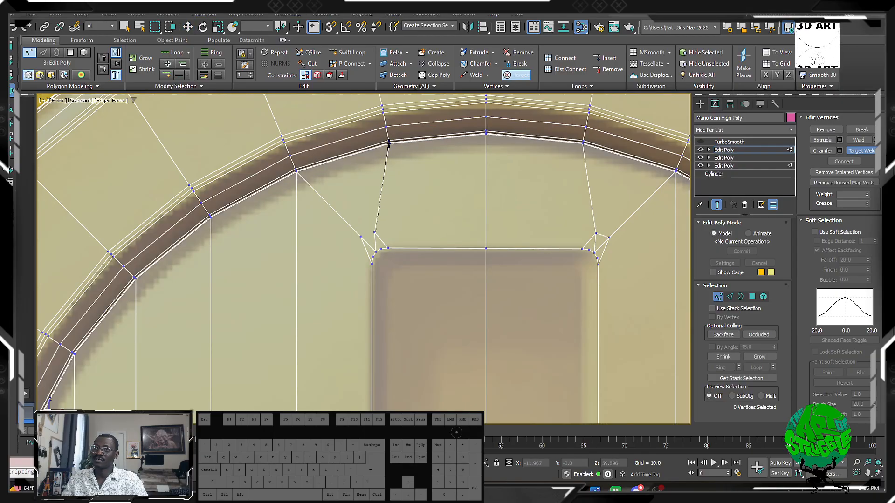
click(389, 143)
right_click(351, 224)
right_click(367, 240)
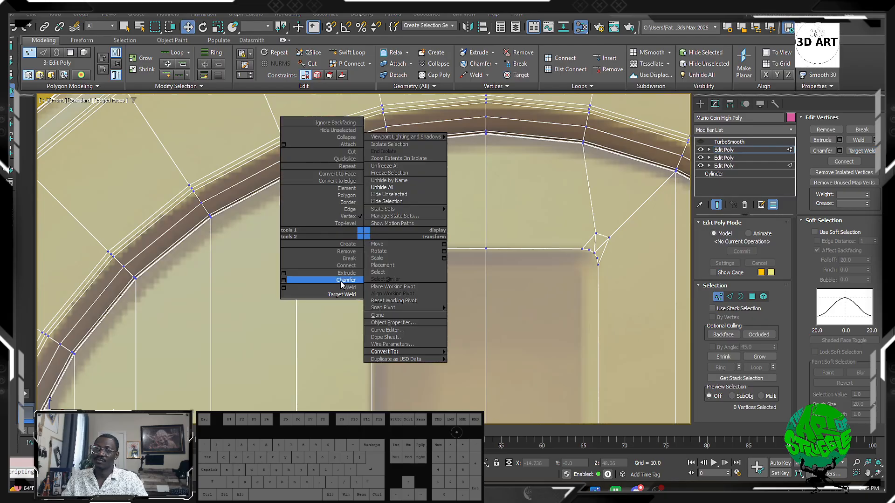
click(247, 253)
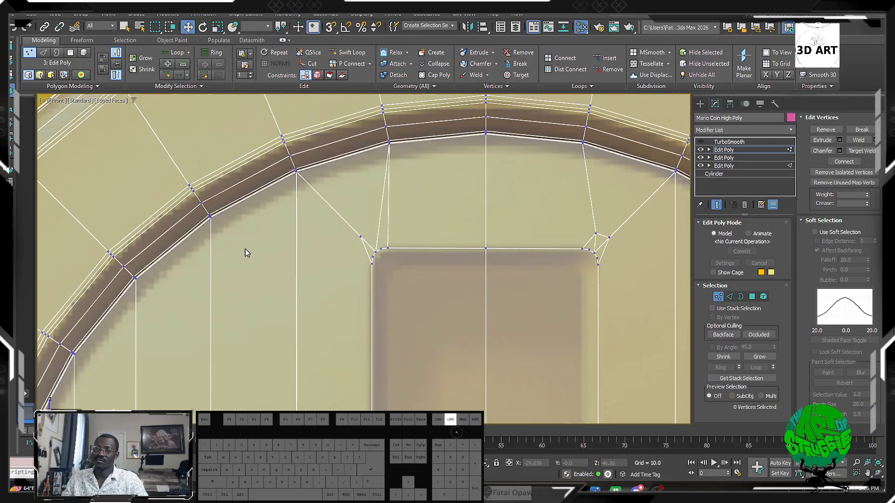
Step: Target-weld the remaining loose vertex at the slot's upper-left corner to the inner-rim vertex along its diagonal
click(372, 255)
middle_drag(387, 228, 391, 243)
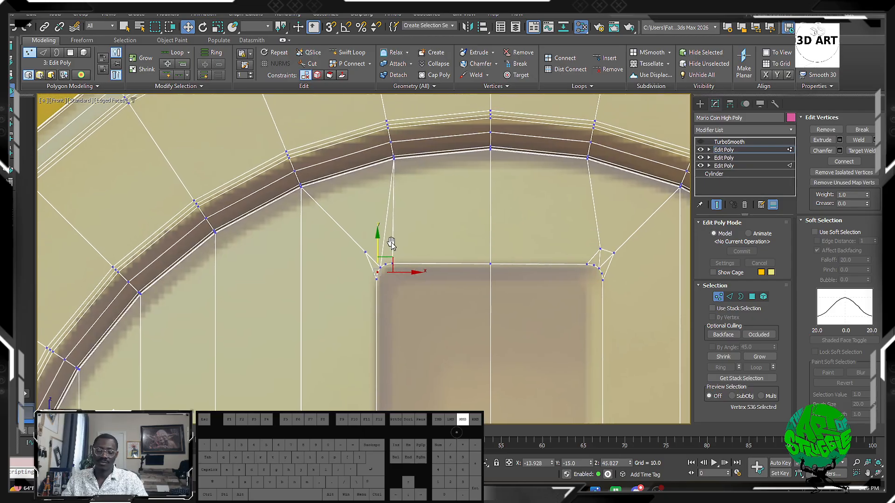
right_click(365, 252)
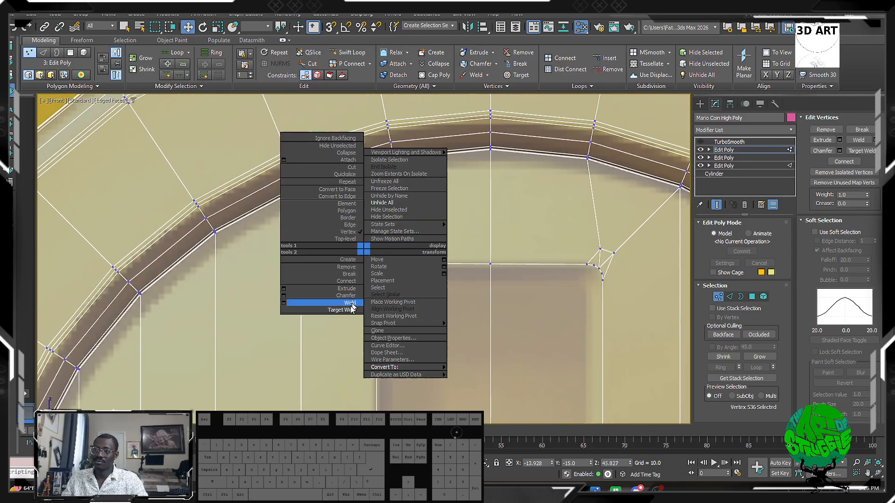
click(351, 311)
click(366, 251)
right_click(363, 241)
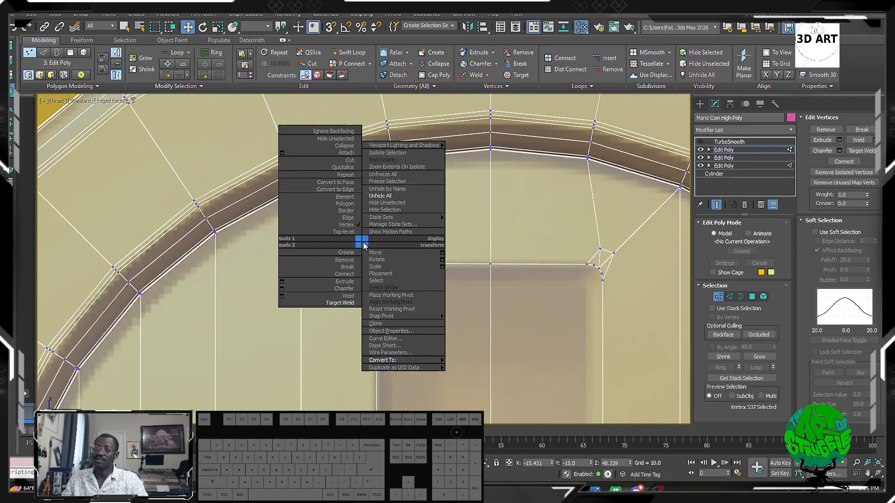
click(351, 304)
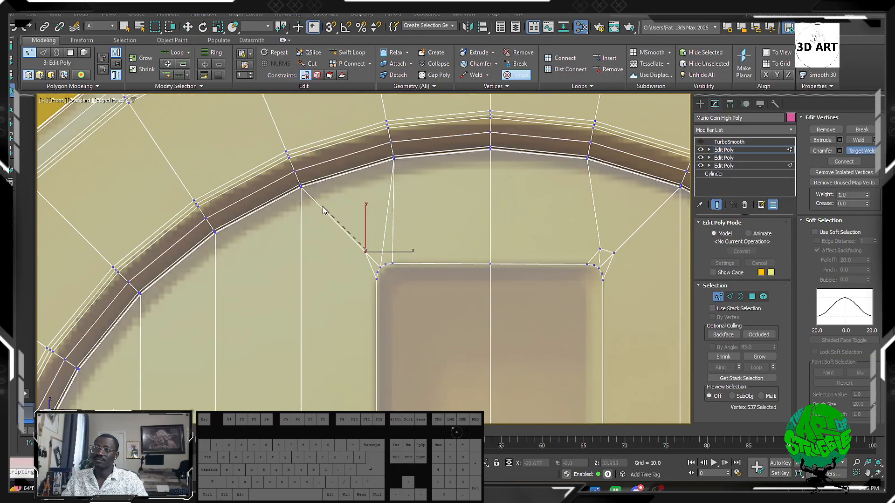
click(303, 188)
key(w)
Step: Remove the short outer edge between the diagonals at the slot's upper-right corner and return to vertex level
middle_drag(449, 240, 384, 234)
scroll(601, 236, up, 3)
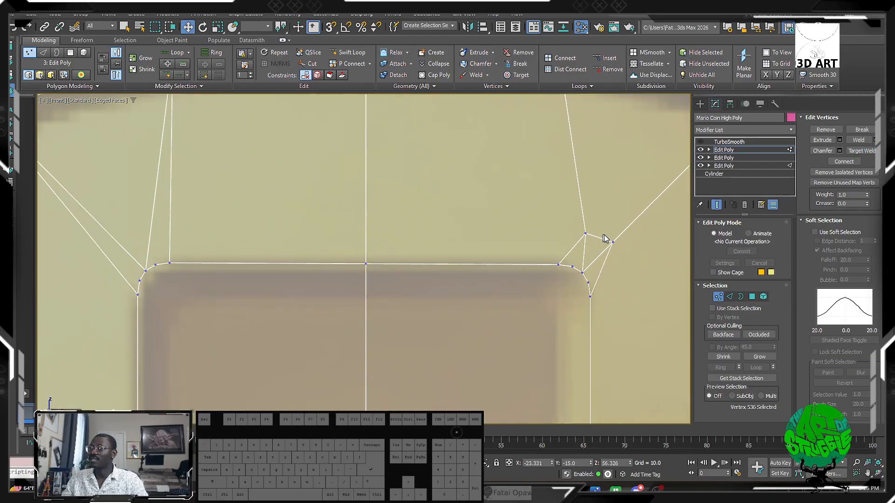
middle_drag(601, 236, 563, 294)
scroll(605, 260, down, 2)
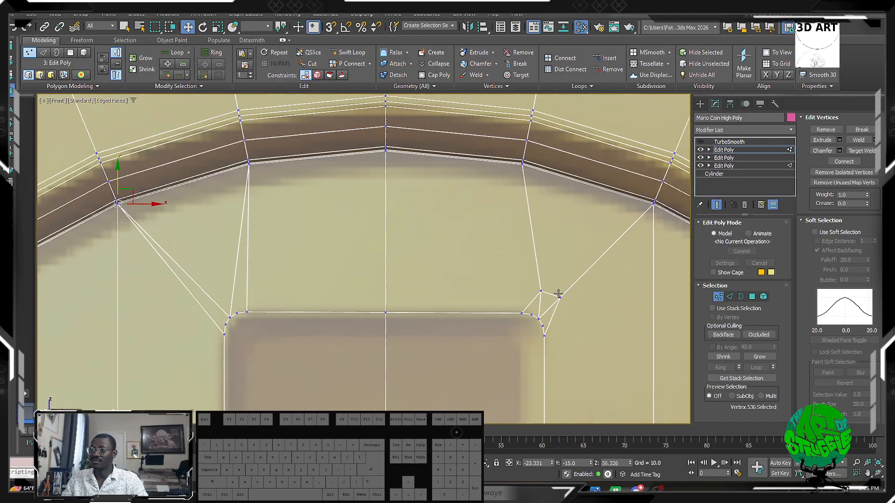
key(2)
click(548, 294)
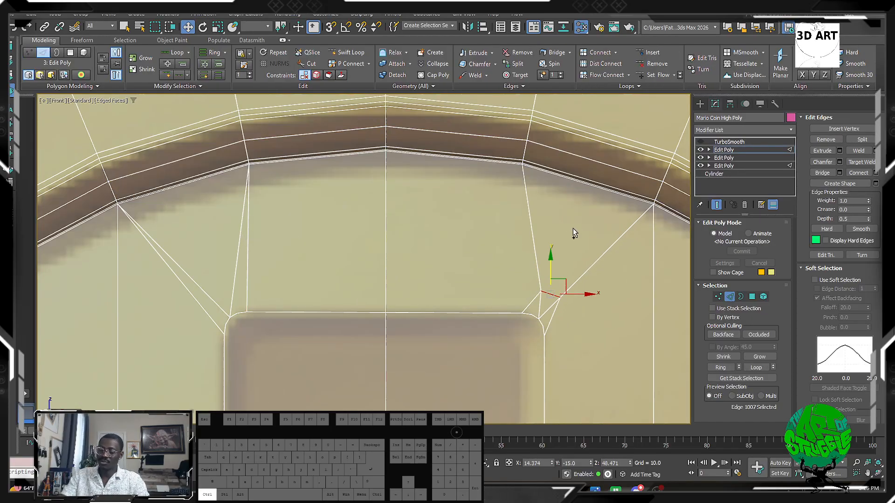
key(1)
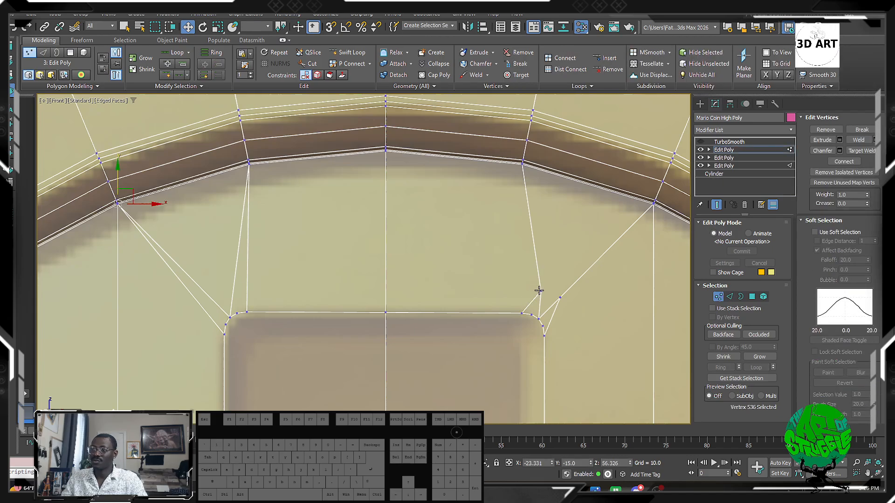
Step: Target-weld the upper loose vertex at the slot's upper-right corner to the inner-rim vertex above it
right_click(539, 291)
click(518, 354)
click(540, 288)
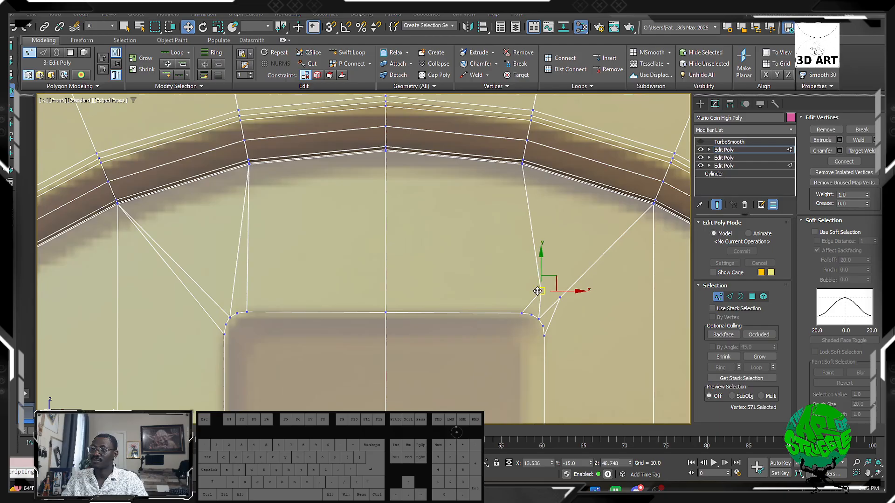
right_click(538, 291)
click(514, 353)
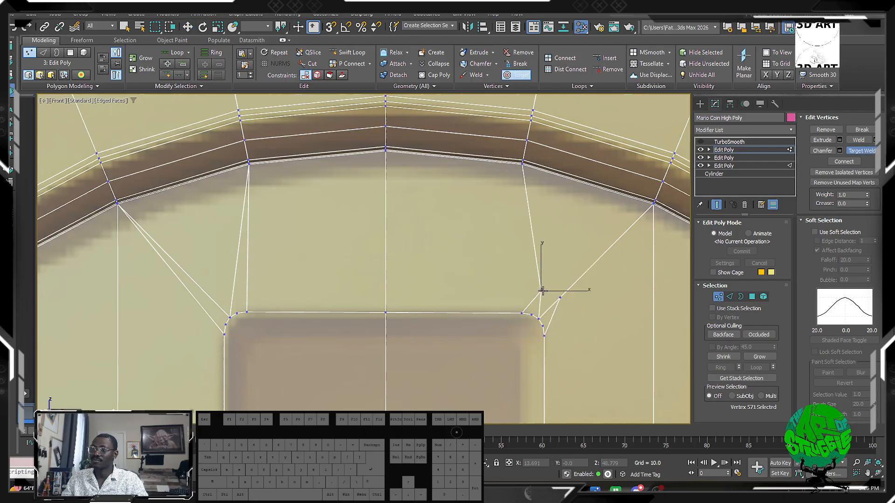
click(523, 165)
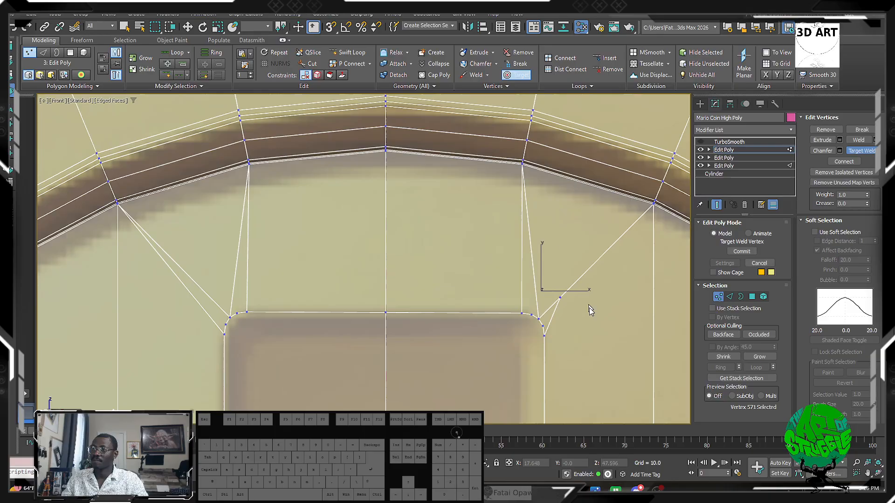
right_click(584, 303)
Step: Target-weld the remaining loose vertex at the slot's upper-right corner to the inner-rim vertex along its diagonal
right_click(568, 295)
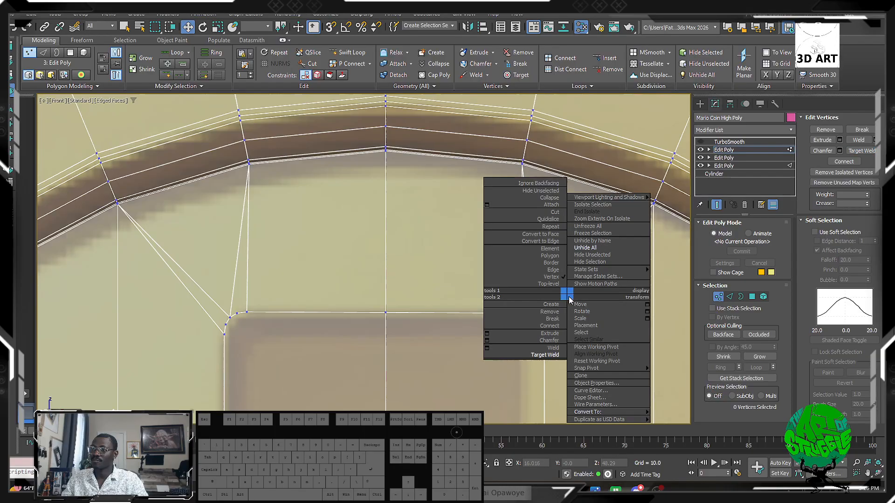
click(544, 355)
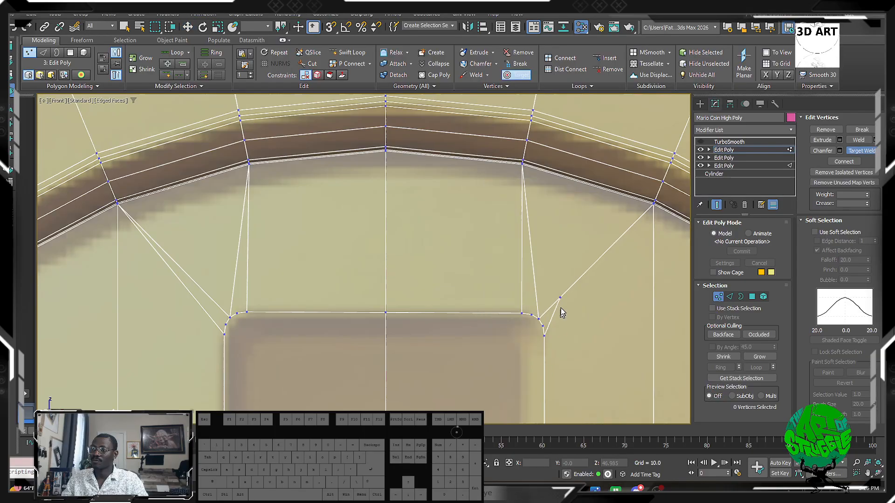
click(652, 203)
Step: Select the horizontal edge loop running across the middle of the coin at edge level
scroll(583, 210, down, 5)
middle_drag(542, 215, 486, 223)
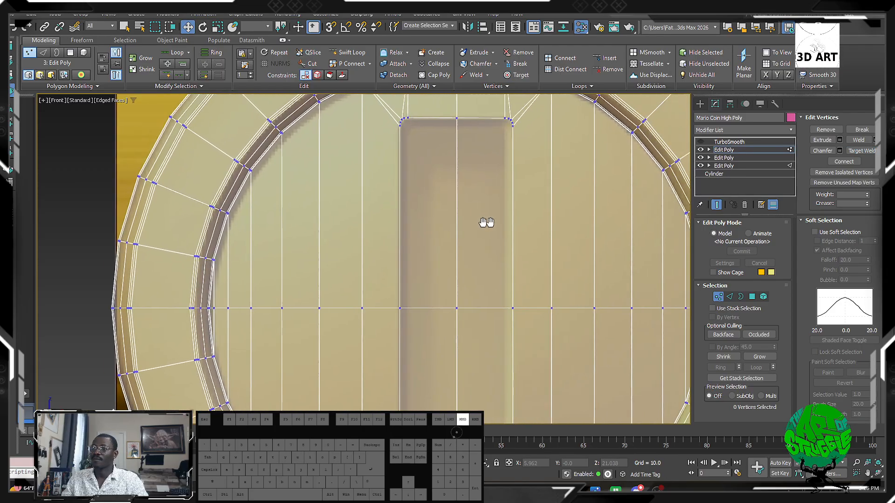
scroll(442, 245, down, 6)
scroll(493, 258, up, 3)
mouse_move(493, 258)
middle_down()
mouse_move(496, 234)
mouse_move(501, 252)
middle_up()
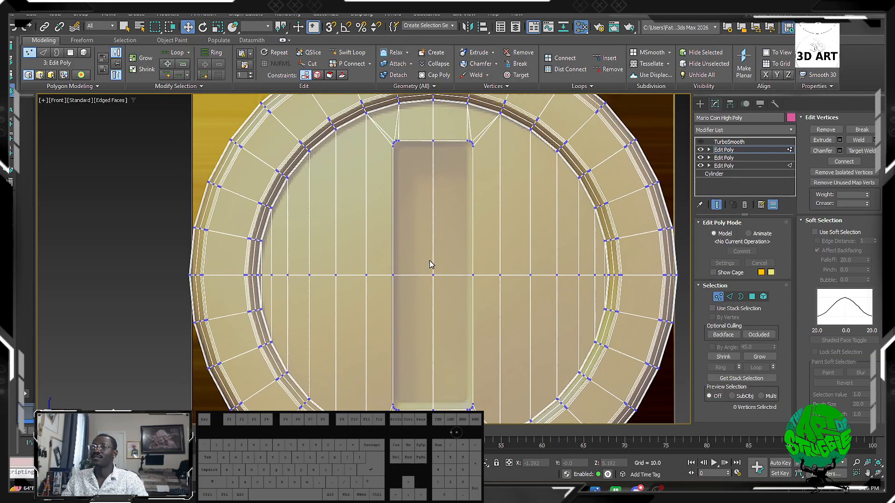
click(730, 297)
double_click(589, 275)
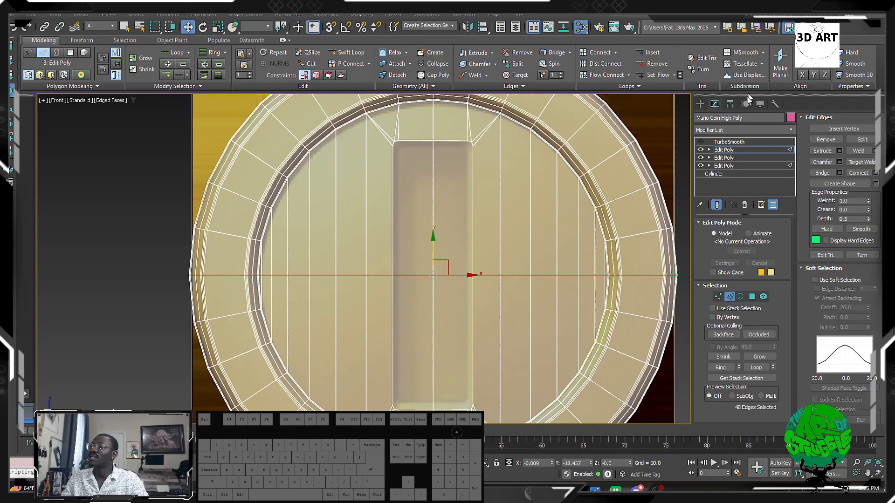
Step: Add a Symmetry modifier directly below TurboSmooth and set its mirror axis to Y
click(762, 130)
text(s)
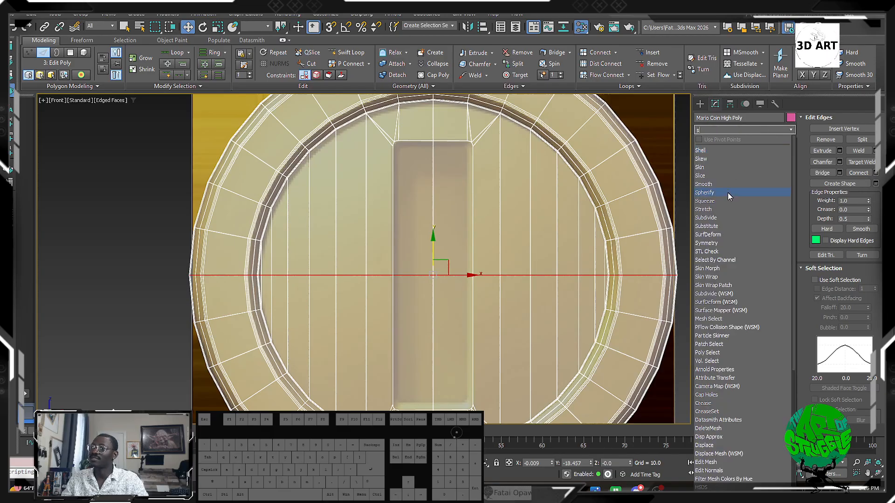
click(706, 243)
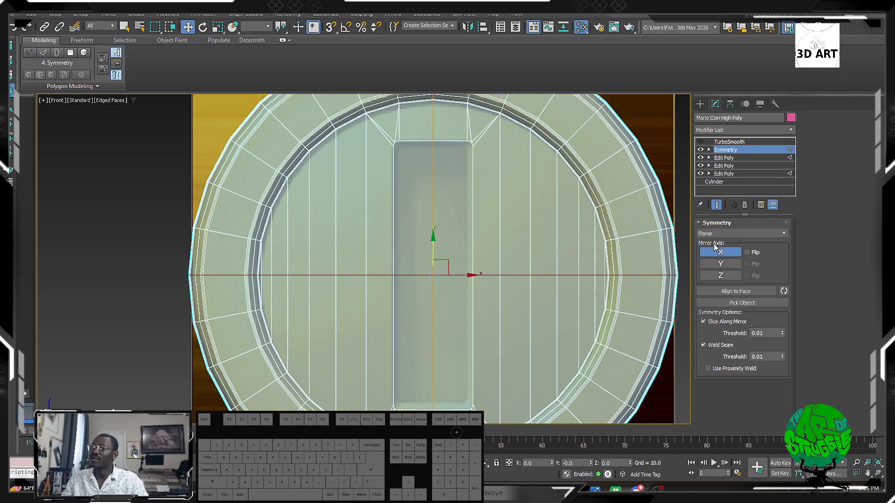
click(721, 265)
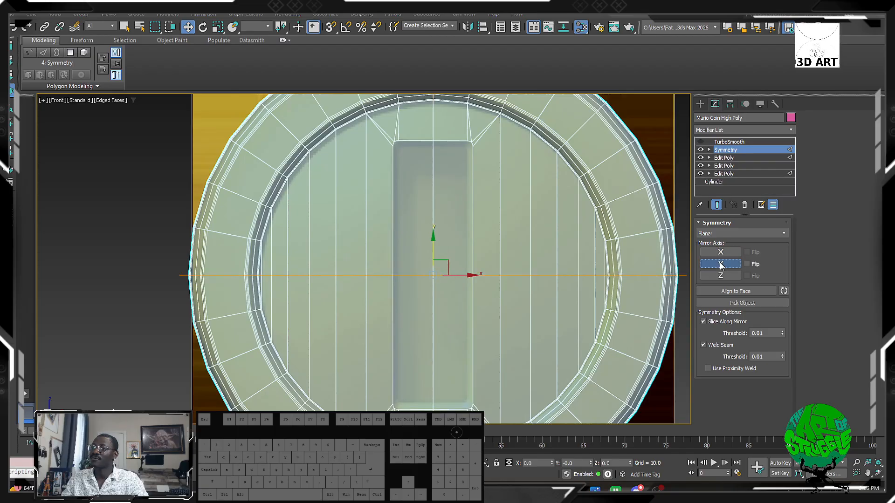
middle_drag(427, 307, 459, 315)
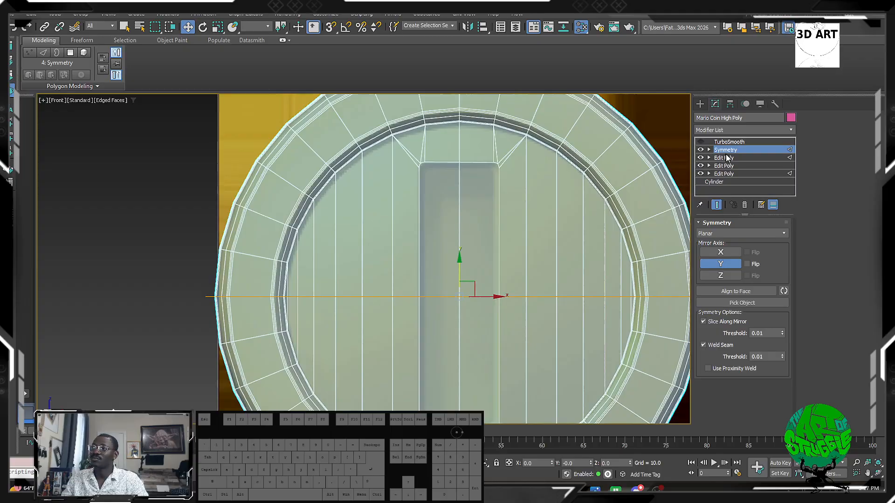
Step: Enable TurboSmooth temporarily and inspect the slot's smoothed shading from an angle with the edged faces hidden
middle_drag(491, 291, 537, 337)
click(701, 142)
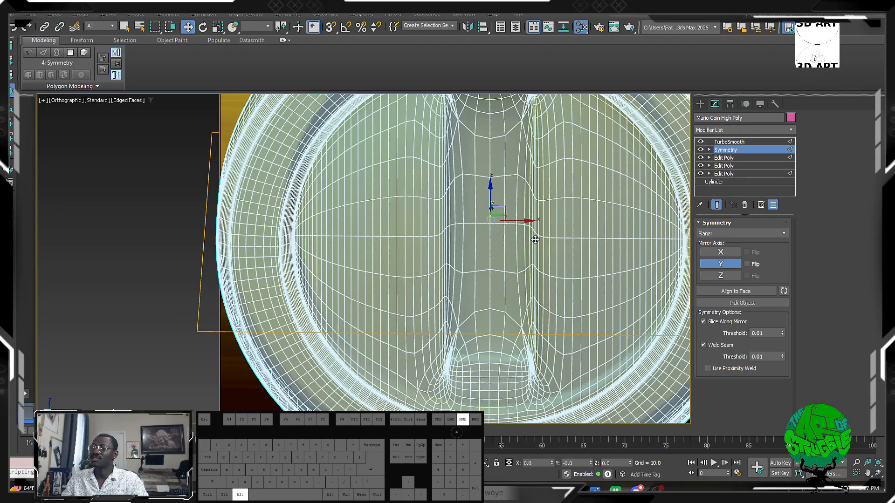
alt+middle_drag(559, 215, 543, 200)
scroll(542, 233, down, 2)
mouse_move(540, 252)
alt+middle_down()
mouse_move(541, 219)
mouse_move(498, 222)
mouse_move(551, 206)
mouse_move(565, 242)
mouse_move(538, 234)
mouse_move(597, 205)
alt+middle_up()
key(F4)
scroll(540, 249, up, 3)
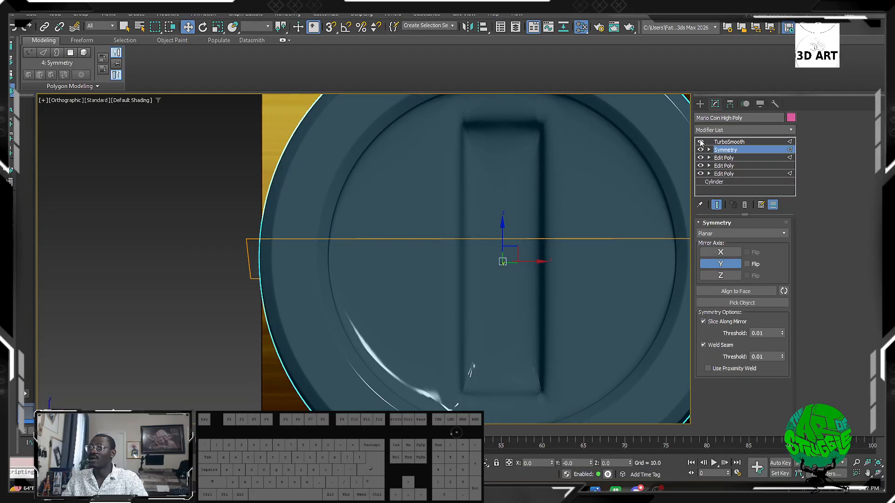
click(701, 142)
Step: Return to the Edit Poly below Symmetry, show the edges again and examine the topology around the slot's upper corners
click(730, 159)
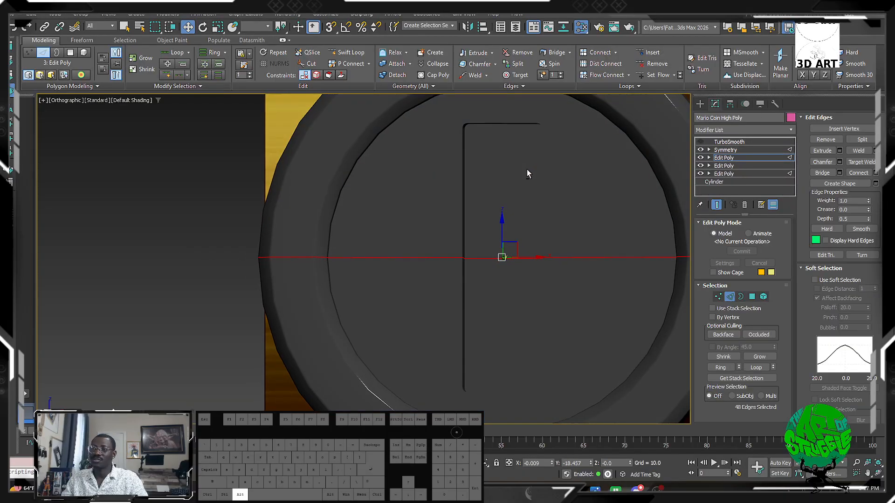
key(F4)
scroll(513, 132, up, 6)
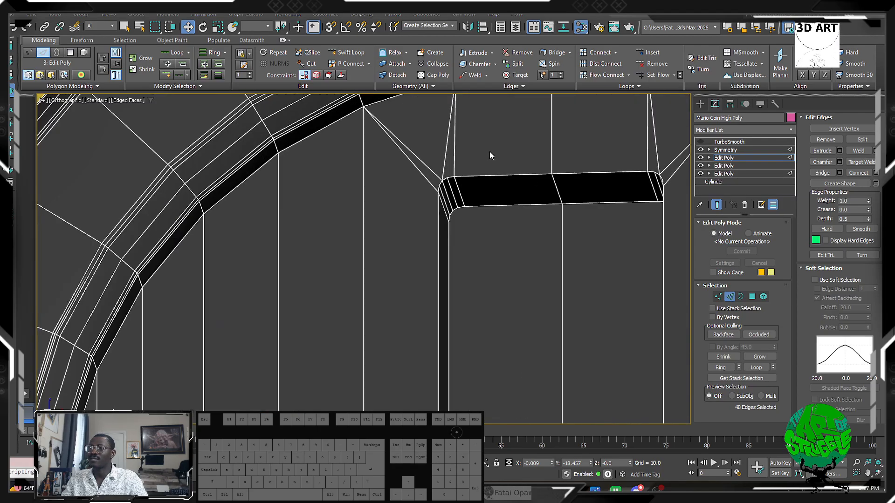
mouse_move(452, 160)
middle_down()
mouse_move(457, 194)
mouse_move(443, 156)
middle_up()
scroll(455, 199, down, 3)
scroll(451, 201, up, 1)
click(450, 202)
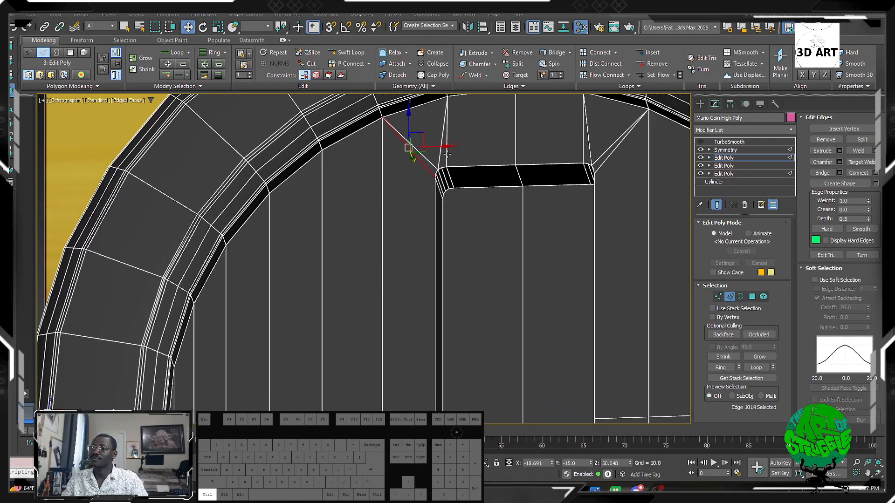
middle_drag(438, 159, 505, 119)
alt+middle_drag(505, 119, 510, 125)
scroll(510, 125, down, 5)
scroll(398, 194, up, 2)
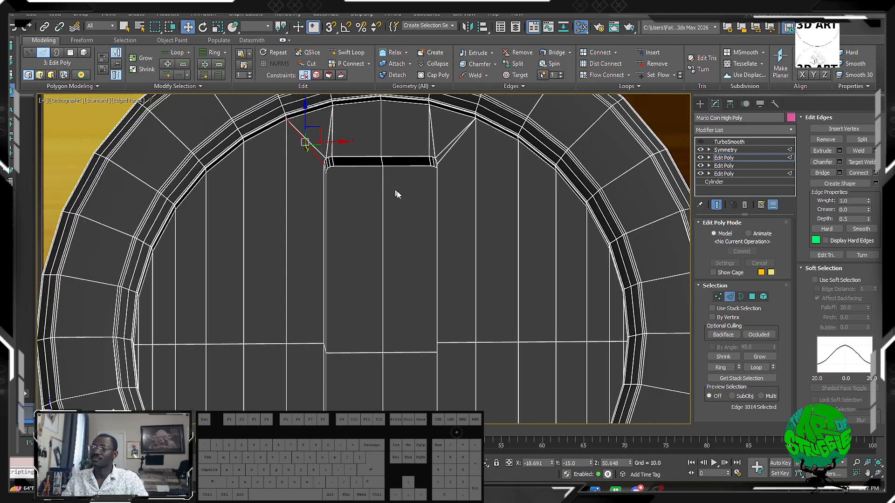
alt+middle_drag(398, 194, 415, 196)
scroll(416, 196, up, 2)
scroll(427, 179, up, 3)
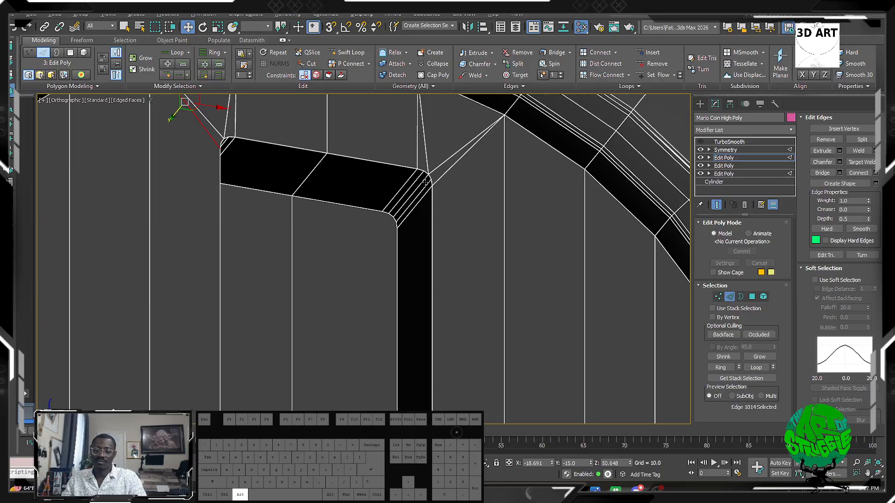
key(alt+1)
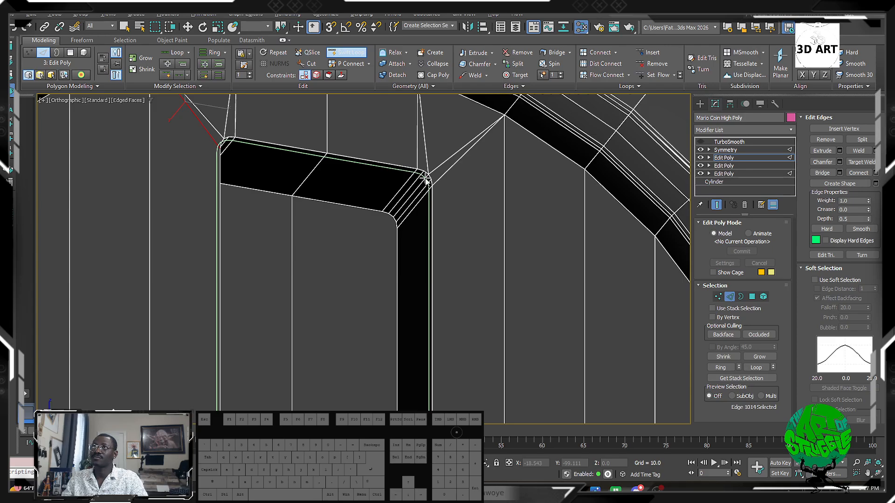
key(w)
scroll(433, 169, up, 2)
click(464, 166)
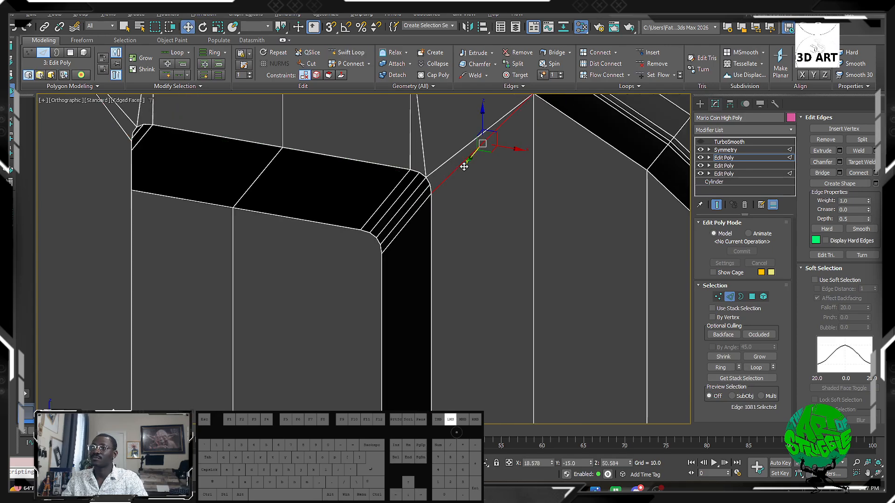
scroll(464, 166, down, 1)
alt+middle_drag(464, 167, 445, 176)
Step: Select the straight front rim edges along the slot's right side, upper end and left side
double_click(440, 200)
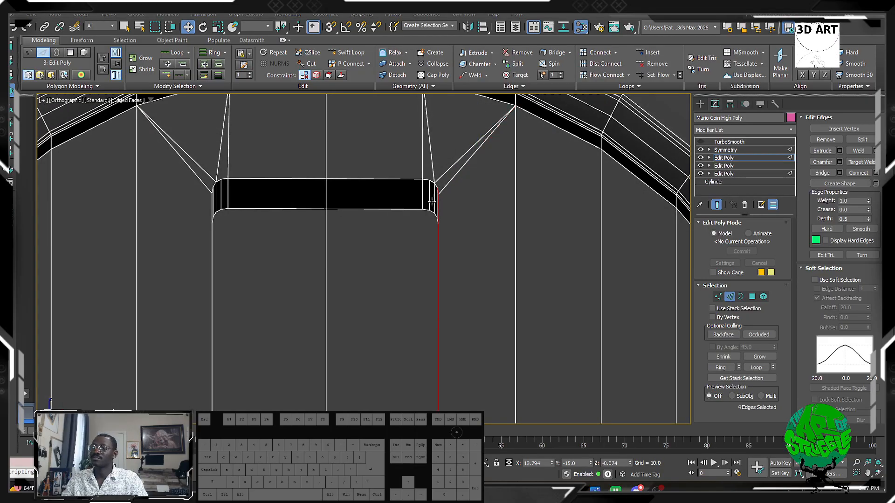
ctrl+double_click(334, 178)
middle_drag(334, 177, 412, 72)
scroll(330, 157, down, 1)
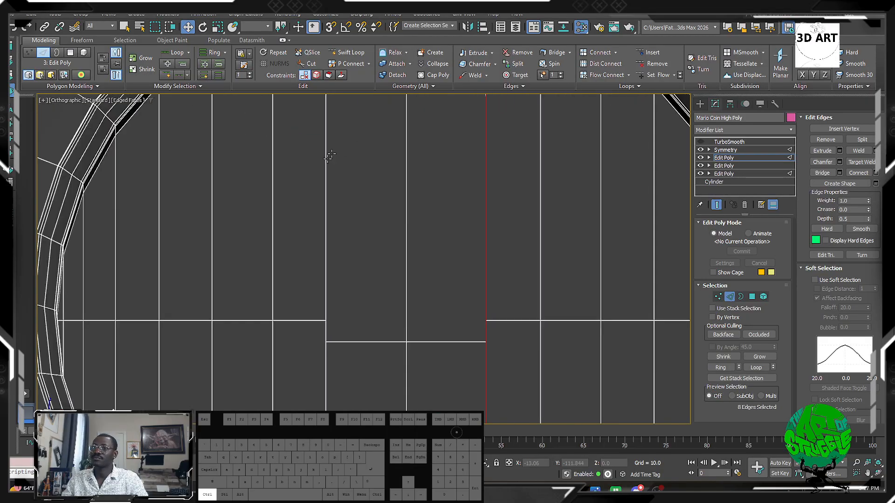
ctrl+double_click(323, 174)
middle_drag(323, 174, 338, 229)
scroll(337, 229, down, 5)
alt+middle_drag(337, 229, 314, 242)
scroll(386, 299, up, 8)
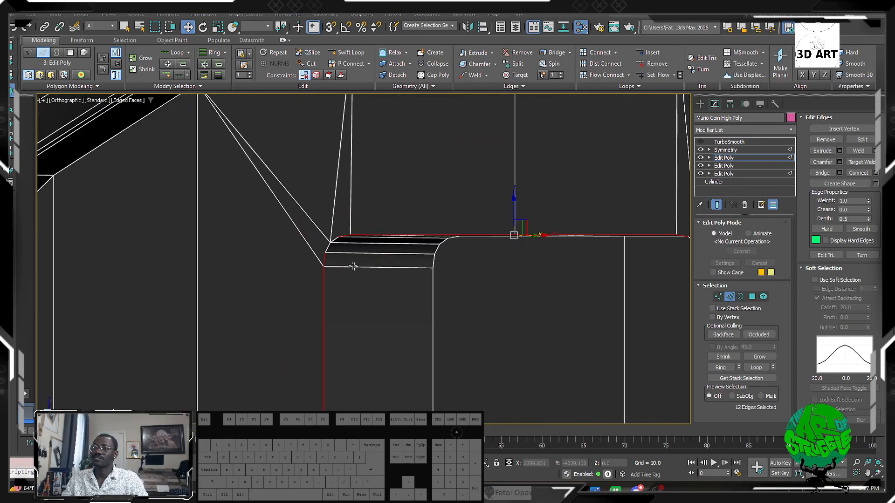
Step: Add the short rounded edges at the slot's upper-left and upper-right corners to the rim selection
ctrl+click(333, 237)
scroll(334, 238, down, 5)
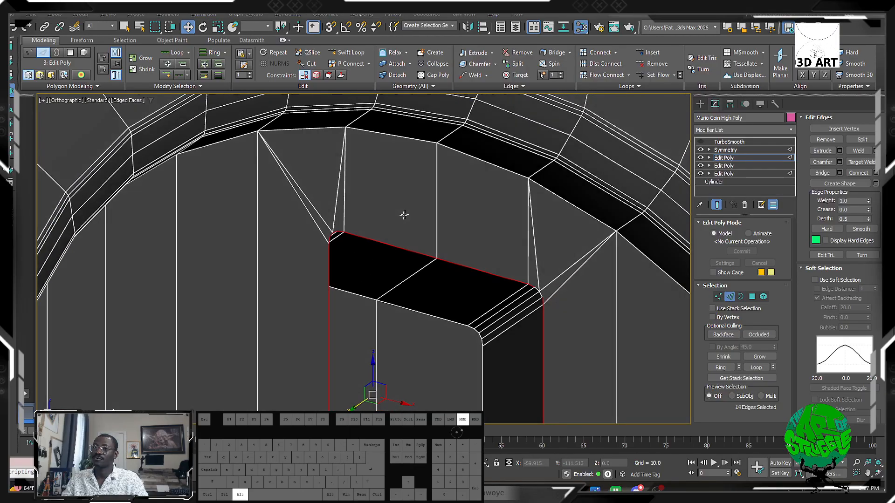
scroll(479, 312, up, 6)
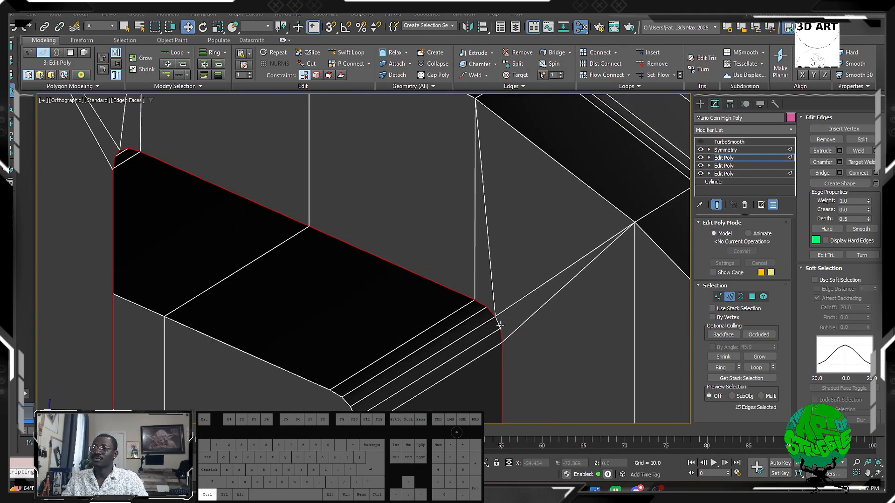
ctrl+click(500, 325)
scroll(500, 325, down, 6)
middle_drag(500, 325, 479, 250)
scroll(481, 251, down, 3)
middle_drag(491, 348, 472, 319)
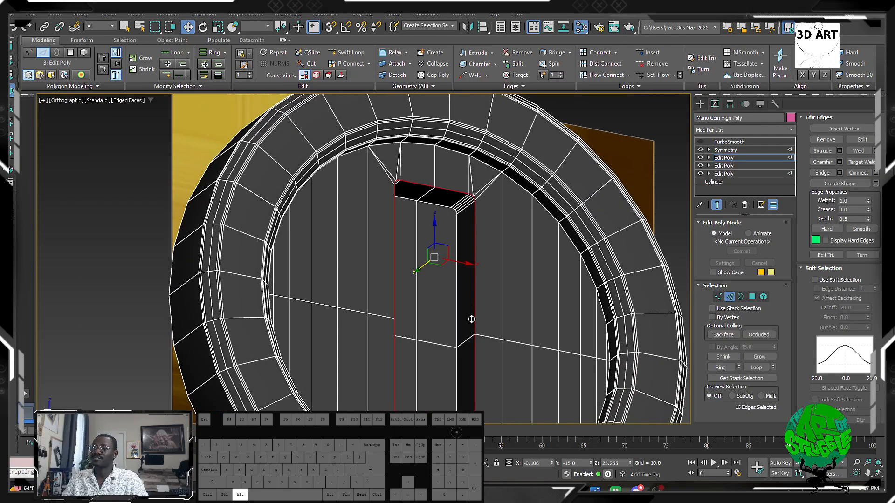
scroll(474, 160, up, 4)
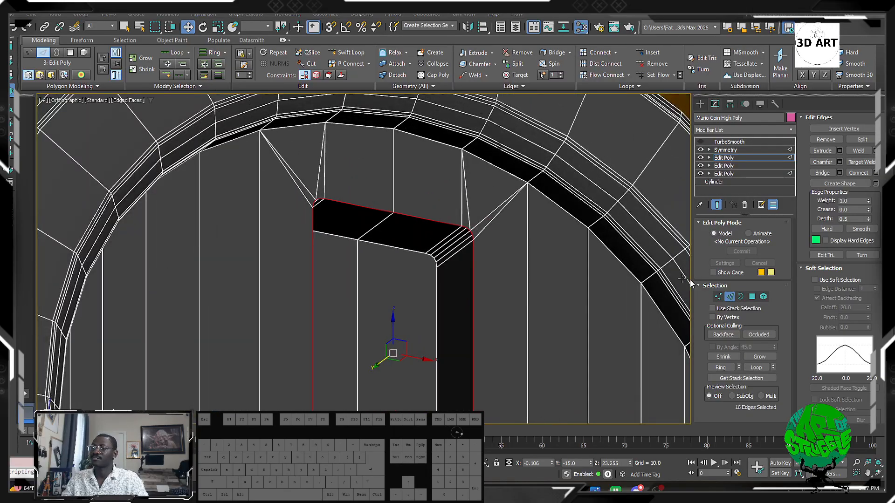
Step: Remove the inner diagonal and the slanted edge that form the thin triangles at both upper corners of the slot
click(752, 297)
click(482, 216)
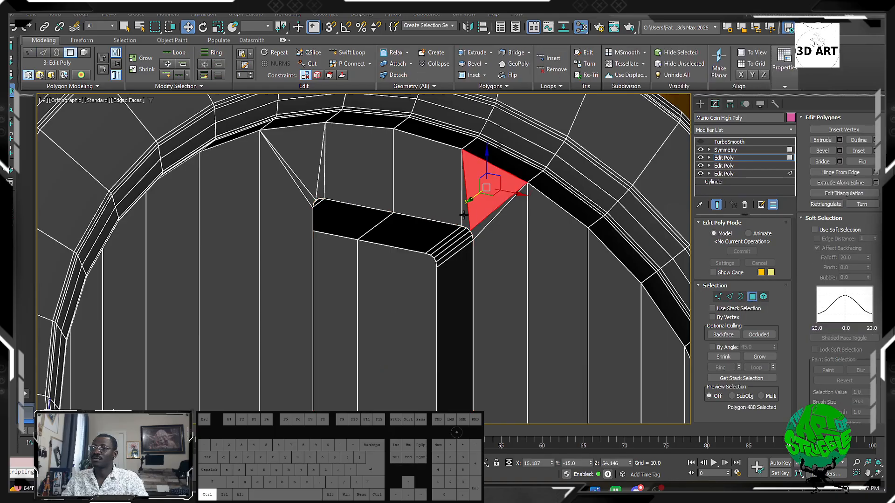
key(2)
click(483, 221)
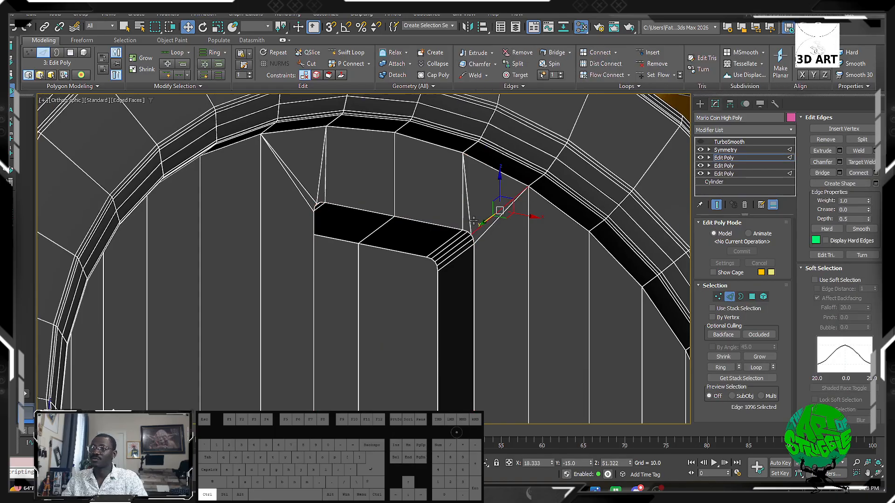
ctrl+click(470, 221)
ctrl+click(310, 195)
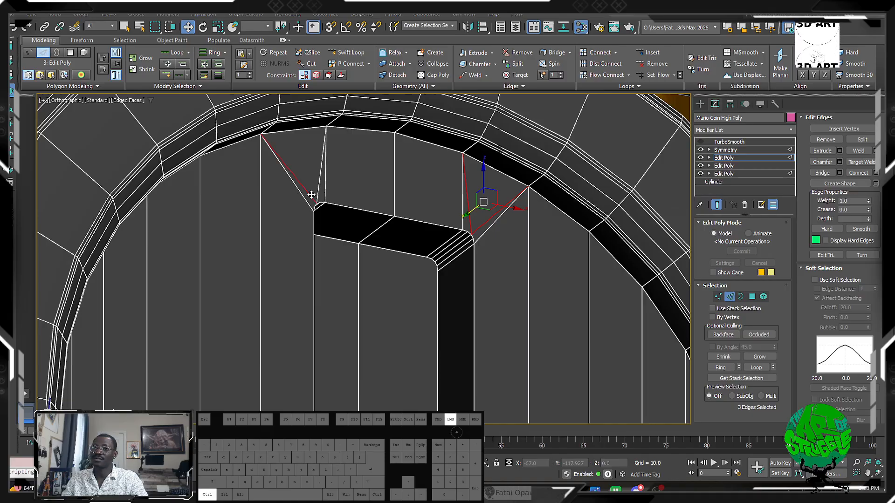
key(BackSpace)
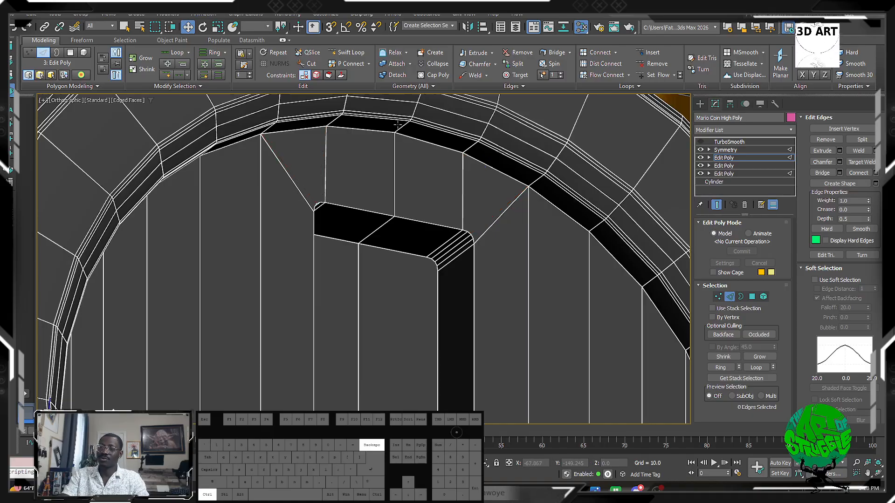
scroll(502, 273, down, 5)
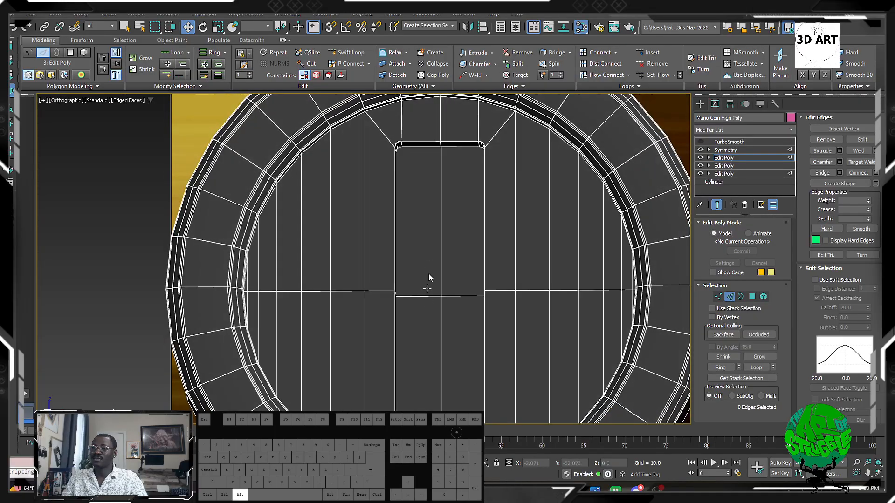
mouse_move(430, 278)
middle_down()
mouse_move(419, 184)
mouse_move(435, 290)
middle_up()
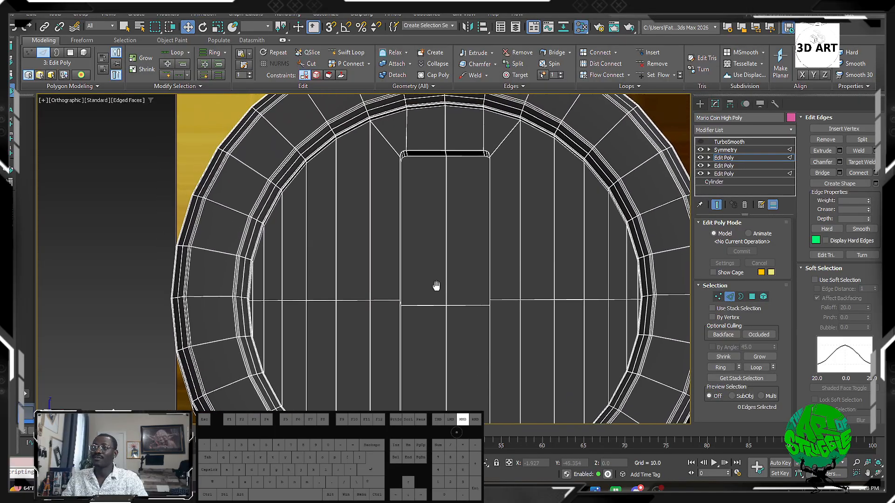
Step: Reselect the slot's front rim edges on the right side, upper end and left side
scroll(496, 129, up, 5)
click(486, 239)
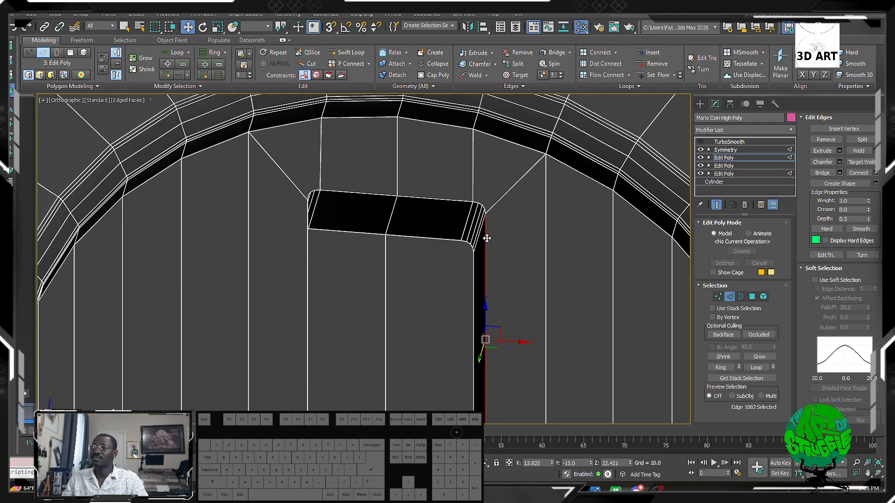
double_click(435, 200)
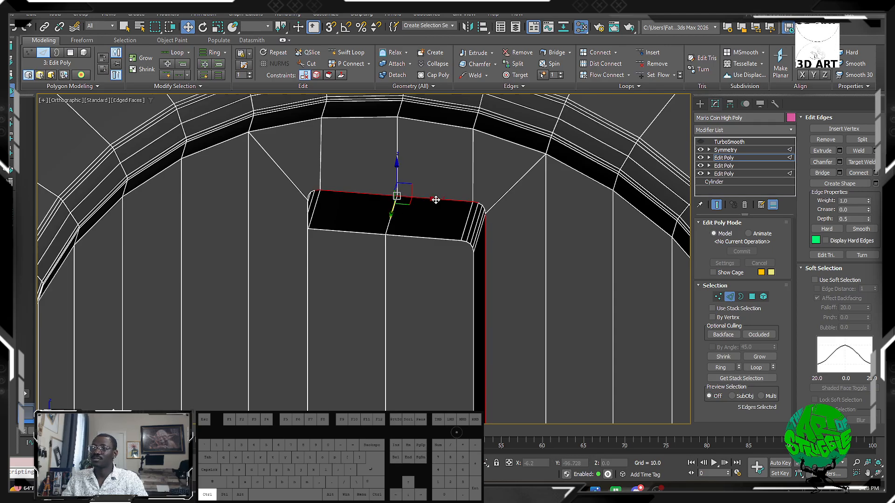
ctrl+click(309, 252)
Step: Extend the rim selection with the short rounded edges at both upper corners of the slot
scroll(311, 205, up, 3)
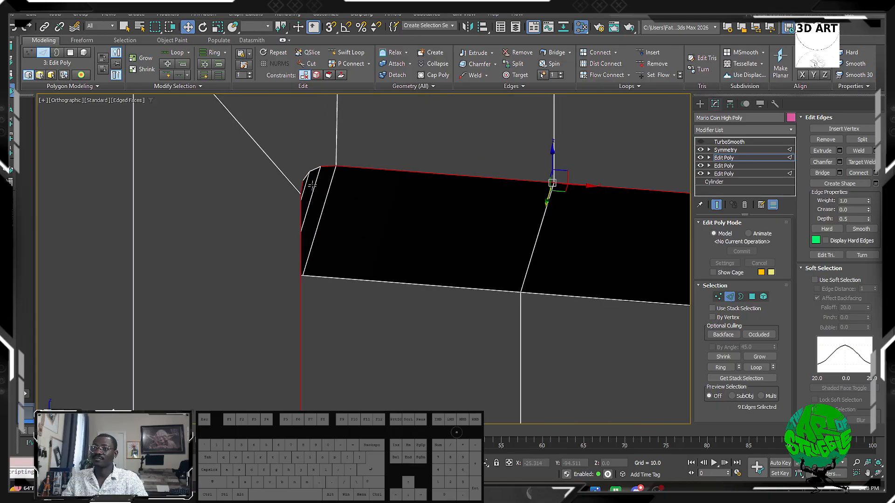
ctrl+click(315, 170)
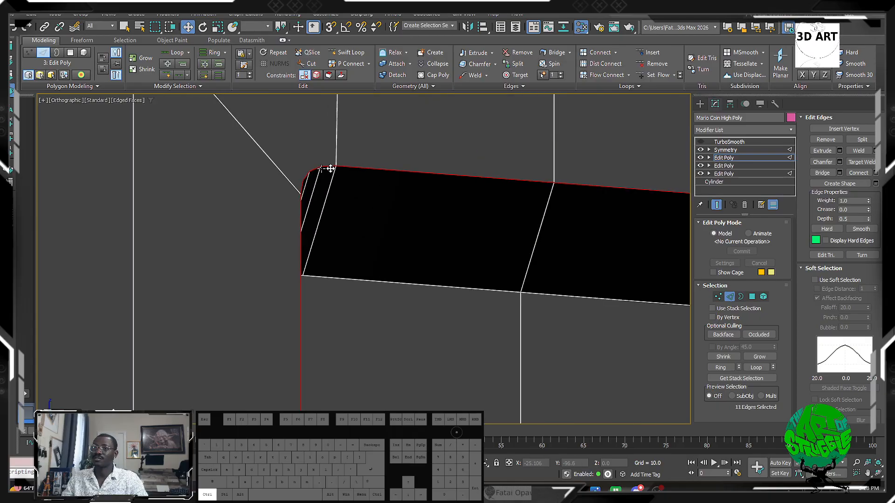
middle_drag(472, 170, 262, 197)
scroll(262, 197, down, 2)
scroll(443, 201, up, 4)
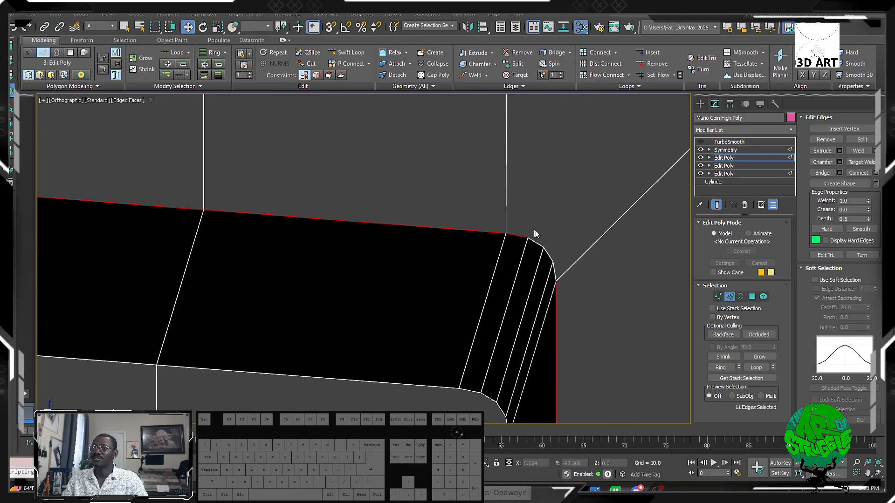
ctrl+click(551, 260)
scroll(464, 127, down, 8)
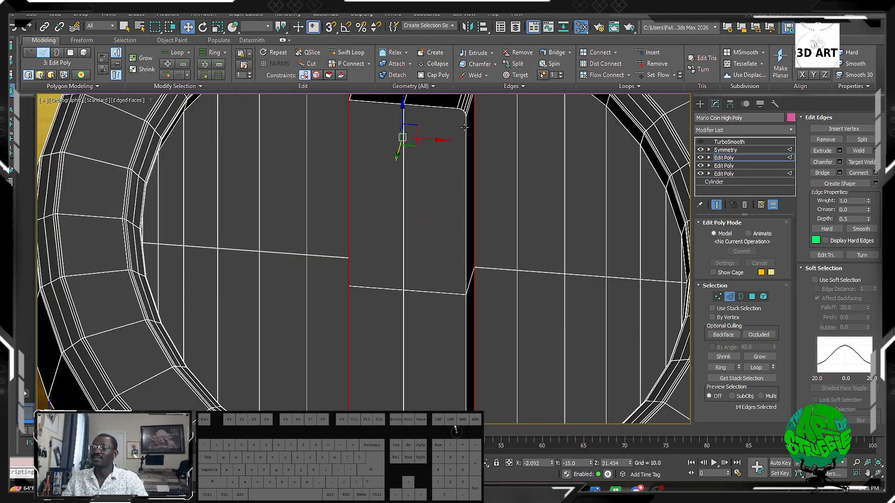
Step: Try chamfering the selected slot rim edges with a different chamfer type, 1 segment and edge tension 1.0
alt+middle_drag(501, 308, 508, 284)
right_click(507, 284)
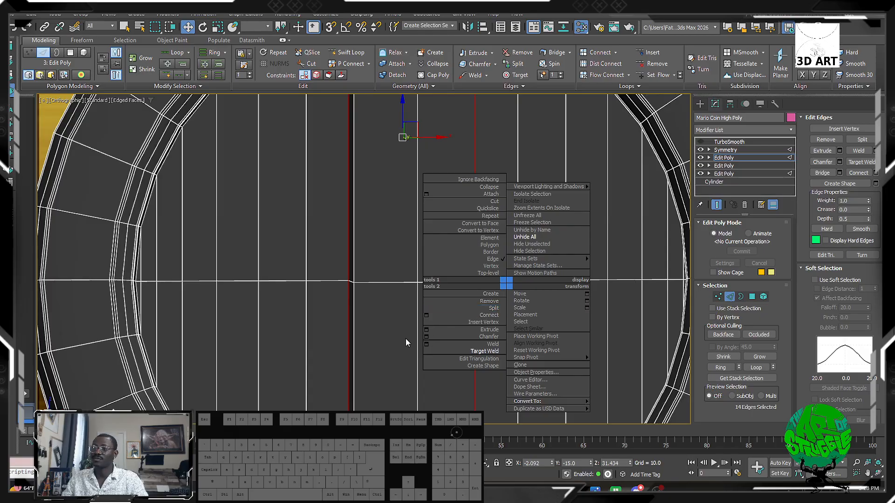
click(427, 337)
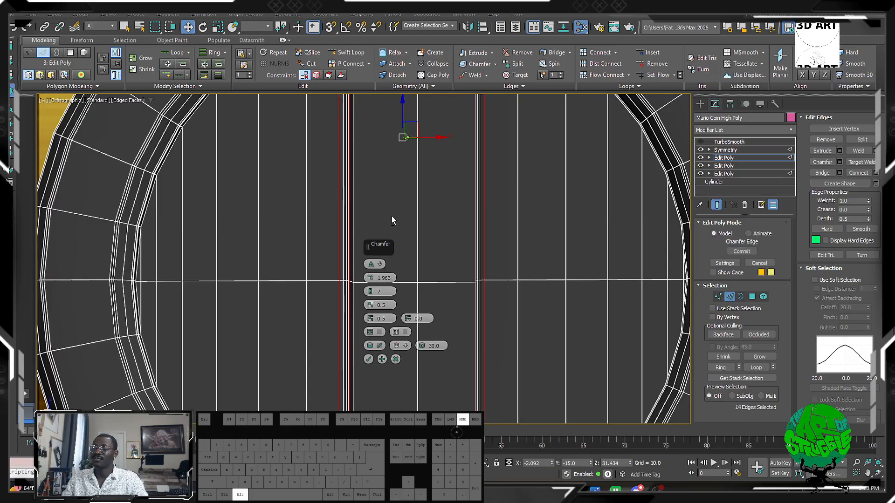
alt+middle_drag(392, 216, 443, 307)
scroll(458, 258, up, 4)
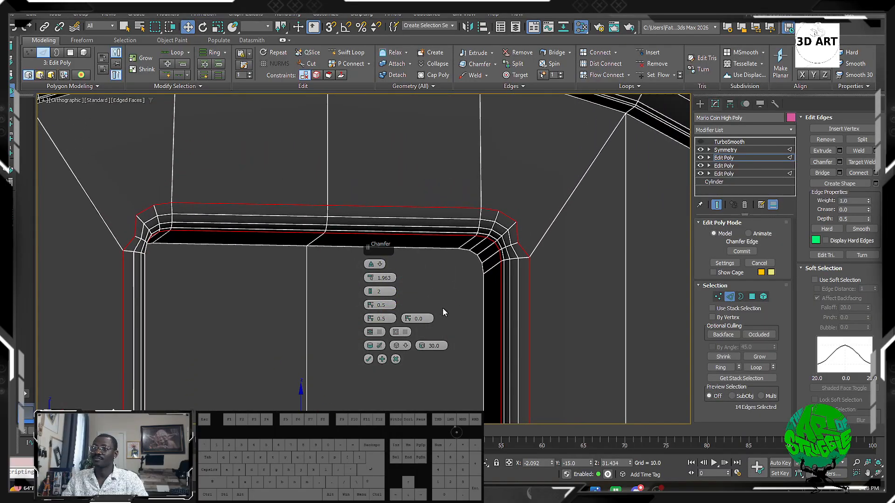
click(373, 265)
scroll(380, 190, down, 3)
alt+middle_drag(379, 190, 381, 149)
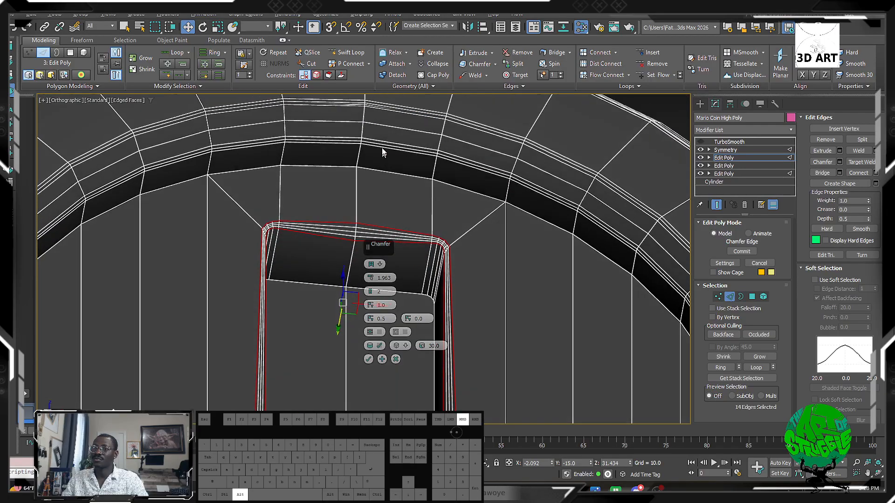
scroll(356, 160, up, 3)
drag(371, 292, 370, 297)
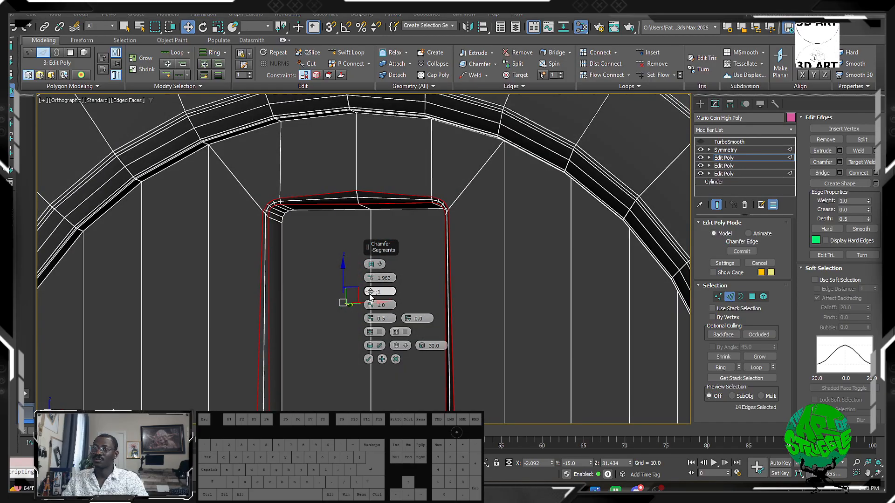
Step: Set the slot rim chamfer's edge end bias to 1.0
alt+middle_drag(296, 161, 350, 321)
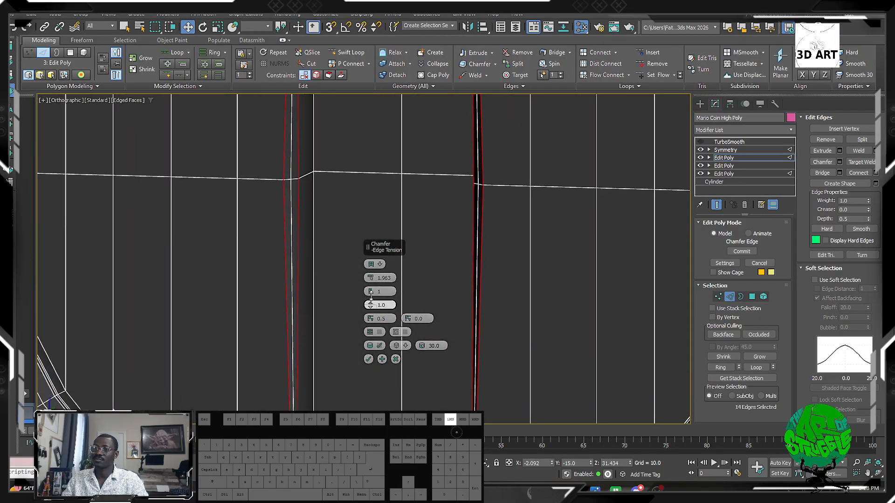
drag(371, 307, 372, 300)
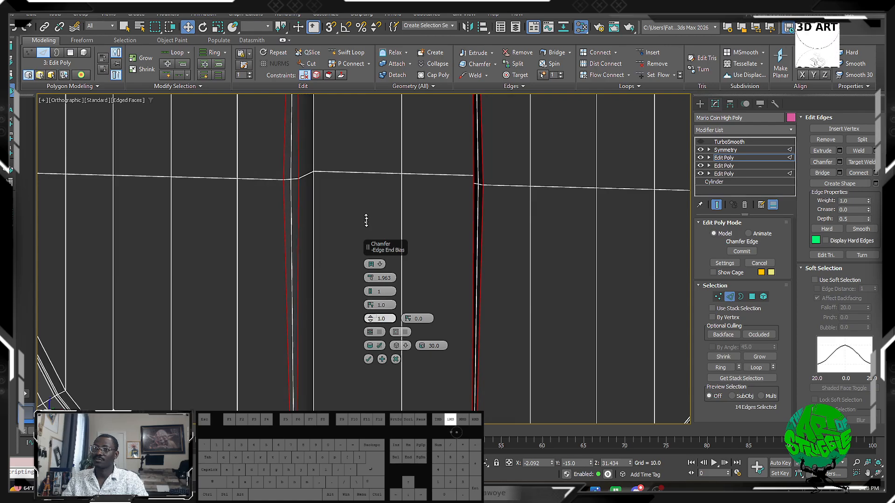
drag(367, 220, 366, 218)
Step: Reduce the slot rim chamfer amount to 0.678 and apply the chamfer
scroll(254, 289, down, 5)
alt+middle_drag(253, 289, 262, 271)
scroll(262, 271, up, 3)
ctrl+middle_drag(262, 271, 275, 310)
alt+middle_drag(275, 310, 261, 282)
scroll(287, 260, up, 4)
mouse_move(342, 296)
alt+middle_down()
mouse_move(328, 300)
mouse_move(350, 289)
alt+middle_up()
drag(373, 278, 372, 286)
alt+middle_drag(683, 352, 634, 340)
scroll(634, 340, down, 4)
middle_drag(634, 341, 523, 286)
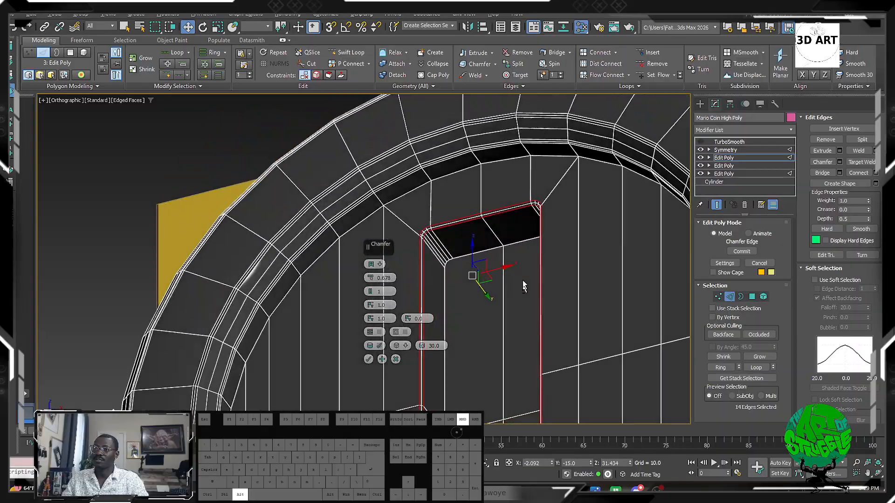
scroll(483, 256, up, 6)
scroll(311, 231, up, 3)
mouse_move(311, 232)
middle_down()
mouse_move(308, 244)
mouse_move(310, 230)
middle_up()
scroll(309, 229, down, 4)
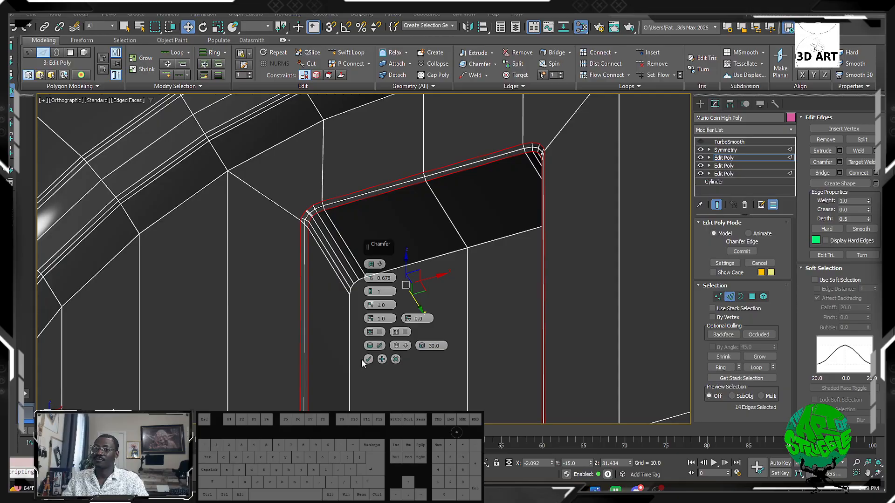
click(368, 359)
Step: Undo the slot rim chamfer and its settings to restore the plain rim edges
alt+middle_drag(369, 354, 373, 258)
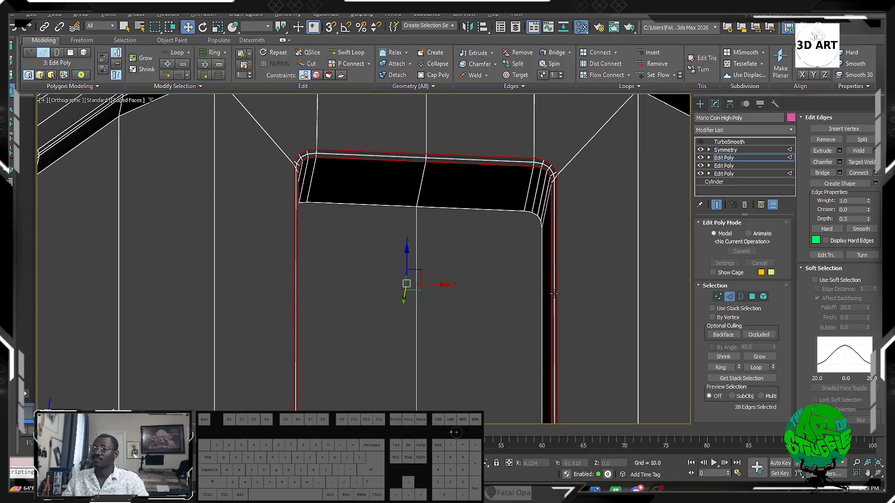
key(ctrl+z)
key(ctrl+z)
key(ctrl+z)
key(ctrl+z)
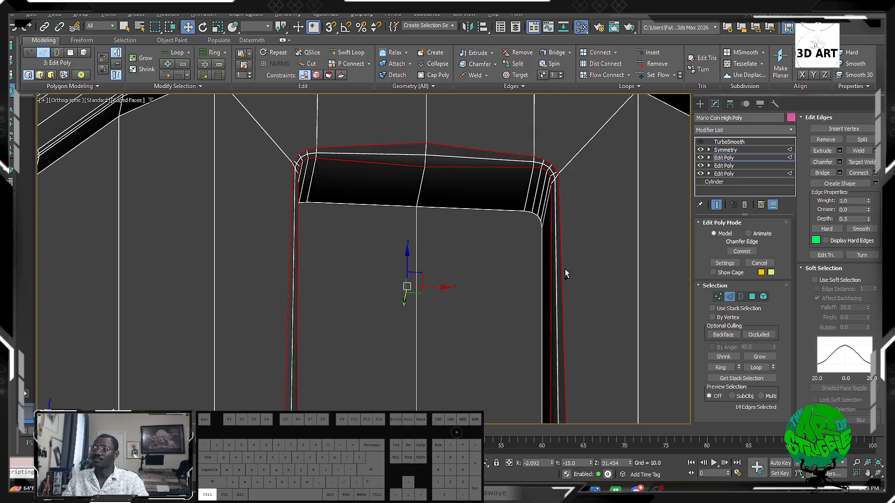
drag(565, 269, 588, 214)
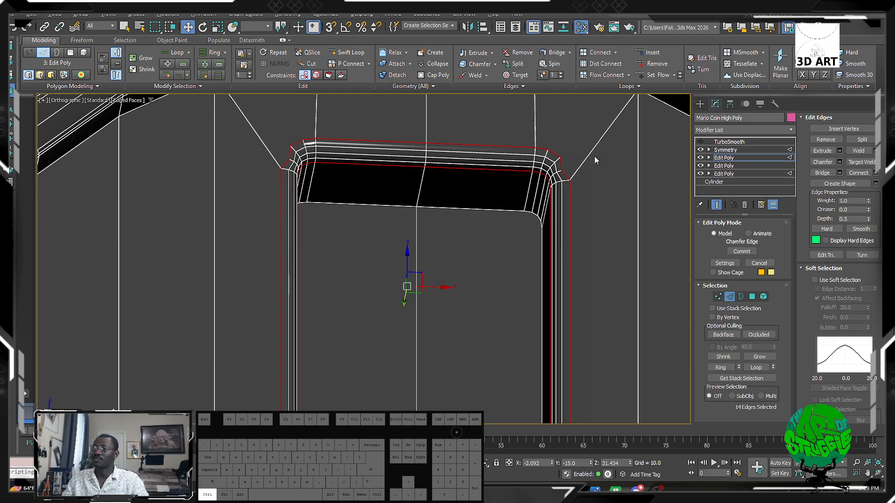
key(ctrl+z)
Step: Remove the two diagonal edges running from the slot's upper corners to the coin's inner ring, including their vertices
click(582, 149)
scroll(528, 162, down, 2)
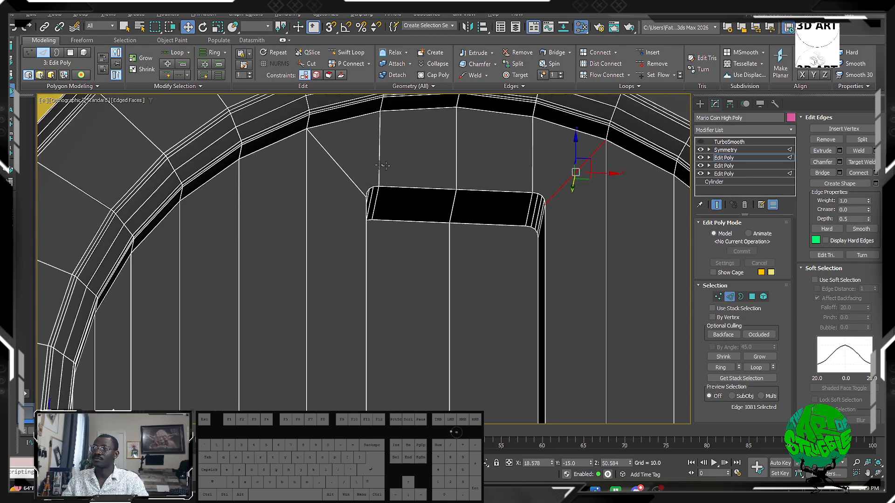
ctrl+click(343, 173)
scroll(365, 266, down, 5)
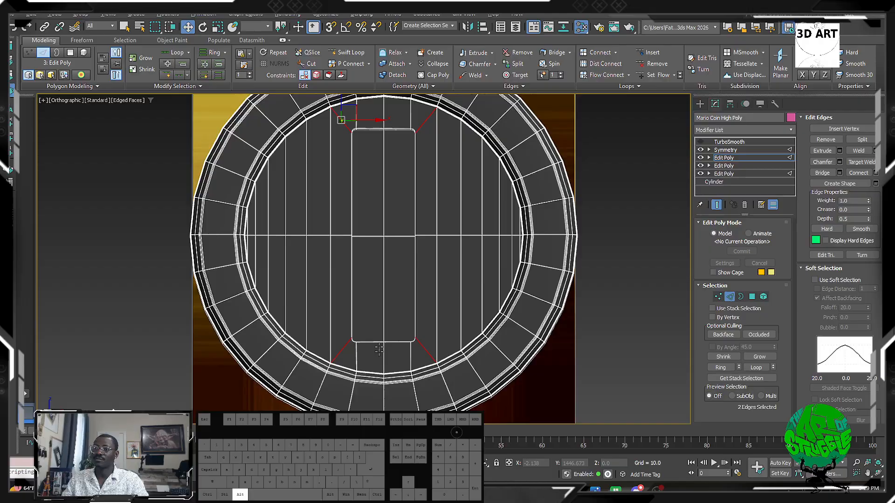
key(ctrl+BackSpace)
Step: Select the slot's front rim edges along the upper end, right side and left side
alt+middle_drag(373, 210, 394, 134)
scroll(393, 152, up, 5)
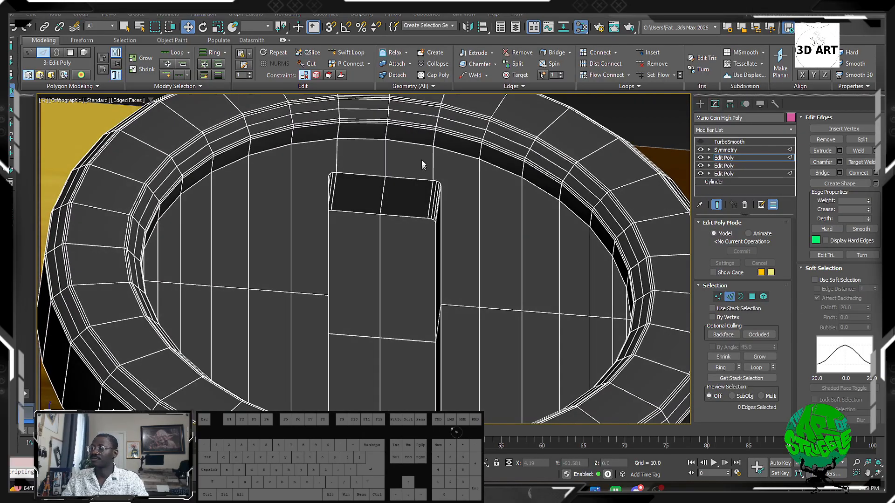
double_click(413, 179)
ctrl+double_click(442, 227)
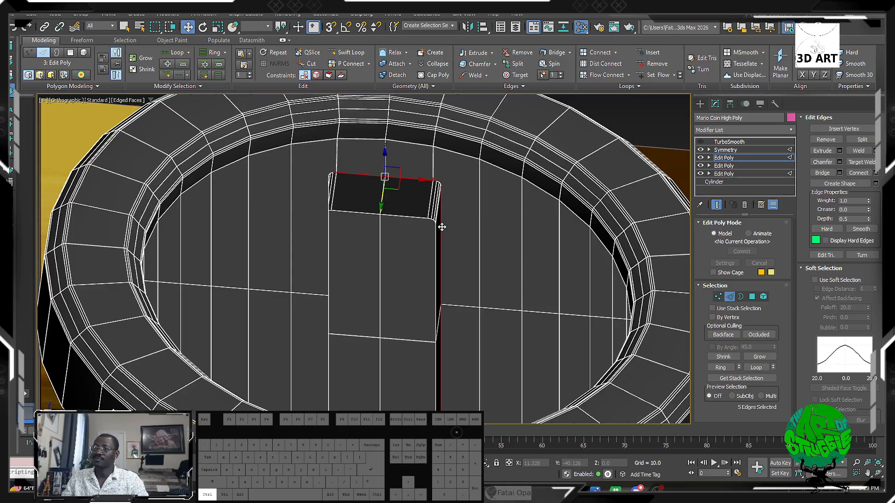
ctrl+click(328, 223)
alt+middle_drag(329, 223, 290, 247)
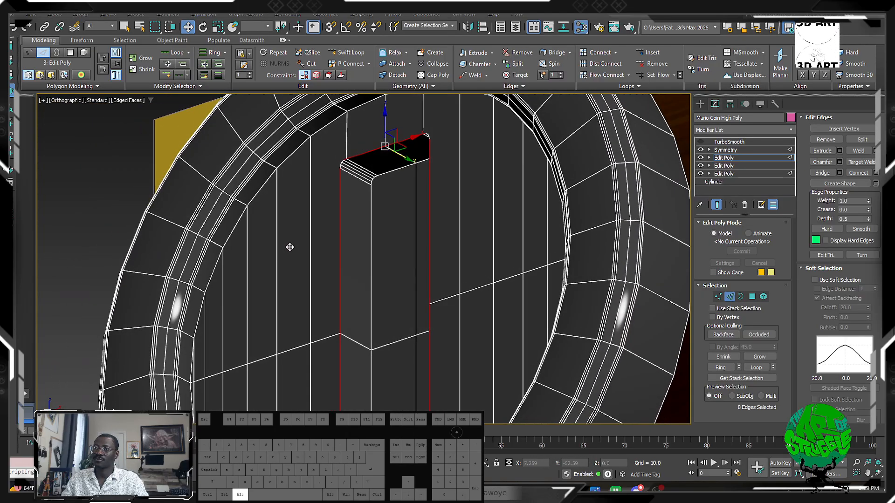
Step: Add the short rounded edges at both upper corners of the slot to complete the rim selection
scroll(343, 153, up, 3)
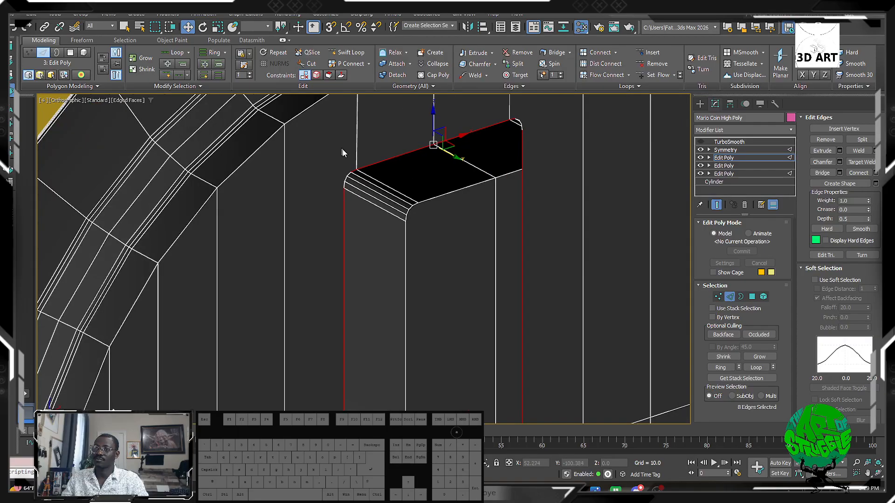
ctrl+click(347, 180)
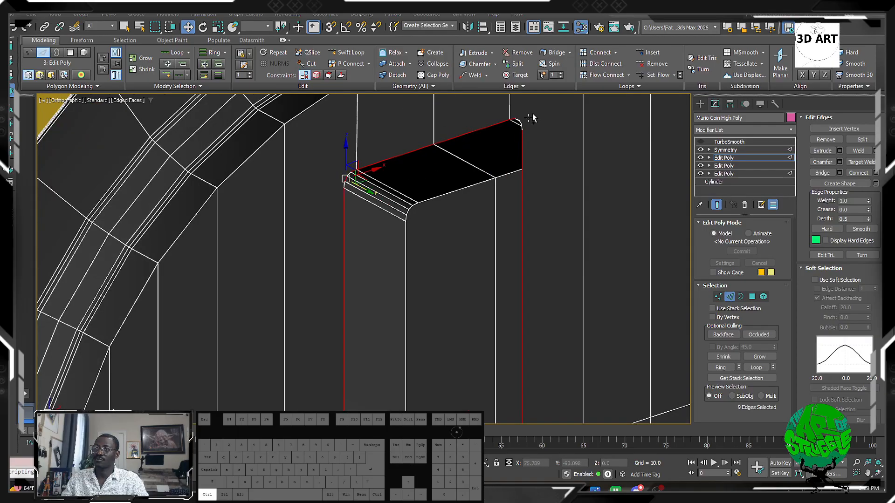
alt+middle_drag(530, 118, 563, 147)
scroll(563, 152, up, 3)
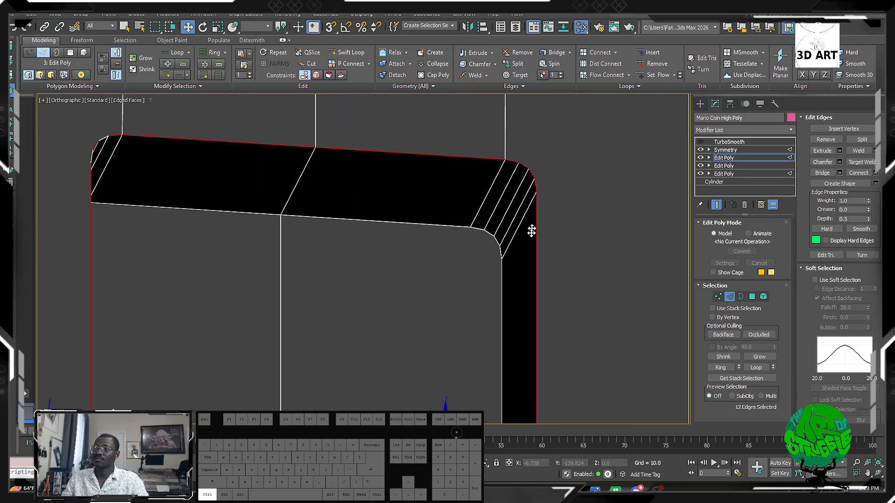
scroll(510, 225, down, 3)
alt+middle_drag(509, 225, 451, 246)
scroll(281, 120, up, 3)
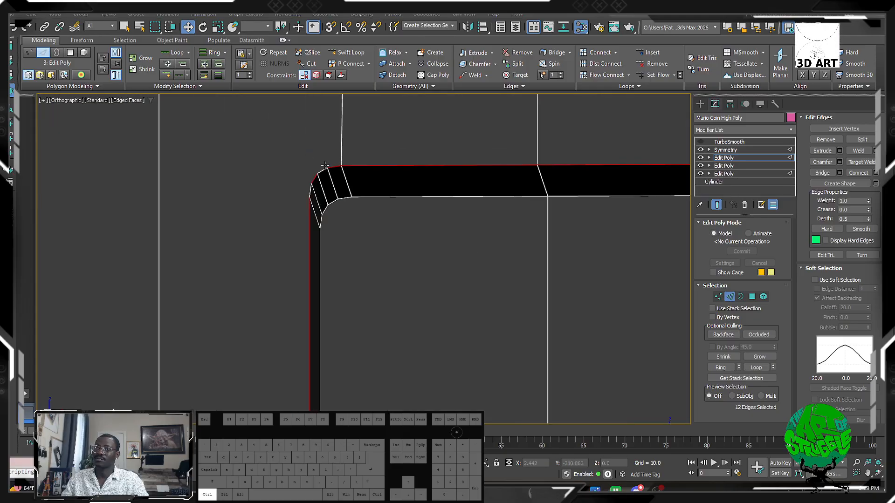
ctrl+click(311, 188)
scroll(311, 189, down, 4)
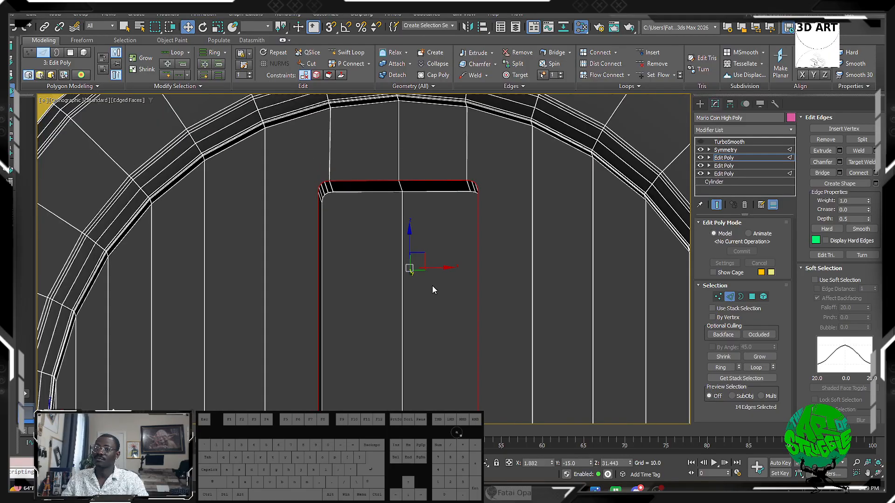
Step: Start a chamfer on the selected slot rim edges and set its amount to 0.707
right_click(430, 283)
click(349, 337)
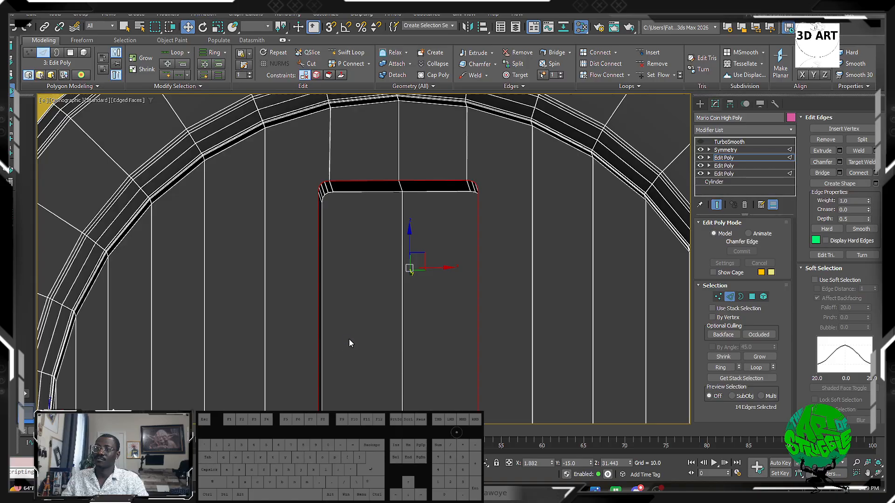
alt+middle_drag(350, 306, 343, 249)
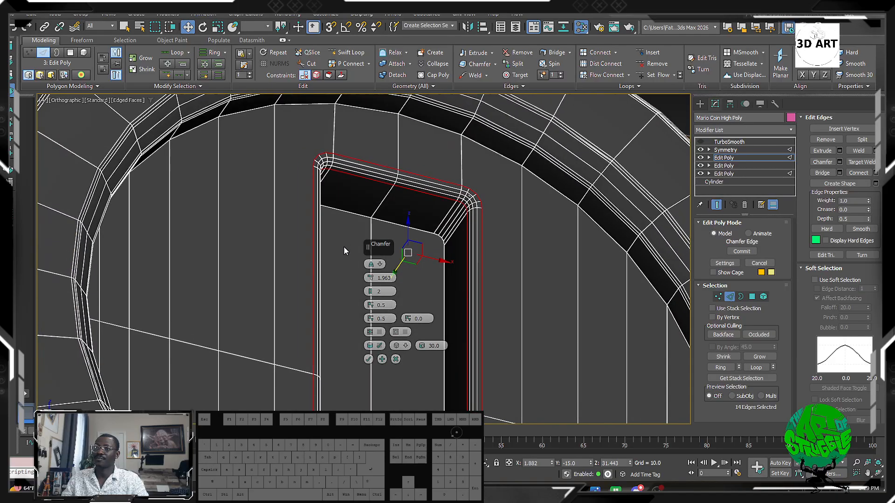
scroll(298, 145, down, 4)
alt+middle_drag(300, 154, 273, 214)
scroll(318, 152, up, 7)
scroll(318, 152, up, 5)
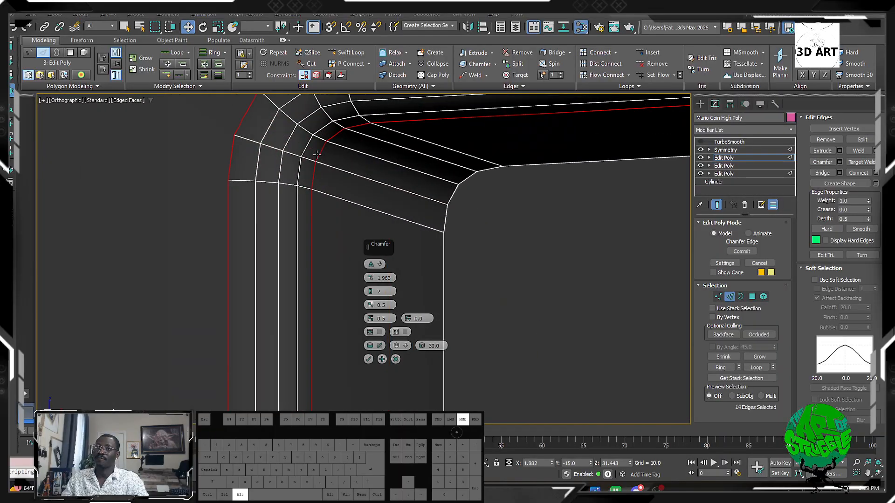
alt+middle_drag(318, 153, 322, 113)
middle_drag(325, 379, 303, 183)
scroll(298, 187, down, 4)
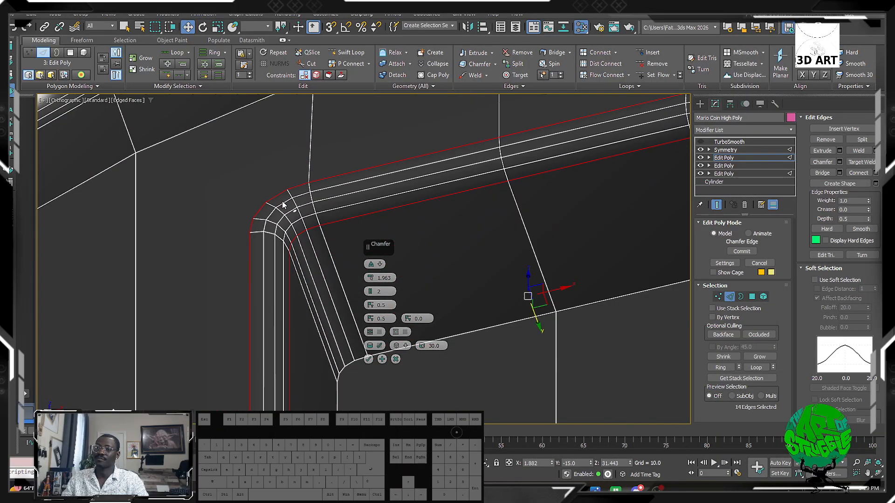
scroll(292, 224, up, 4)
right_click(370, 279)
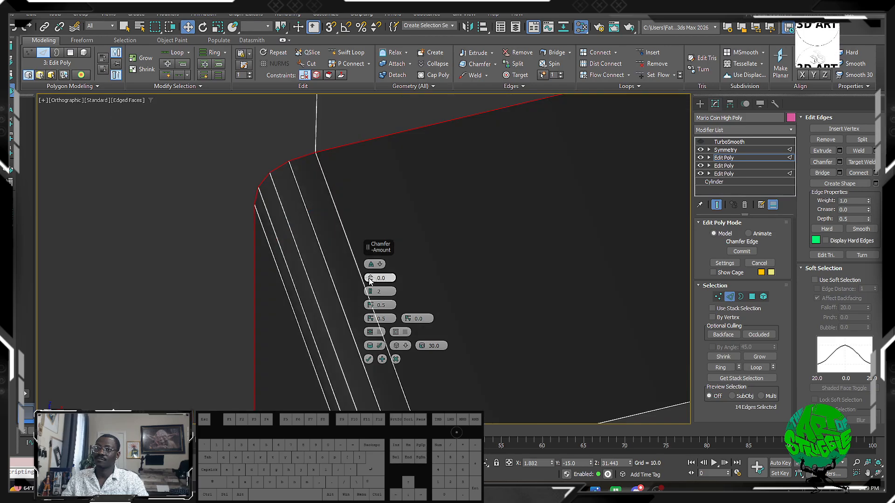
drag(371, 280, 371, 266)
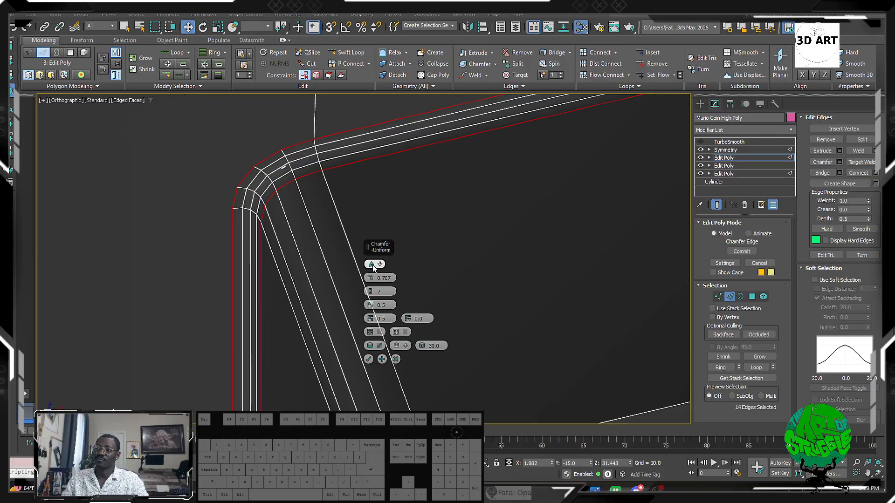
Step: Switch the rim chamfer to a type other than Uniform with edge tension 1.0, set 1 segment and apply it
click(373, 265)
click(373, 265)
click(373, 264)
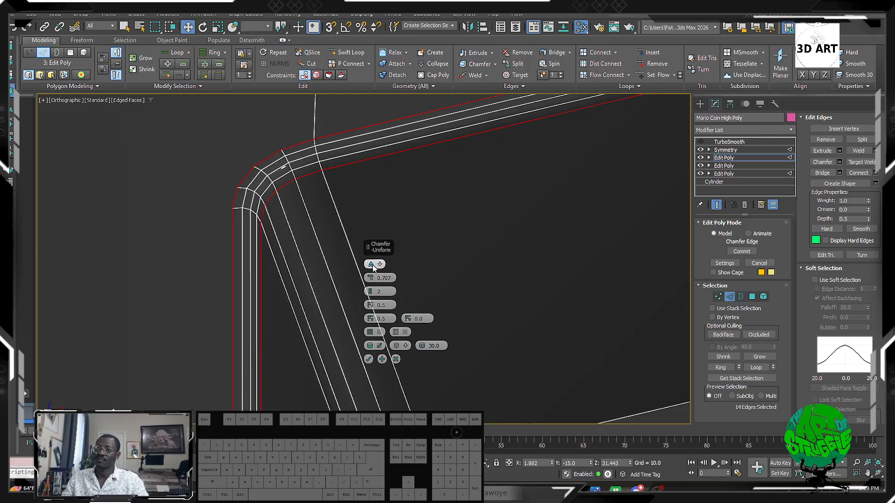
click(373, 265)
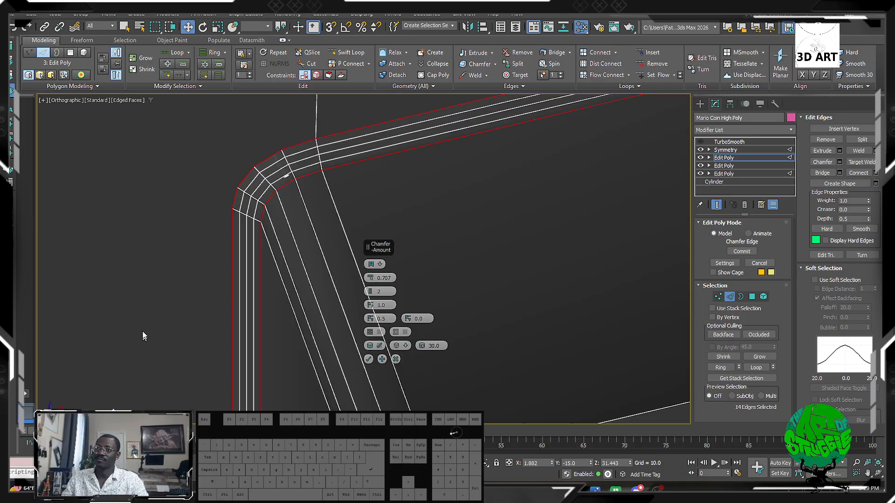
middle_drag(254, 357, 286, 277)
right_click(372, 292)
scroll(328, 297, down, 5)
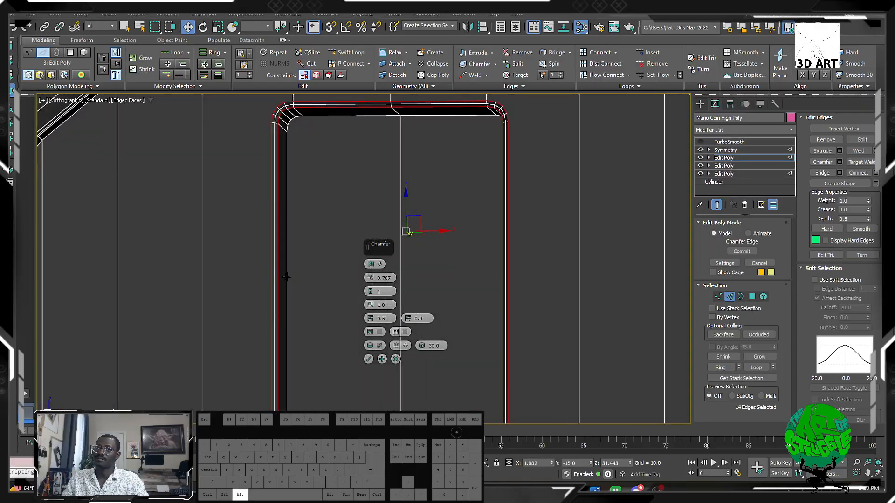
click(369, 358)
Step: Chamfer the resulting rim edge loops again with an amount of 0.159 and 1 segment
scroll(293, 130, up, 6)
right_click(347, 208)
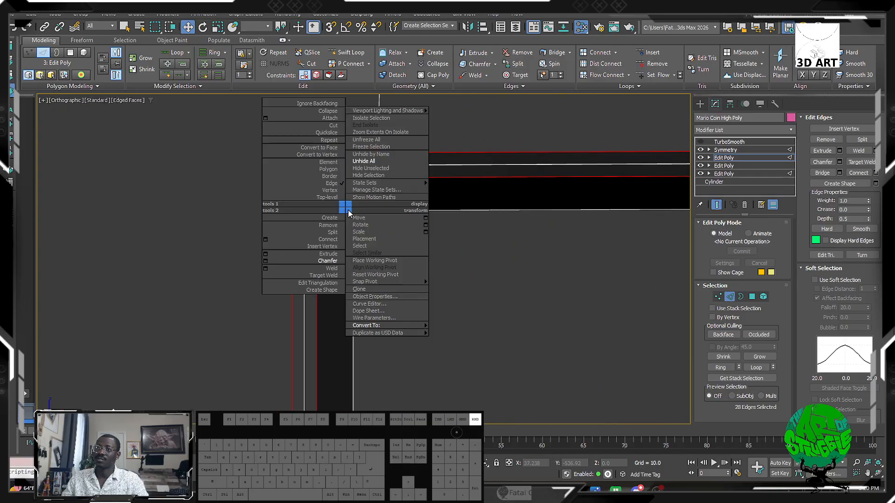
click(267, 261)
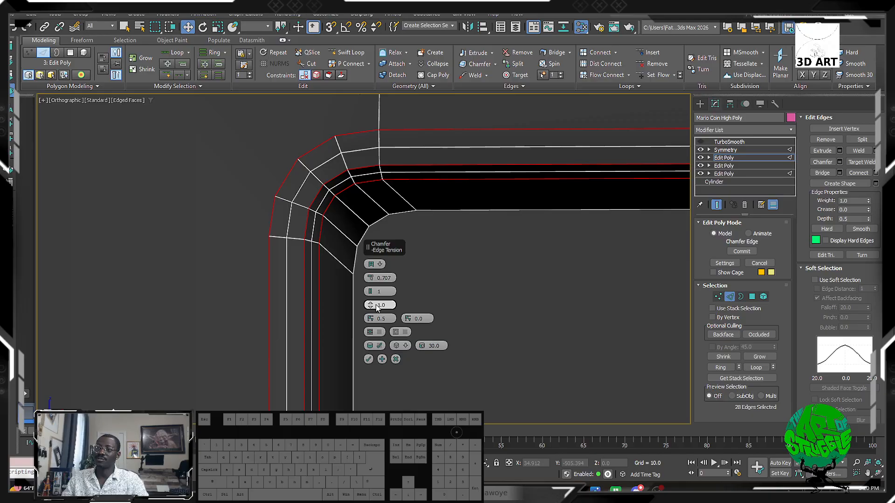
drag(380, 278, 379, 271)
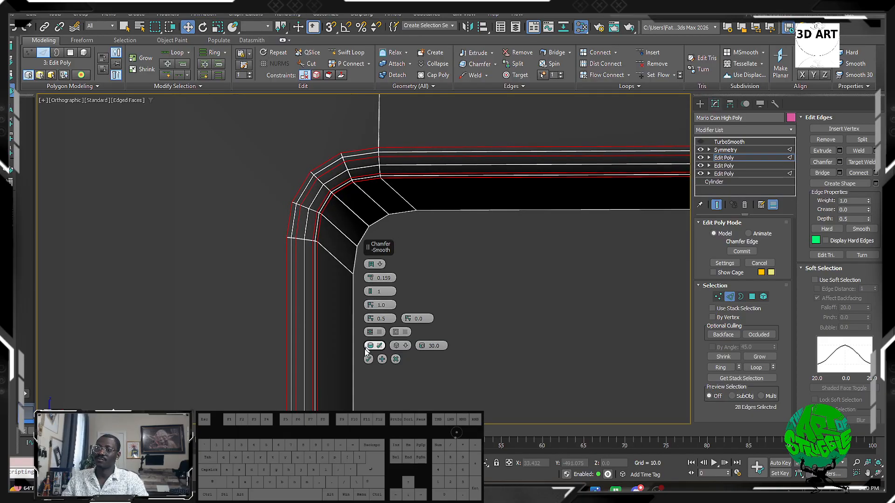
click(368, 360)
Step: Remove the slot rim's central edge loop and the middle loop within each of its two chamfered support bands
double_click(335, 177)
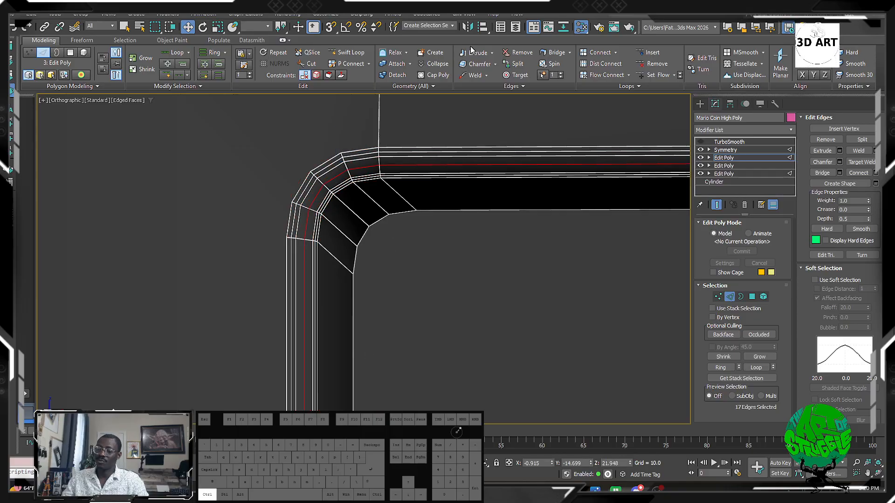
key(ctrl+BackSpace)
scroll(442, 181, down, 5)
alt+middle_drag(415, 222, 410, 205)
scroll(408, 229, up, 5)
scroll(392, 262, up, 5)
double_click(407, 251)
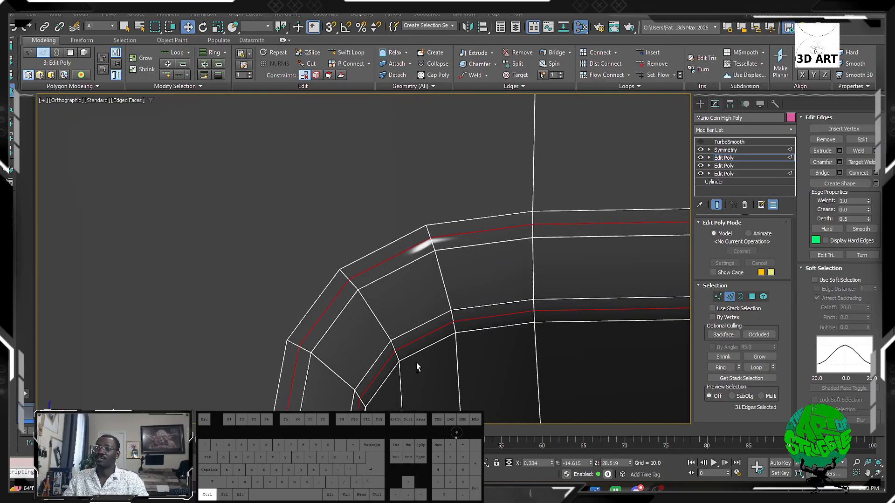
key(ctrl+BackSpace)
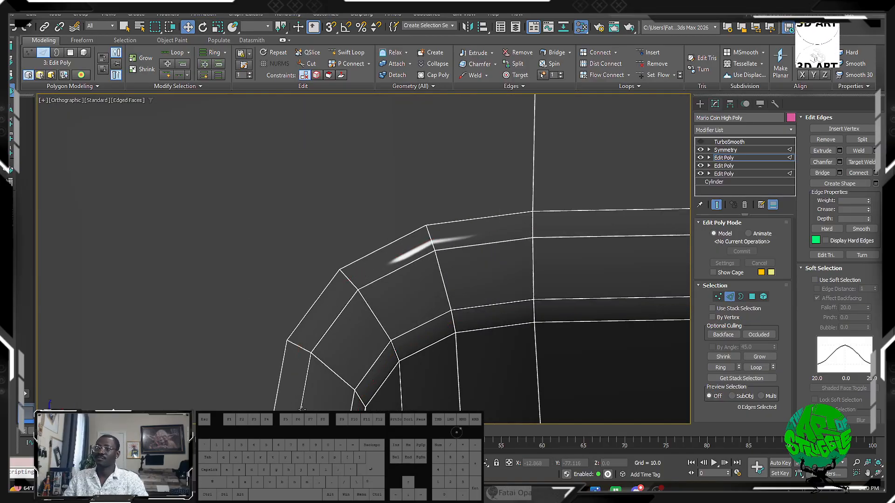
Step: Preview the slot corner's mesh with TurboSmooth enabled, and switch the smoothing off again
alt+middle_drag(302, 409, 396, 233)
click(701, 142)
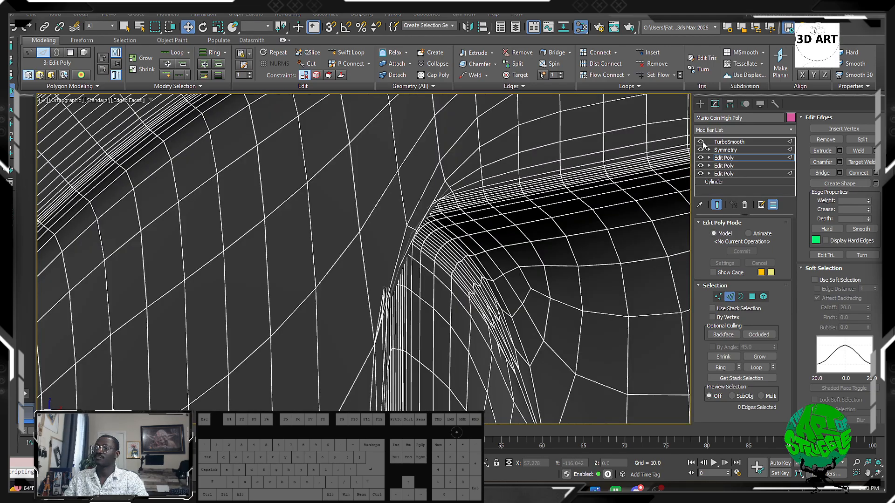
click(701, 142)
Step: Cut edges from the slot's upper-left rounded corner vertices to the neighbouring vertices on the coin's inner ring
alt+middle_drag(324, 165, 407, 181)
scroll(509, 235, down, 4)
scroll(497, 235, up, 2)
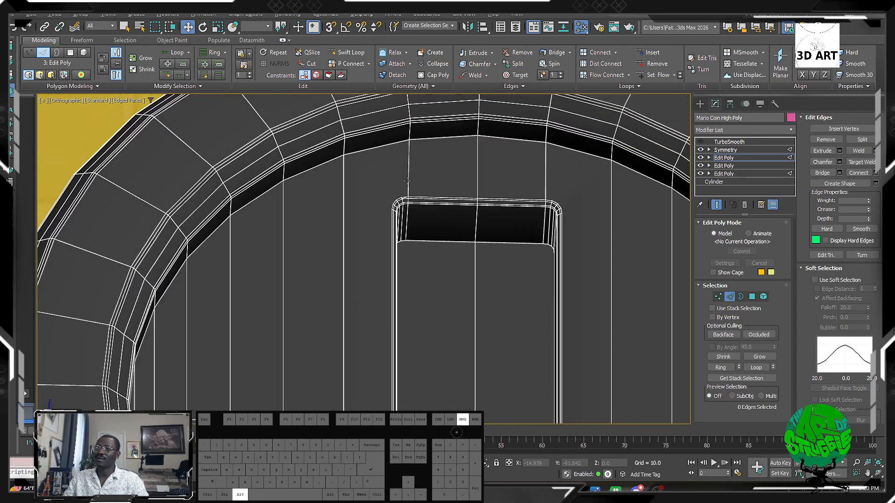
scroll(371, 208, up, 1)
scroll(399, 206, up, 3)
scroll(400, 208, down, 1)
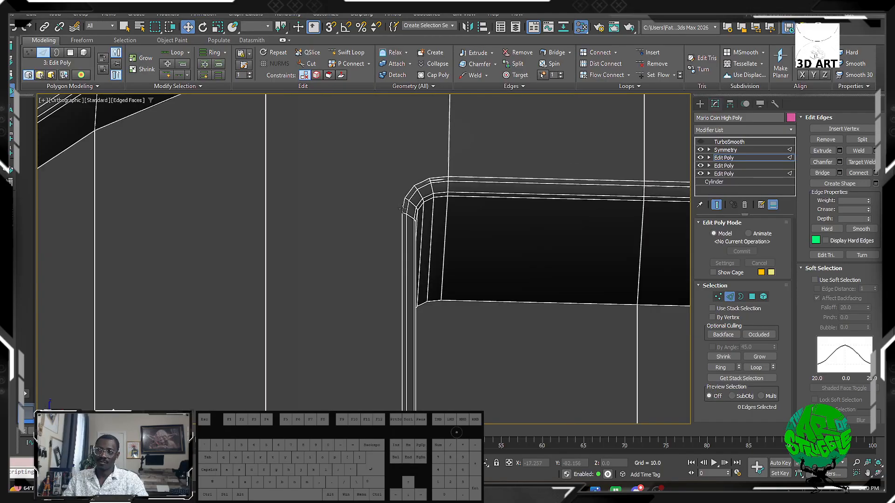
scroll(404, 211, up, 2)
scroll(405, 213, down, 2)
middle_drag(405, 214, 458, 253)
key(1)
scroll(418, 257, down, 2)
key(alt+c)
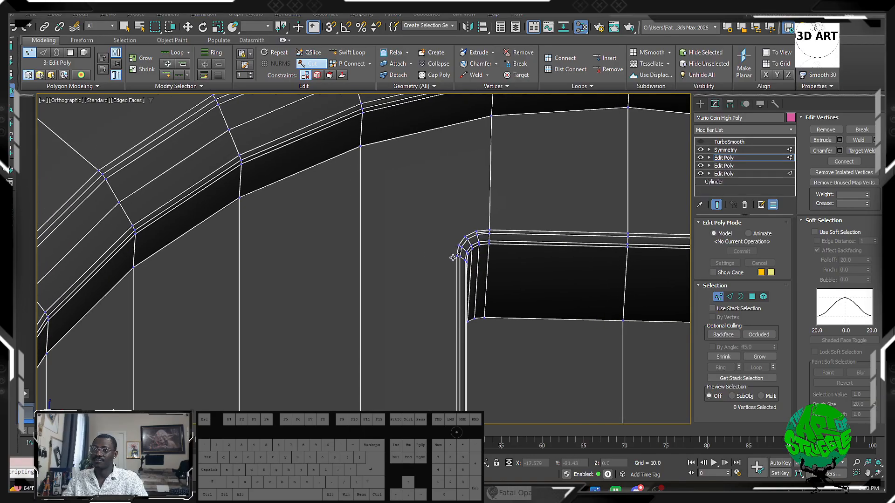
click(133, 267)
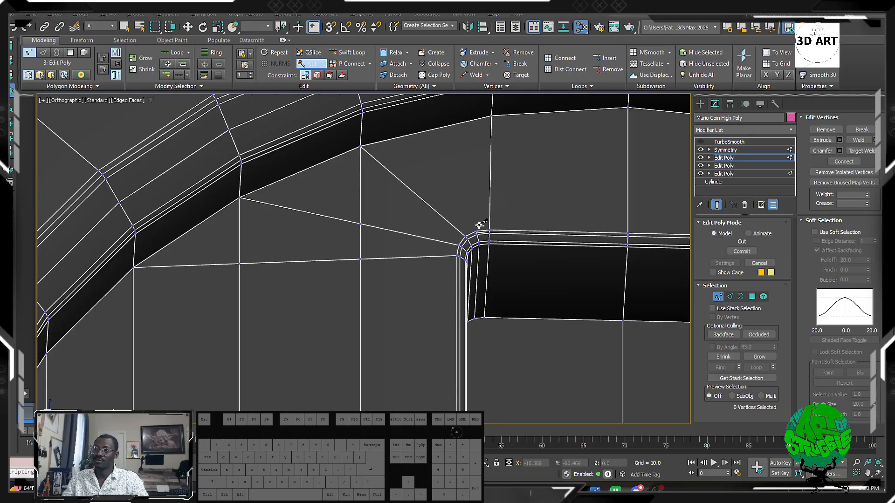
click(491, 116)
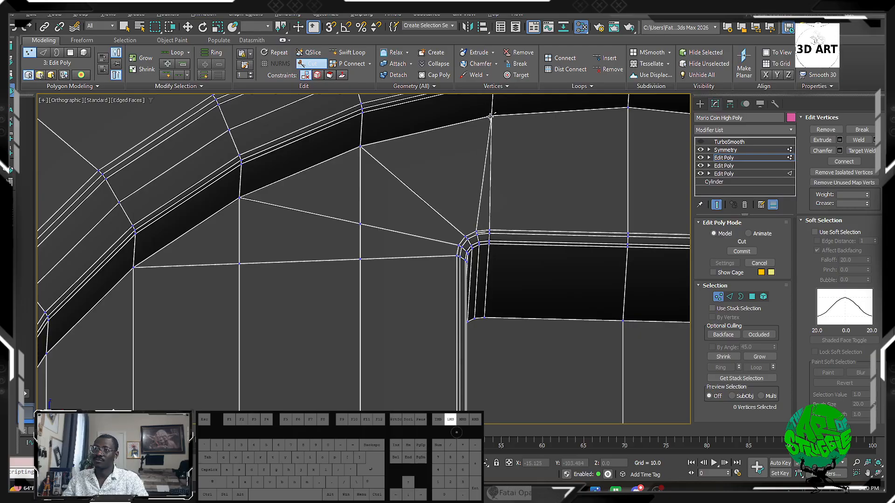
right_click(491, 119)
Step: Enable the X mirror axis with Flip in the Symmetry modifier to mirror the corner cuts across the coin
middle_drag(491, 126, 283, 187)
middle_drag(468, 232, 250, 182)
scroll(373, 279, up, 2)
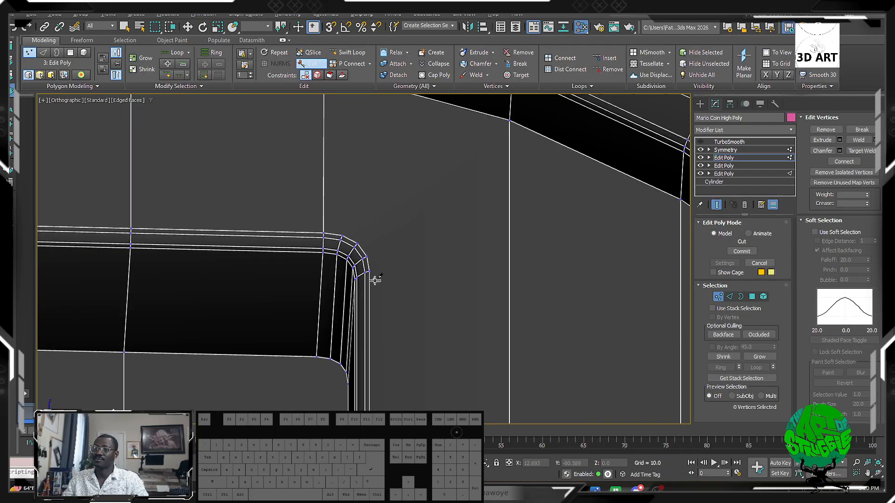
middle_drag(374, 280, 284, 260)
scroll(285, 260, down, 4)
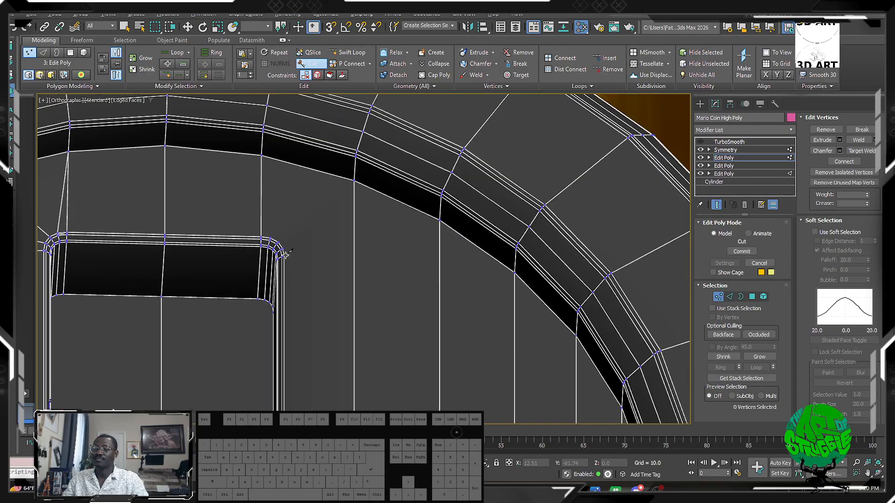
scroll(376, 281, down, 5)
alt+middle_drag(359, 274, 381, 262)
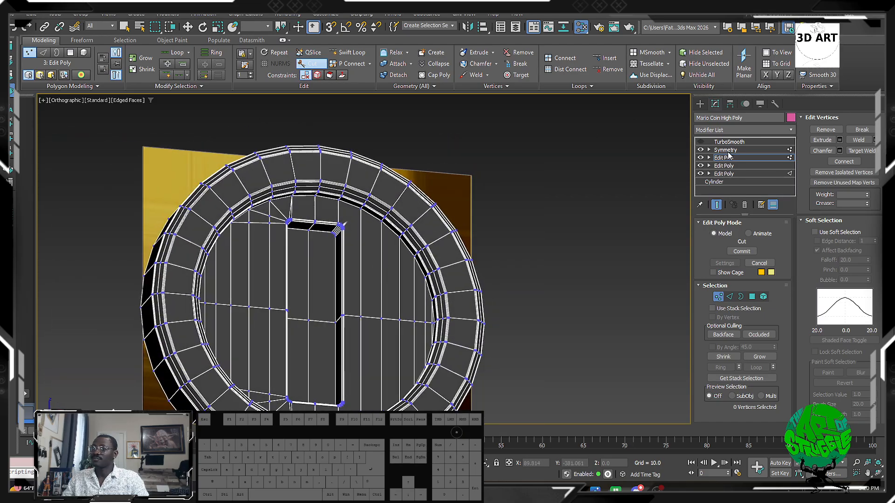
click(728, 151)
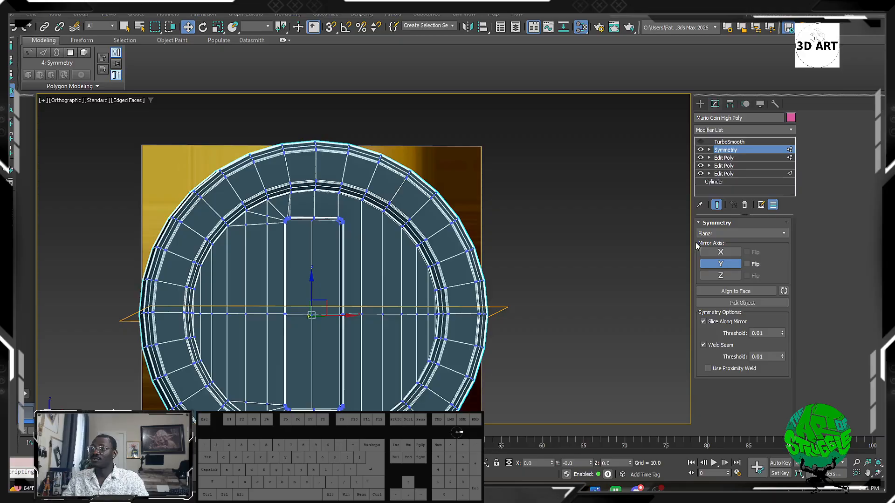
click(720, 252)
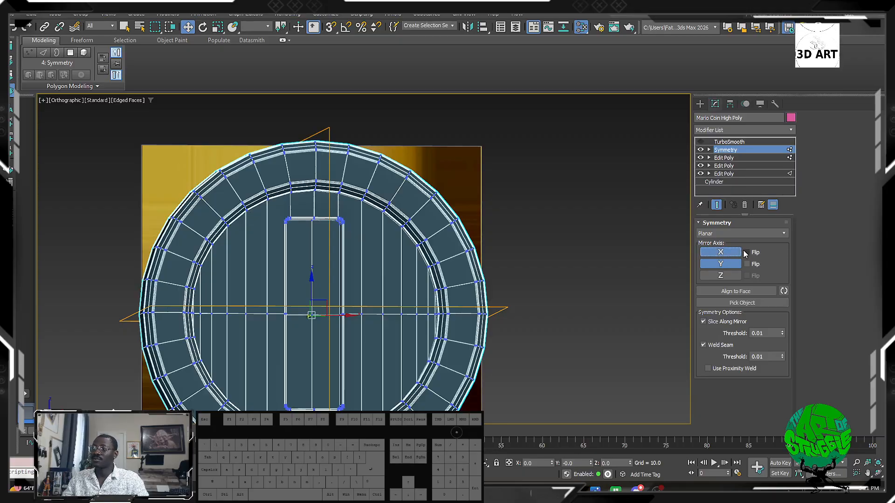
click(746, 253)
Step: Enable TurboSmooth with 3 iterations and inspect the smoothed coin face with edged faces hidden
alt+middle_drag(272, 229, 666, 122)
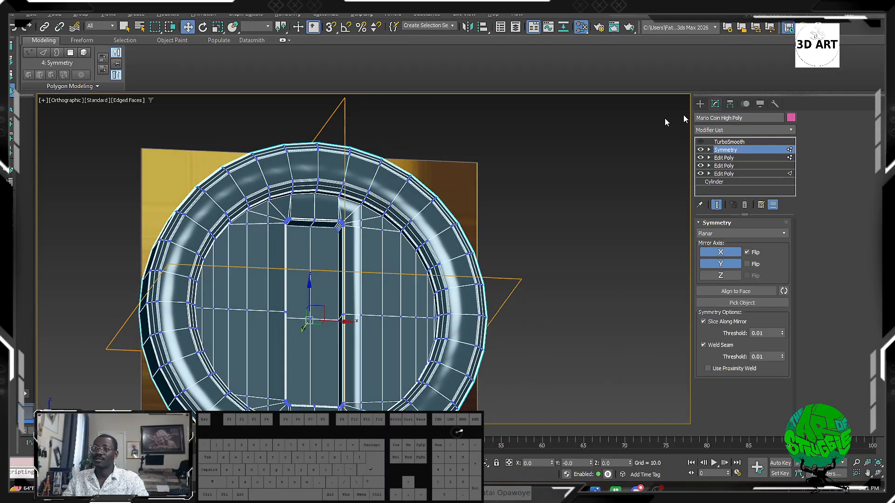
click(700, 142)
click(730, 142)
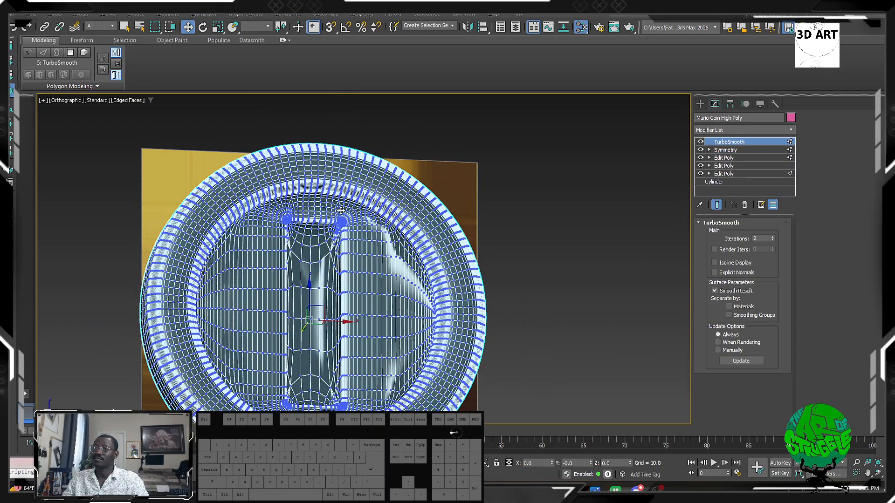
key(F4)
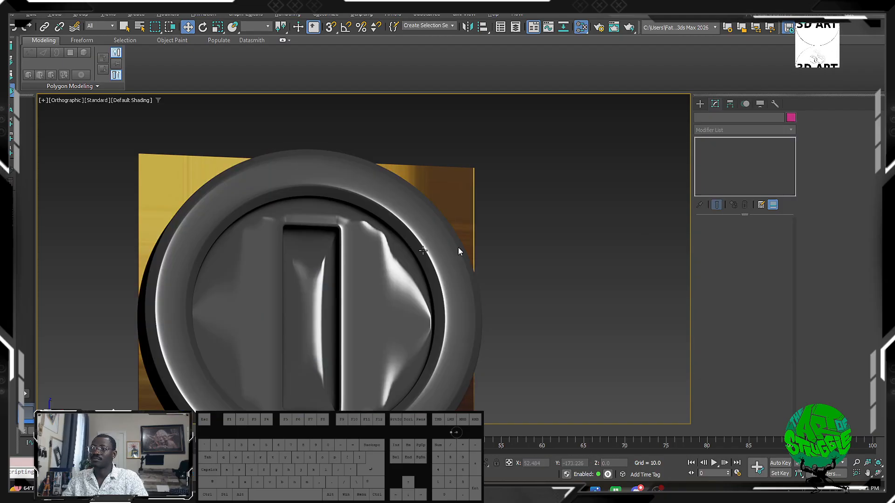
alt+middle_drag(458, 247, 405, 112)
scroll(401, 253, up, 4)
middle_drag(306, 325, 329, 222)
scroll(328, 224, up, 4)
scroll(330, 220, up, 4)
click(314, 270)
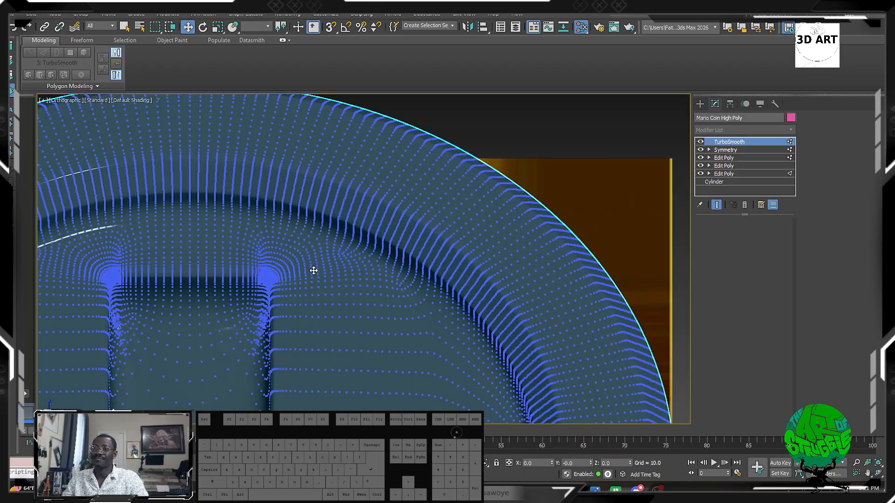
Step: Disable TurboSmooth and return to vertex editing in the topmost Edit Poly modifier with edged faces shown
click(701, 142)
click(724, 165)
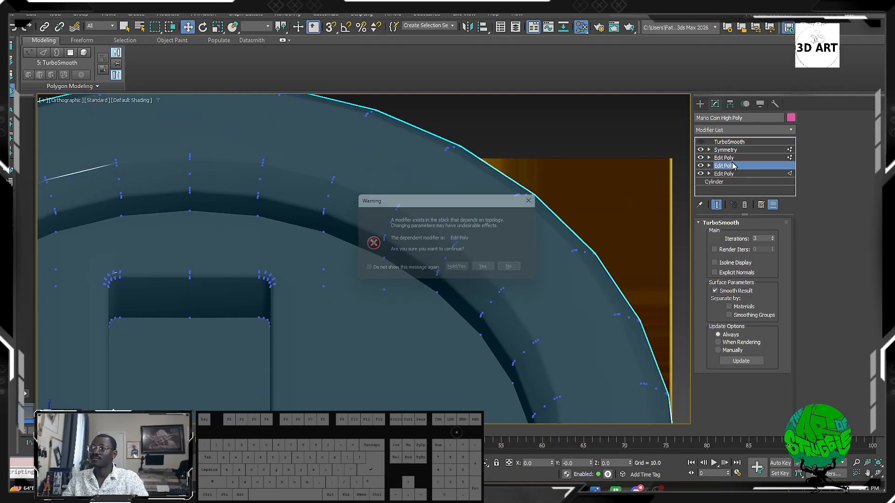
click(540, 199)
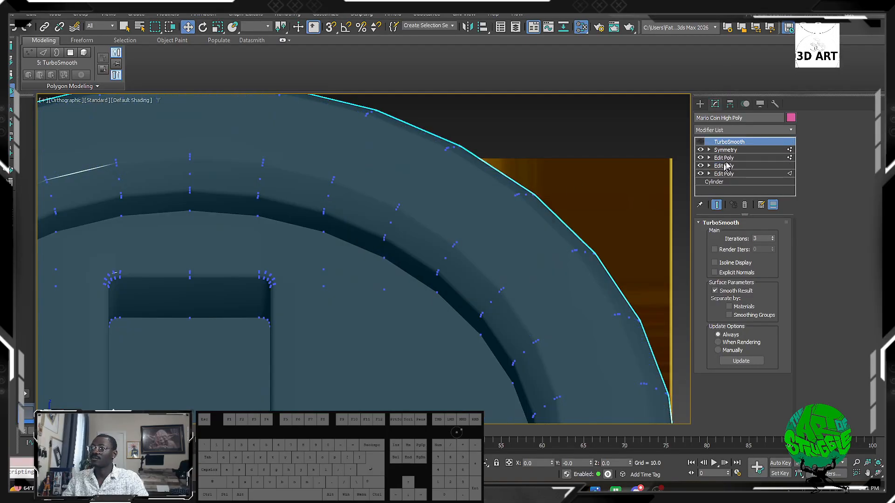
click(733, 158)
scroll(405, 184, down, 4)
scroll(379, 232, up, 2)
key(F4)
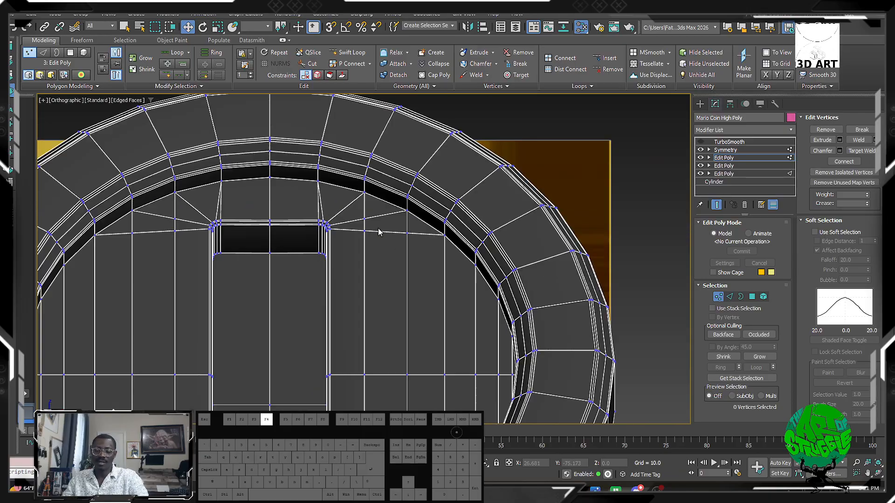
Step: Examine the mirrored corner cuts beside the coin's inner ring and undo them
middle_drag(379, 232, 399, 200)
alt+middle_drag(398, 200, 434, 191)
scroll(437, 249, up, 6)
scroll(437, 249, up, 2)
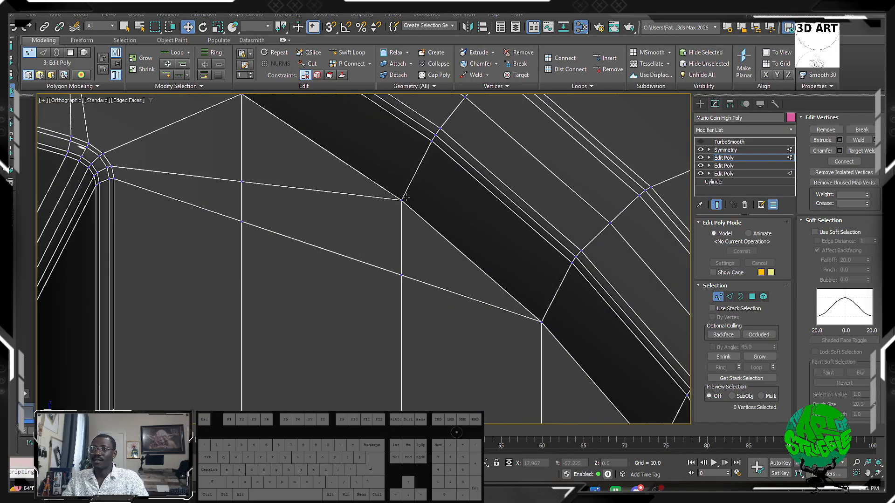
scroll(410, 194, down, 3)
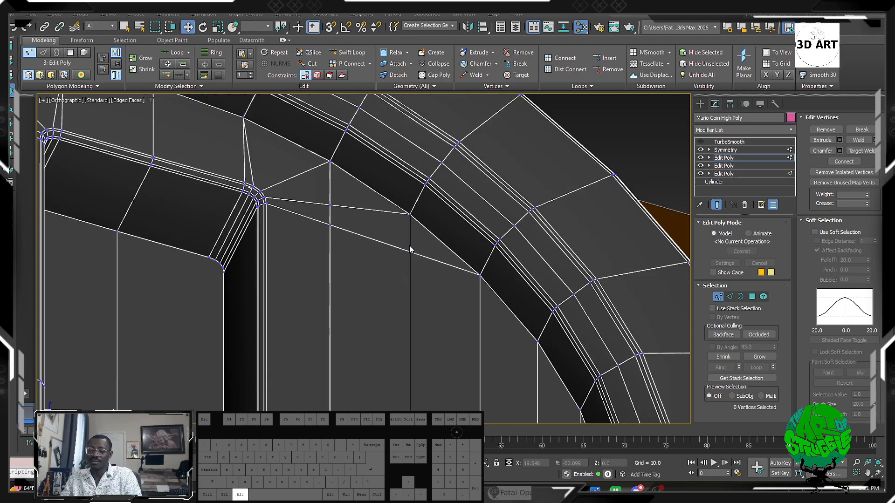
key(ctrl+z)
key(ctrl+z)
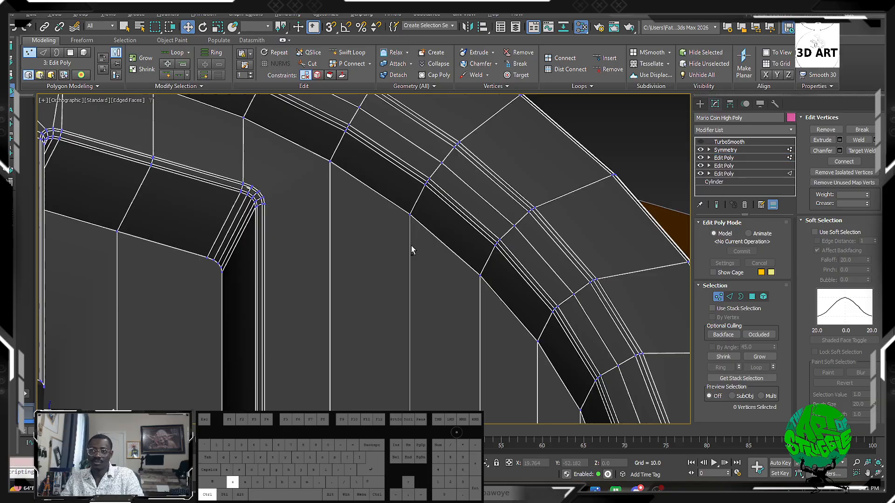
click(701, 142)
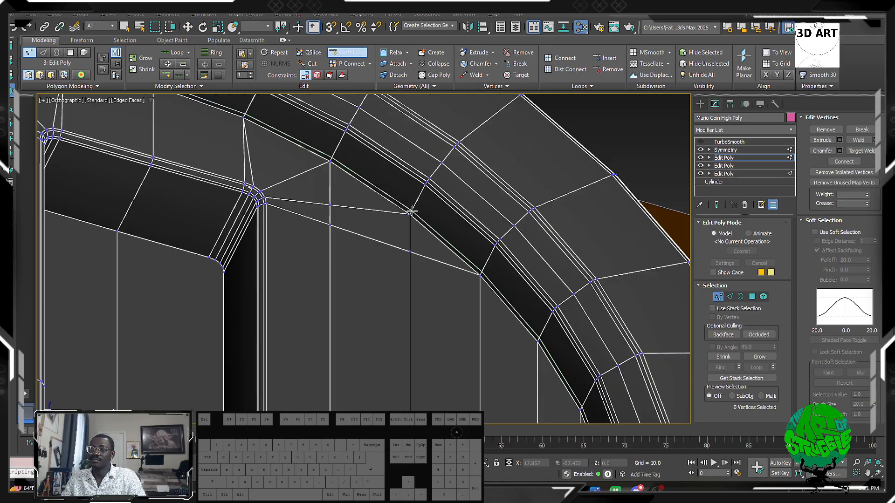
Step: Insert a support edge loop with Swift Loop around the coin's inner recess, close to the flat face's outer boundary
key(2)
double_click(411, 212)
alt+middle_drag(411, 225, 366, 246)
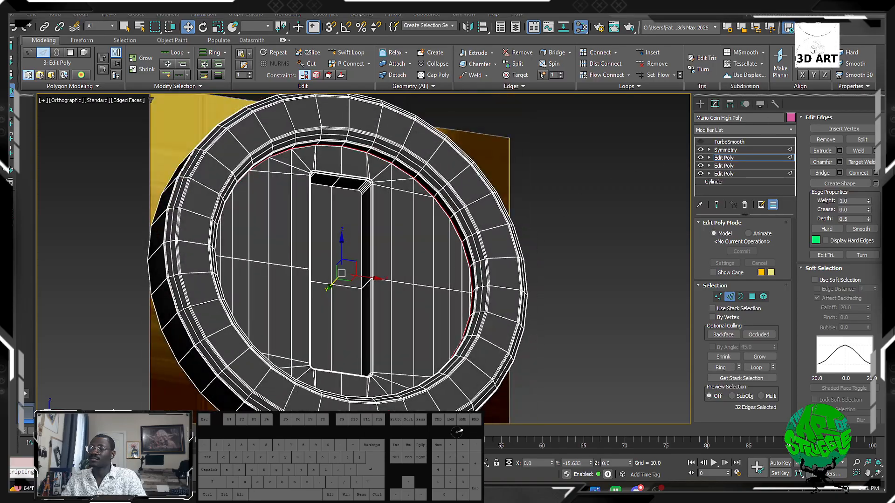
Step: Preview the coin with TurboSmooth and no edged faces, and compare the slot's upper end with its unsmoothed mesh
click(701, 141)
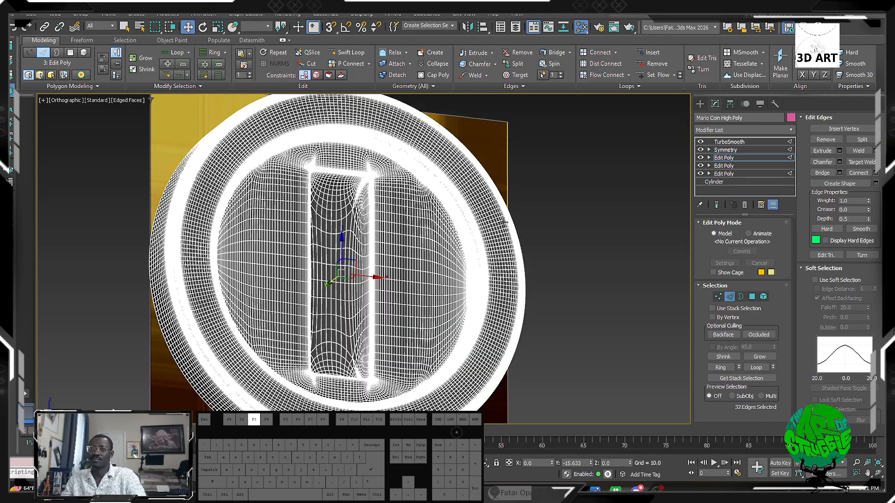
key(F4)
mouse_move(504, 219)
alt+middle_down()
mouse_move(497, 213)
mouse_move(510, 231)
mouse_move(512, 219)
alt+middle_up()
scroll(515, 201, up, 5)
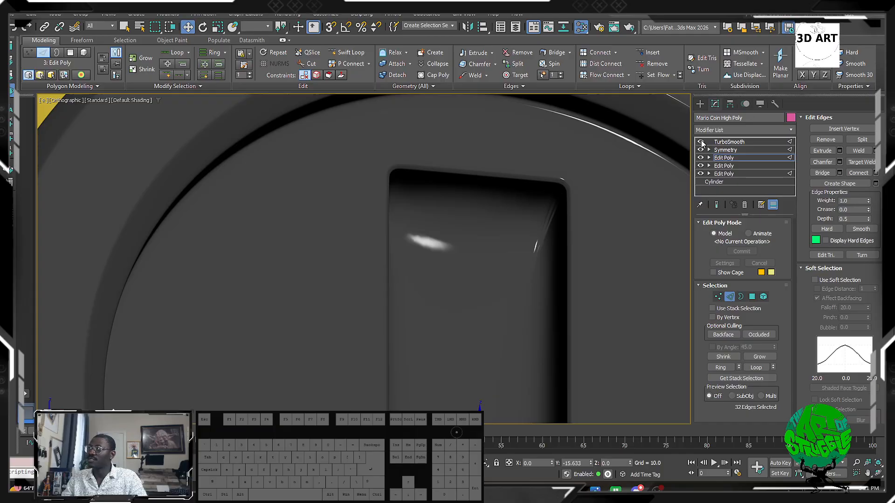
click(700, 142)
alt+middle_drag(461, 214, 449, 258)
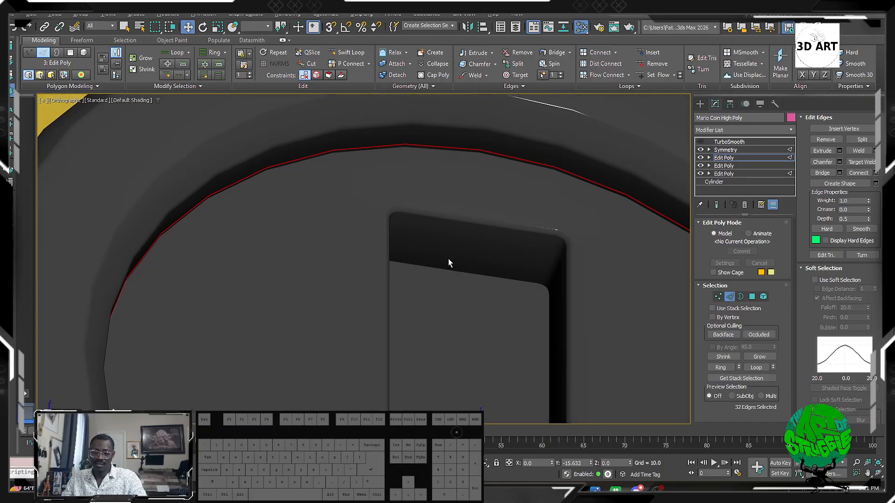
scroll(517, 268, up, 3)
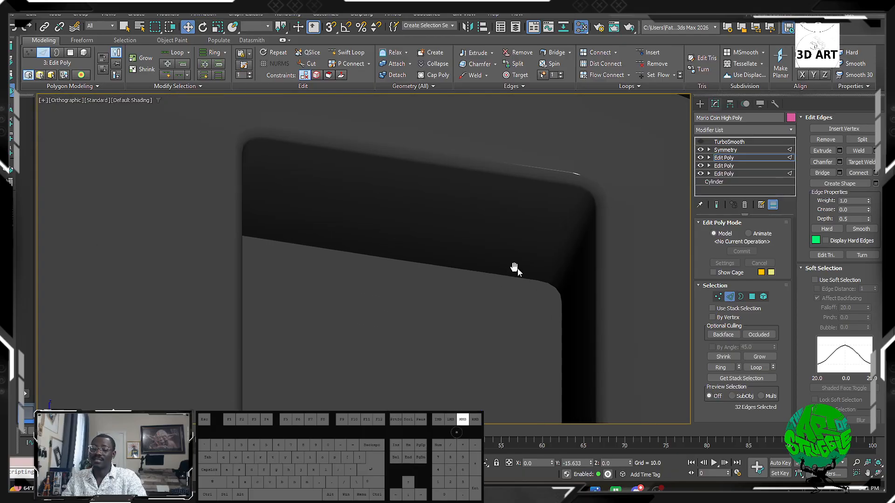
scroll(578, 239, up, 1)
scroll(514, 264, down, 2)
key(F4)
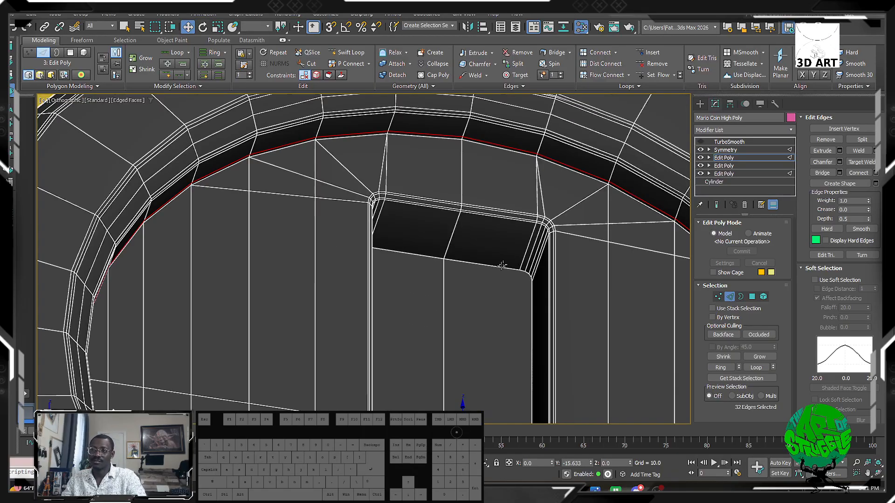
Step: Try to cut across the slot floor from its rounded upper corners in vertex mode, with Symmetry on and with it temporarily off
scroll(535, 294, down, 4)
alt+middle_drag(512, 298, 525, 250)
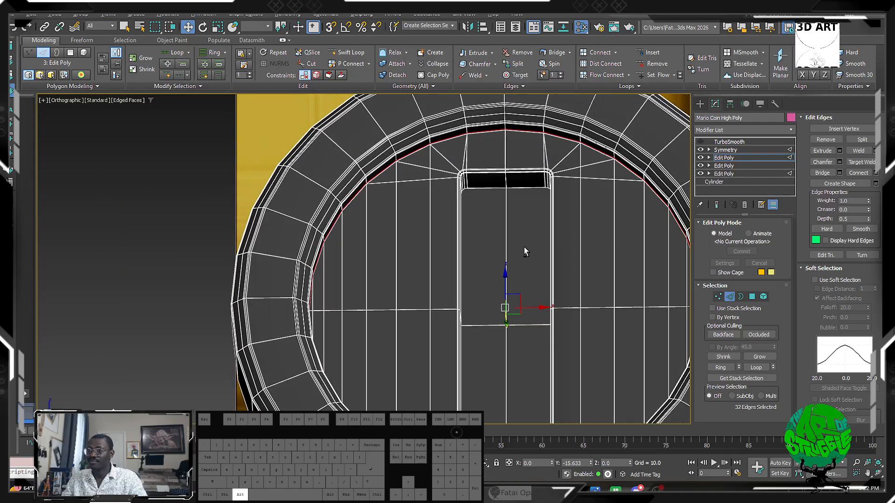
scroll(498, 202, up, 4)
click(718, 298)
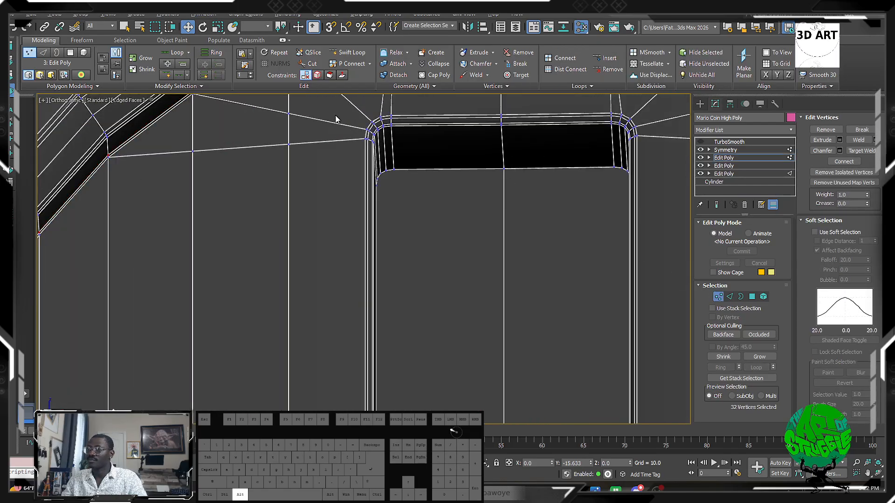
alt+middle_drag(339, 114, 335, 136)
key(alt+c)
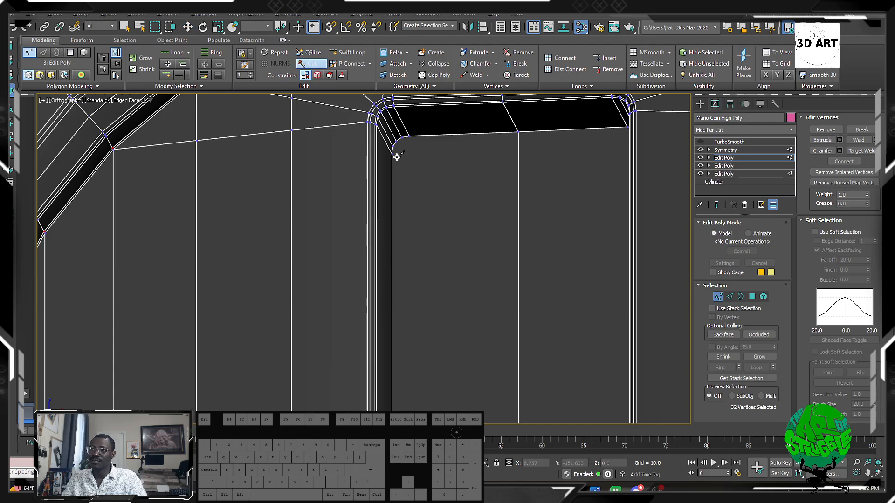
alt+middle_drag(401, 153, 391, 154)
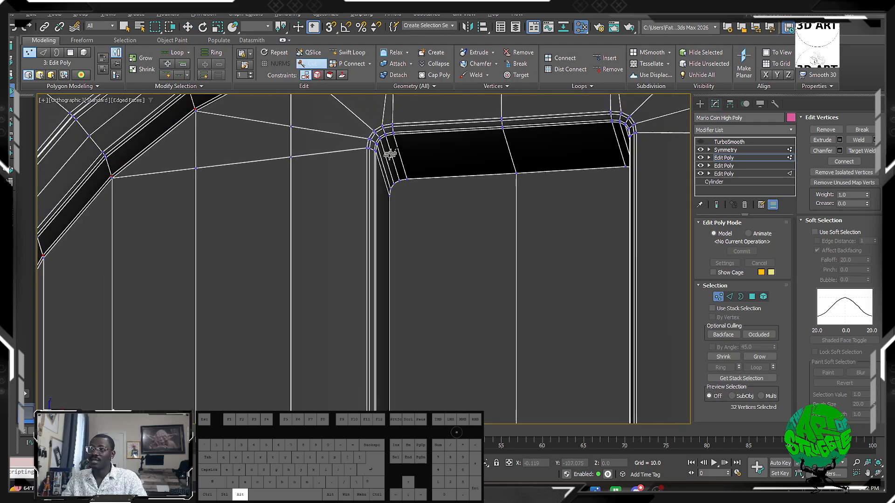
click(391, 195)
alt+middle_drag(391, 195, 461, 205)
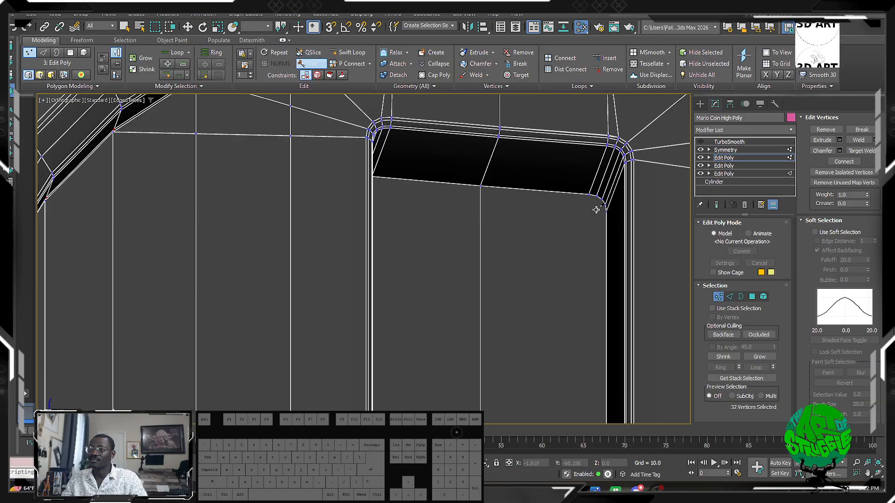
alt+middle_drag(597, 209, 538, 223)
alt+middle_drag(634, 151, 567, 186)
click(701, 150)
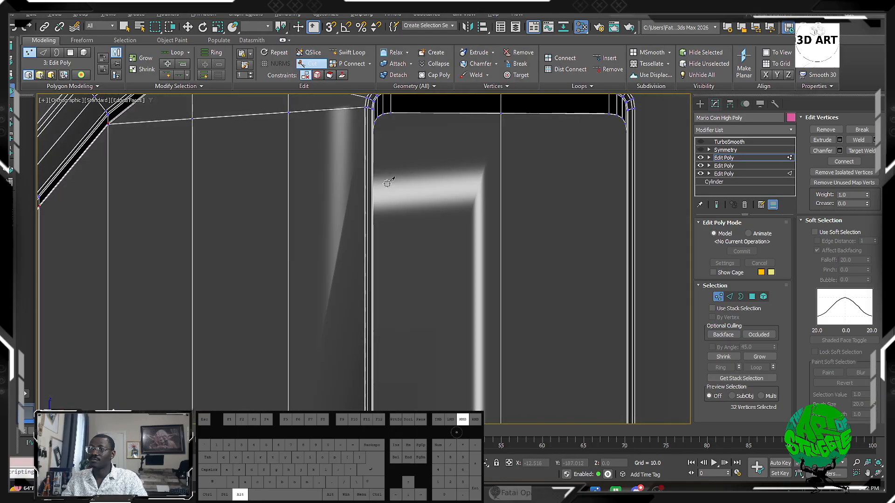
alt+middle_drag(387, 183, 446, 147)
click(398, 147)
right_click(596, 166)
alt+middle_drag(572, 173, 516, 213)
scroll(537, 168, down, 6)
click(700, 151)
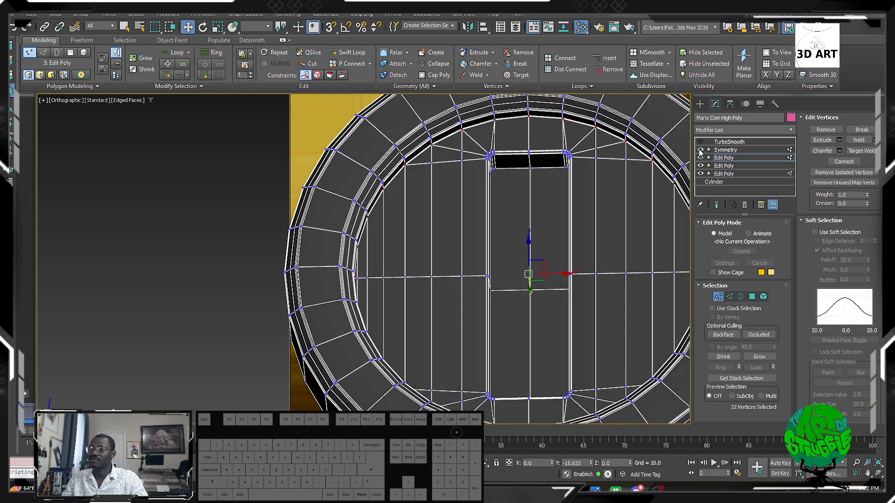
Step: Add a new Edit Poly modifier above Symmetry and enter vertex editing
click(732, 150)
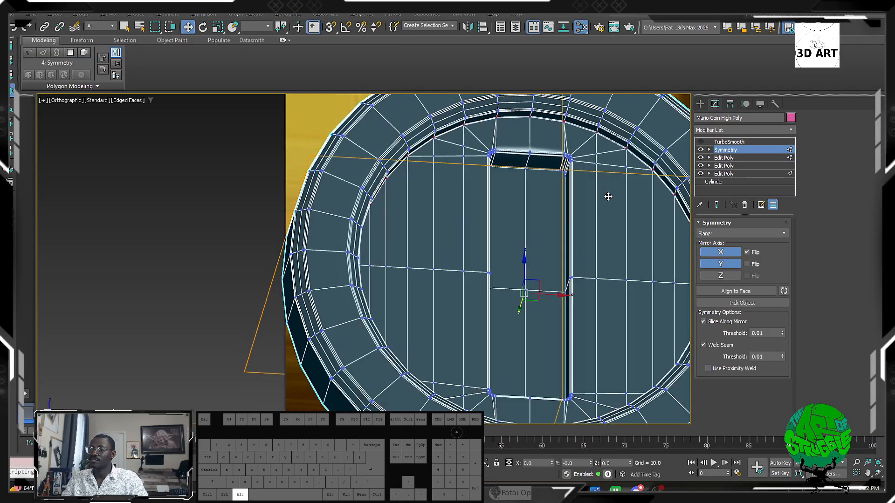
click(791, 130)
text(e)
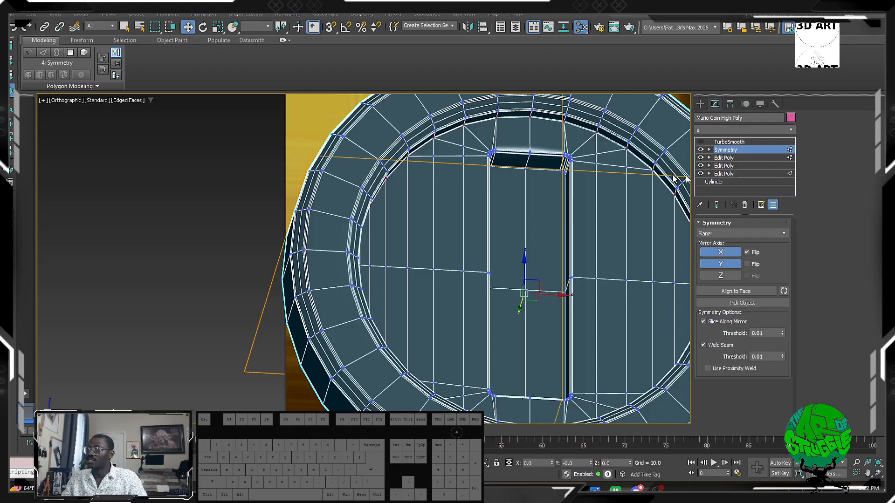
key(Return)
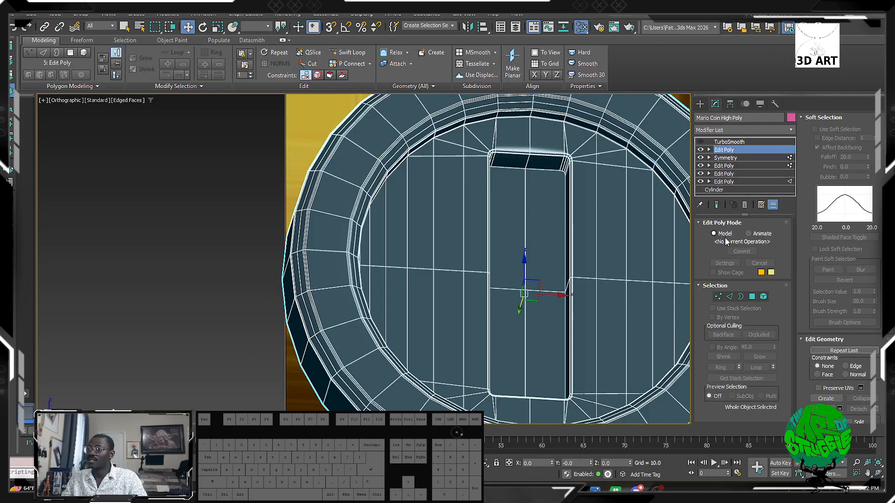
click(717, 297)
scroll(417, 195, up, 6)
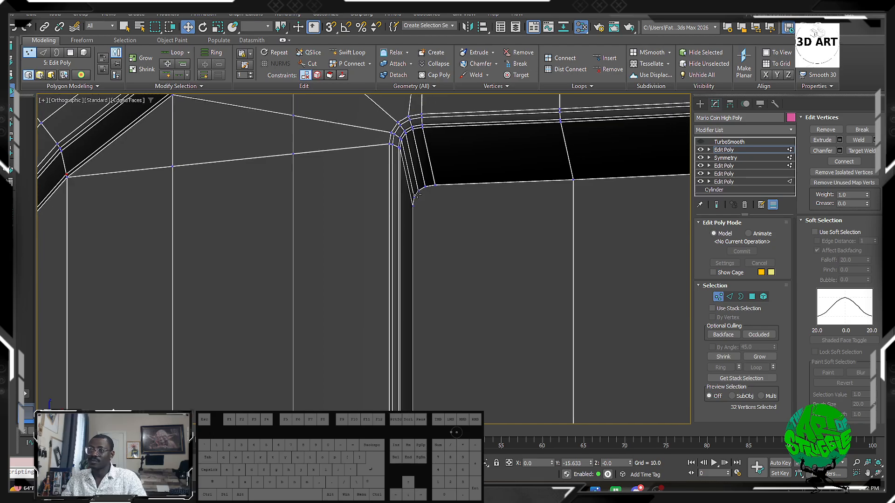
key(alt+c)
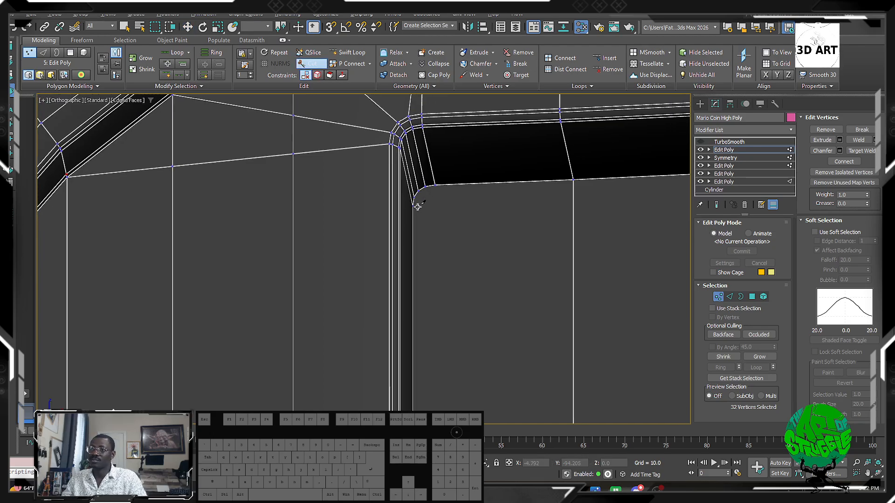
alt+middle_drag(530, 223, 494, 213)
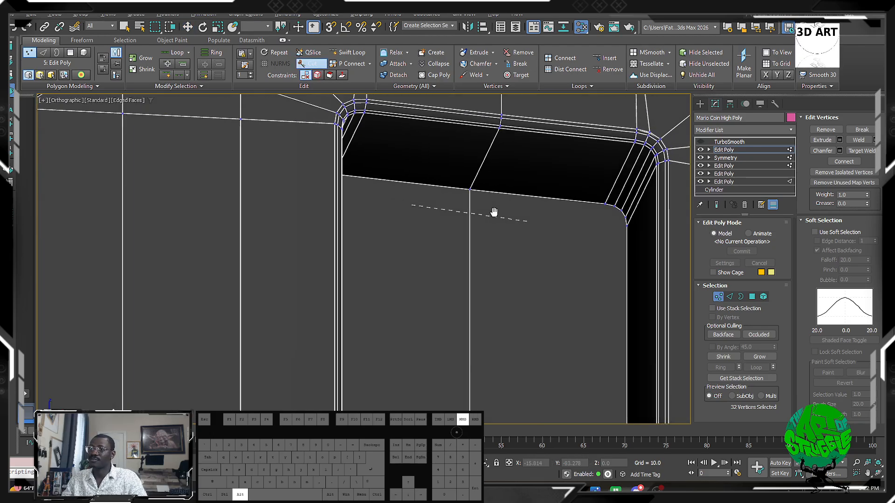
right_click(627, 224)
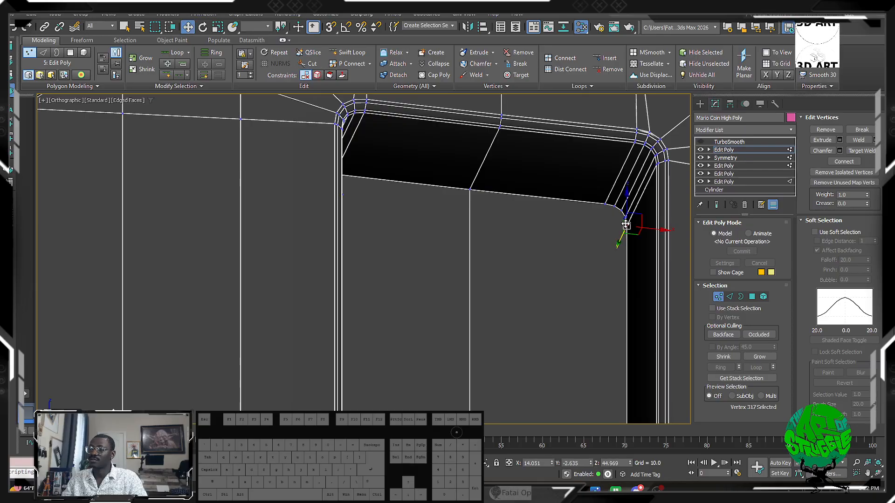
key(ctrl+z)
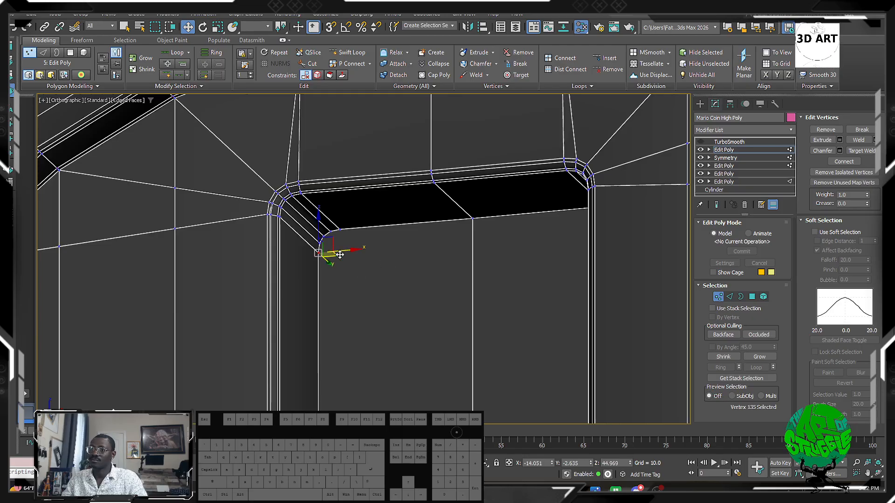
alt+middle_drag(340, 255, 632, 283)
scroll(623, 220, down, 5)
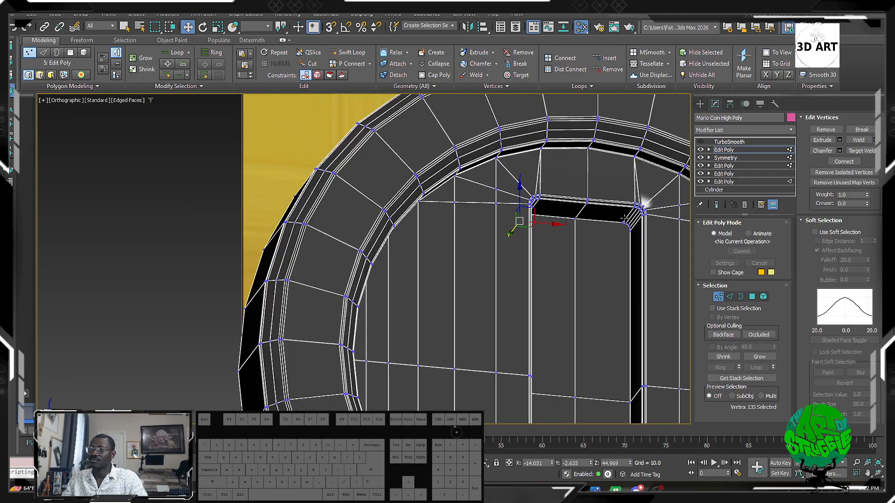
alt+middle_drag(623, 220, 608, 228)
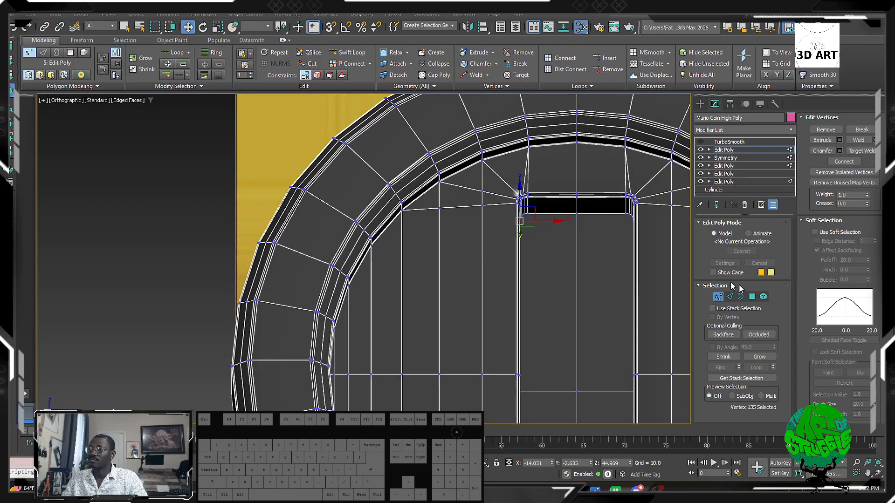
click(729, 297)
double_click(574, 169)
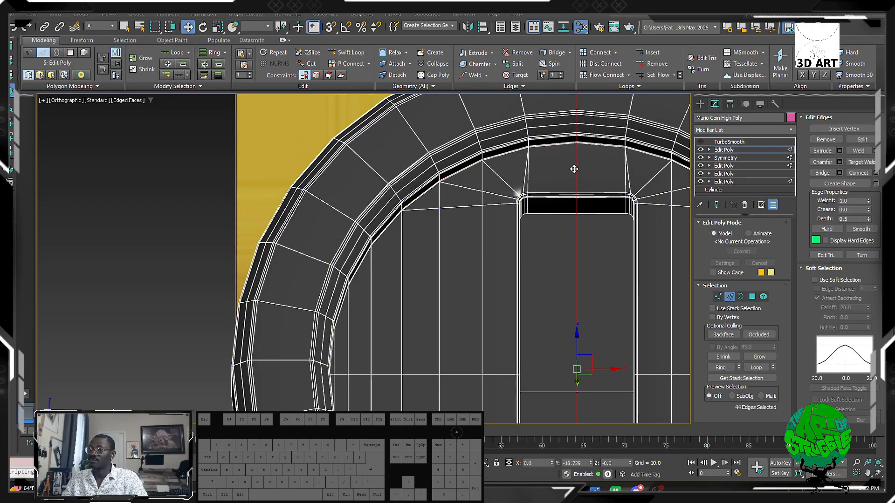
scroll(575, 169, down, 5)
scroll(584, 216, up, 5)
alt+middle_drag(575, 169, 592, 200)
scroll(605, 163, up, 5)
click(592, 200)
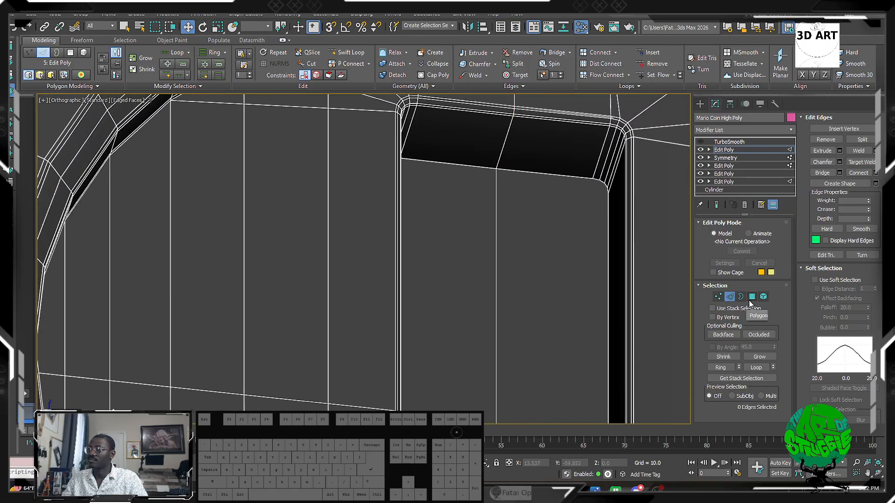
Step: Delete the four polygons forming the slot's recessed floor
click(752, 297)
click(567, 261)
alt+middle_drag(566, 261, 516, 280)
ctrl+click(466, 283)
ctrl+click(511, 280)
middle_drag(516, 279, 511, 290)
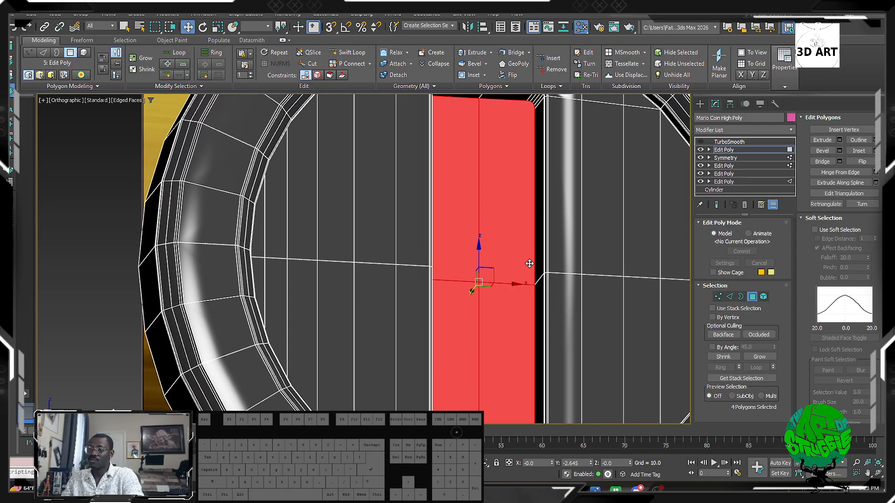
key(Delete)
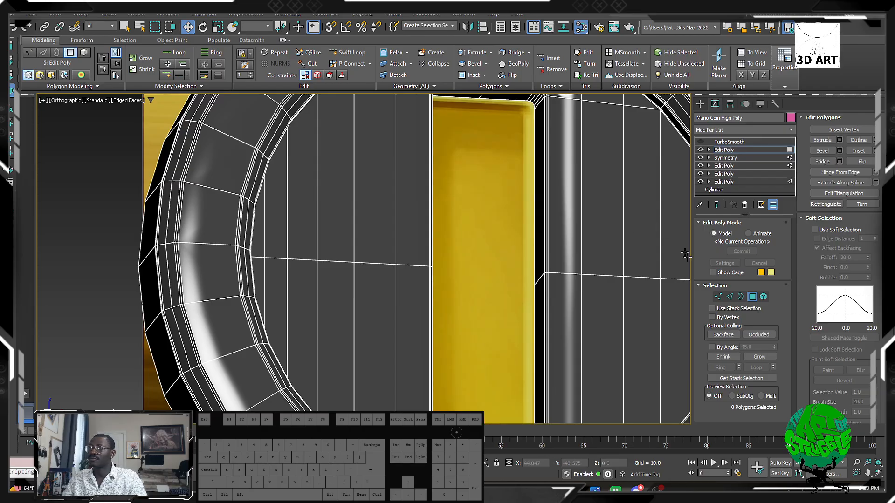
Step: Extend the open floor border inward by scaling a copy of it horizontally until it collapses onto the slot's centre line
click(740, 297)
click(532, 107)
scroll(531, 122, down, 3)
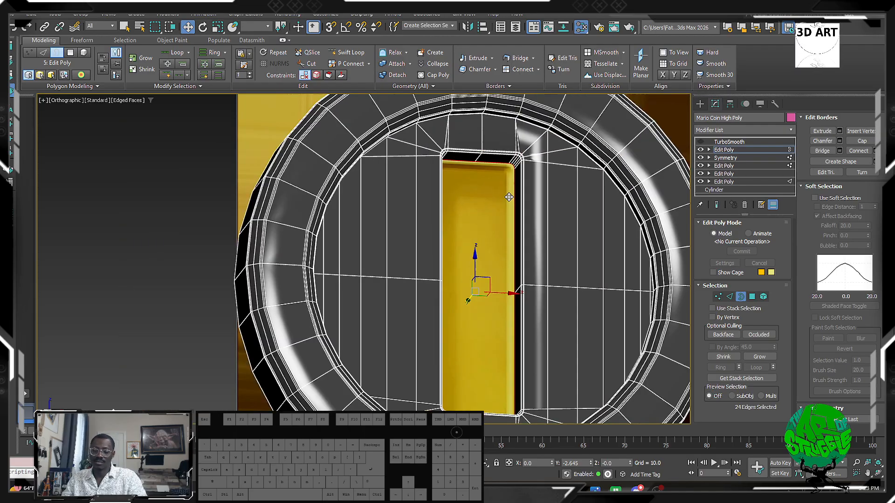
key(r)
shift+drag(434, 289, 307, 299)
scroll(498, 294, down, 3)
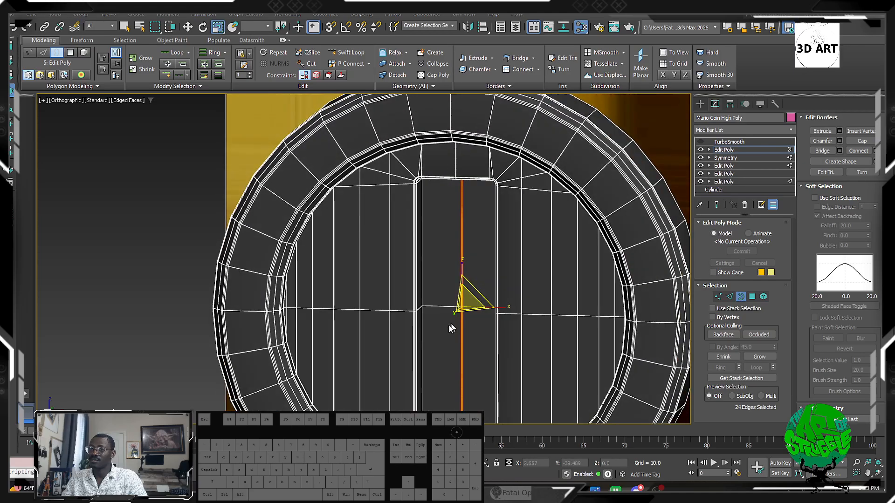
scroll(451, 326, up, 5)
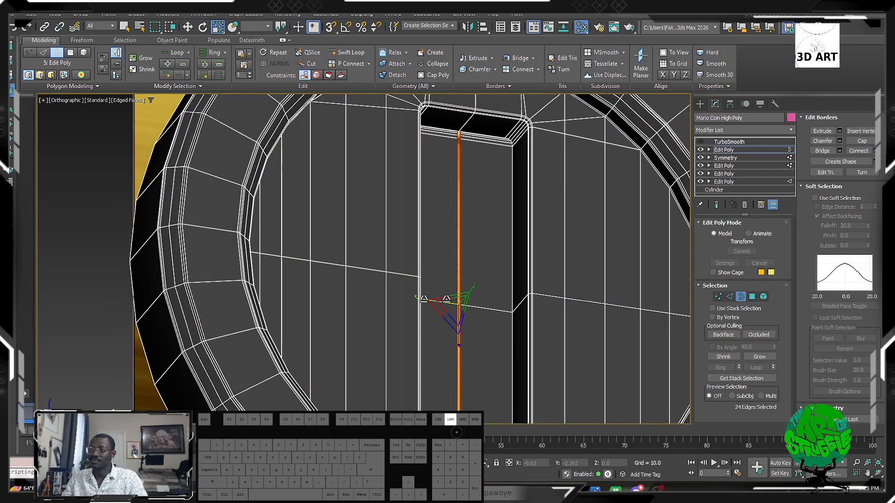
drag(424, 298, 198, 325)
Step: Weld the collapsed centre-line vertices together with the middle floor vertices at both slot ends, using a 0.1 threshold
alt+middle_drag(309, 335, 523, 294)
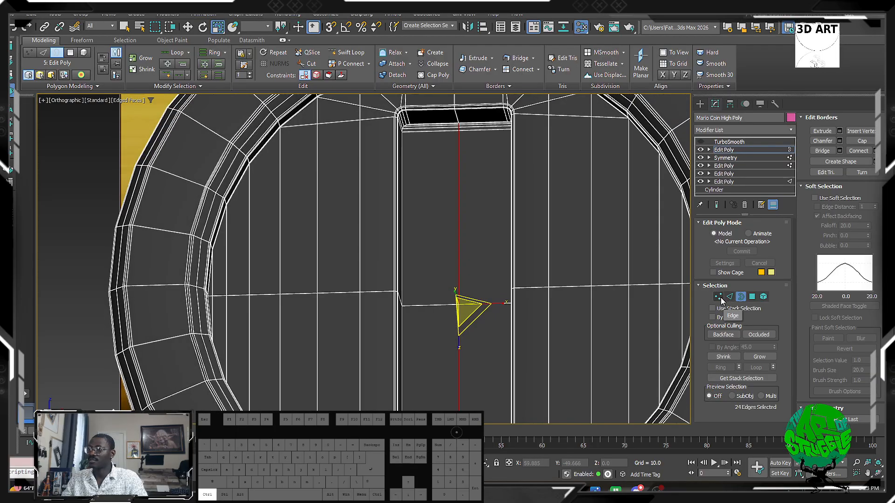
ctrl+click(718, 297)
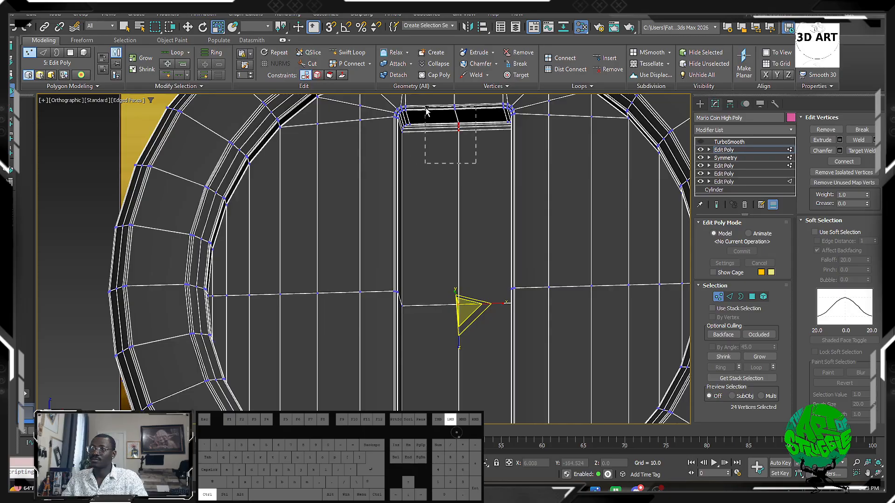
ctrl+drag(434, 117, 433, 117)
middle_drag(446, 186, 445, 61)
scroll(442, 252, down, 3)
alt+middle_drag(440, 273, 466, 248)
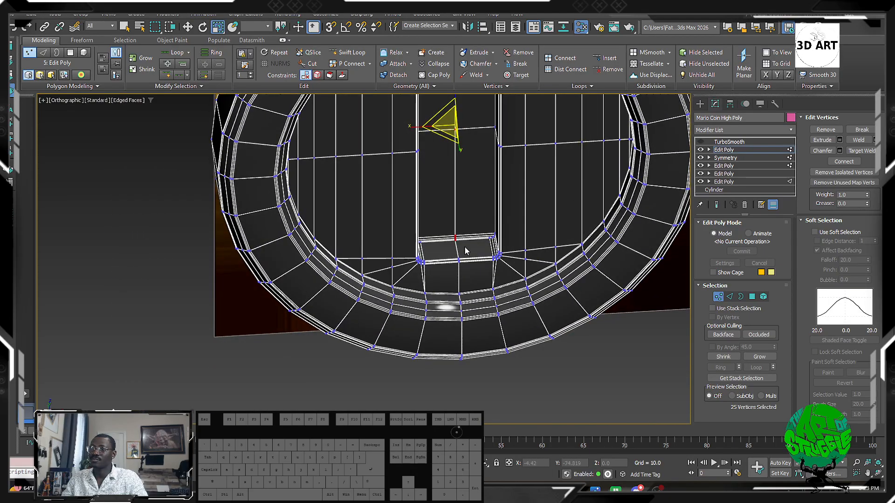
ctrl+drag(453, 250, 453, 248)
scroll(461, 237, up, 5)
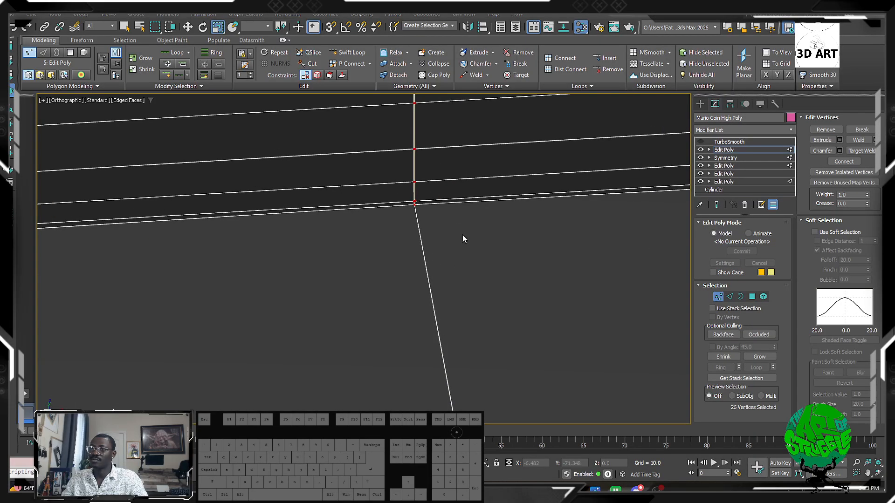
right_click(429, 208)
click(349, 262)
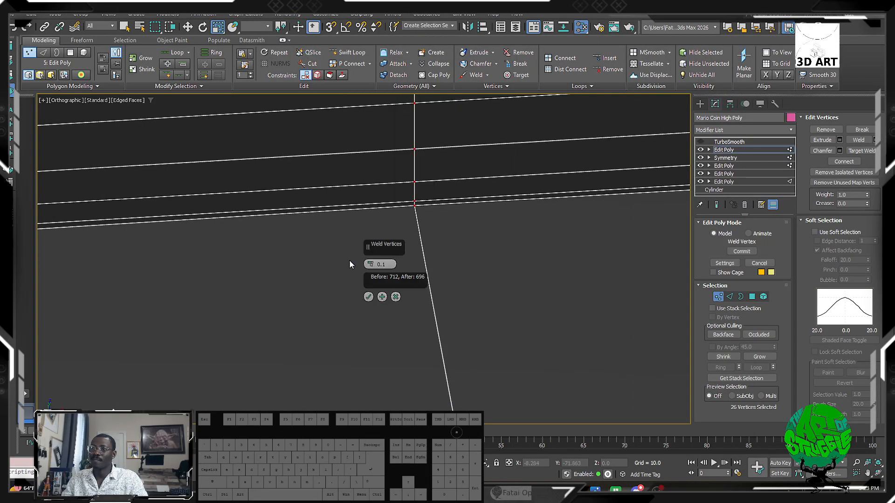
click(369, 298)
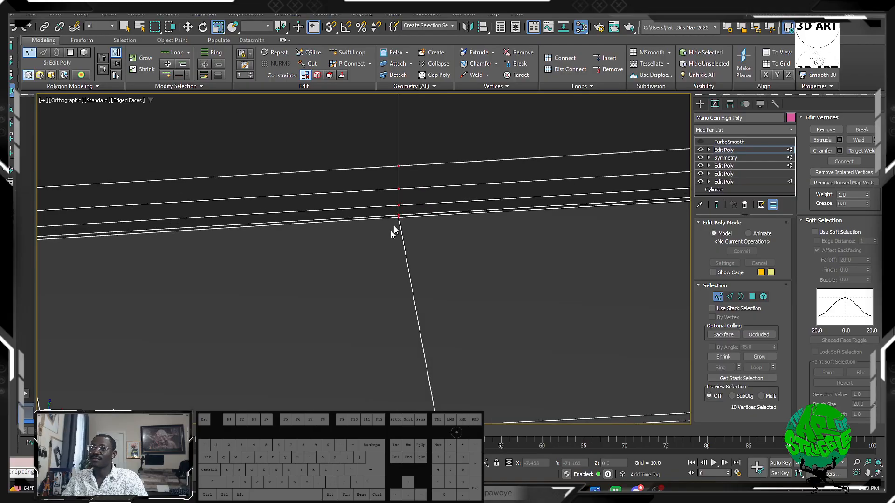
Step: Examine the welded slot floor and the closely spaced edges at its upper end, and clear the edge selection
scroll(394, 228, down, 8)
scroll(414, 366, up, 6)
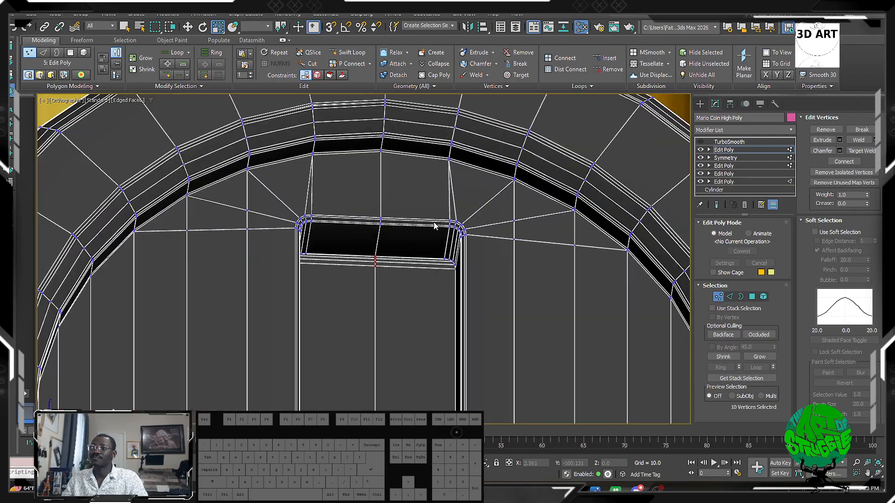
scroll(474, 250, down, 2)
scroll(499, 240, up, 4)
middle_drag(499, 237, 617, 240)
scroll(368, 238, down, 2)
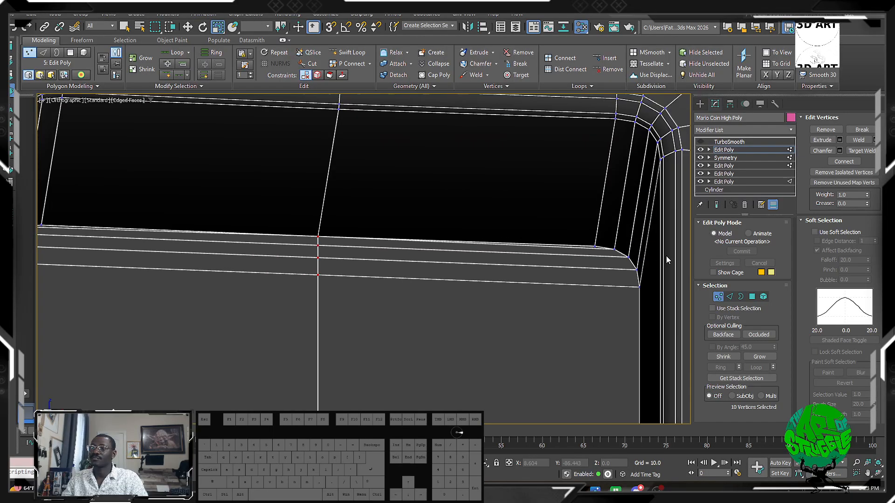
click(730, 297)
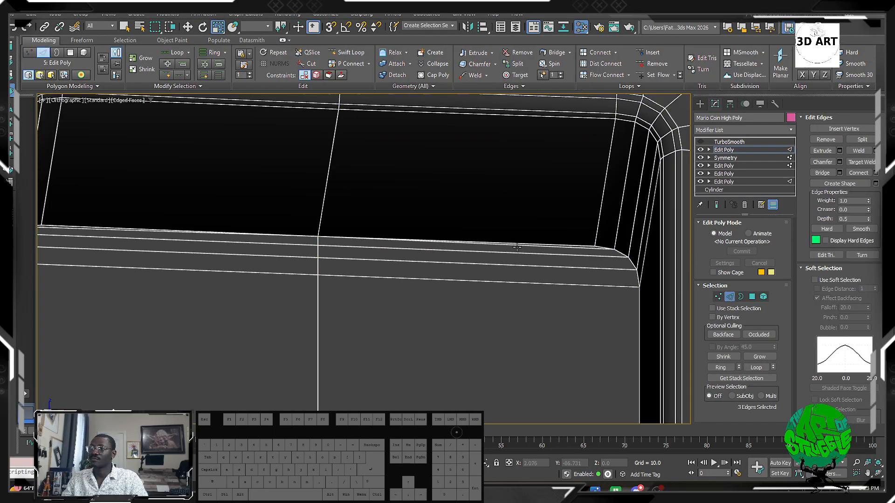
ctrl+click(211, 238)
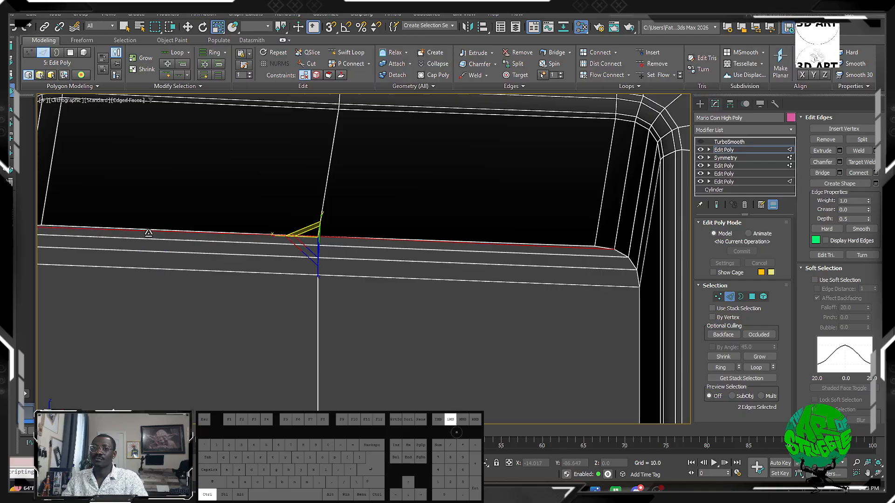
key(ctrl+d)
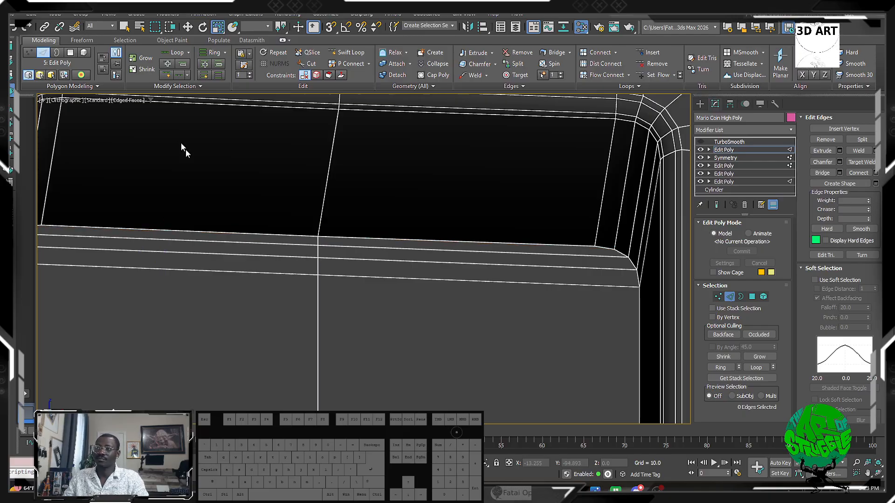
Step: Insert a supporting edge loop around the slot's inner wall with Swift Loop, placed close to the recessed floor
scroll(334, 308, down, 2)
middle_drag(334, 326, 536, 292)
scroll(327, 242, down, 5)
scroll(510, 207, up, 5)
middle_drag(496, 138, 434, 203)
scroll(358, 176, up, 3)
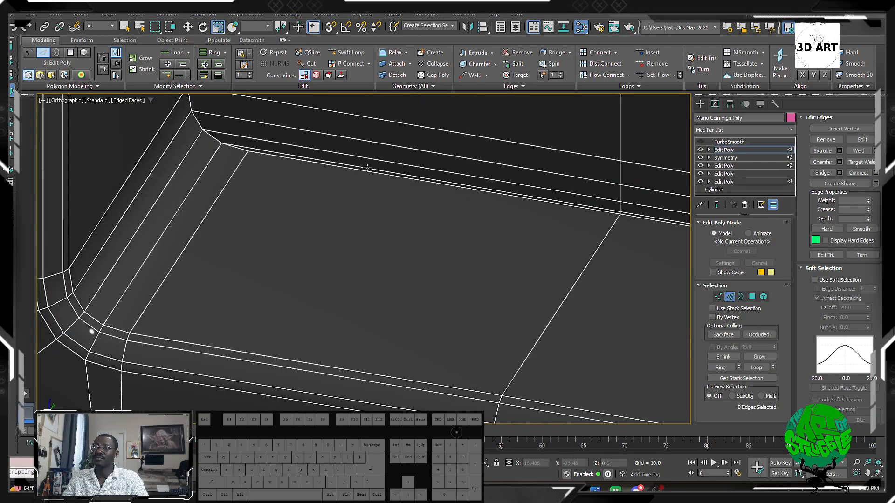
click(372, 168)
alt+middle_drag(379, 172, 502, 147)
scroll(503, 146, down, 8)
middle_drag(504, 109, 480, 224)
scroll(455, 184, up, 5)
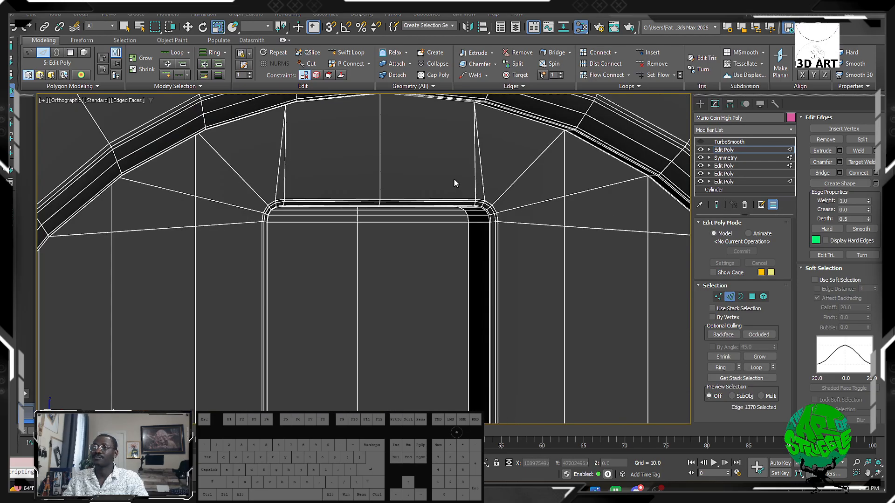
alt+middle_drag(455, 184, 430, 199)
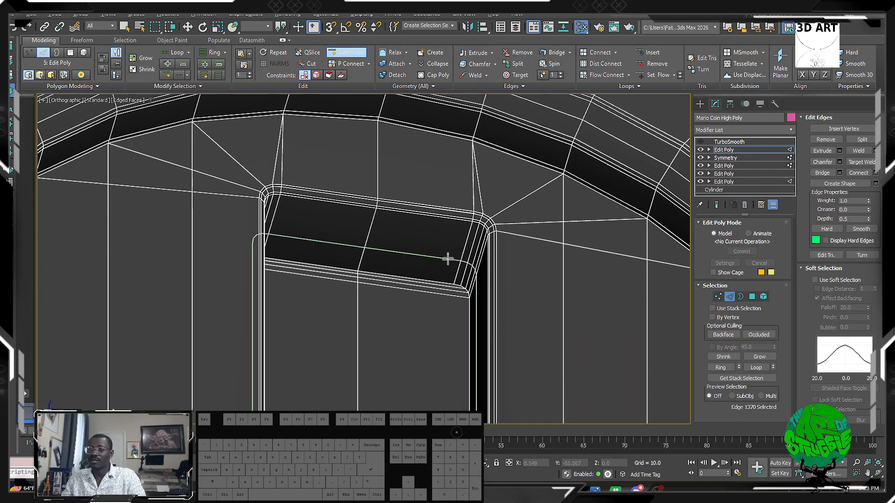
click(460, 282)
right_click(460, 283)
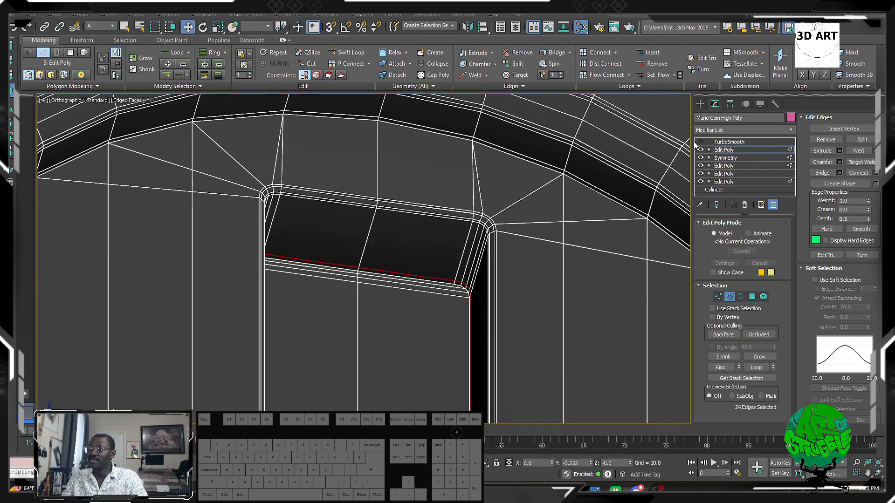
Step: Turn TurboSmooth back on and hide the edged faces to inspect the smoothed slot and the whole coin
click(714, 142)
click(700, 142)
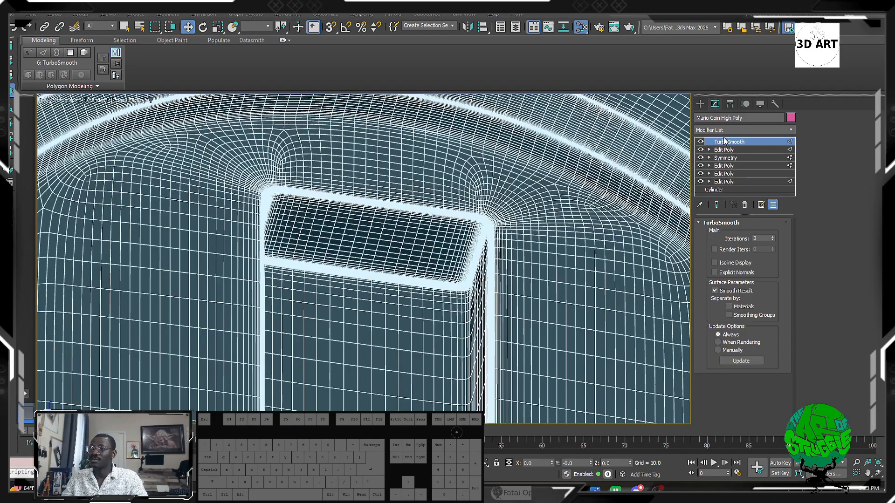
middle_drag(414, 287, 418, 290)
scroll(418, 291, down, 4)
scroll(419, 291, up, 2)
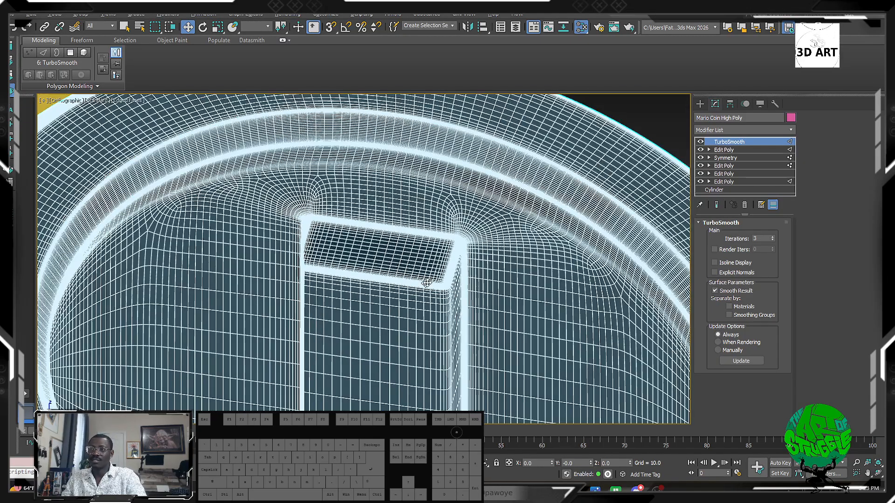
key(F4)
alt+middle_drag(501, 279, 551, 268)
middle_drag(550, 268, 284, 237)
scroll(284, 237, down, 6)
mouse_move(375, 256)
middle_down()
mouse_move(412, 258)
mouse_move(392, 277)
mouse_move(399, 261)
mouse_move(418, 267)
mouse_move(395, 270)
mouse_move(415, 263)
mouse_move(401, 261)
mouse_move(414, 264)
mouse_move(400, 279)
mouse_move(366, 266)
middle_up()
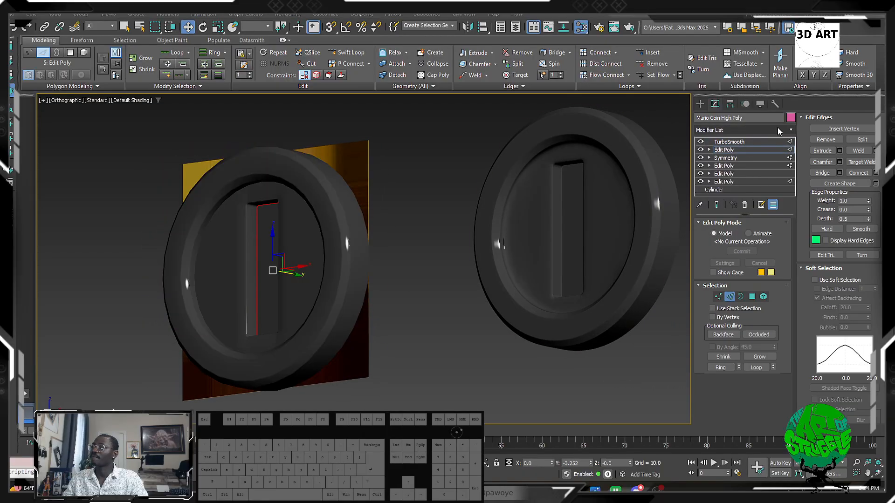
Step: Add a Symmetry modifier on the X mirror axis above the latest Edit Poly, beneath TurboSmooth
click(785, 129)
text(s)
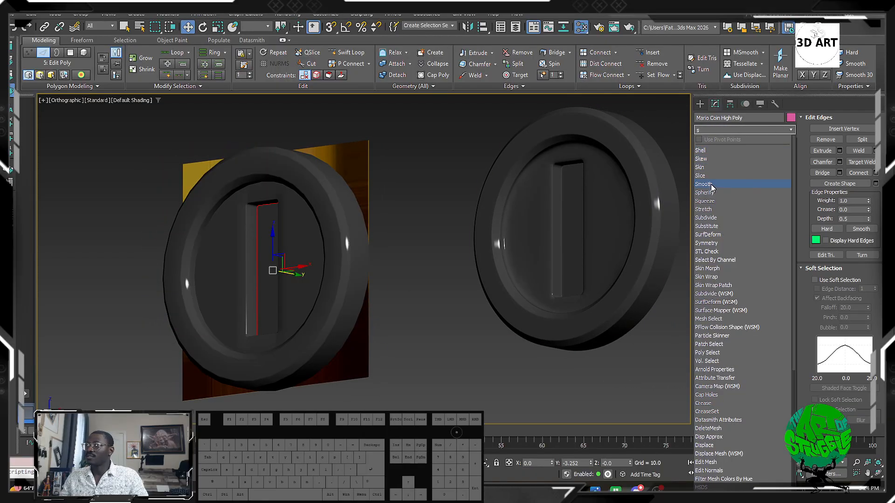
click(707, 243)
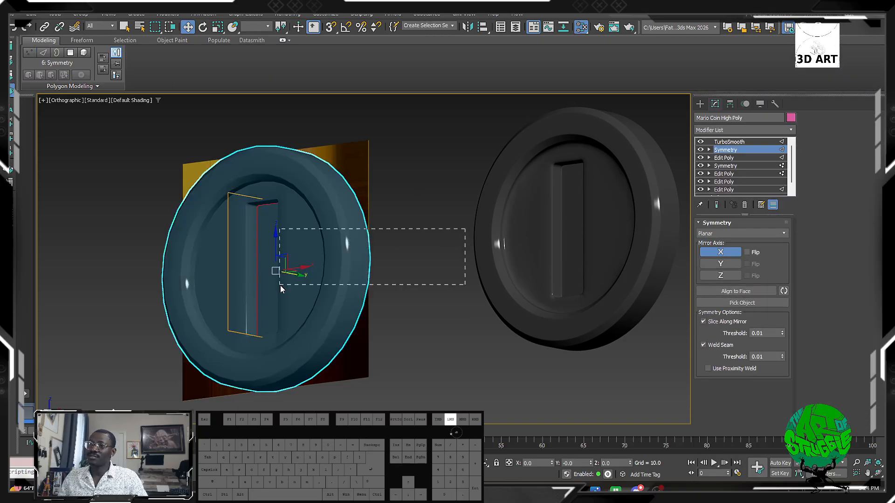
drag(280, 286, 281, 286)
Step: Open the list of available modifiers for the coin
click(791, 131)
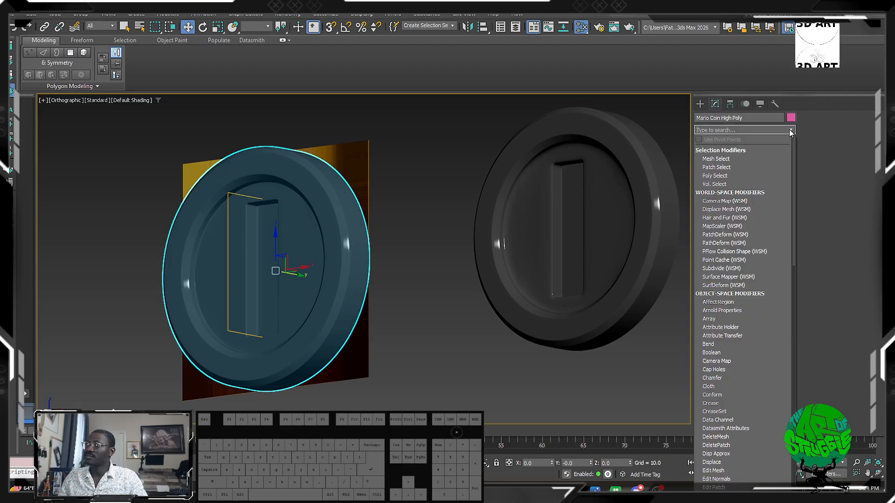
Step: Add the Z mirror axis to the upper Symmetry modifier of the high-poly coin and check the bar recess
click(663, 209)
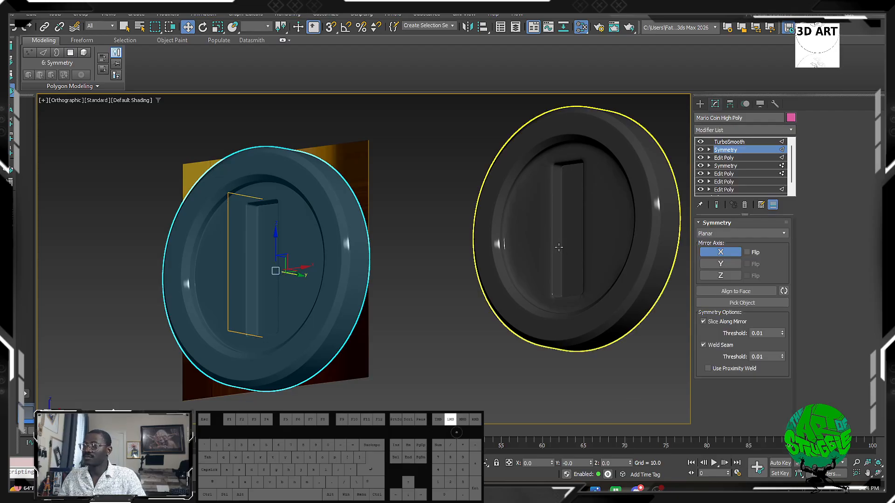
click(721, 276)
alt+middle_drag(466, 275, 311, 260)
drag(300, 256, 316, 252)
alt+middle_drag(316, 251, 684, 162)
scroll(283, 223, up, 5)
key(ctrl+z)
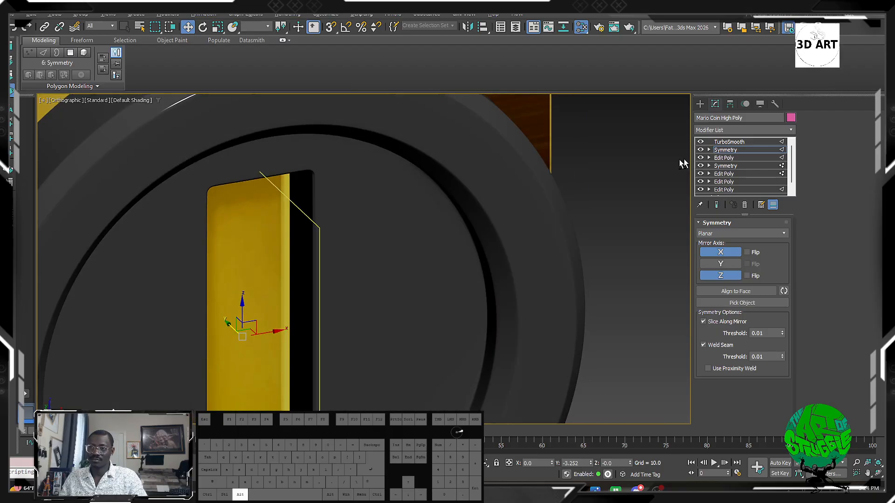
Step: Turn off the upper Symmetry modifier and view the Edit Poly below it in a top wireframe view
click(700, 150)
click(724, 158)
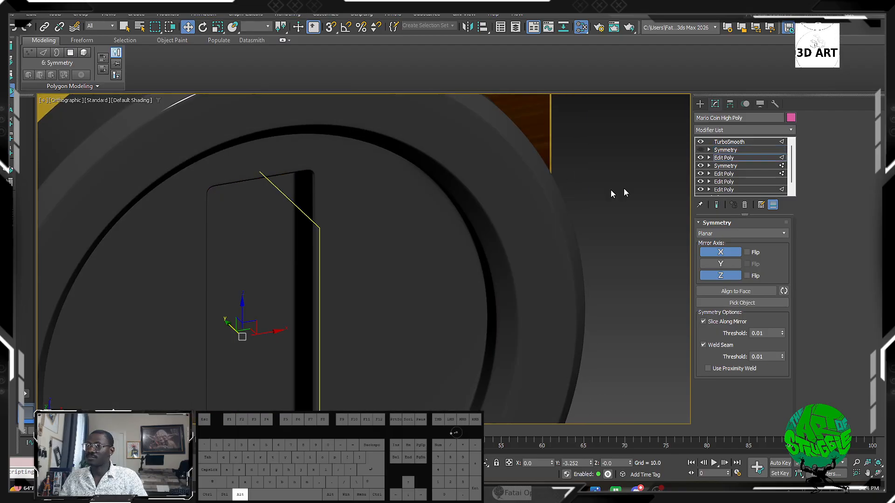
mouse_move(624, 188)
alt+middle_down()
mouse_move(357, 229)
mouse_move(339, 252)
mouse_move(322, 251)
mouse_move(342, 263)
mouse_move(344, 232)
alt+middle_up()
key(t)
key(z)
key(F3)
scroll(344, 232, down, 5)
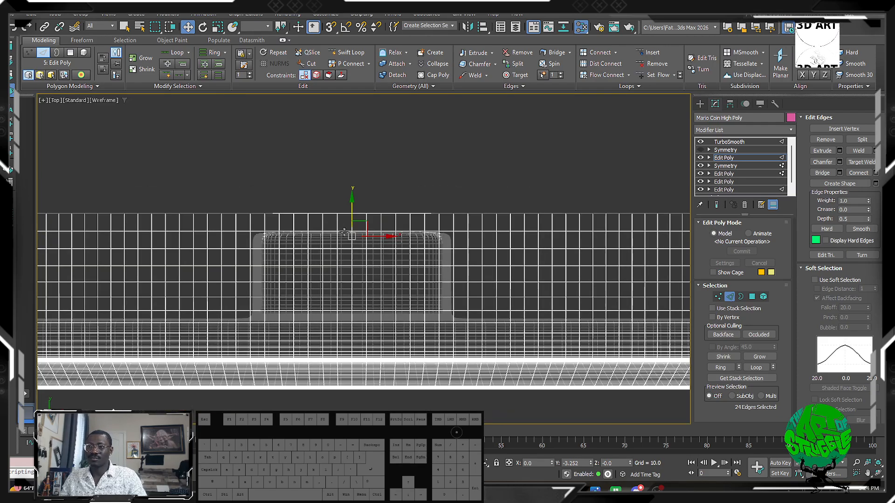
Step: Switch the Edit Poly to vertex level and turn off TurboSmooth to expose the base mesh
click(718, 297)
alt+middle_drag(639, 286, 731, 195)
click(701, 141)
alt+middle_drag(594, 182, 325, 160)
alt+middle_drag(312, 177, 208, 152)
scroll(346, 176, up, 4)
alt+middle_drag(345, 175, 251, 170)
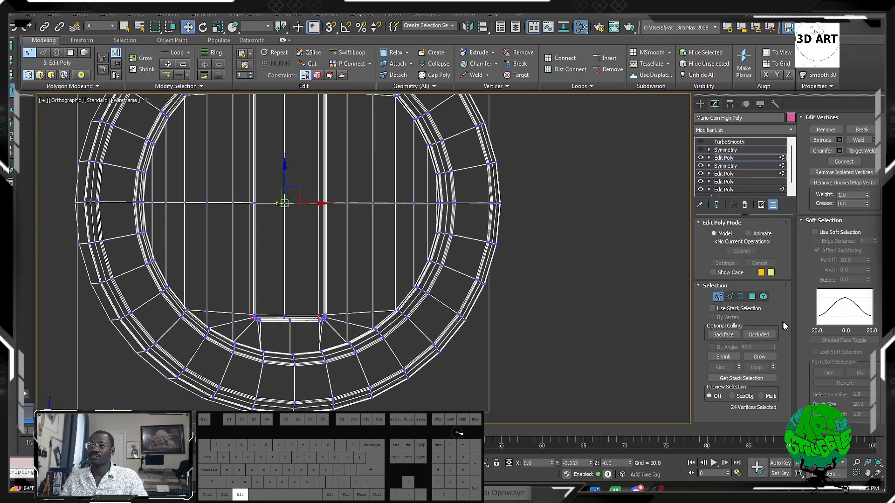
Step: Convert the vertex selection around the bar recess to polygons and grow it over the recess walls and floor
ctrl+click(752, 297)
alt+middle_drag(336, 210, 232, 233)
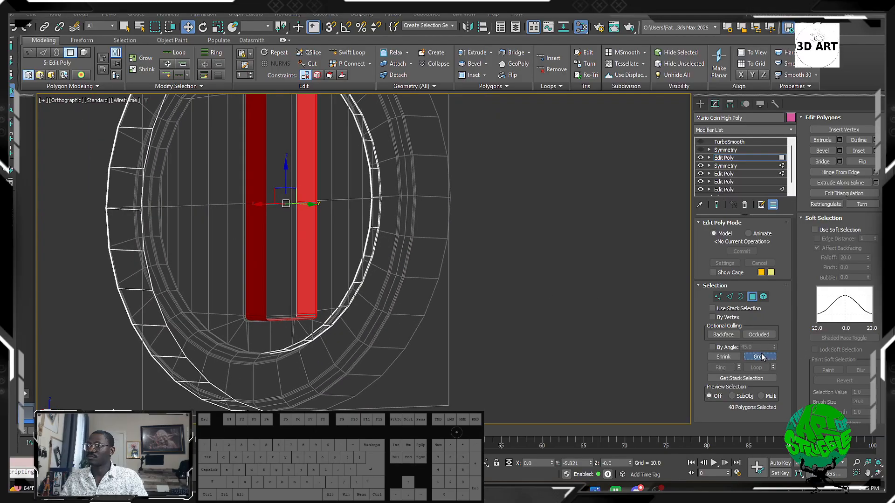
click(762, 357)
click(761, 357)
alt+middle_drag(308, 284, 338, 280)
scroll(393, 306, down, 3)
key(t)
key(z)
scroll(389, 290, down, 4)
scroll(339, 280, down, 2)
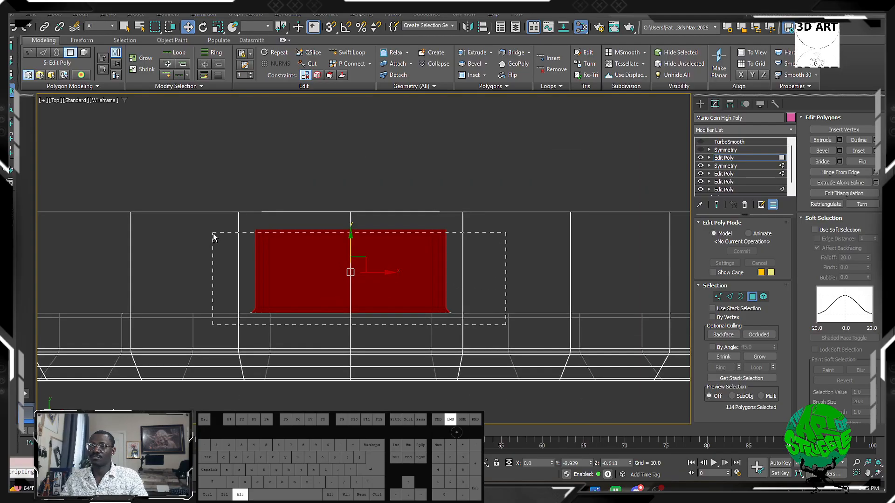
Step: Try deselecting the recess wall polygons, and undo that together with the last selection growth
alt+drag(213, 238, 213, 238)
alt+middle_drag(350, 228, 467, 282)
key(ctrl+z)
key(ctrl+z)
Step: Deselect the recess wall polygons and move the remaining floor polygons along Y toward the coin's front face, to about Y -9.4
key(t)
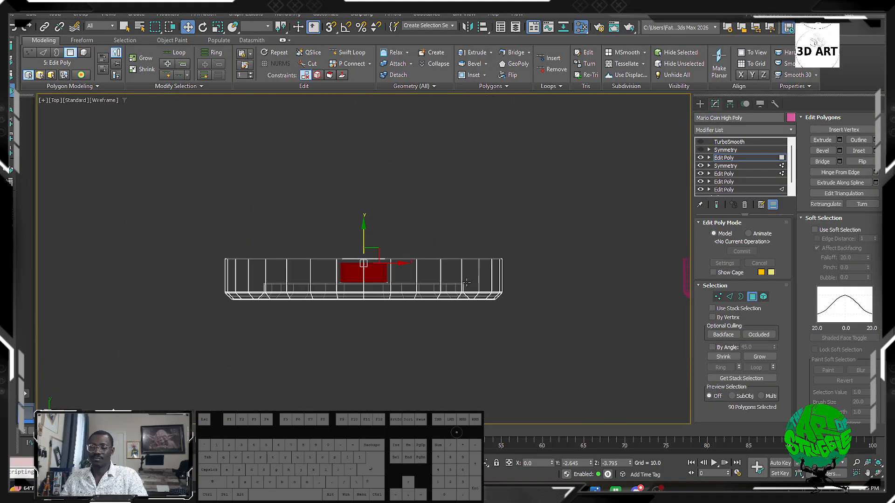
key(z)
scroll(469, 254, down, 4)
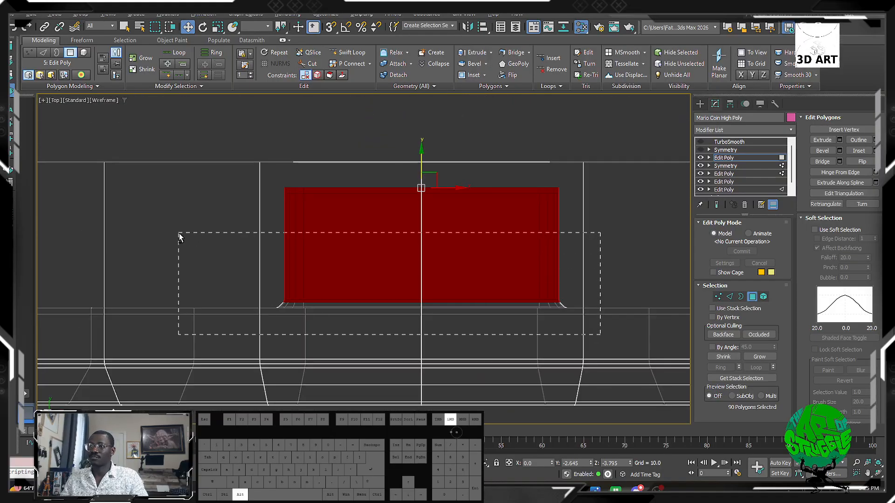
alt+drag(179, 233, 179, 234)
drag(421, 165, 421, 229)
scroll(421, 231, down, 3)
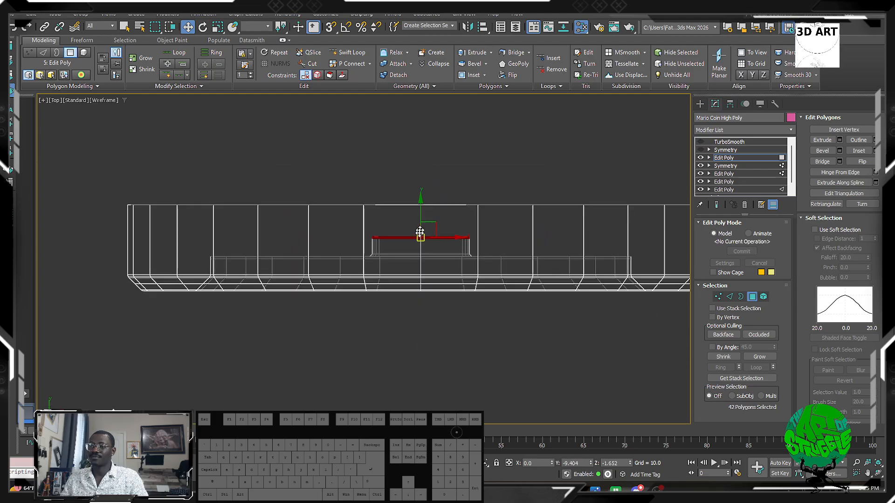
mouse_move(421, 233)
alt+middle_down()
mouse_move(395, 188)
mouse_move(396, 216)
alt+middle_up()
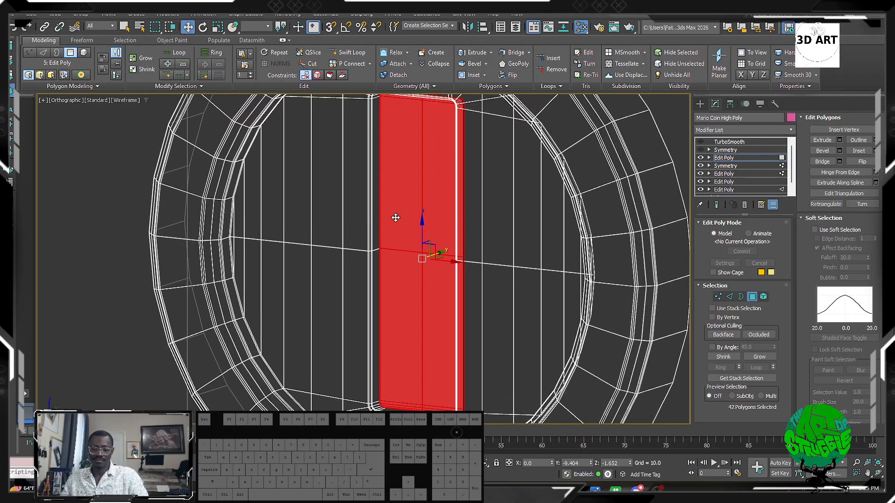
Step: Return to shaded display and turn the upper Symmetry and TurboSmooth modifiers back on
key(F3)
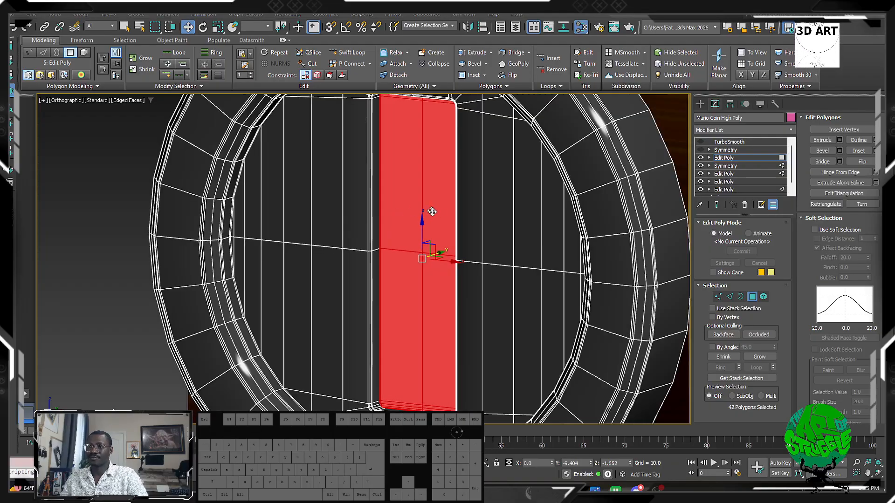
click(701, 142)
click(720, 142)
scroll(329, 172, down, 3)
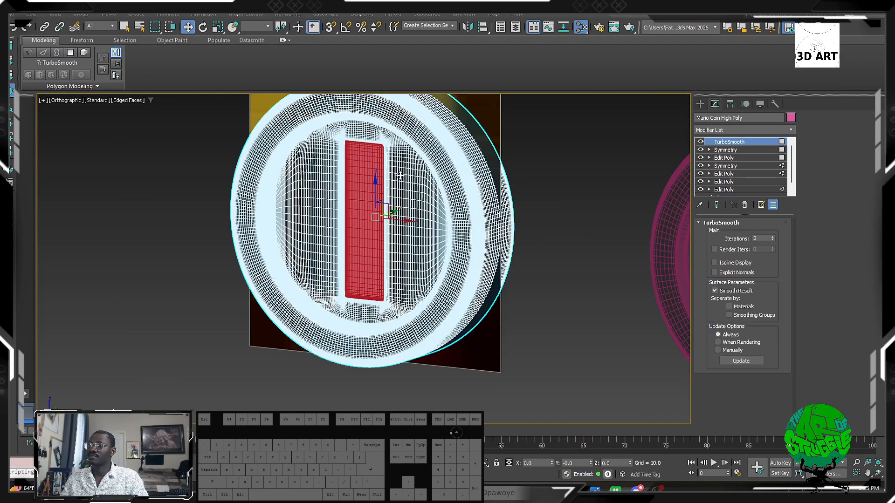
alt+middle_drag(329, 172, 413, 201)
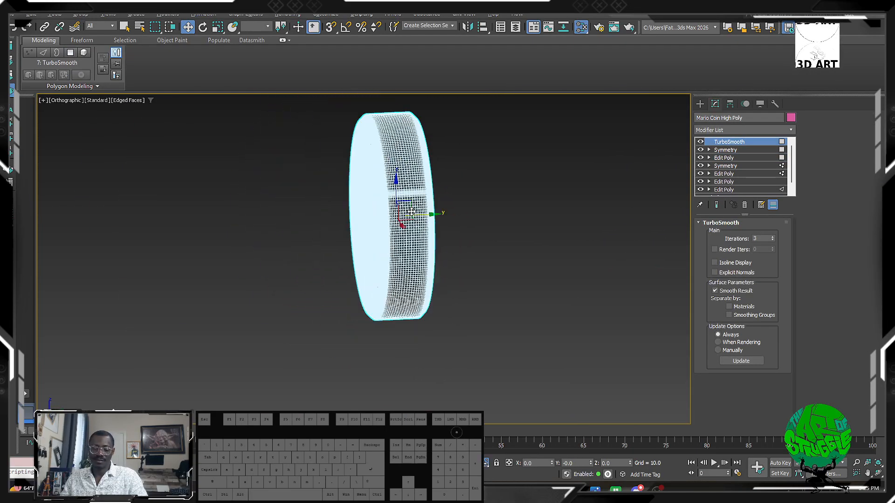
Step: Examine the smoothed coin and its shallower bar recess in a shaded perspective view without edges
key(F3)
key(F3)
click(477, 192)
mouse_move(476, 192)
alt+middle_down()
mouse_move(569, 194)
mouse_move(466, 205)
mouse_move(490, 217)
alt+middle_up()
click(474, 202)
key(p)
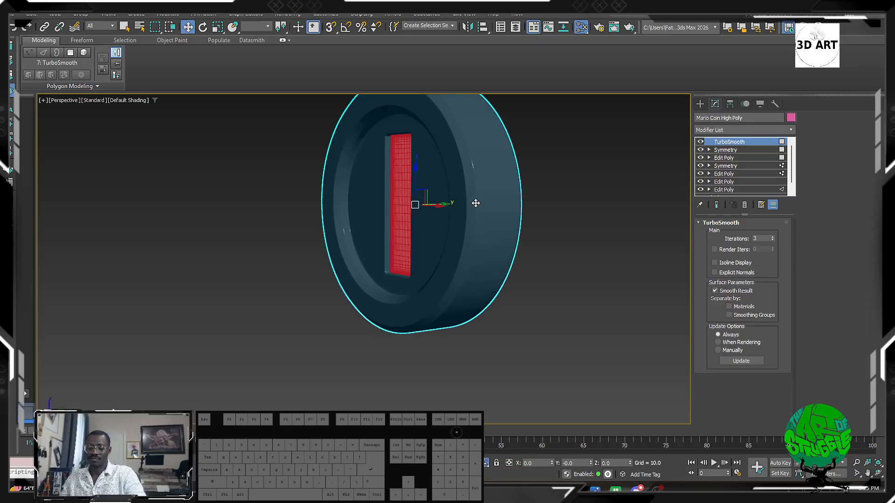
scroll(385, 211, down, 2)
alt+middle_drag(385, 211, 344, 183)
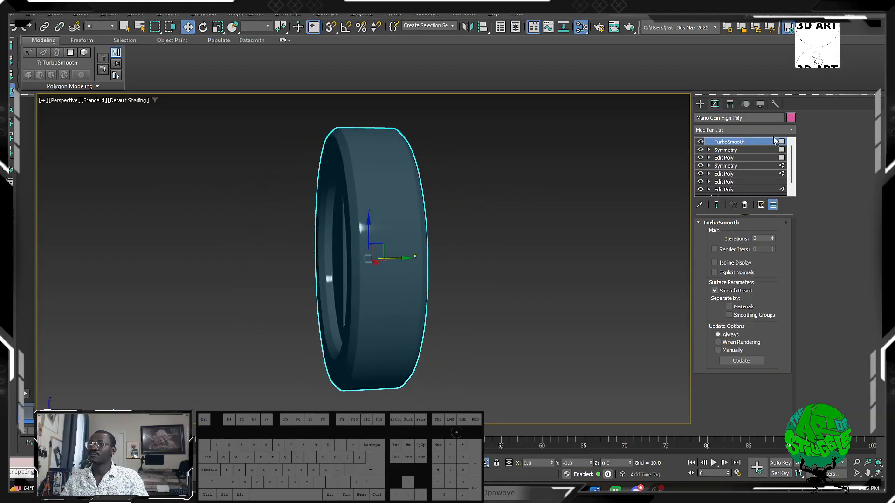
click(699, 104)
alt+middle_drag(661, 124, 508, 76)
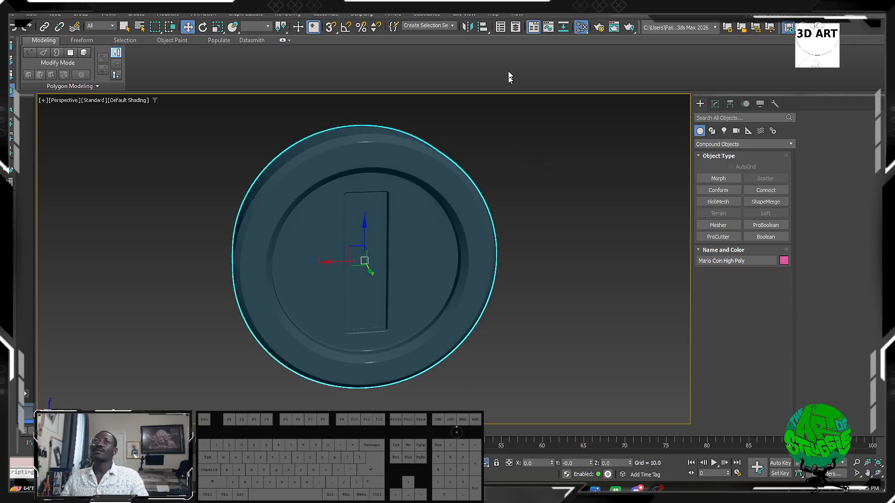
alt+middle_drag(444, 144, 466, 189)
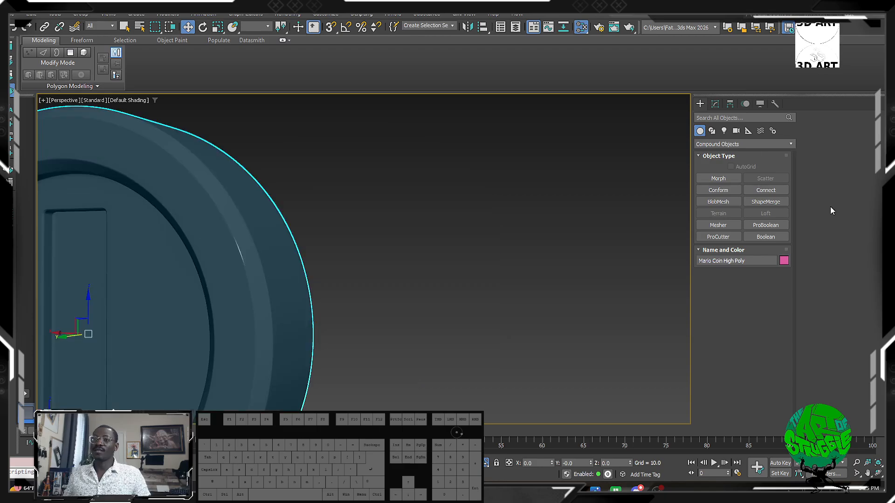
middle_drag(193, 264, 257, 242)
scroll(207, 257, down, 5)
key(f)
key(z)
scroll(258, 242, down, 3)
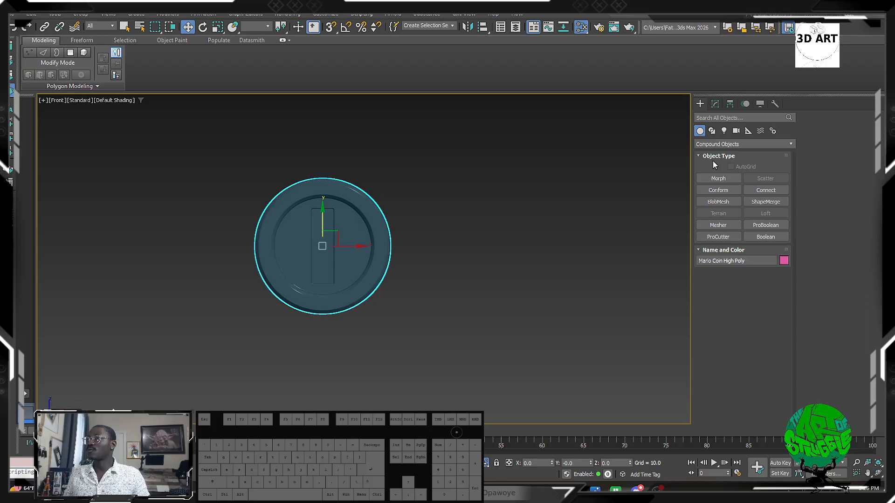
click(704, 145)
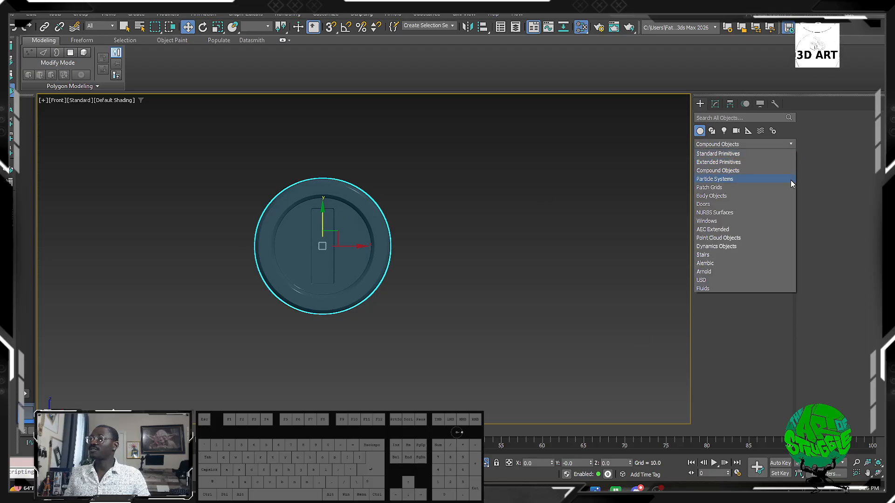
click(722, 153)
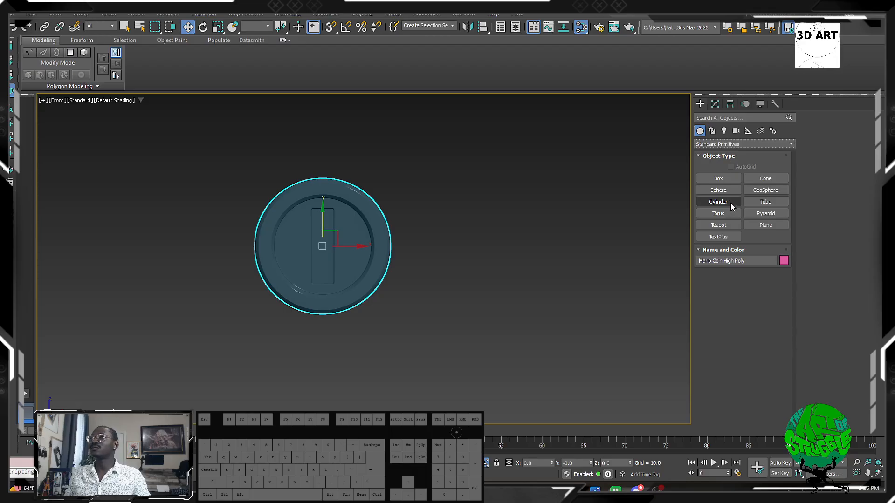
click(718, 201)
scroll(412, 234, up, 3)
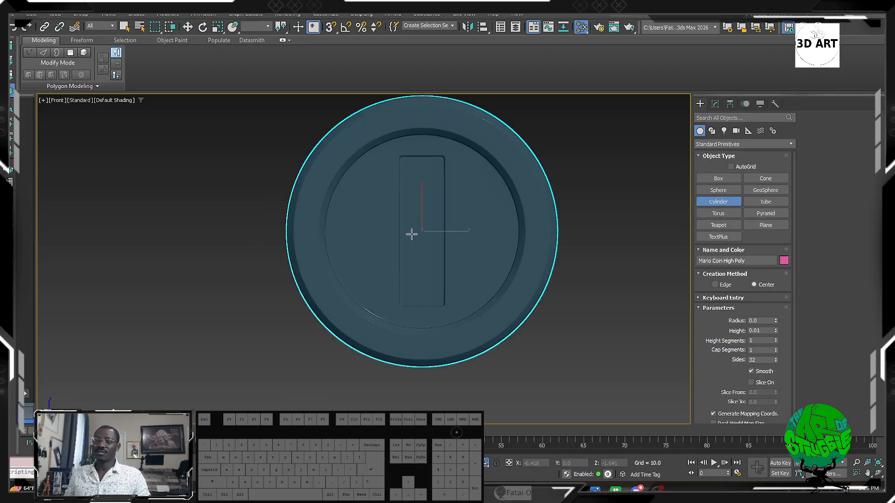
middle_drag(441, 245, 418, 245)
scroll(419, 244, down, 3)
key(z)
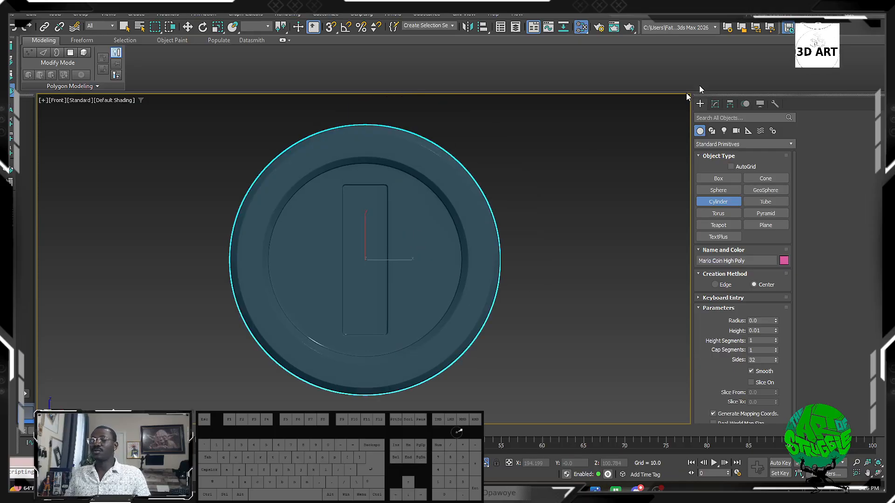
click(714, 105)
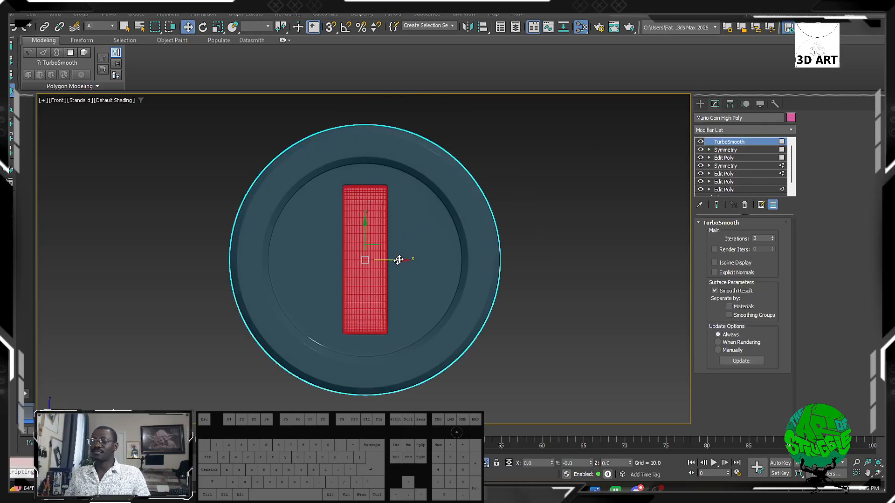
alt+middle_drag(400, 258, 343, 264)
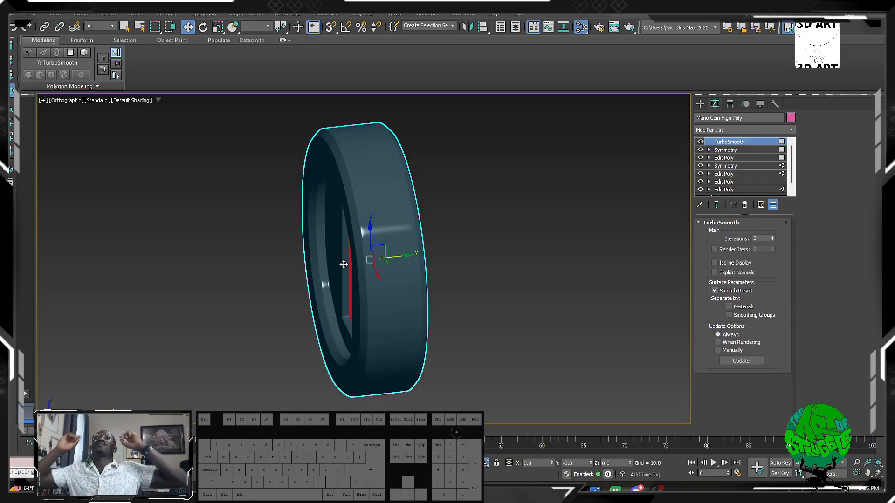
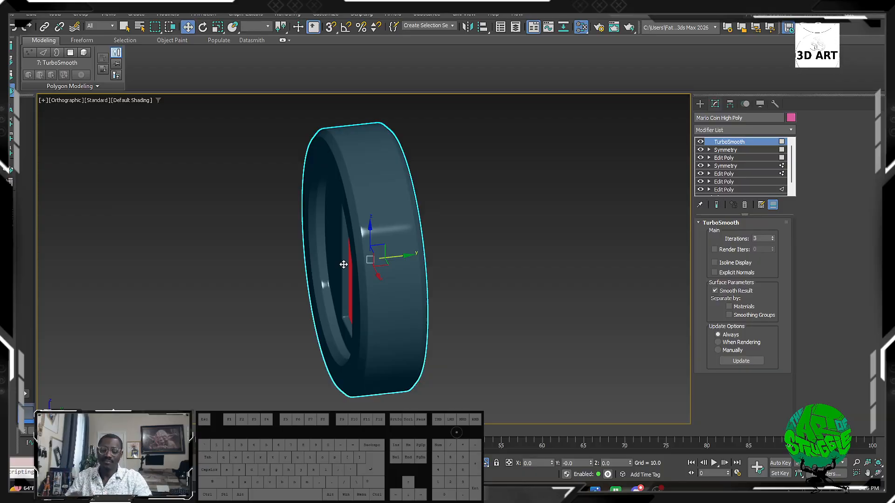
alt+middle_drag(261, 298, 466, 214)
click(700, 103)
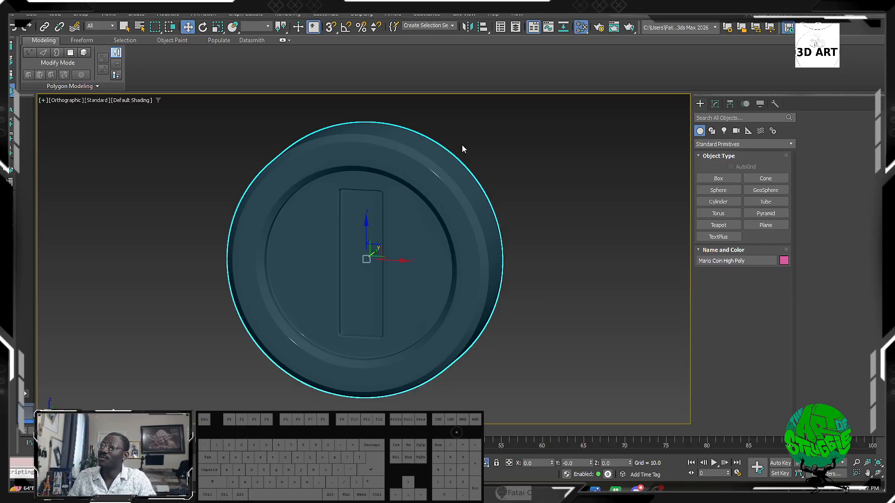
click(713, 104)
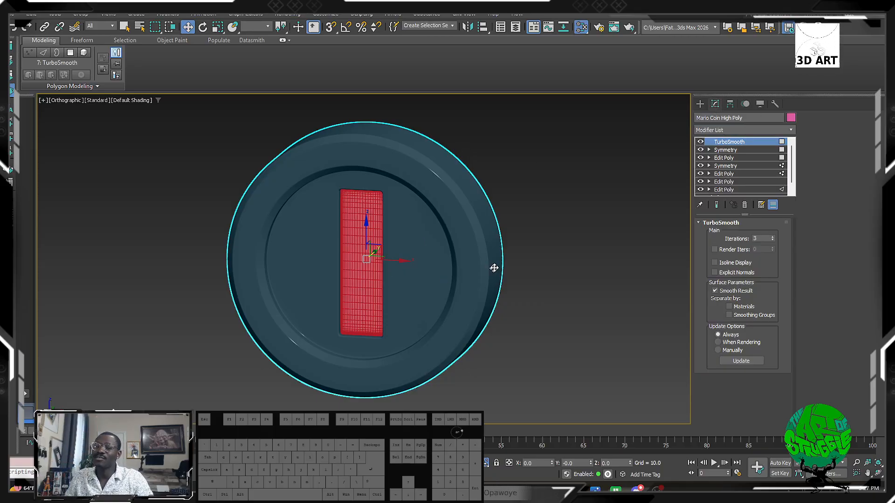
Step: Clone the high-poly coin as one independent copy placed away from the original
shift+click(397, 265)
drag(397, 265, 594, 94)
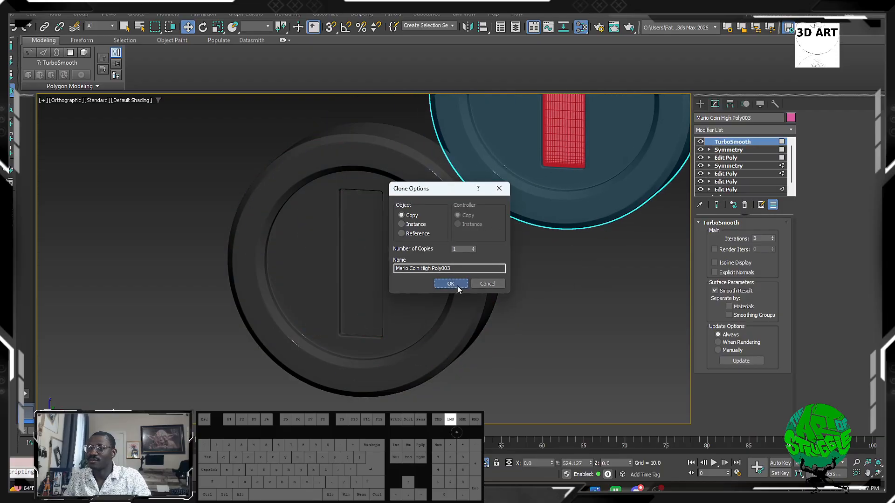
click(455, 282)
scroll(371, 373, down, 5)
alt+middle_drag(371, 373, 562, 248)
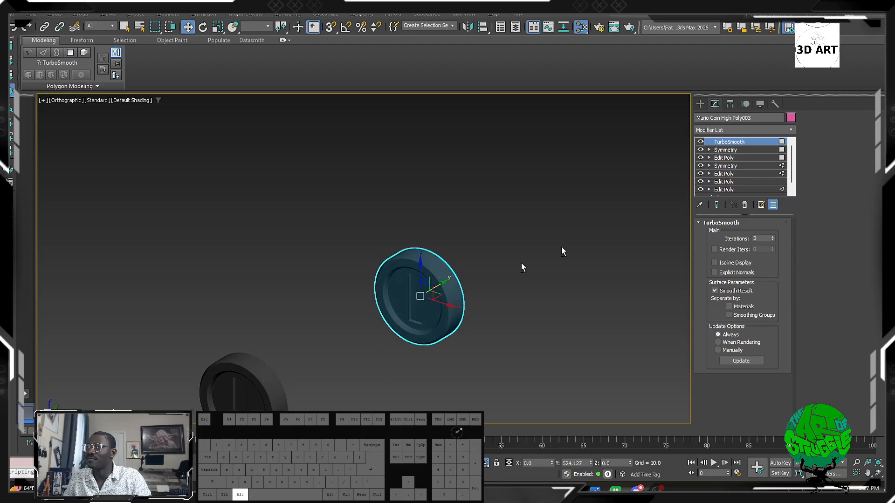
Step: Turn off TurboSmooth, both Symmetry modifiers and the two Edit Poly modifiers directly below each on the copied coin
click(700, 142)
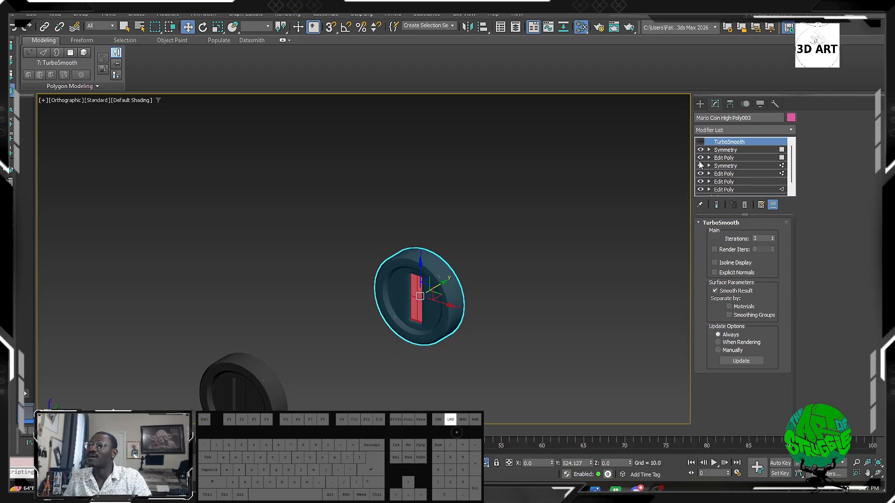
click(701, 150)
click(700, 157)
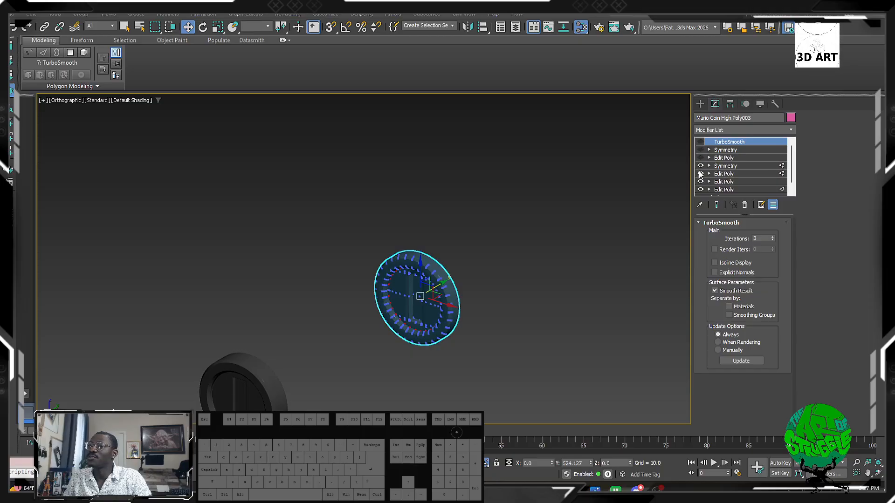
click(726, 166)
click(540, 198)
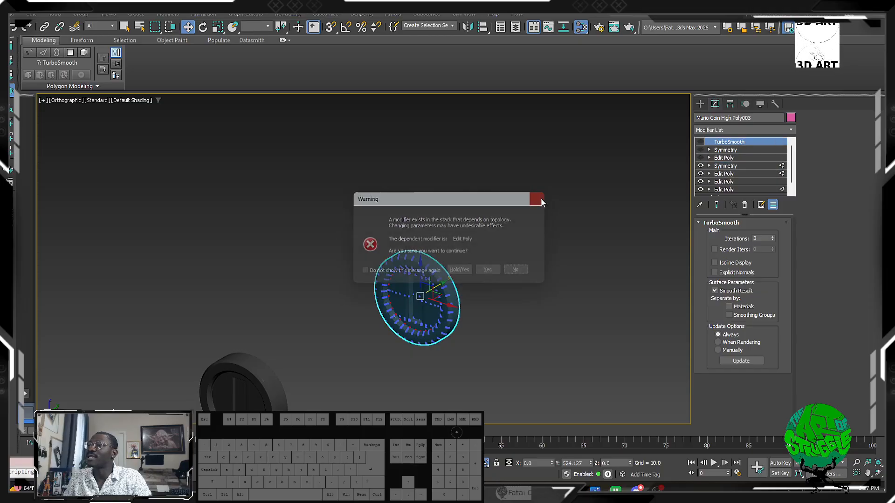
click(701, 165)
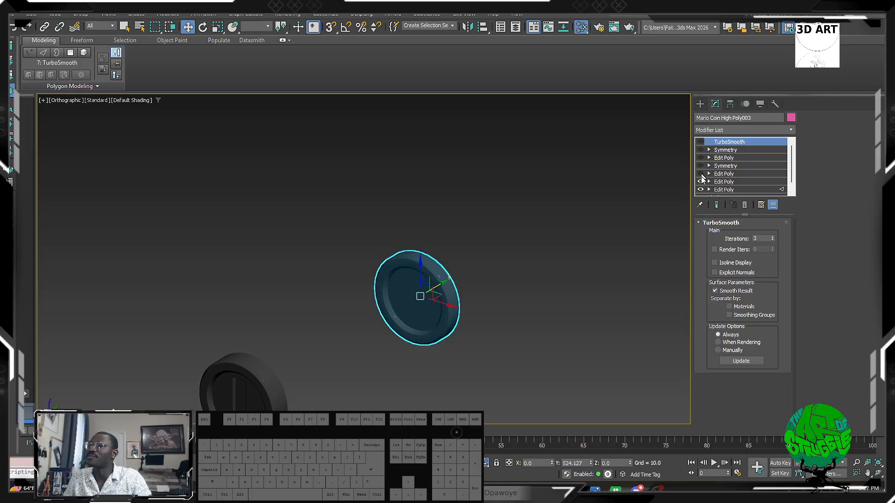
click(700, 173)
alt+middle_drag(449, 315, 462, 289)
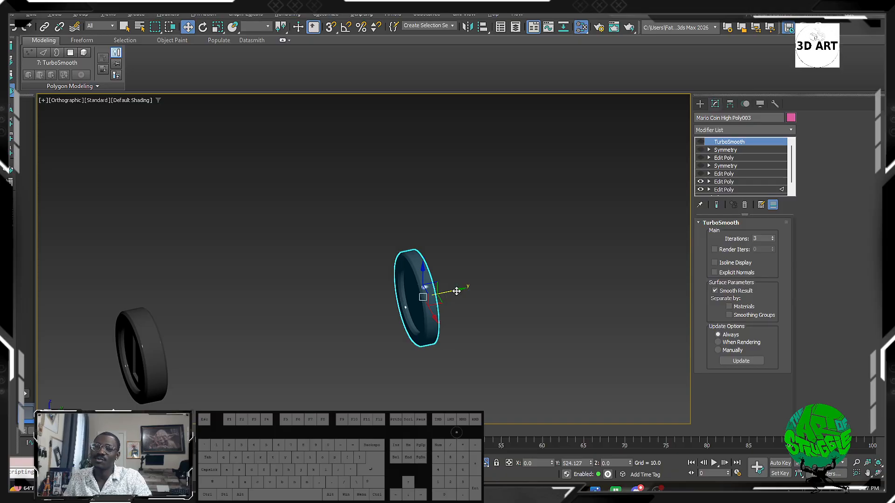
Step: Move the copied coin beside the original, to about X 216.5 and Y -8.9
drag(456, 291, 172, 329)
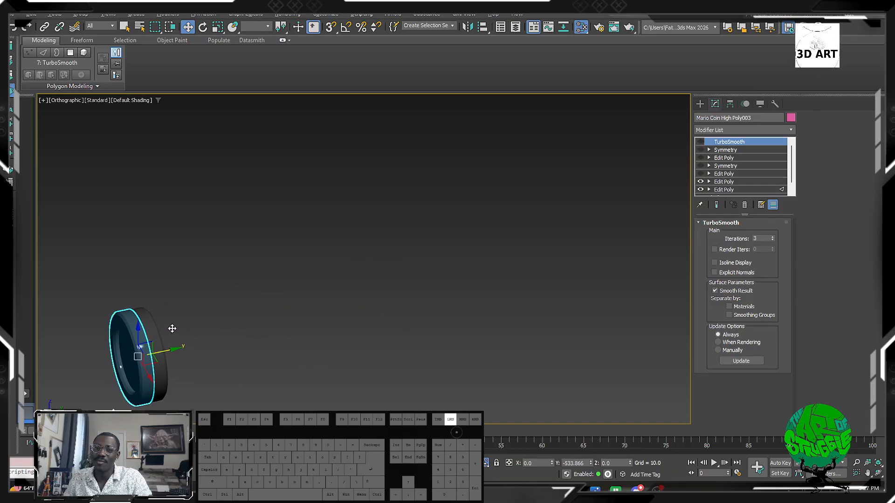
key(z)
alt+middle_drag(339, 309, 441, 252)
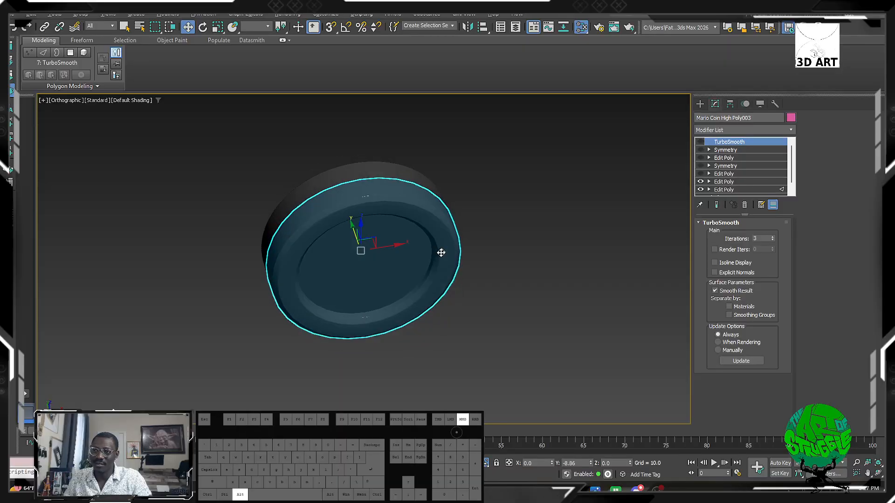
drag(382, 245, 622, 208)
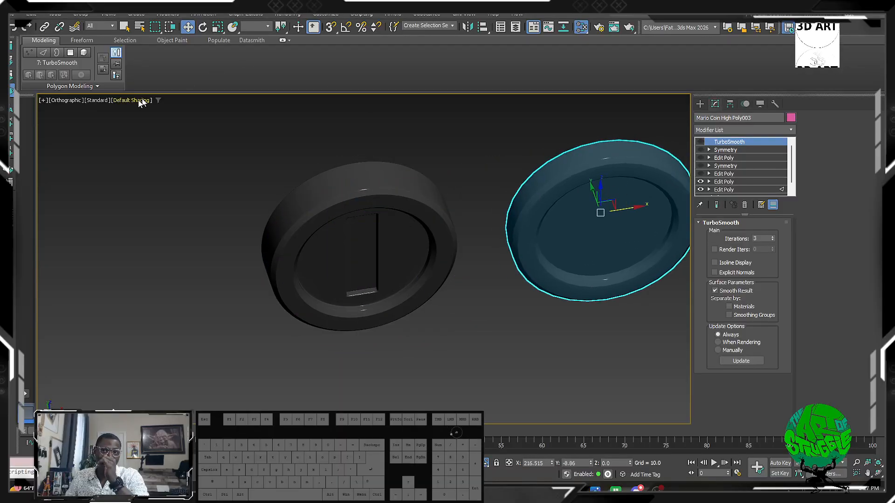
Step: Configure the viewport statistics to cover Total + Selection and include the triangle count
click(79, 101)
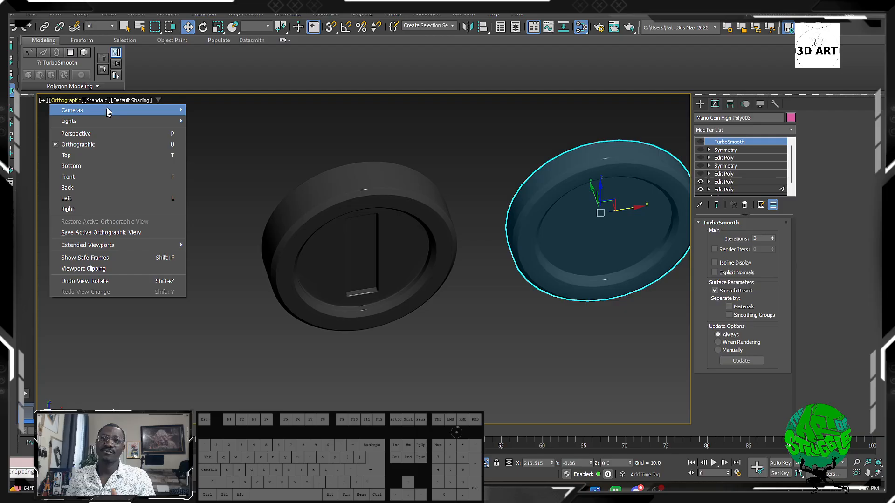
click(43, 101)
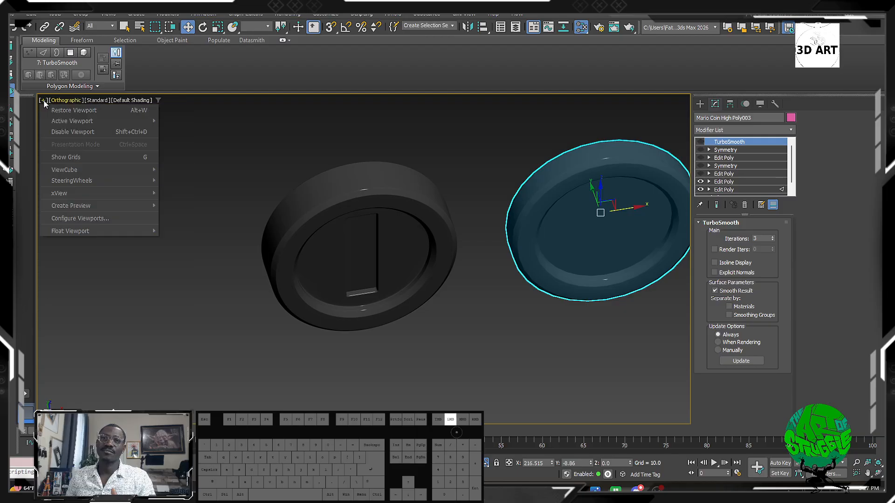
click(90, 219)
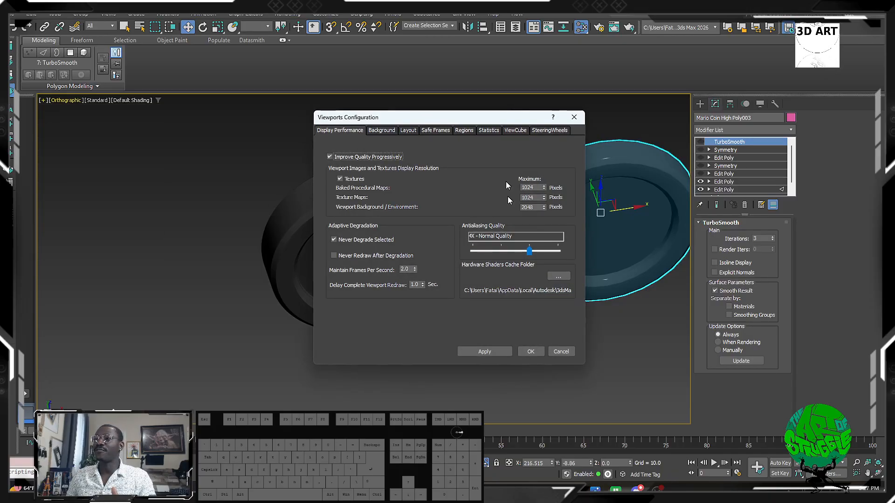
click(487, 131)
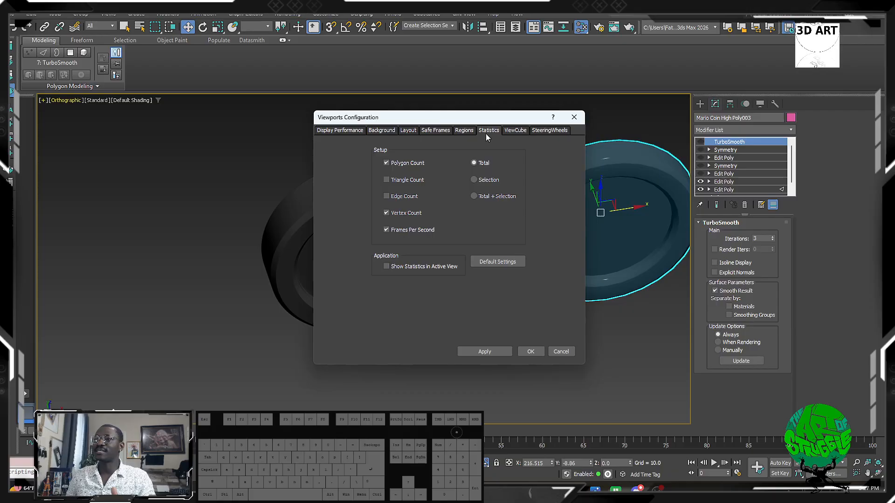
click(475, 196)
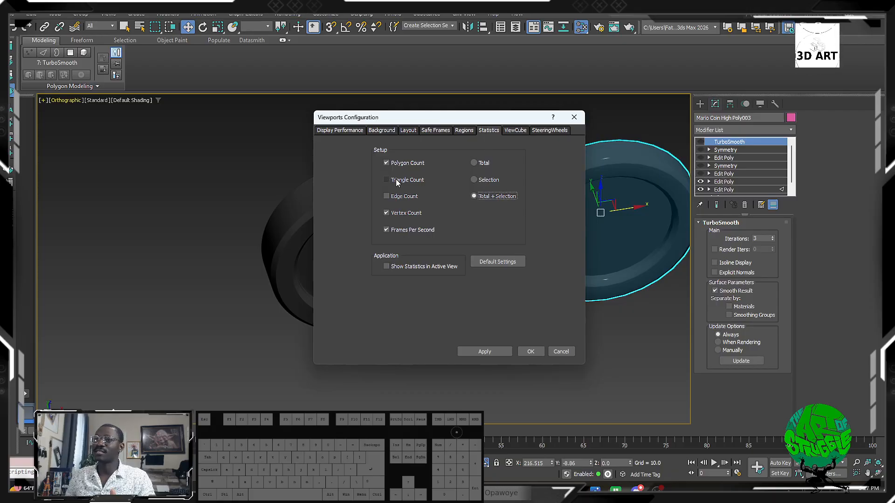
click(397, 180)
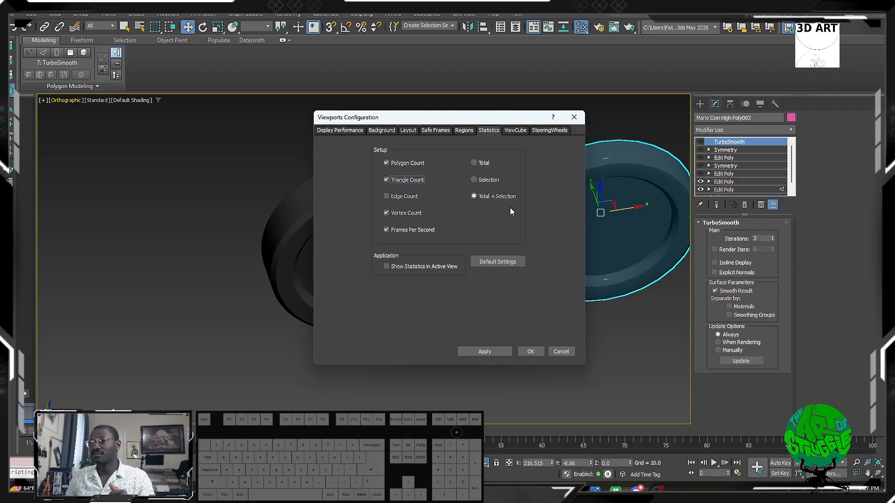
click(530, 352)
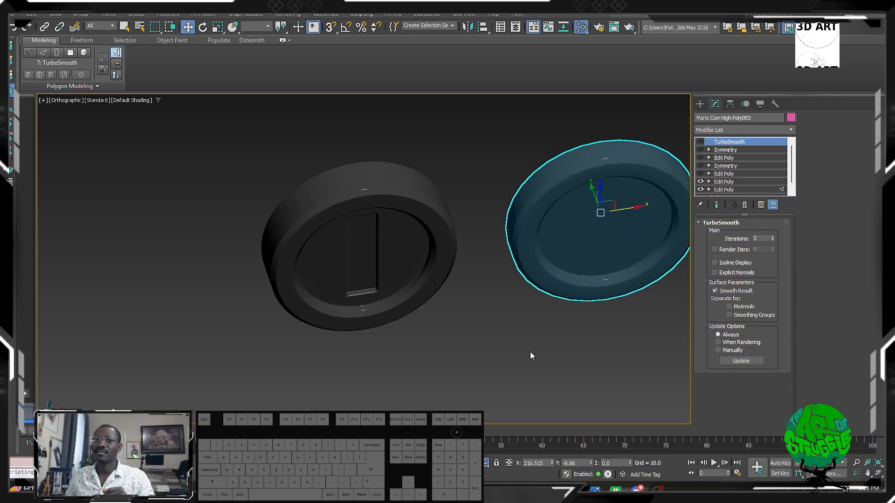
Step: Enable Show Statistics in Active View in the viewport configuration and apply it
click(44, 100)
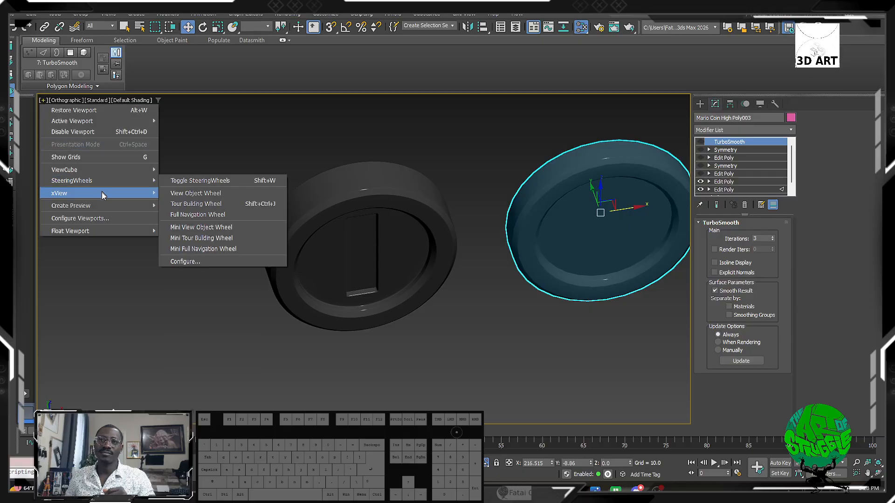
click(106, 217)
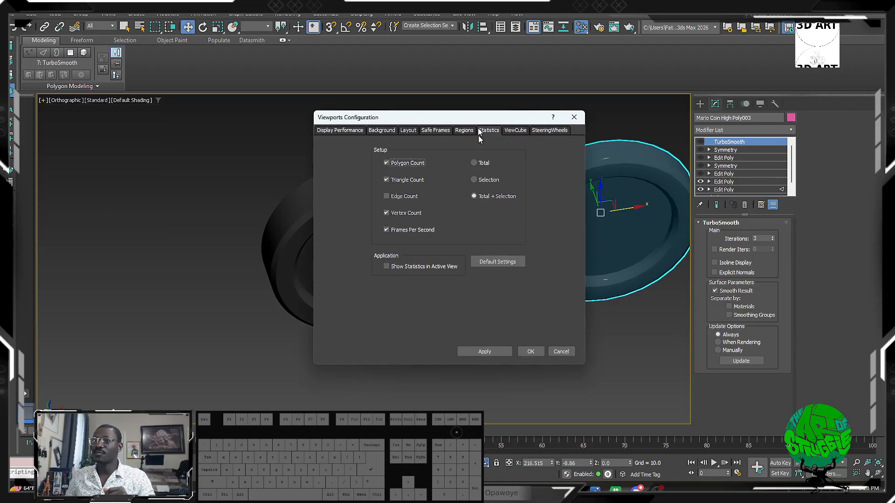
click(409, 270)
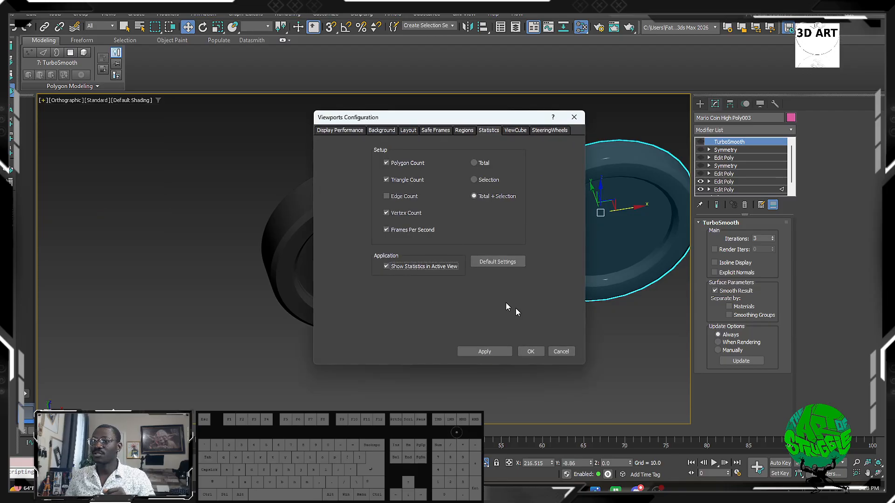
click(503, 353)
click(531, 352)
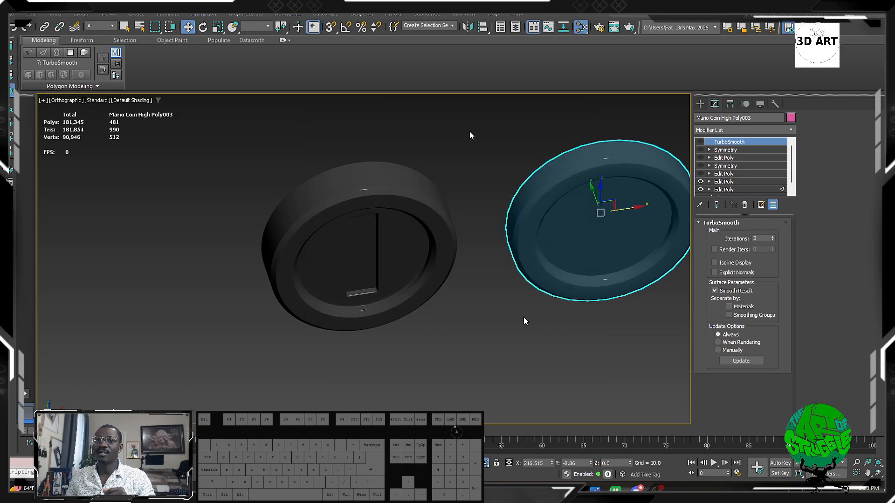
Step: Compare the polygon, triangle and vertex statistics of the original high-poly coin and the unsmoothed copy
click(485, 155)
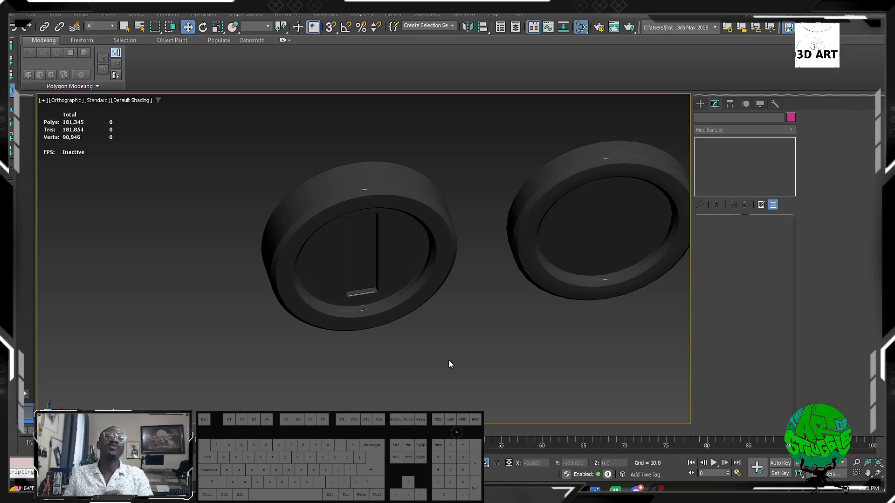
drag(467, 145, 425, 188)
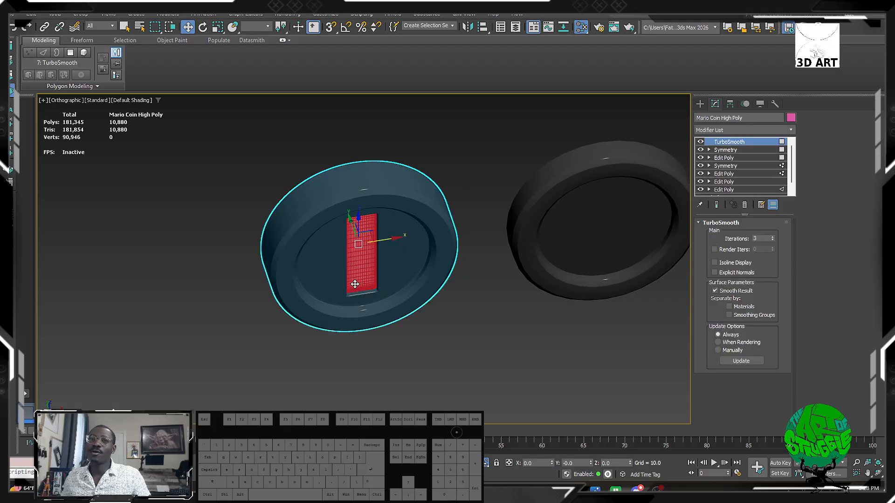
click(699, 105)
alt+middle_drag(368, 242, 383, 247)
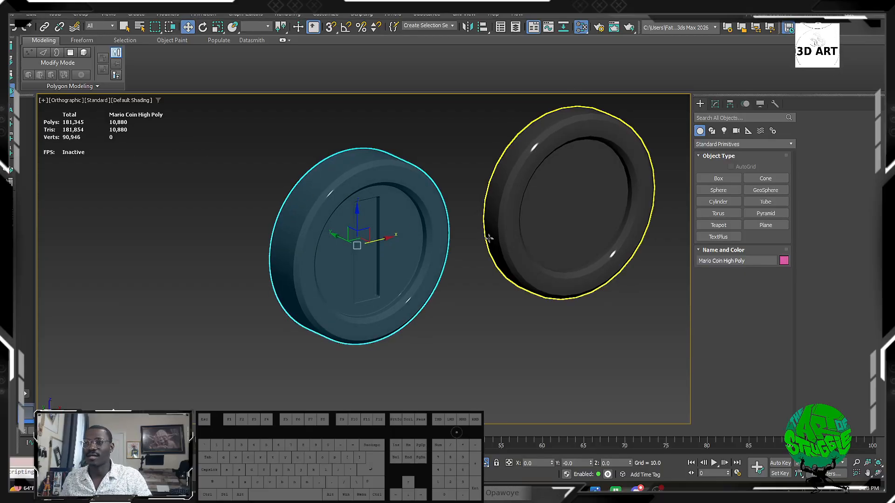
alt+middle_drag(489, 198, 469, 212)
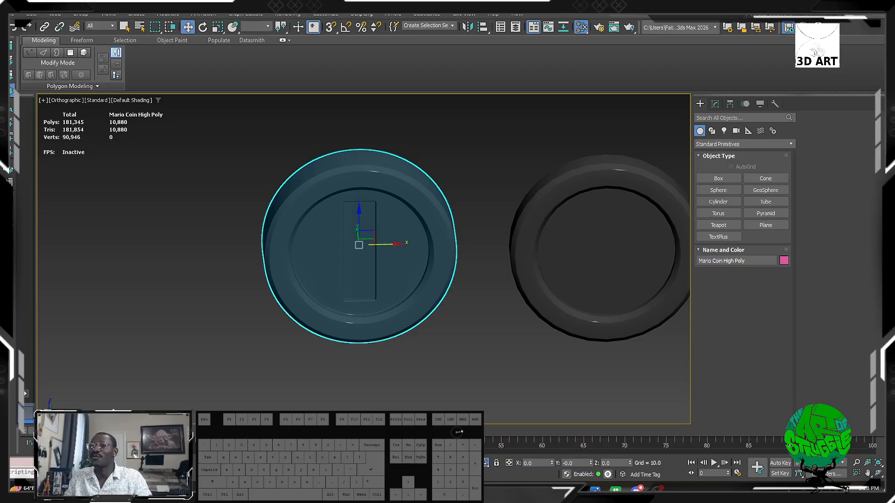
click(559, 191)
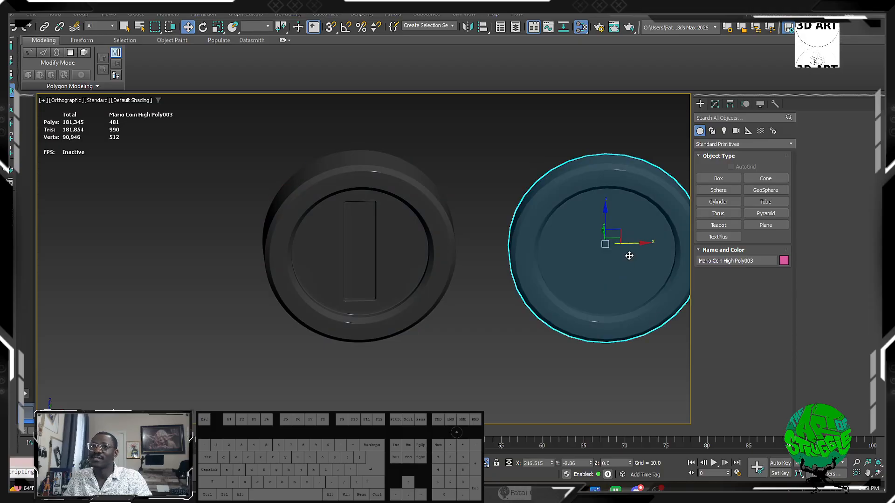
middle_drag(629, 256, 482, 264)
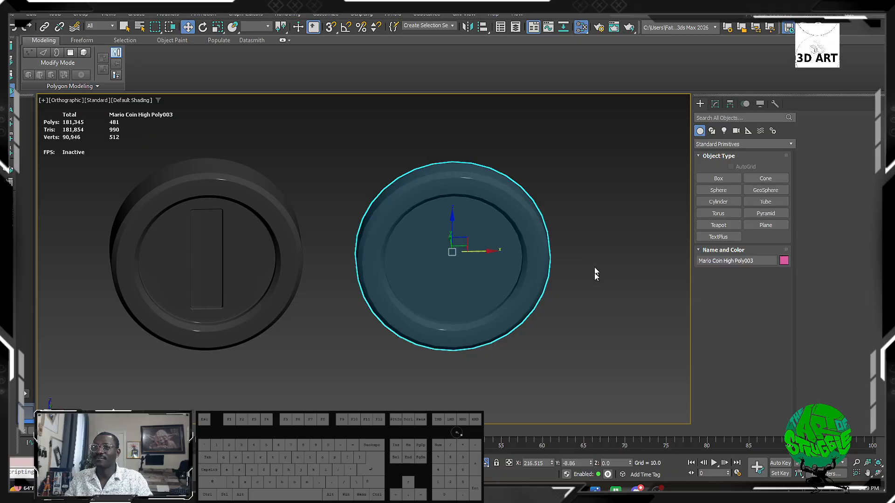
shift+drag(486, 250, 488, 250)
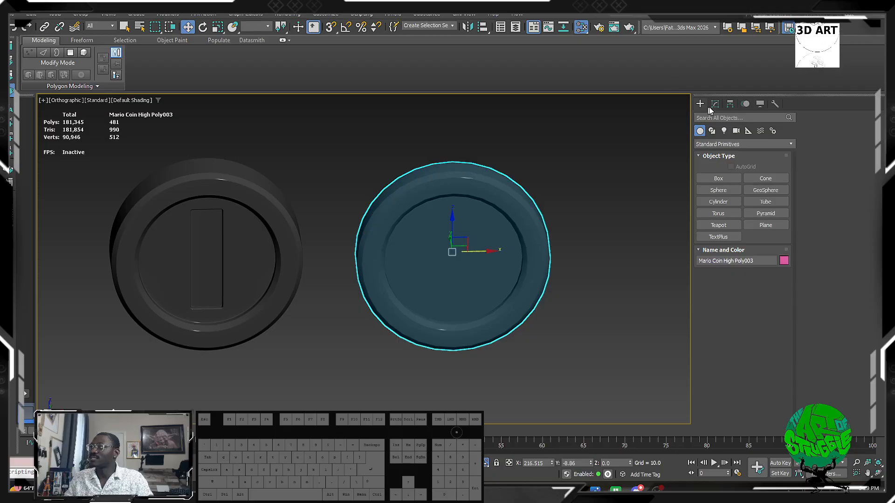
Step: Turn the upper Symmetry modifier back on for the copied coin, keeping TurboSmooth off
click(715, 104)
alt+middle_drag(689, 125, 485, 170)
click(701, 149)
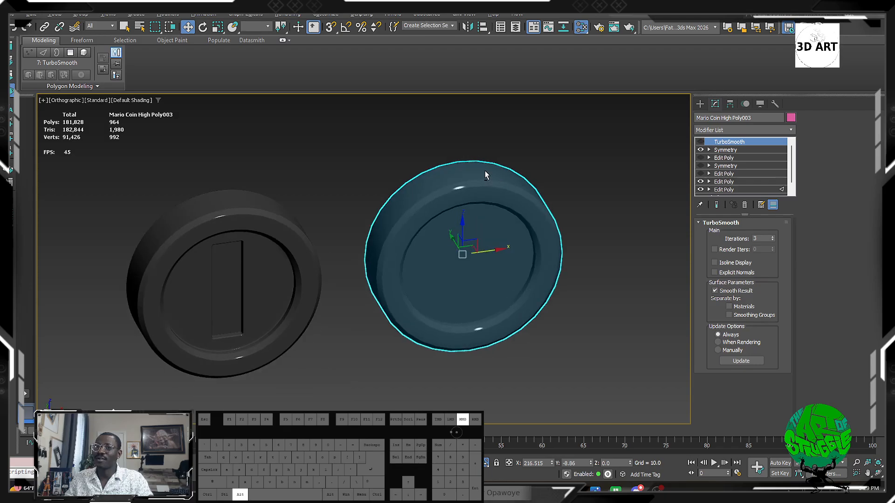
drag(543, 128, 453, 298)
alt+middle_drag(474, 246, 503, 217)
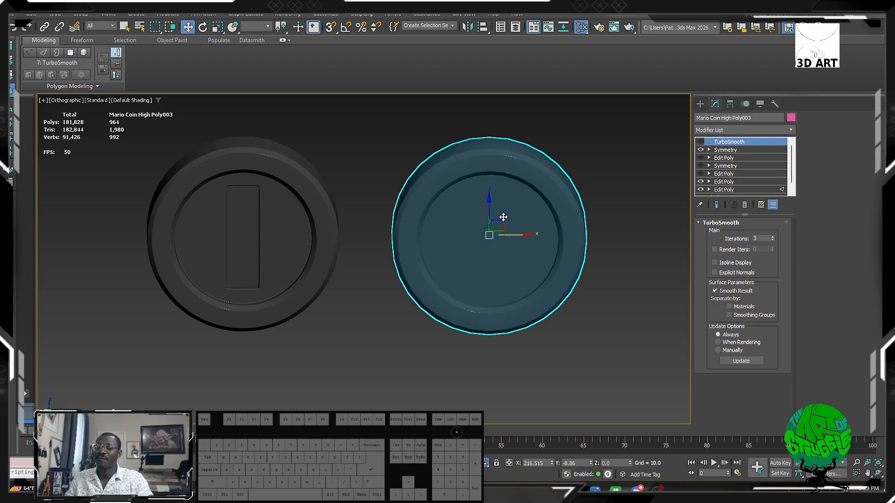
Step: Move the copied coin slightly closer to the original, to about X 197.9
mouse_move(523, 236)
mouse_down()
mouse_move(480, 234)
mouse_move(512, 233)
mouse_up()
middle_drag(514, 230, 462, 239)
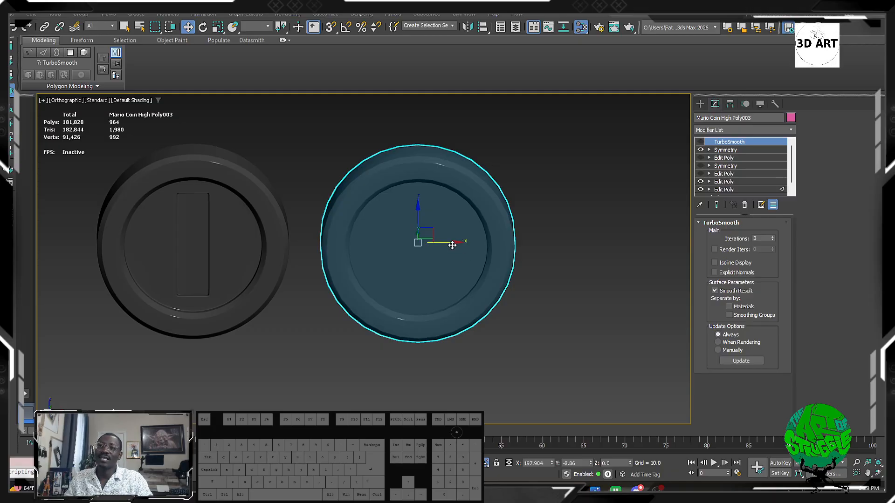
click(505, 247)
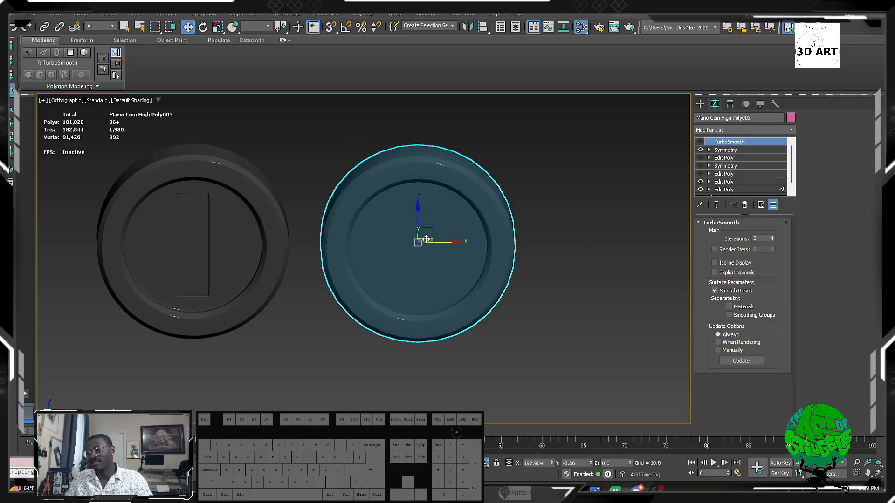
Step: Clone the unsmoothed coin along the X axis to about X 407.6, accepting the clone options
alt+middle_drag(418, 219, 366, 198)
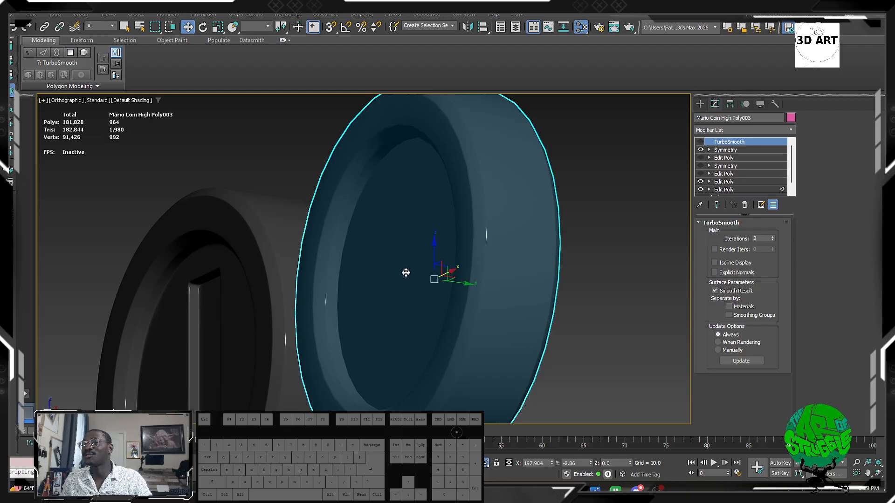
alt+middle_drag(407, 271, 459, 276)
scroll(458, 276, down, 3)
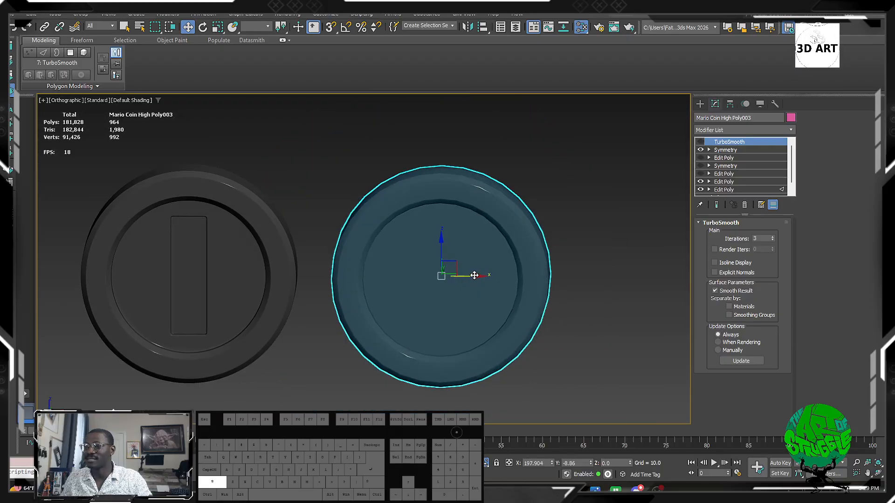
shift+drag(473, 276, 741, 275)
click(449, 285)
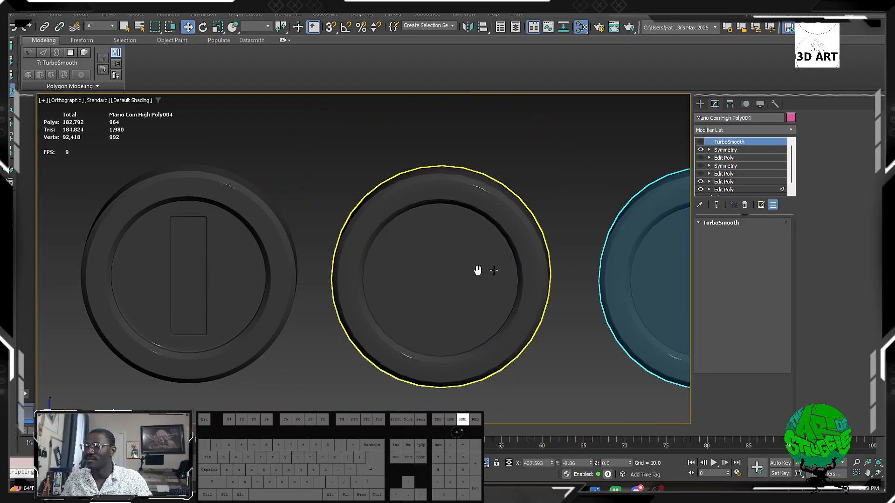
Step: Convert the newly cloned coin to an Editable Poly
middle_drag(478, 269, 42, 273)
right_click(322, 267)
mouse_move(379, 386)
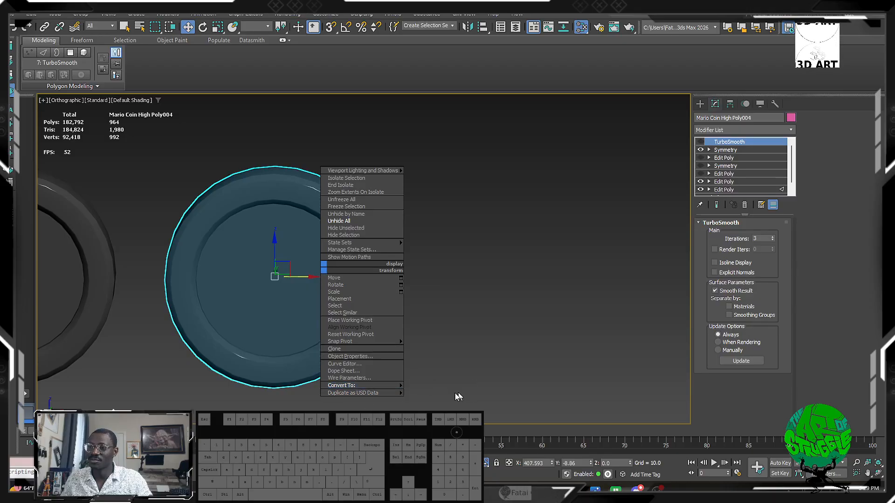
click(415, 392)
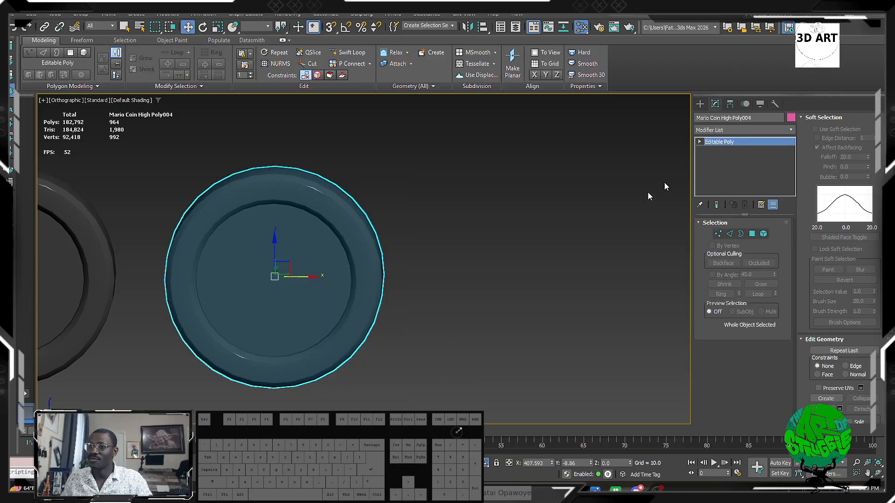
Step: Select the recessed center polygons on both coin faces, grow the selection over the recess walls, and delete them
click(752, 235)
click(258, 239)
alt+middle_drag(258, 240, 233, 248)
ctrl+click(299, 268)
alt+middle_drag(299, 268, 480, 282)
ctrl+click(289, 280)
click(756, 284)
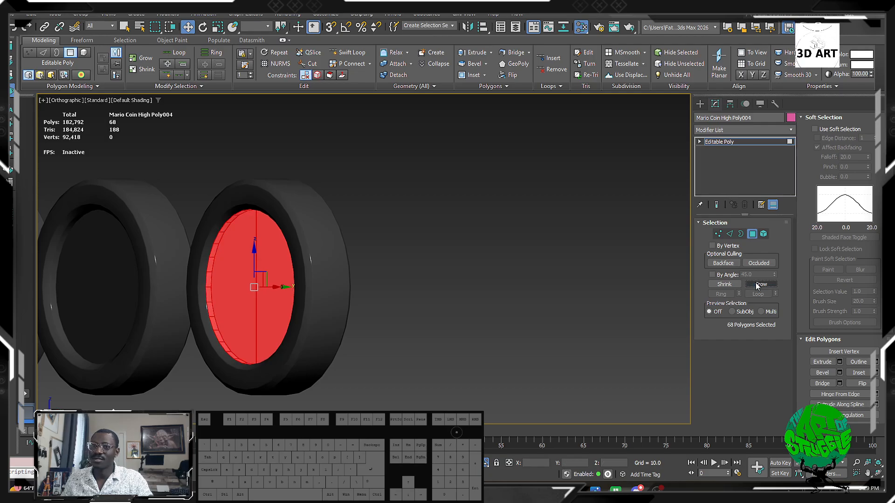
click(756, 283)
click(756, 283)
click(756, 284)
click(756, 284)
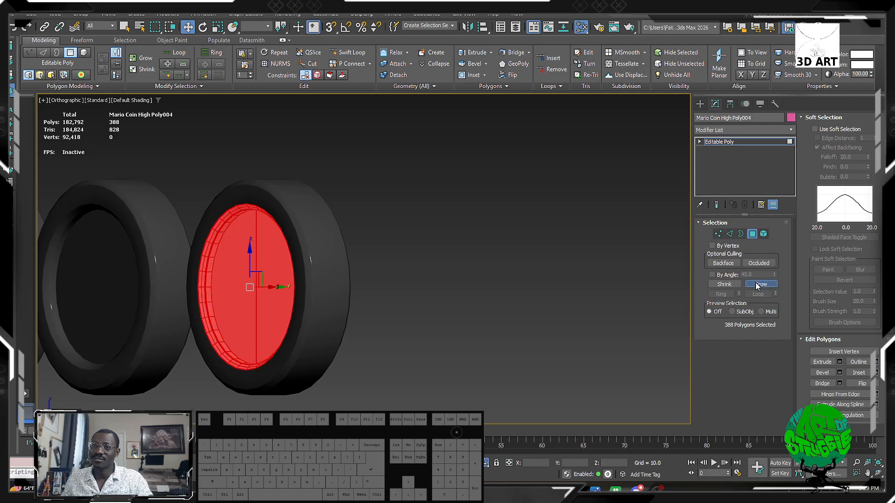
alt+middle_drag(303, 280, 345, 284)
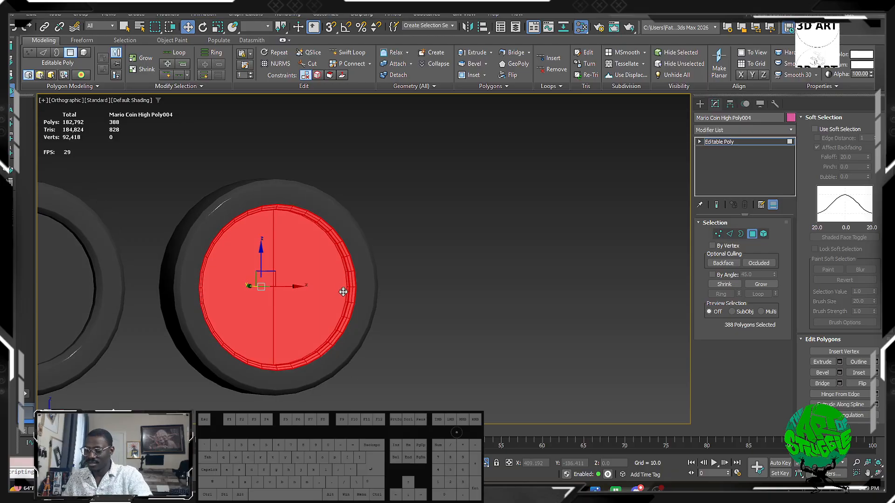
key(Delete)
Step: Cap the open border on both faces of the unsmoothed coin copy
click(740, 235)
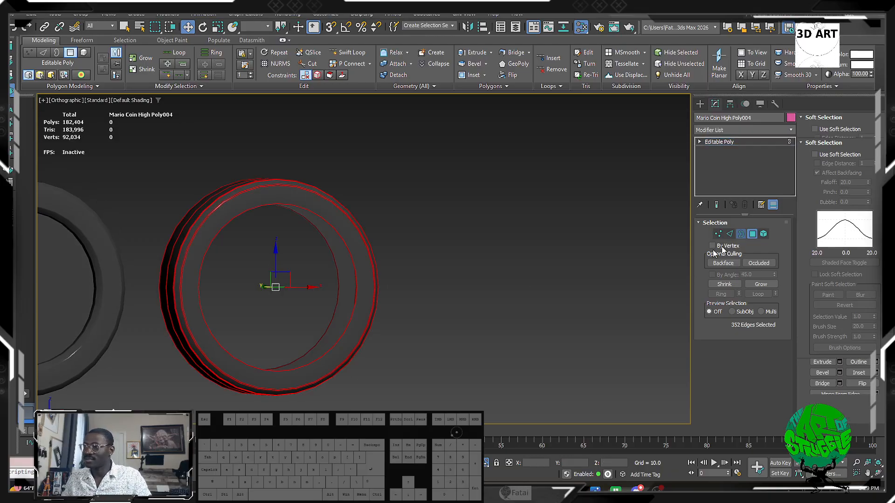
click(436, 290)
click(357, 288)
right_click(357, 288)
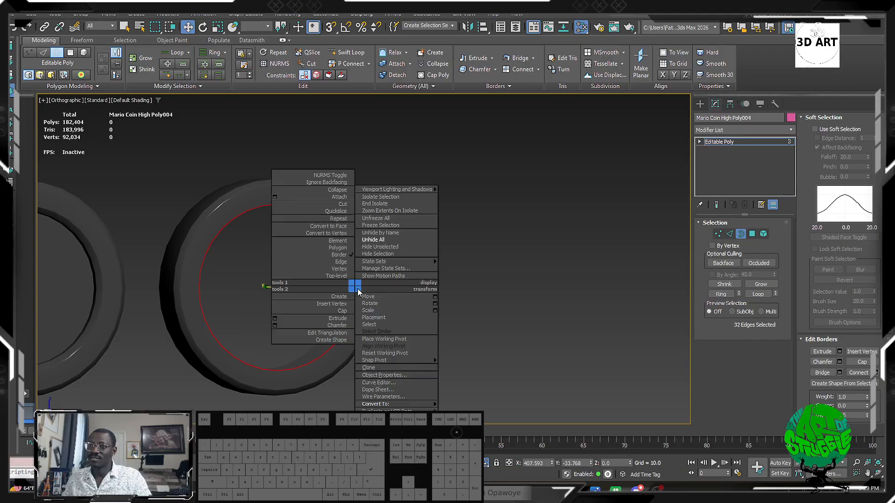
click(339, 318)
alt+middle_drag(404, 216, 295, 295)
right_click(380, 245)
click(365, 280)
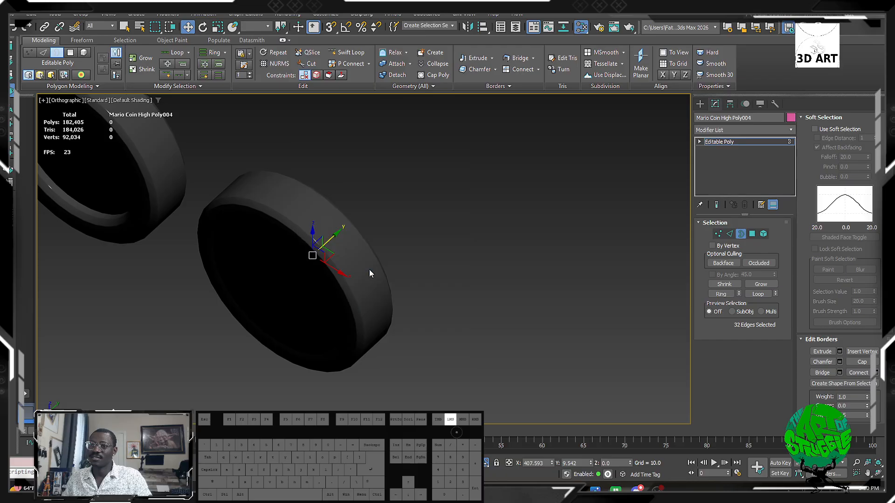
Step: Examine the capped coin's edge layout from both sides in shaded, wireframe and edged-faces display
mouse_move(369, 270)
alt+middle_down()
mouse_move(338, 244)
mouse_move(327, 268)
mouse_move(356, 240)
mouse_move(367, 192)
mouse_move(373, 200)
alt+middle_up()
key(F4)
scroll(373, 200, up, 5)
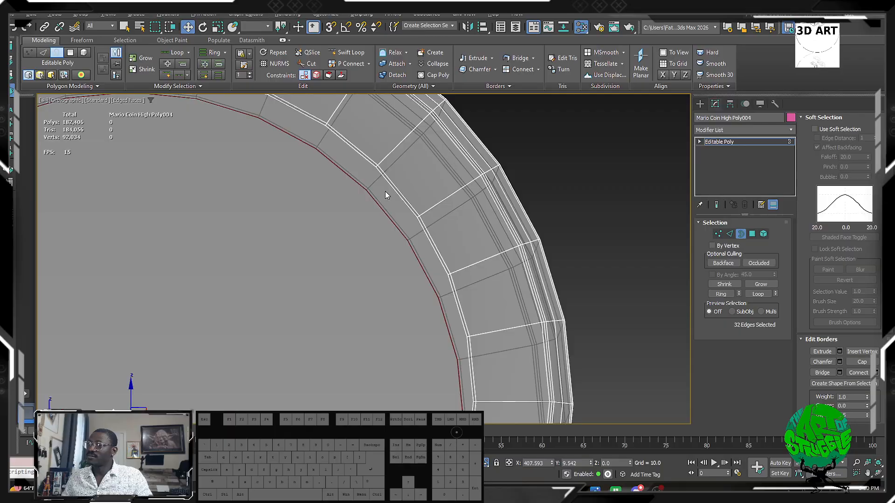
scroll(410, 208, down, 6)
click(700, 103)
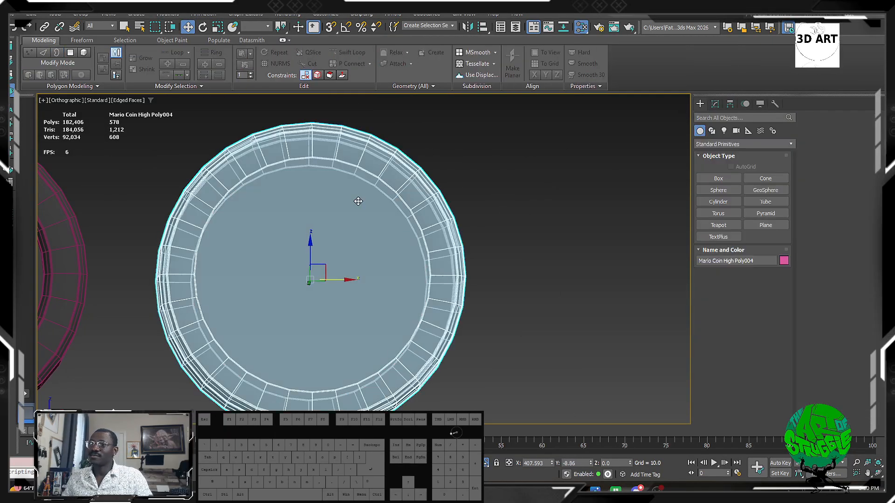
scroll(343, 205, up, 4)
key(F3)
key(F3)
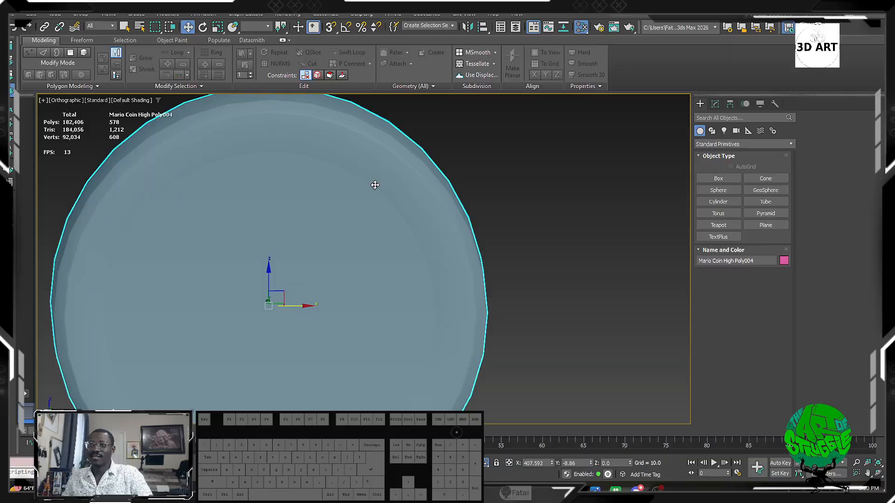
key(F3)
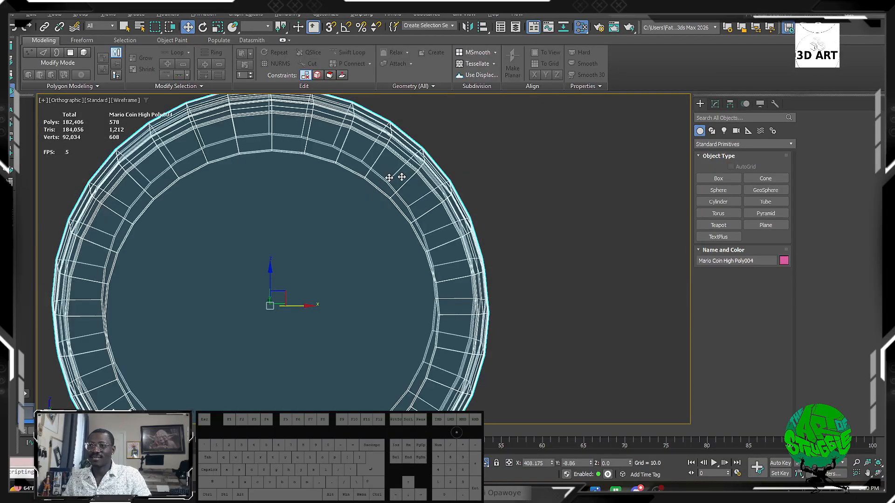
click(482, 194)
scroll(467, 210, down, 3)
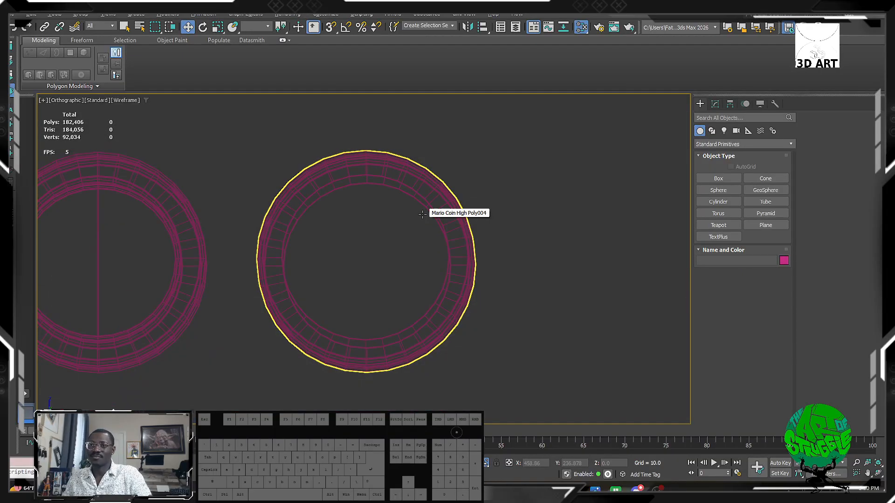
click(404, 194)
key(F3)
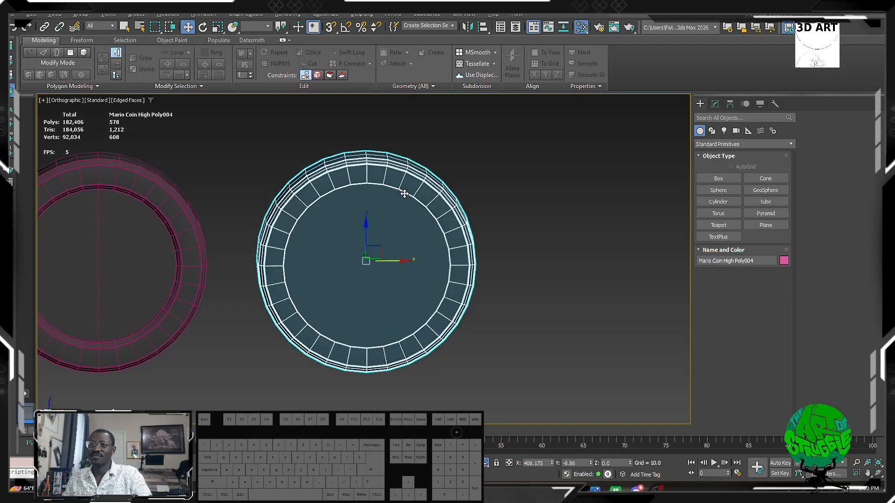
key(F4)
key(F4)
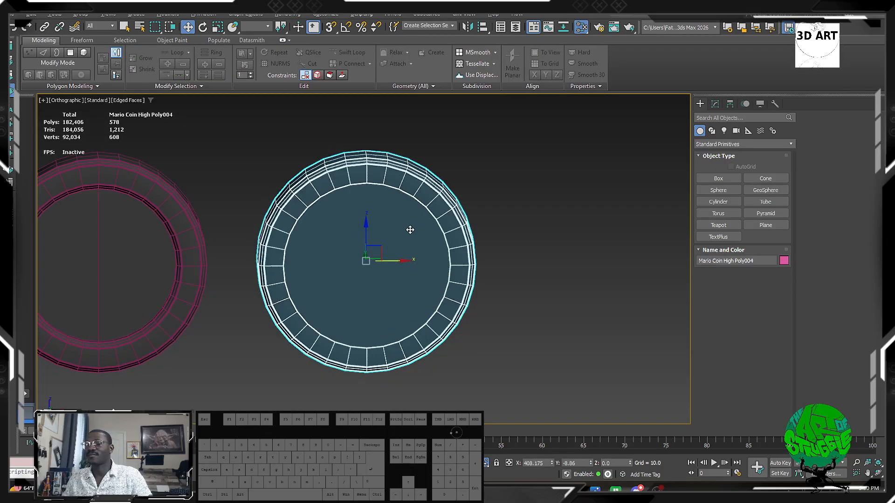
click(156, 242)
click(326, 239)
alt+middle_drag(335, 239, 420, 201)
Step: Select the cap polygon on each coin face, grow the selection over the surrounding ring, and delete it
click(715, 104)
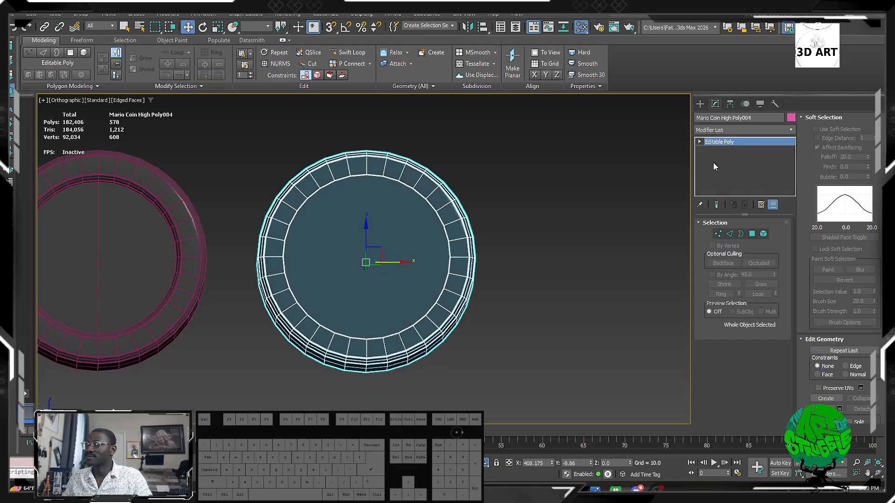
click(752, 233)
click(380, 224)
scroll(364, 230, up, 4)
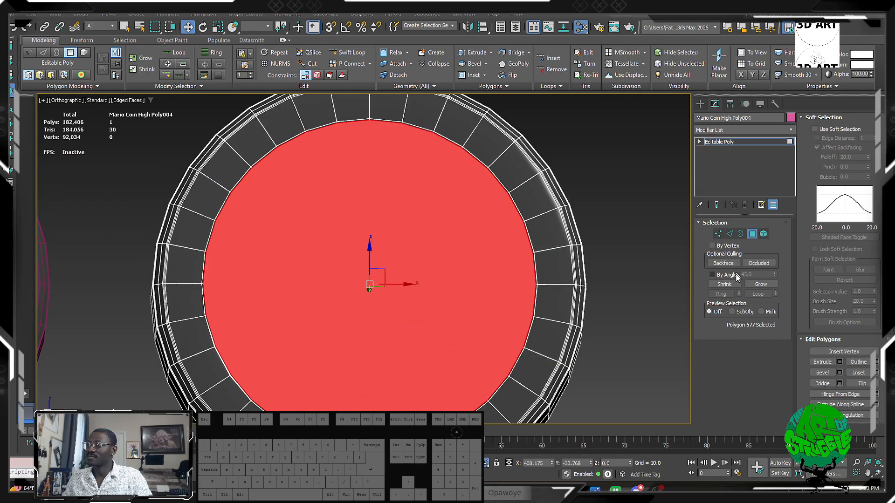
click(756, 286)
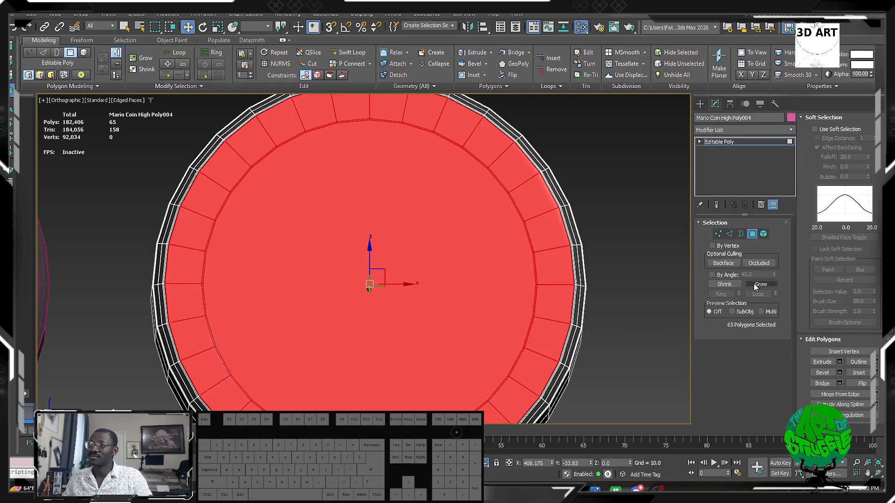
key(Delete)
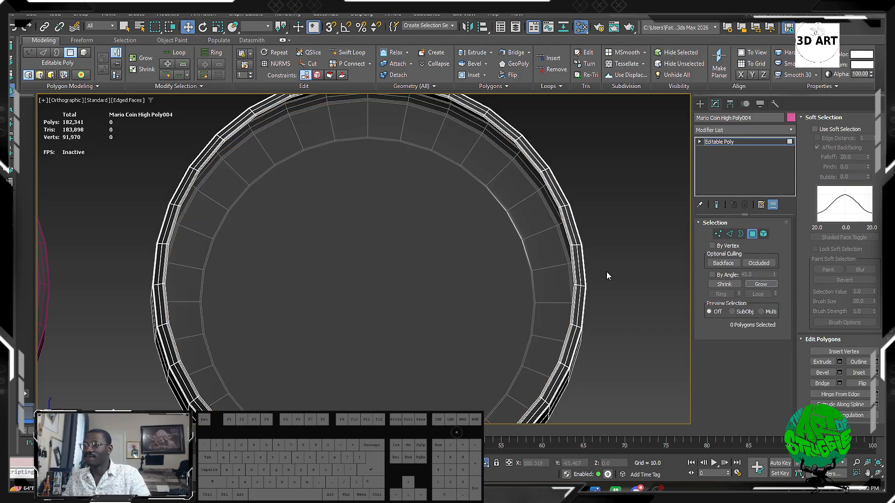
alt+middle_drag(608, 275, 583, 275)
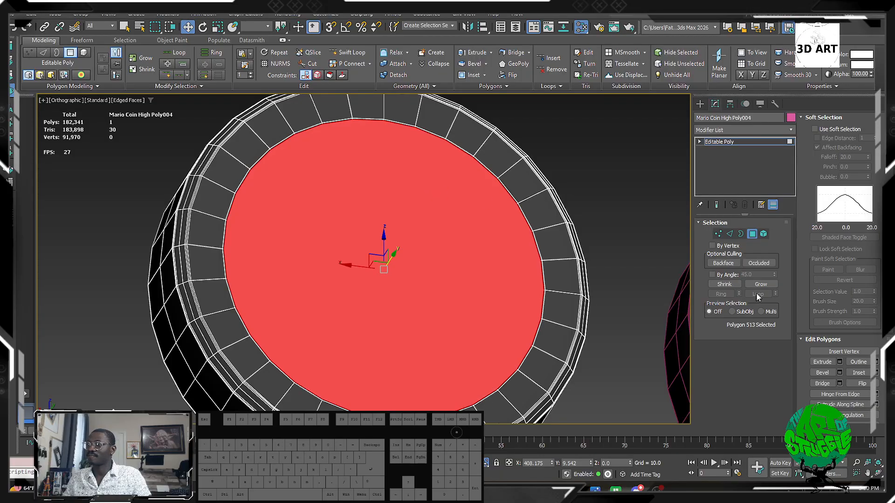
click(761, 284)
key(Delete)
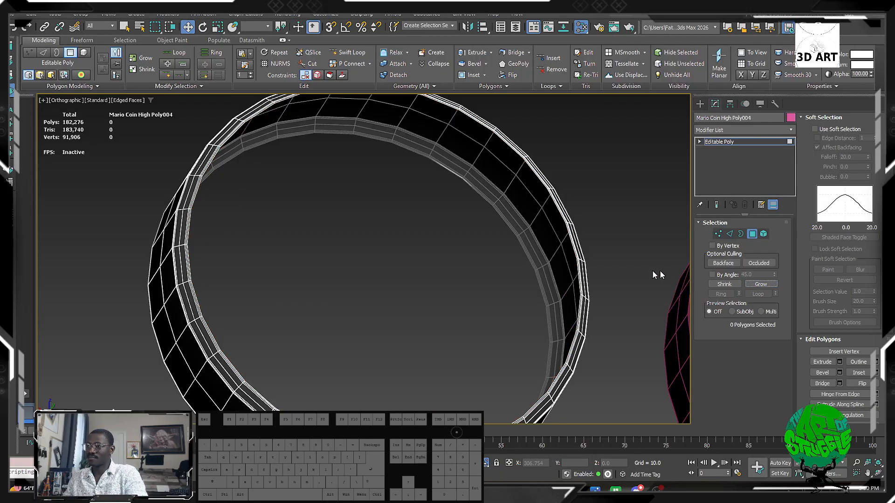
Step: Cap the widened open borders on both faces of the coin
click(741, 234)
click(574, 237)
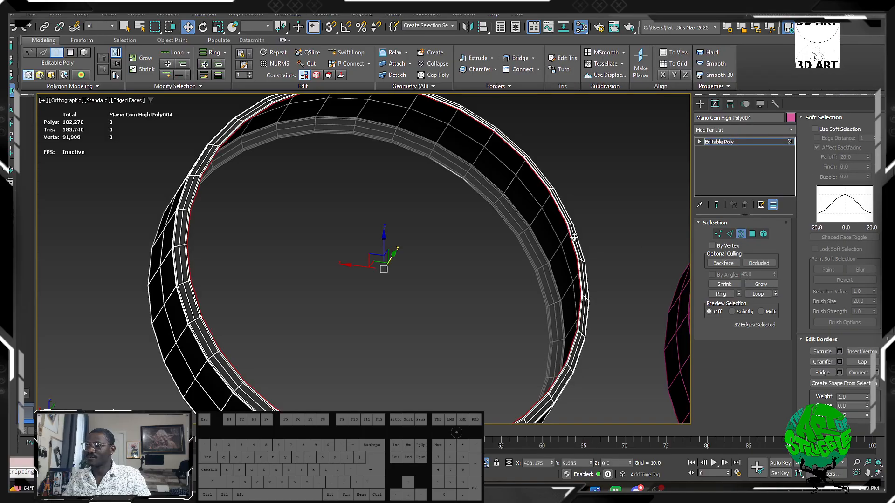
right_click(573, 237)
click(529, 259)
alt+middle_drag(528, 259, 413, 163)
click(412, 163)
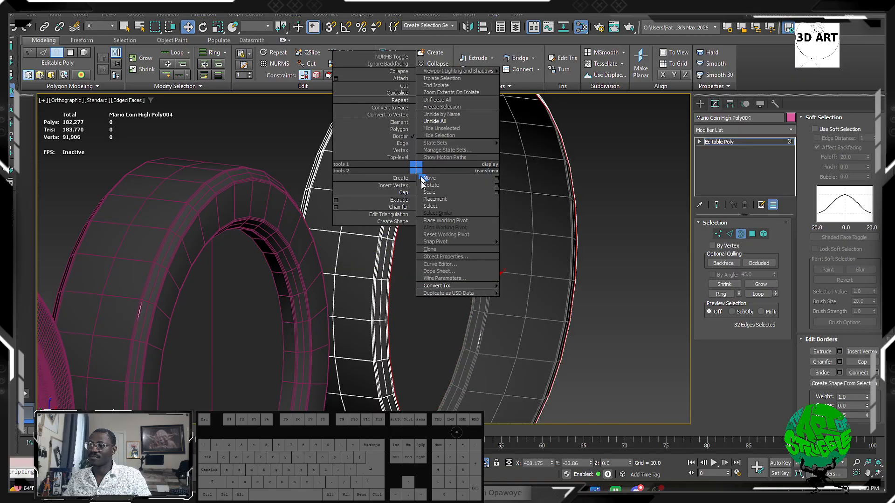
right_click(416, 168)
click(404, 193)
alt+middle_drag(587, 240, 543, 215)
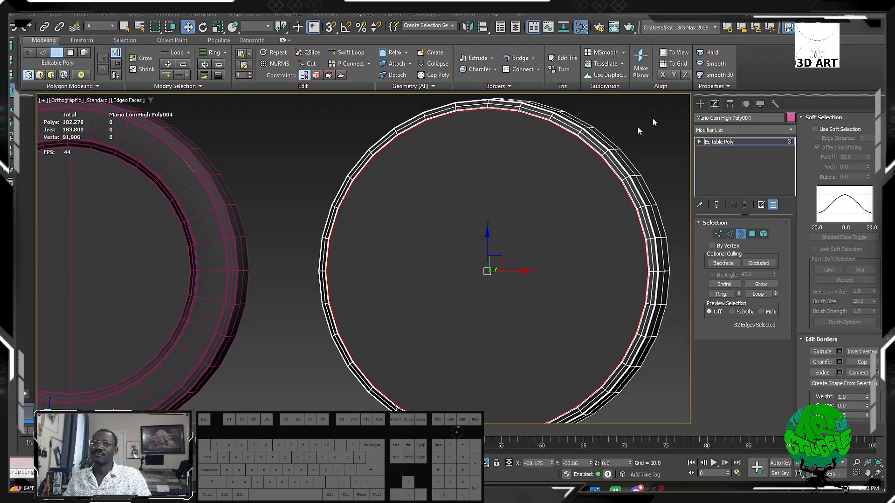
Step: Examine the edge loops remaining around the coin's rim and bevels
click(700, 105)
click(662, 142)
middle_drag(544, 149, 540, 168)
click(541, 166)
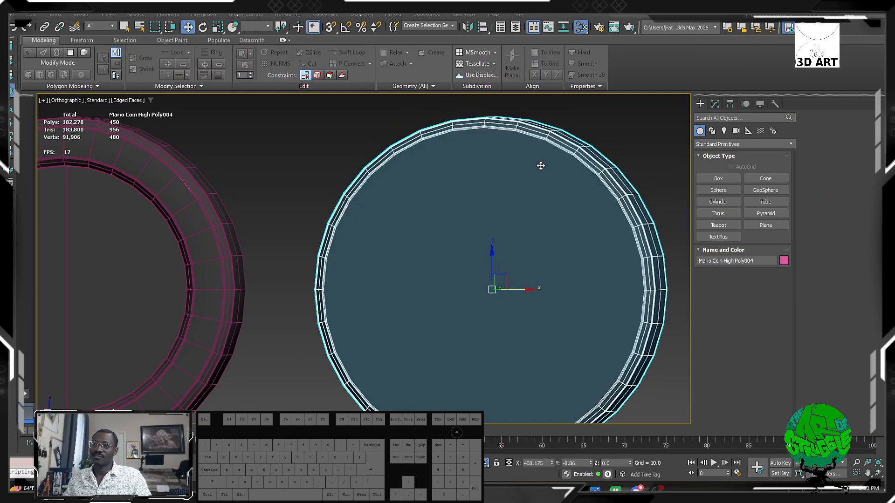
alt+middle_drag(390, 210, 409, 215)
scroll(404, 207, up, 3)
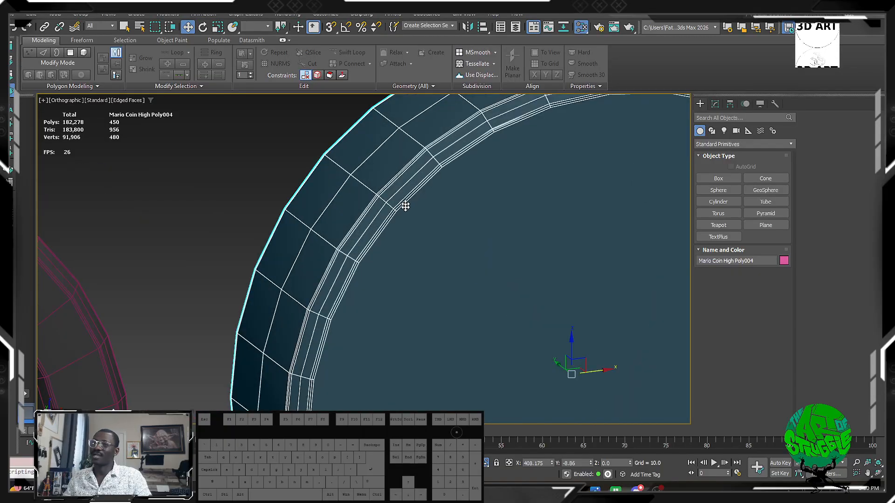
scroll(405, 210, down, 3)
scroll(405, 210, up, 4)
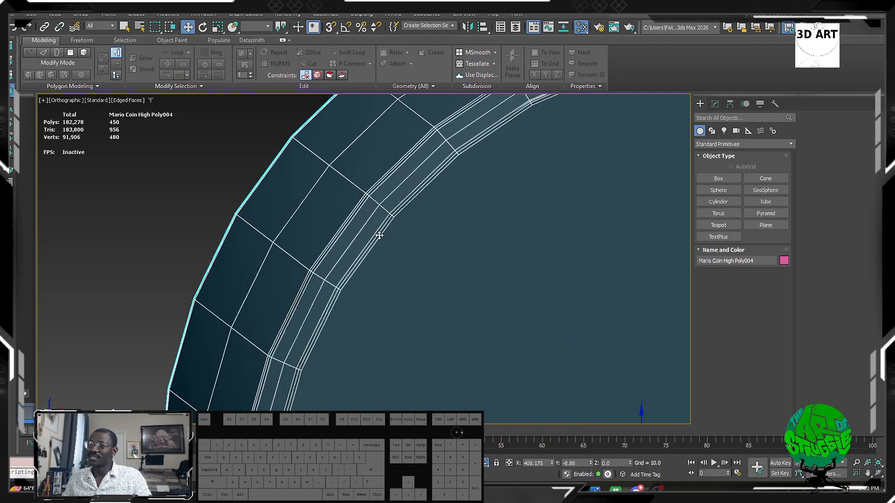
scroll(357, 275, down, 4)
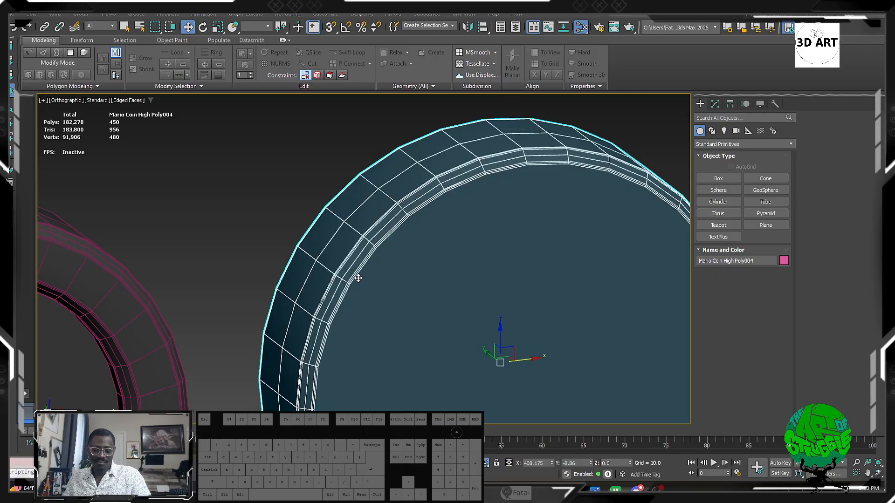
Step: Select the middle edge loop of each rim band and its two narrow bevels on both coin sides, and remove them with their vertices
click(714, 104)
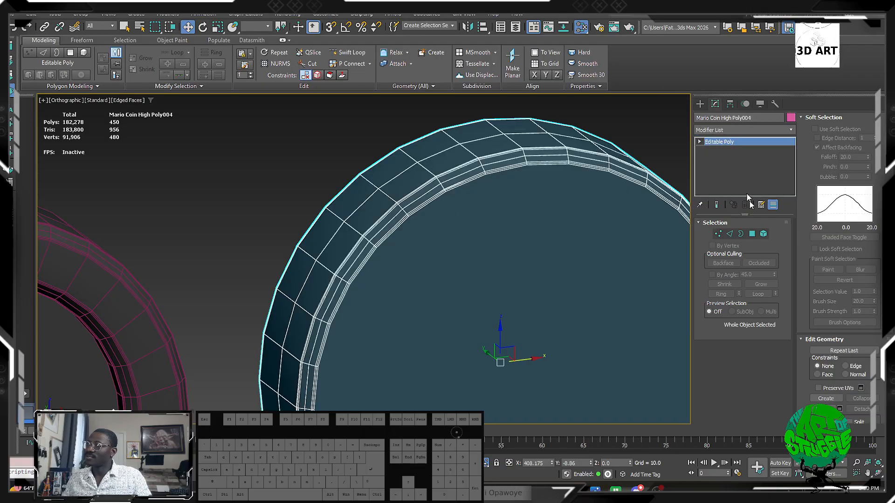
click(730, 234)
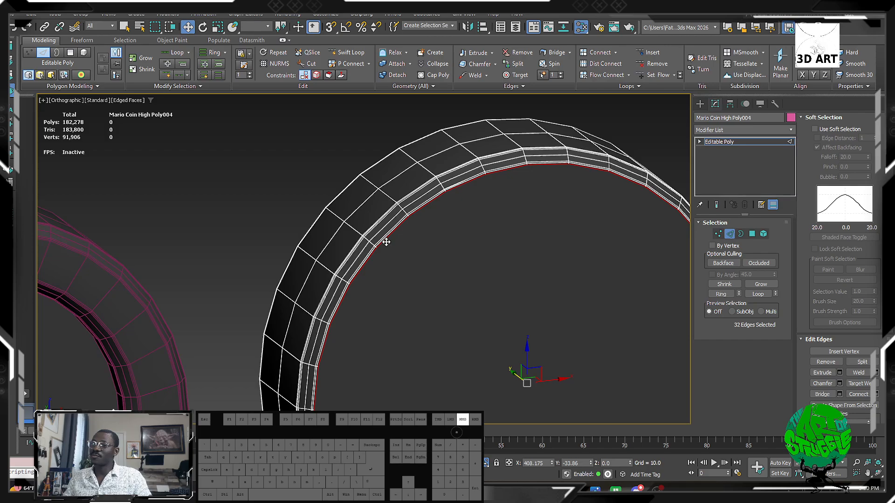
scroll(372, 232, up, 6)
scroll(388, 251, down, 3)
scroll(389, 252, up, 3)
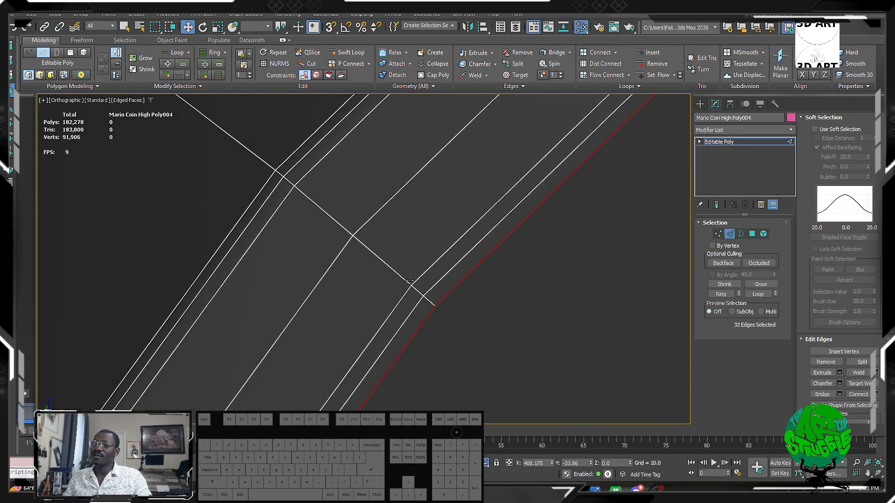
click(410, 281)
alt+middle_drag(409, 281, 438, 280)
double_click(445, 282)
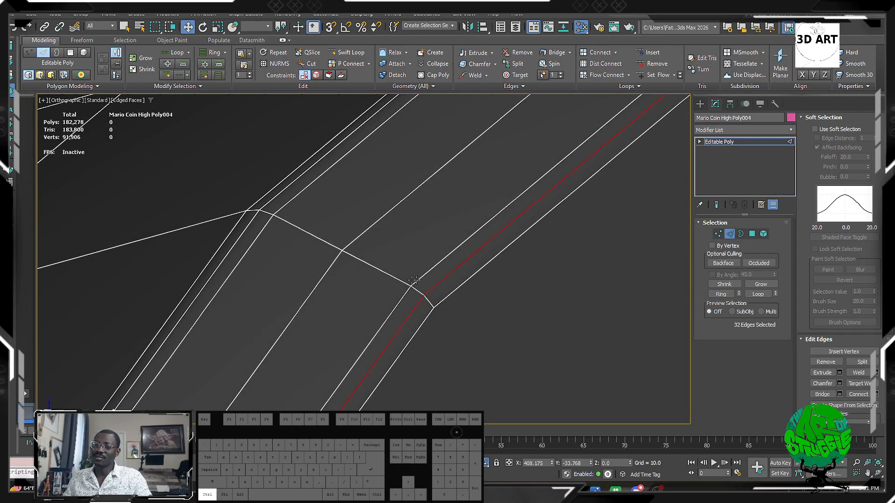
double_click(352, 242)
ctrl+double_click(294, 182)
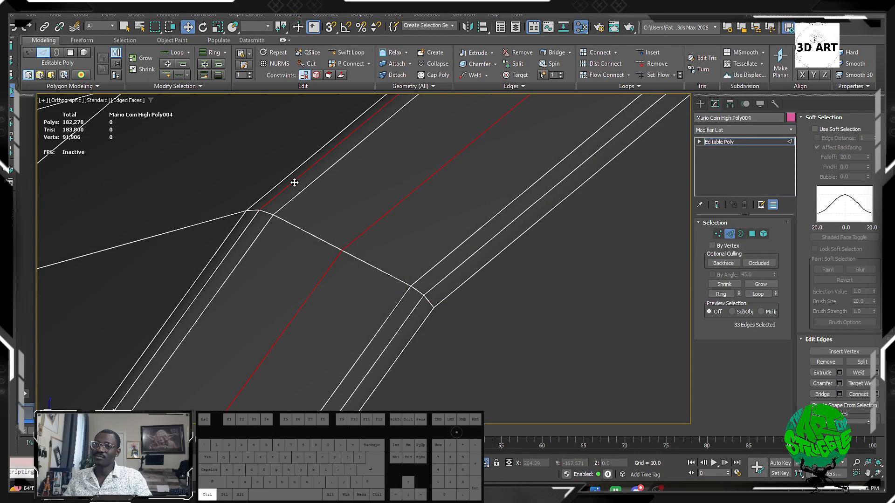
ctrl+double_click(459, 267)
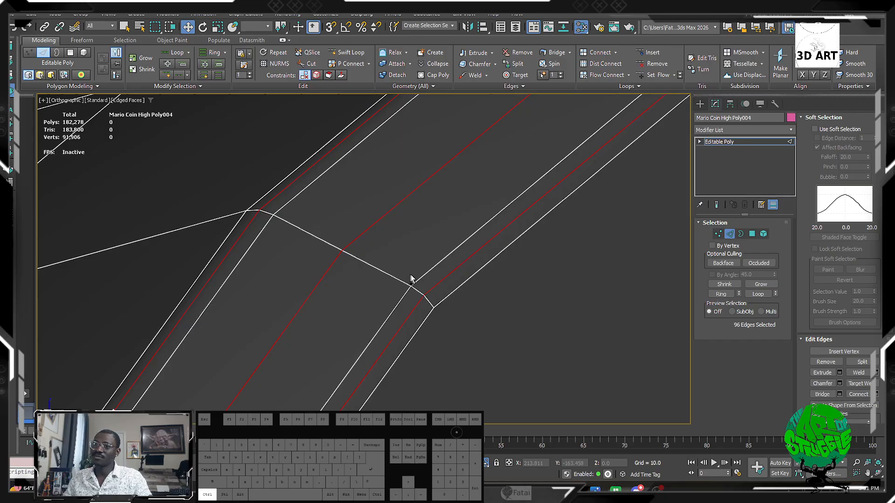
scroll(412, 278, down, 6)
alt+middle_drag(412, 279, 473, 294)
scroll(473, 294, up, 5)
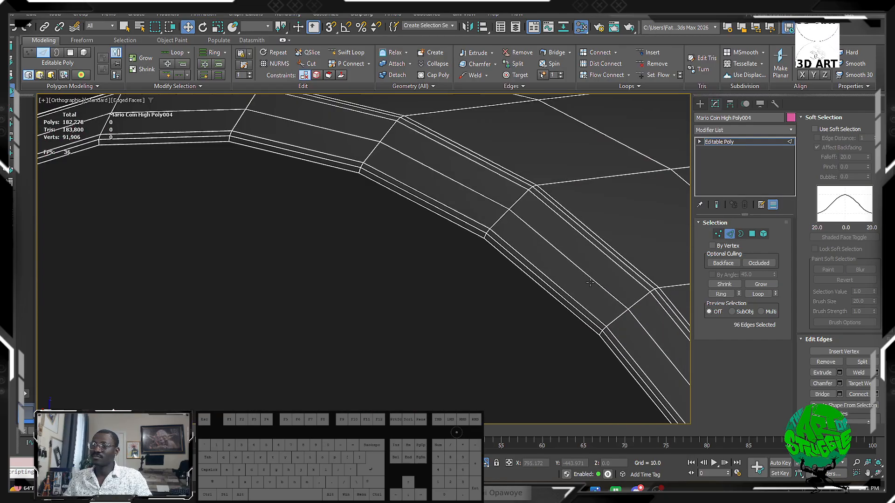
ctrl+double_click(573, 306)
ctrl+double_click(626, 263)
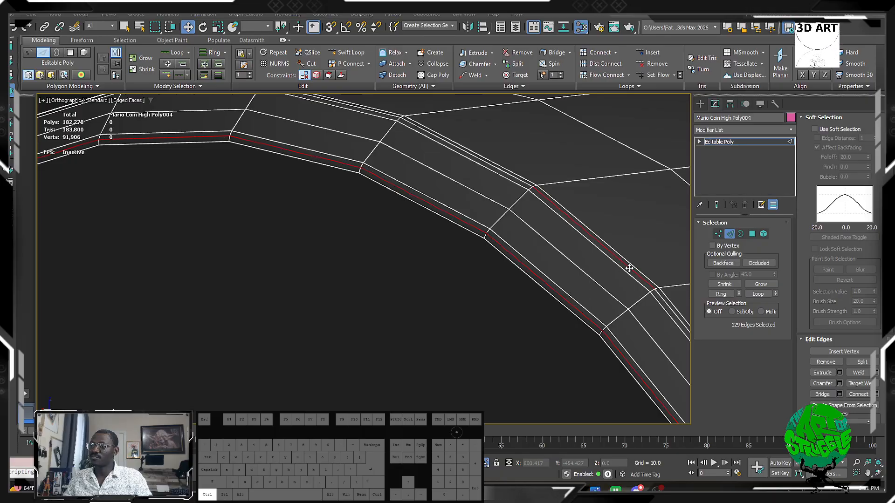
ctrl+double_click(606, 294)
key(ctrl+BackSpace)
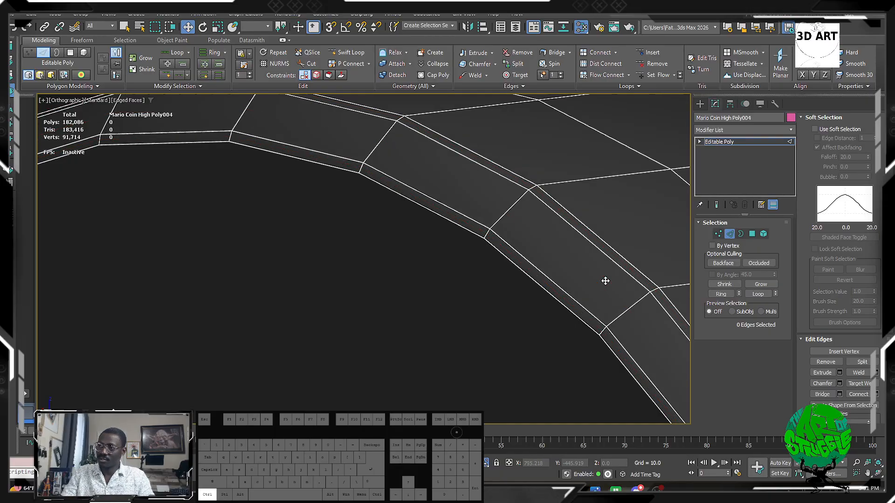
Step: Remove the edge loop running around the middle of the coin's outer side wall, including its vertices
scroll(600, 308, down, 6)
middle_drag(600, 308, 428, 336)
double_click(425, 338)
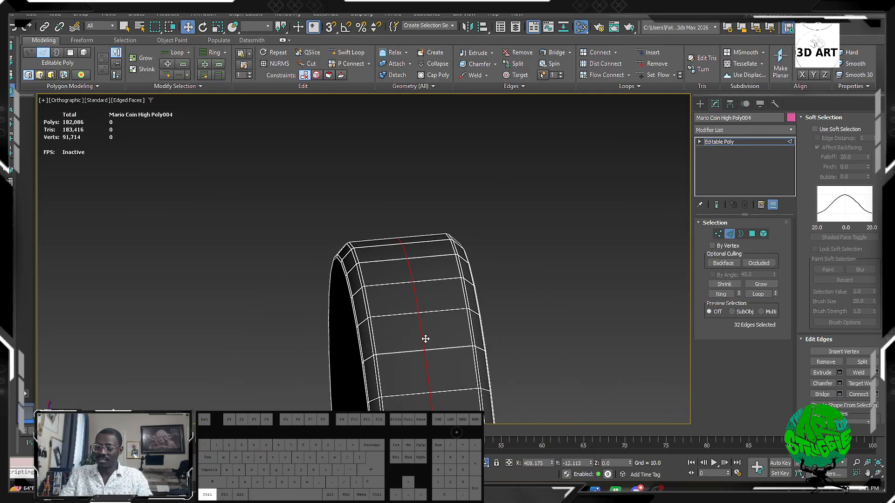
key(ctrl+BackSpace)
Step: Examine the simplified side wall and bevels of the flat-capped coin's rim
alt+middle_drag(565, 376, 308, 258)
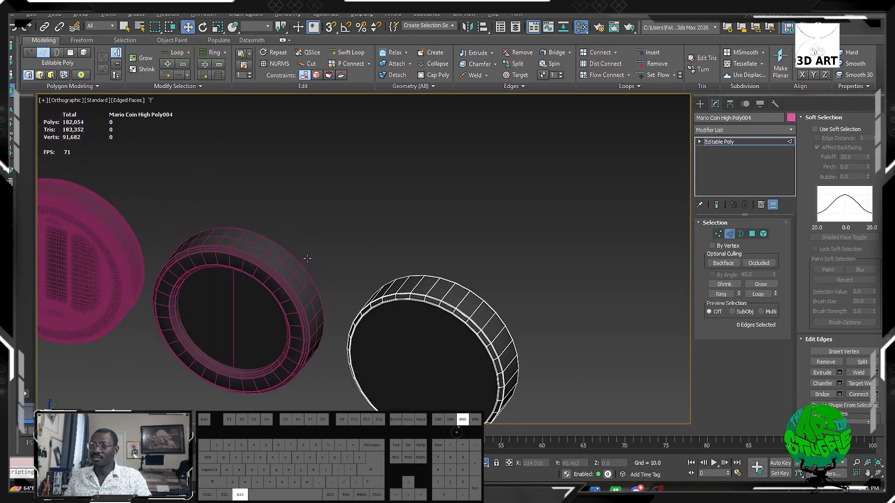
scroll(438, 290, up, 6)
alt+middle_drag(471, 206, 470, 170)
click(505, 246)
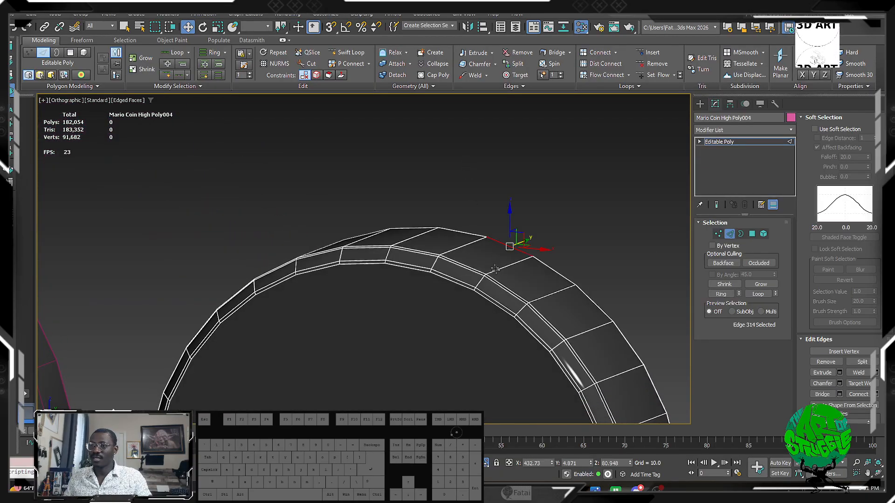
click(533, 176)
scroll(485, 277, down, 5)
key(F3)
key(F3)
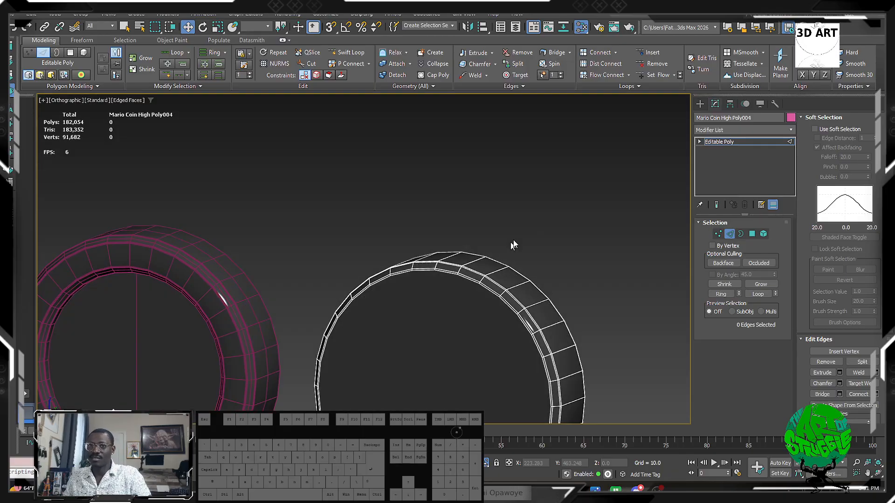
Step: Leave edge editing and view the coin versions shaded without their edge lines
click(700, 104)
key(F4)
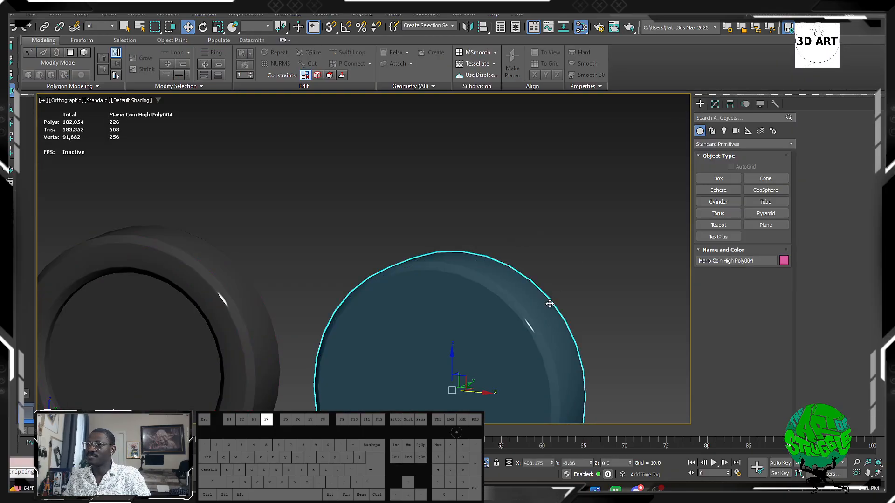
key(F4)
key(F4)
click(565, 258)
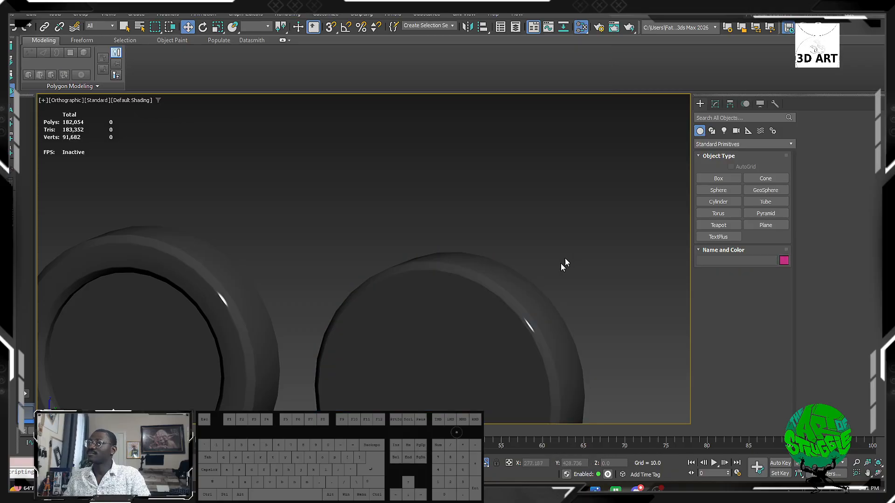
click(528, 282)
middle_drag(528, 282, 514, 204)
scroll(513, 153, down, 2)
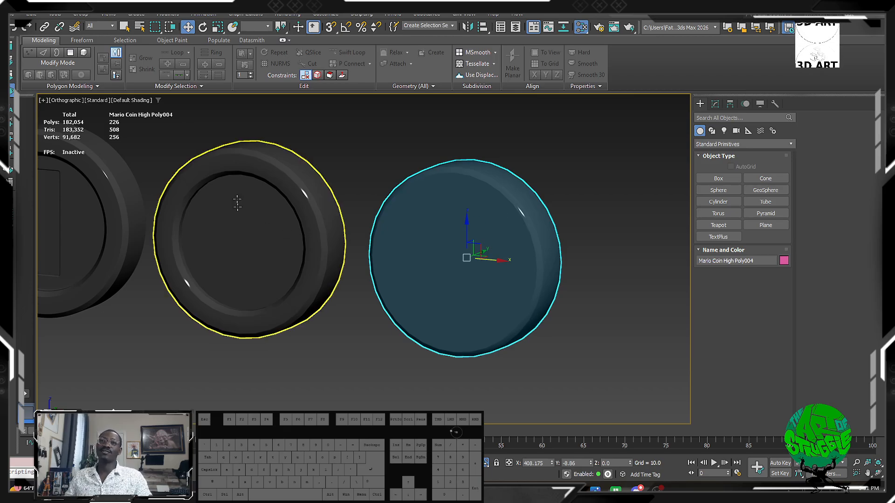
Step: Compare the original high-poly coin with its two reduced copies, checking each one's polygon statistics
alt+middle_drag(218, 195, 312, 262)
drag(186, 267, 195, 266)
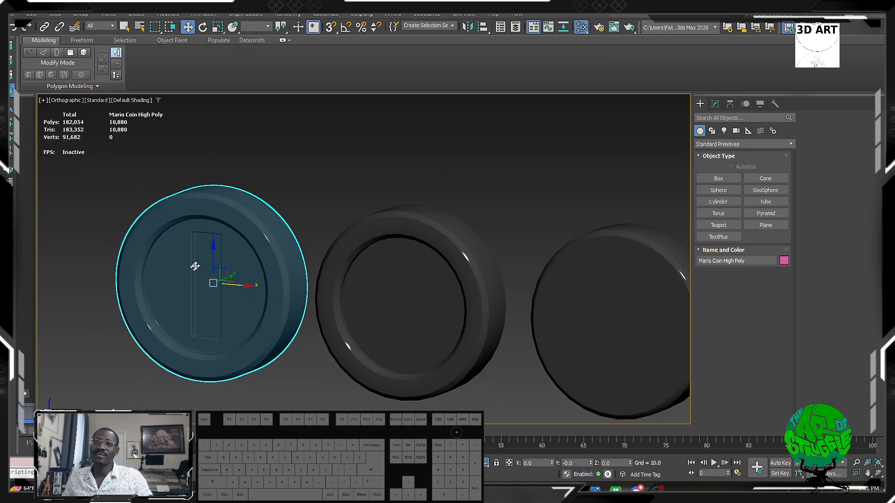
drag(497, 140, 468, 235)
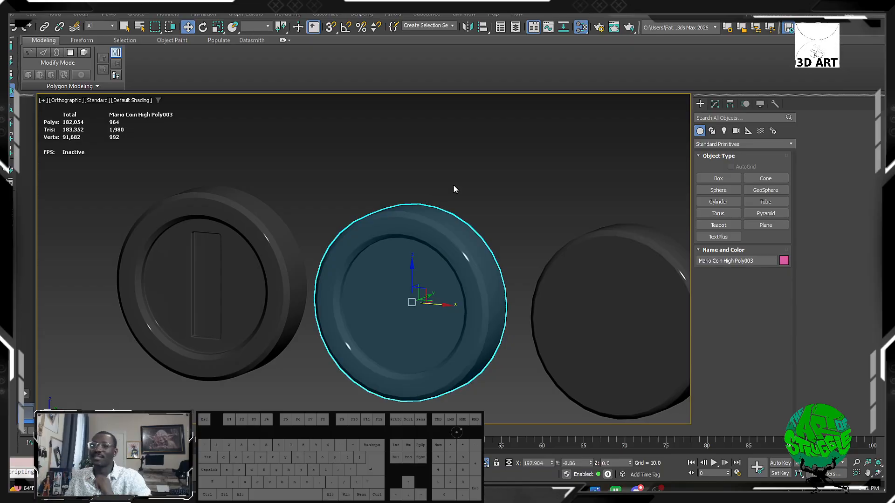
click(247, 232)
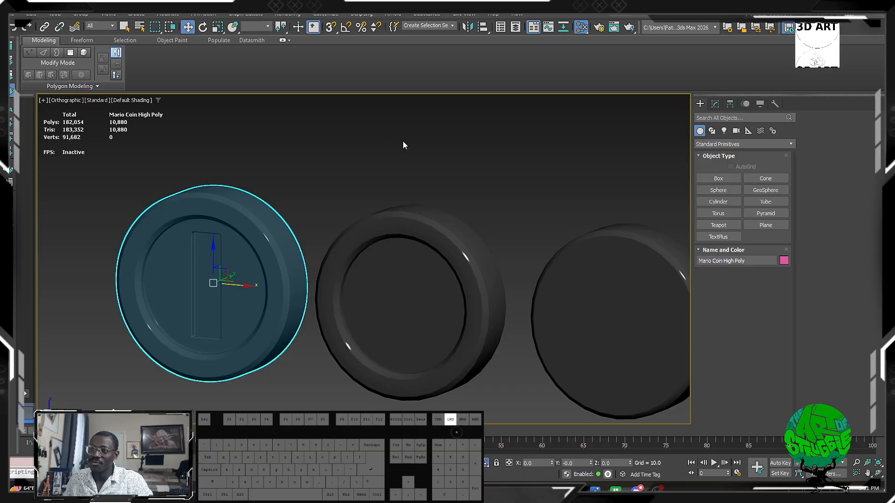
drag(402, 140, 390, 376)
middle_drag(495, 361, 326, 317)
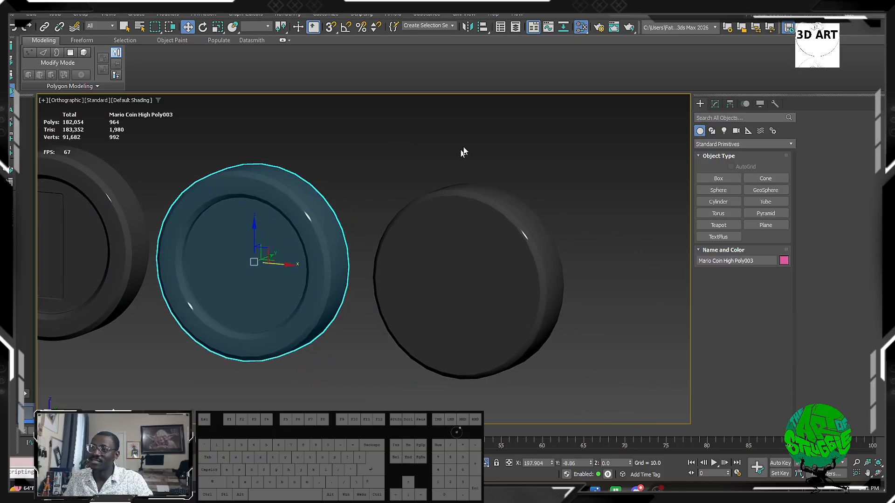
drag(463, 143, 456, 326)
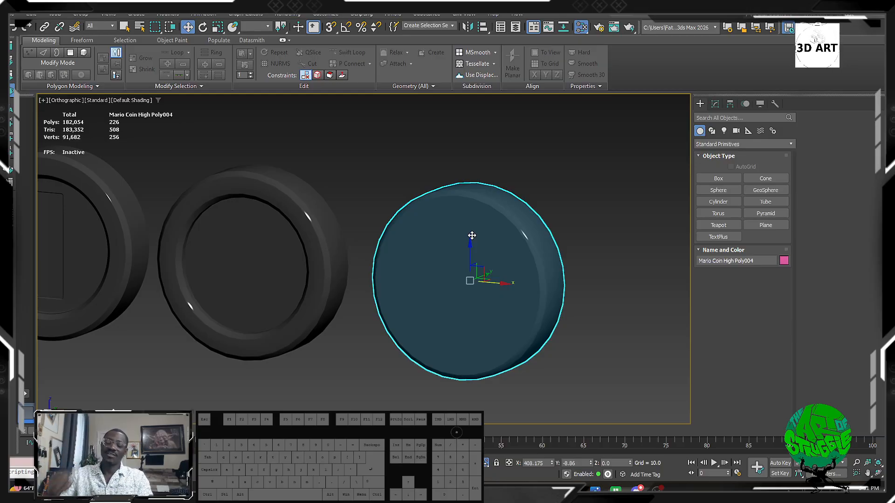
Step: Duplicate the flat-capped coin about 252 units farther along the X axis
middle_drag(547, 260, 348, 225)
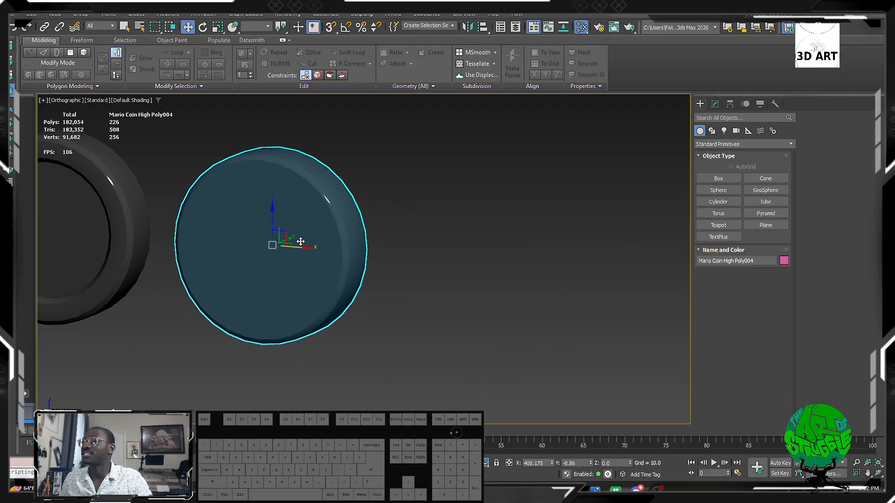
shift+drag(295, 250, 552, 272)
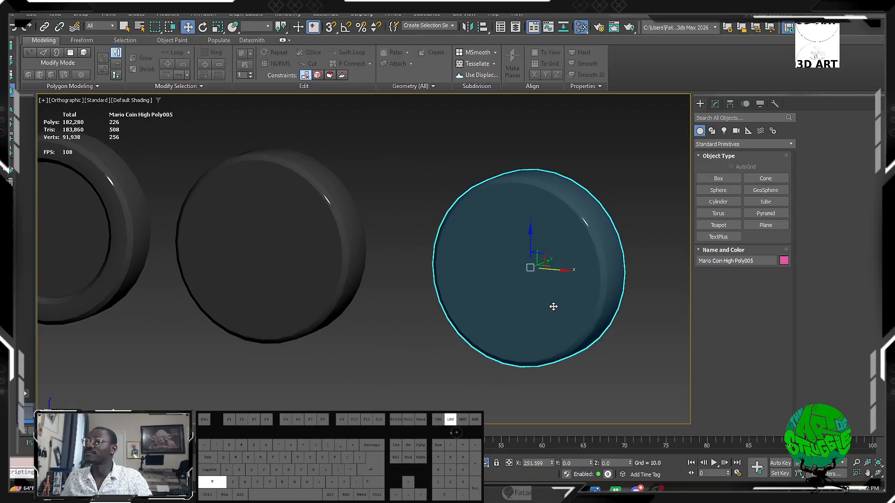
click(465, 285)
scroll(438, 310, down, 3)
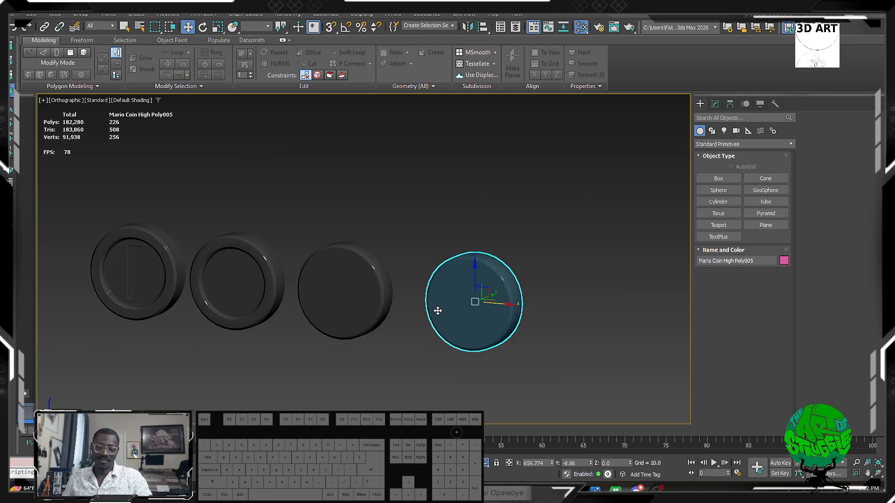
Step: Select one edge loop from each narrow double pair on both bevels of the new coin copy and remove them with their vertices
key(F4)
scroll(473, 282, up, 10)
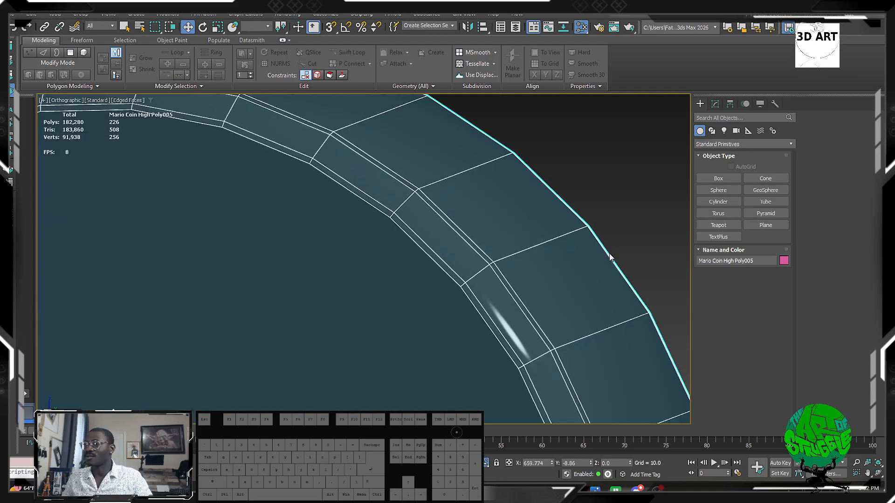
click(712, 104)
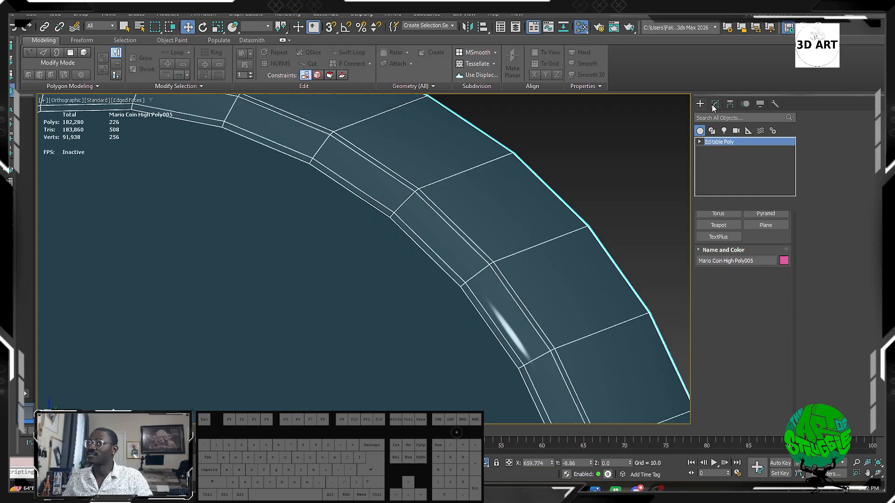
click(730, 235)
scroll(466, 261, down, 3)
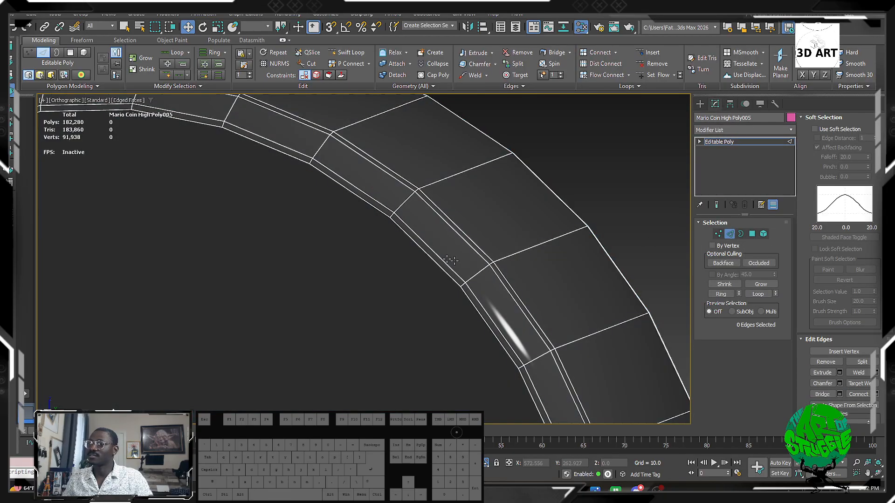
double_click(507, 253)
scroll(503, 253, down, 2)
scroll(468, 271, up, 3)
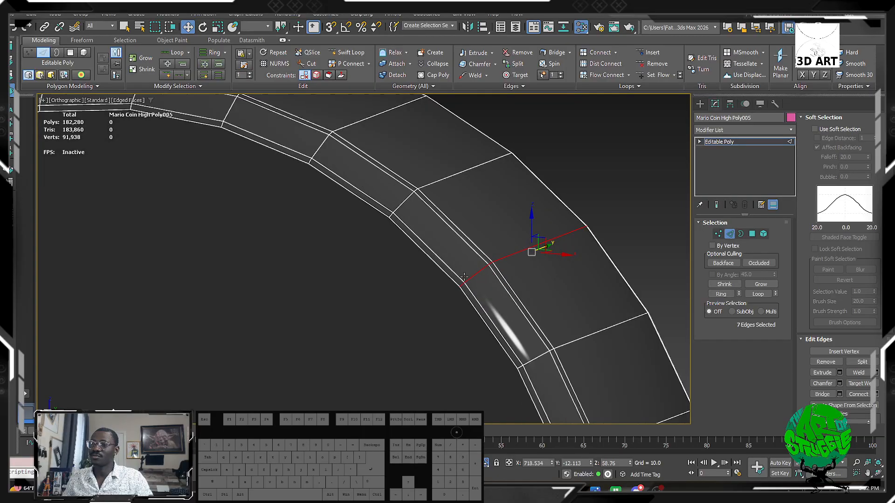
double_click(465, 280)
ctrl+double_click(481, 256)
scroll(481, 256, down, 4)
alt+middle_drag(481, 256, 427, 272)
scroll(427, 271, up, 3)
ctrl+double_click(428, 254)
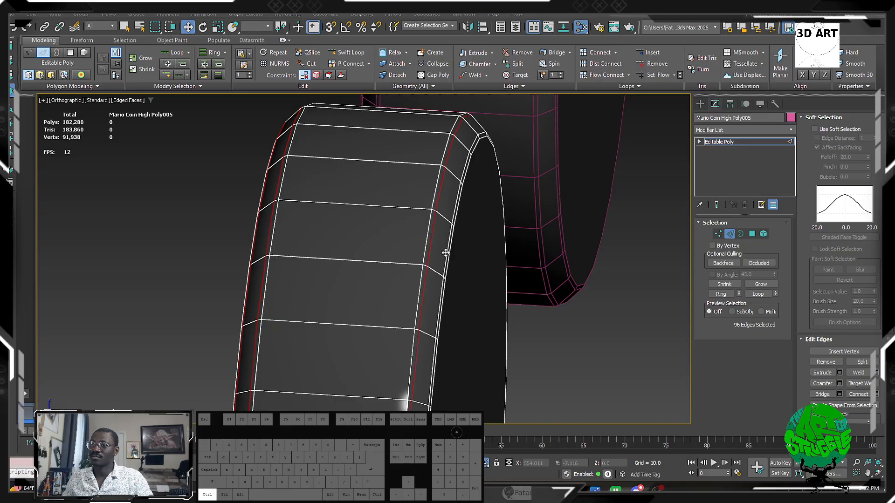
key(ctrl+BackSpace)
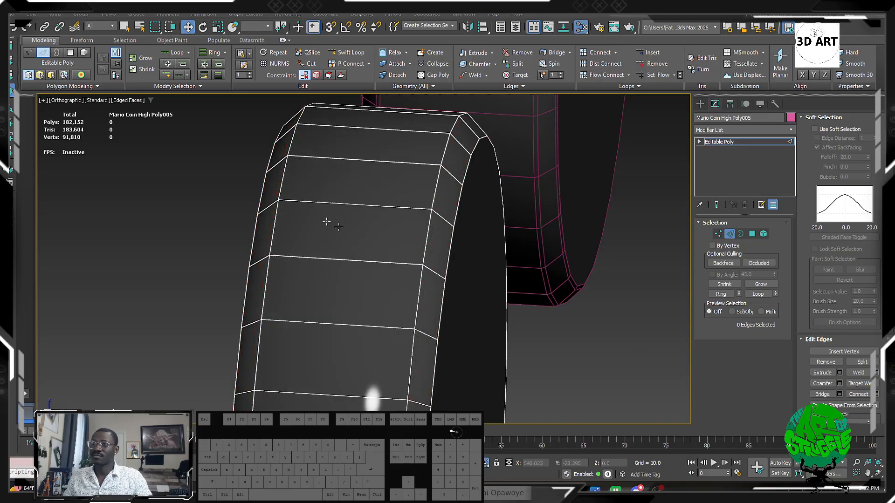
Step: Select both cap polygons of the new coin and extrude them by scaling along X until they collapse into a vertical center line
scroll(339, 227, down, 5)
alt+middle_drag(339, 227, 493, 184)
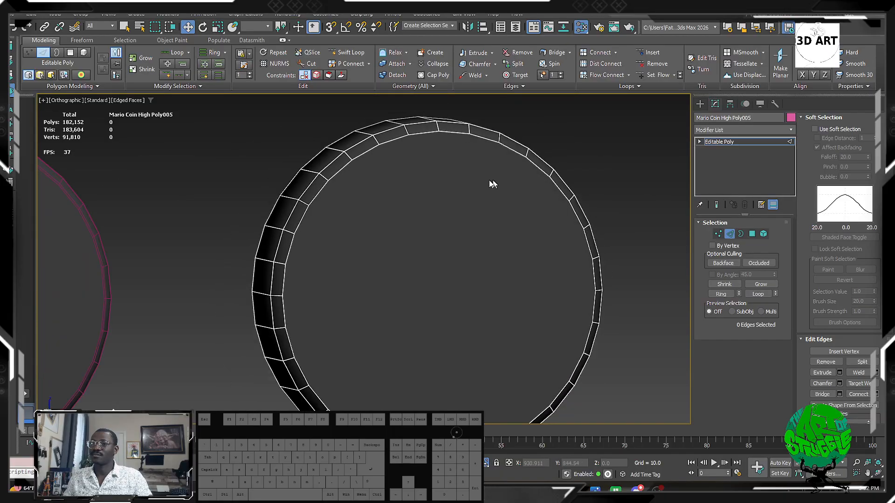
click(756, 234)
click(404, 236)
alt+middle_drag(405, 236, 313, 275)
ctrl+click(424, 291)
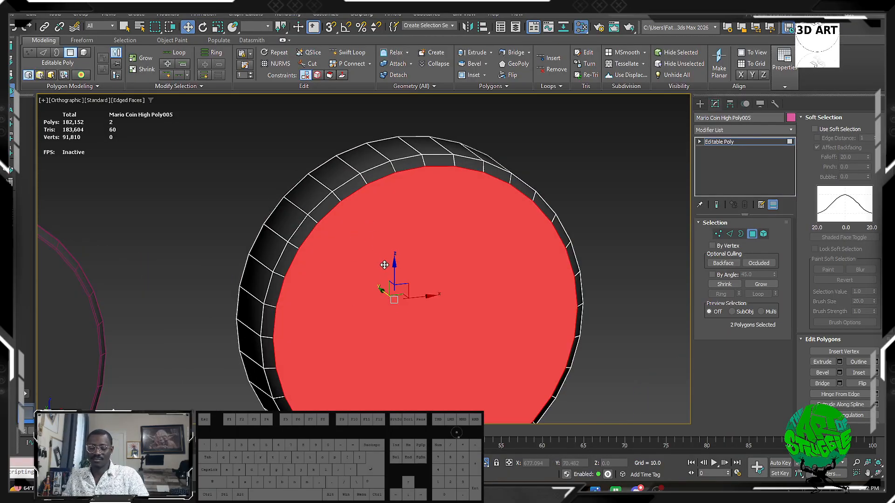
key(r)
shift+drag(357, 304, 574, 282)
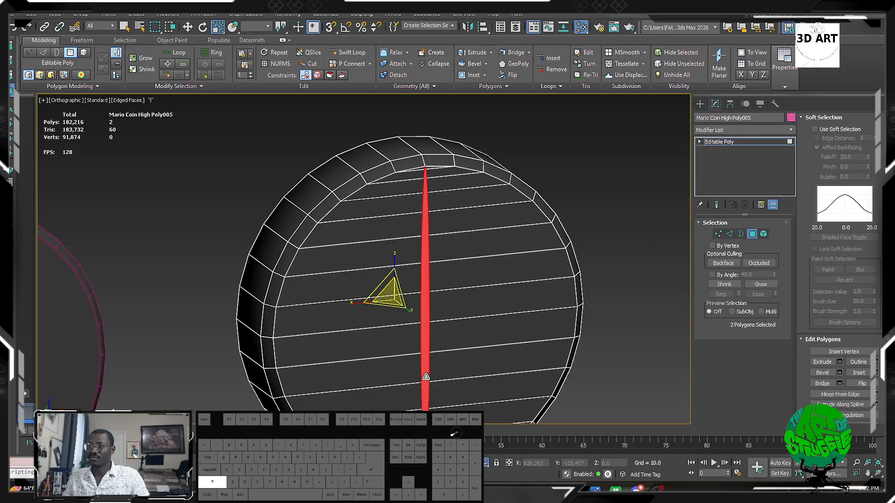
scroll(426, 377, down, 3)
middle_drag(426, 376, 418, 255)
drag(355, 204, 421, 233)
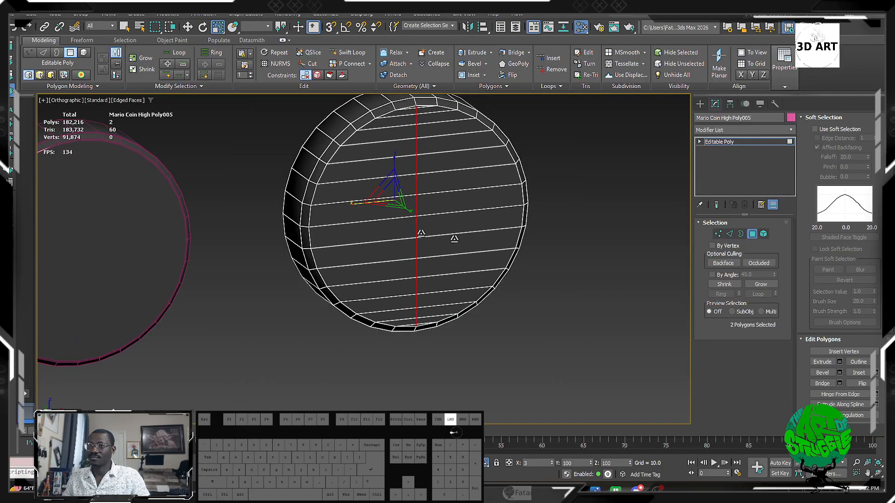
Step: Delete the two collapsed center polygons and weld the vertices of the open borders with a 0.1 threshold
scroll(529, 296, up, 5)
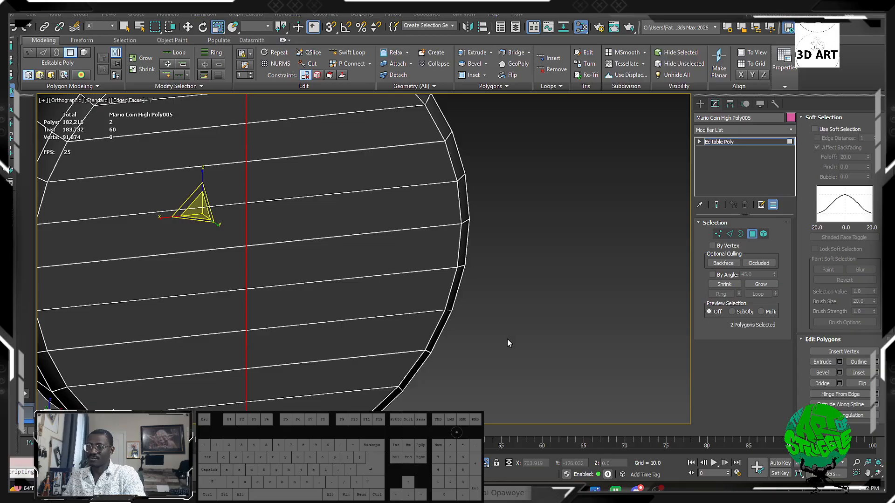
key(Delete)
click(741, 234)
scroll(649, 285, down, 4)
drag(627, 323, 245, 95)
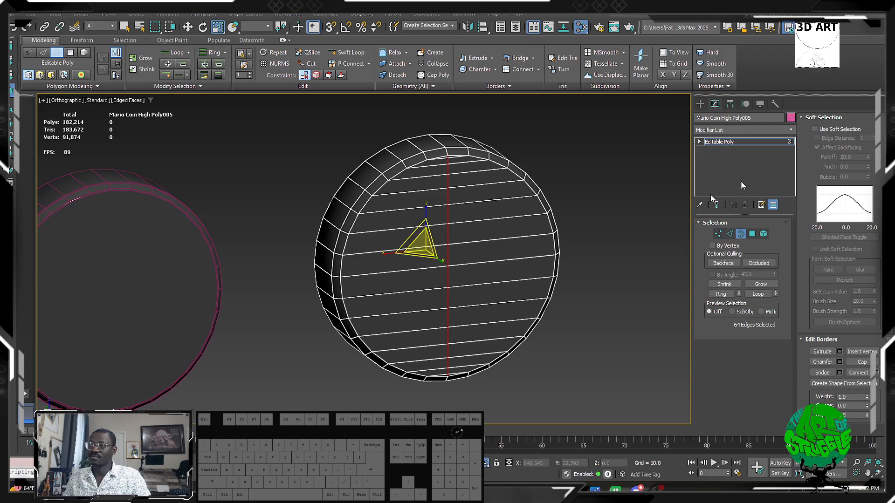
ctrl+click(719, 234)
right_click(579, 224)
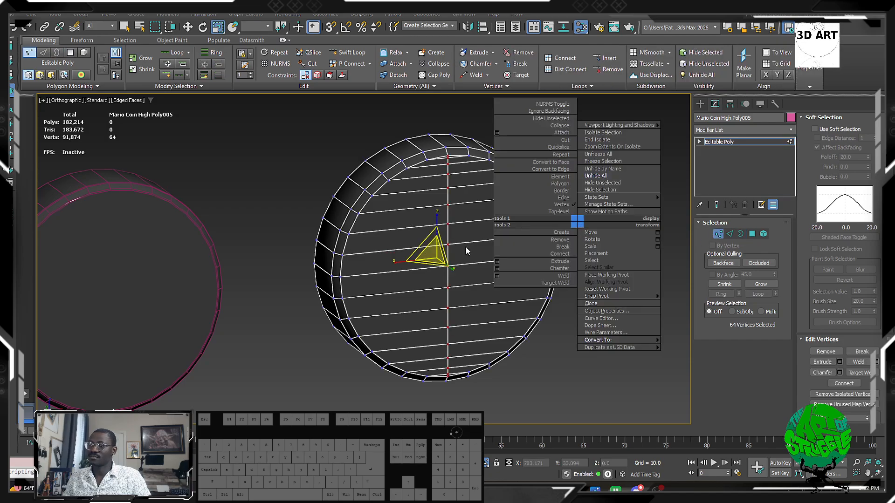
click(497, 276)
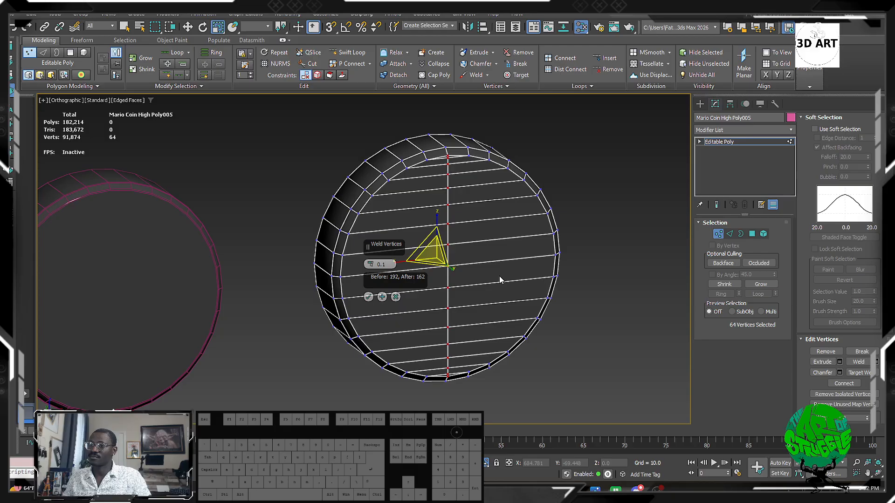
click(369, 292)
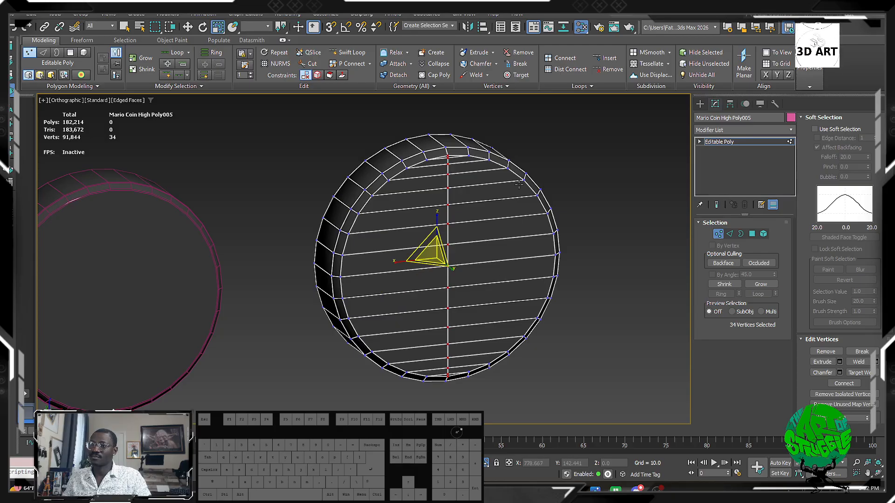
Step: Examine the center seams and horizontal strips on both coin faces, and leave vertex editing
scroll(486, 175, up, 3)
alt+middle_drag(474, 149, 422, 121)
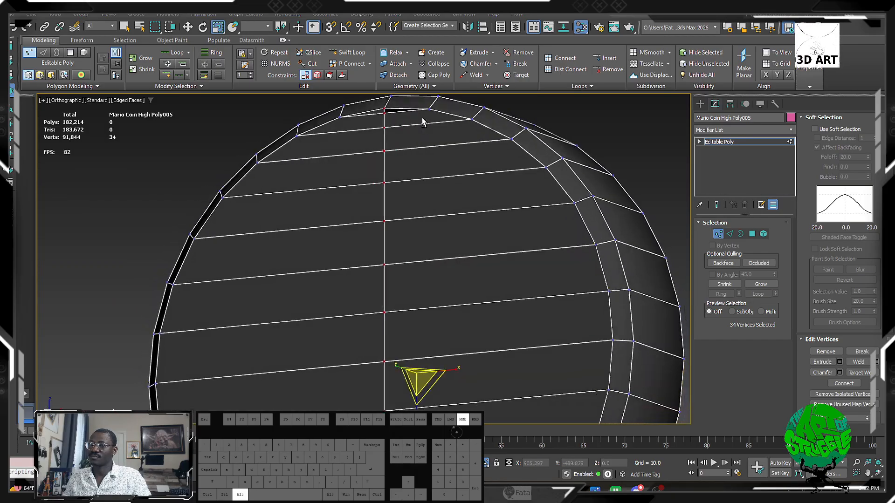
scroll(422, 121, up, 3)
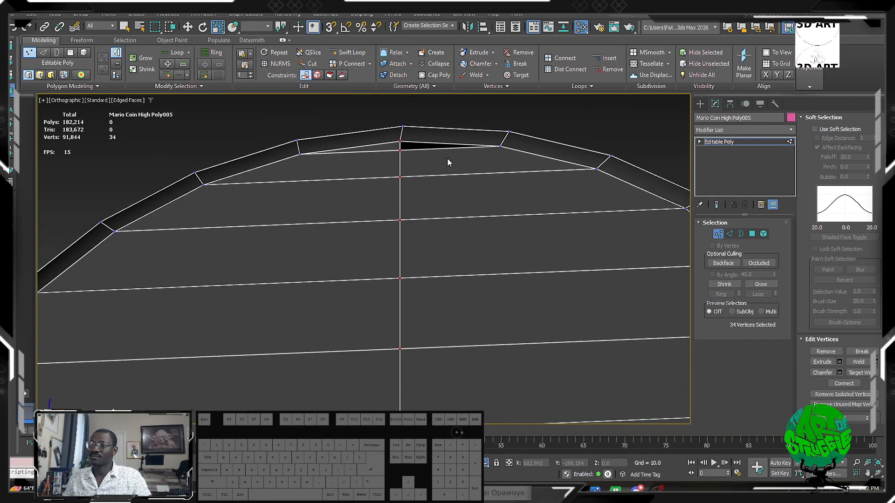
scroll(448, 162, down, 6)
alt+middle_drag(435, 142, 415, 139)
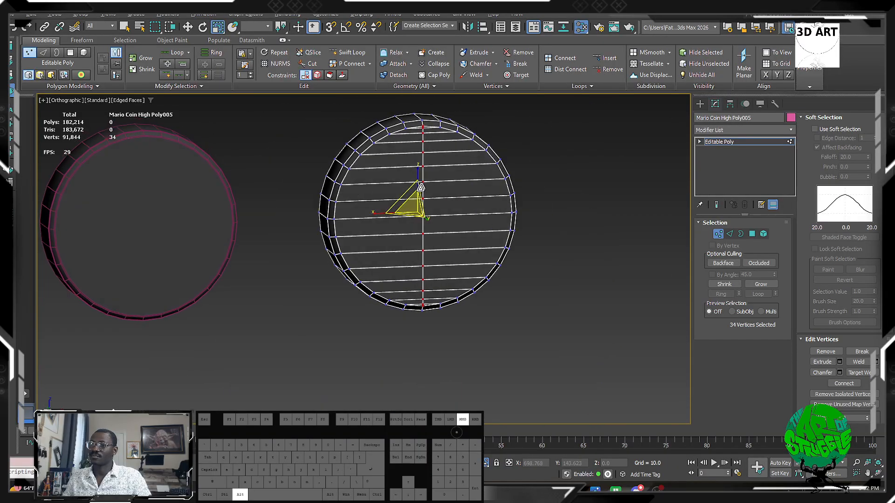
alt+middle_drag(420, 188, 418, 199)
scroll(422, 240, up, 2)
middle_drag(424, 233, 423, 298)
scroll(423, 298, down, 2)
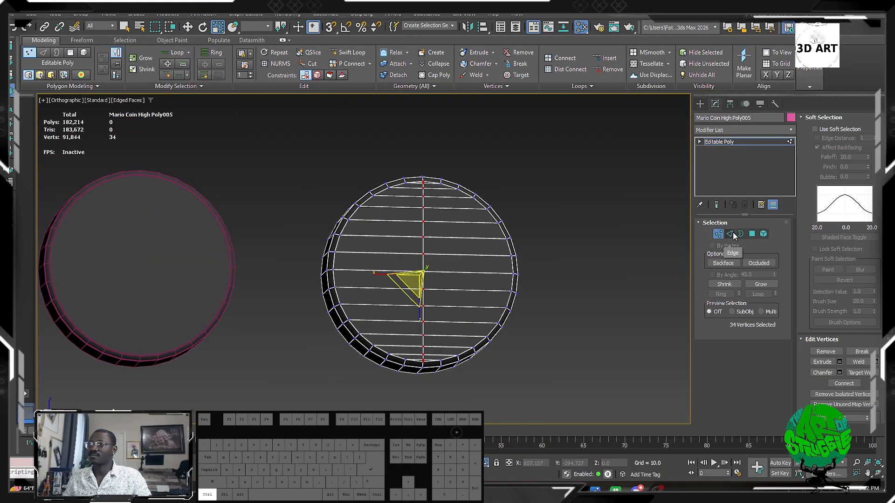
alt+middle_drag(433, 235, 629, 221)
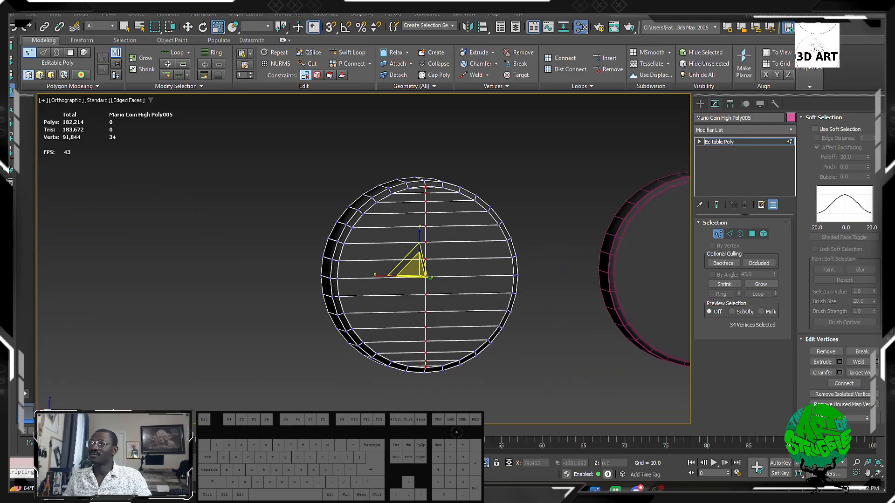
click(702, 105)
alt+middle_drag(499, 183, 387, 285)
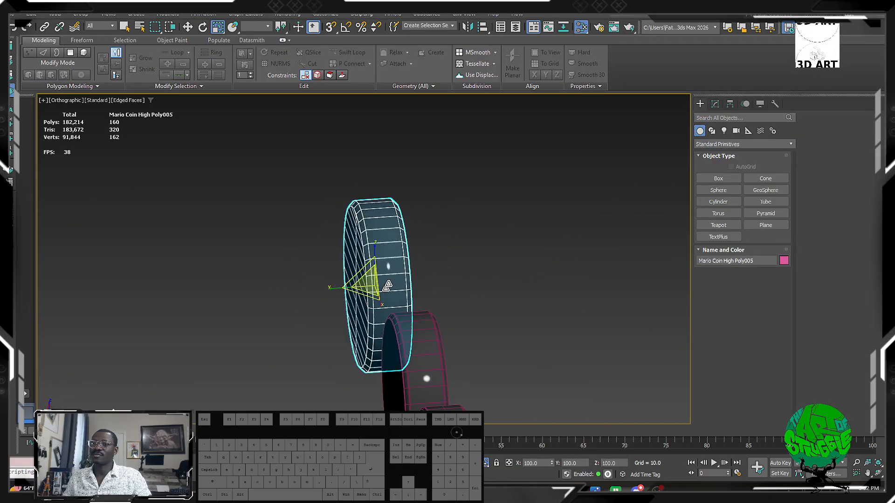
Step: Undo the border weld, the center polygon deletion and the cap extrusion on the newest coin
scroll(425, 380, down, 4)
alt+middle_drag(426, 380, 317, 225)
scroll(307, 220, up, 4)
click(275, 202)
click(448, 205)
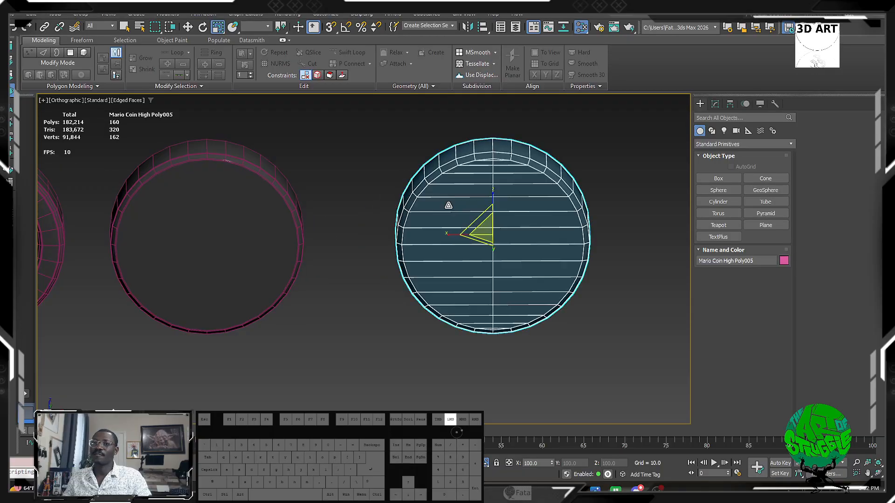
middle_drag(484, 222, 407, 260)
scroll(454, 223, up, 3)
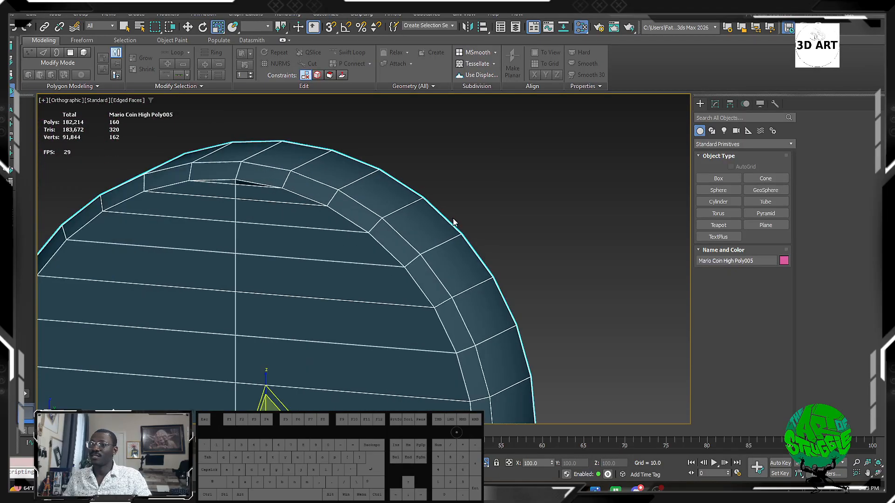
key(ctrl+z)
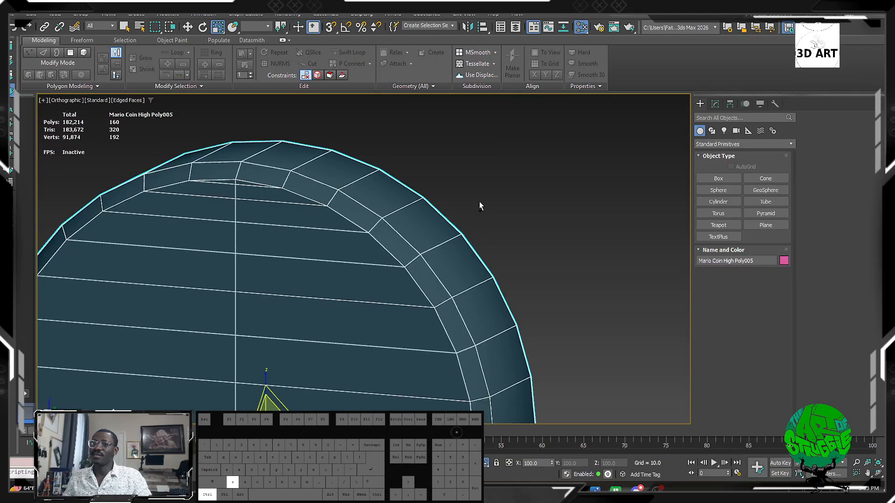
key(ctrl+z)
key(ctrl+z)
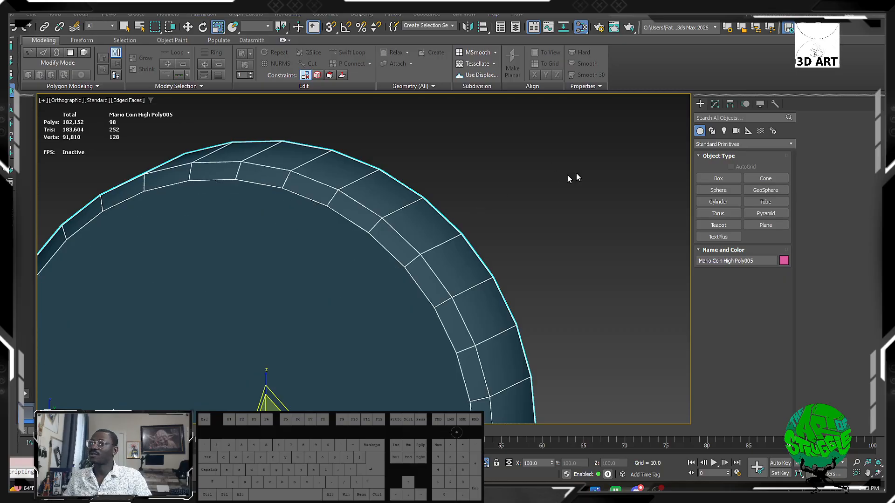
Step: Select every second set of cross edges around the coin's rim and bevels and remove them with their vertices
click(715, 103)
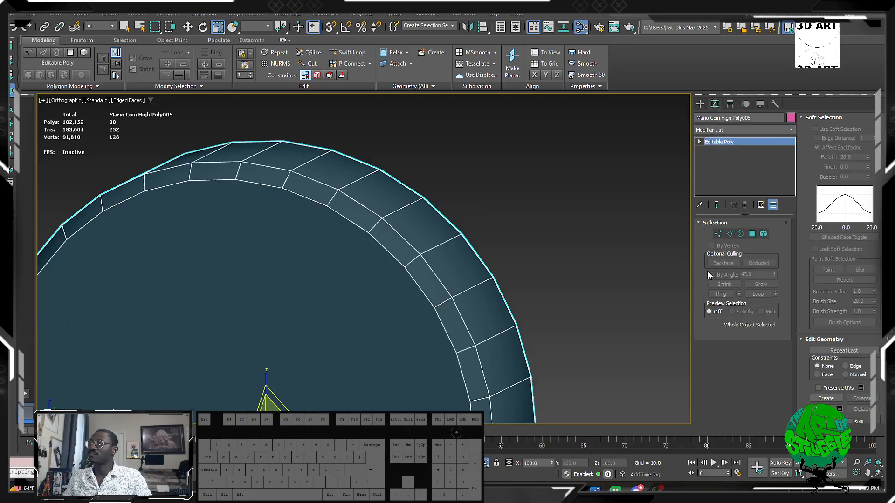
click(729, 234)
click(402, 215)
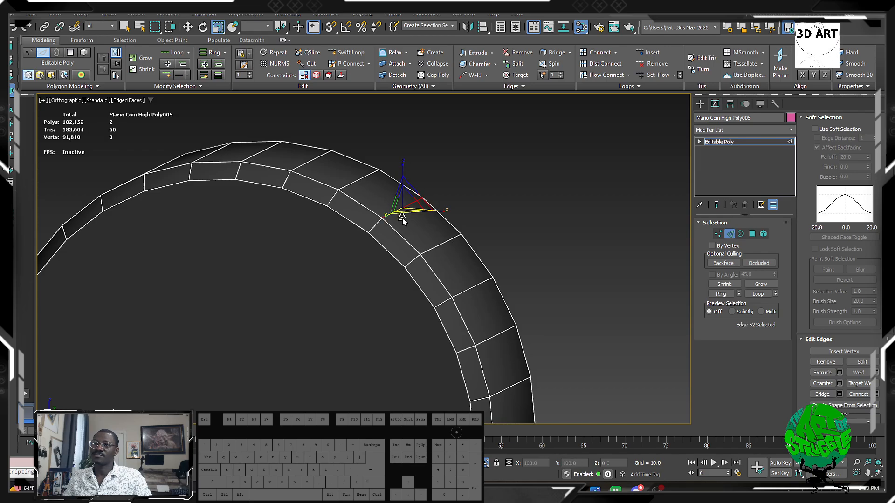
double_click(403, 216)
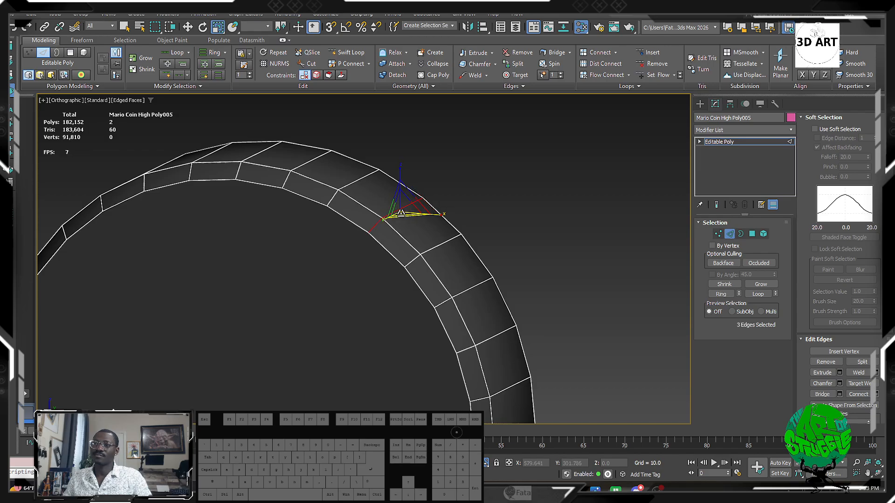
click(218, 75)
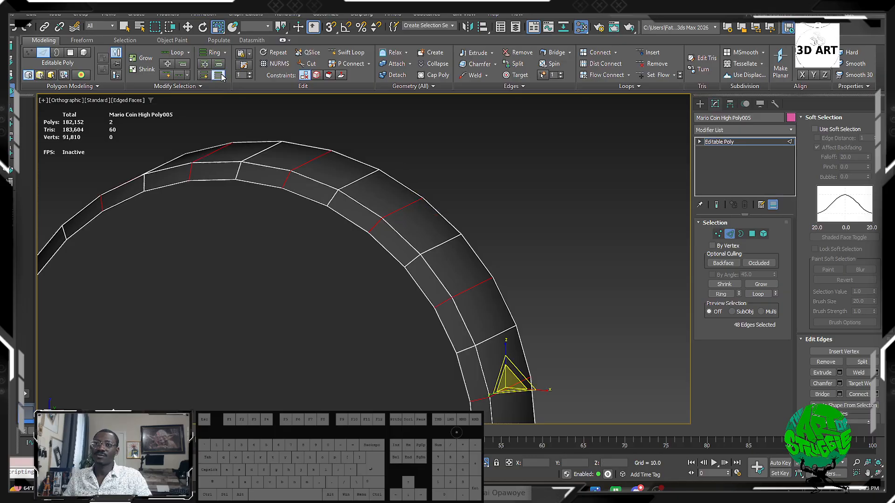
key(ctrl+BackSpace)
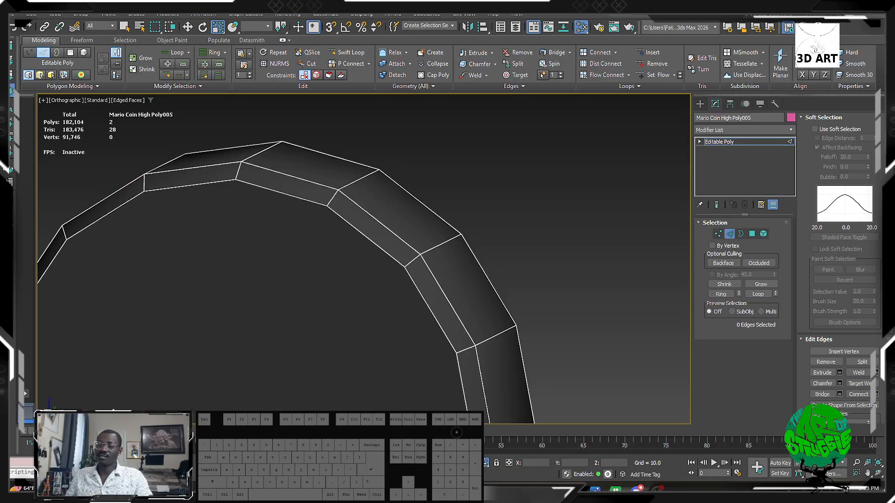
Step: Extrude both cap polygons of the simplified coin inward by uniform scaling and collapse each into a single center vertex
scroll(325, 233, down, 4)
alt+middle_drag(324, 234, 437, 209)
scroll(357, 256, down, 4)
scroll(437, 209, down, 2)
middle_drag(513, 215, 425, 246)
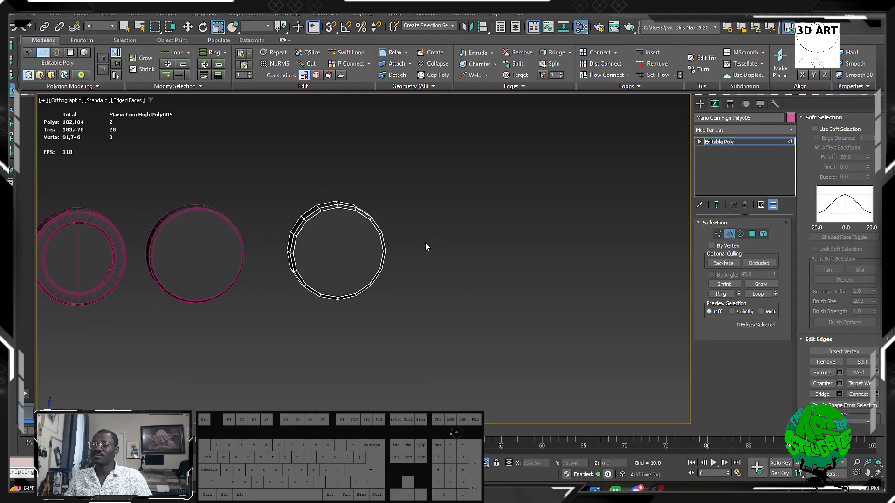
scroll(337, 192, up, 4)
middle_drag(336, 266, 334, 251)
click(752, 234)
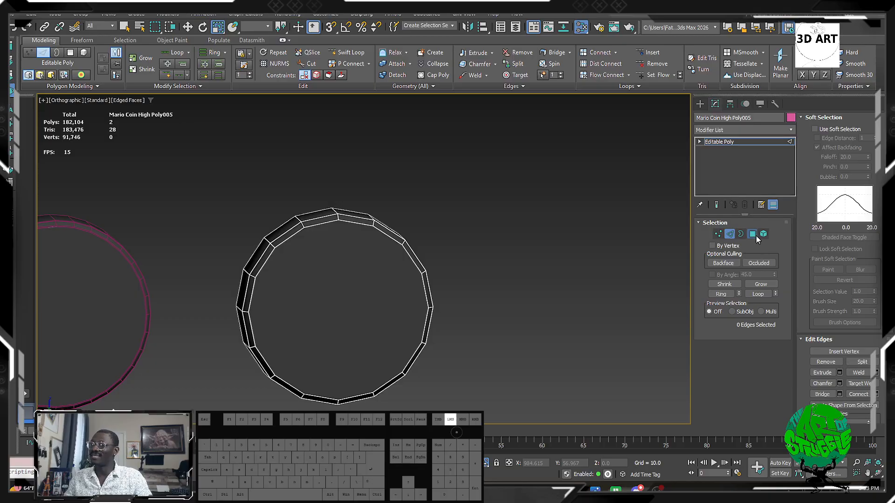
click(298, 298)
mouse_move(299, 299)
alt+middle_down()
mouse_move(396, 306)
mouse_move(266, 295)
mouse_move(294, 275)
mouse_move(288, 285)
alt+middle_up()
ctrl+click(359, 306)
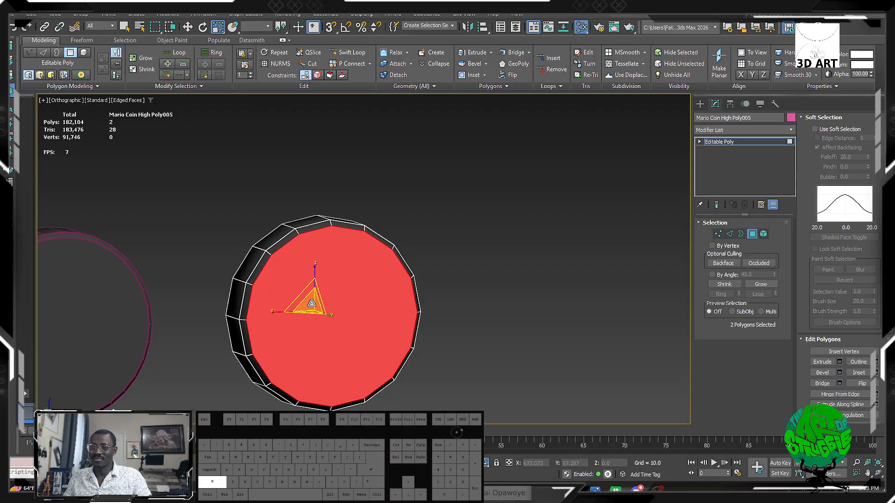
shift+drag(314, 304, 317, 434)
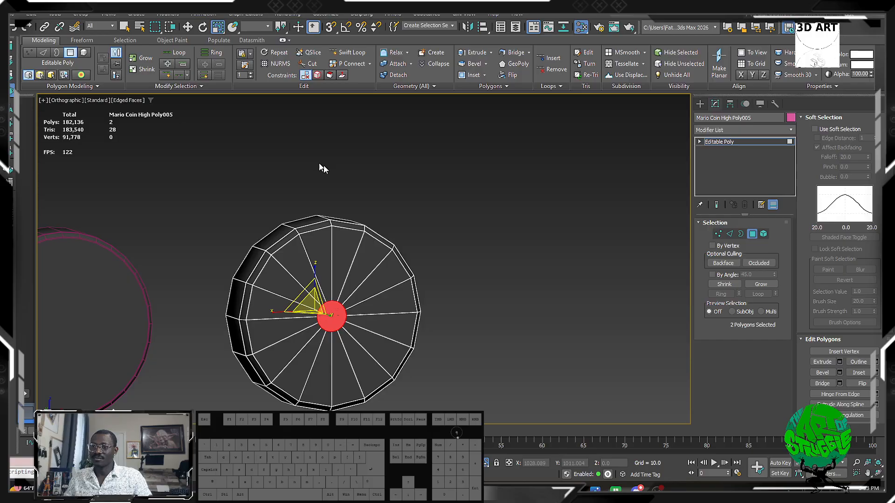
right_click(345, 167)
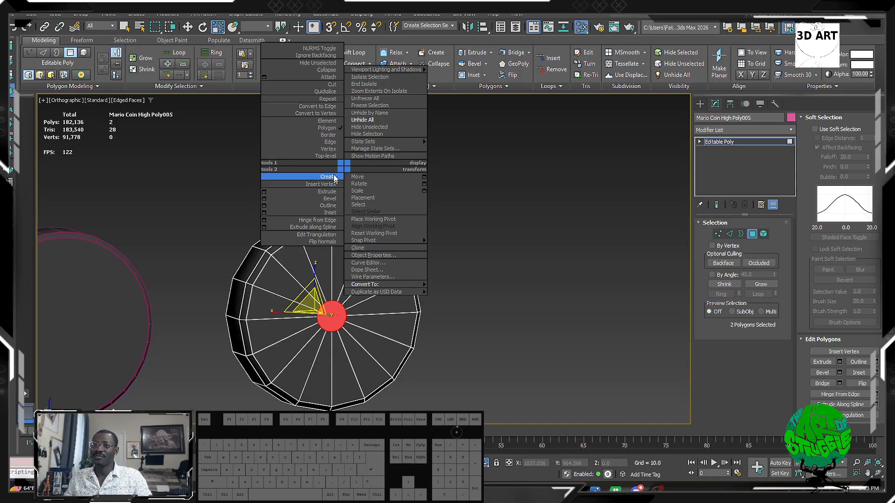
click(326, 69)
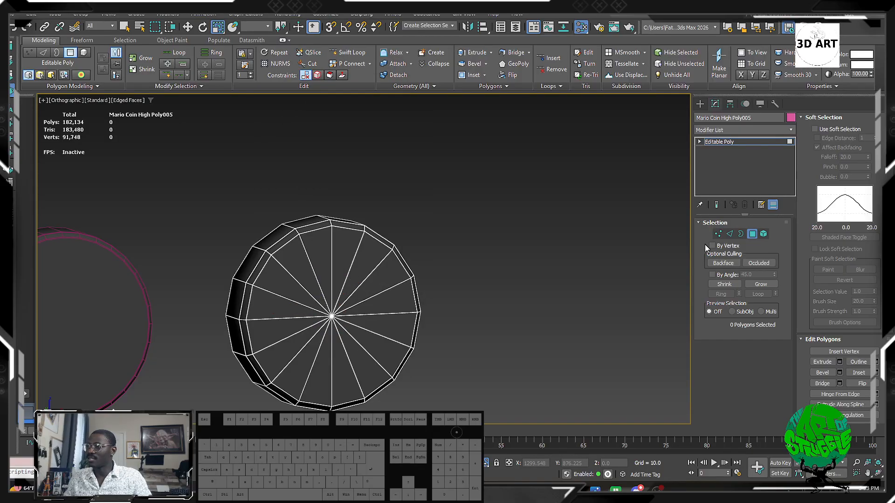
Step: Target-weld the center vertex on each coin face to a vertex on that face's rim, forming a triangle fan
key(1)
right_click(335, 309)
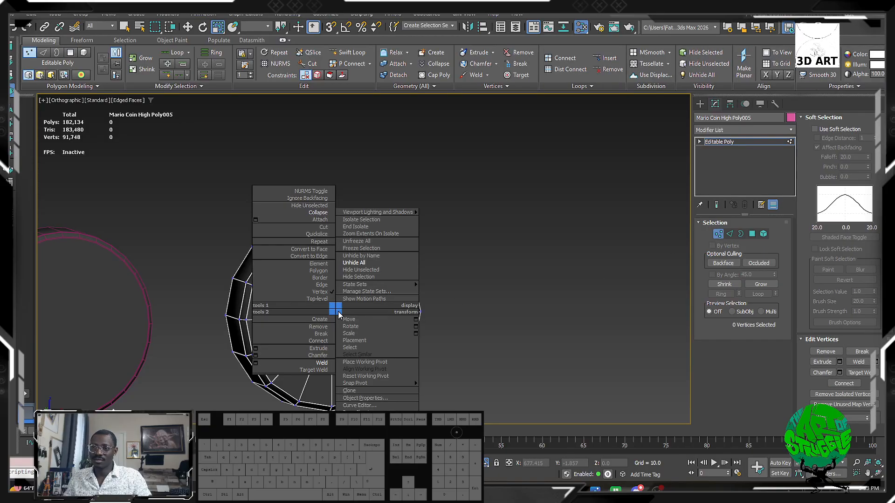
click(312, 370)
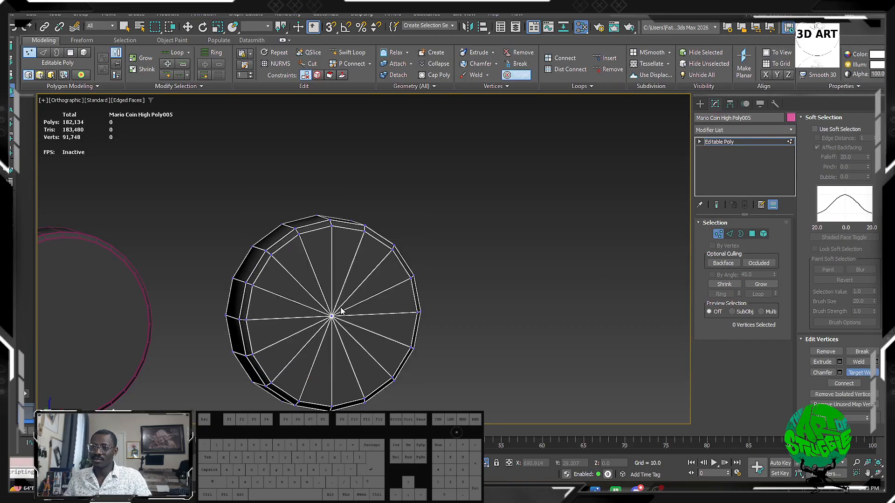
click(415, 313)
alt+middle_drag(415, 313, 516, 291)
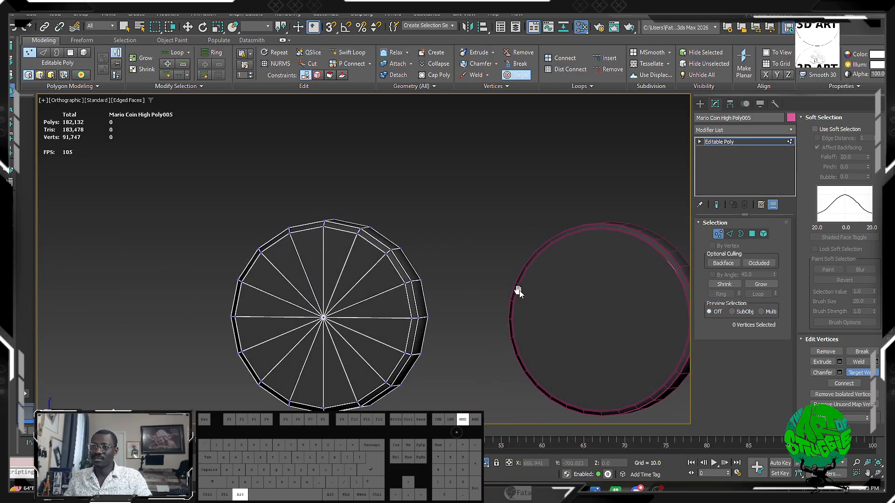
click(322, 315)
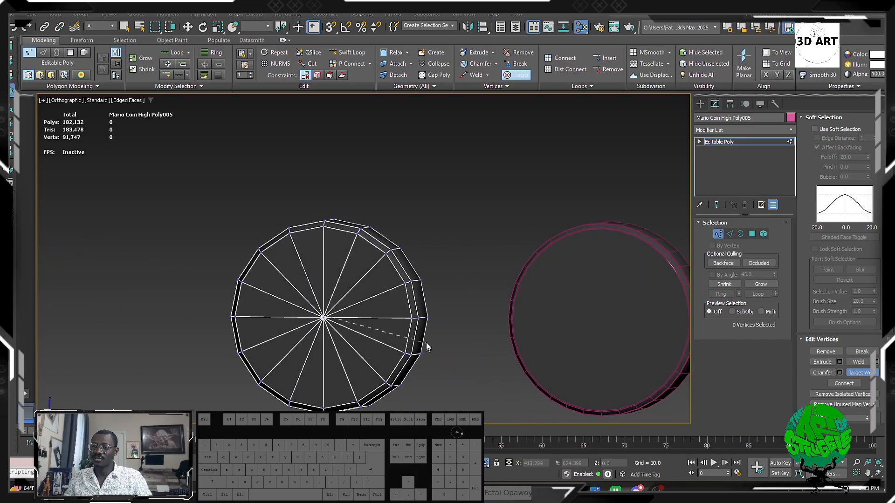
click(414, 316)
alt+middle_drag(414, 316, 448, 239)
scroll(448, 239, down, 3)
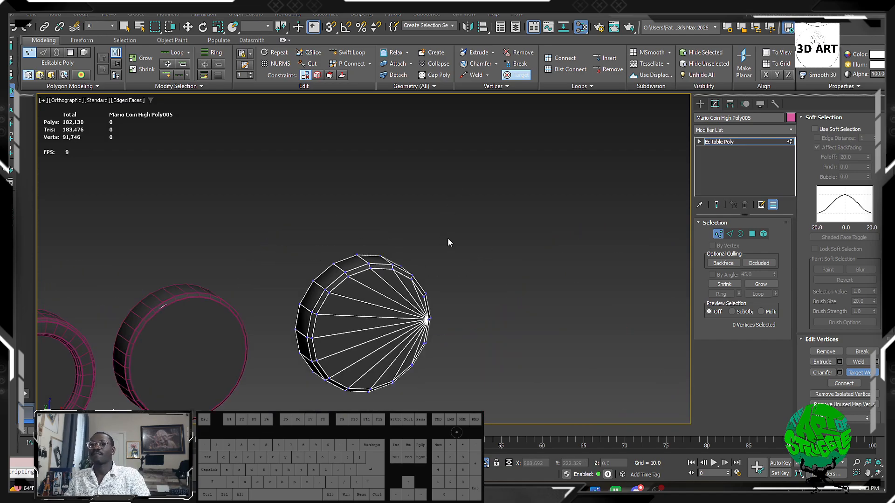
Step: Hide the edge overlay, leave vertex editing and reselect the simplified coin as a whole object
key(F4)
click(703, 102)
click(425, 222)
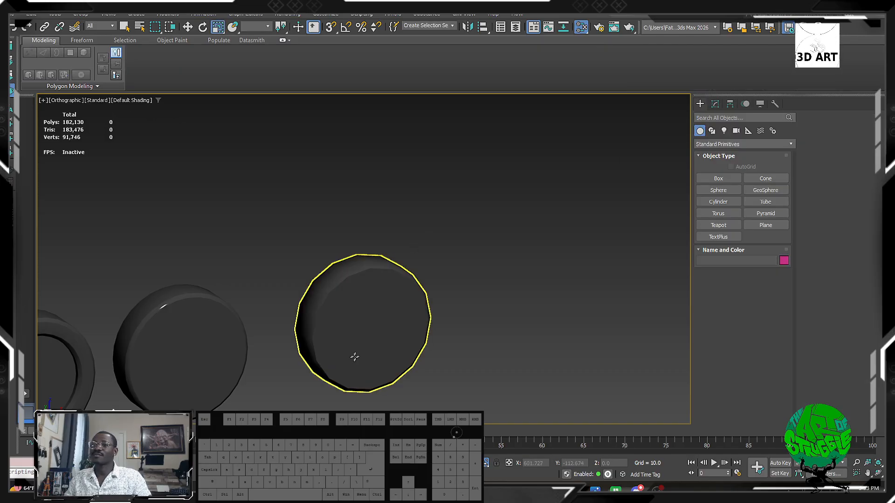
click(343, 342)
alt+middle_drag(343, 342, 359, 318)
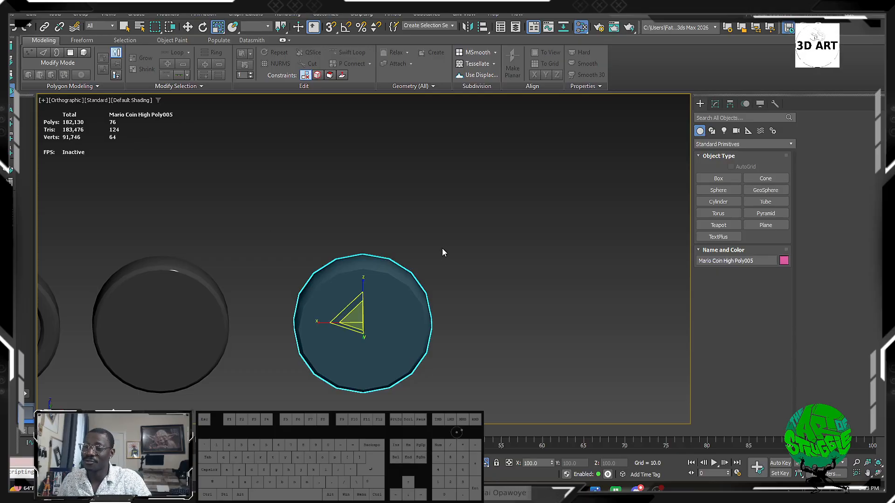
Step: Compare the polygon counts and silhouettes of the four coin versions by selecting each one in turn
scroll(443, 253, down, 4)
drag(527, 293, 366, 183)
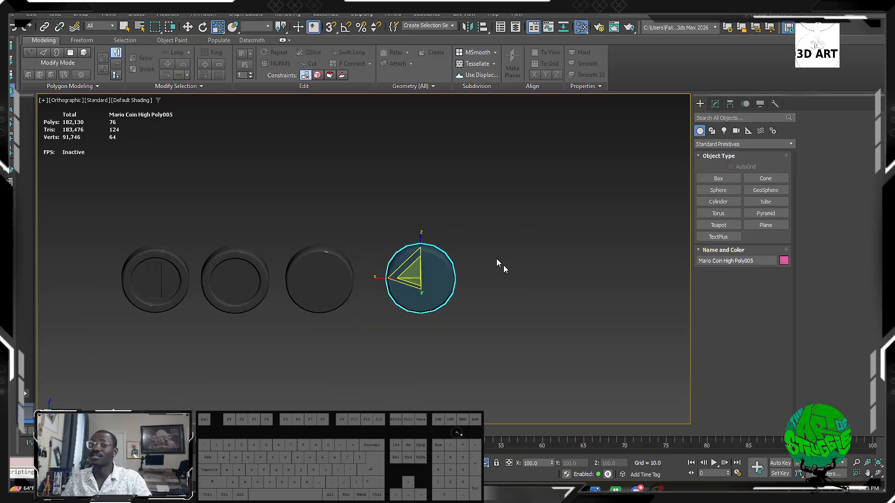
drag(585, 186, 323, 293)
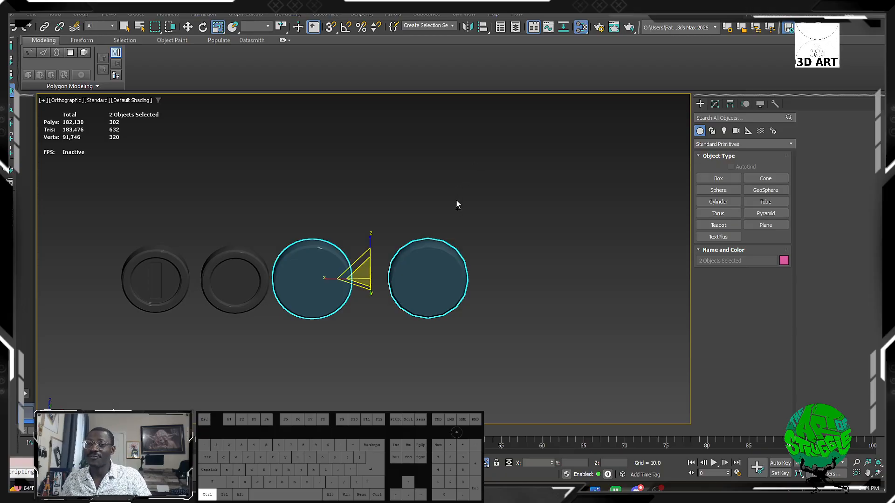
key(ctrl+z)
drag(500, 199, 389, 326)
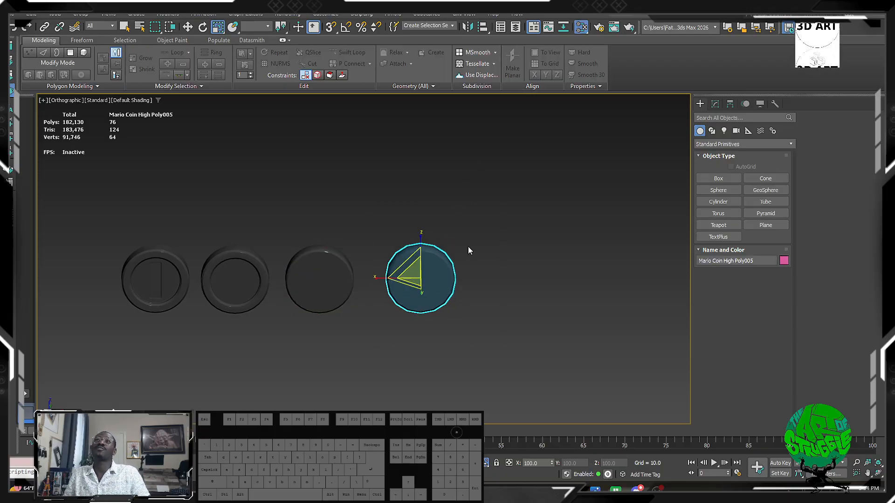
click(396, 220)
drag(315, 352, 315, 352)
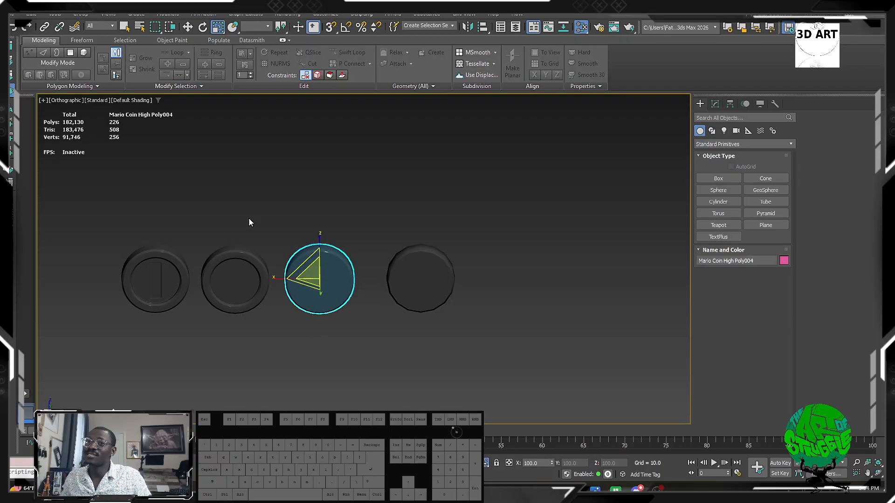
drag(230, 417, 229, 418)
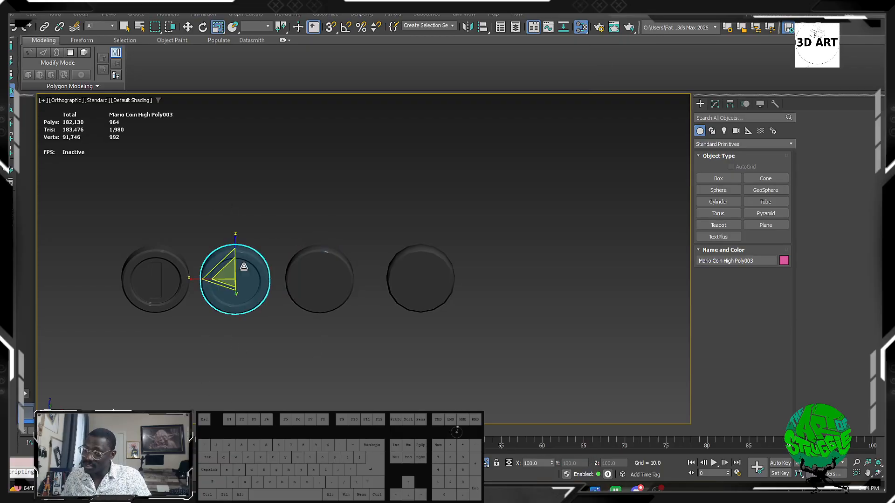
drag(172, 186, 128, 343)
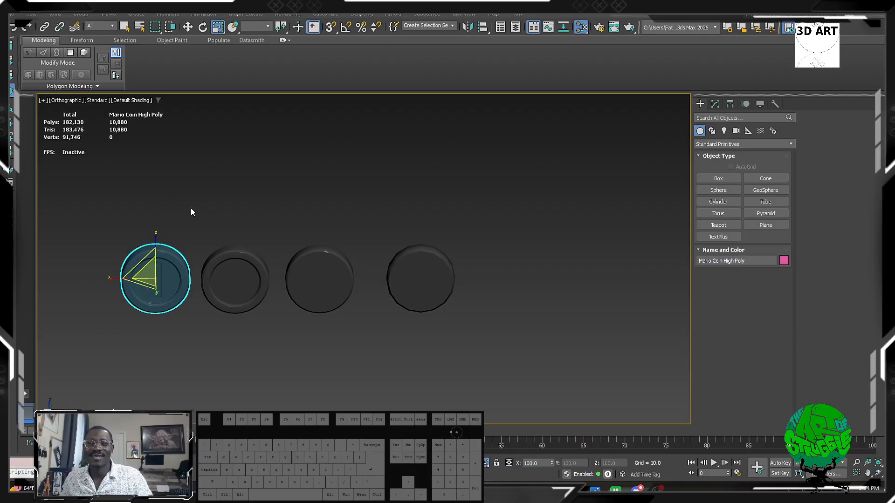
mouse_move(207, 340)
alt+middle_down()
mouse_move(293, 318)
mouse_move(203, 328)
alt+middle_up()
middle_drag(314, 246, 239, 278)
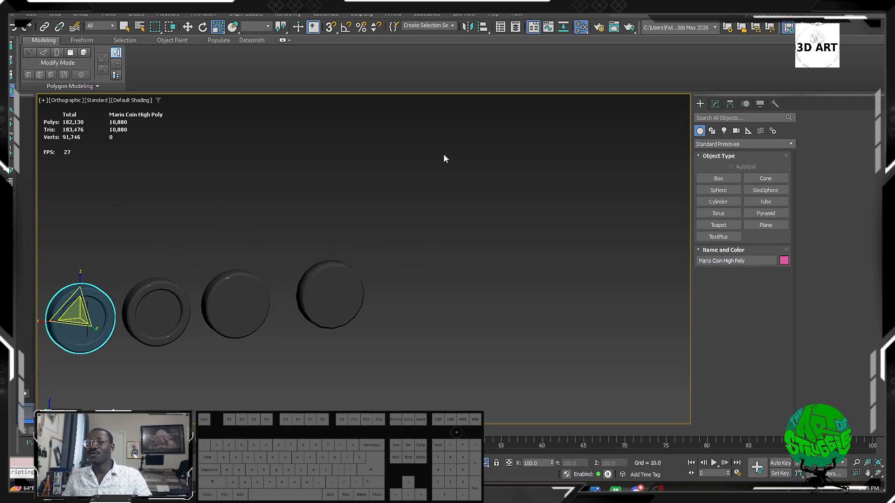
Step: Move the lowest-poly coin along X closer to the other coins and turn the edged faces display back on
drag(443, 152, 304, 329)
key(w)
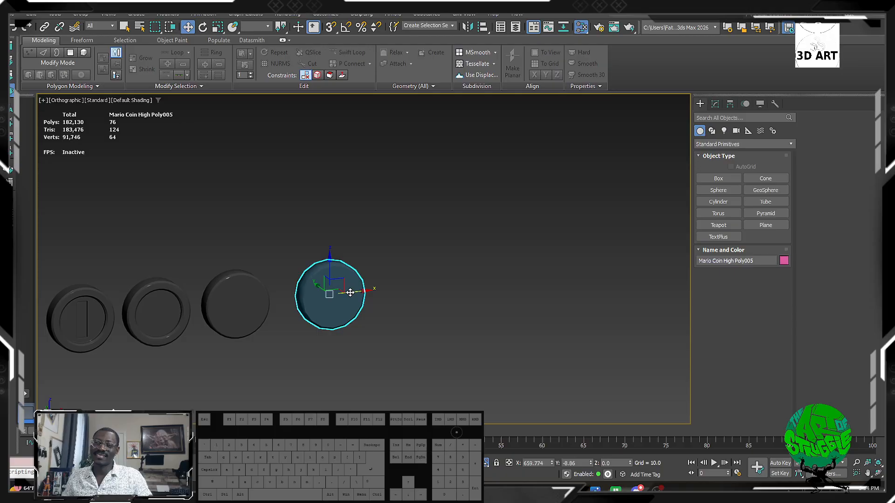
drag(350, 292, 335, 294)
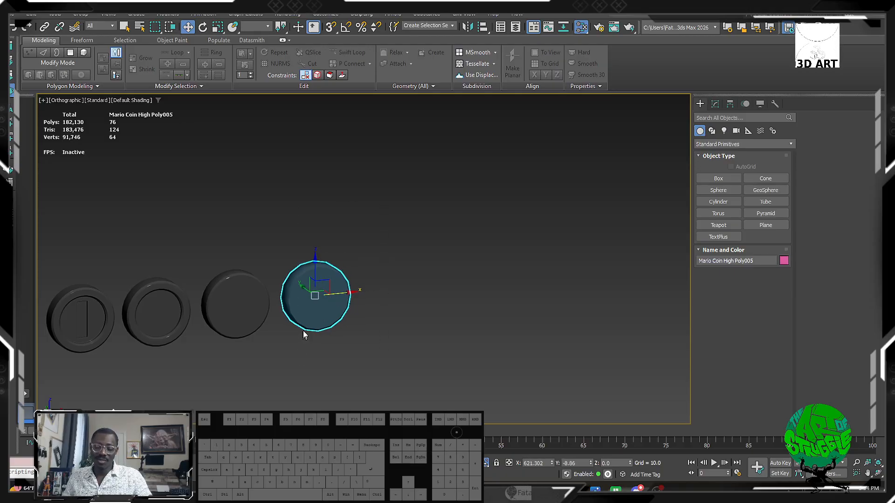
key(F4)
drag(240, 410, 306, 394)
key(F4)
key(F4)
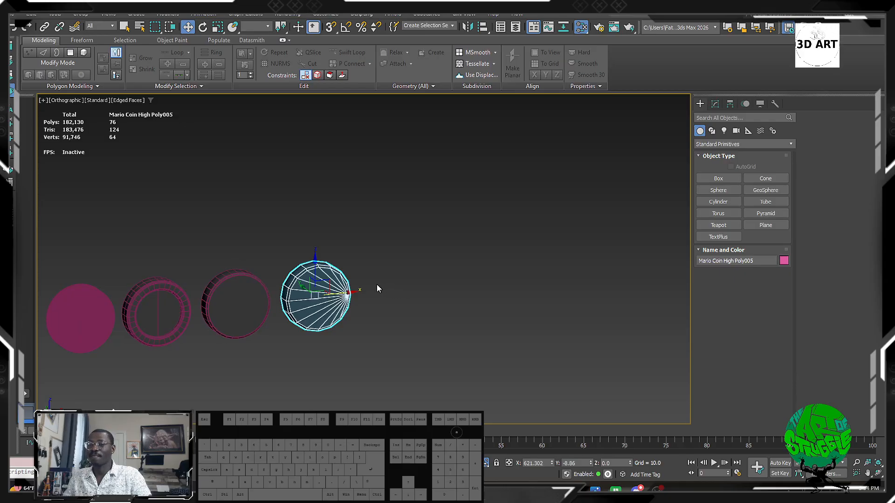
Step: Clone the fan-topology coin along X to the free end of the coin row
alt+middle_drag(370, 276, 343, 288)
mouse_move(338, 297)
shift+mouse_down()
mouse_move(466, 310)
mouse_move(427, 308)
shift+mouse_up()
click(447, 287)
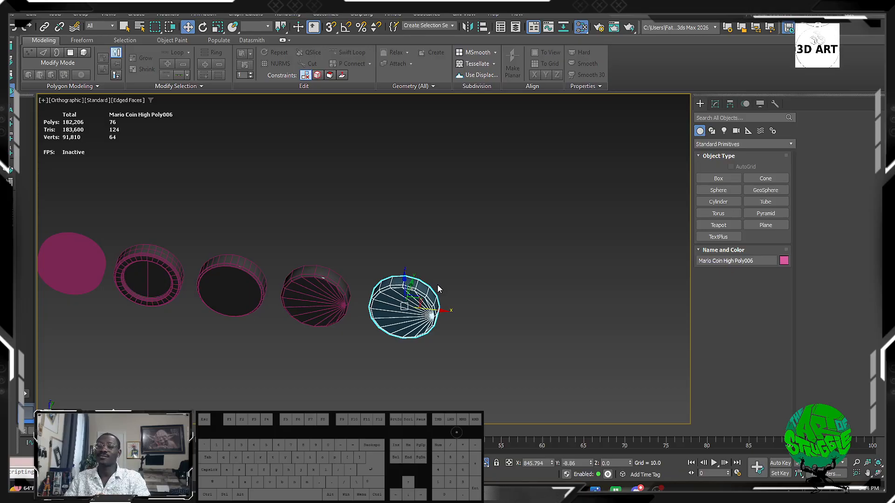
Step: Create a one-segment plane about 354 long and 301 wide beyond the free end of the coin row
click(766, 225)
drag(522, 254, 612, 317)
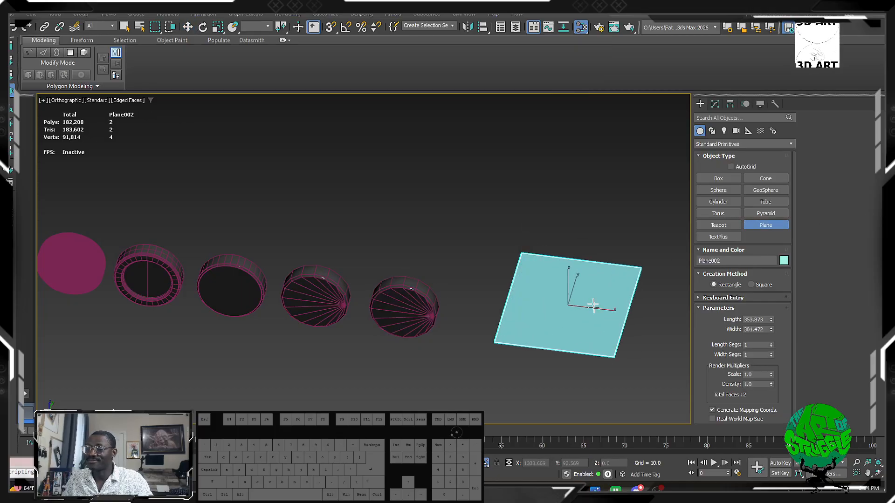
middle_drag(593, 306, 600, 319)
Step: Rotate the plane 90 degrees about X in the front view so it stands upright facing the same way as the coins
key(e)
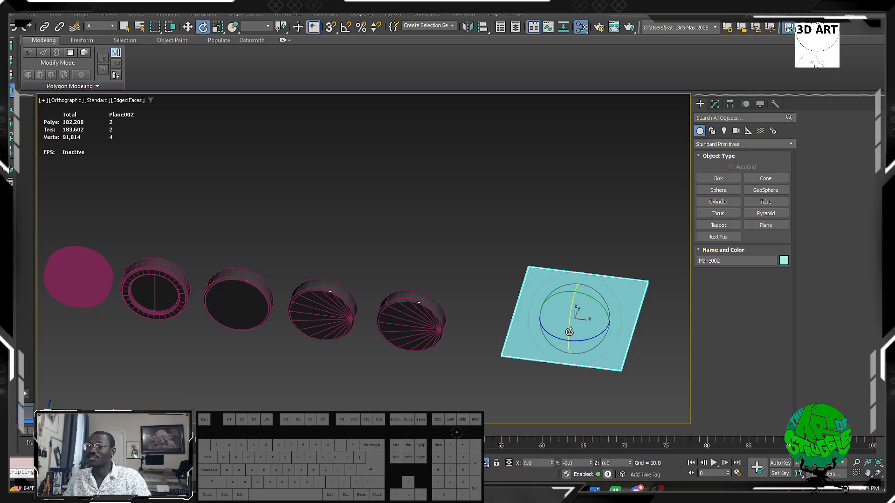
drag(567, 313, 568, 399)
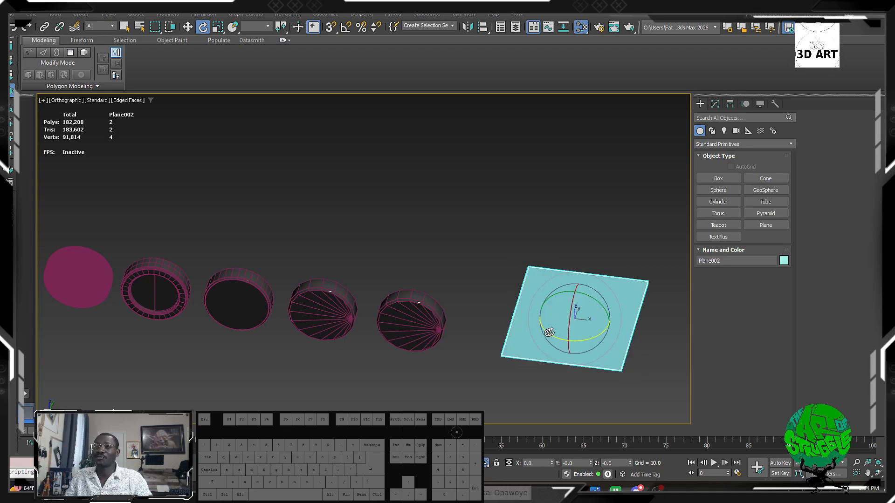
key(ctrl+z)
key(f)
scroll(455, 293, down, 5)
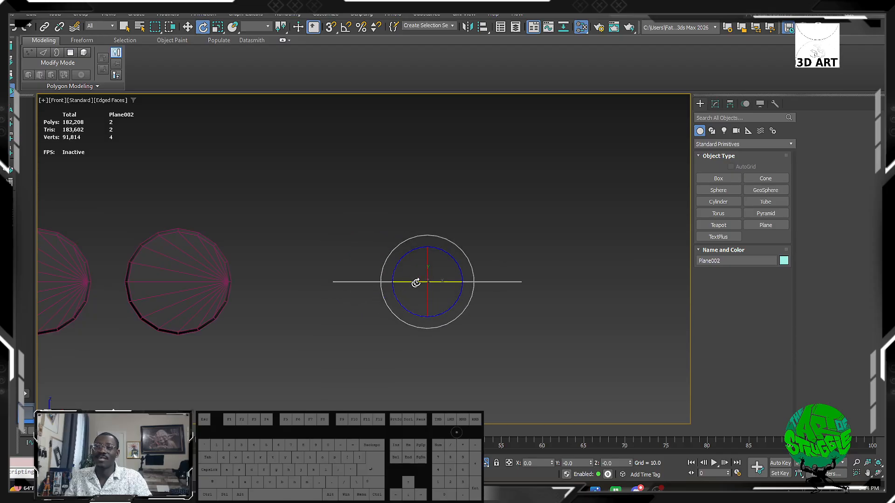
drag(432, 264, 423, 315)
drag(424, 314, 425, 310)
Step: Reduce the plane's length to about 237 and its width to about 232, then deselect it
click(717, 104)
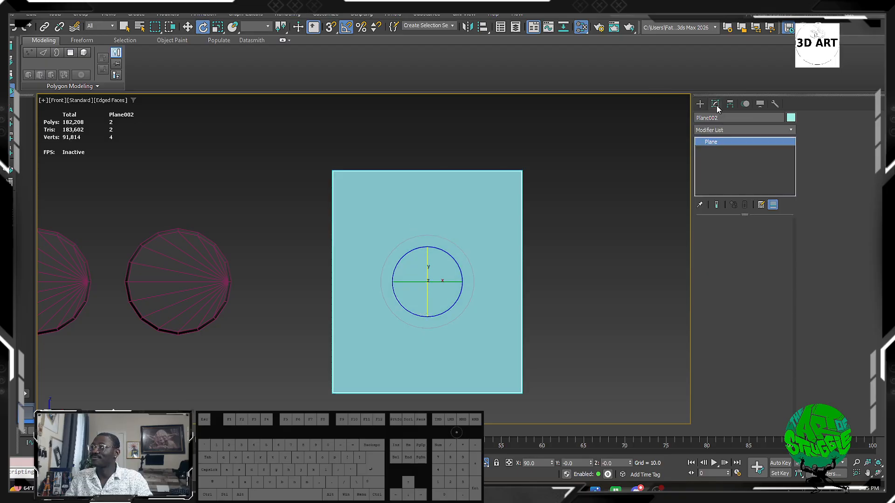
drag(771, 235, 771, 250)
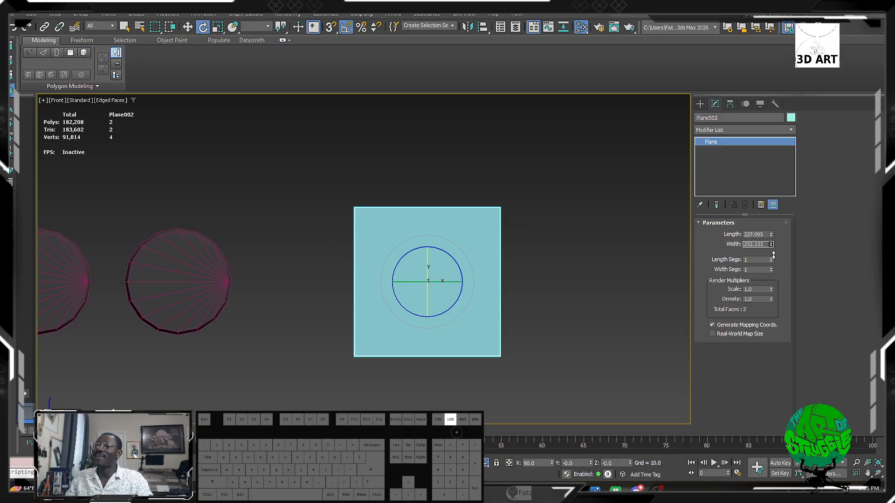
click(547, 291)
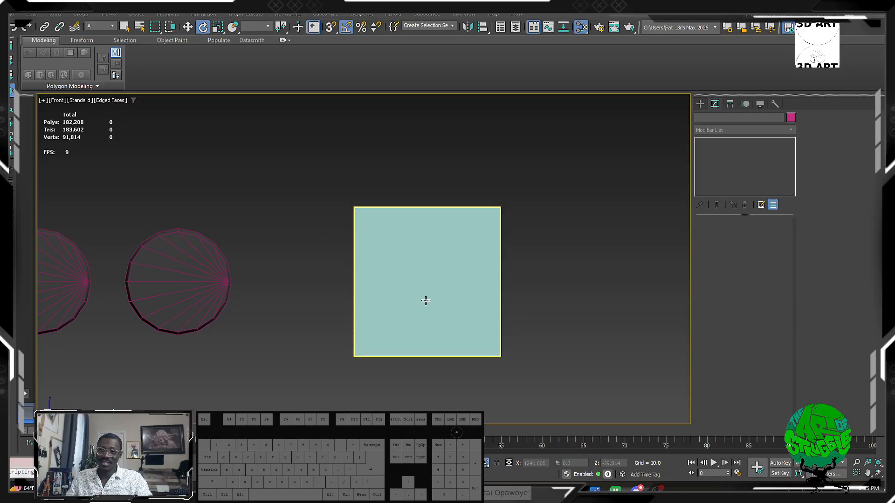
Step: Move the plane along X closer to the last coin in the row
click(417, 289)
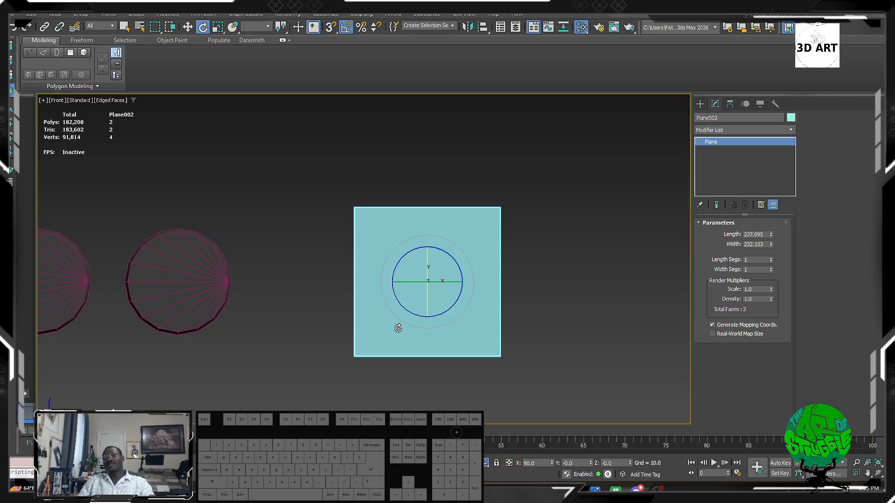
middle_drag(424, 286, 490, 281)
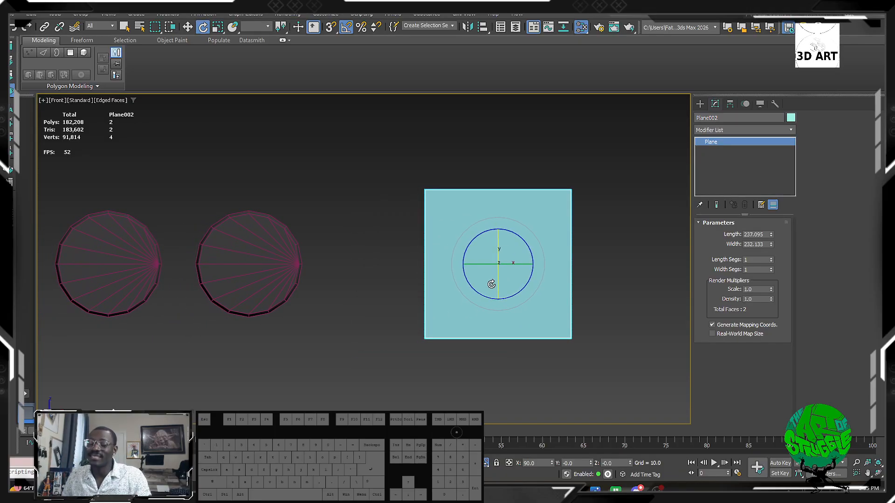
key(w)
drag(532, 264, 455, 264)
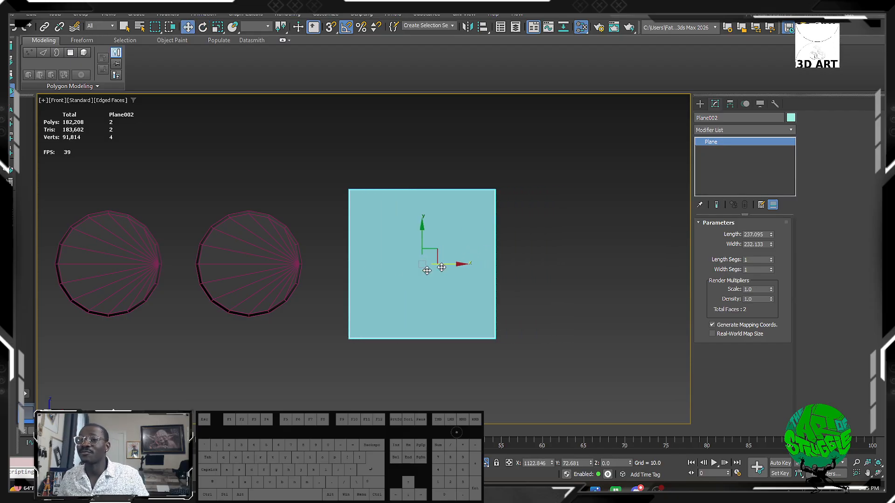
middle_drag(338, 261, 485, 270)
scroll(385, 252, down, 2)
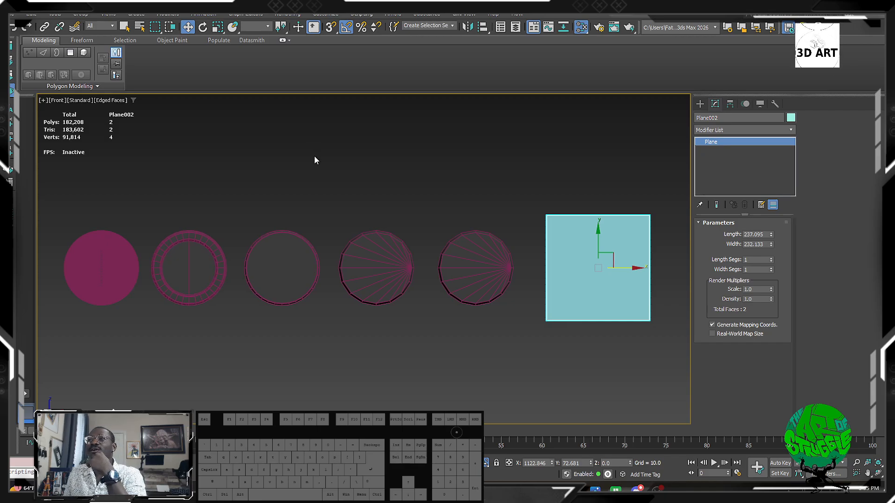
Step: Hide the edge overlay and view the shaded high-poly coin up close from an angle
middle_drag(91, 267, 315, 268)
scroll(329, 268, up, 5)
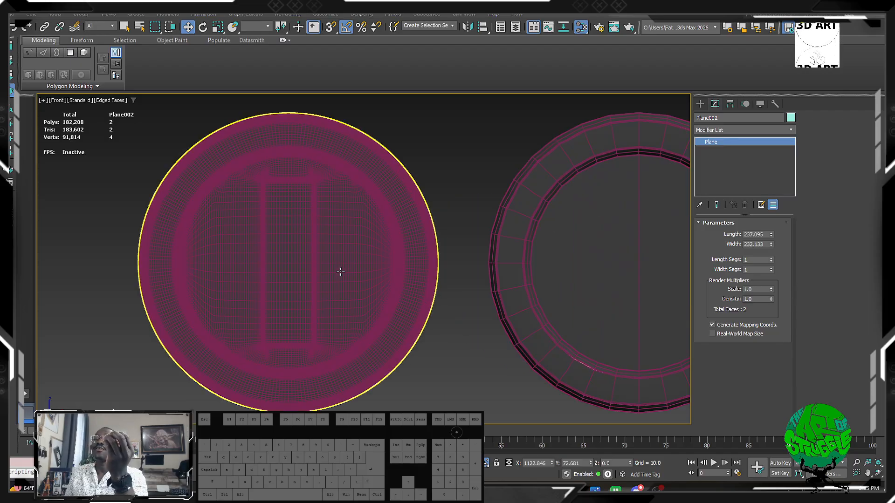
key(F4)
scroll(345, 237, up, 5)
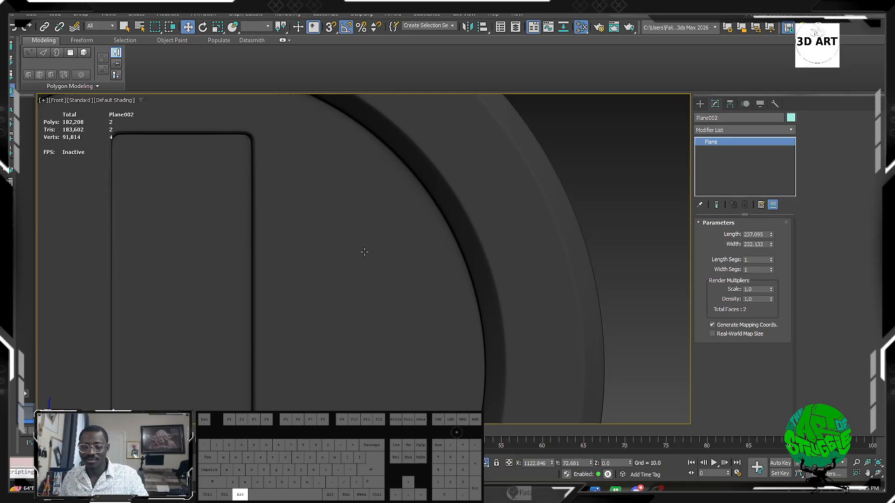
alt+middle_drag(366, 254, 328, 391)
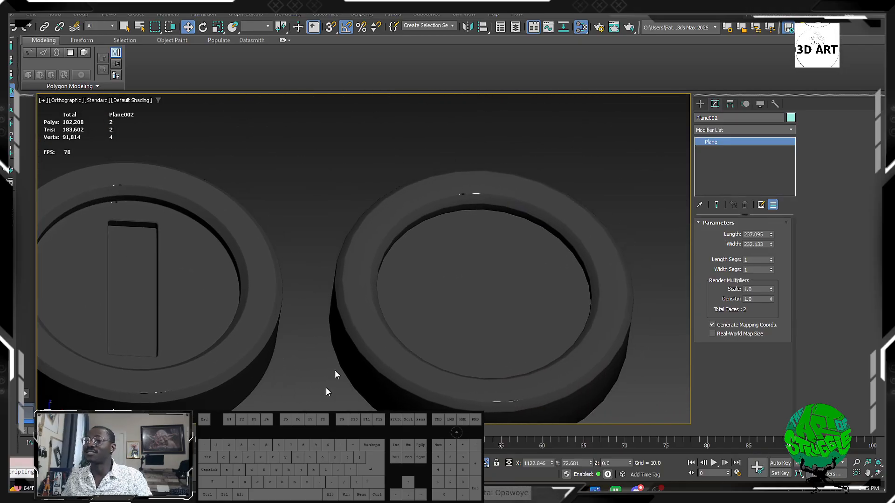
Step: Compare the rim smoothness of the high-poly coin with the simplified coin beside it at close range
scroll(548, 213, up, 5)
scroll(547, 213, down, 4)
drag(548, 112, 446, 285)
scroll(401, 246, up, 5)
scroll(401, 245, down, 5)
middle_drag(59, 285, 186, 280)
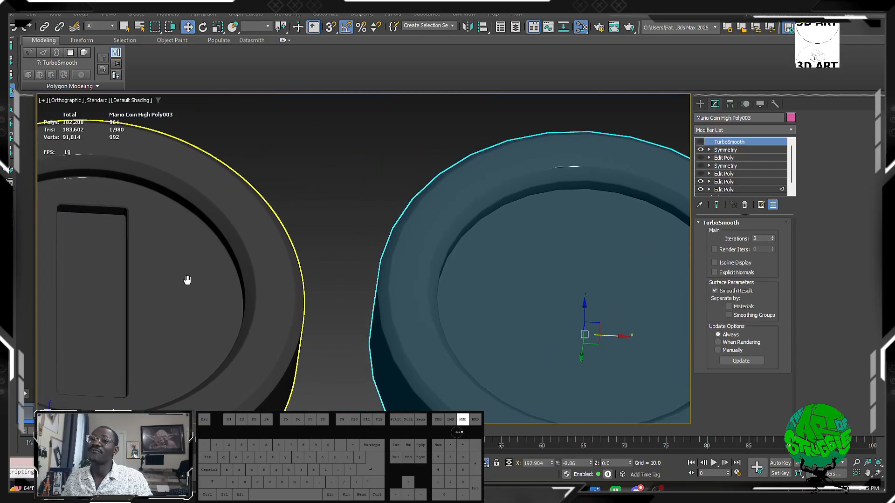
middle_drag(622, 191, 460, 244)
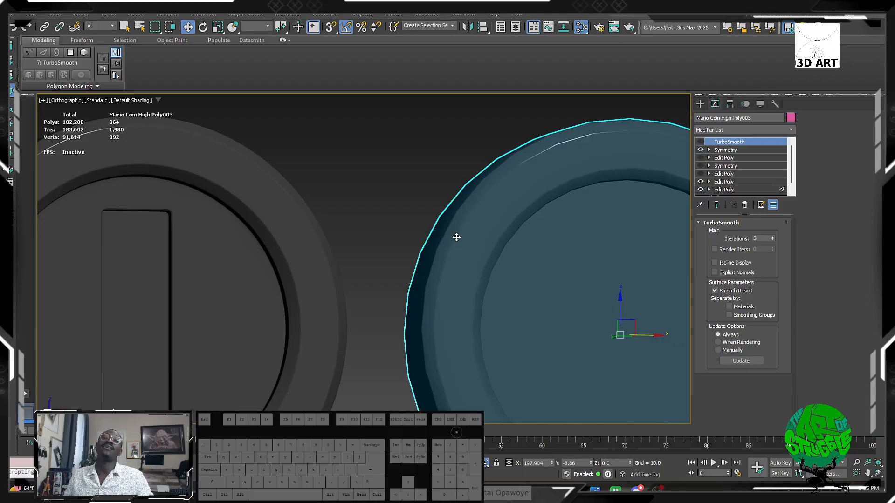
Step: Examine how the whole row of coins and the plane reads from a far viewing distance with nothing selected
scroll(530, 236, down, 10)
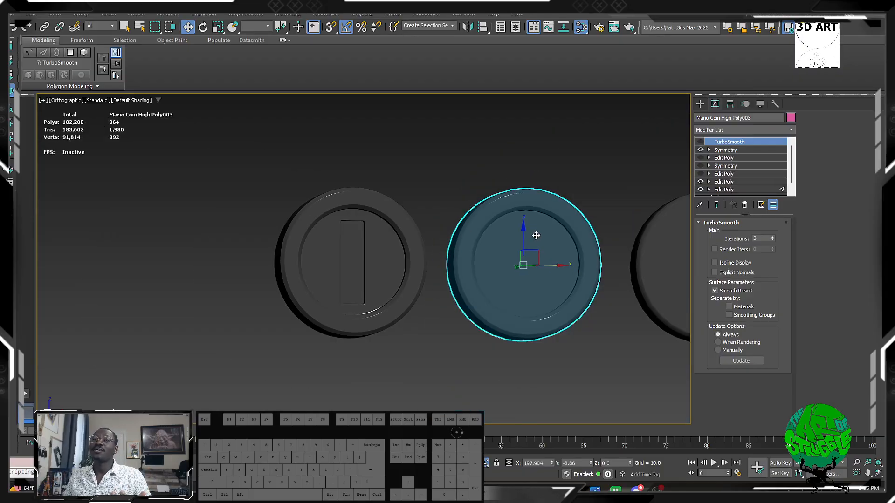
scroll(419, 267, down, 2)
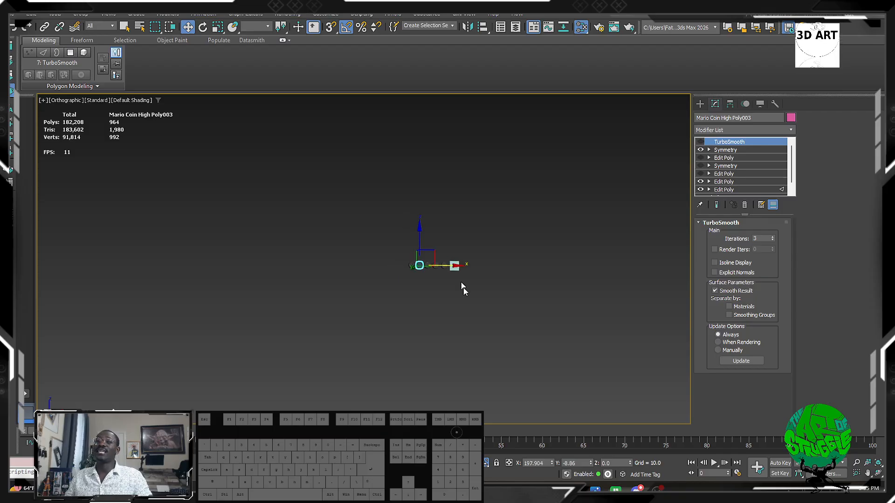
middle_drag(463, 288, 386, 306)
scroll(426, 230, up, 5)
scroll(426, 230, down, 4)
click(367, 281)
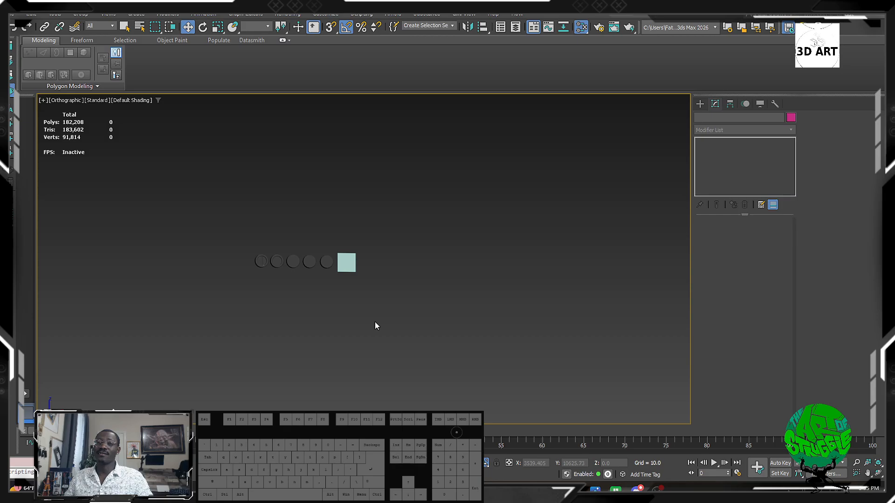
scroll(375, 321, down, 4)
middle_drag(374, 322, 358, 254)
scroll(344, 229, up, 4)
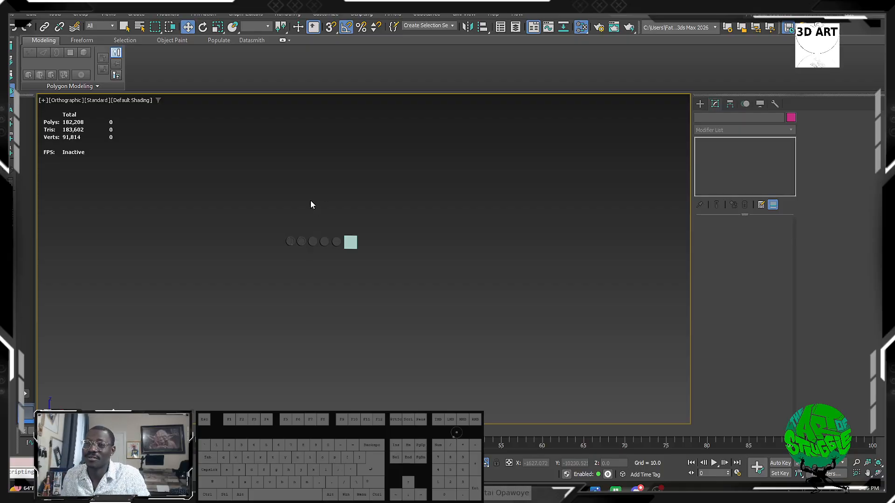
Step: Compare the two fan-topology coins from far away by selecting each one, then clear the selection
click(336, 242)
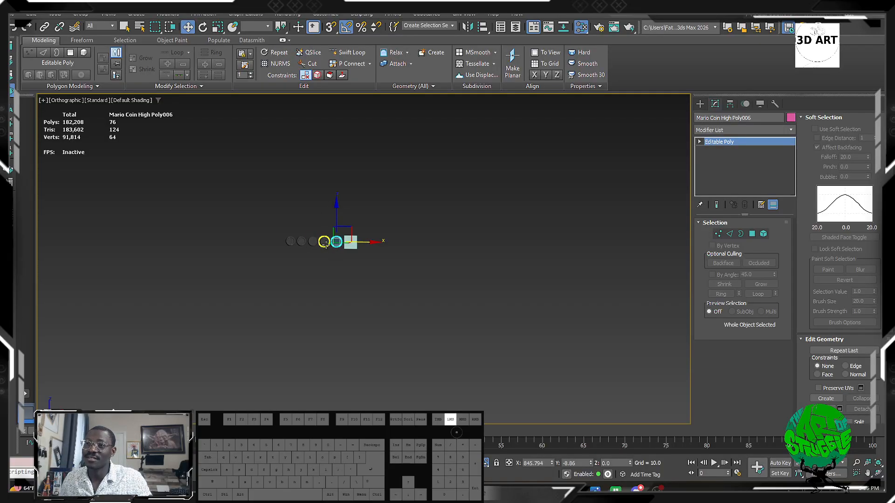
click(339, 286)
click(324, 241)
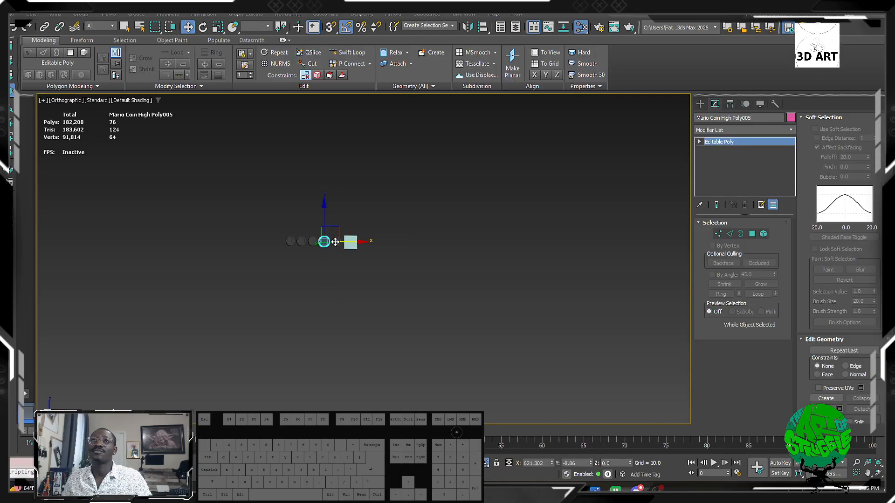
click(334, 249)
click(336, 241)
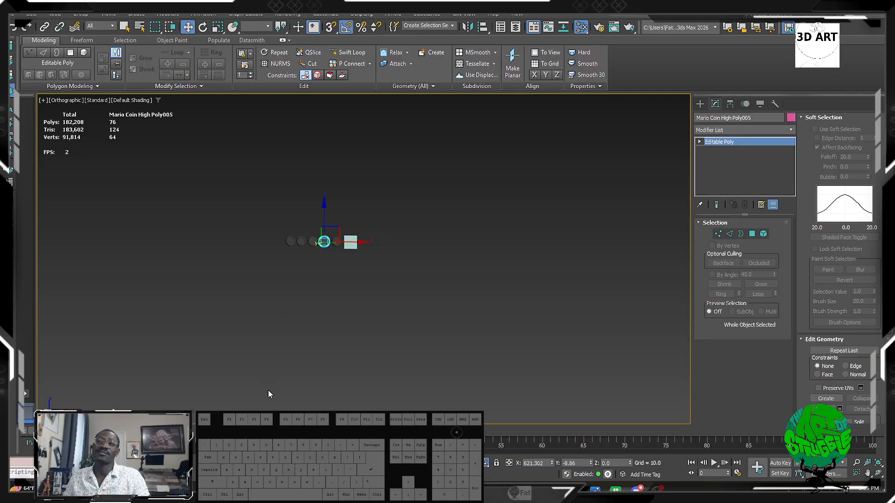
click(289, 394)
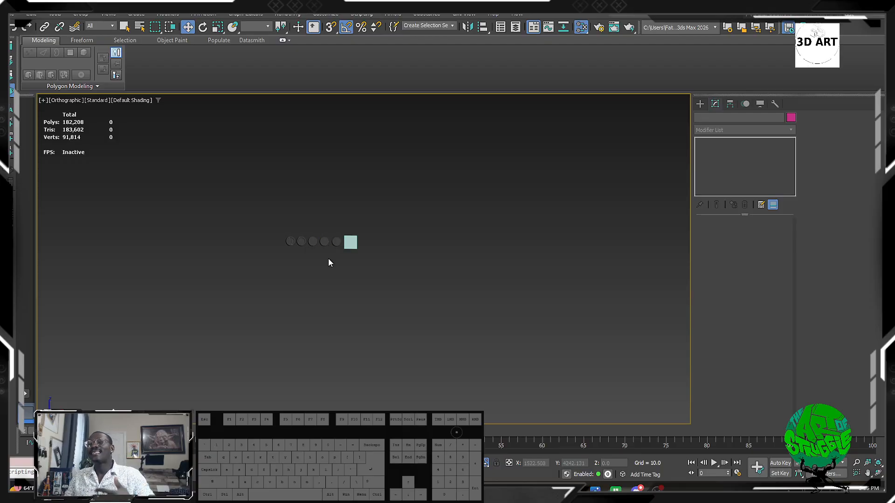
Step: Check the polygon counts of the three lowest-poly coins from a distance by selecting them in turn
mouse_move(328, 262)
middle_down()
mouse_move(339, 286)
mouse_move(341, 262)
middle_up()
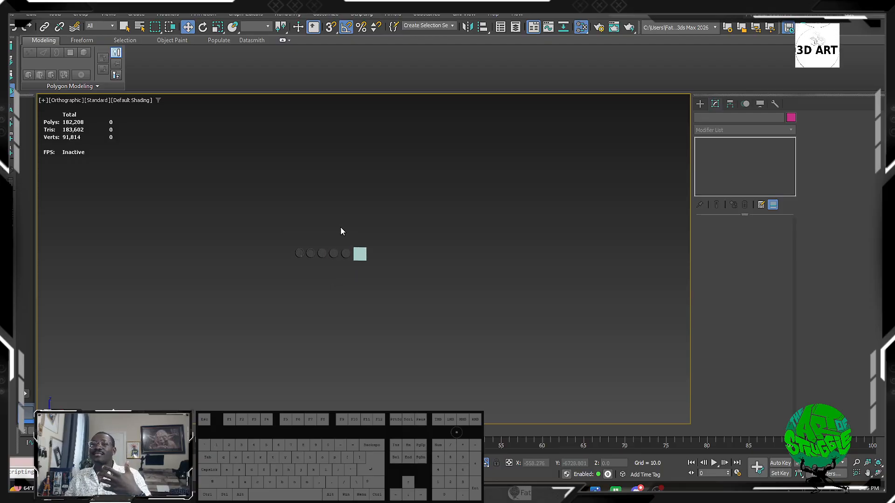
drag(342, 227, 357, 271)
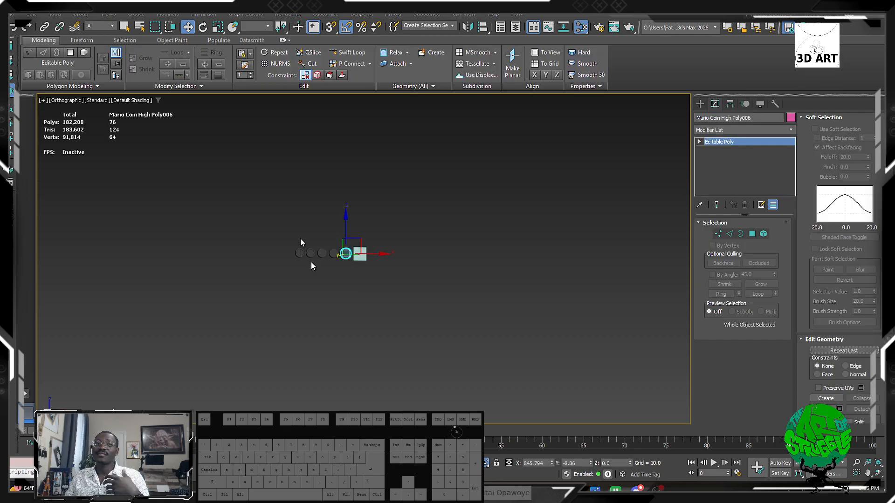
drag(336, 229, 333, 270)
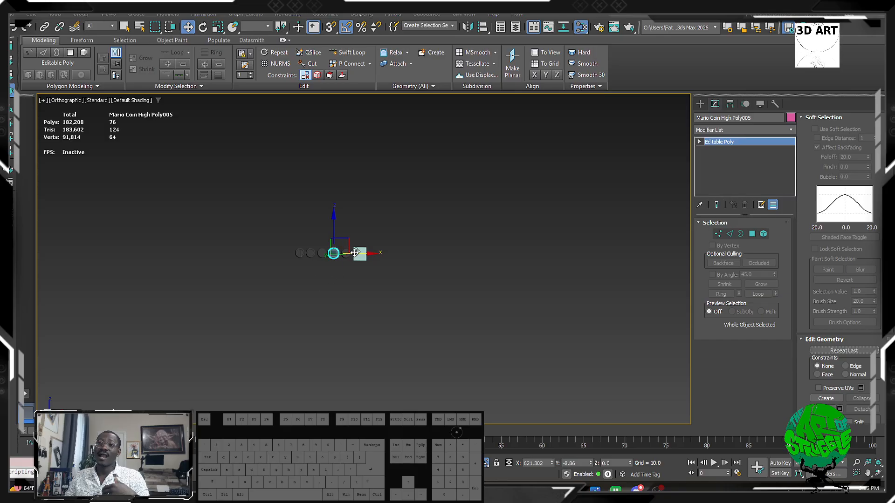
click(328, 221)
click(346, 254)
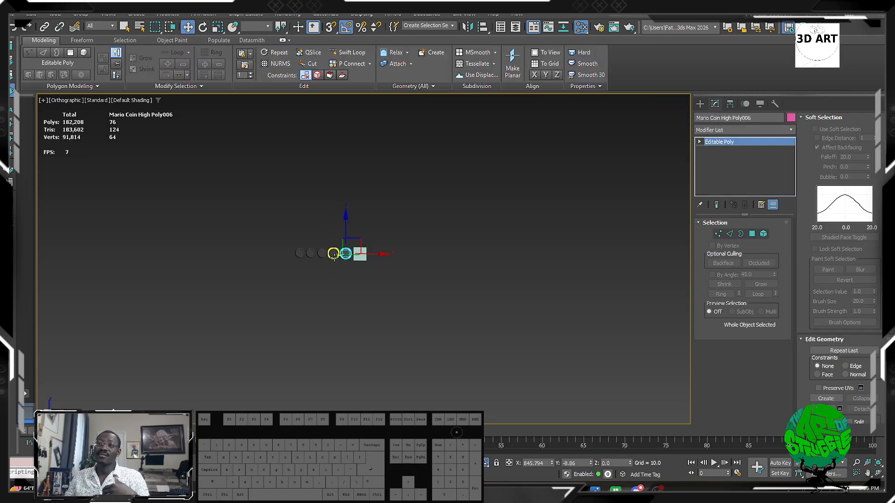
click(332, 255)
click(322, 253)
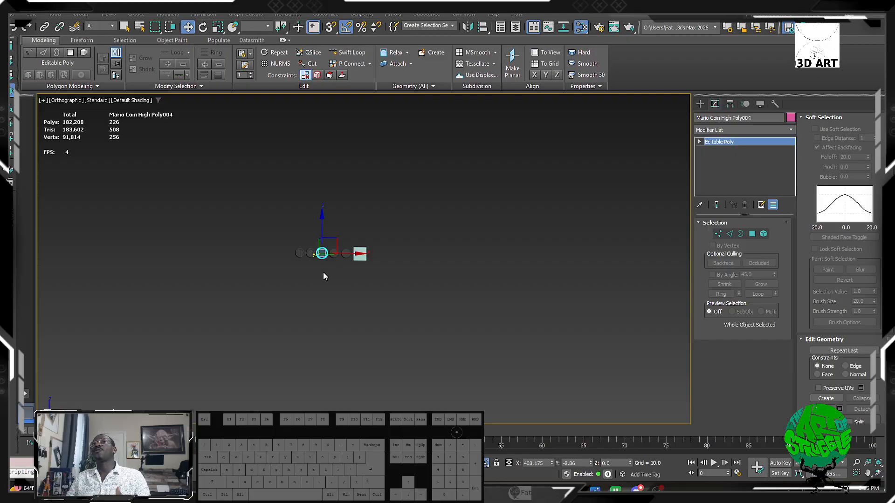
click(348, 264)
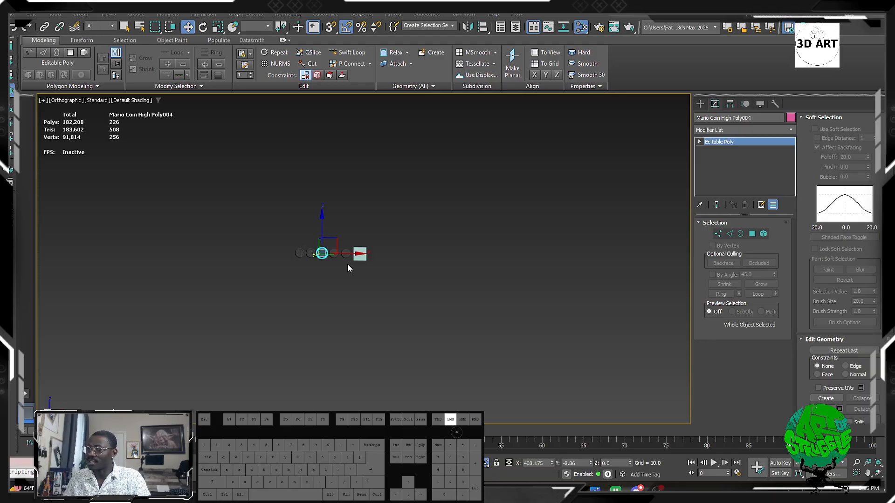
Step: Compare the last coin's polygon count with those of the second coin and the two most detailed coins combined
drag(347, 236, 323, 267)
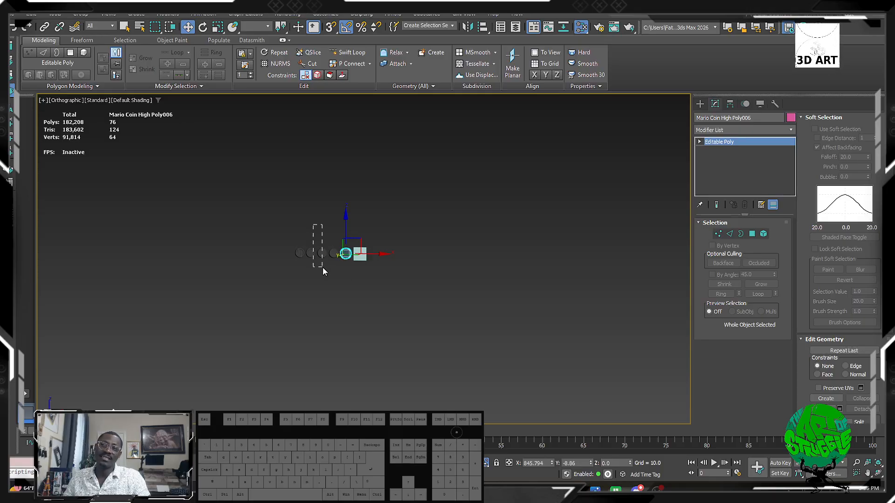
drag(313, 211, 307, 267)
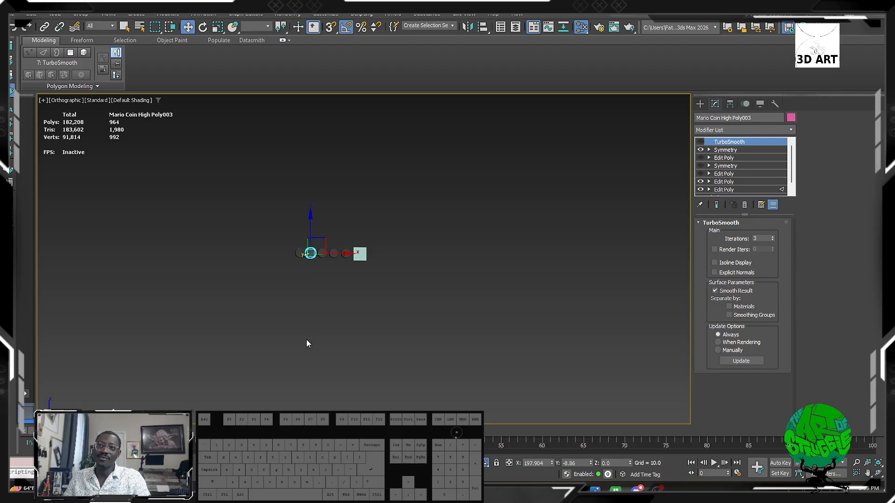
click(353, 256)
drag(348, 283, 343, 233)
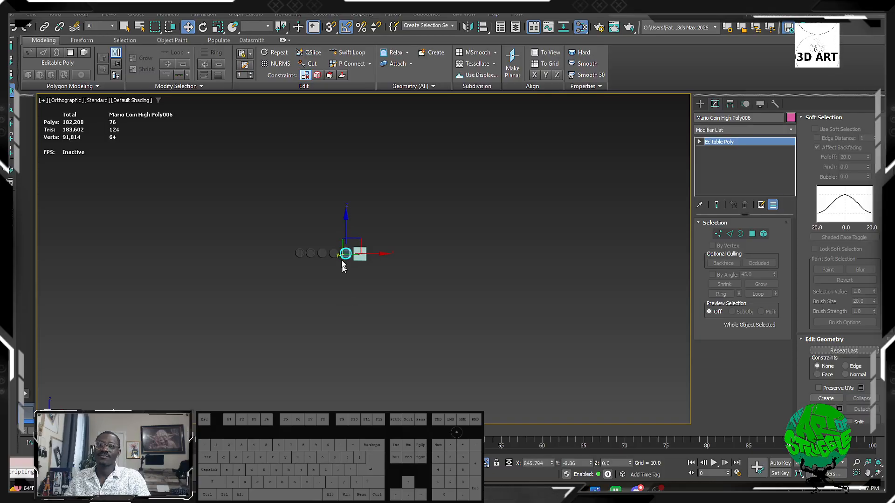
drag(313, 203, 302, 289)
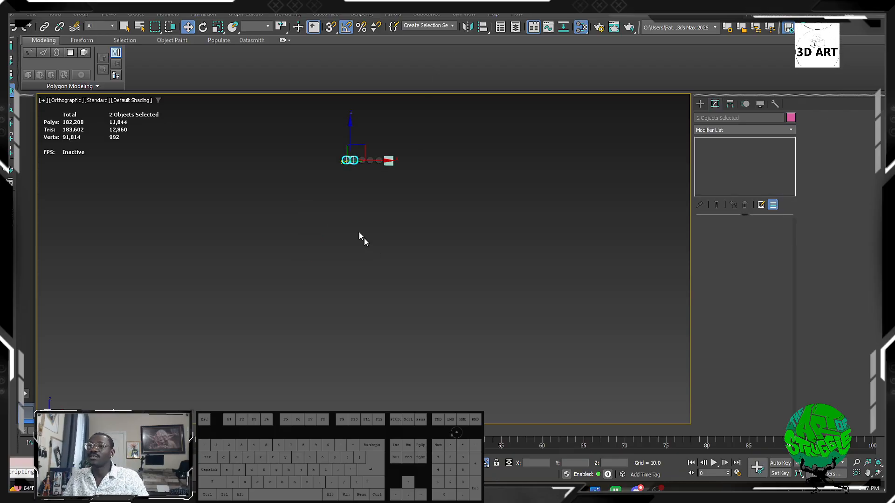
Step: Select the high-poly coin at the start of the row and view it beside its simplified neighbours
middle_drag(357, 214, 328, 266)
scroll(328, 266, up, 5)
middle_drag(339, 194, 321, 305)
click(341, 239)
scroll(293, 224, up, 6)
click(294, 224)
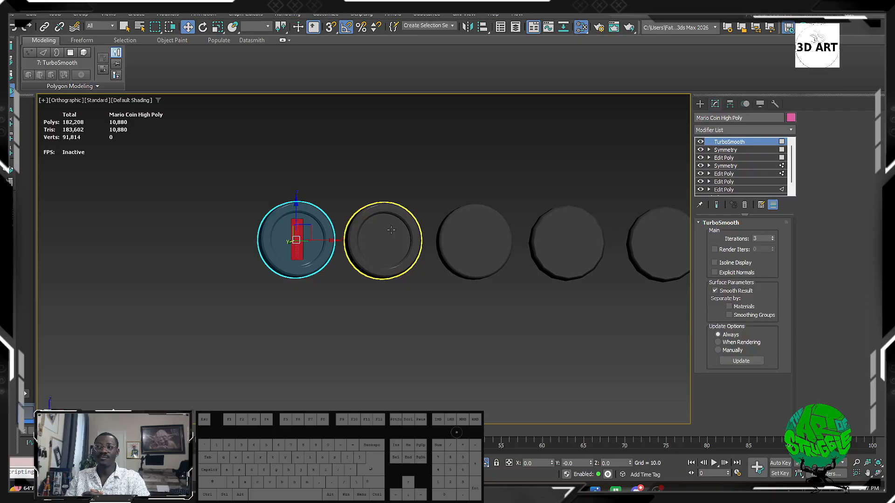
Step: Compare the polygon counts of the high-poly coin and the lowest-poly coin beside the plane by selecting them alternately
middle_drag(590, 256, 419, 256)
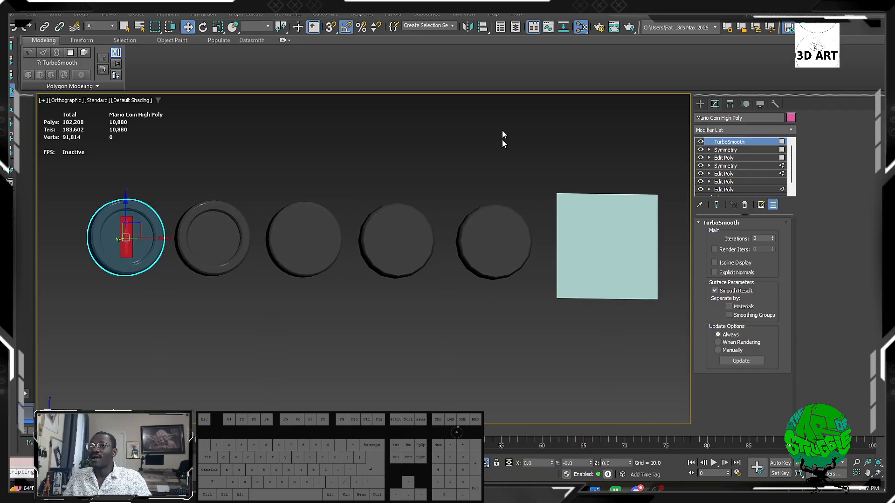
drag(502, 129, 480, 350)
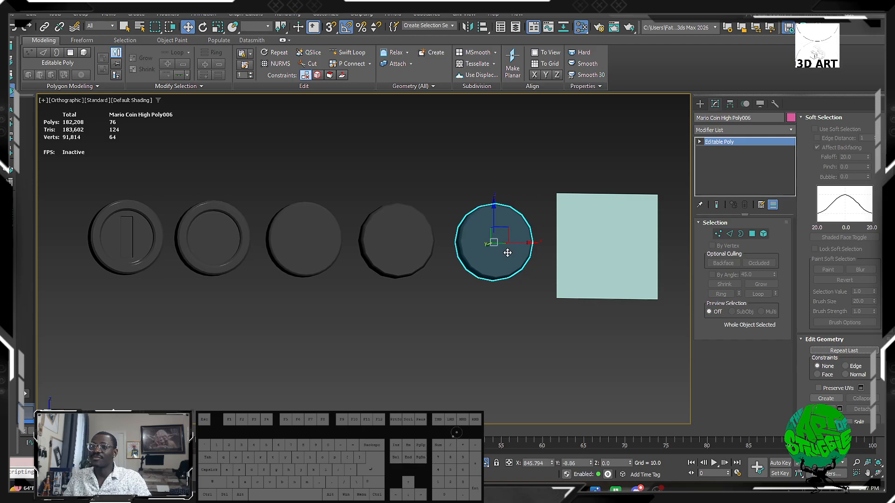
click(65, 192)
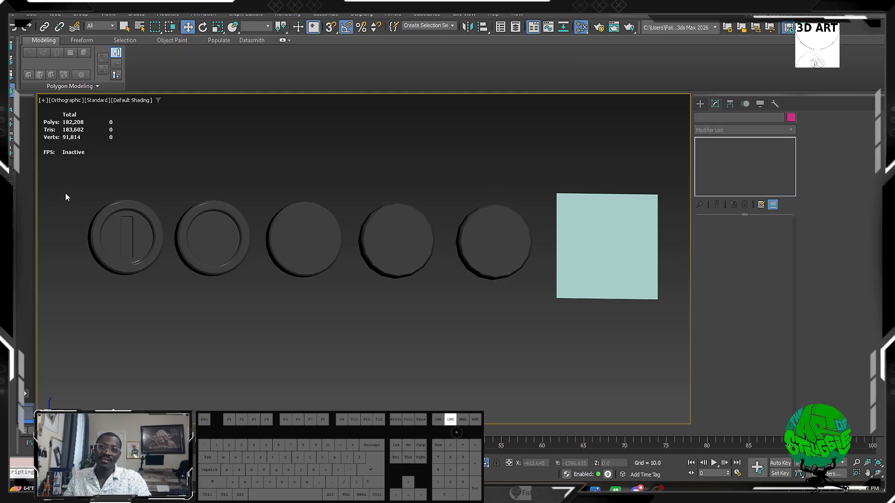
click(128, 238)
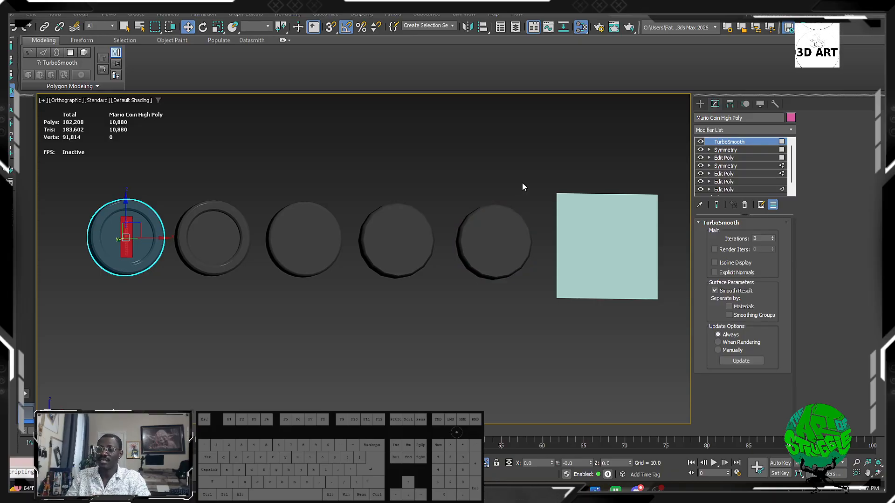
drag(522, 171, 480, 392)
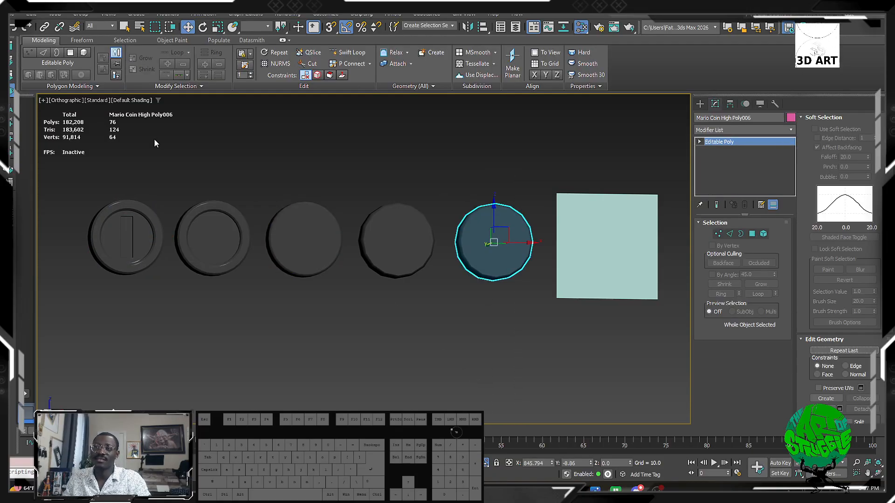
drag(130, 306, 129, 317)
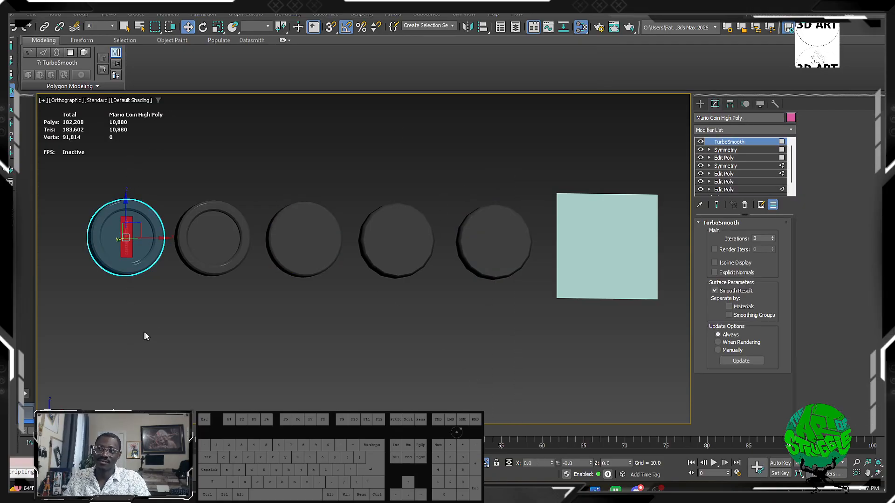
Step: Select the second coin in the row and examine its detail up close beside the flat third coin
drag(245, 161, 216, 294)
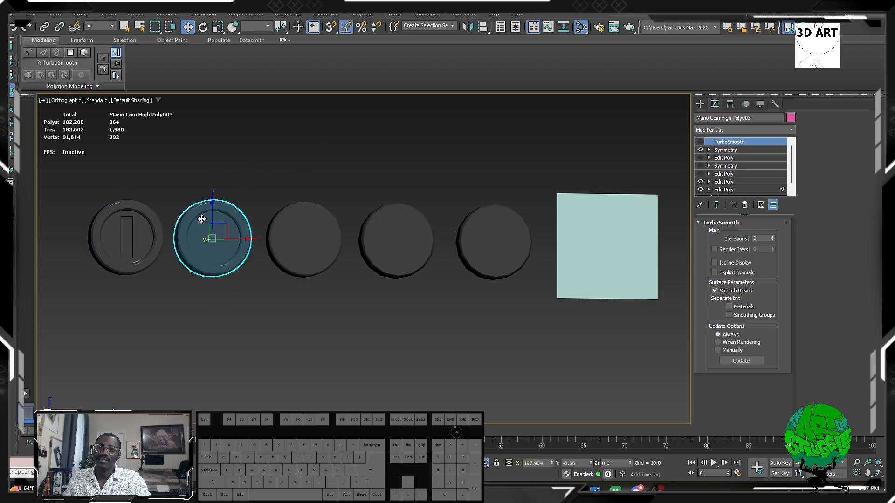
scroll(225, 182, up, 5)
middle_drag(208, 204, 263, 201)
drag(296, 156, 314, 207)
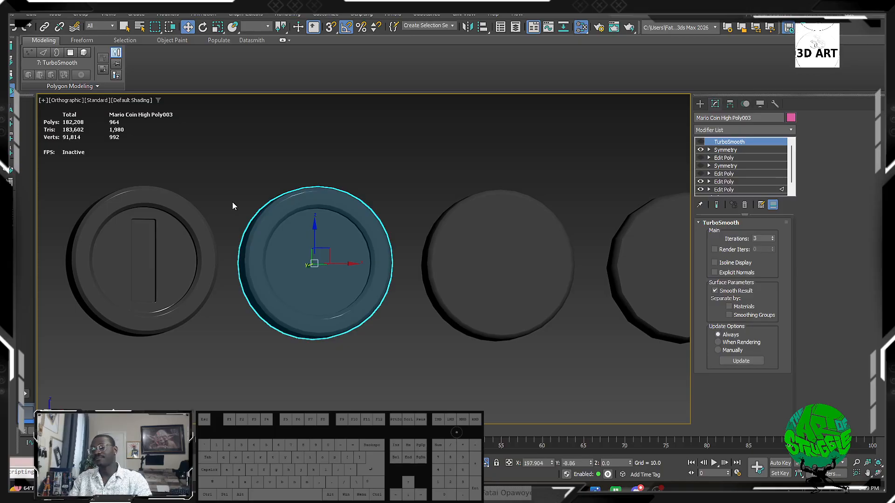
scroll(514, 239, up, 3)
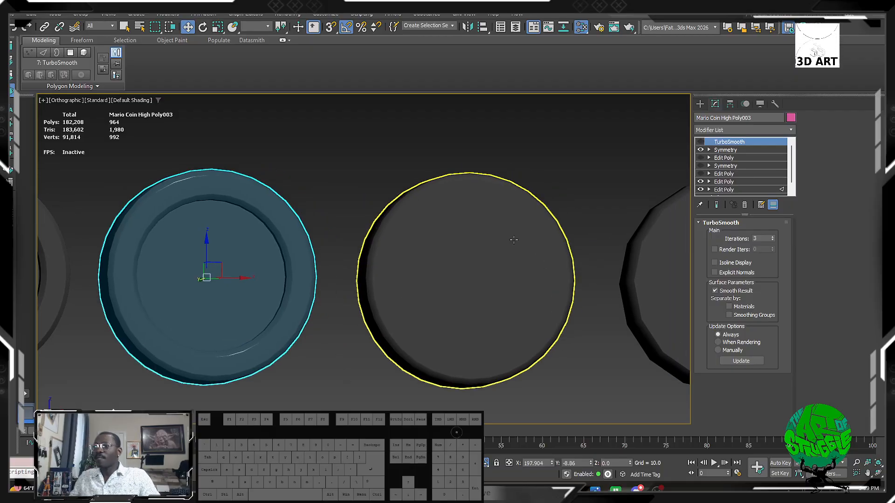
scroll(389, 286, down, 4)
scroll(390, 265, up, 4)
middle_drag(390, 266, 404, 265)
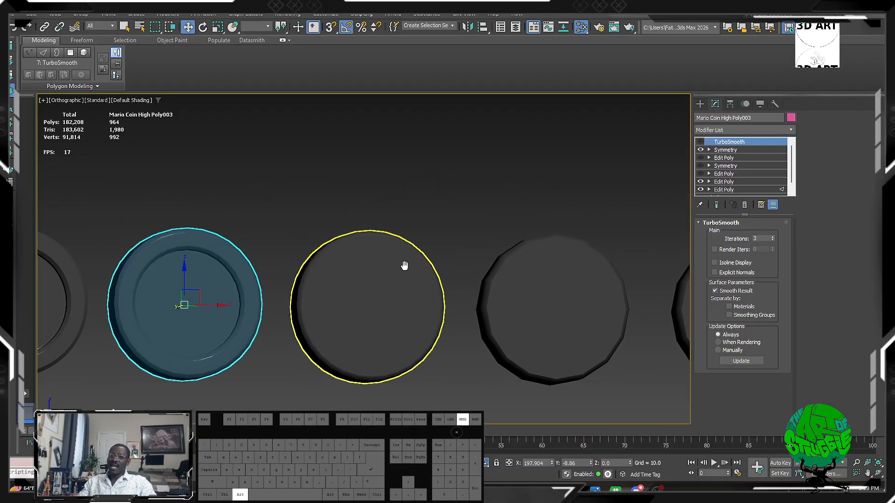
Step: Select the lowest-poly coin beside the plane and display edged faces to examine its fan topology
scroll(314, 294, down, 4)
drag(505, 214, 546, 377)
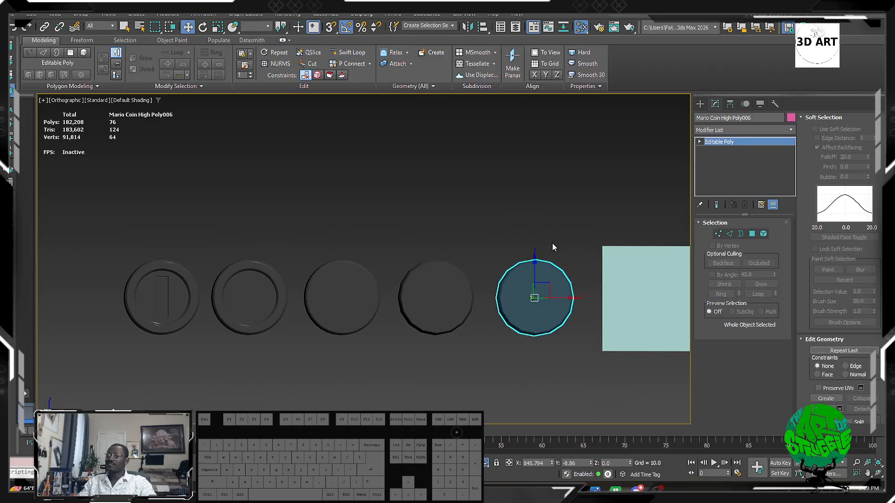
mouse_move(552, 244)
alt+middle_down()
mouse_move(563, 298)
mouse_move(548, 252)
alt+middle_up()
scroll(551, 252, up, 3)
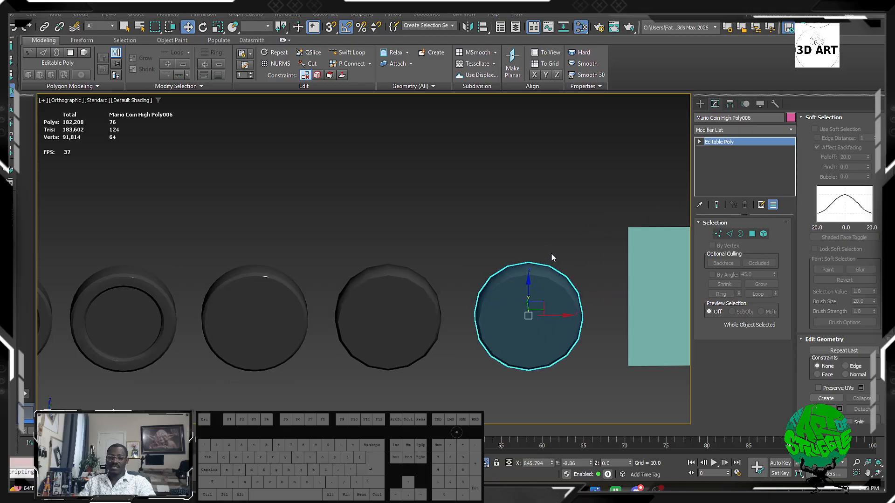
key(F4)
scroll(536, 288, up, 3)
alt+middle_drag(536, 290, 447, 214)
scroll(517, 262, down, 2)
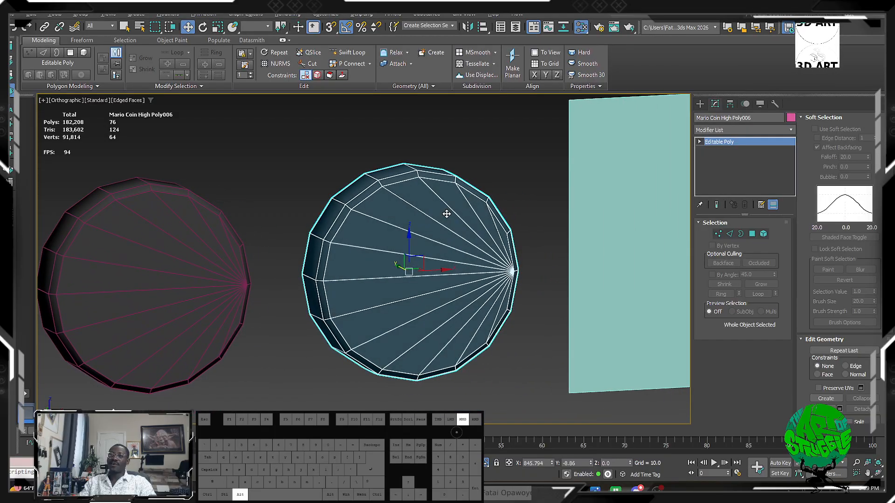
middle_drag(530, 181, 488, 236)
scroll(488, 237, down, 2)
Step: Inspect the lowest-poly coin's existing UV layout through an Unwrap UVW modifier, and delete that modifier
drag(484, 106, 615, 322)
middle_drag(600, 315, 515, 321)
scroll(516, 321, down, 2)
drag(334, 244, 407, 362)
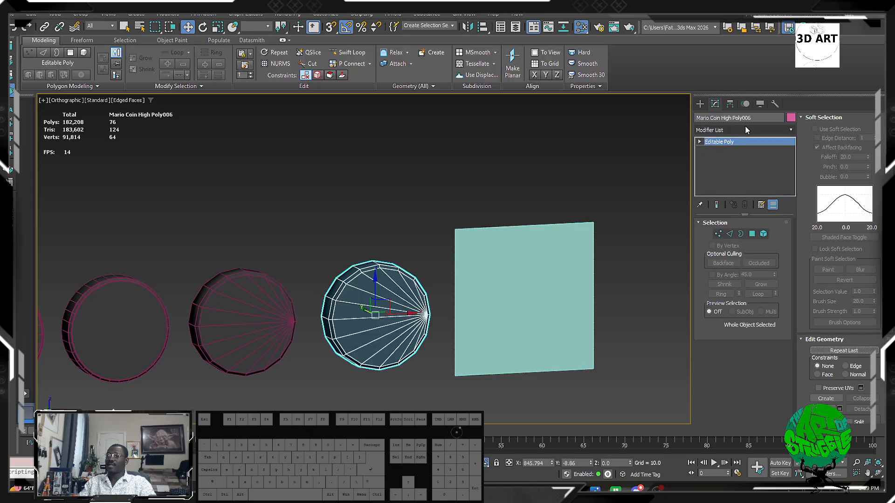
click(752, 130)
text(u)
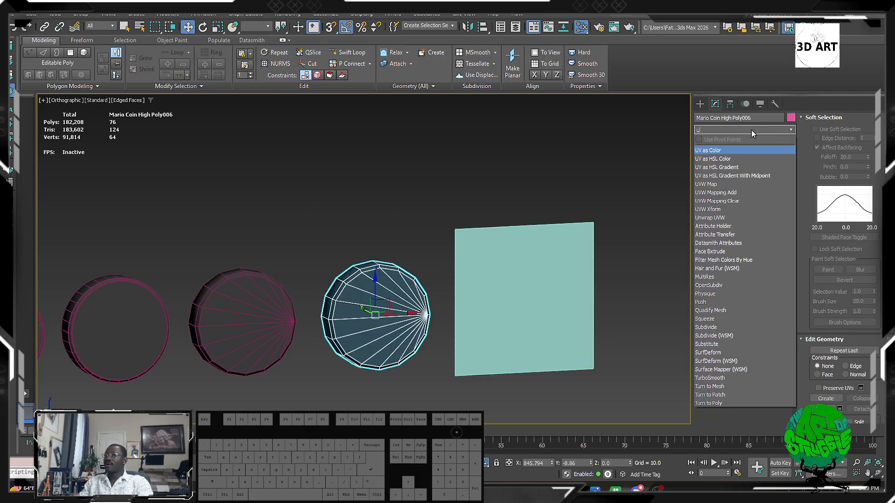
click(720, 218)
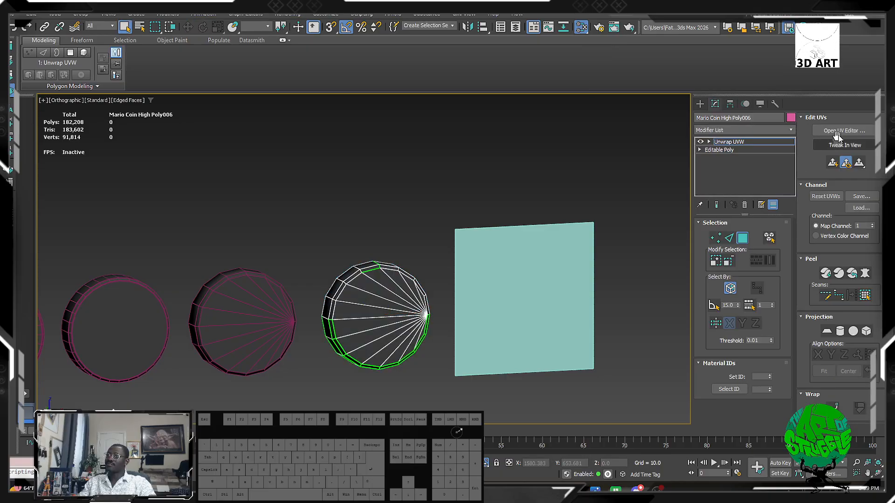
click(856, 132)
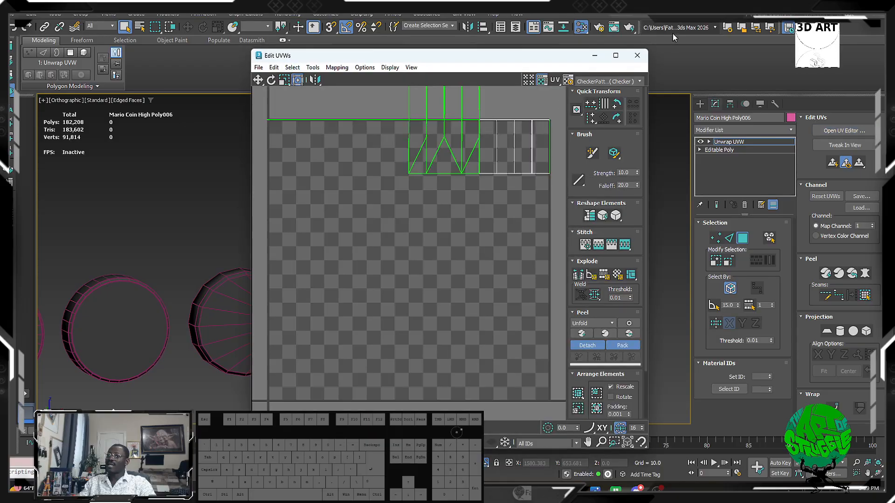
click(637, 57)
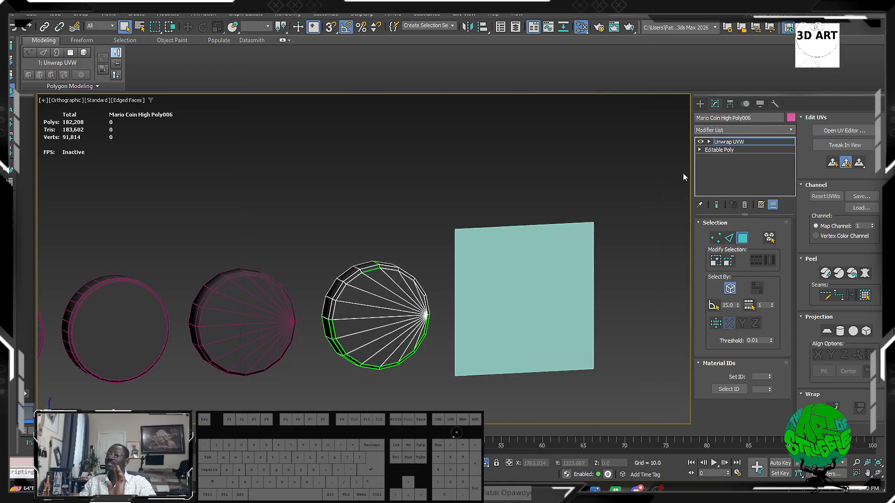
right_click(738, 143)
click(755, 155)
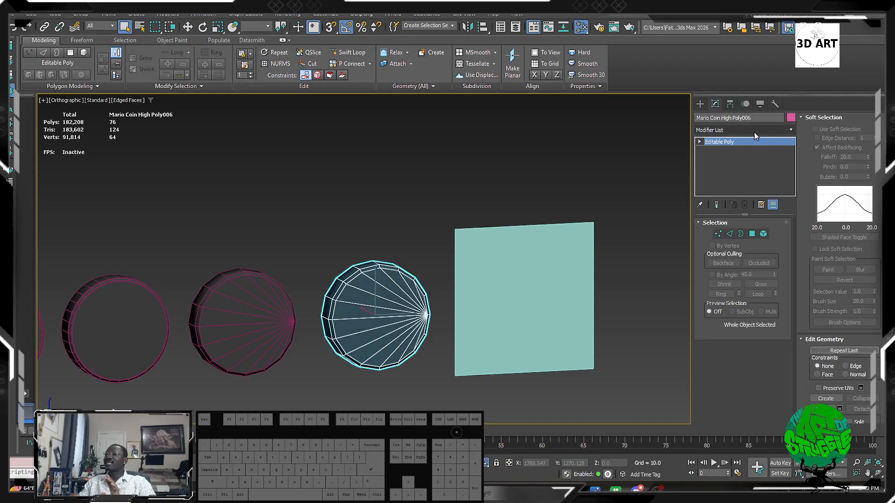
Step: Clear the lowest-poly coin's UVs with a UVW Mapping Clear modifier and convert the coin to Editable Poly
click(754, 131)
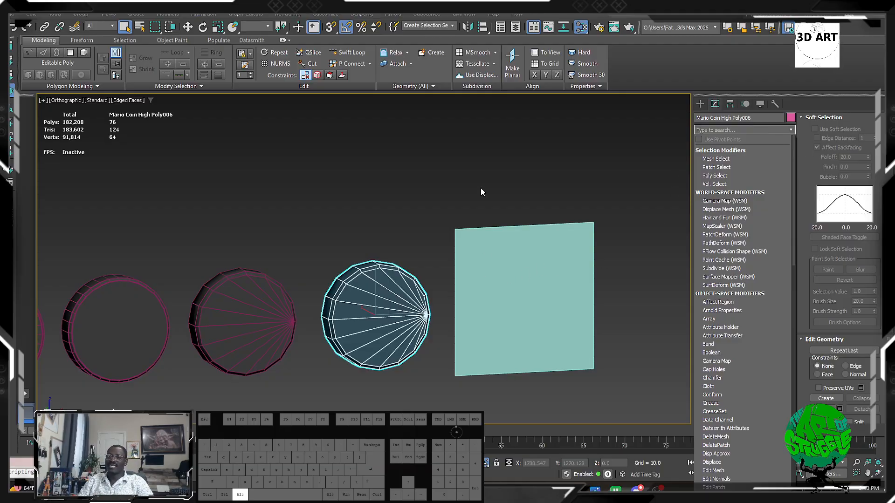
alt+middle_drag(480, 189, 465, 198)
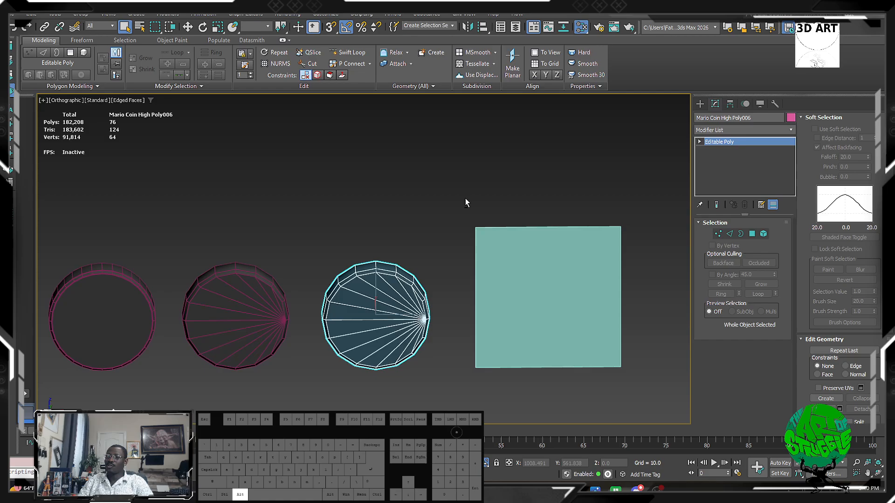
click(760, 125)
text(u)
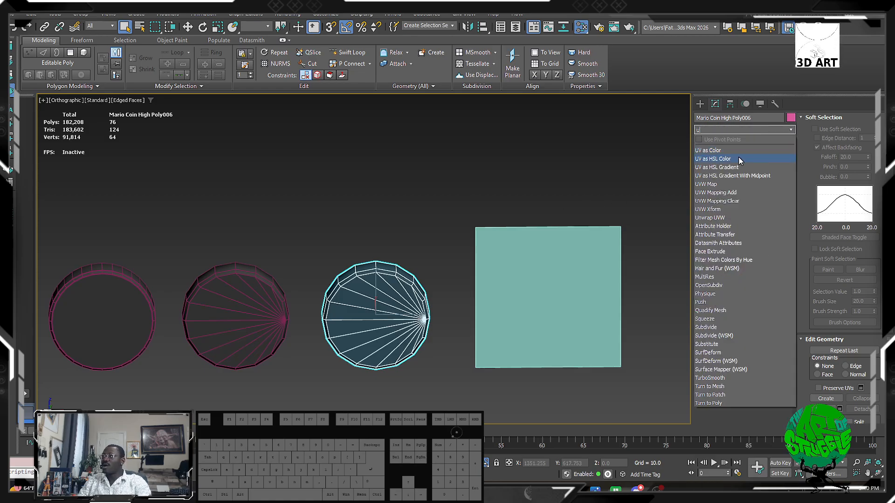
click(723, 201)
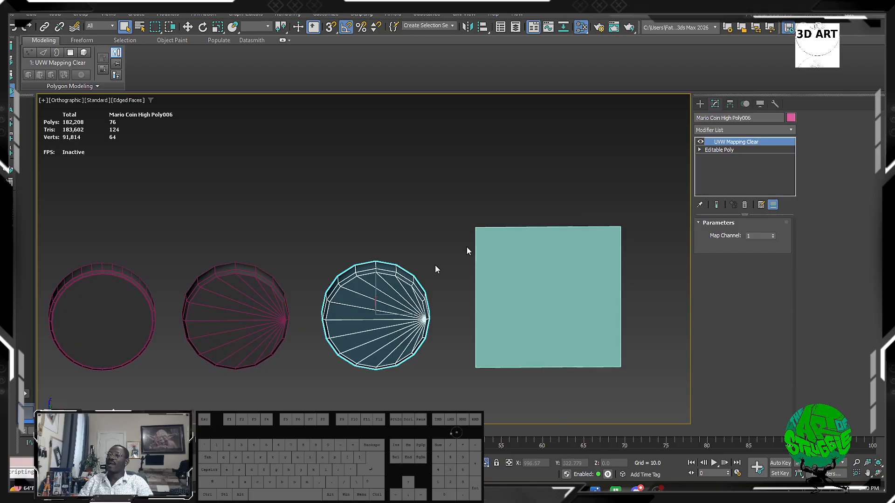
right_click(357, 326)
mouse_move(374, 443)
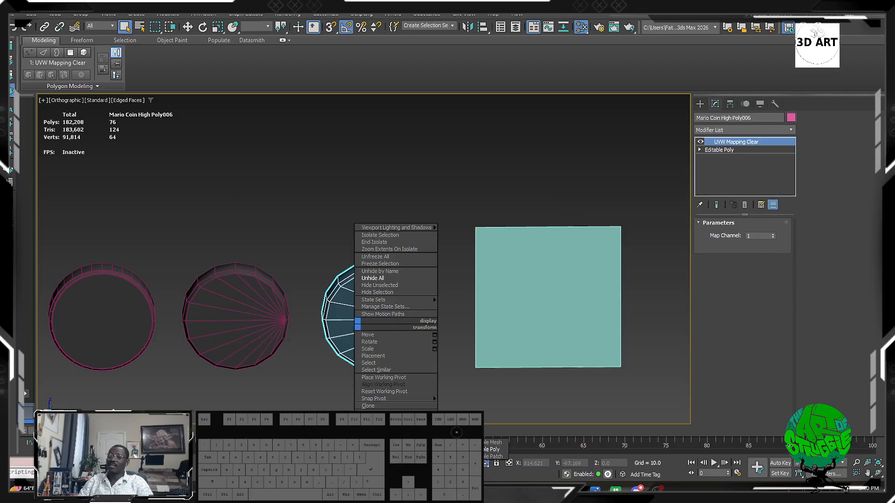
click(493, 450)
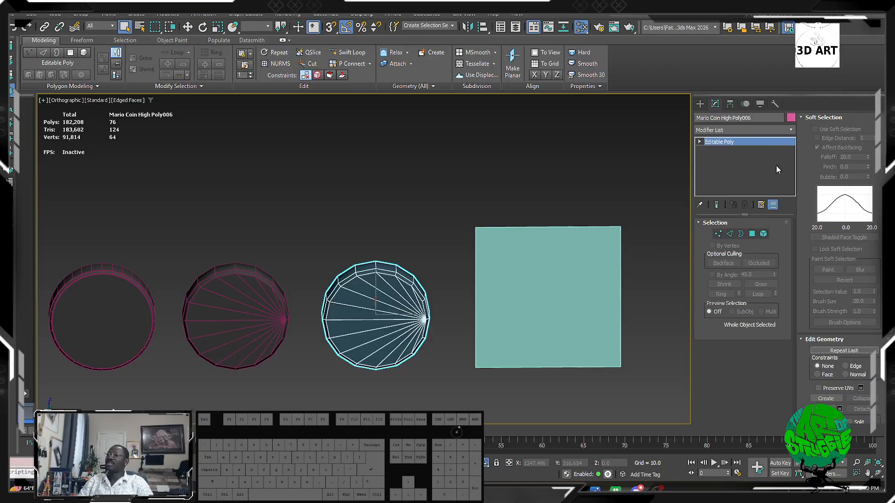
Step: Add an Unwrap UVW modifier to the lowest-poly coin and open its UV editor beside the model
click(789, 130)
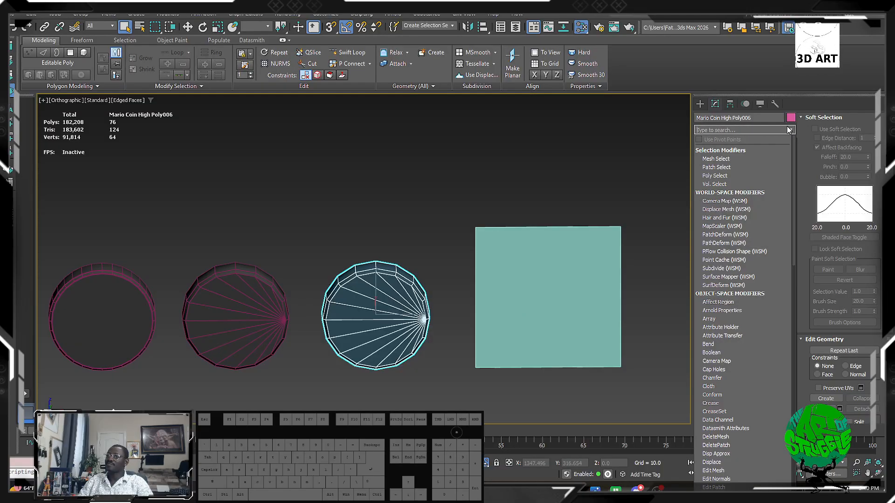
text(u)
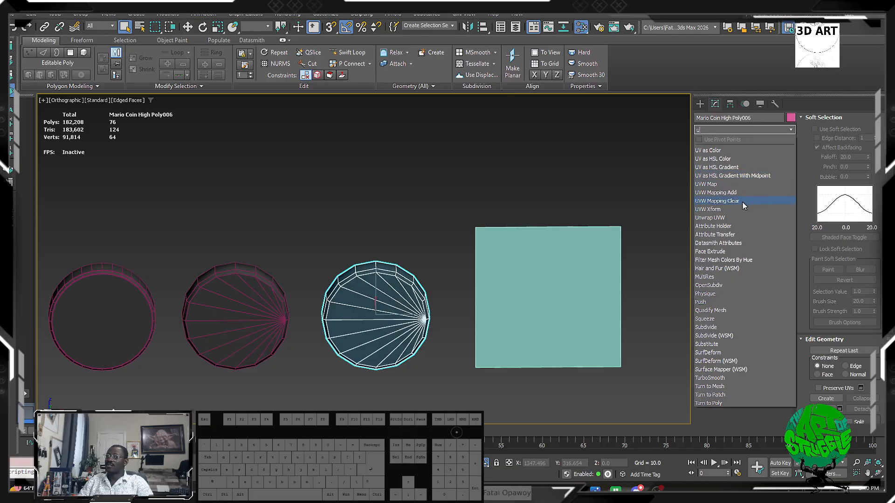
click(744, 218)
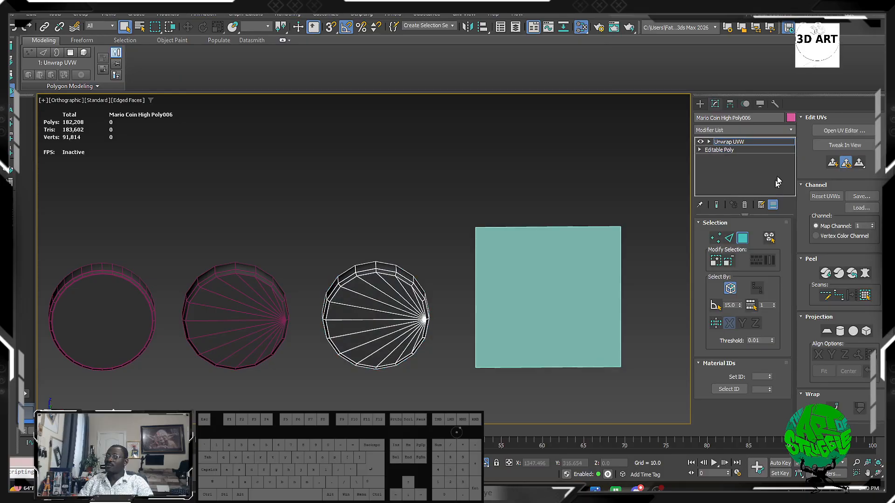
click(835, 131)
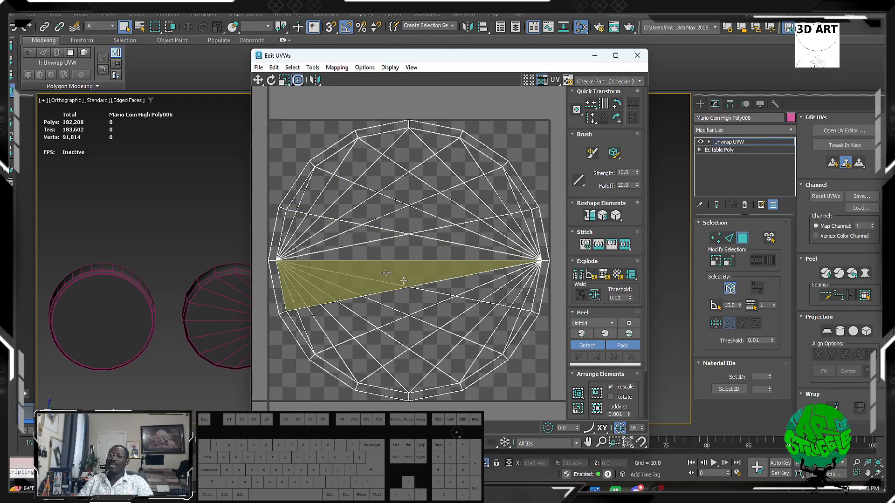
middle_drag(387, 270, 421, 194)
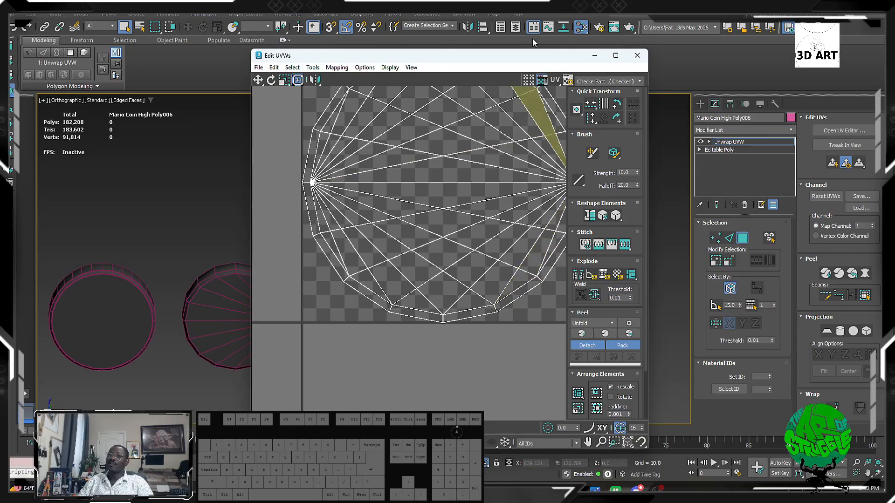
drag(518, 64, 691, 88)
drag(574, 62, 780, 94)
middle_drag(321, 250, 282, 243)
Step: Select single fan faces in the UV layout and on the coin to see how they correspond, and move the UV editor clear of the model
click(625, 240)
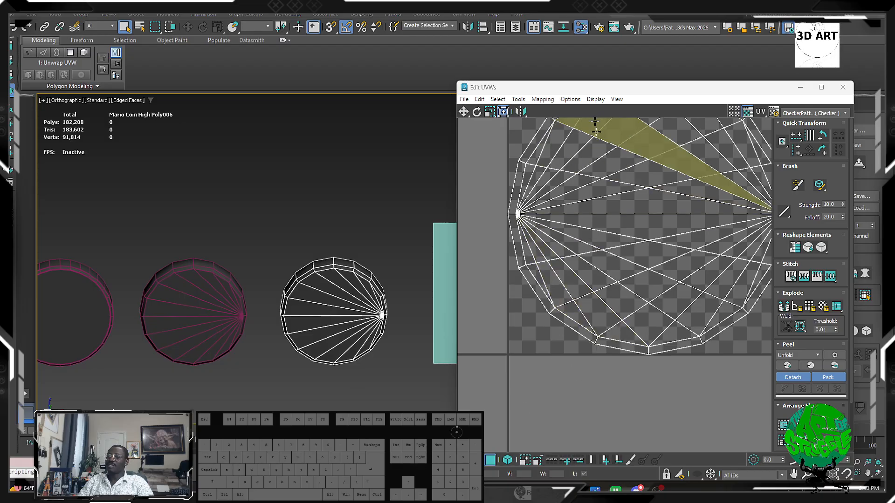
drag(596, 93, 582, 23)
click(679, 116)
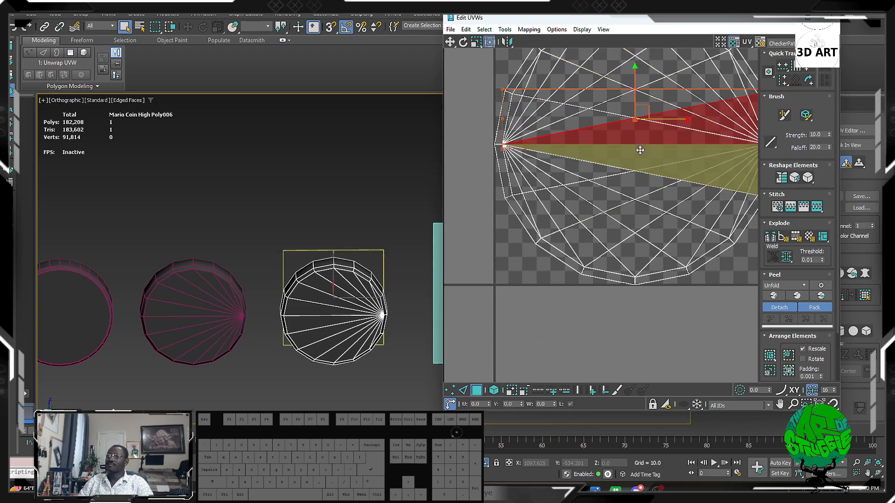
middle_drag(639, 150, 580, 183)
alt+middle_drag(336, 315, 270, 300)
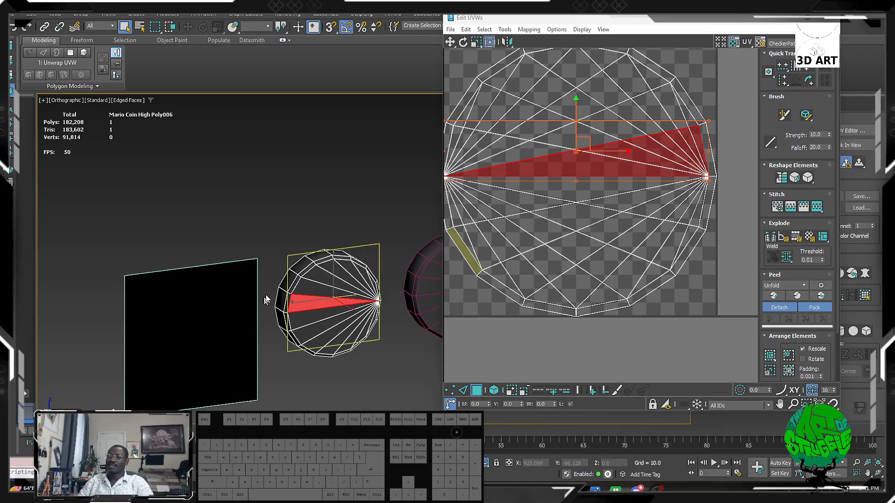
click(361, 279)
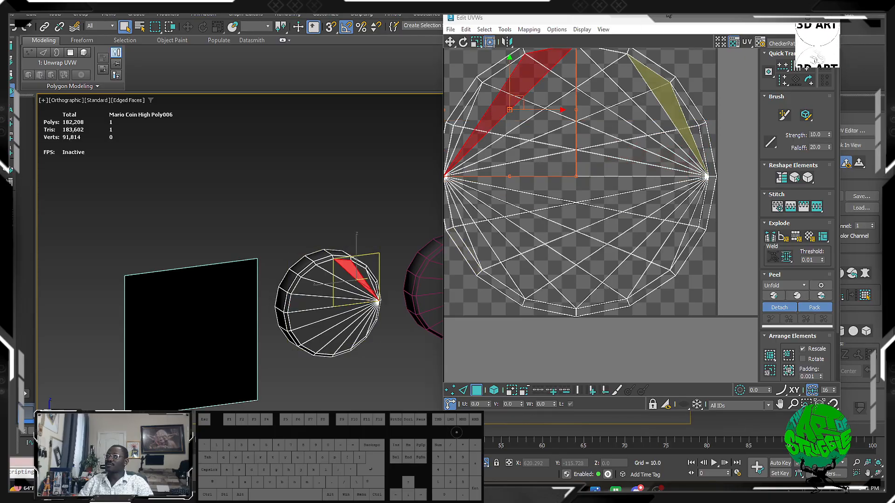
drag(669, 18, 609, 315)
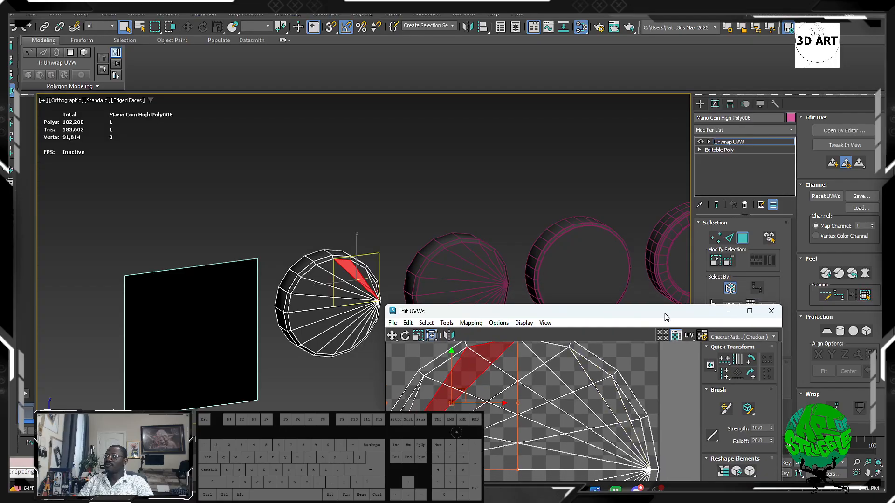
Step: Move the UV editor clear of the coin and select the whole flat fan cap on one side of the coin
drag(666, 318, 350, 135)
middle_drag(461, 291, 639, 263)
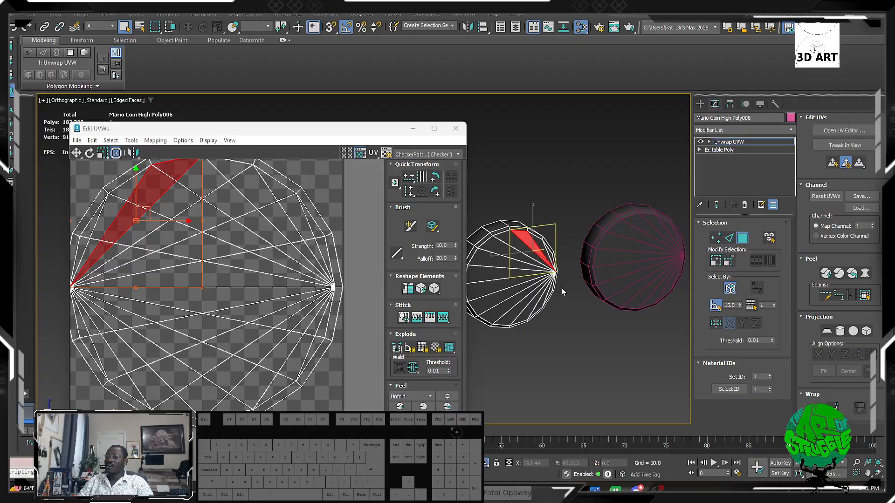
click(522, 268)
middle_drag(214, 309, 216, 301)
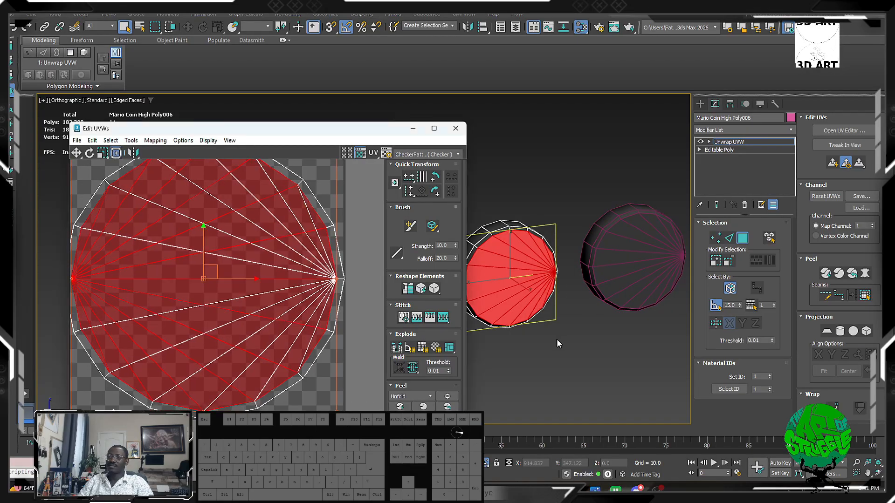
middle_drag(541, 275, 681, 248)
scroll(623, 252, up, 4)
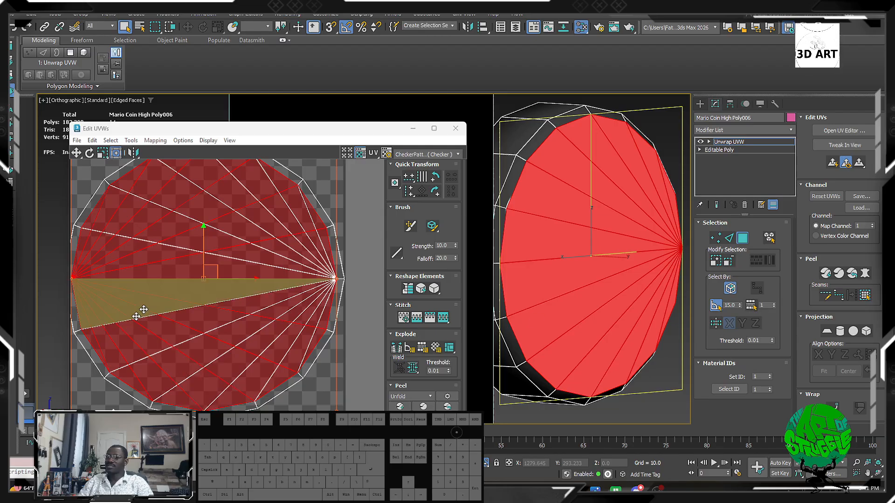
drag(320, 135, 357, 54)
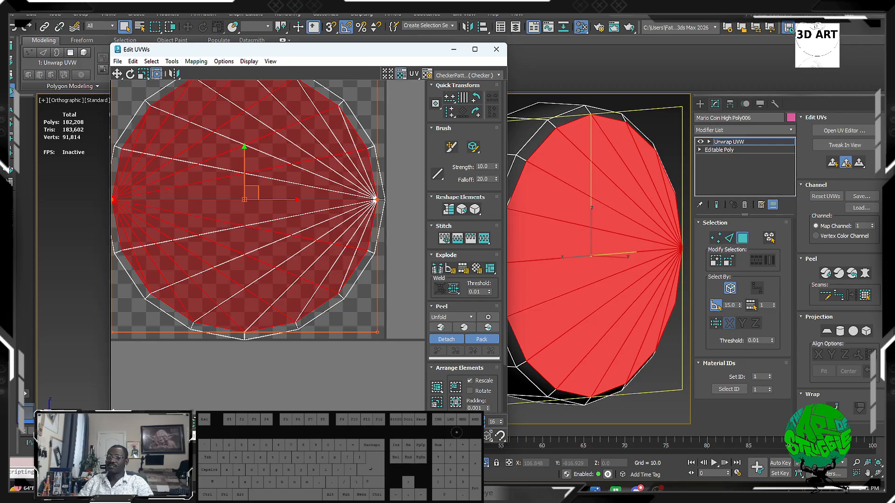
Step: Grow the cap selection to include its bevel ring, break it off, and move the UV island outside the texture tile
click(716, 261)
alt+middle_drag(668, 290, 605, 259)
click(259, 264)
right_click(259, 264)
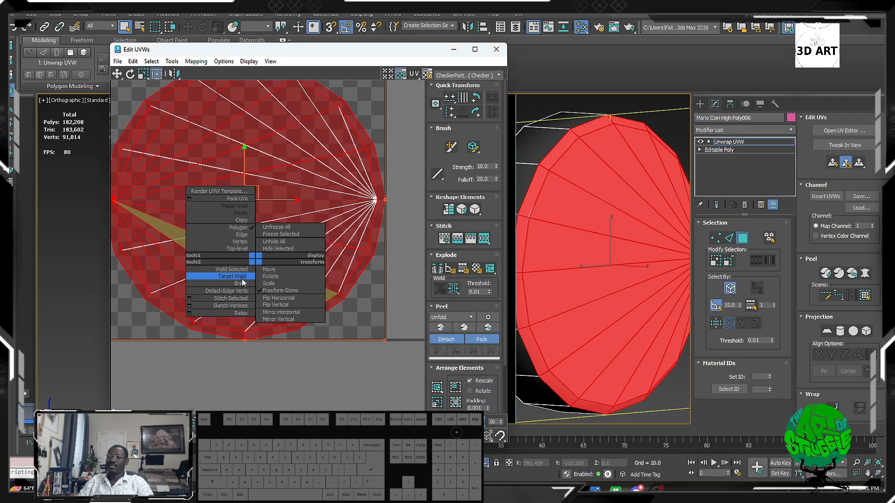
click(242, 284)
scroll(242, 284, down, 5)
drag(251, 246, 374, 169)
mouse_move(636, 268)
middle_down()
mouse_move(652, 258)
mouse_move(649, 279)
middle_up()
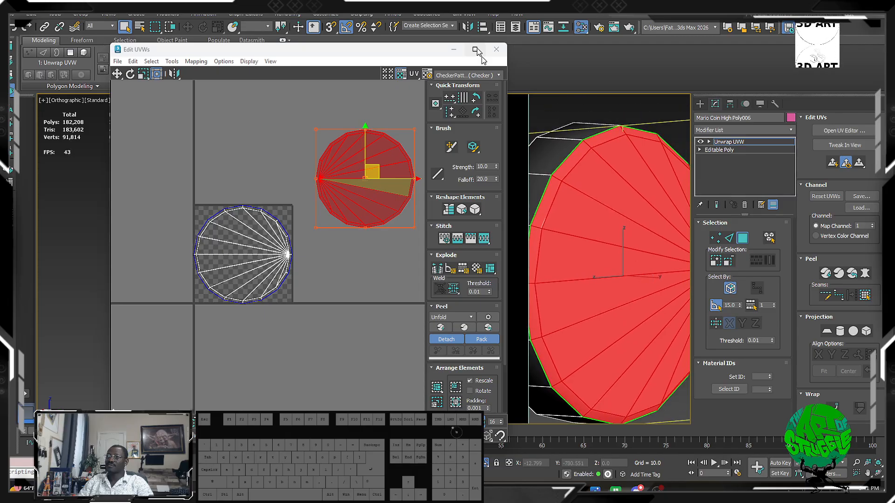
Step: Switch the UV background to the Texture Checker image and examine the pattern on the coin's opposite cap
click(460, 75)
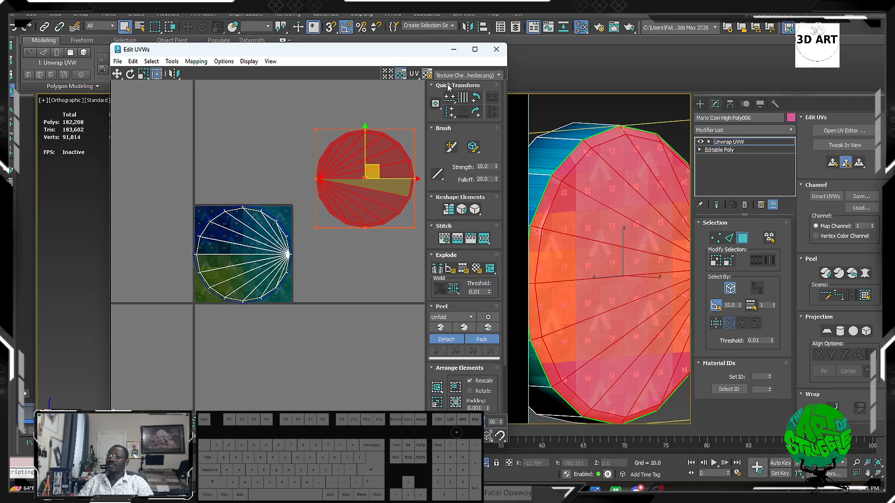
mouse_move(653, 230)
alt+middle_down()
mouse_move(571, 241)
mouse_move(631, 250)
mouse_move(646, 241)
alt+middle_up()
scroll(655, 242, up, 5)
scroll(646, 240, down, 5)
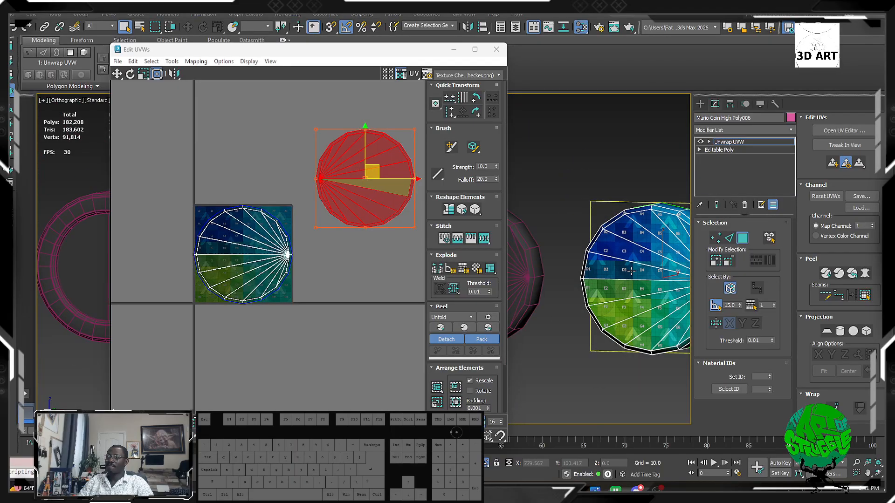
scroll(643, 240, up, 6)
scroll(643, 240, down, 3)
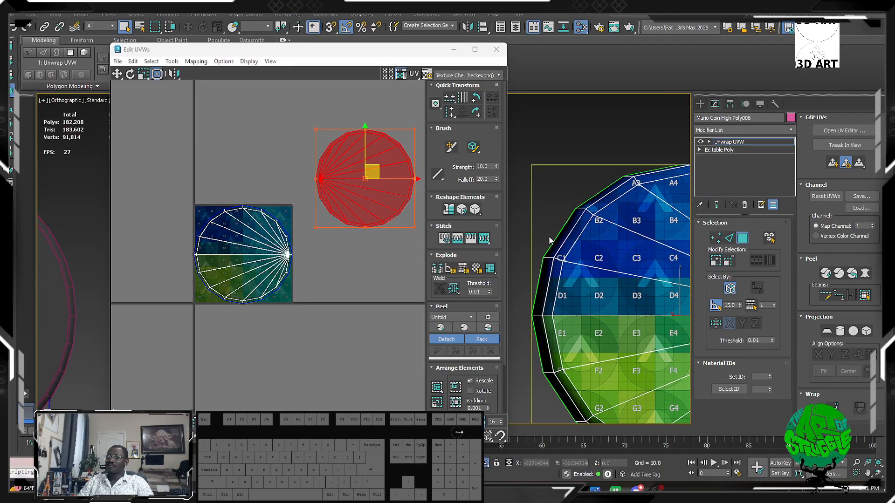
scroll(552, 242, up, 2)
middle_drag(604, 321, 592, 267)
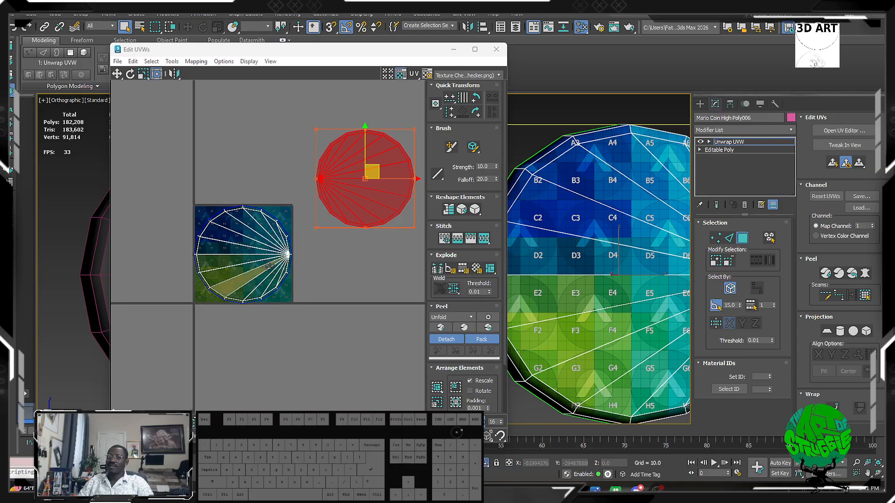
Step: Select the opposite cap with its bevel ring, break it off, and place its UV island below the first cap's island
click(591, 267)
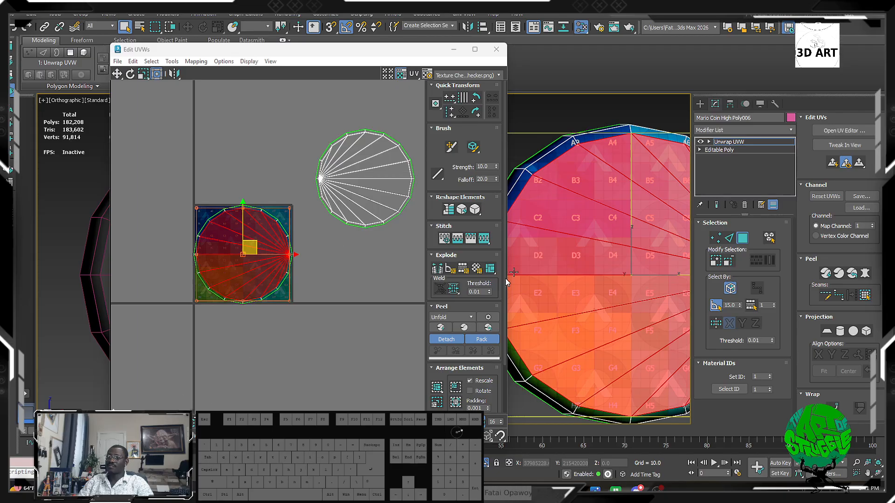
alt+middle_drag(514, 273, 551, 254)
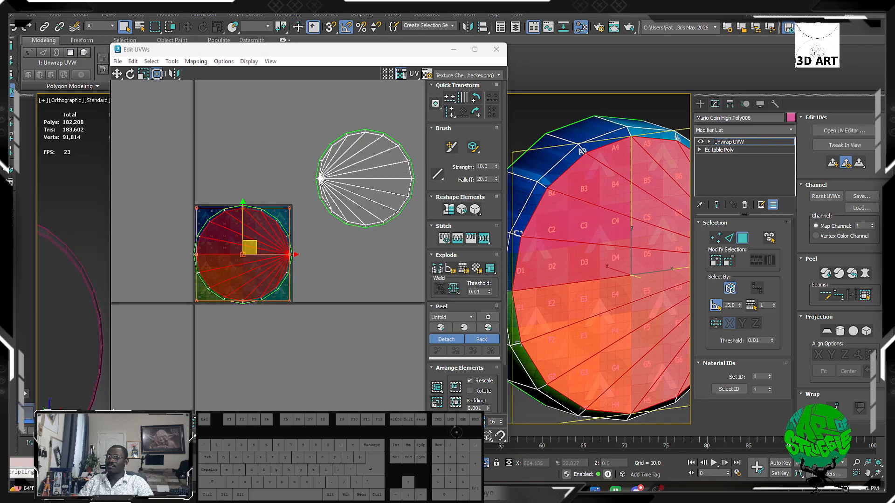
click(722, 260)
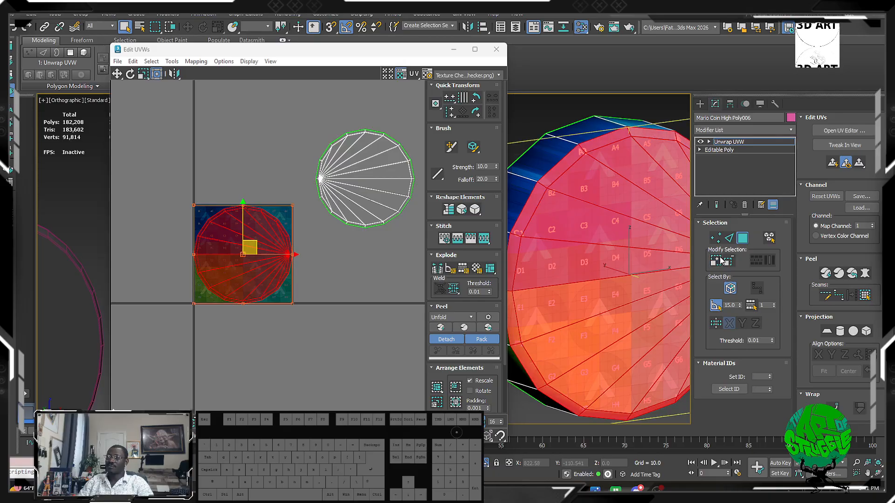
right_click(277, 253)
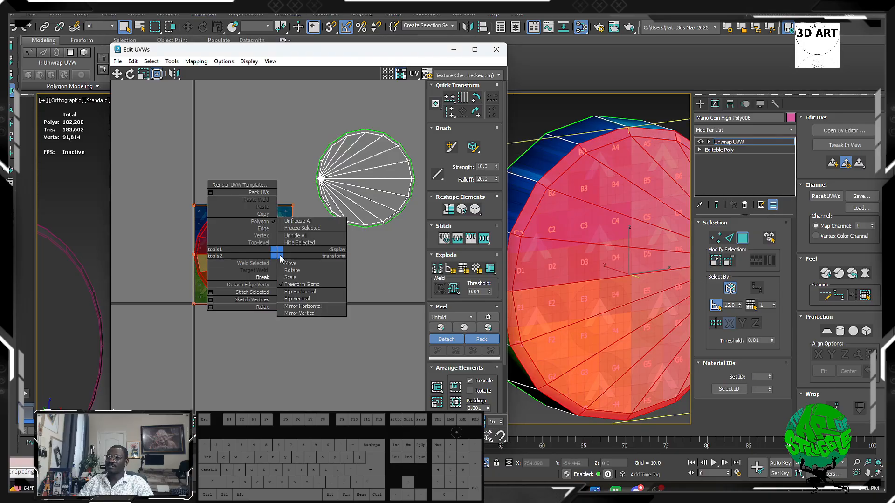
click(257, 278)
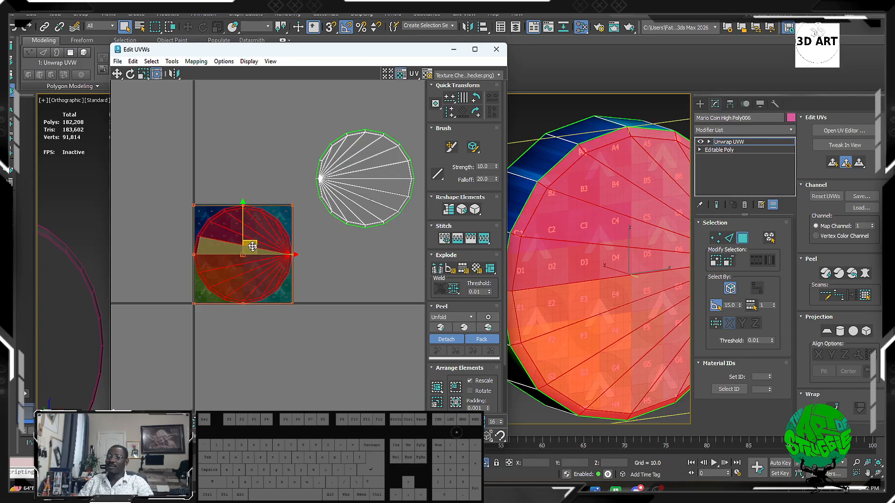
drag(254, 250, 380, 283)
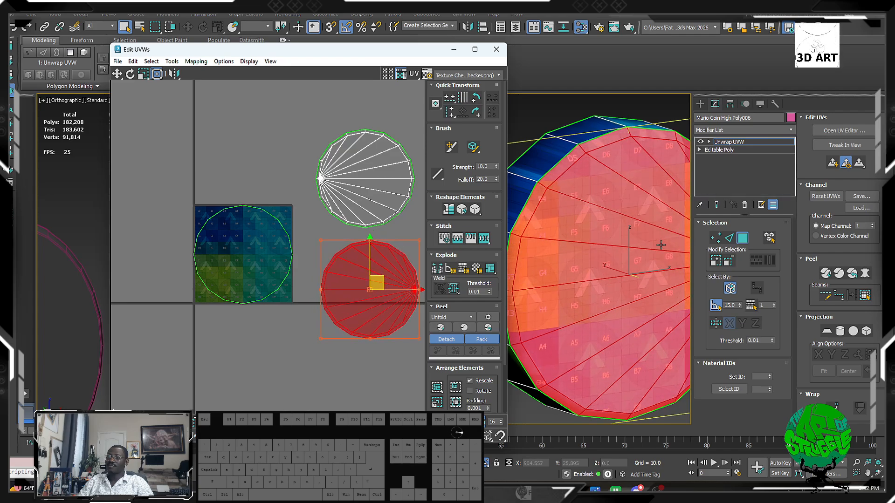
Step: Check the checker lettering on the second cap, try mirroring its UV island horizontally, and undo the mirror
alt+middle_drag(582, 219, 609, 223)
scroll(608, 223, up, 6)
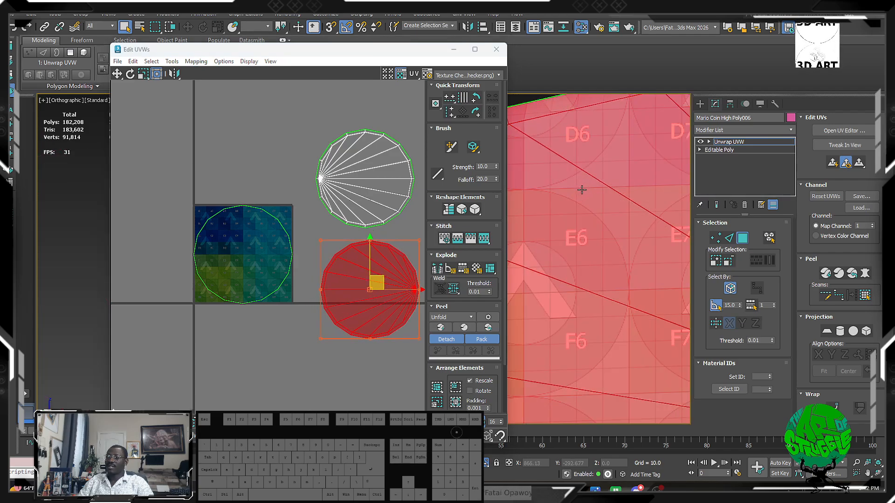
scroll(599, 254, down, 1)
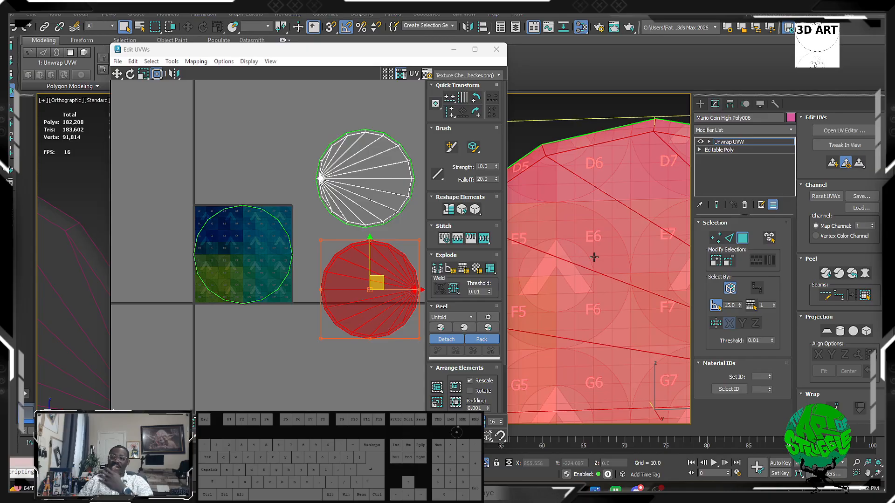
scroll(594, 275, down, 1)
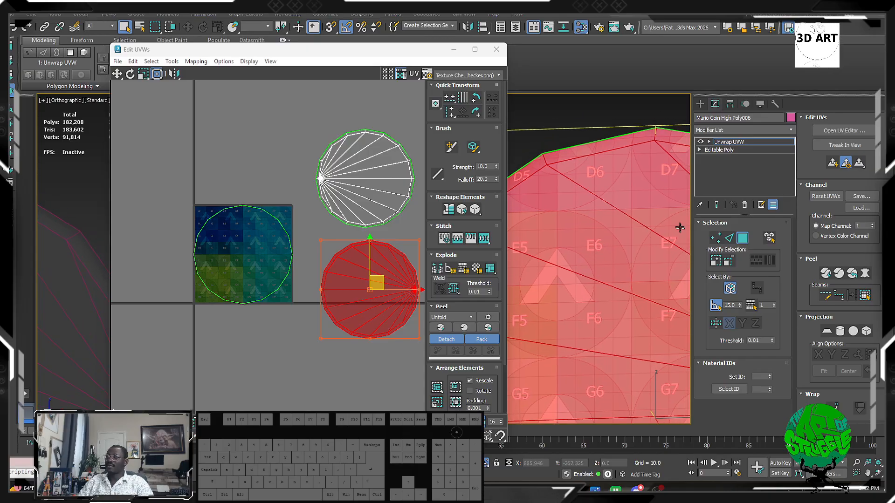
scroll(570, 270, down, 2)
middle_drag(645, 280, 622, 280)
right_click(367, 279)
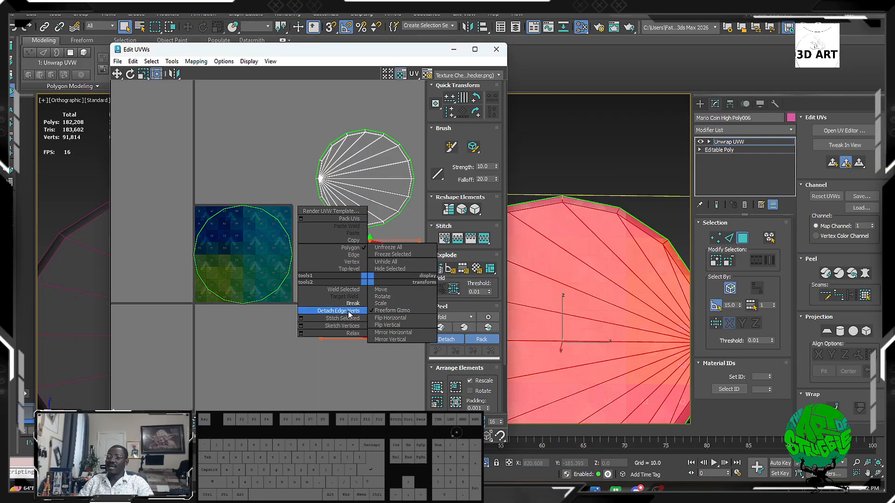
click(387, 325)
mouse_move(615, 314)
alt+middle_down()
mouse_move(605, 352)
mouse_move(616, 320)
alt+middle_up()
scroll(616, 321, up, 4)
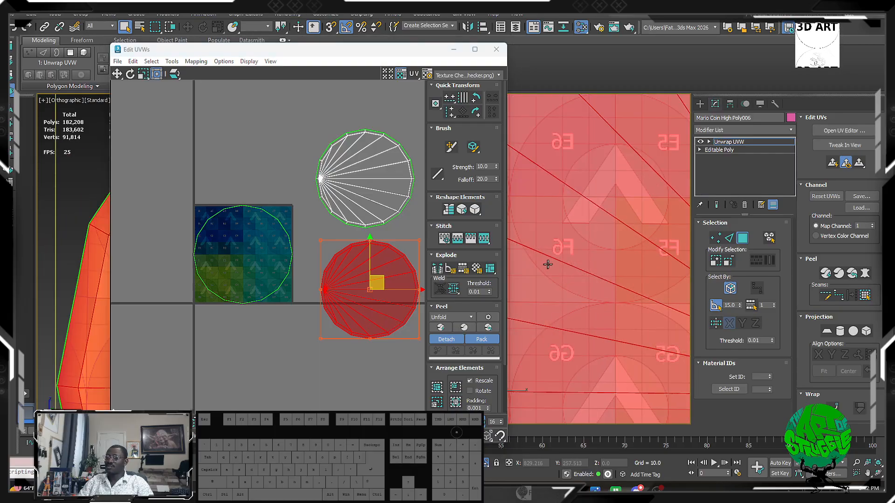
key(ctrl+z)
middle_drag(518, 219, 659, 254)
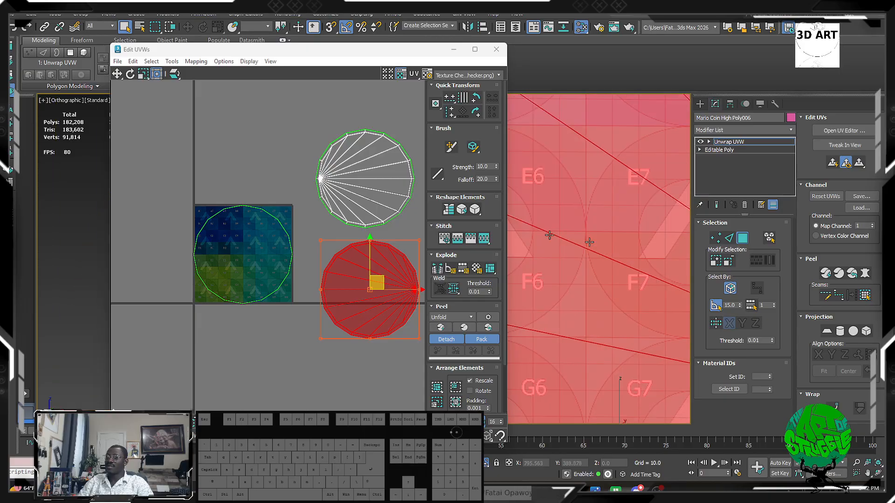
Step: Select the first cap's UV island and mirror it horizontally so its checker lettering reads correctly on the coin
click(343, 205)
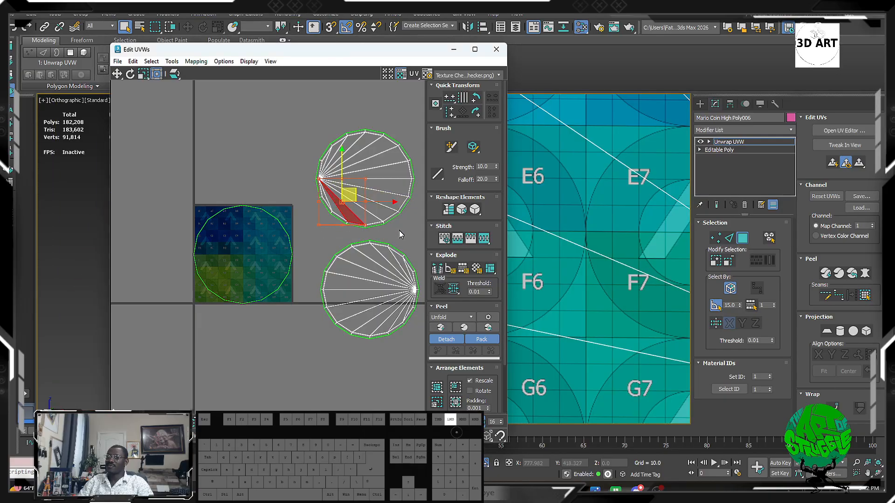
drag(399, 231, 415, 231)
scroll(586, 270, down, 4)
mouse_move(586, 270)
alt+middle_down()
mouse_move(604, 281)
mouse_move(583, 246)
mouse_move(596, 268)
alt+middle_up()
scroll(583, 246, up, 4)
right_click(336, 167)
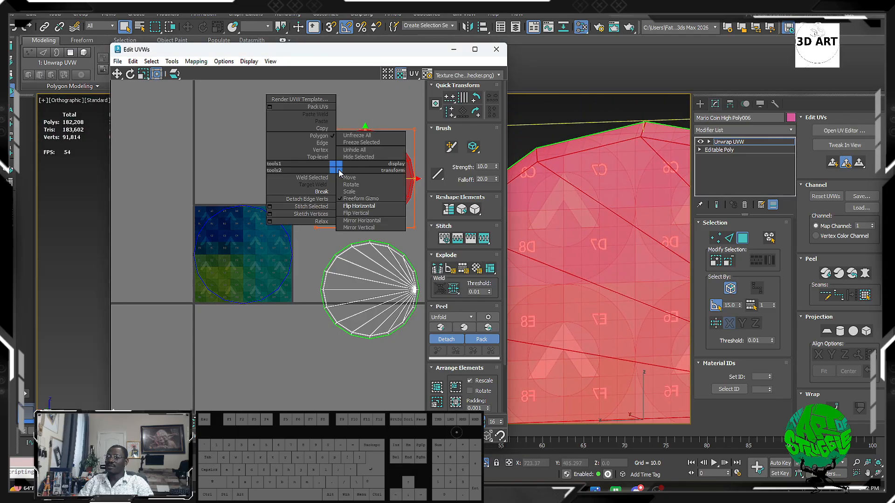
click(359, 223)
alt+middle_drag(583, 250, 588, 252)
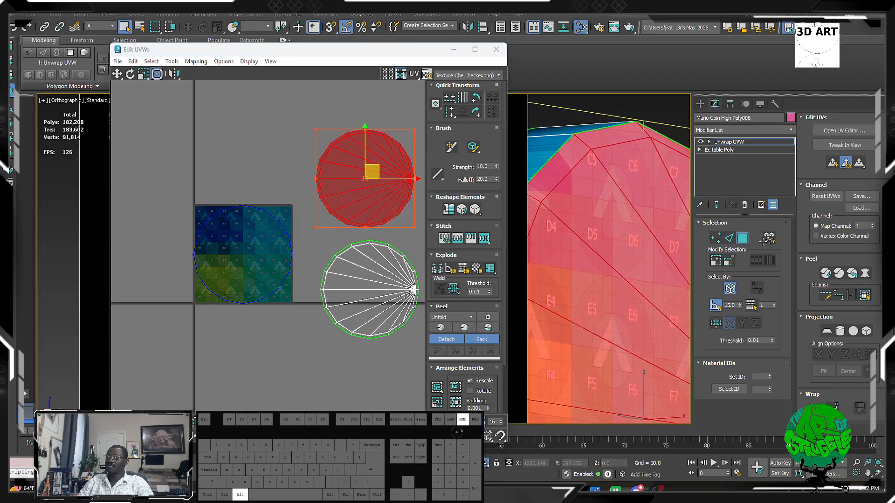
alt+middle_drag(767, 239, 728, 229)
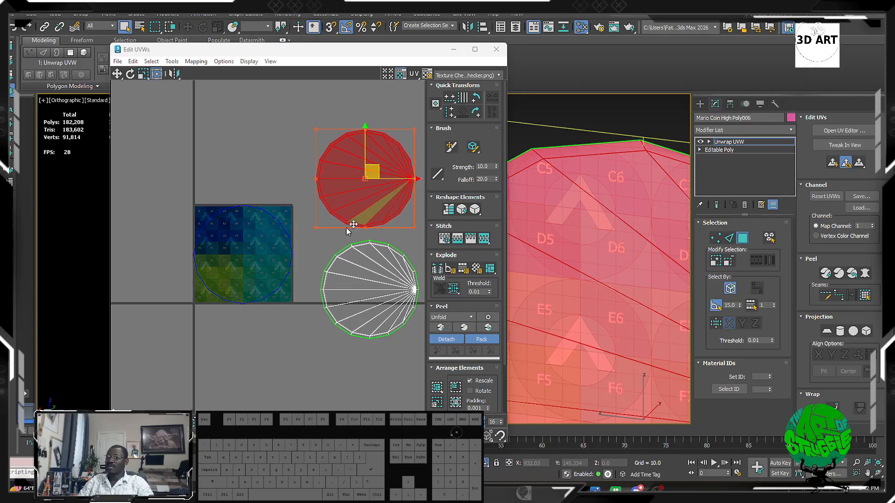
Step: Select the UVs remaining in the texture tile to see which rim faces they cover on the coin
middle_drag(244, 243, 256, 216)
drag(187, 159, 312, 315)
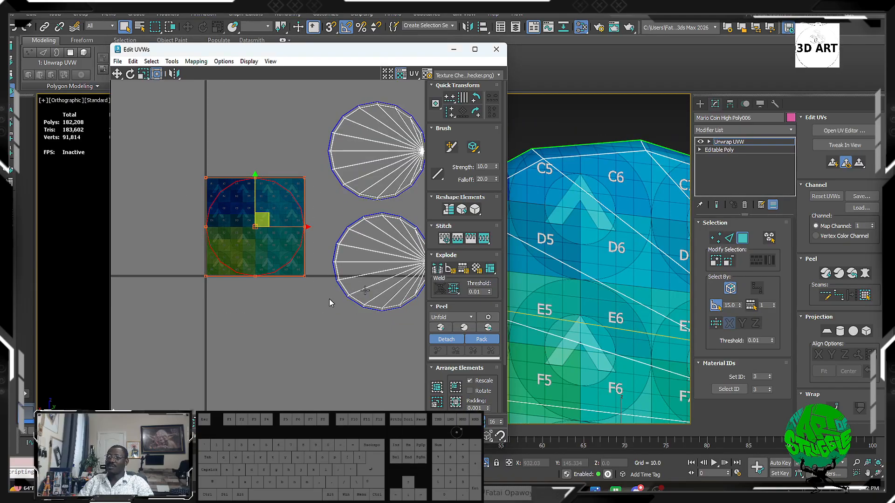
alt+middle_drag(527, 294, 547, 338)
click(516, 196)
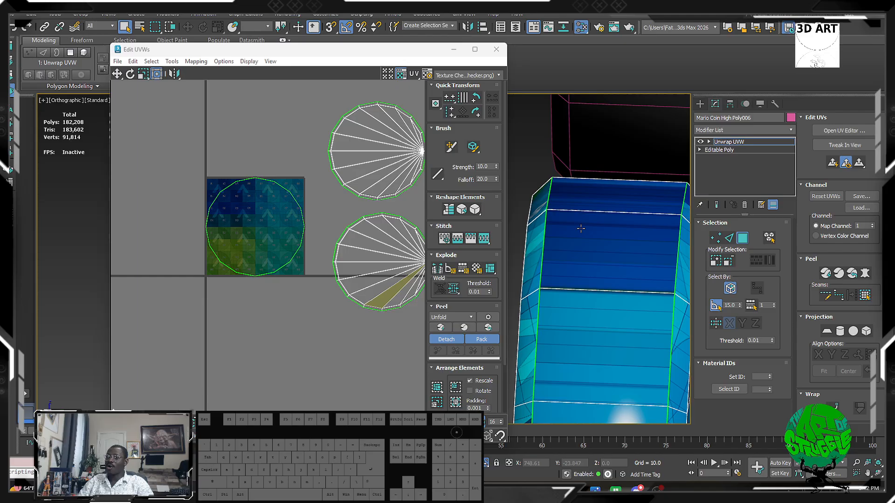
scroll(581, 229, down, 3)
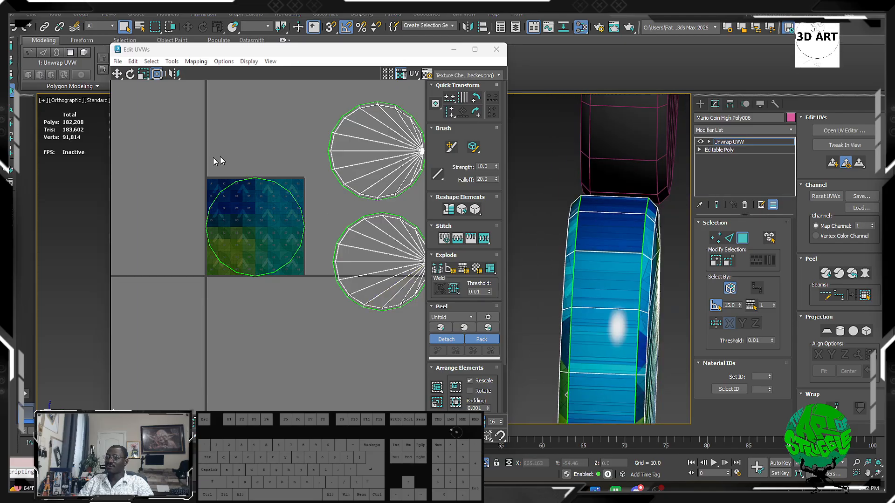
drag(176, 157, 309, 318)
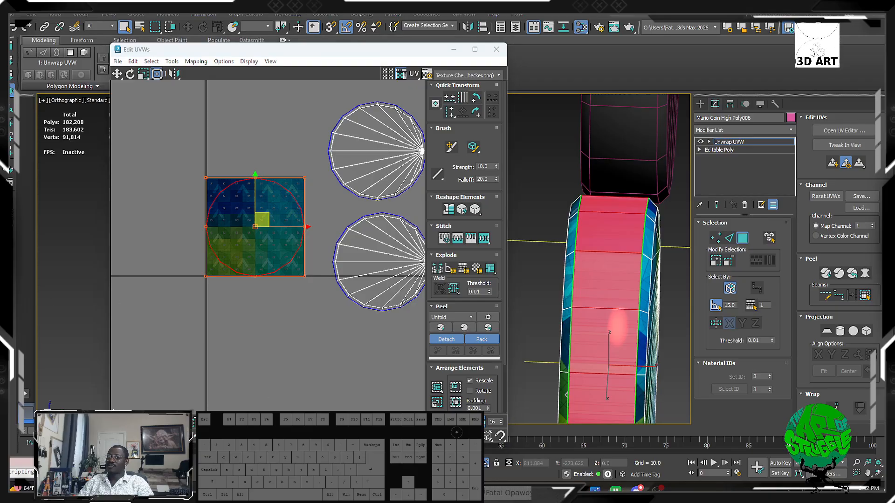
Step: Select a single cross edge on the underside of the coin's rim and break it to create the rim's seam
key(2)
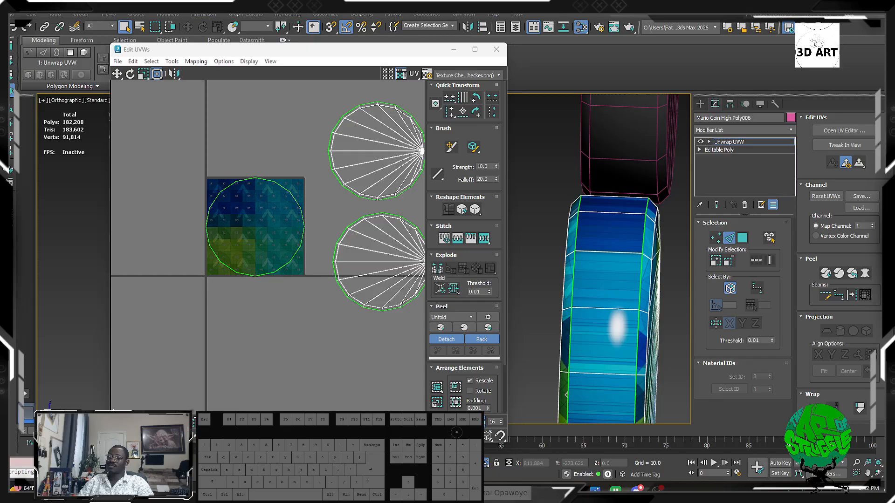
click(617, 254)
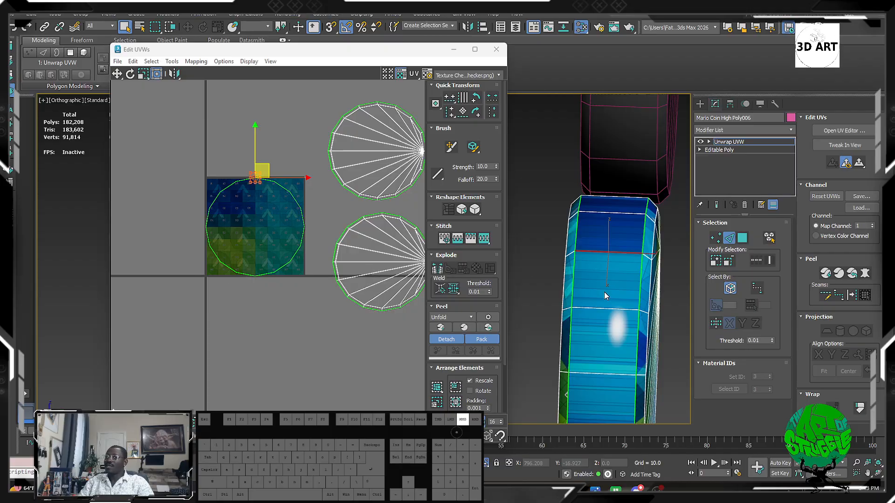
mouse_move(605, 292)
alt+middle_down()
mouse_move(588, 274)
mouse_move(588, 285)
alt+middle_up()
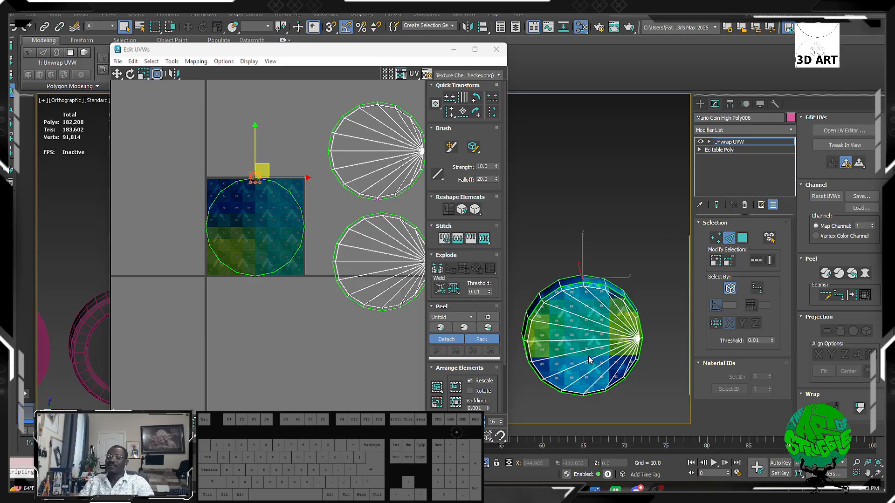
alt+middle_drag(627, 306, 609, 329)
alt+middle_drag(582, 404, 582, 339)
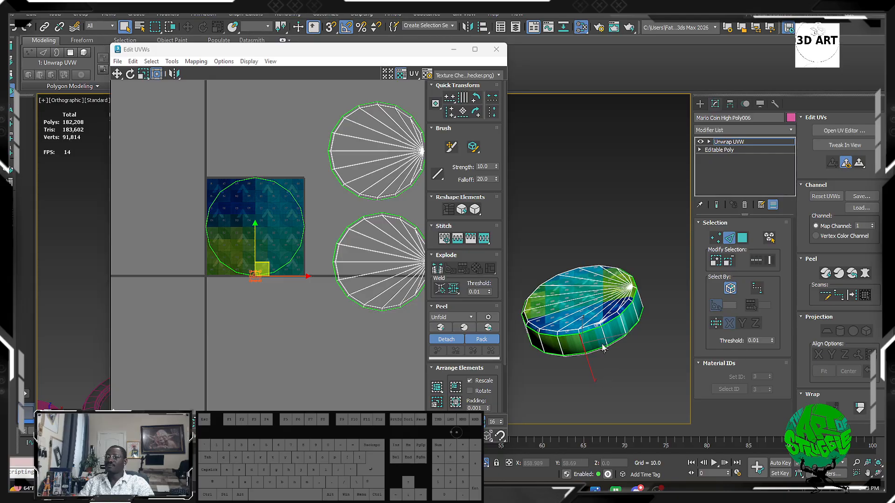
right_click(228, 336)
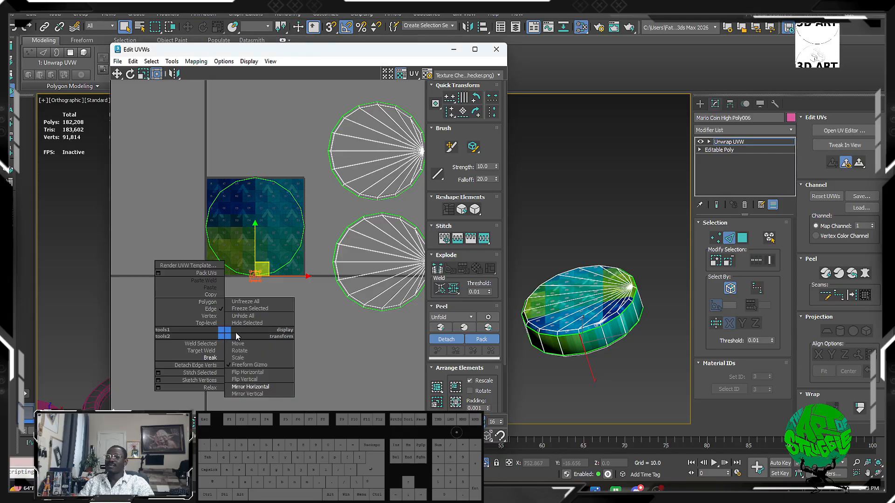
click(196, 360)
Step: Try relaxing the rim's UVs until flat, check the checker pattern around the rim, and undo the relax
middle_drag(245, 321, 270, 358)
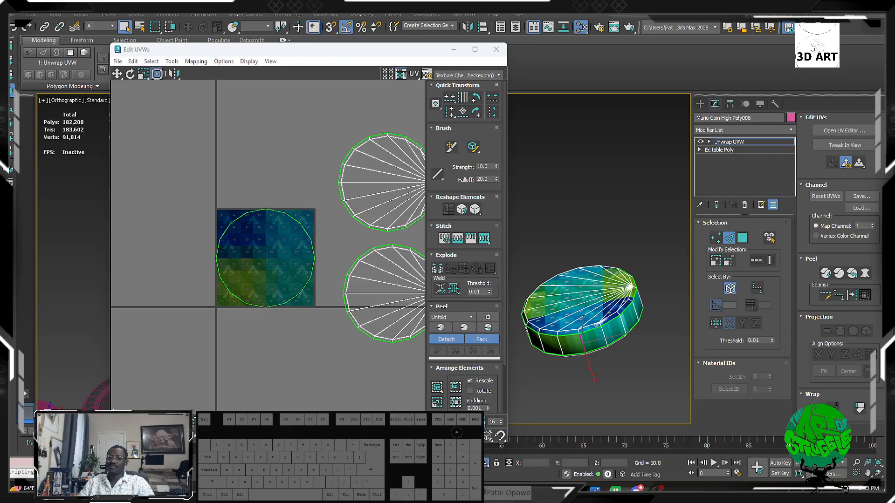
drag(315, 309, 233, 185)
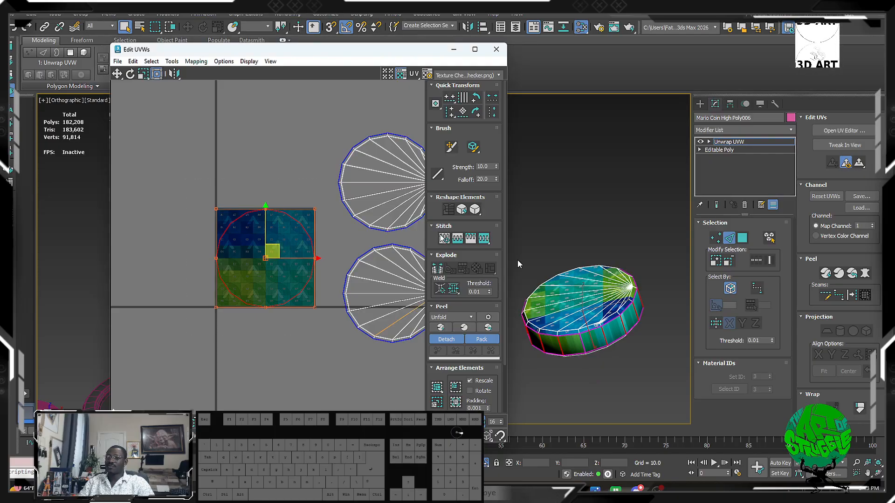
alt+middle_drag(517, 260, 690, 368)
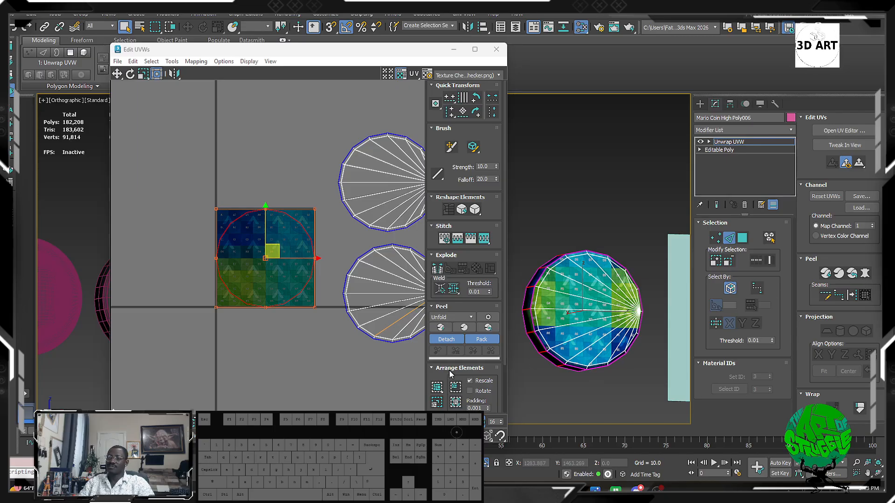
click(462, 211)
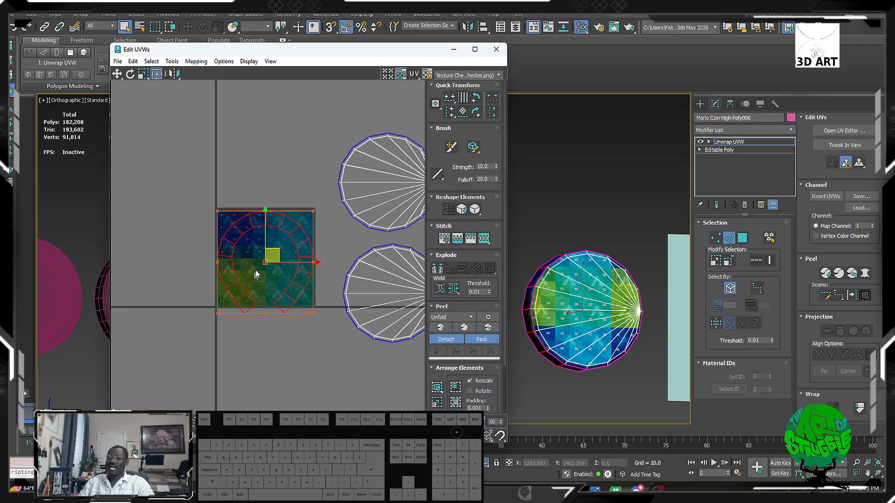
alt+middle_drag(554, 316, 603, 268)
scroll(602, 269, up, 4)
alt+middle_drag(556, 315, 578, 284)
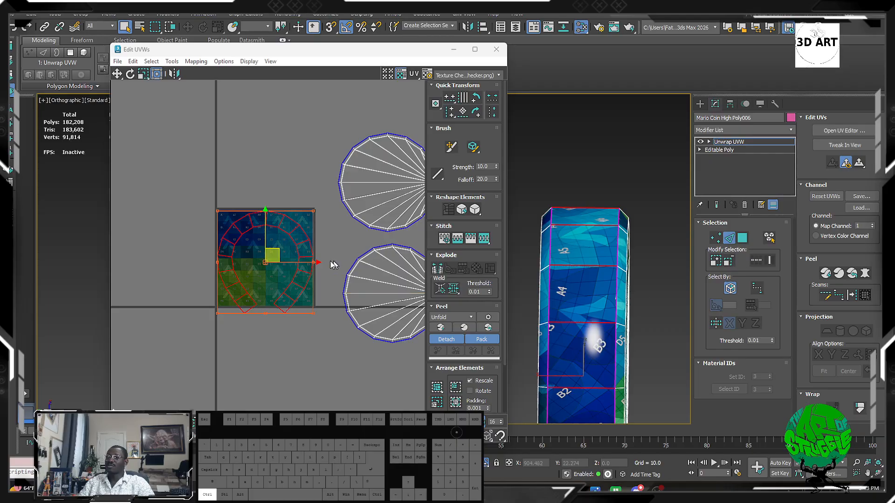
key(ctrl+z)
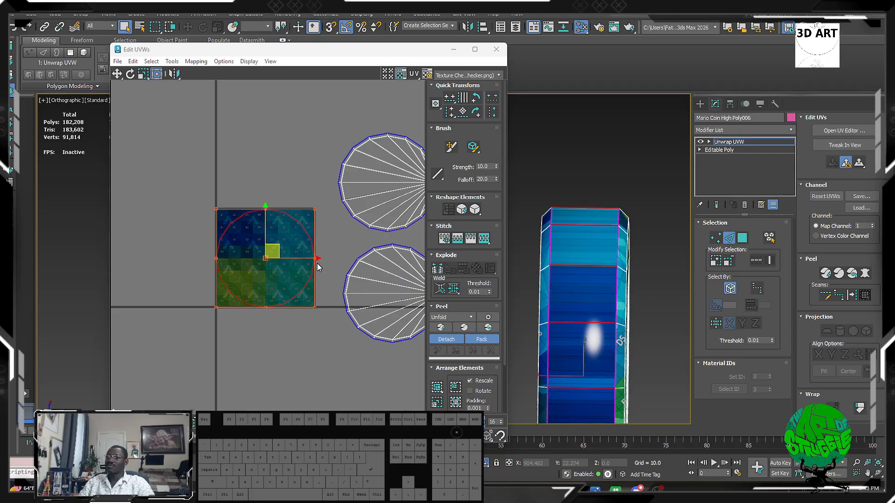
Step: Try the custom Relax on the rim's UVs, check it on the coin, and undo it
click(475, 209)
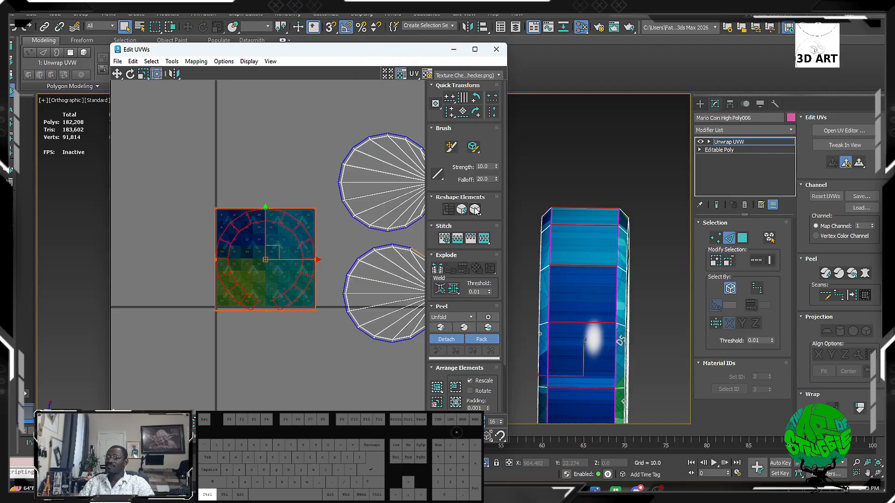
alt+middle_drag(550, 293, 592, 303)
middle_drag(246, 312, 246, 289)
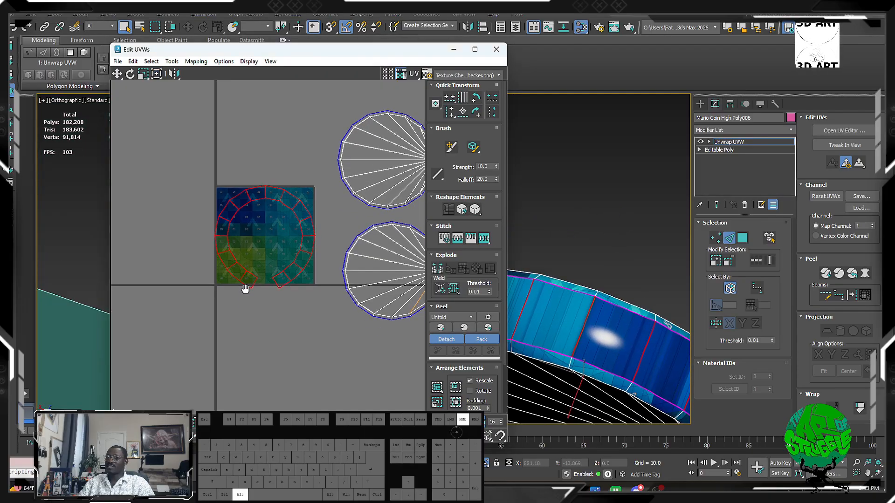
key(ctrl+z)
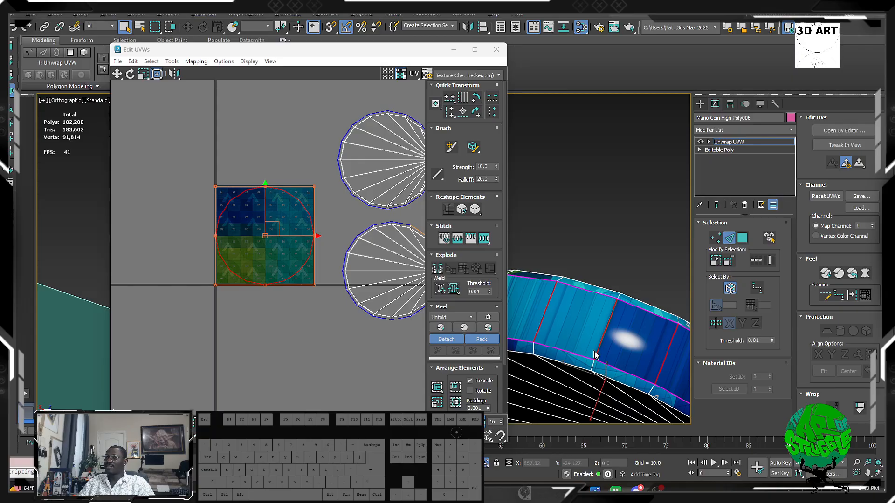
Step: Switch to polygon selection with the rim faces selected and apply a cylindrical projection to them
scroll(880, 315, down, 3)
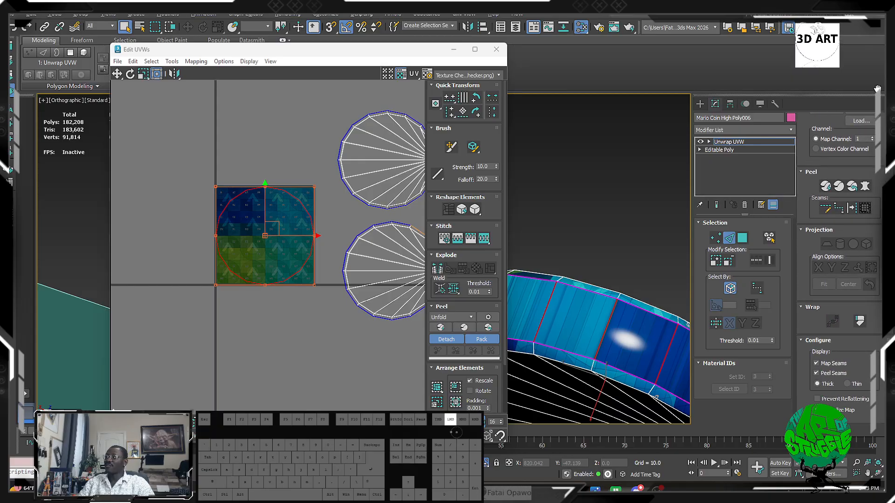
scroll(880, 316, up, 3)
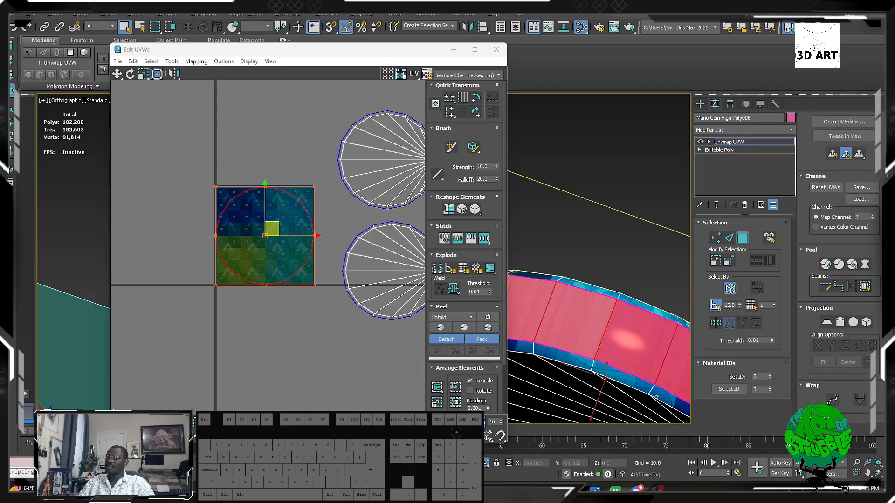
key(3)
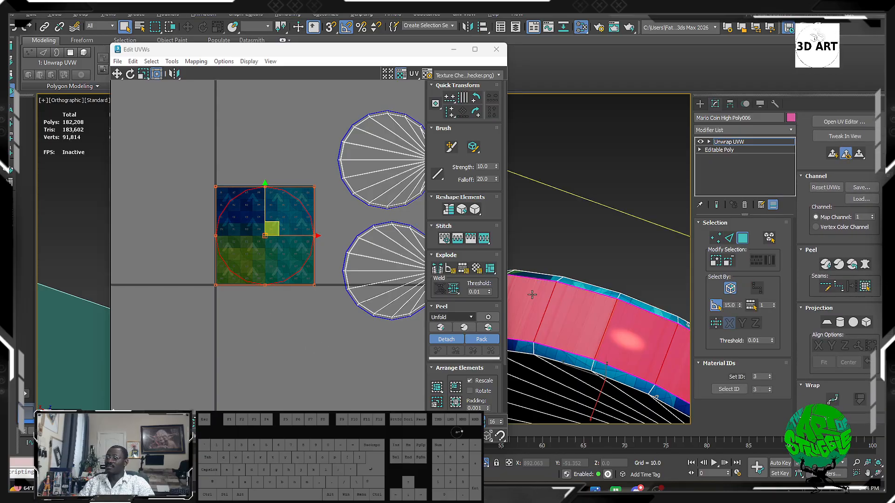
click(840, 323)
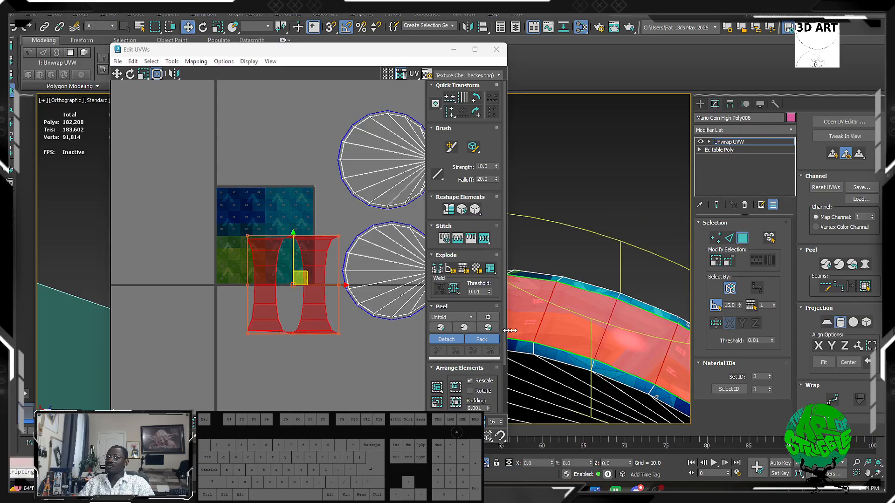
Step: Fit the cylindrical projection to the coin's rim, align it to the Y axis, and exit the projection mode
scroll(555, 317, down, 5)
alt+middle_drag(555, 317, 601, 154)
scroll(601, 154, down, 3)
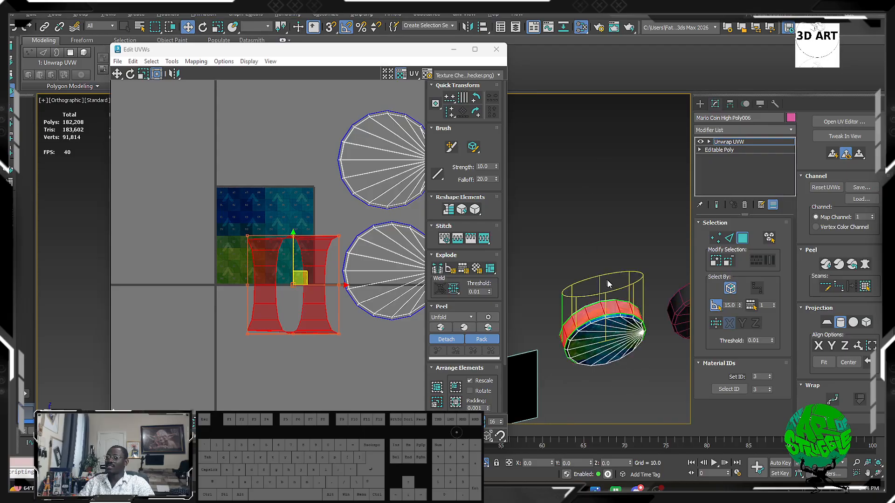
scroll(610, 284, up, 3)
middle_drag(604, 340, 646, 286)
scroll(596, 252, up, 5)
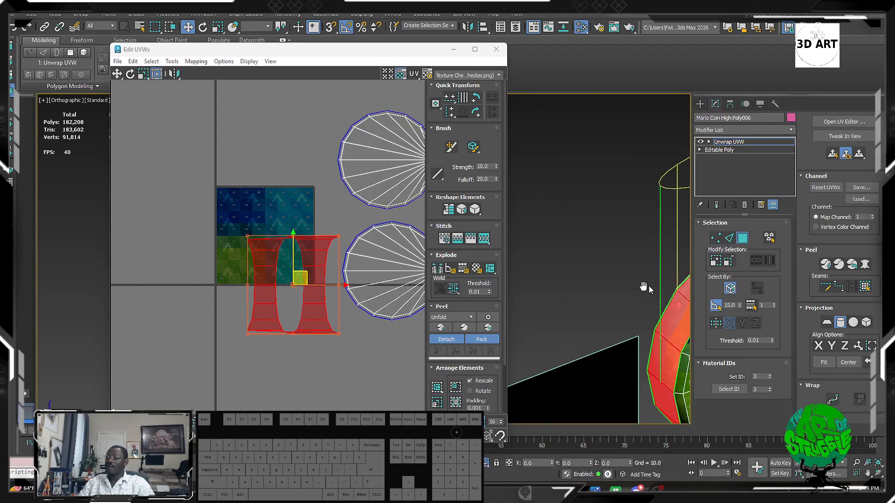
scroll(645, 286, down, 4)
middle_drag(539, 270, 561, 266)
click(832, 346)
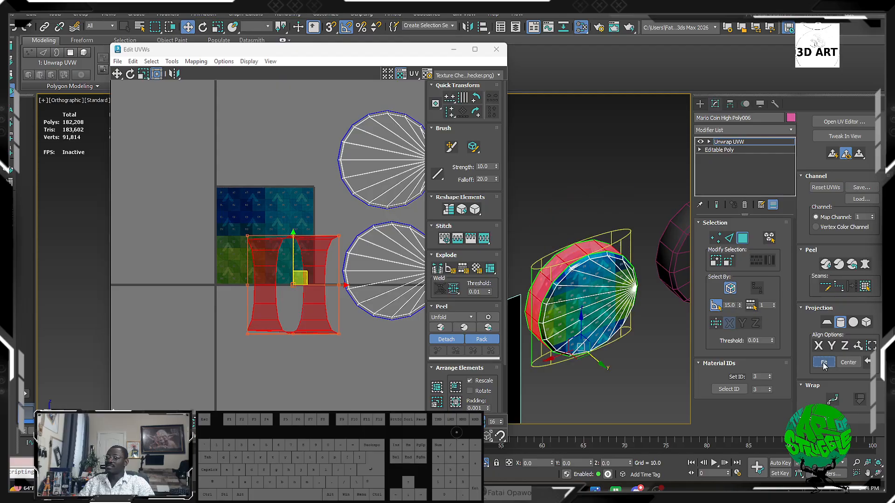
click(832, 346)
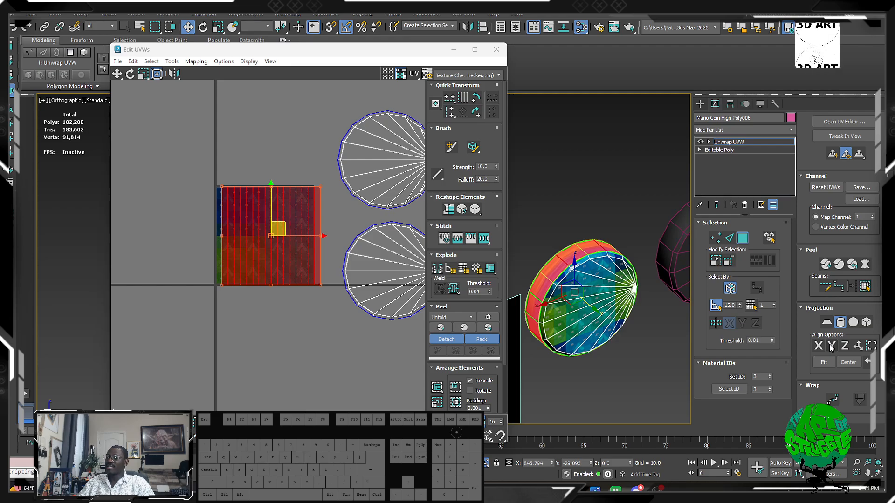
alt+middle_drag(544, 295, 578, 252)
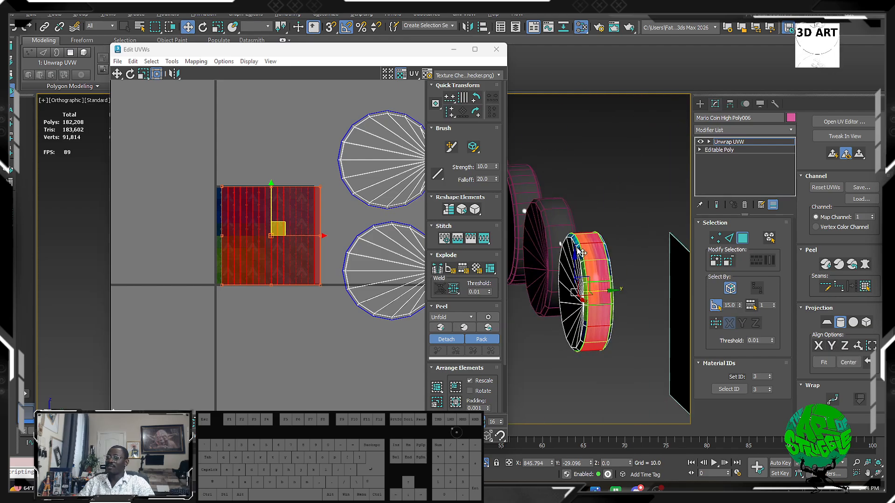
scroll(618, 347, up, 6)
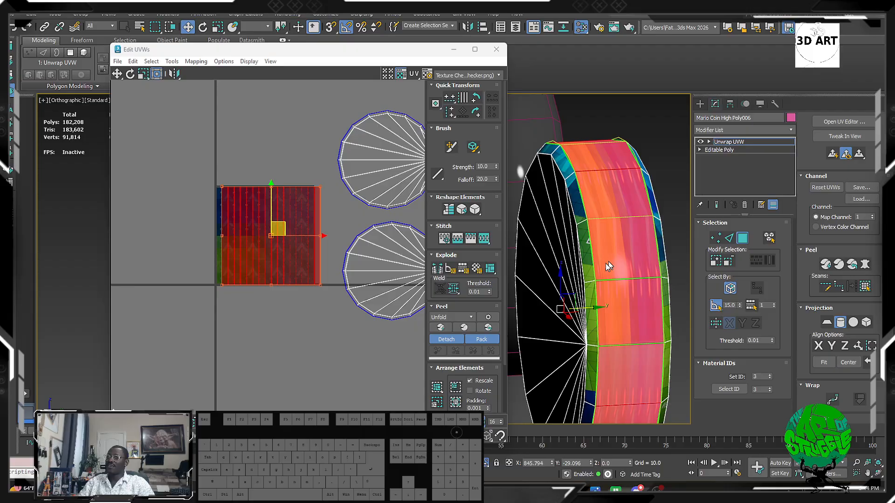
scroll(269, 286, down, 3)
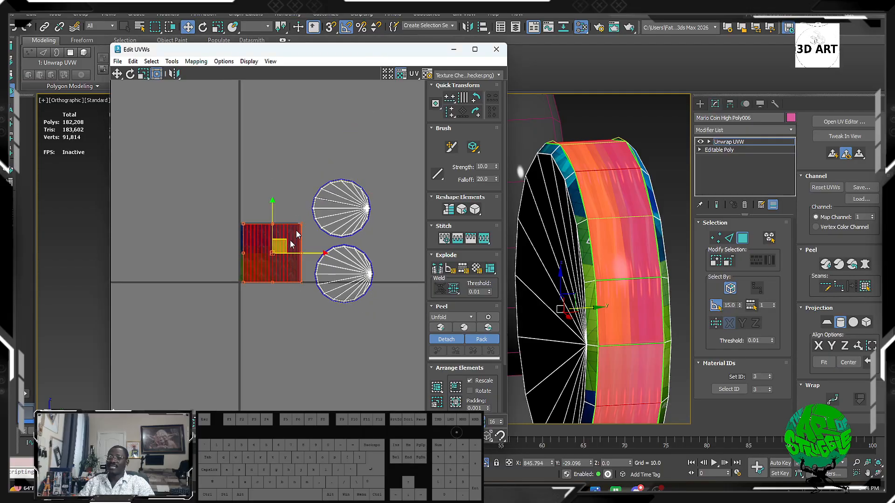
key(q)
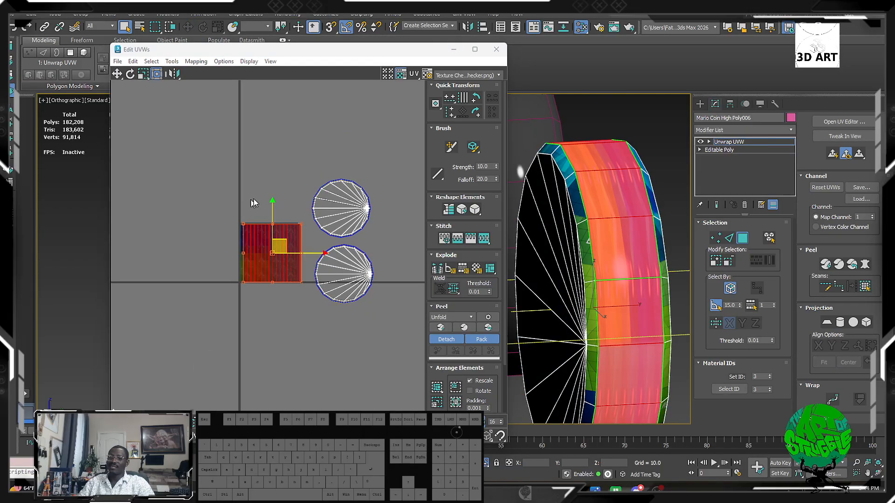
Step: Scale the rim's UV island down vertically into a thin horizontal strip slightly wider than the texture tile
middle_drag(300, 224, 302, 212)
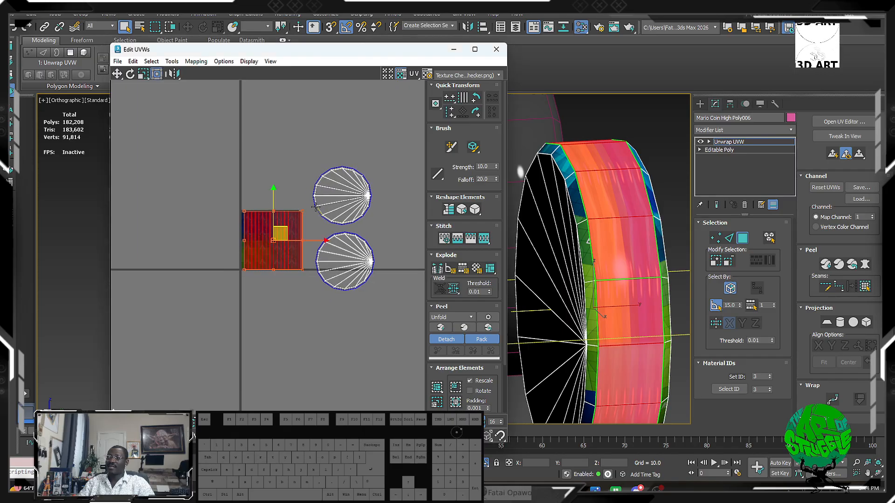
scroll(608, 254, down, 4)
middle_click(607, 253)
scroll(608, 254, down, 5)
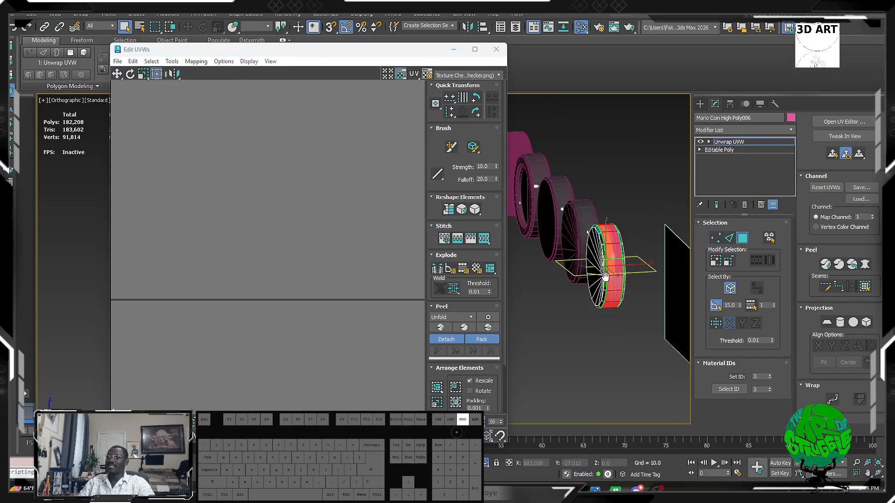
key(z)
middle_drag(293, 275, 404, 284)
scroll(404, 284, down, 1)
scroll(551, 276, down, 4)
middle_drag(552, 276, 685, 282)
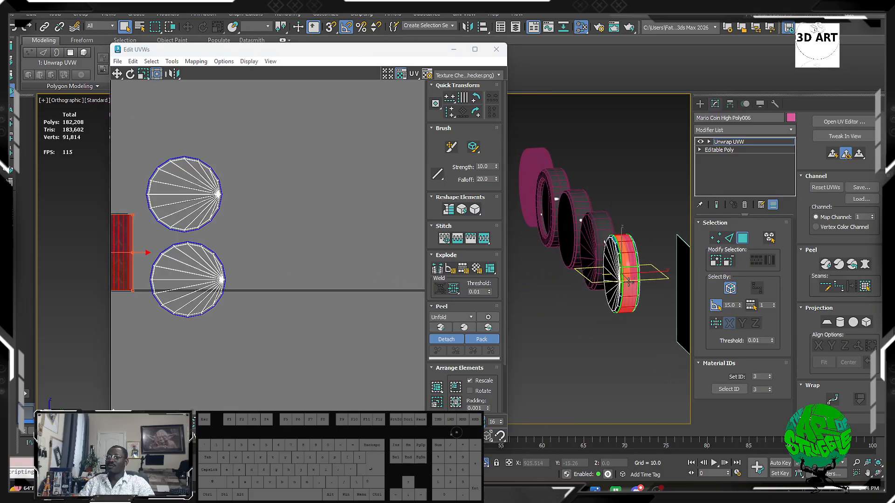
scroll(627, 275, up, 4)
scroll(615, 274, up, 3)
middle_drag(124, 296, 276, 252)
scroll(276, 252, up, 2)
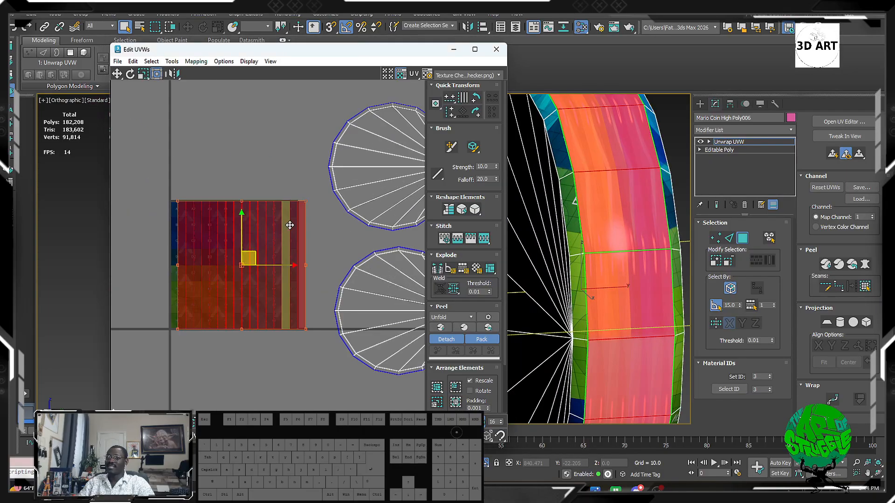
drag(303, 199, 317, 318)
scroll(577, 211, up, 6)
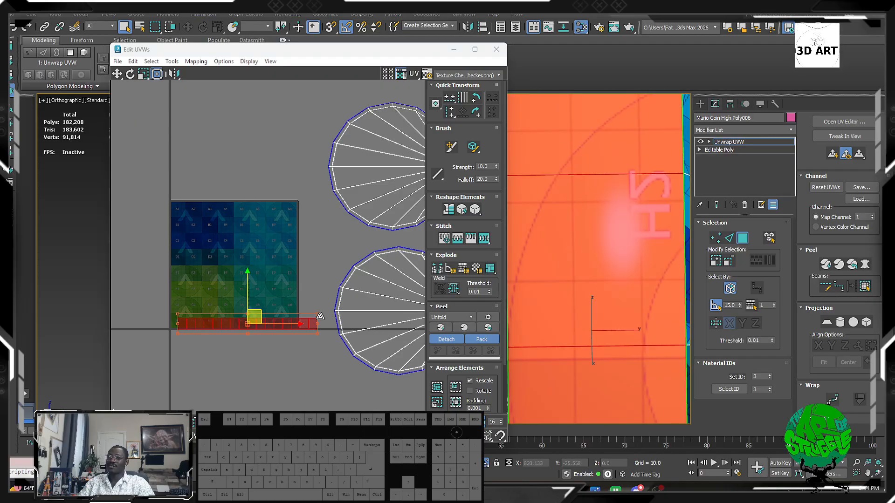
Step: Move the rim's UV strip up from the tile's bottom edge to the F and G checker rows
scroll(245, 276, up, 10)
middle_drag(248, 275, 256, 143)
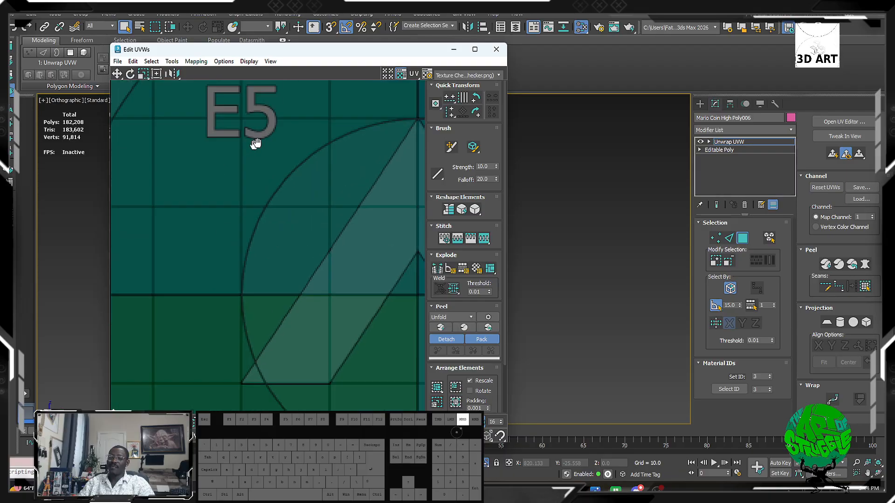
scroll(256, 143, down, 5)
scroll(314, 214, down, 3)
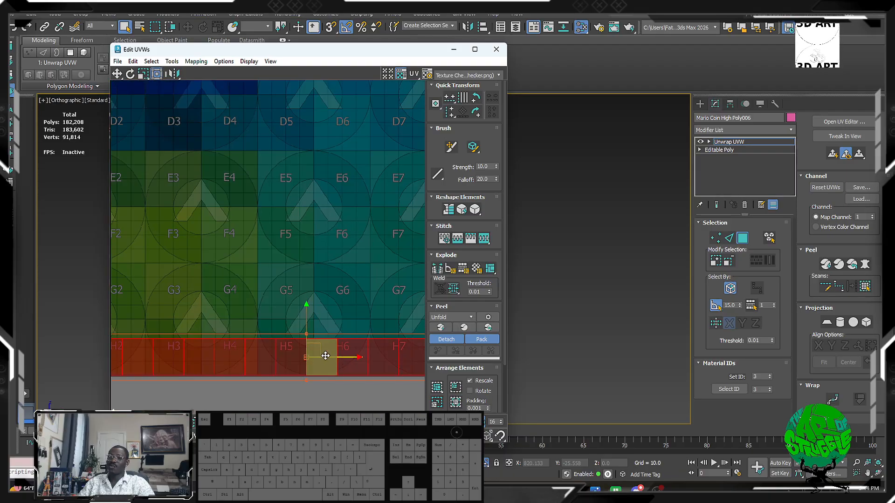
drag(317, 348, 292, 254)
Step: Enlarge the rim's UV strip proportionally past the tile's edge and compare its checker size with the cap's
scroll(615, 316, down, 2)
middle_drag(580, 306, 502, 285)
scroll(619, 290, up, 3)
alt+middle_drag(619, 290, 610, 256)
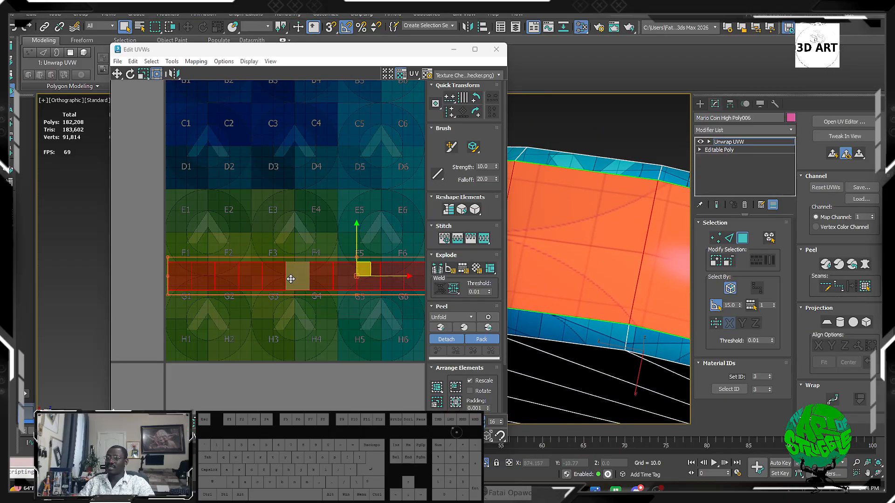
scroll(293, 290, down, 2)
middle_drag(414, 279, 240, 302)
ctrl+drag(340, 285, 350, 253)
ctrl+drag(350, 253, 354, 256)
alt+middle_drag(656, 320, 632, 320)
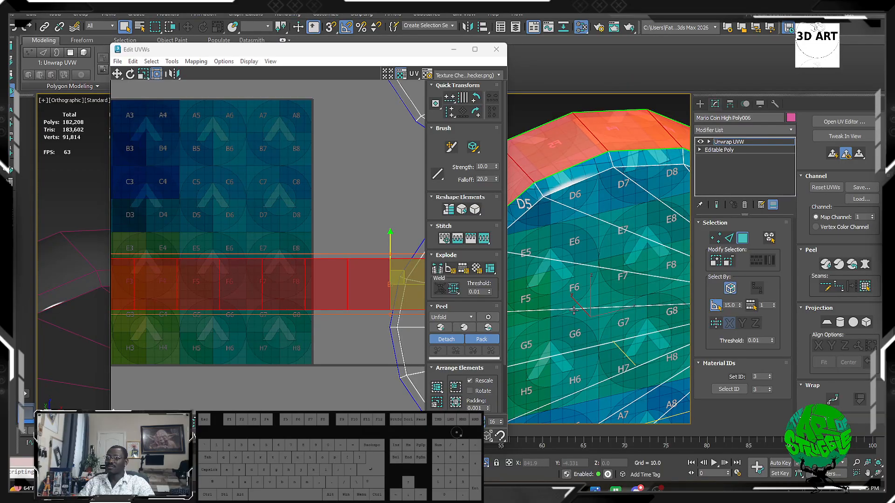
Step: Mirror the rim's UV strip horizontally so its checker labels read correctly, and check the orientation on the model
scroll(628, 319, down, 6)
key(f)
scroll(609, 323, down, 5)
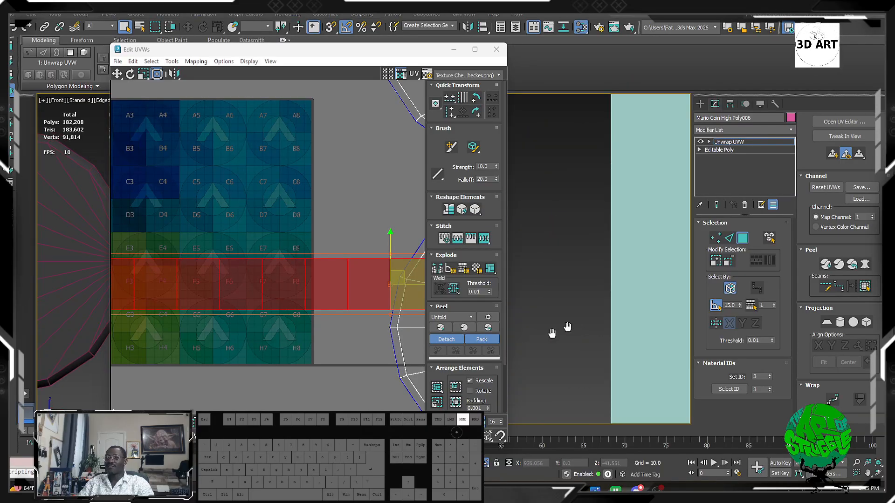
middle_drag(578, 308, 618, 337)
scroll(583, 269, up, 10)
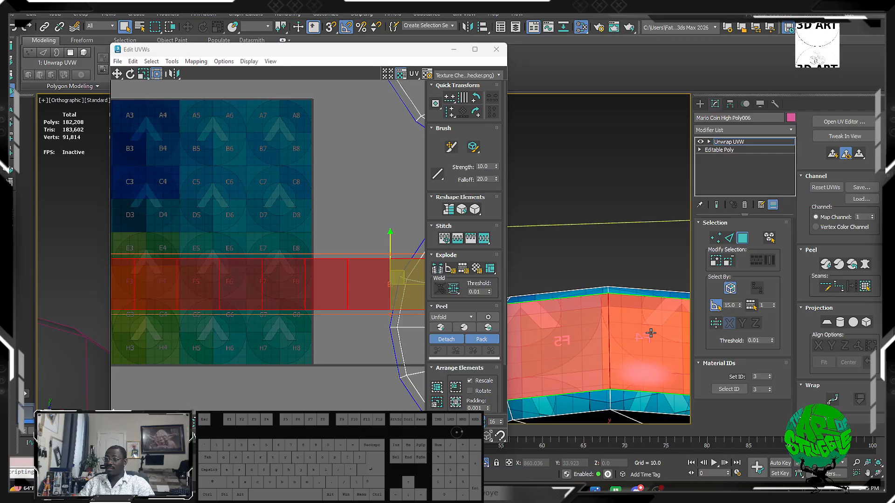
click(288, 276)
click(241, 280)
right_click(256, 280)
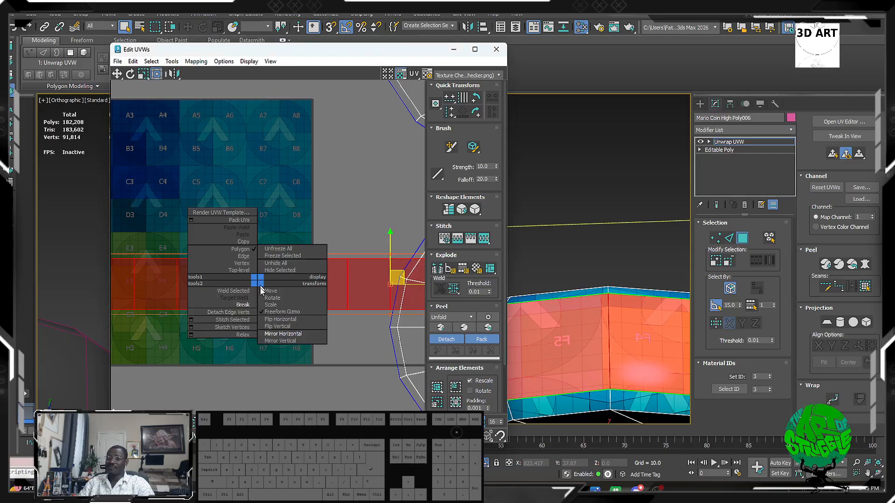
click(277, 339)
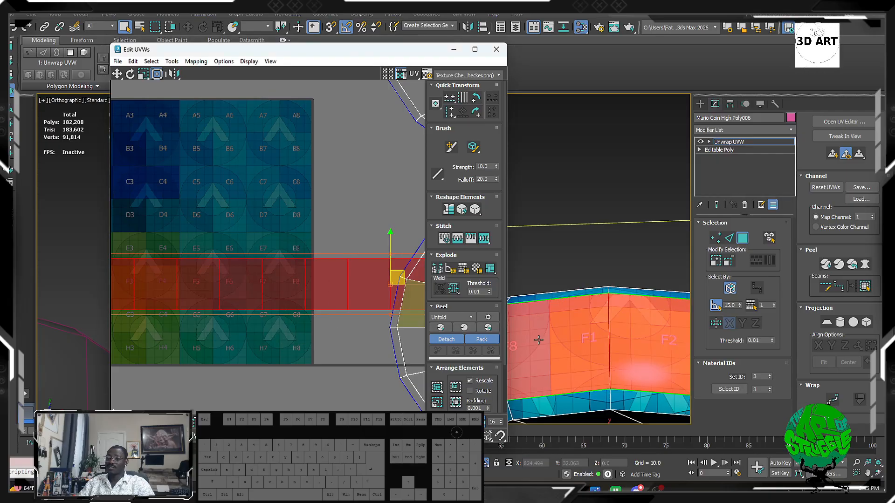
click(195, 304)
middle_drag(641, 366, 565, 331)
scroll(683, 301, down, 2)
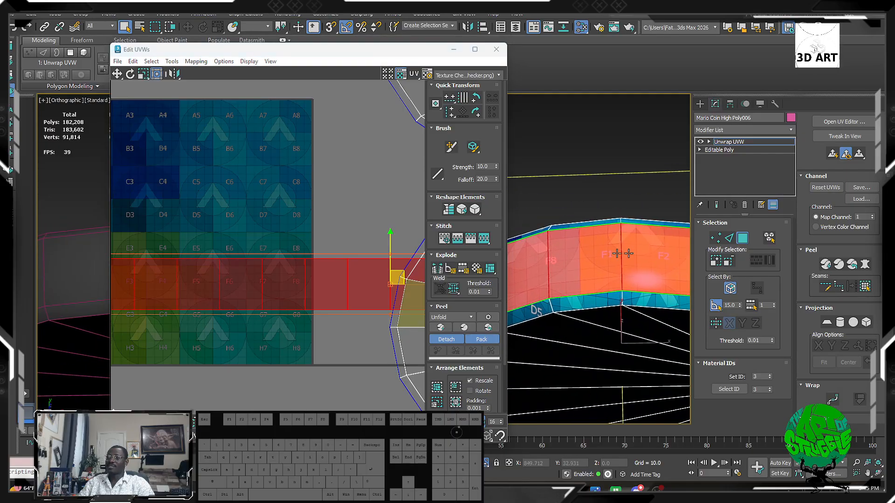
middle_drag(650, 269, 620, 264)
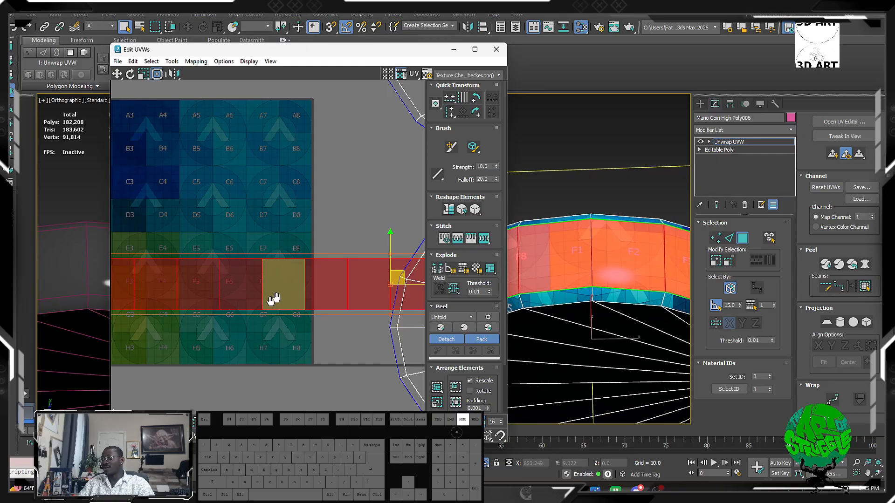
Step: Select both cap islands and the rim strip, and pack them all together inside the texture tile with Rescale on
scroll(274, 299, down, 3)
middle_drag(273, 300, 231, 292)
scroll(221, 242, down, 3)
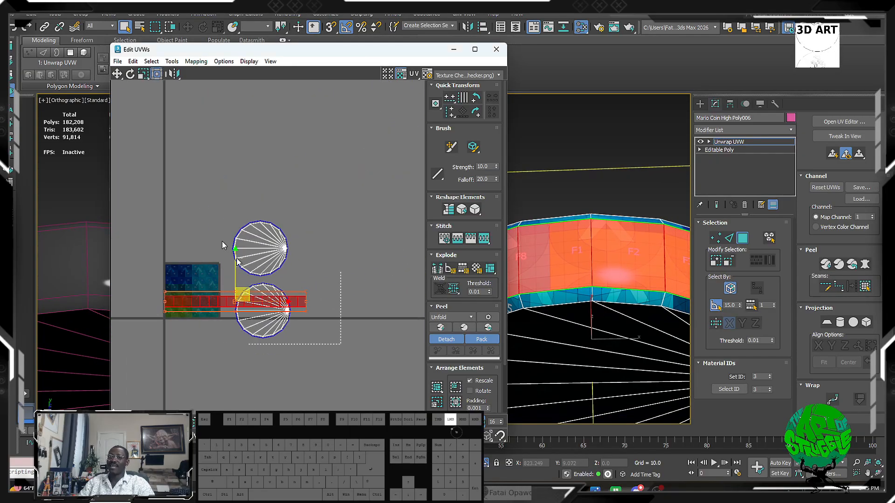
key(ctrl+a)
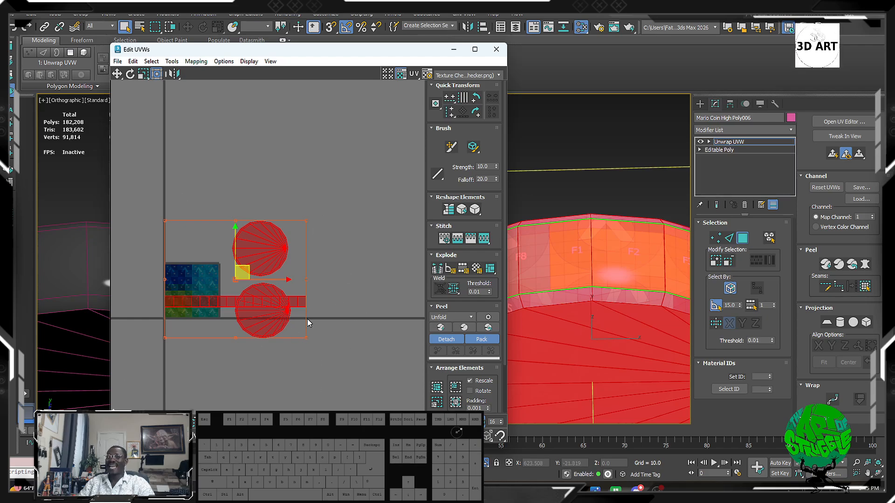
scroll(203, 266, up, 5)
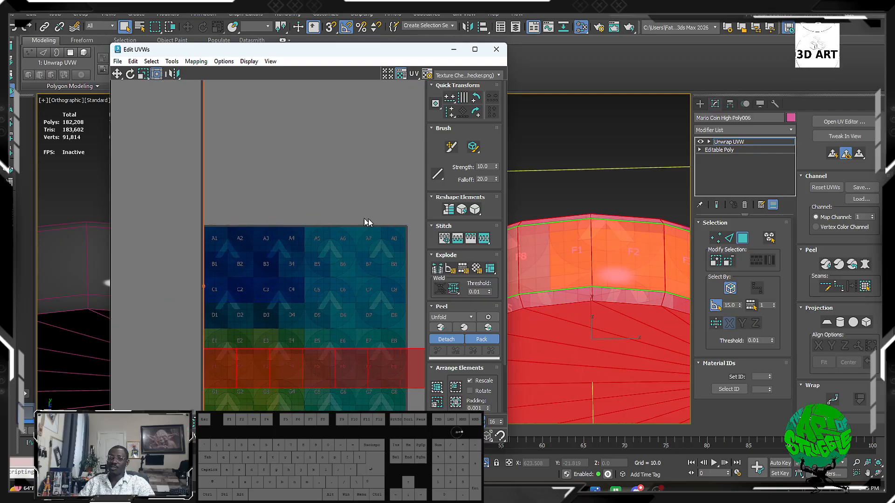
middle_drag(375, 311, 370, 303)
scroll(250, 336, down, 4)
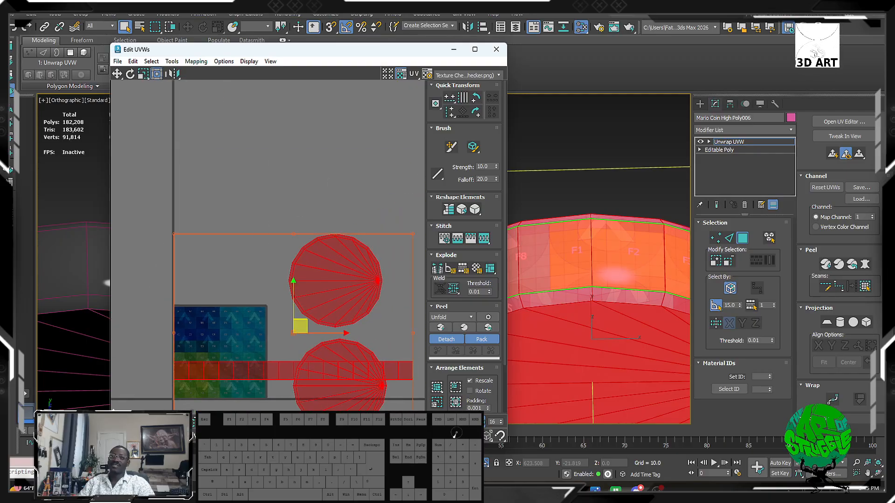
middle_drag(212, 323, 252, 296)
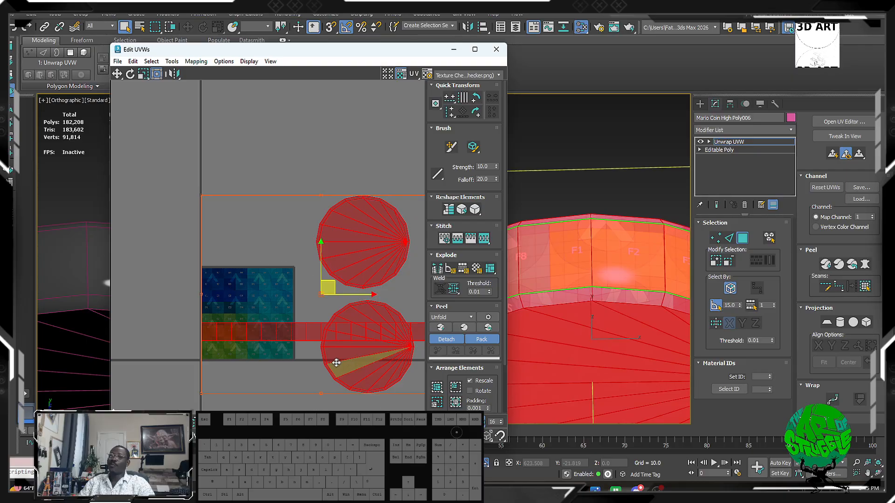
scroll(269, 345, up, 2)
middle_drag(269, 345, 296, 318)
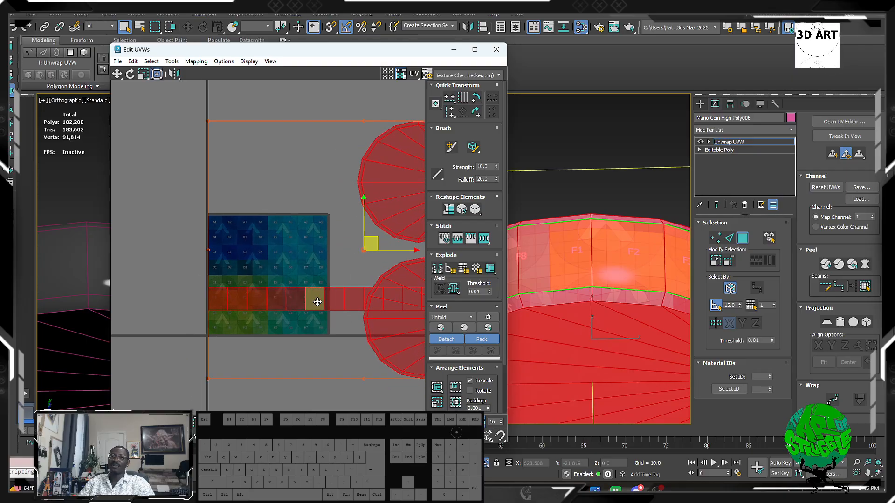
scroll(309, 296, up, 4)
scroll(310, 296, down, 3)
scroll(160, 273, down, 3)
middle_drag(338, 296, 312, 242)
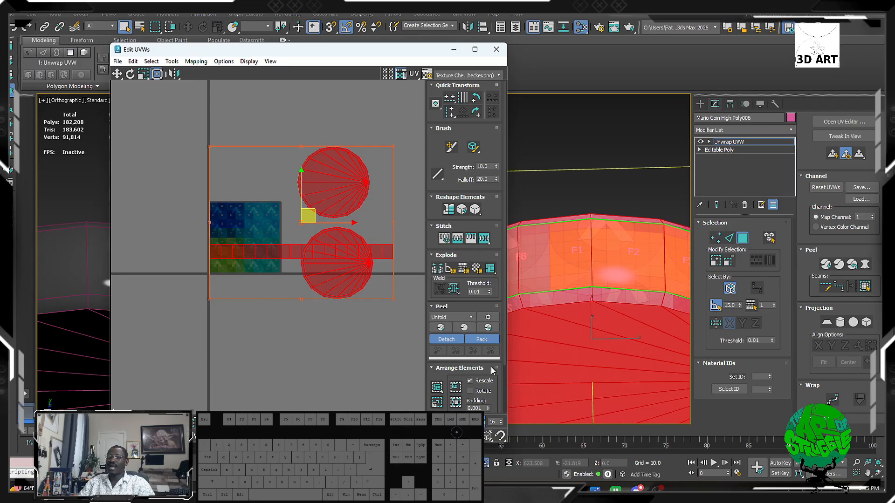
scroll(491, 375, down, 3)
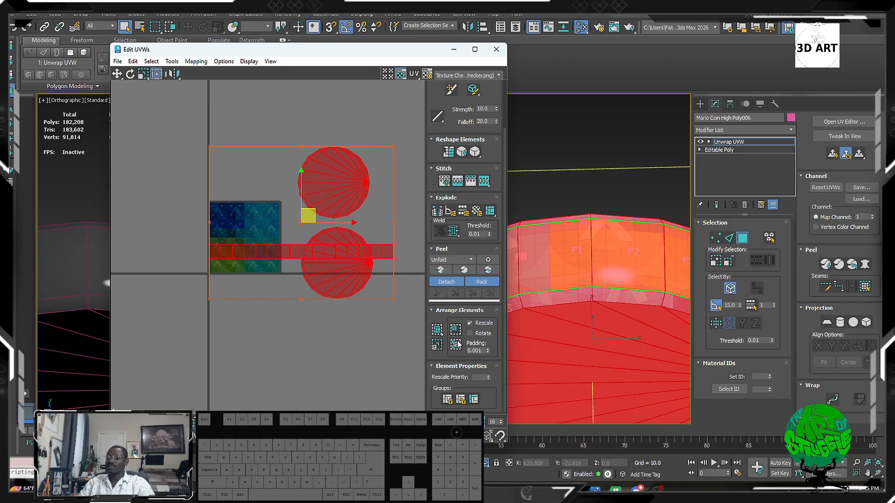
click(456, 345)
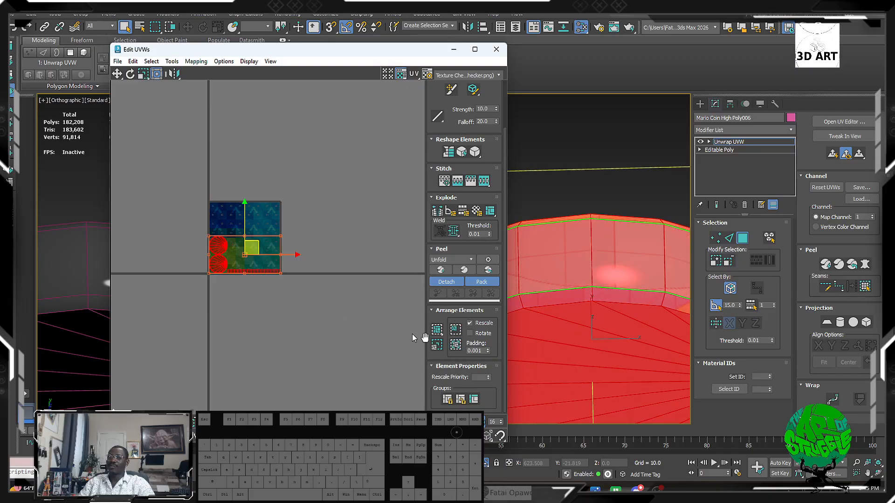
Step: Examine how the two cap islands and the rim strip are sized and arranged in the packed UV layout
click(224, 289)
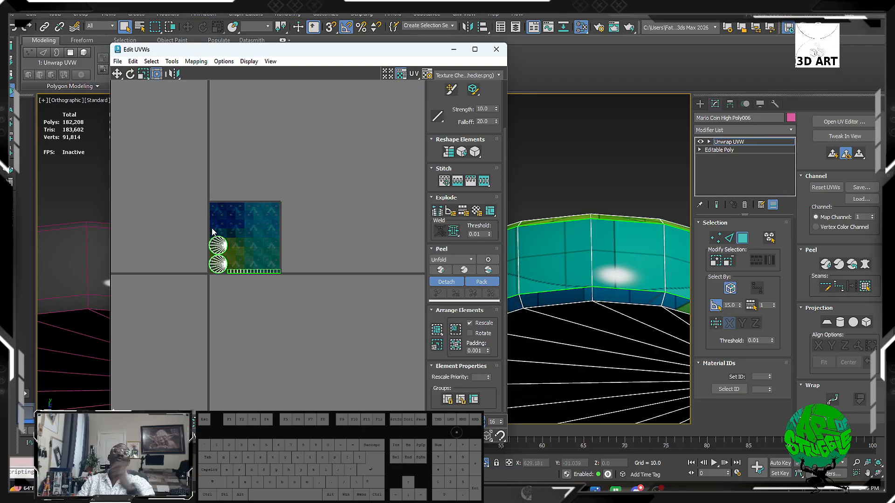
scroll(212, 232, up, 8)
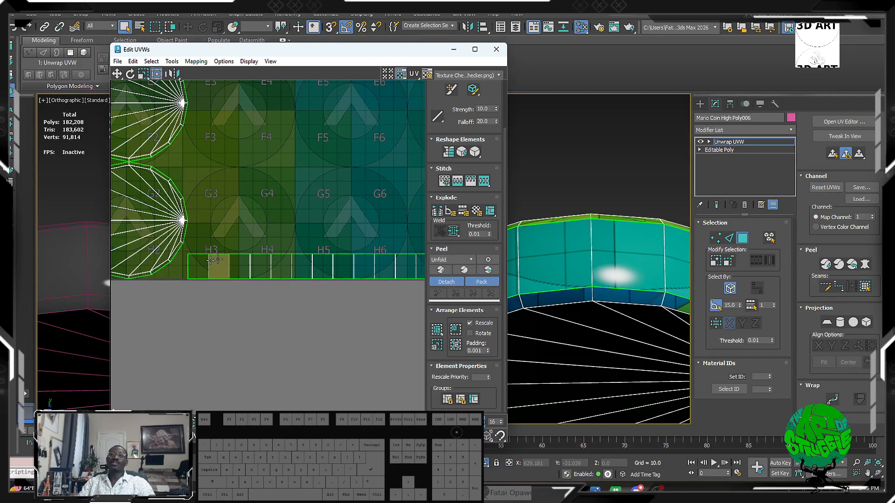
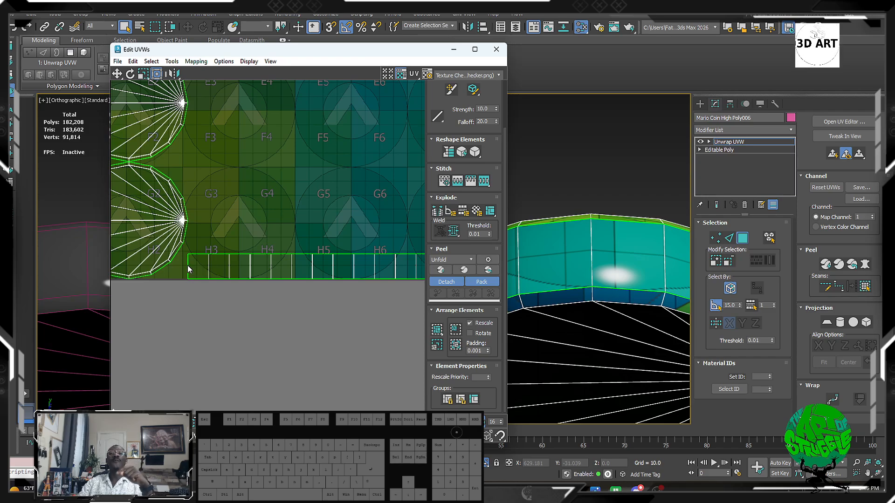
drag(228, 225, 300, 328)
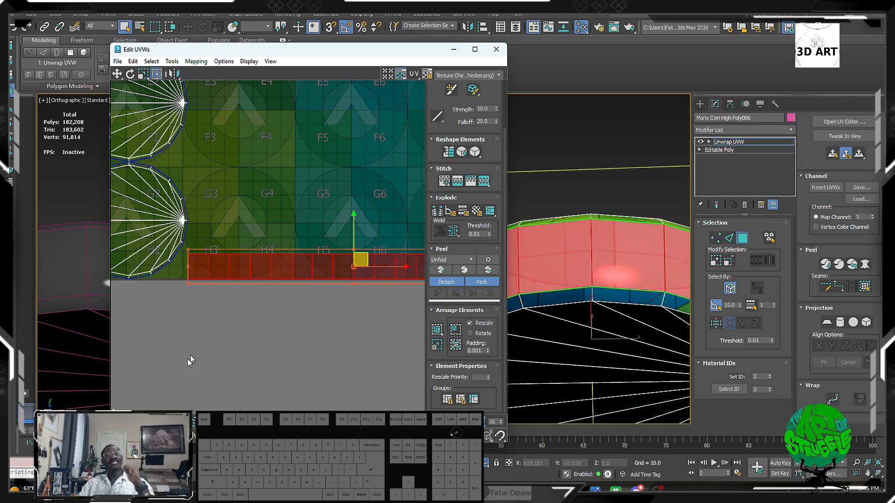
middle_drag(201, 199, 256, 231)
drag(324, 115, 179, 212)
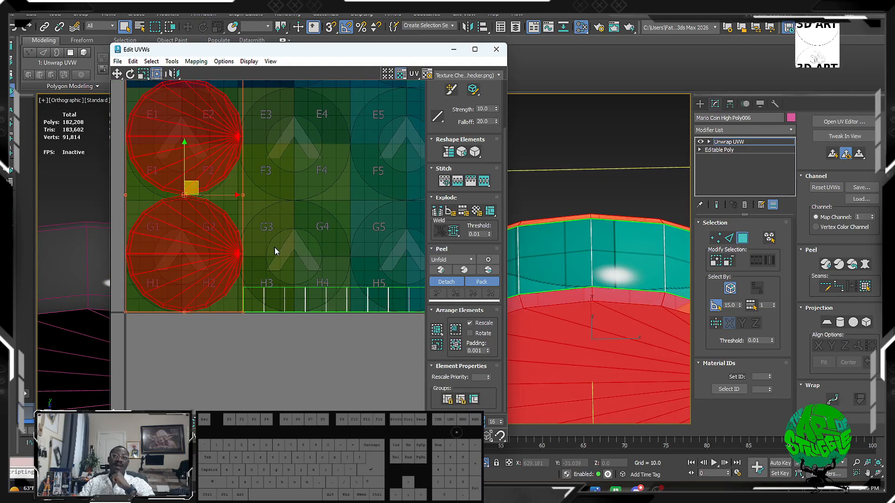
click(289, 150)
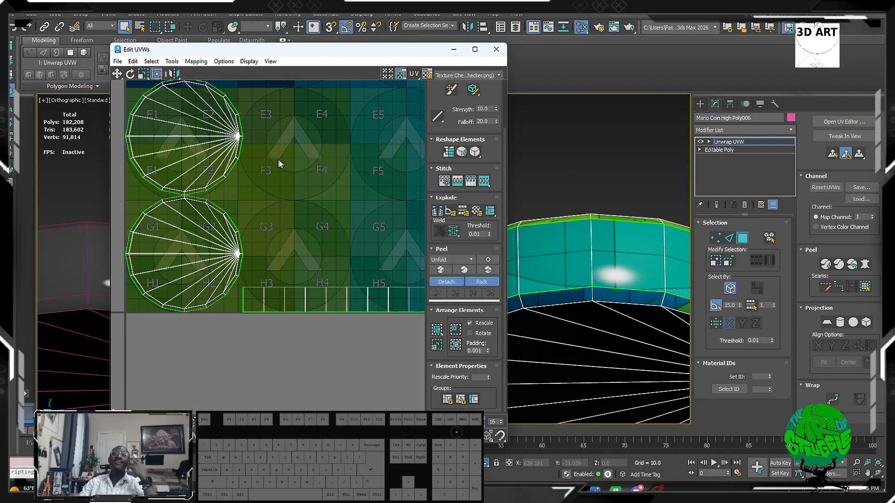
click(160, 284)
click(276, 374)
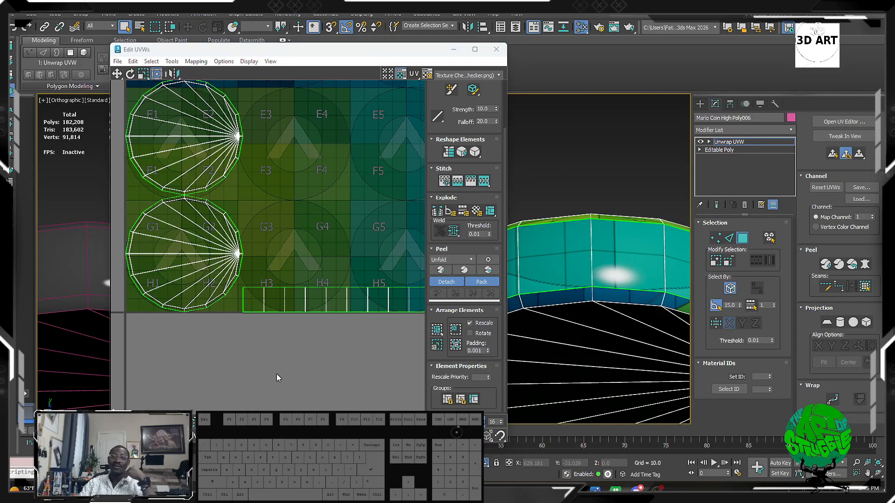
middle_drag(254, 226, 244, 306)
scroll(245, 306, down, 1)
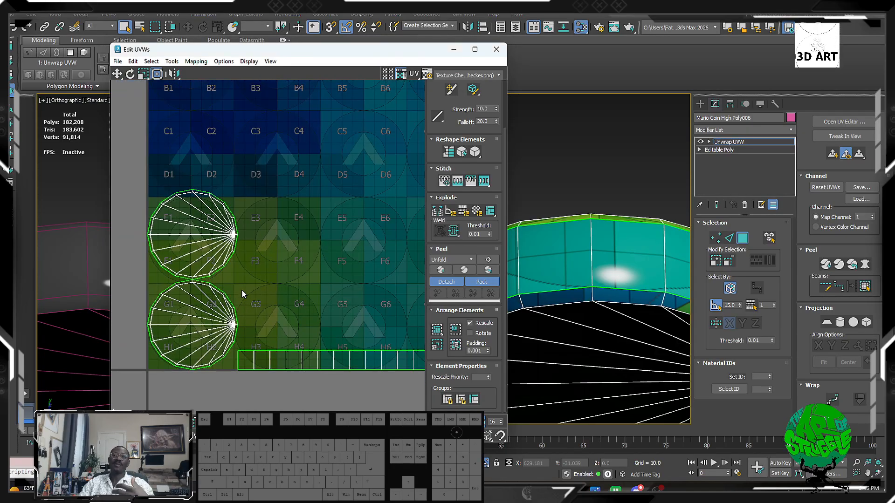
scroll(242, 290, down, 1)
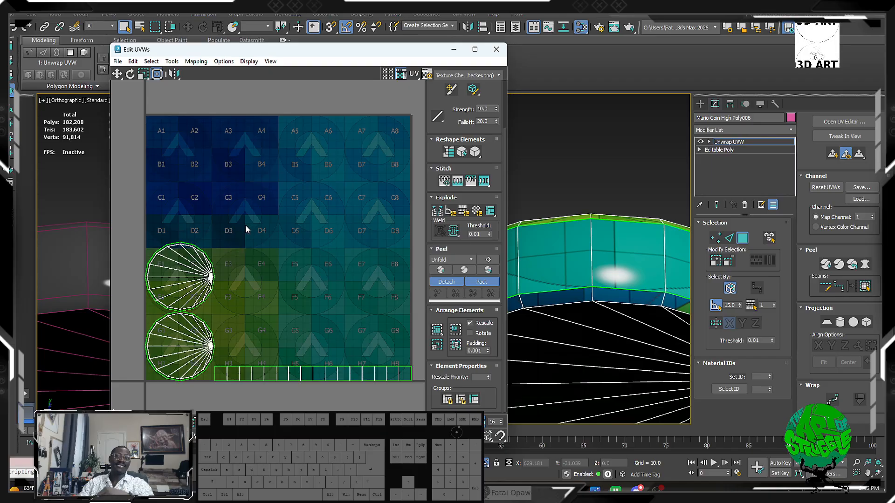
Step: Enlarge both cap islands proportionally to fill the tile's height, and shrink the rim strip into its lower-right corner
drag(246, 226, 177, 333)
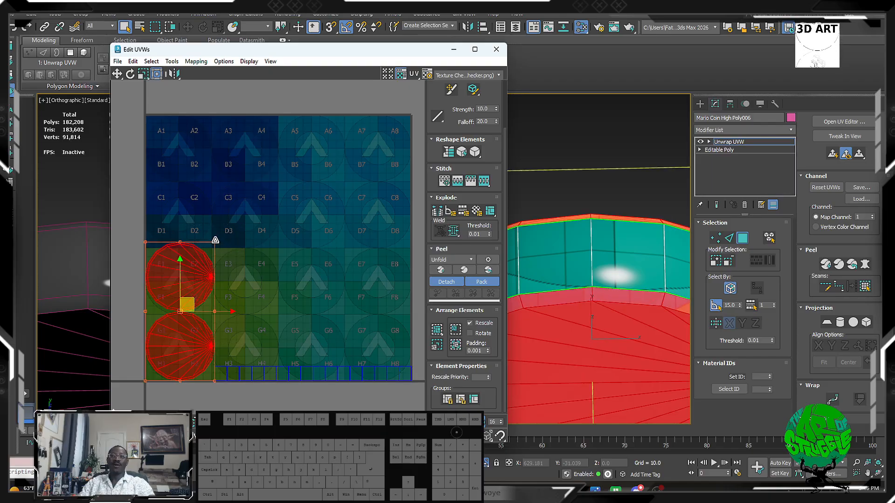
ctrl+drag(215, 243, 275, 209)
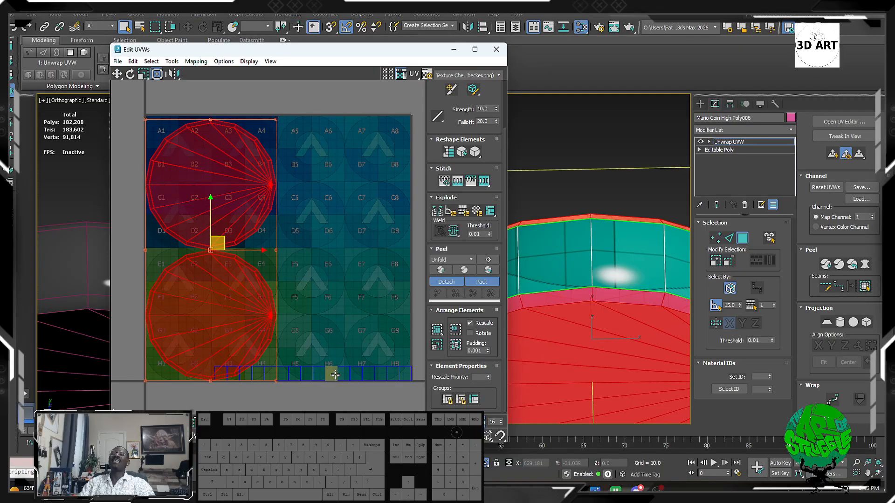
scroll(301, 351, down, 3)
drag(370, 380, 291, 304)
scroll(313, 334, up, 2)
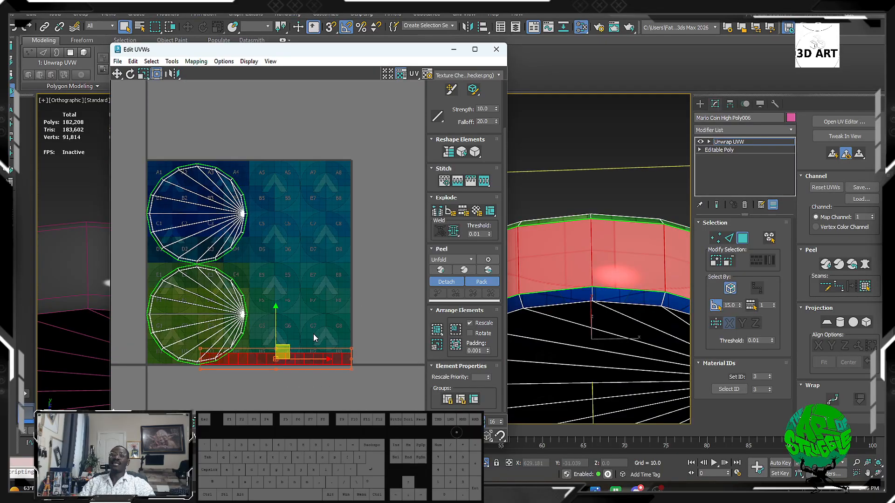
mouse_move(350, 349)
ctrl+mouse_down()
mouse_move(296, 369)
mouse_move(228, 371)
mouse_move(228, 352)
mouse_move(341, 348)
ctrl+mouse_up()
Step: Move the upper cap island toward the tile's upper-right corner and enlarge both caps together to span the tile diagonally
click(224, 200)
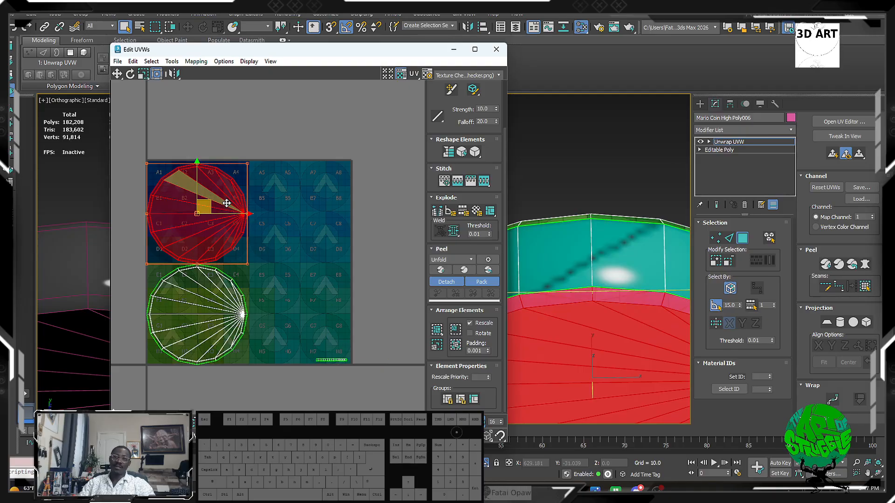
drag(219, 203, 303, 221)
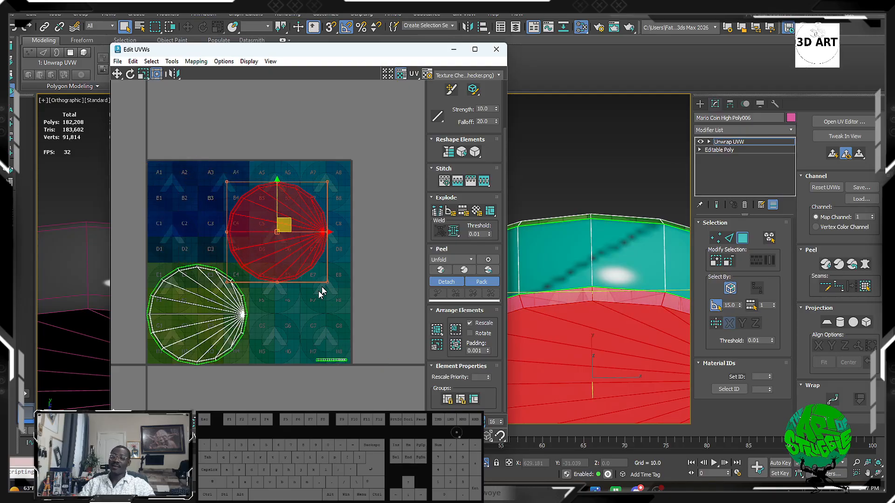
drag(287, 318, 229, 259)
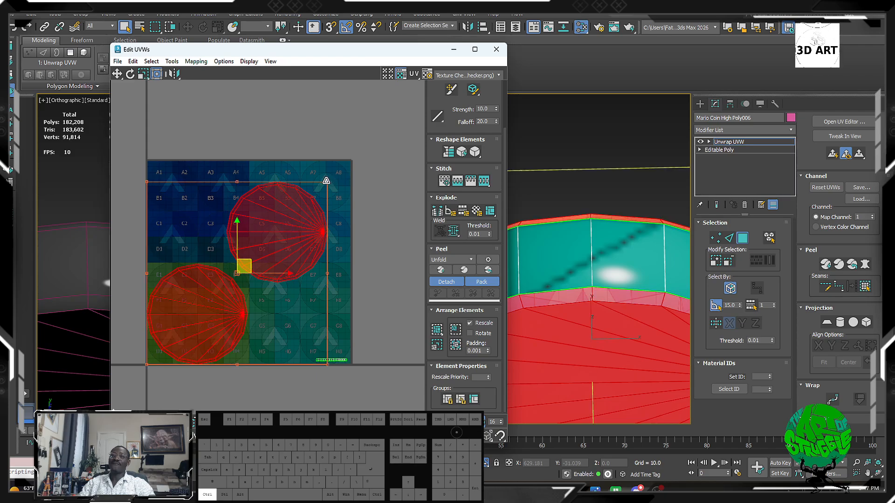
drag(326, 181, 346, 187)
alt+middle_drag(639, 278, 607, 297)
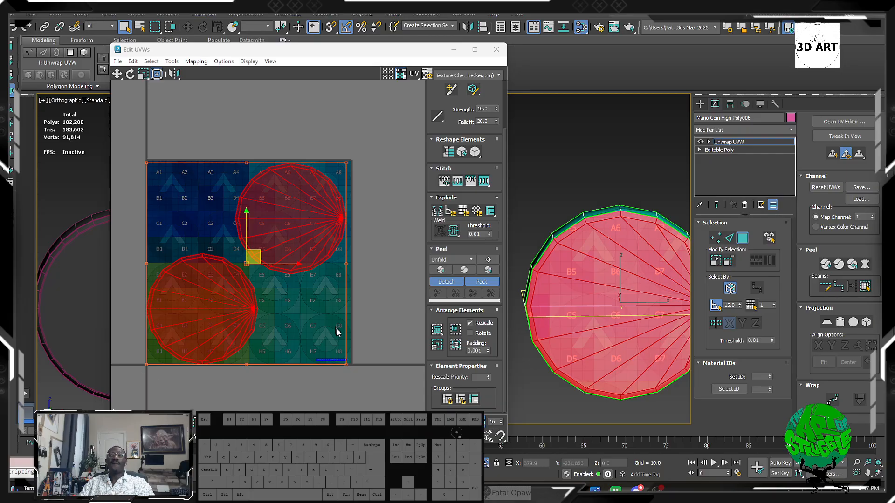
Step: Repack both cap islands and the rim strip inside the texture tile with Rescale on, and select the two caps
drag(372, 374, 154, 166)
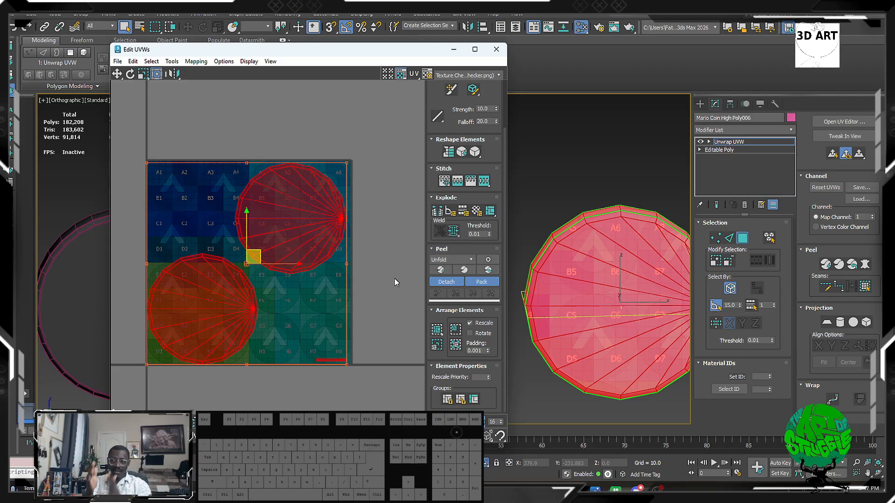
click(456, 346)
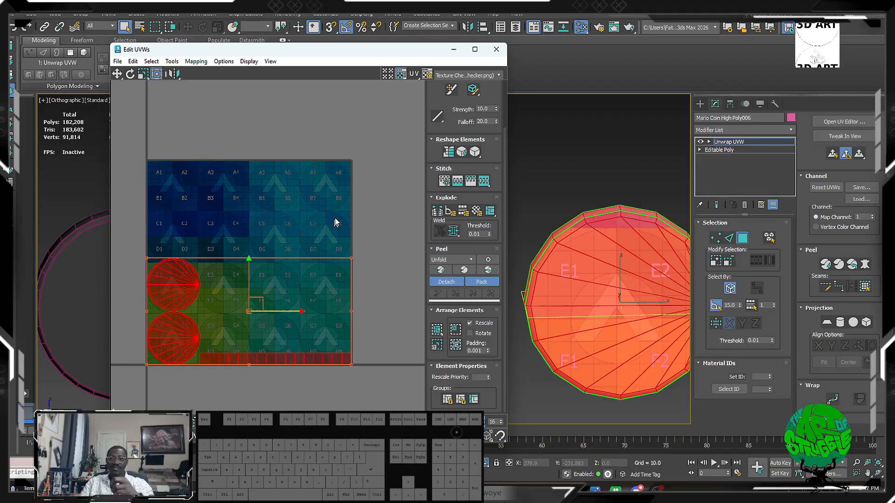
drag(362, 219, 148, 295)
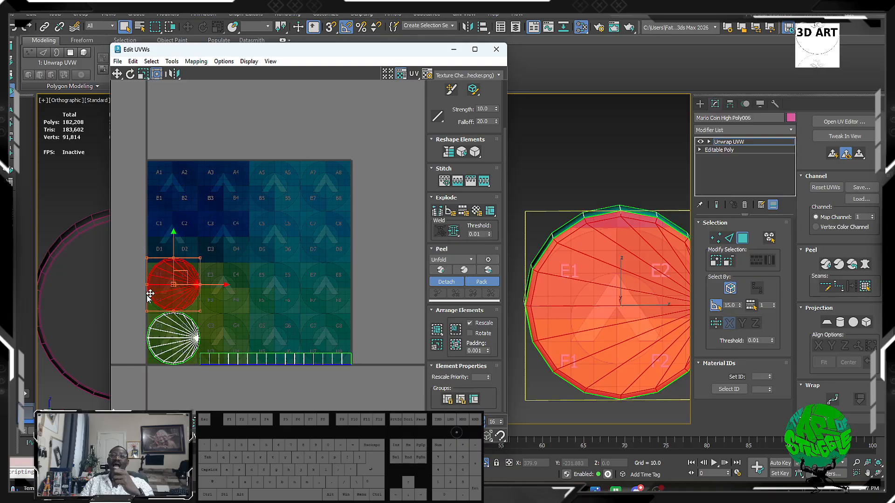
drag(233, 246, 177, 341)
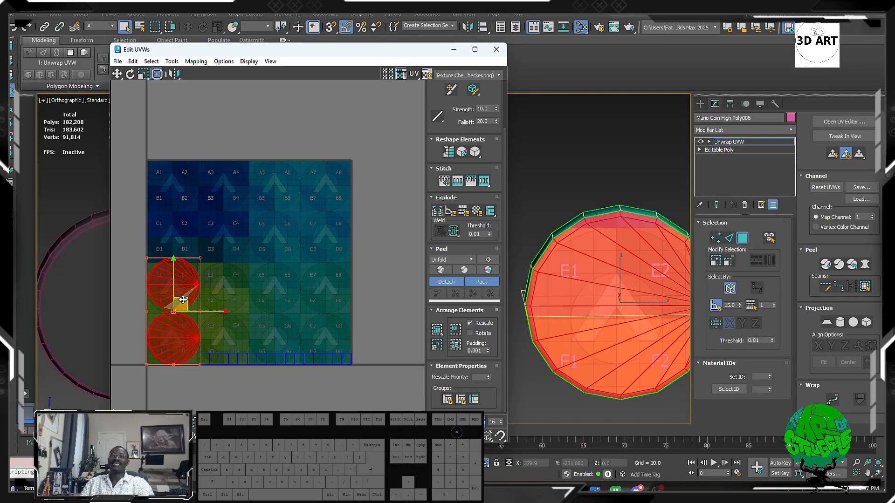
Step: Restore the UV layout with the larger caps stacked above the full-width rim strip, and check the extent of all three islands together
drag(187, 299, 244, 285)
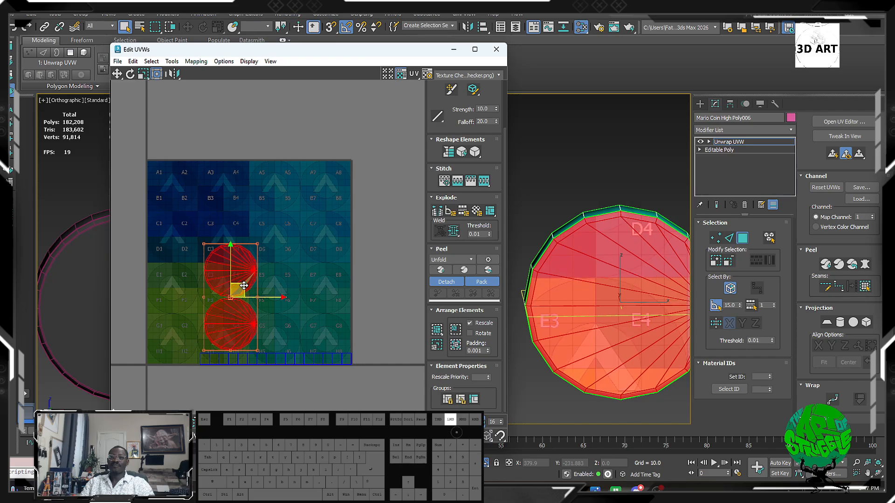
drag(368, 378, 159, 200)
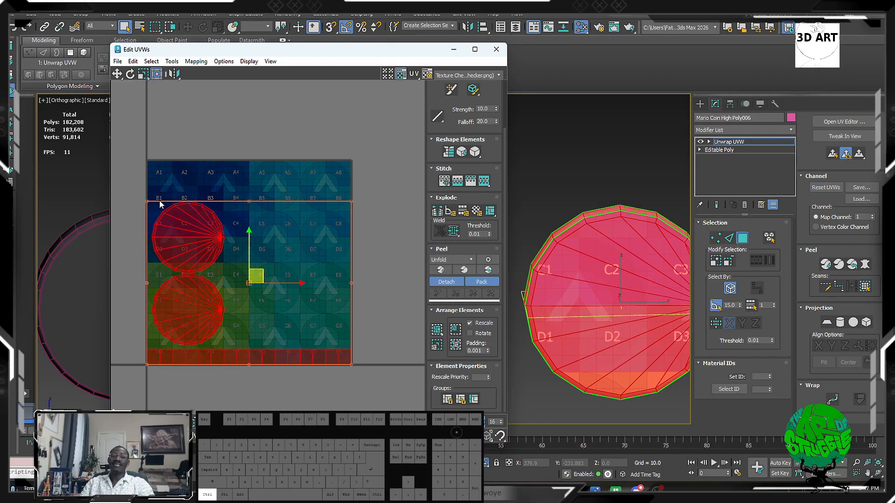
click(289, 229)
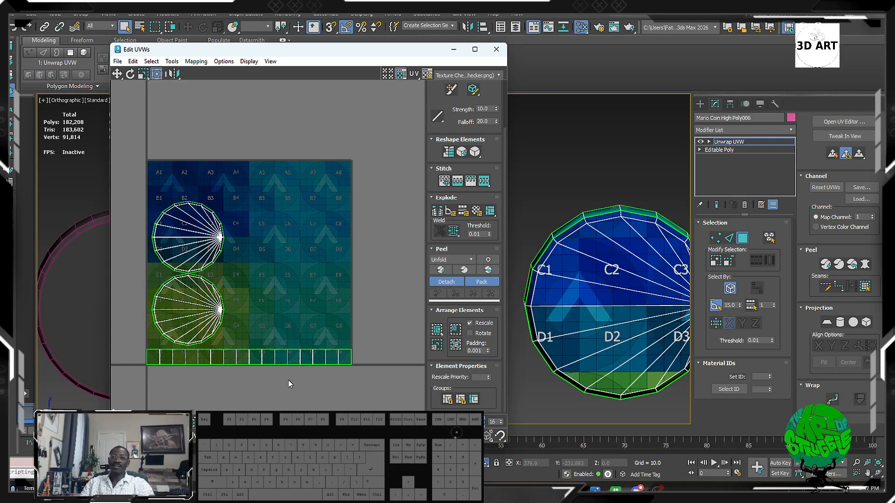
drag(395, 385, 145, 196)
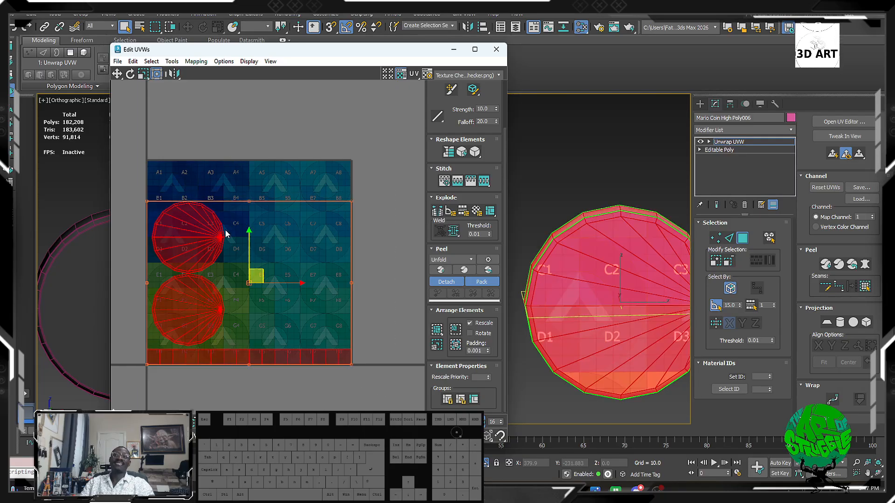
click(299, 200)
Step: Move the upper cap island down beside the other cap, just above the rim strip
click(205, 221)
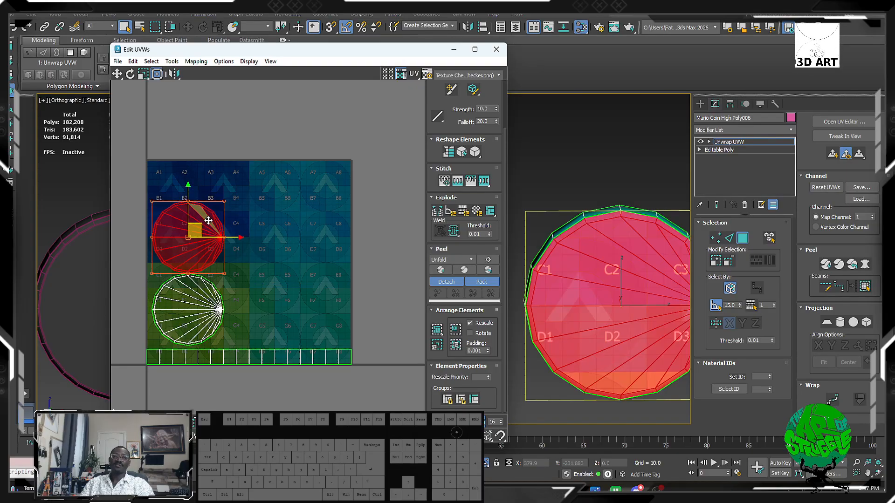
drag(209, 221, 277, 309)
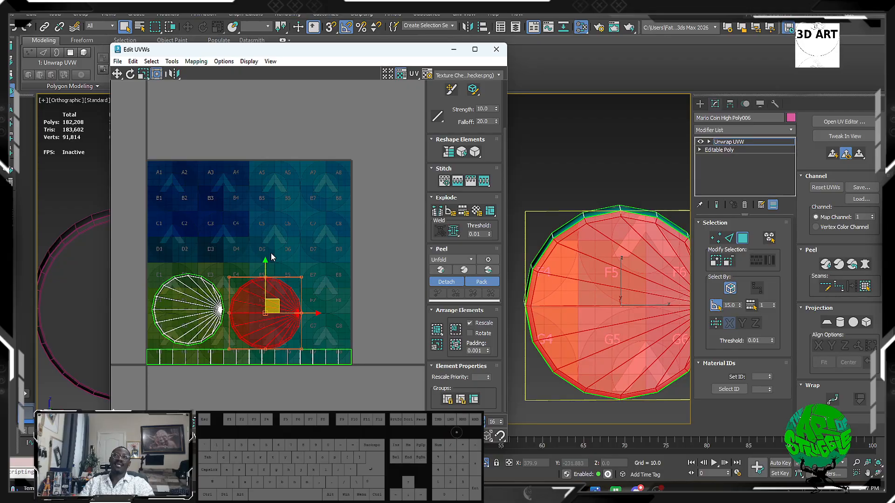
click(302, 250)
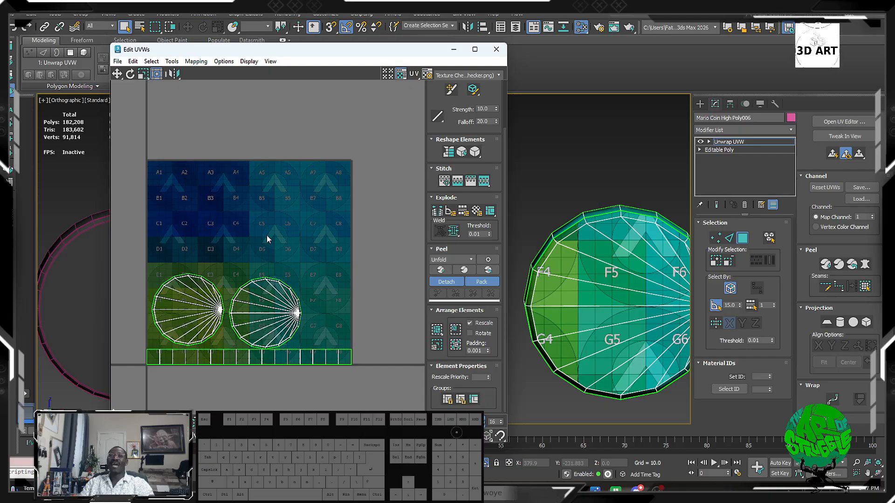
middle_drag(255, 252, 295, 238)
scroll(291, 247, down, 2)
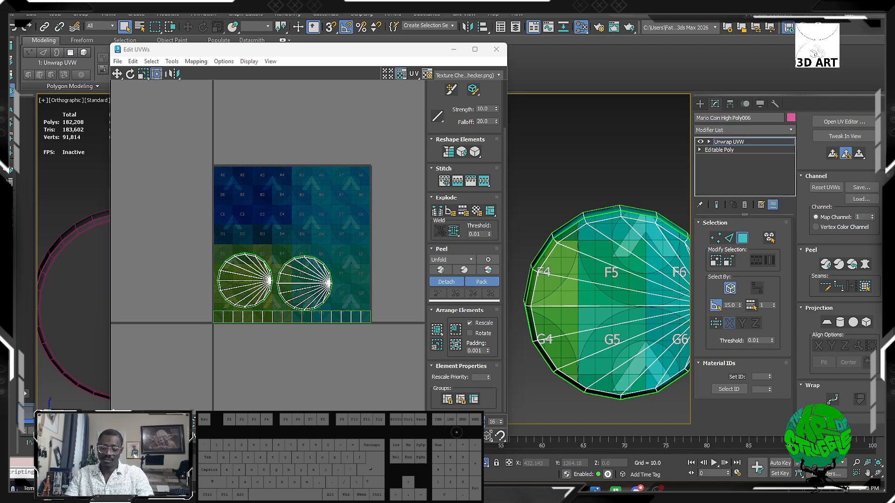
Step: Switch to the web browser and search Google Images for "uv texture mapping packing"
text(texture m)
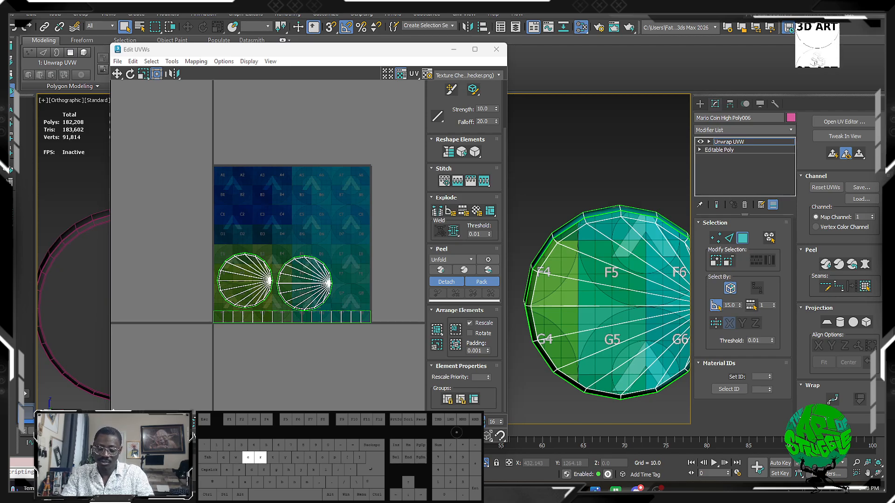
key(Return)
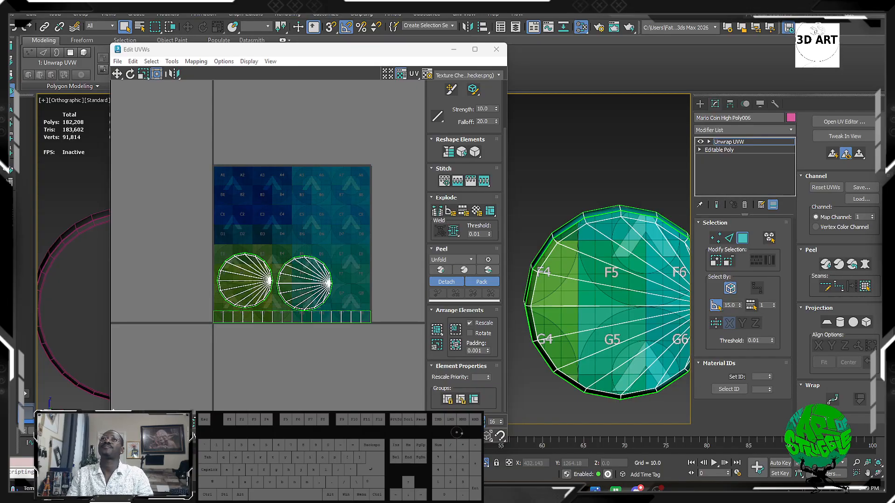
key(Right)
key(space)
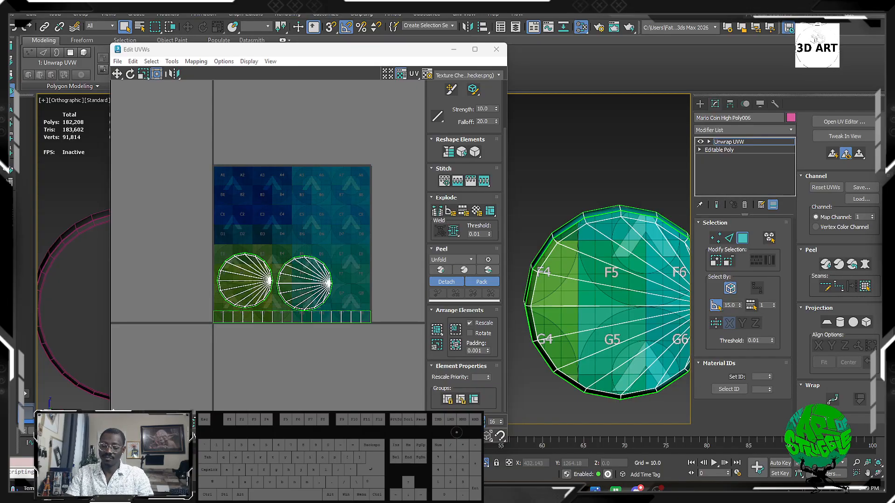
key(c)
key(n)
key(Return)
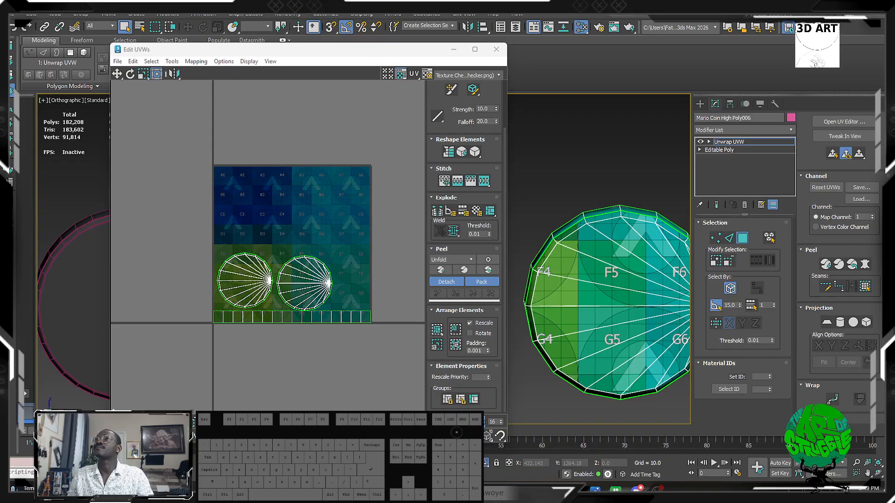
drag(513, 1, 627, 70)
click(848, 16)
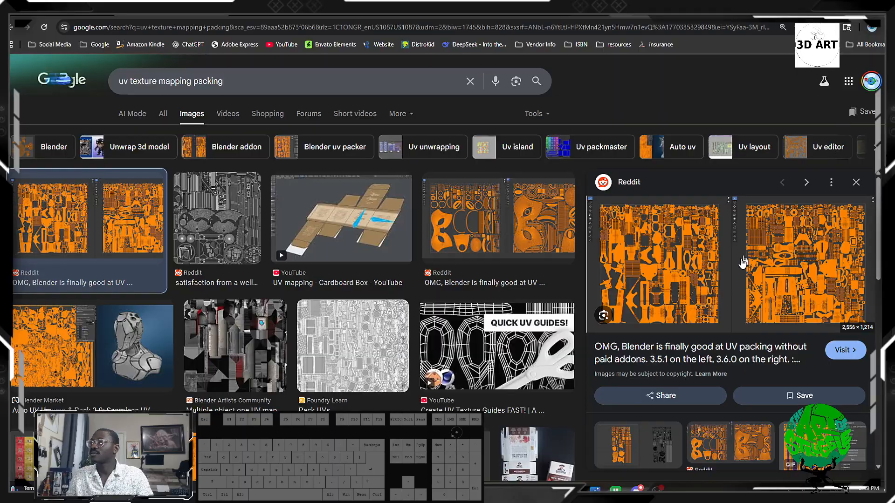
Step: Open the Reddit post comparing Blender UV packing, examine its enlarged example layouts, and return to 3ds Max
click(827, 302)
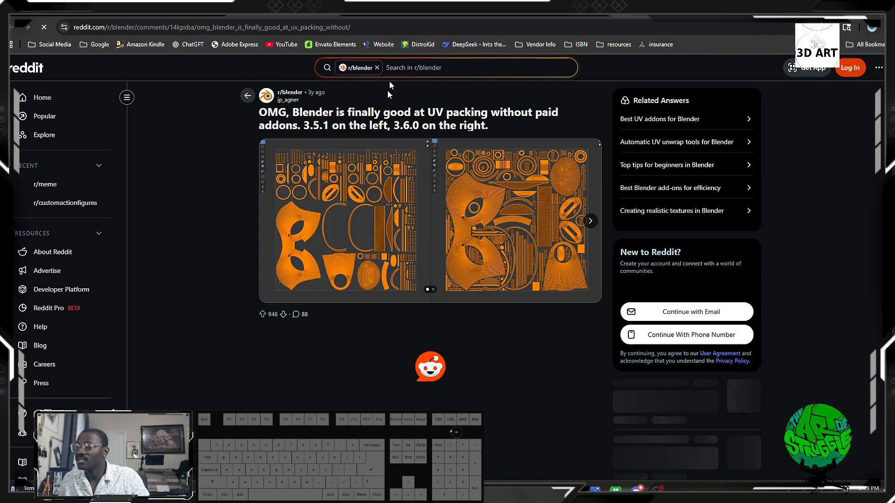
click(427, 221)
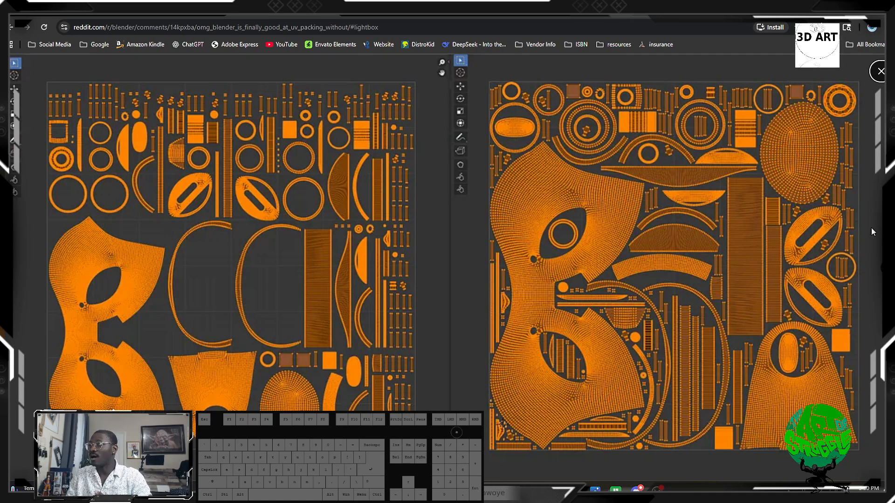
click(880, 272)
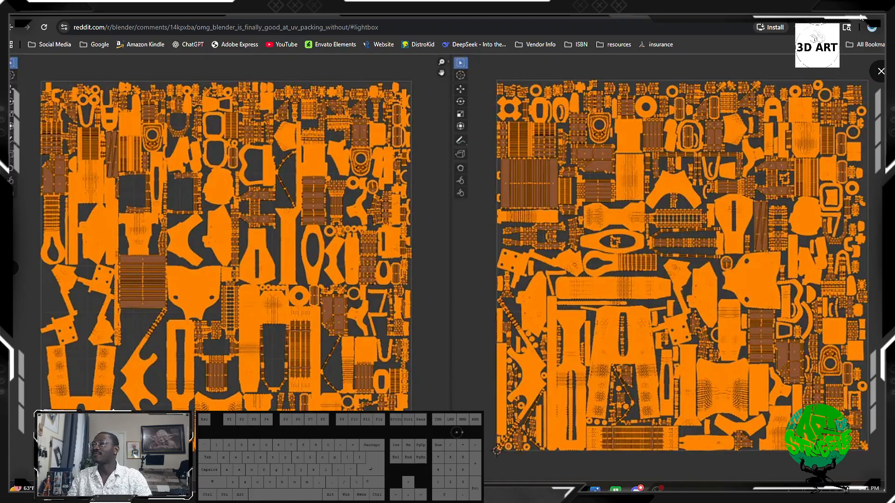
click(843, 9)
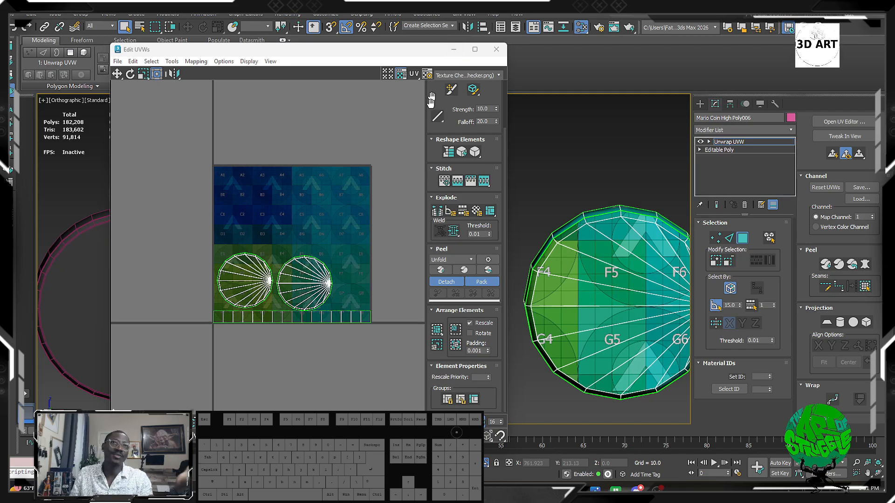
Step: Minimize the UV editor and examine the checker texture on the unwrapped coin's cap and rim, then exit the modifier
click(453, 50)
middle_drag(498, 238, 435, 230)
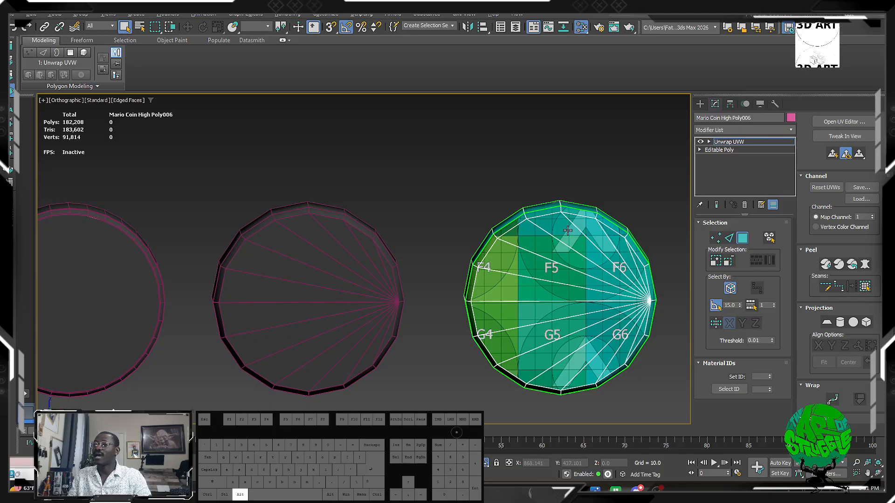
mouse_move(568, 230)
alt+middle_down()
mouse_move(606, 238)
mouse_move(562, 247)
alt+middle_up()
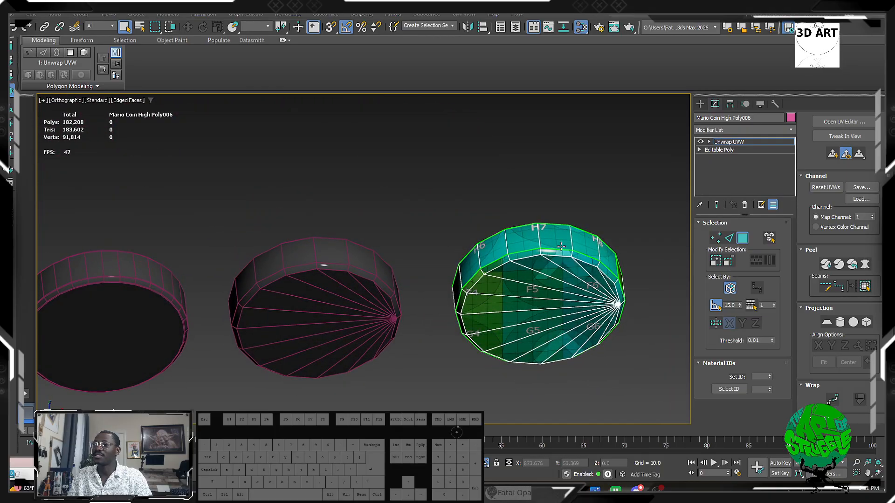
scroll(556, 266, up, 2)
drag(514, 168, 585, 410)
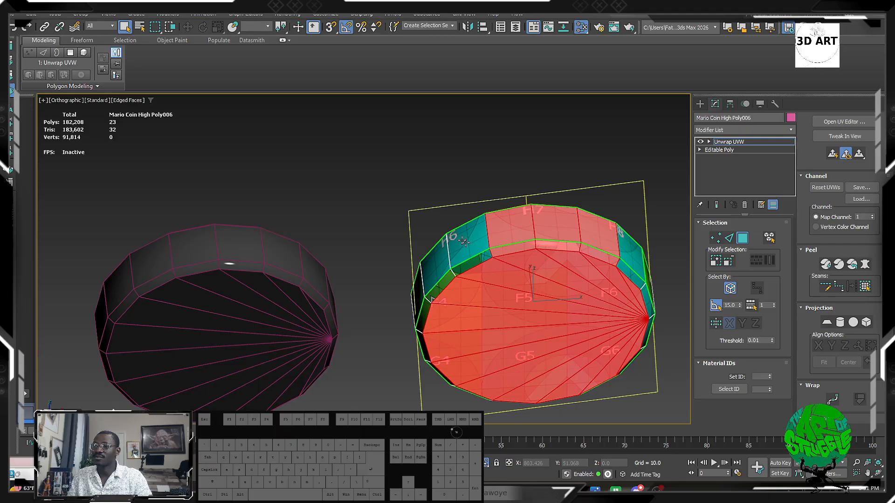
click(706, 105)
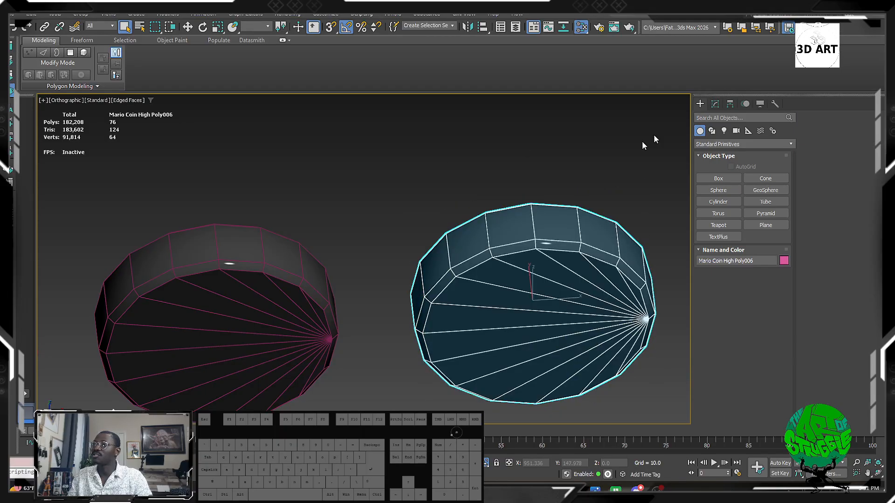
Step: Select the adjacent coin without UV work and add an Unwrap UVW modifier to it
click(280, 280)
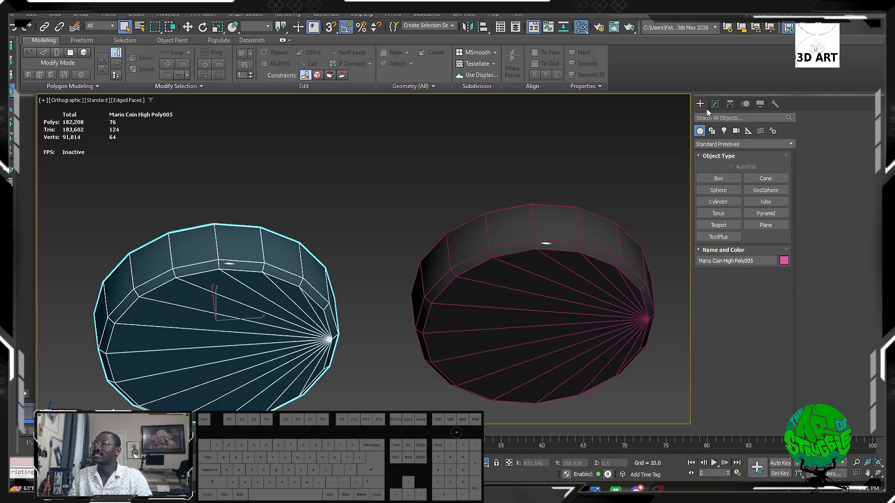
click(718, 104)
click(748, 126)
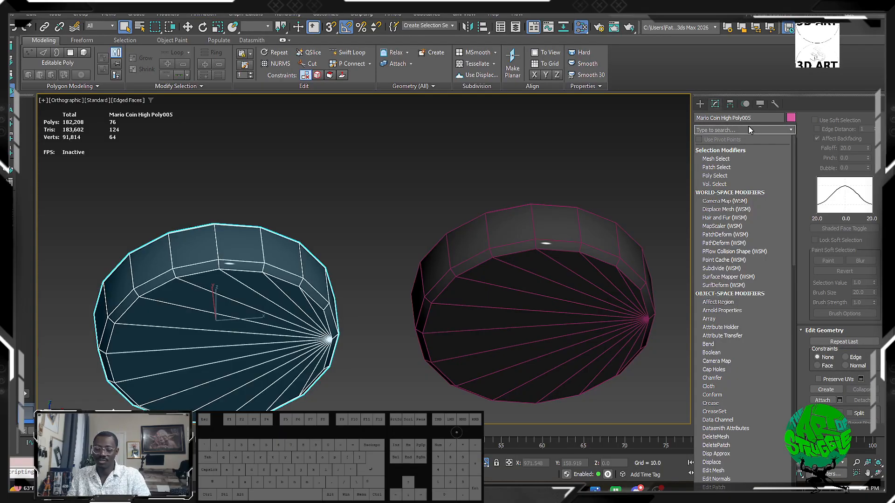
text(u)
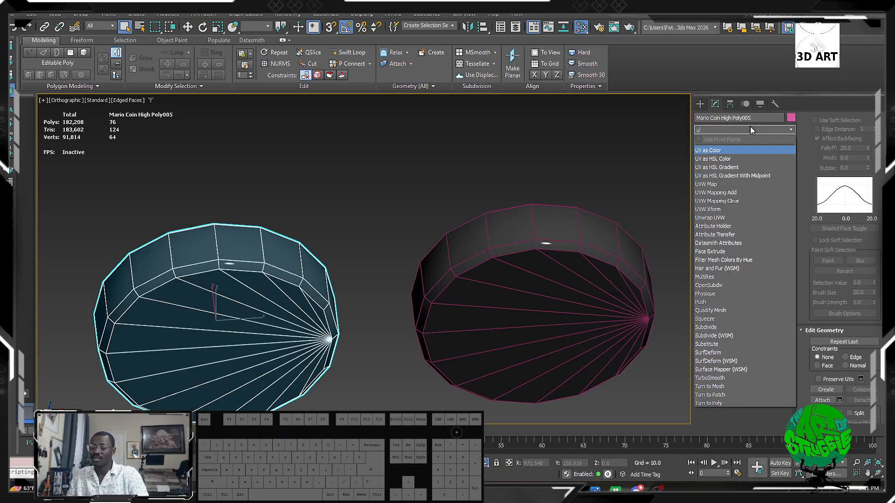
click(739, 219)
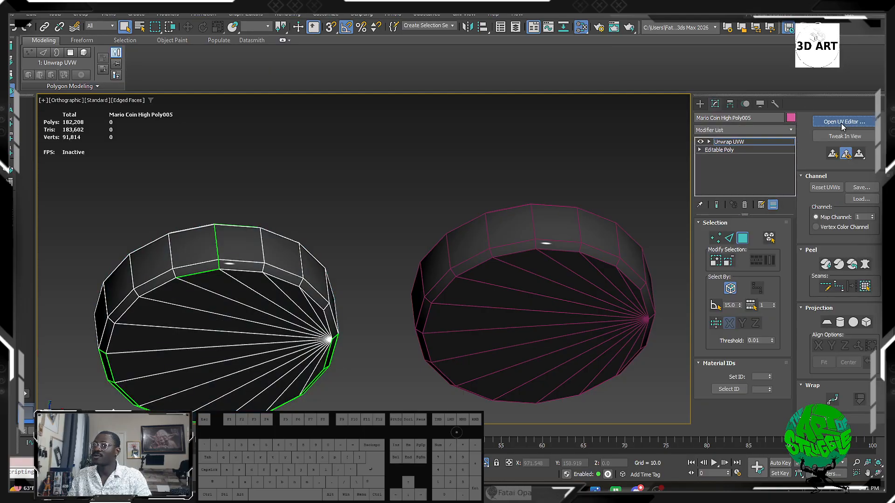
Step: Open this coin's UV editor, show the Texture Checker (UV_Checker.png) background, and move the editor clear of the coin
click(841, 122)
click(477, 76)
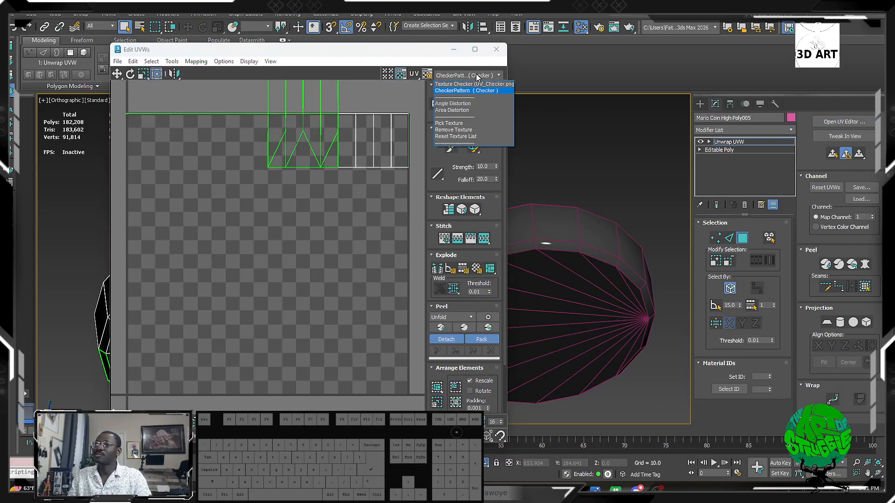
click(477, 85)
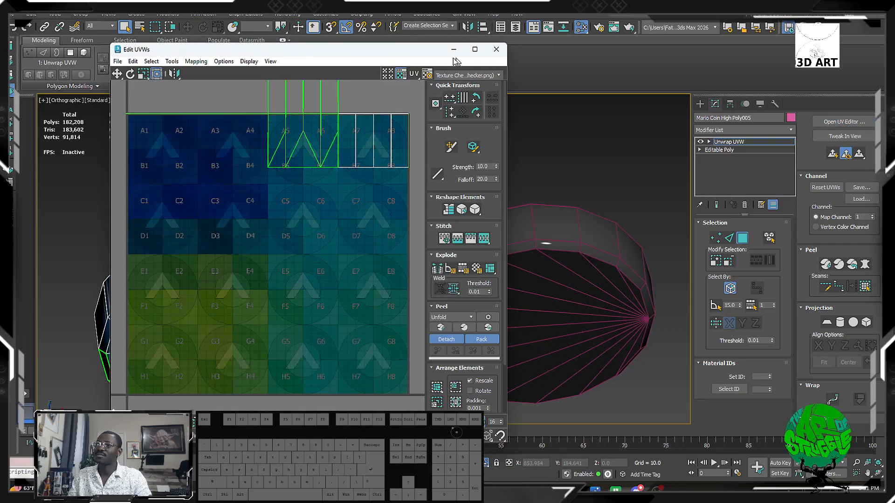
drag(415, 57, 853, 121)
Step: Turn off edged faces in the viewport and examine the checker distortion across the coin's default UV mapping
mouse_move(280, 252)
alt+middle_down()
mouse_move(320, 234)
mouse_move(291, 255)
mouse_move(219, 271)
mouse_move(316, 245)
mouse_move(306, 267)
alt+middle_up()
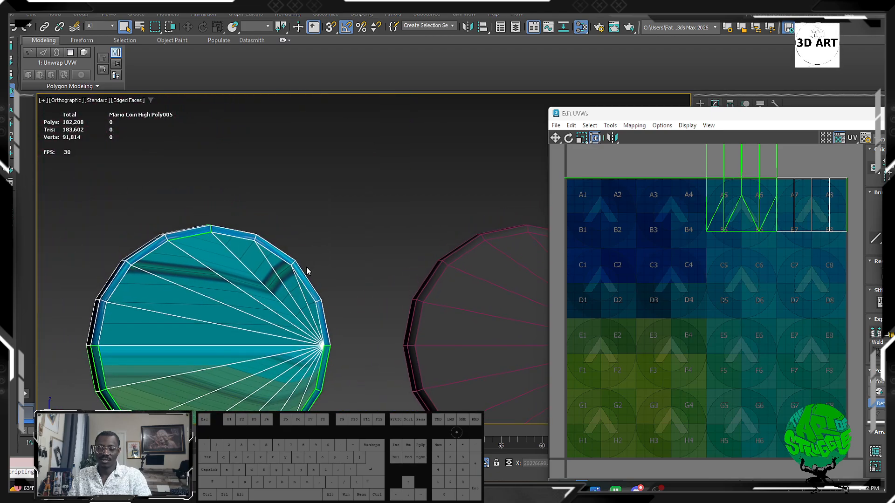
key(F4)
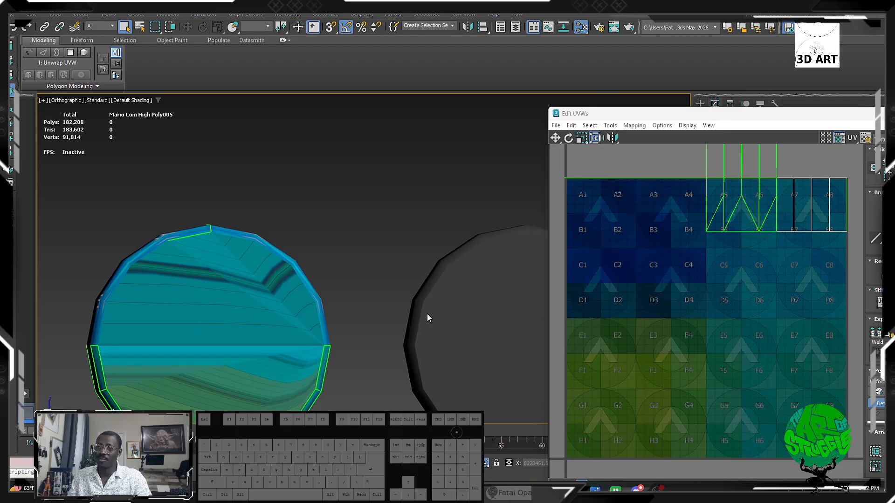
middle_drag(130, 303, 166, 291)
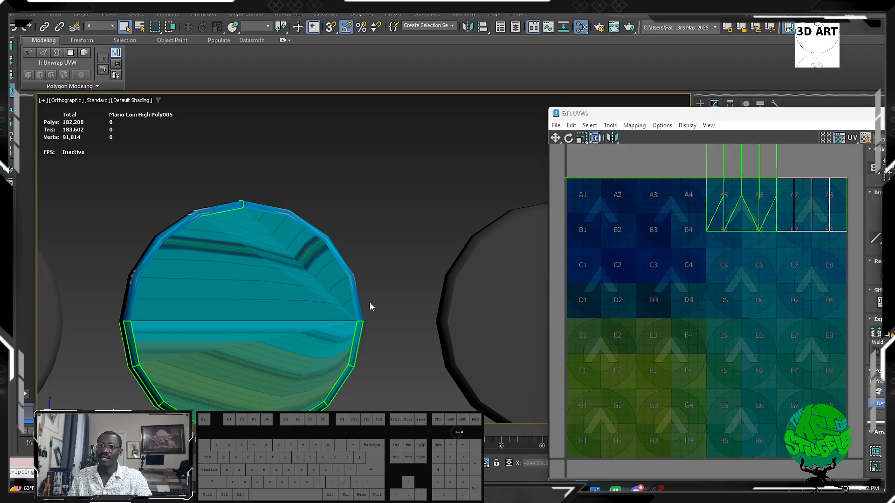
scroll(373, 307, down, 2)
middle_drag(414, 291, 274, 289)
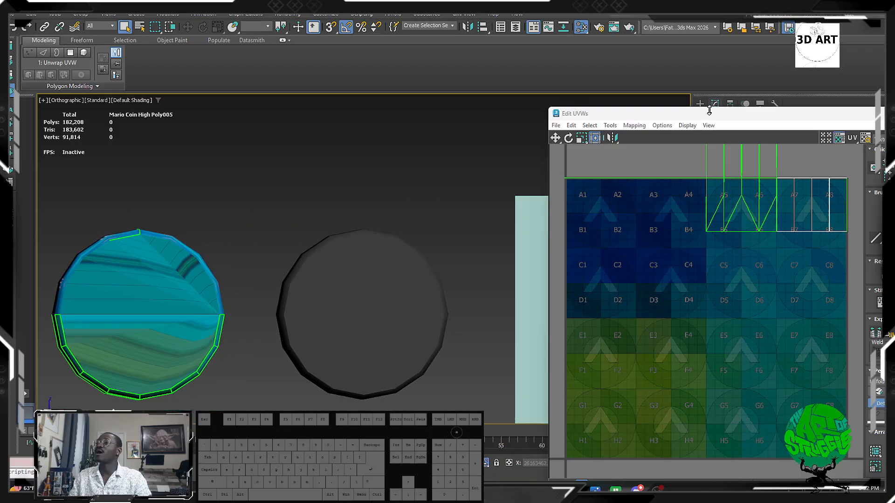
Step: Close the UV editor, exit the modifier, and select the previously unwrapped coin beside the reference plane
drag(709, 110, 390, 139)
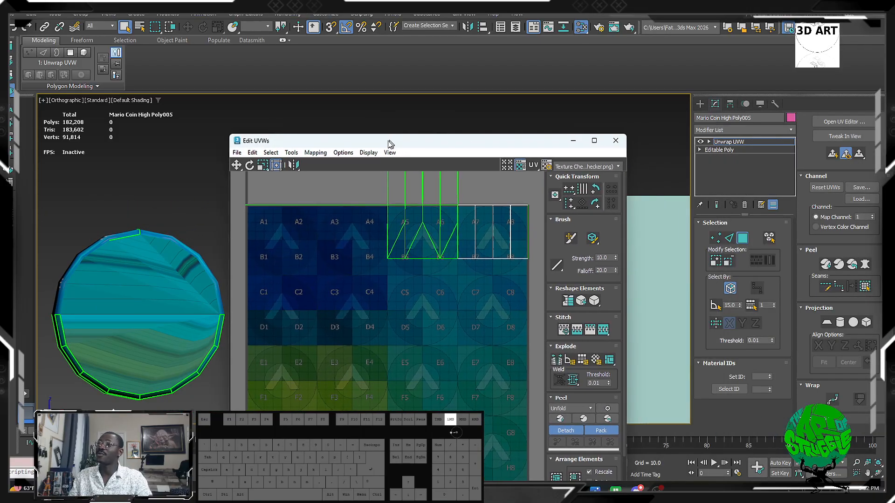
click(619, 145)
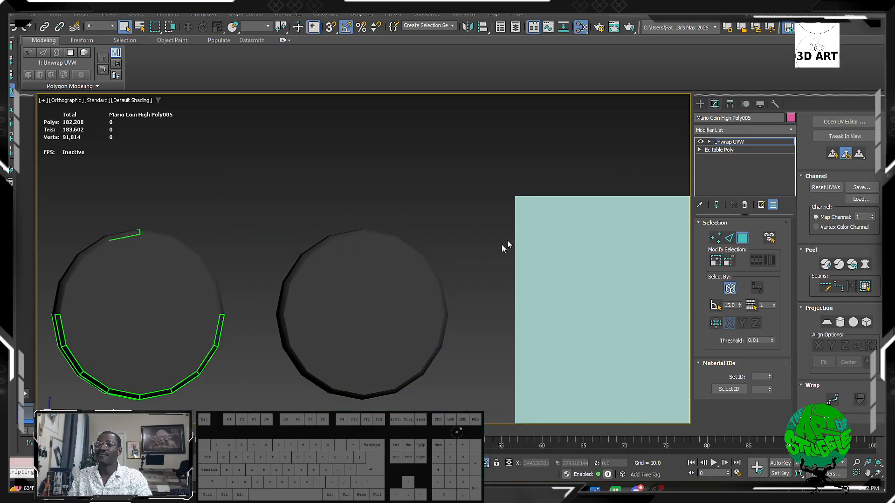
click(703, 103)
click(396, 352)
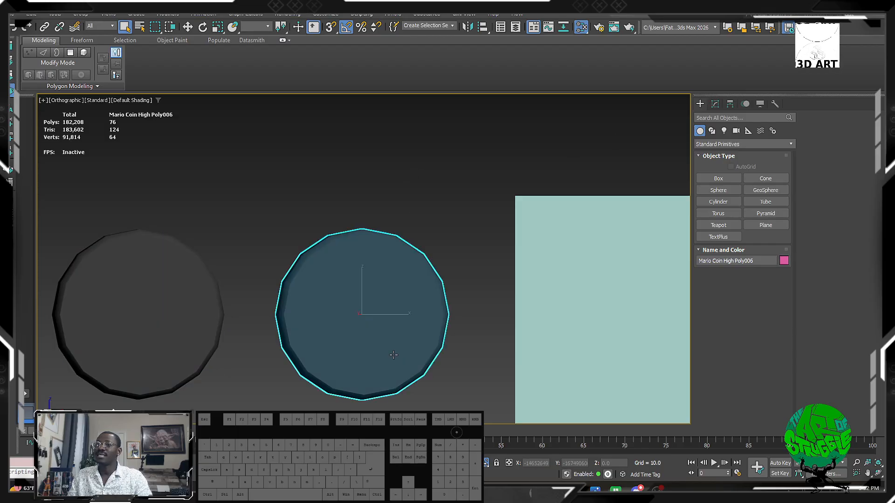
scroll(417, 354, down, 5)
alt+middle_drag(418, 355, 385, 352)
scroll(385, 351, up, 5)
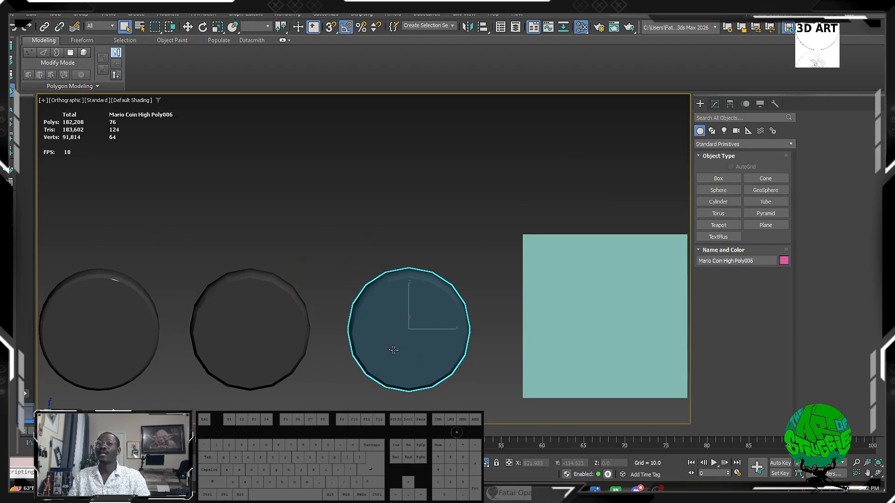
Step: Activate the Move tool, select the high-poly coin at the far end of the row, and reselect the lowest-poly coin beside the reference plane
scroll(438, 331, down, 5)
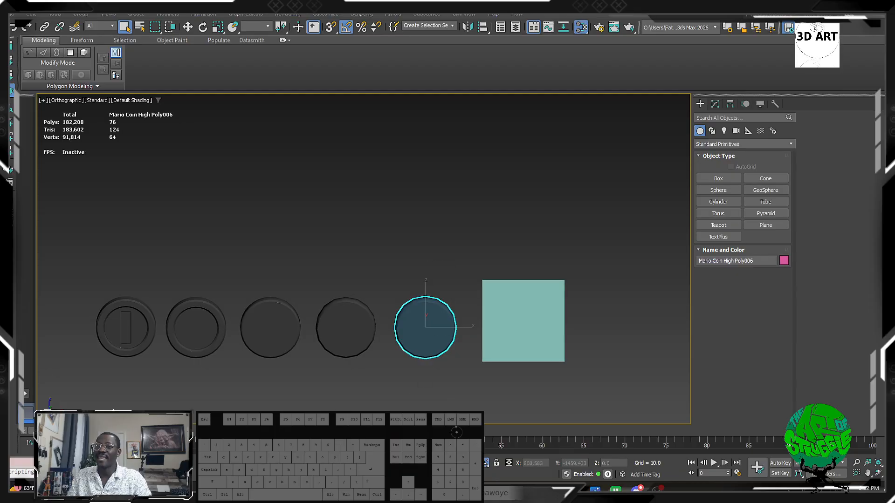
key(w)
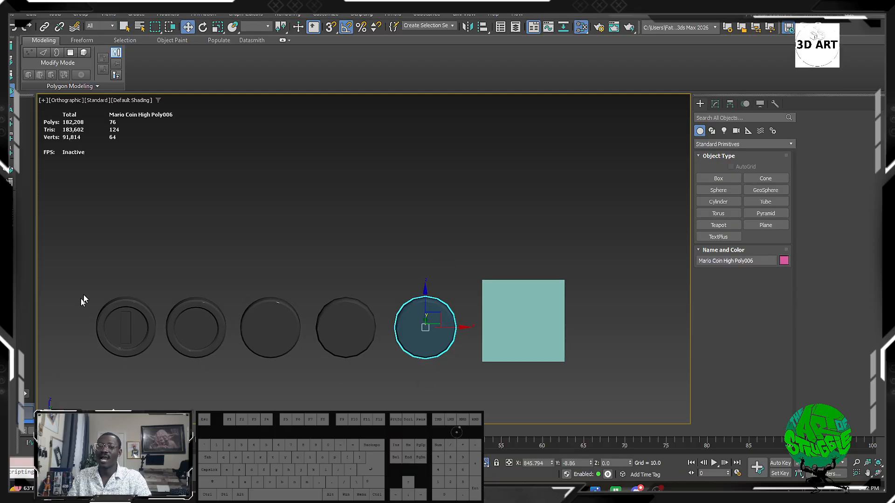
drag(96, 270, 143, 381)
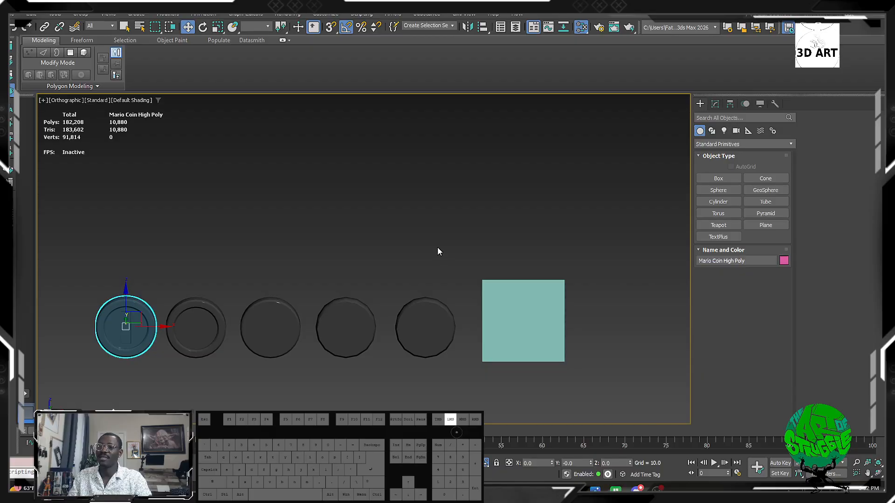
drag(404, 366, 400, 366)
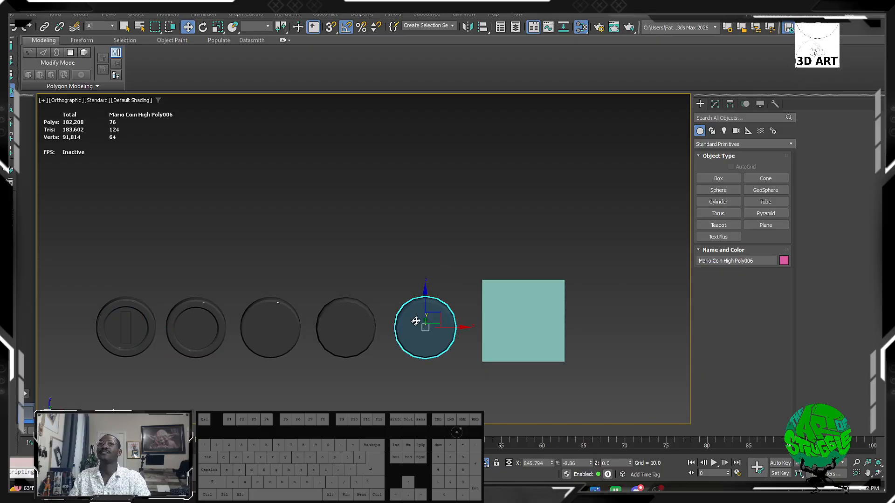
Step: Switch the viewport to a perspective view and frame the lowest-poly coin at an angle with its neighbouring coins and the reference plane
alt+middle_drag(420, 272, 250, 293)
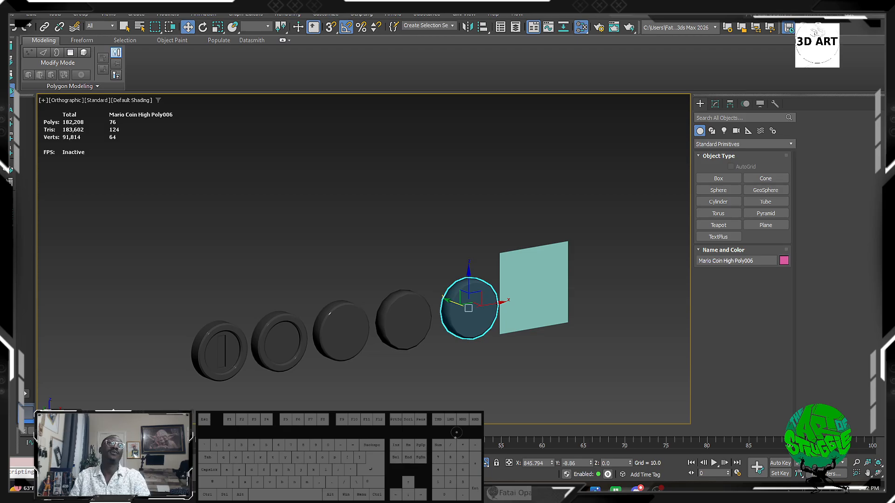
scroll(495, 336, up, 3)
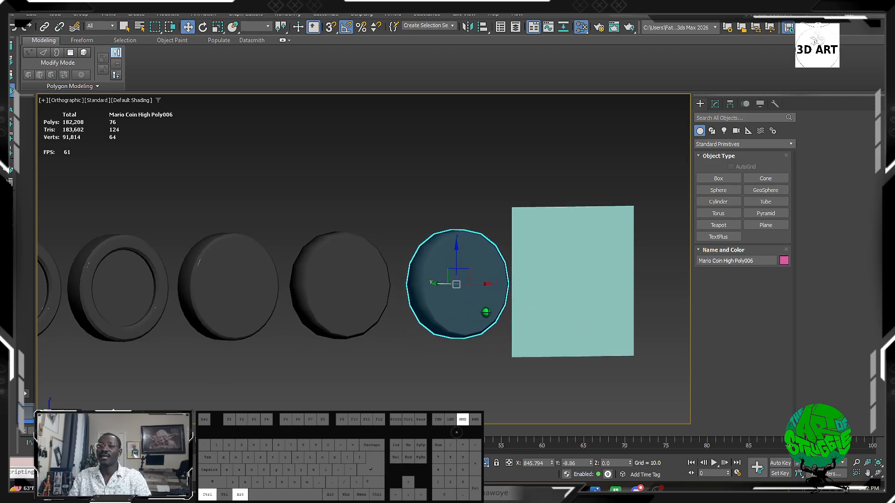
middle_drag(413, 272, 459, 274)
key(p)
key(z)
scroll(459, 274, down, 4)
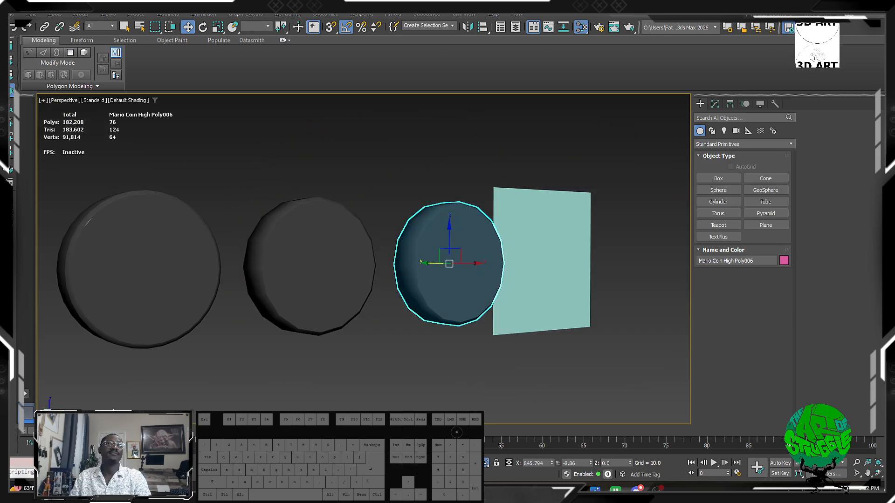